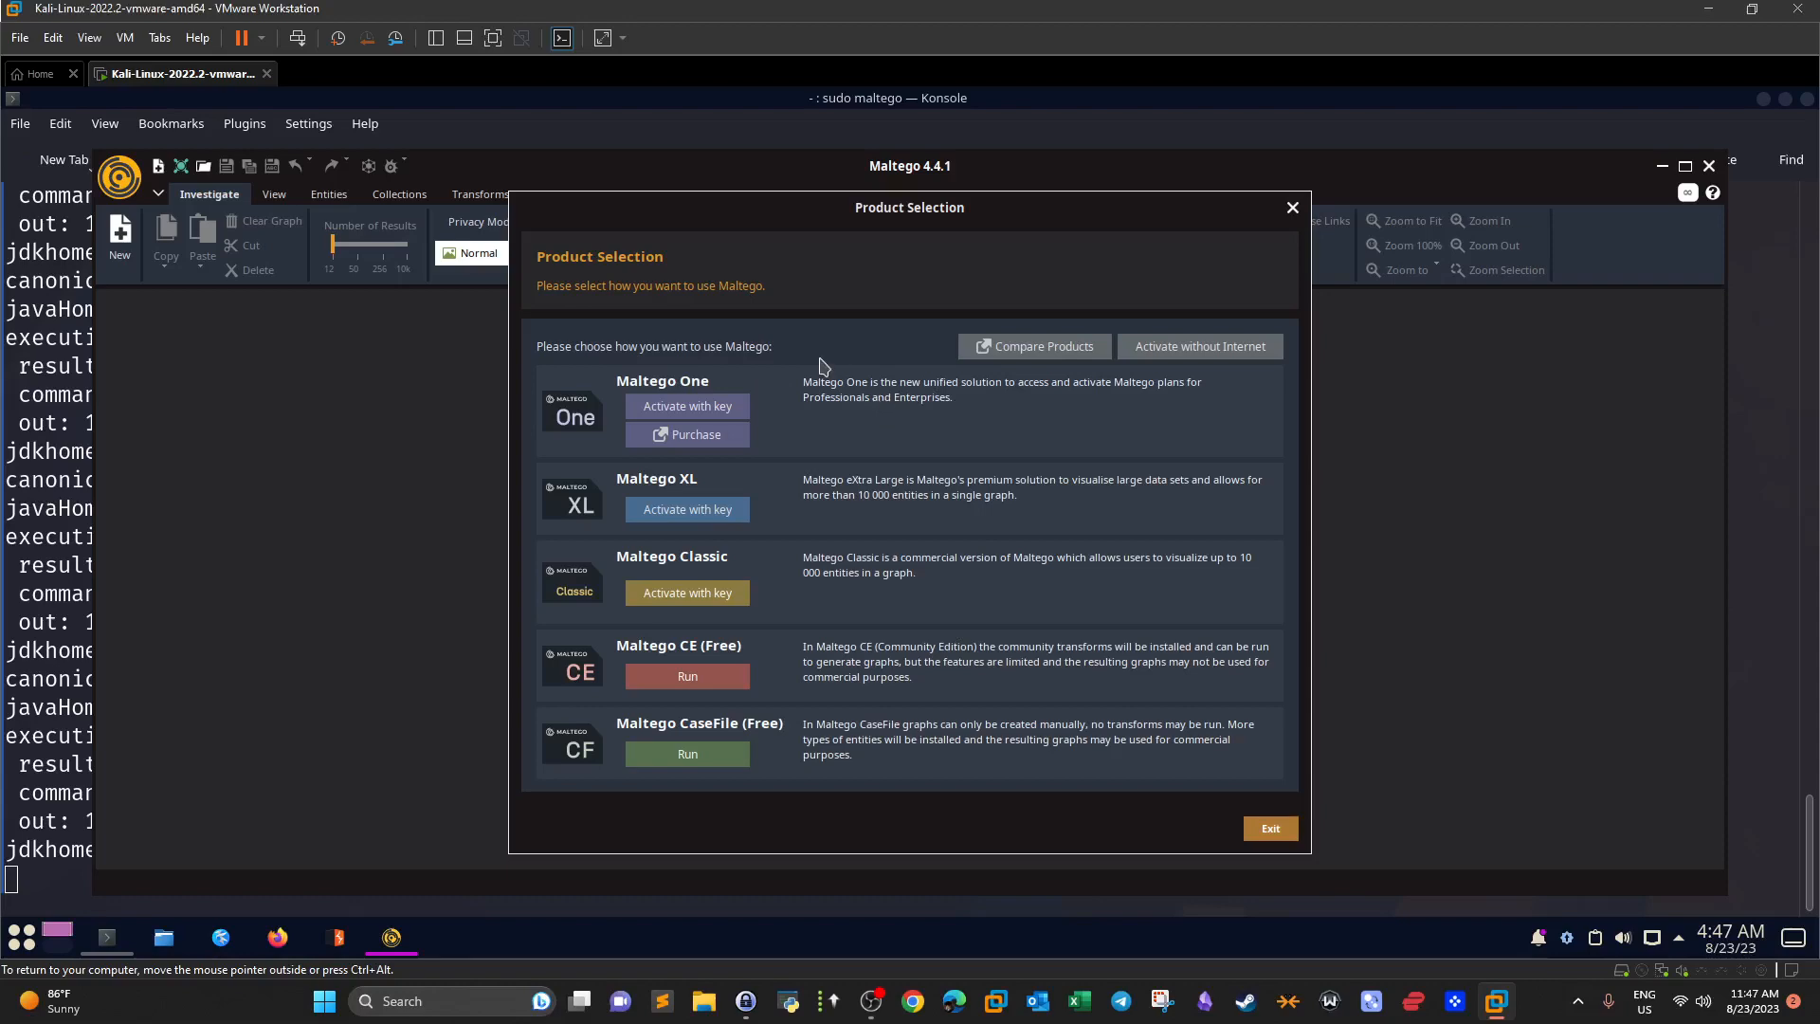
Open a new Konsole shell tab and enlarge its text.
left_click(55, 156)
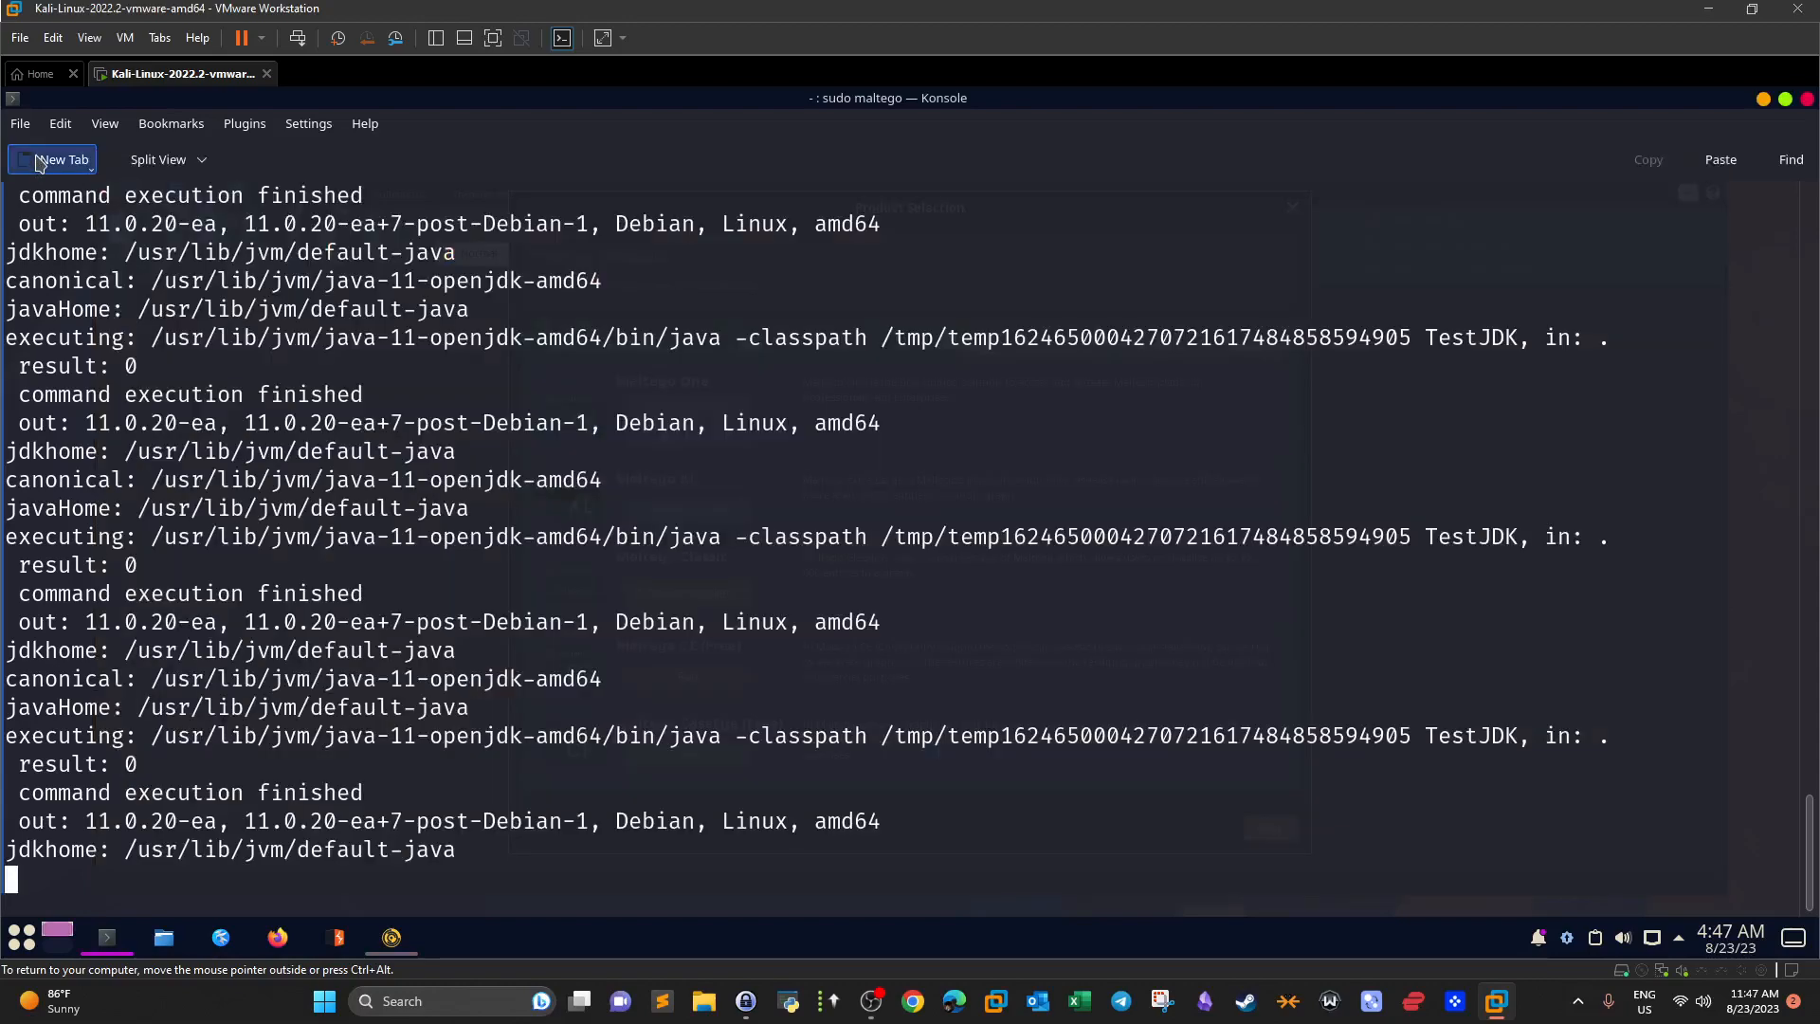
left_click(57, 154)
key("ctrl+plus")
key("ctrl+plus")
key("ctrl+plus")
key("ctrl+plus")
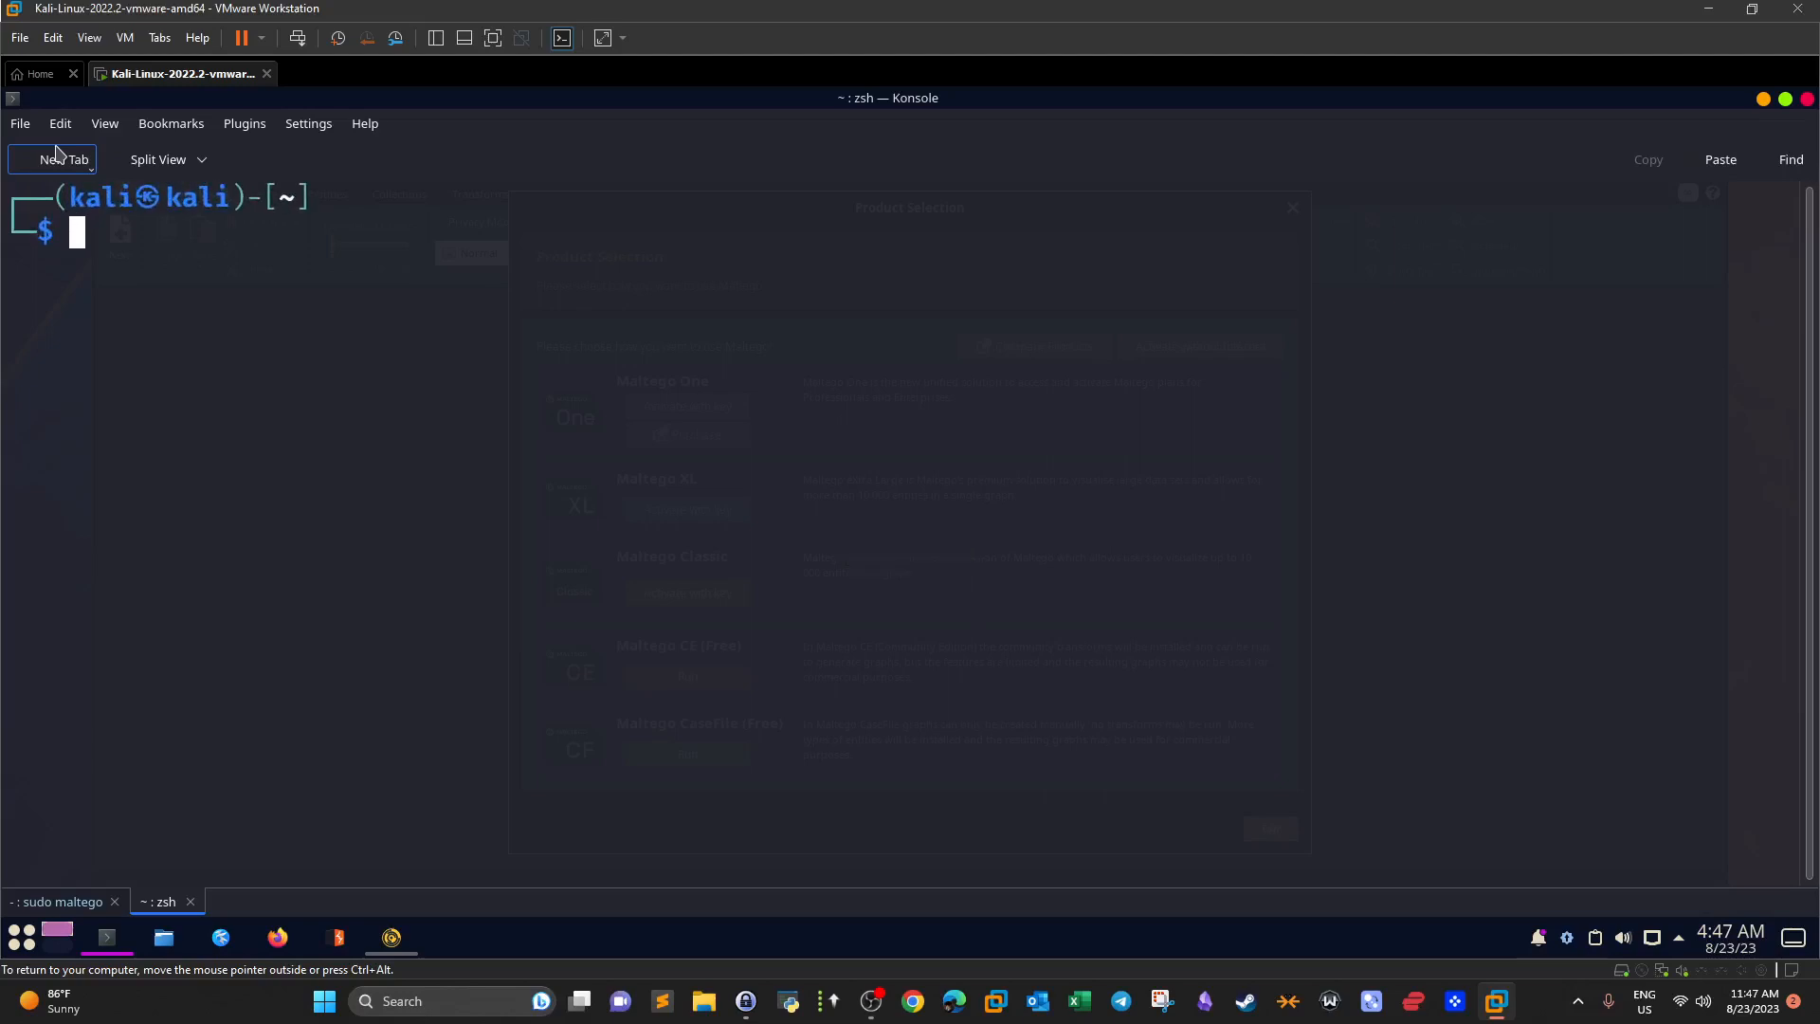
Edit a recalled history command so the prompt reads 'strings maltego', without running it.
type("sudo m")
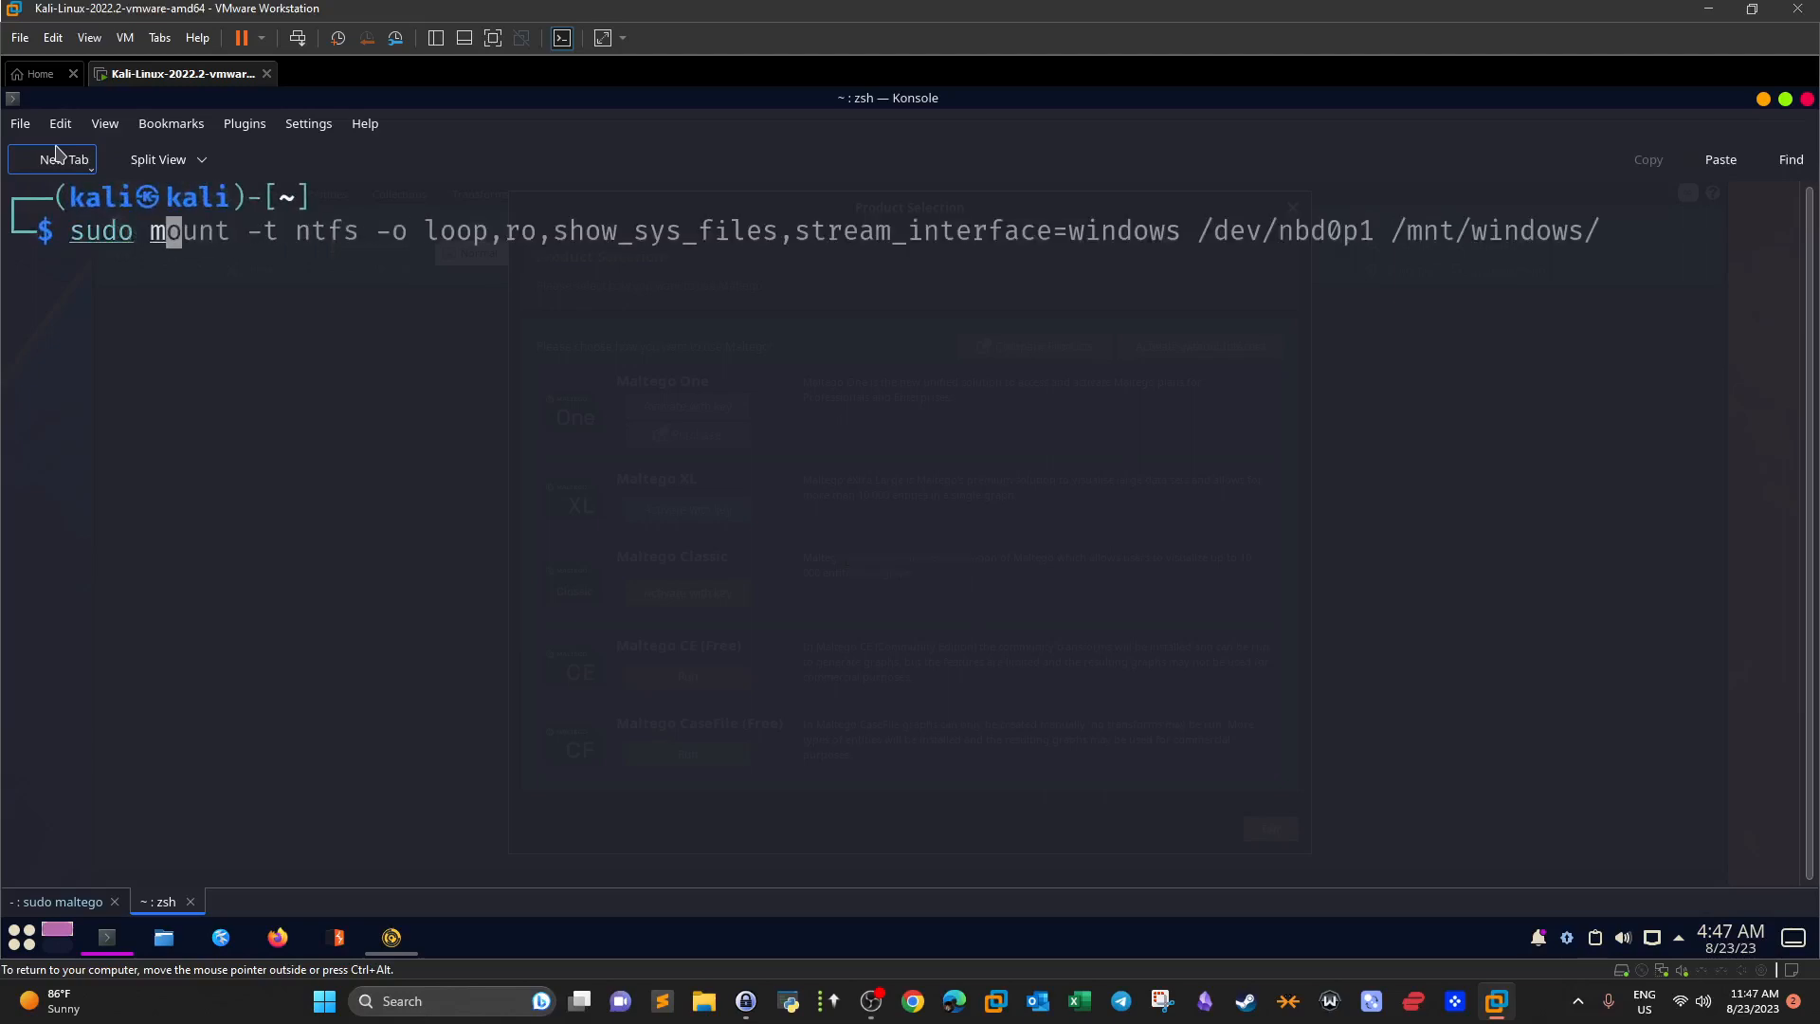
key("BackSpace")
type("mala")
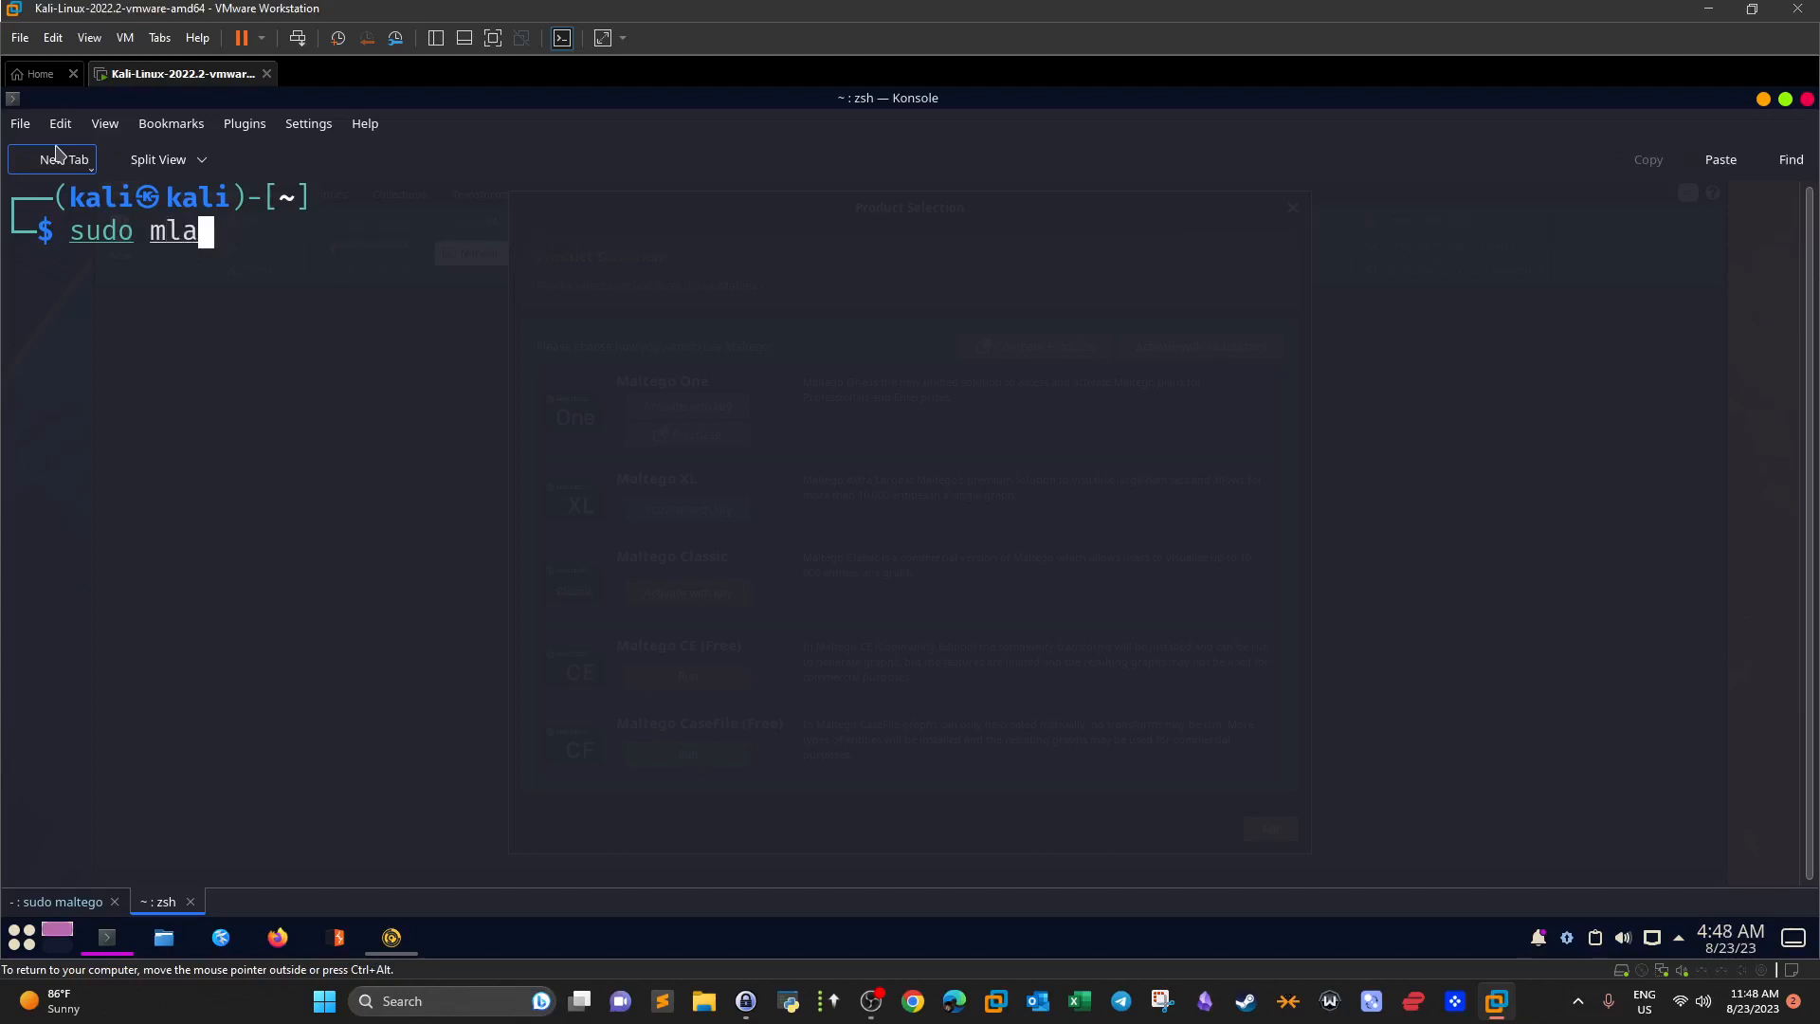
key("BackSpace")
type("altego")
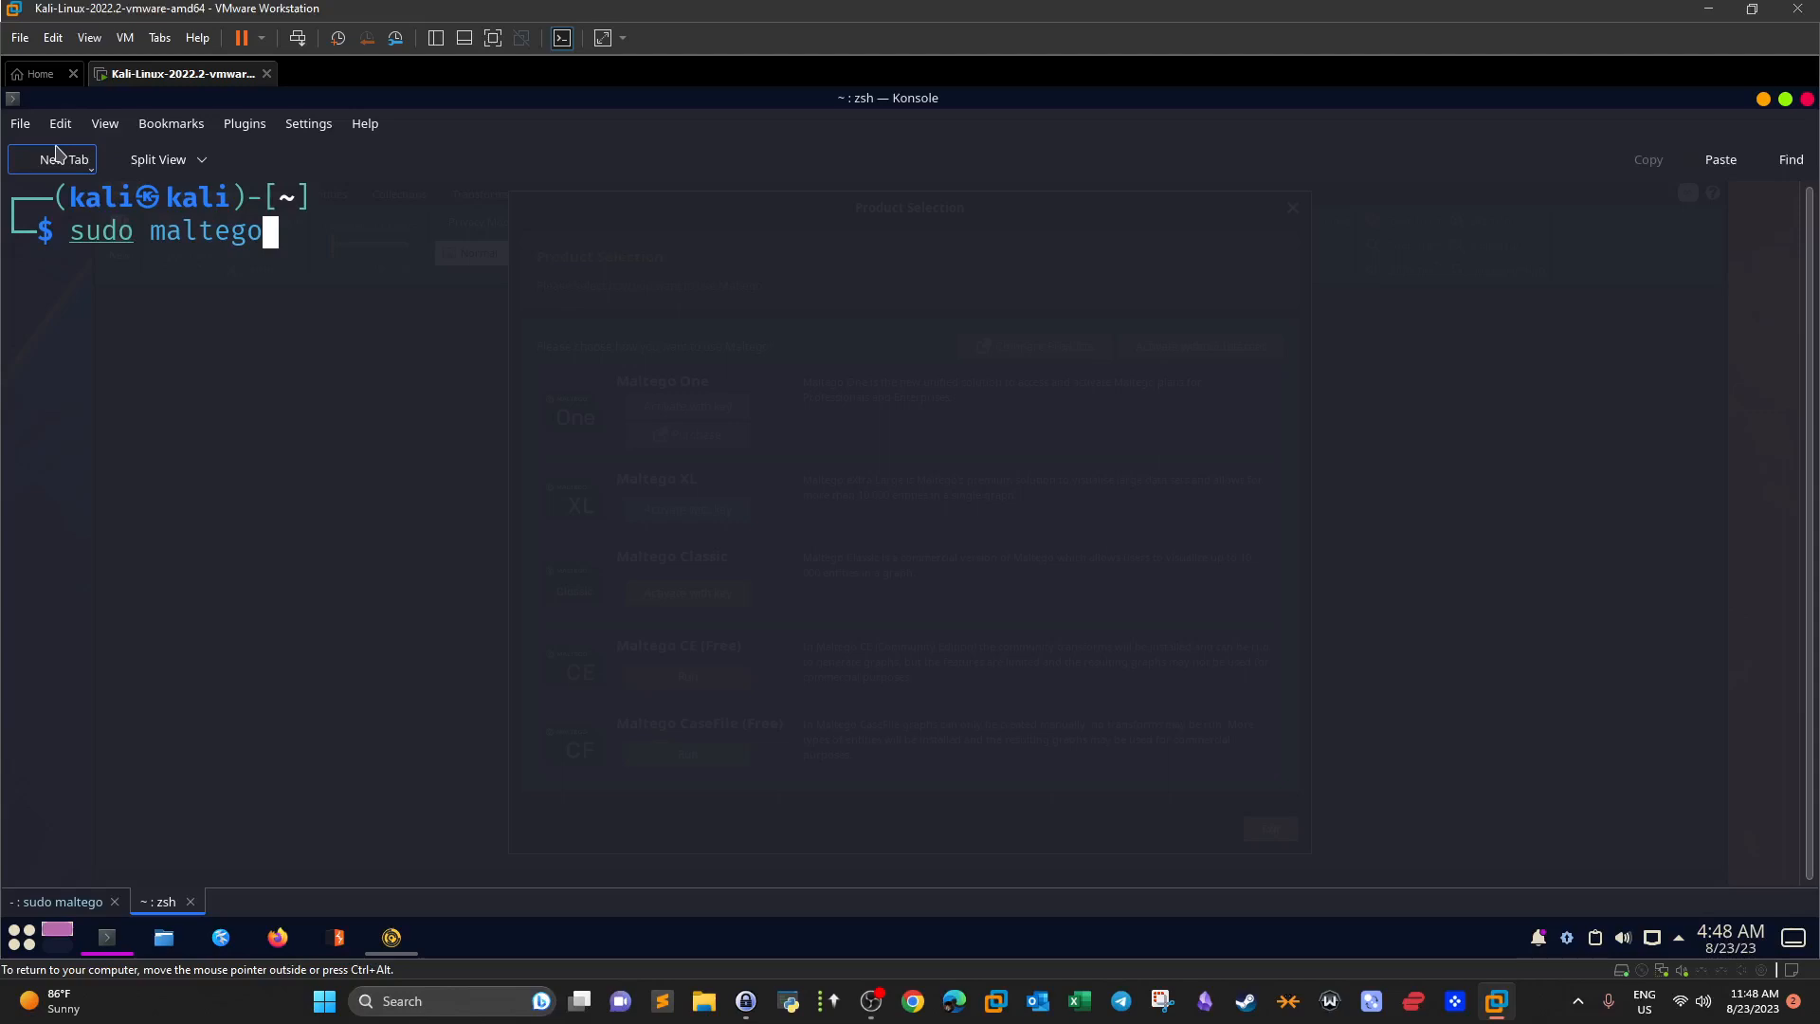
key("BackSpace")
key("BackSpace")
key("BackSpace")
key("BackSpace")
key("BackSpace")
key("BackSpace")
key("BackSpace")
key("BackSpace")
key("BackSpace")
key("BackSpace")
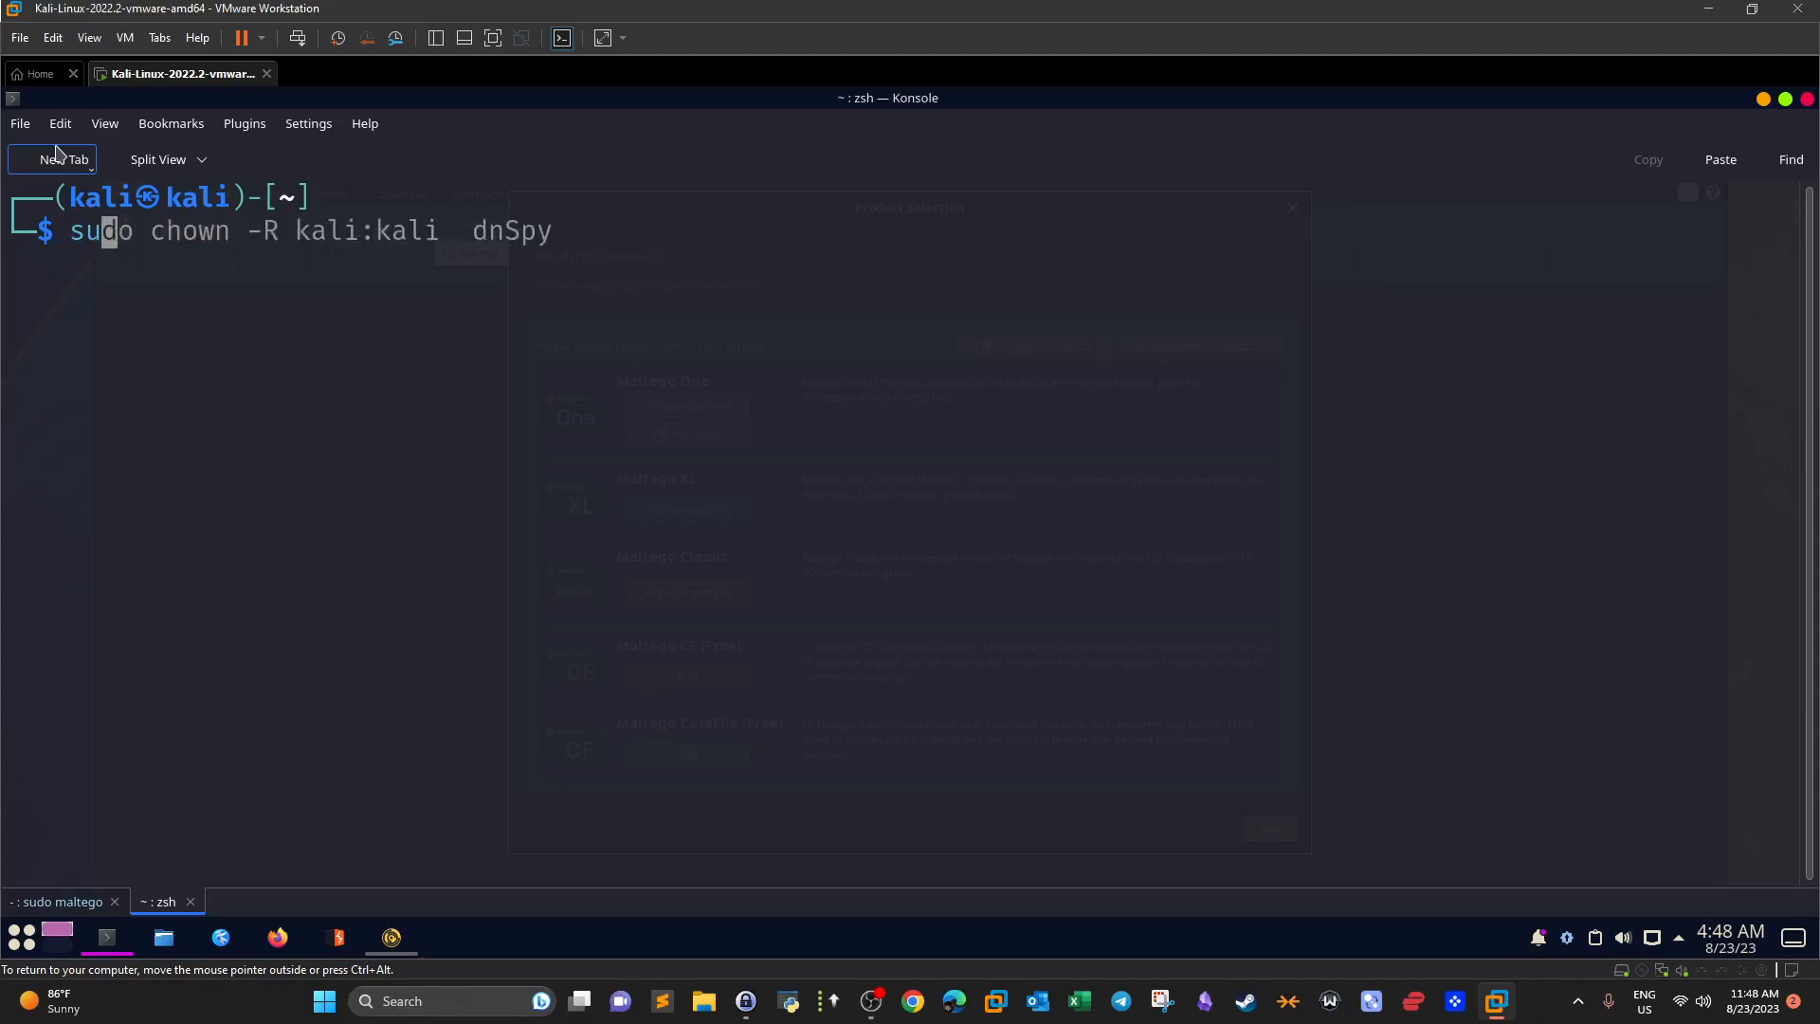
key("Up")
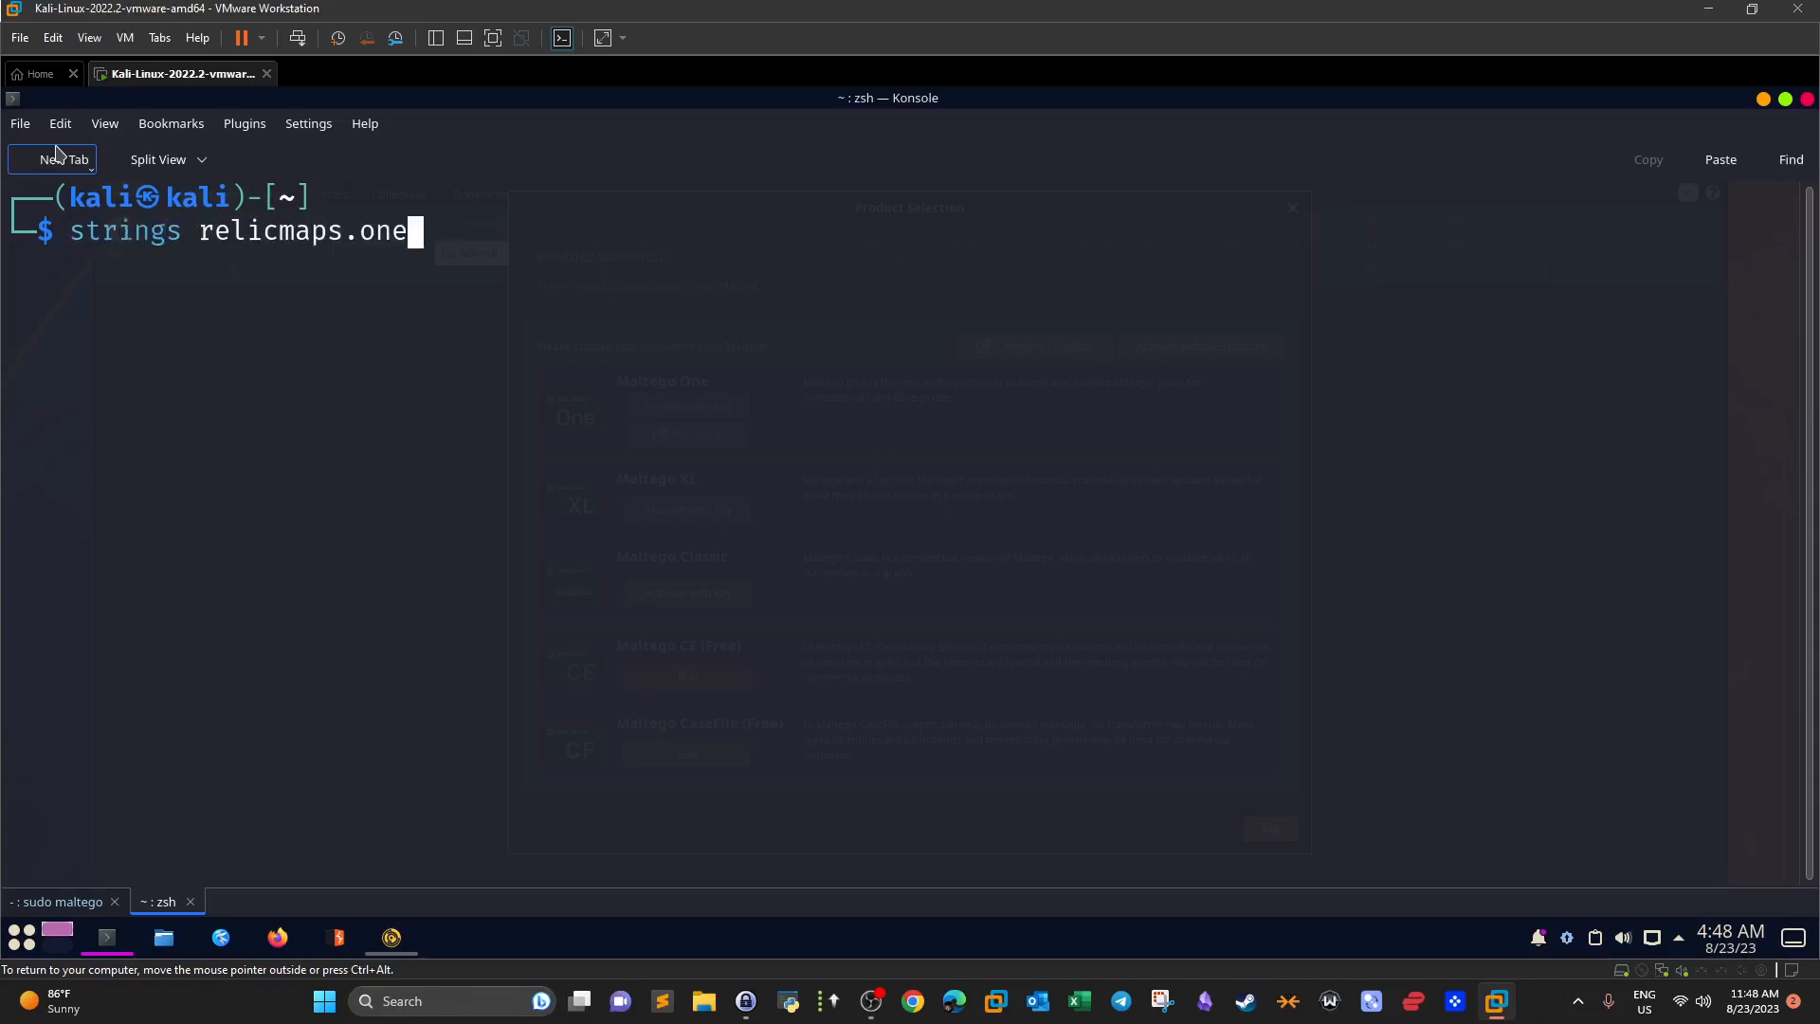
key("Left")
key("Left")
key("Left")
key("Left")
key("Left")
key("Left")
key("Left")
key("Left")
key("Left")
key("Left")
key("Left")
key("Left")
key("Left")
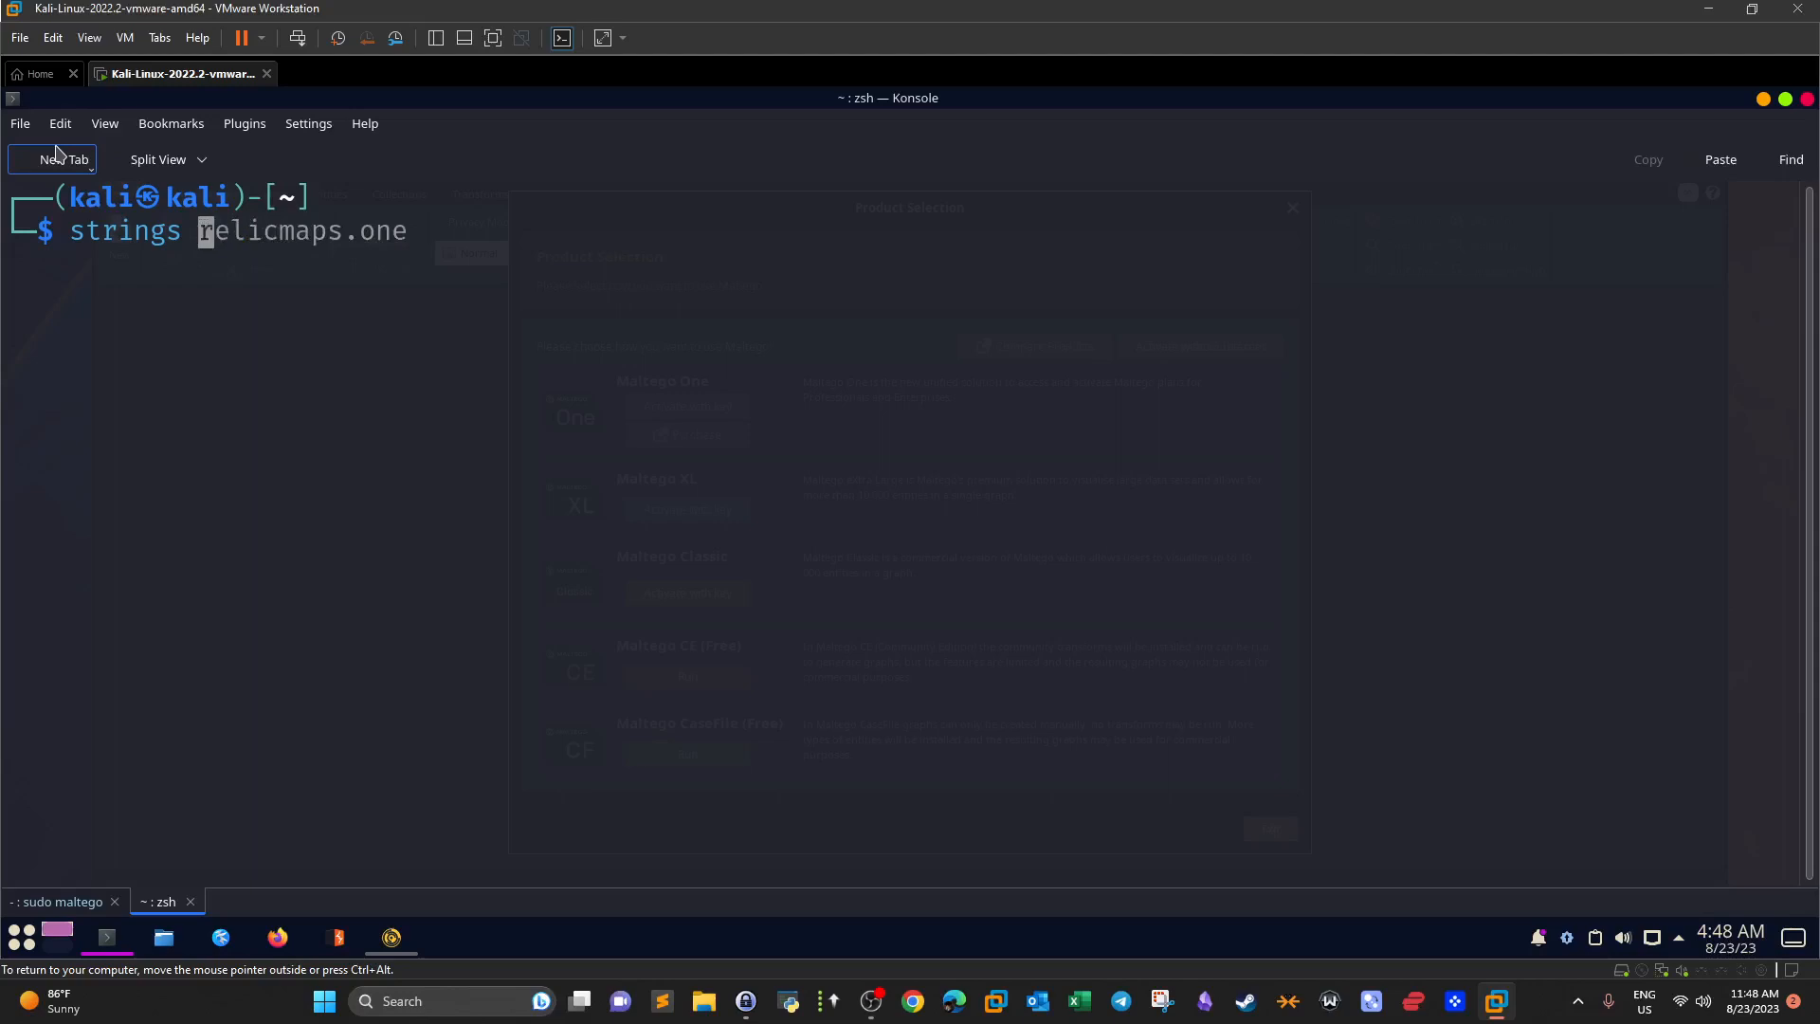
key("ctrl+k")
type("maltego")
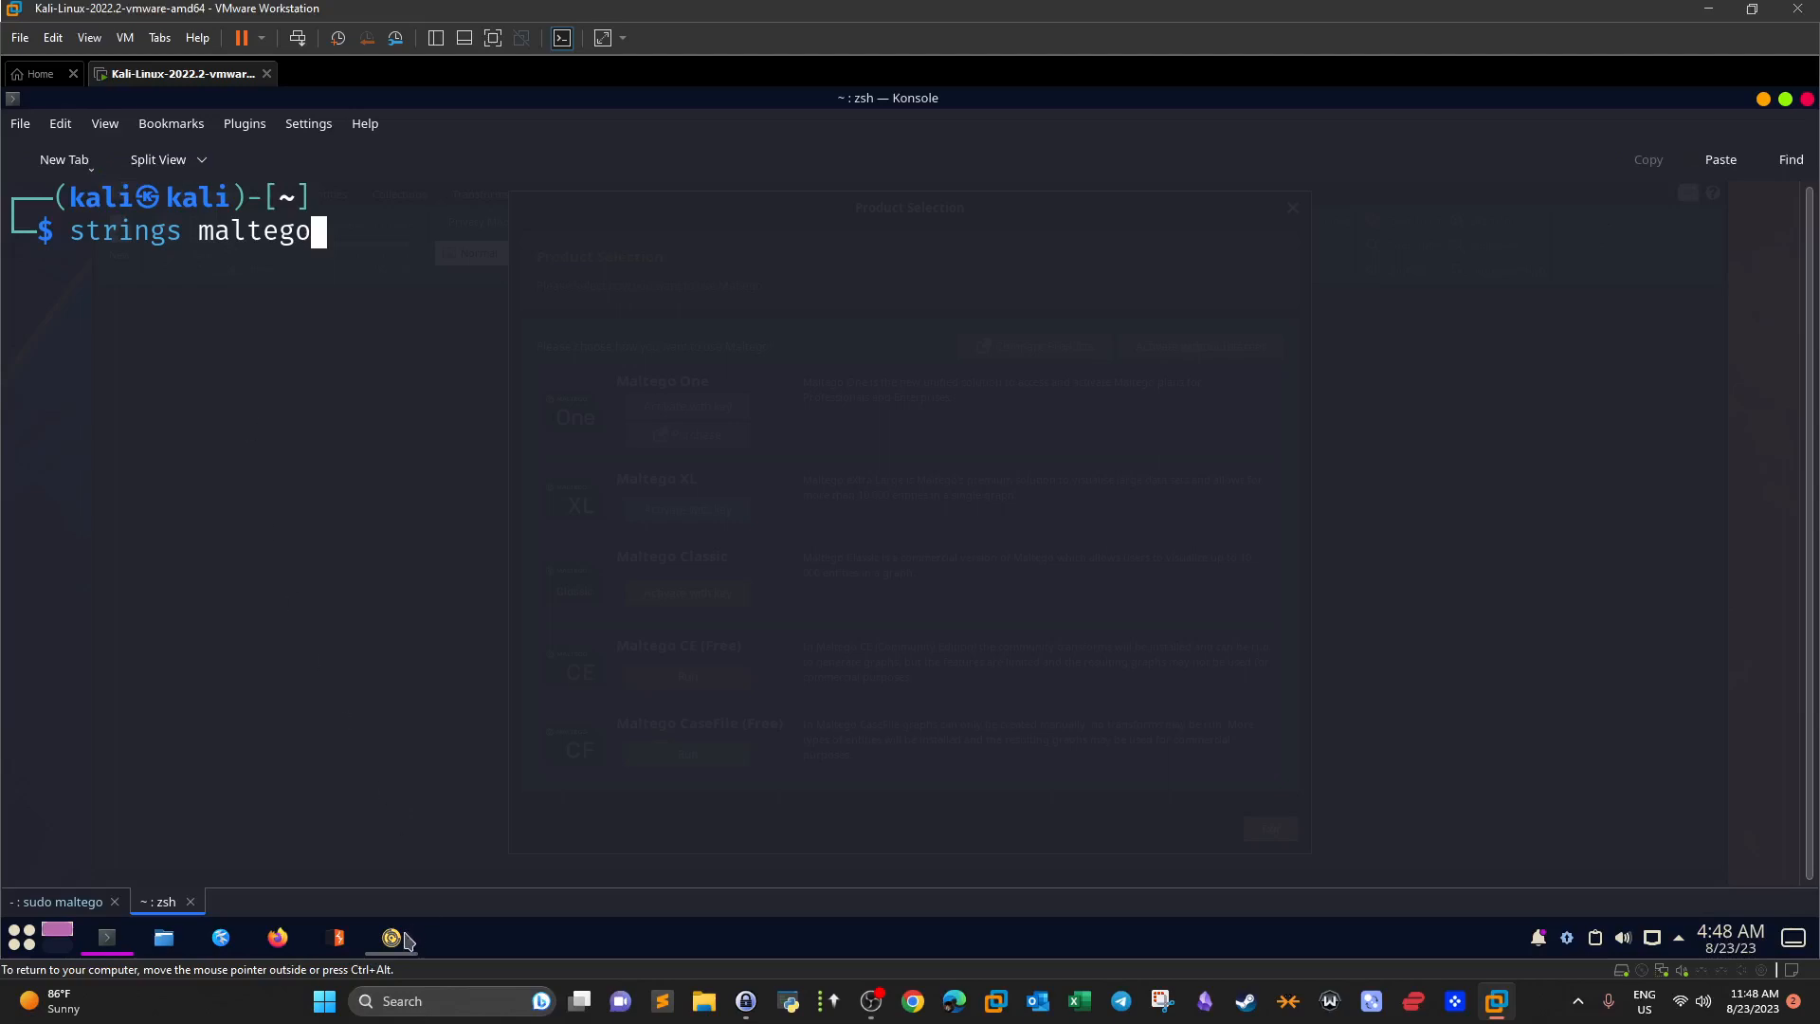
Run Maltego CE (Free), accept the licence agreement and advance to the Community Server login.
left_click(392, 938)
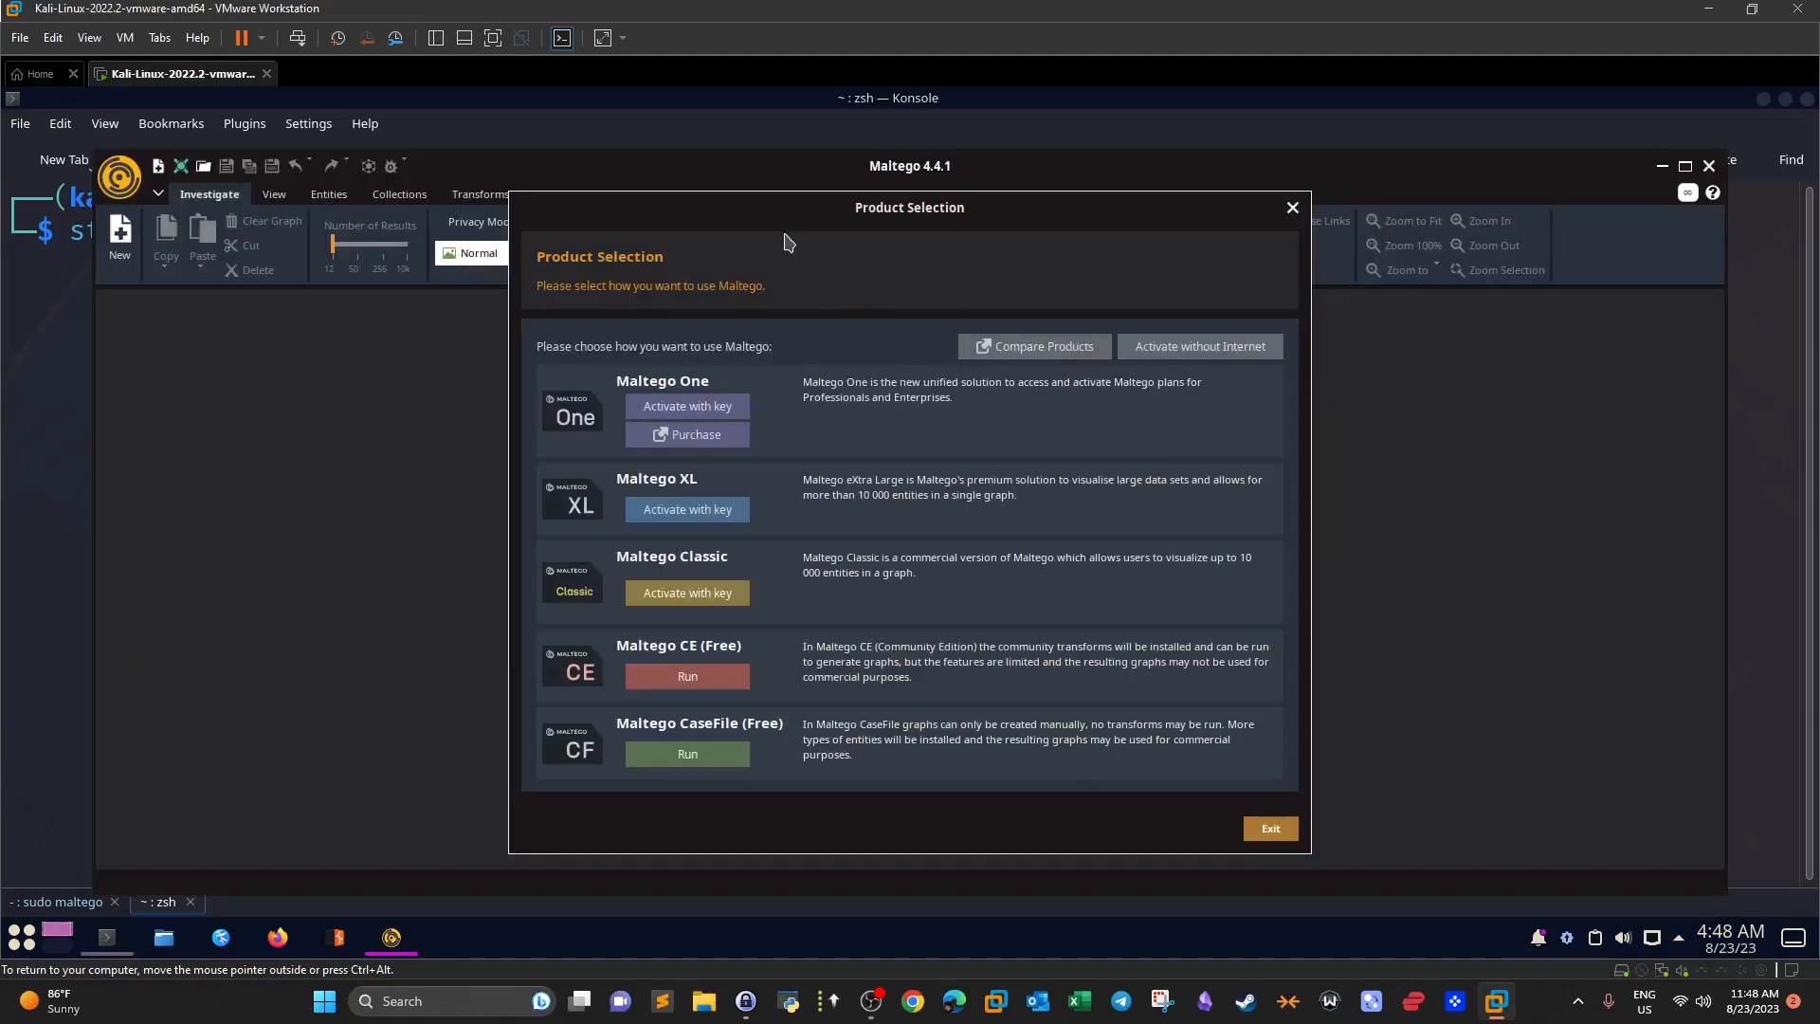
left_click_drag(727, 210, 803, 198)
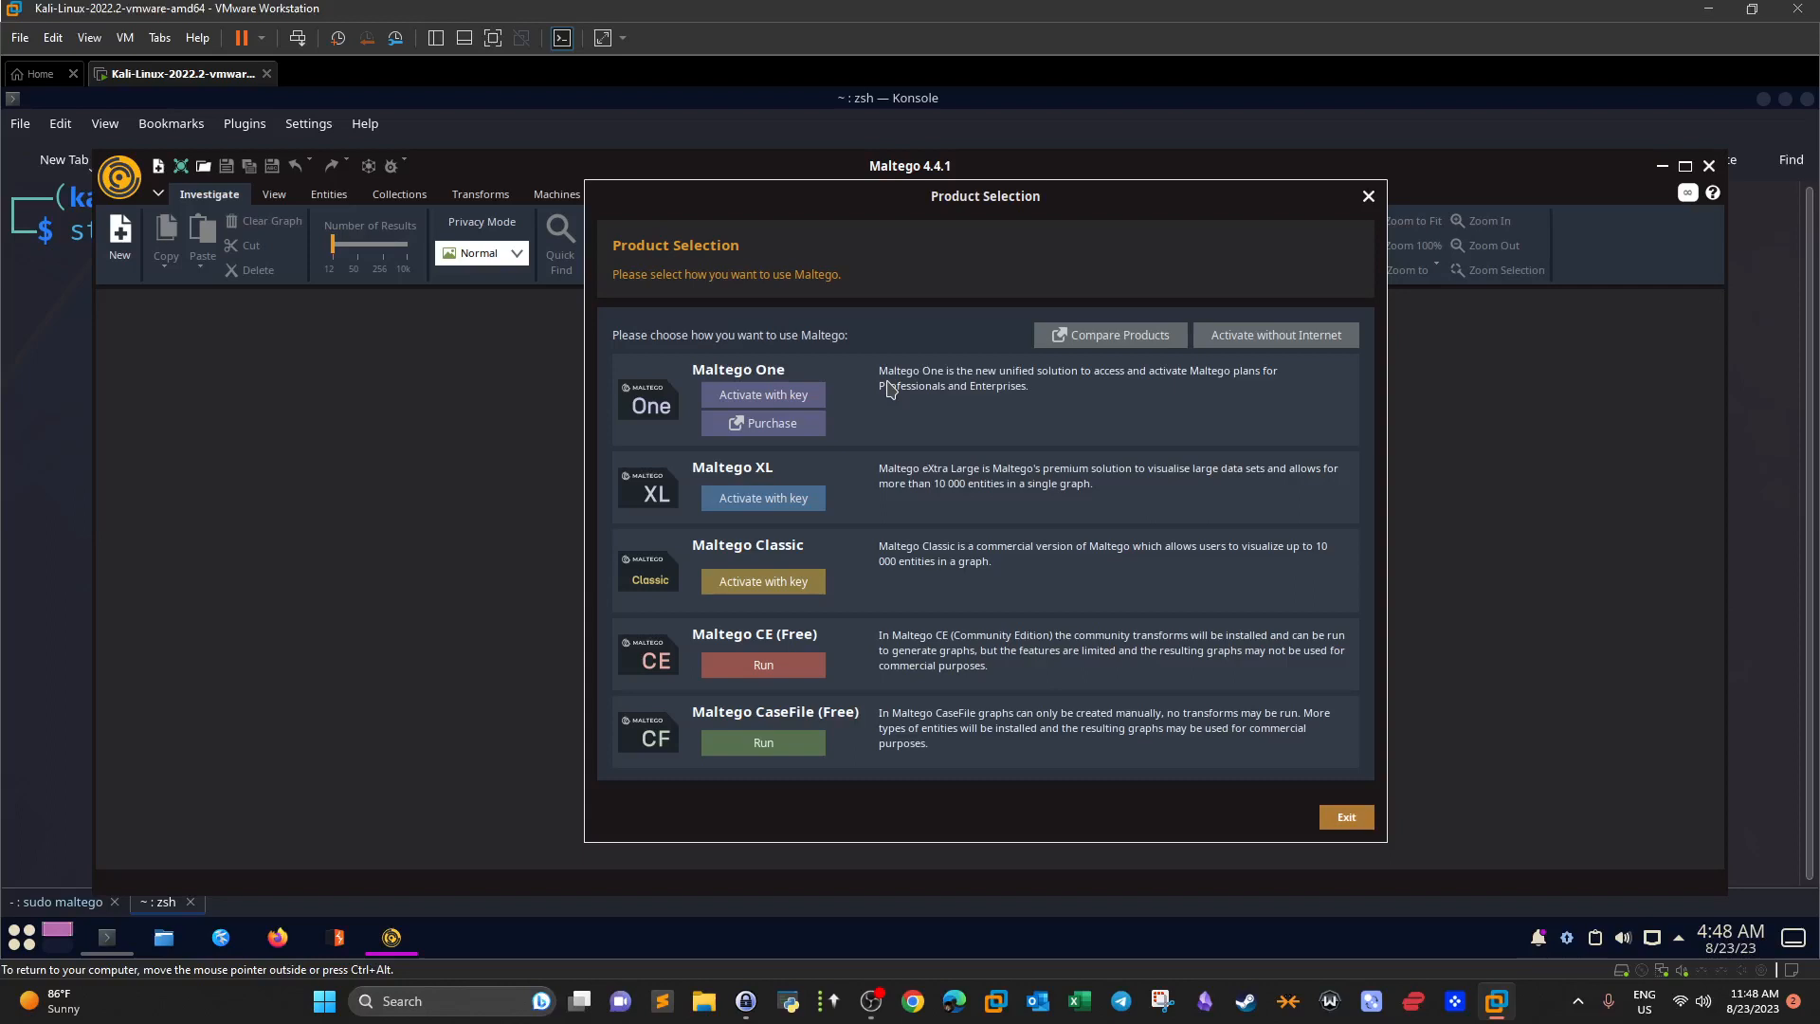
left_click(763, 665)
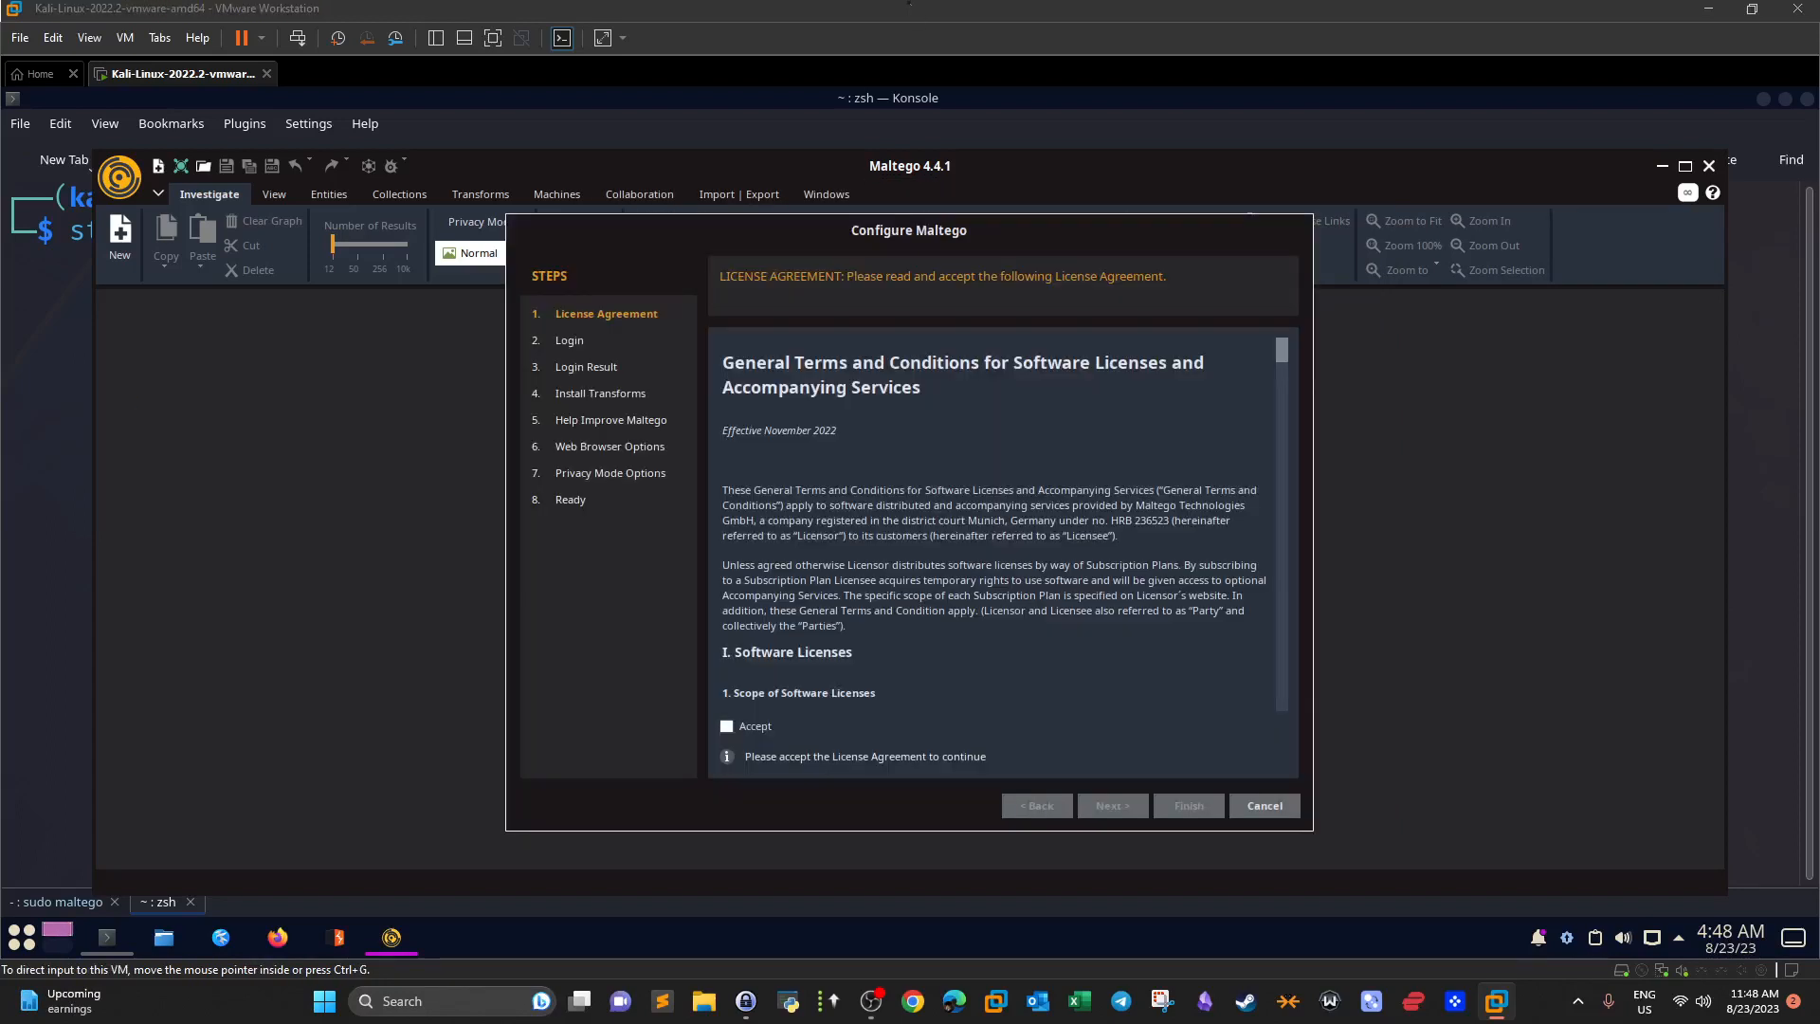
left_click(728, 727)
left_click_drag(1281, 353, 1237, 730)
left_click(1113, 804)
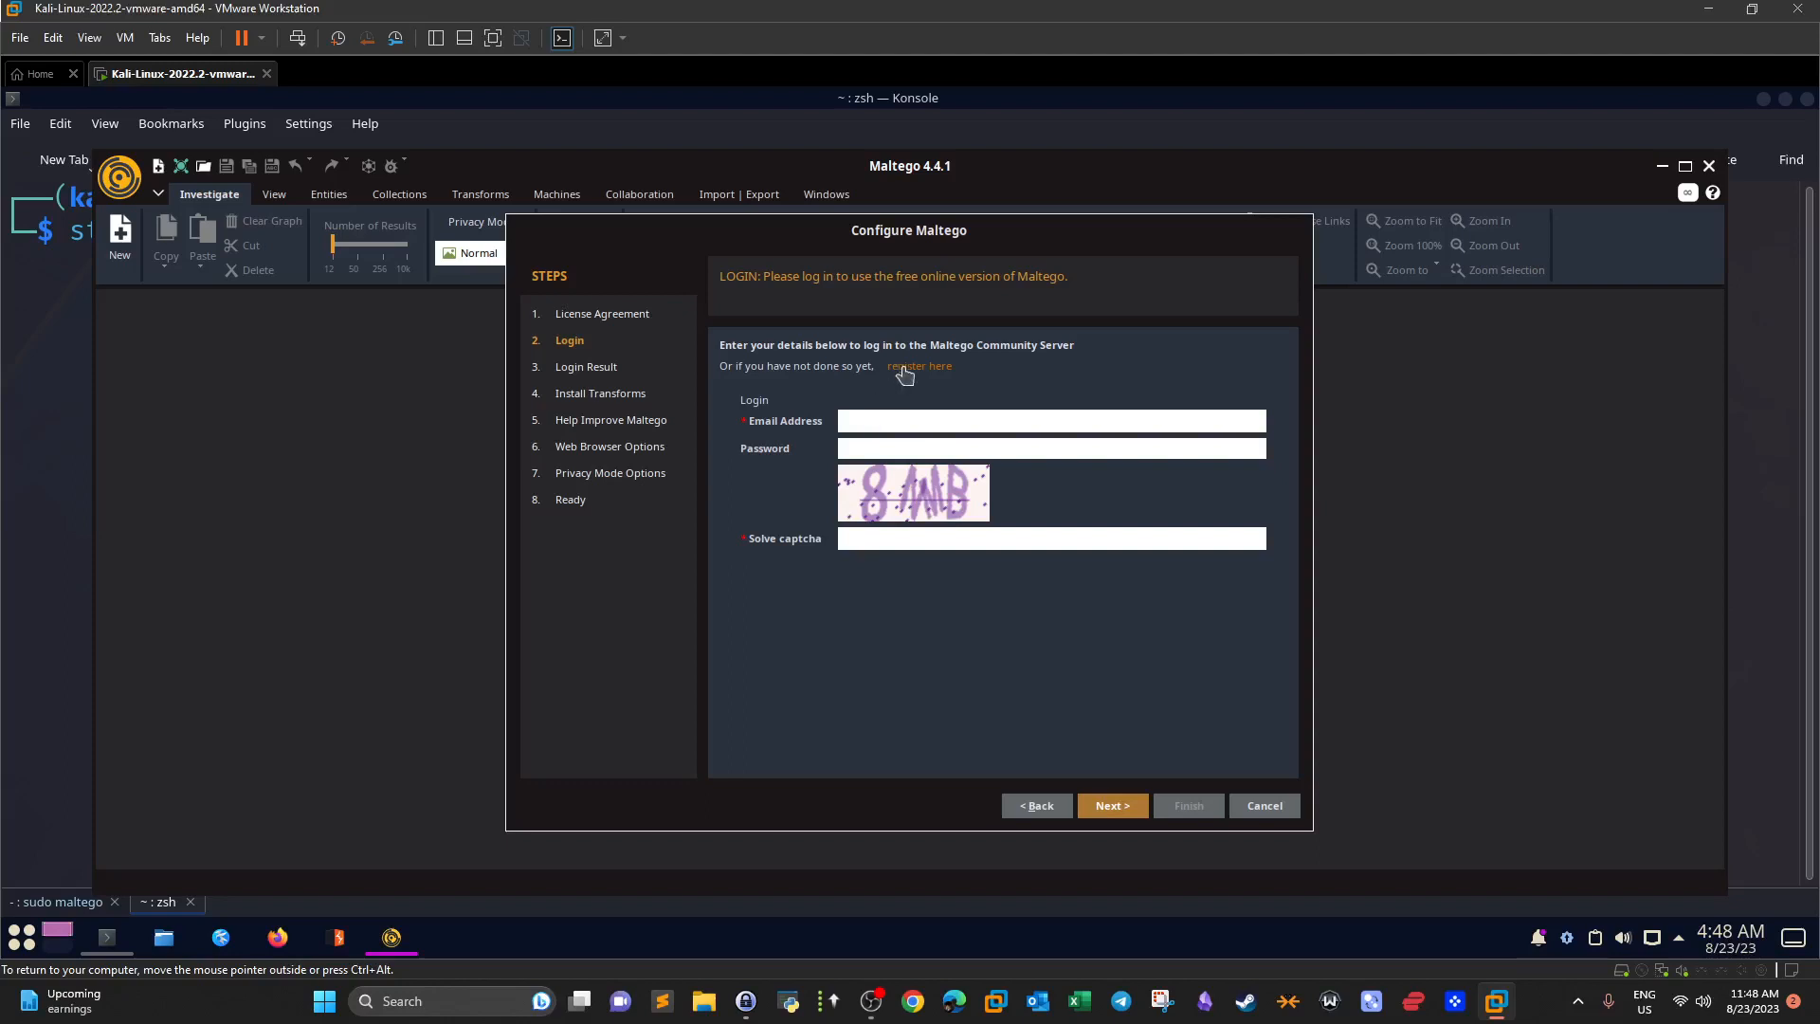
Log in with the account email, password and captcha answer, then continue to Install Transforms.
left_click(908, 419)
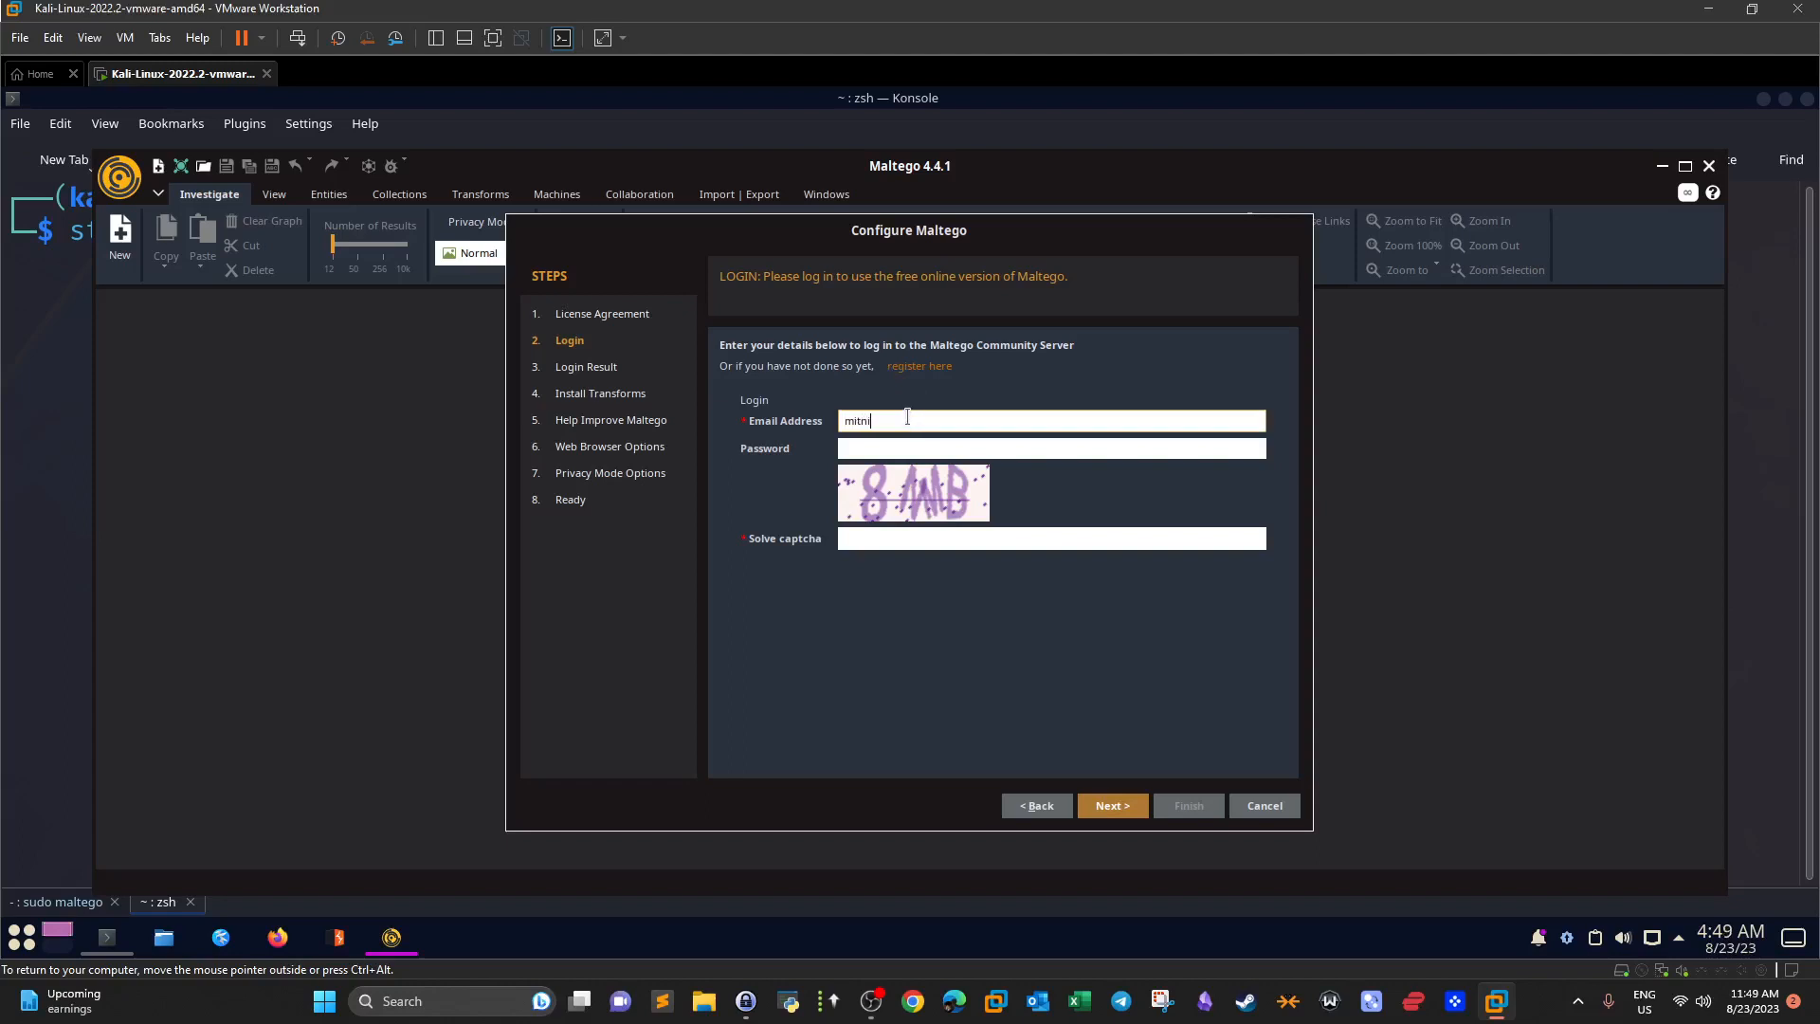
left_click(915, 443)
type("••••••••••")
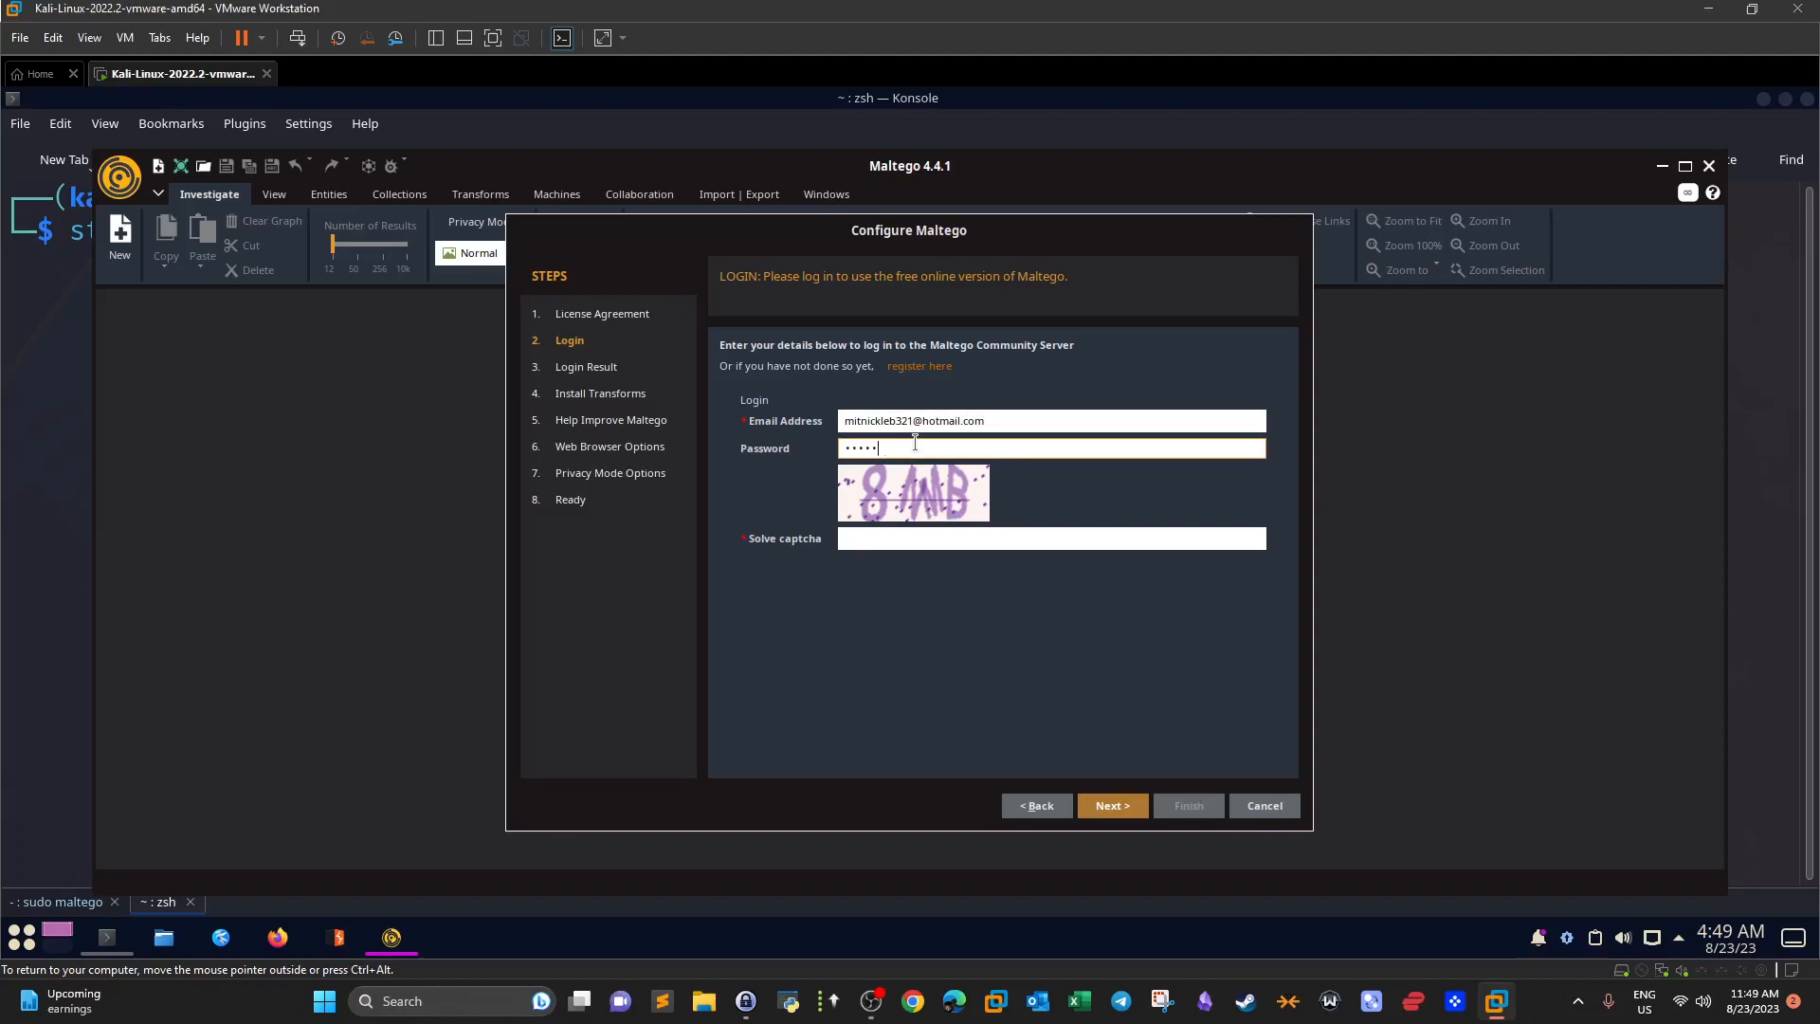
left_click(912, 538)
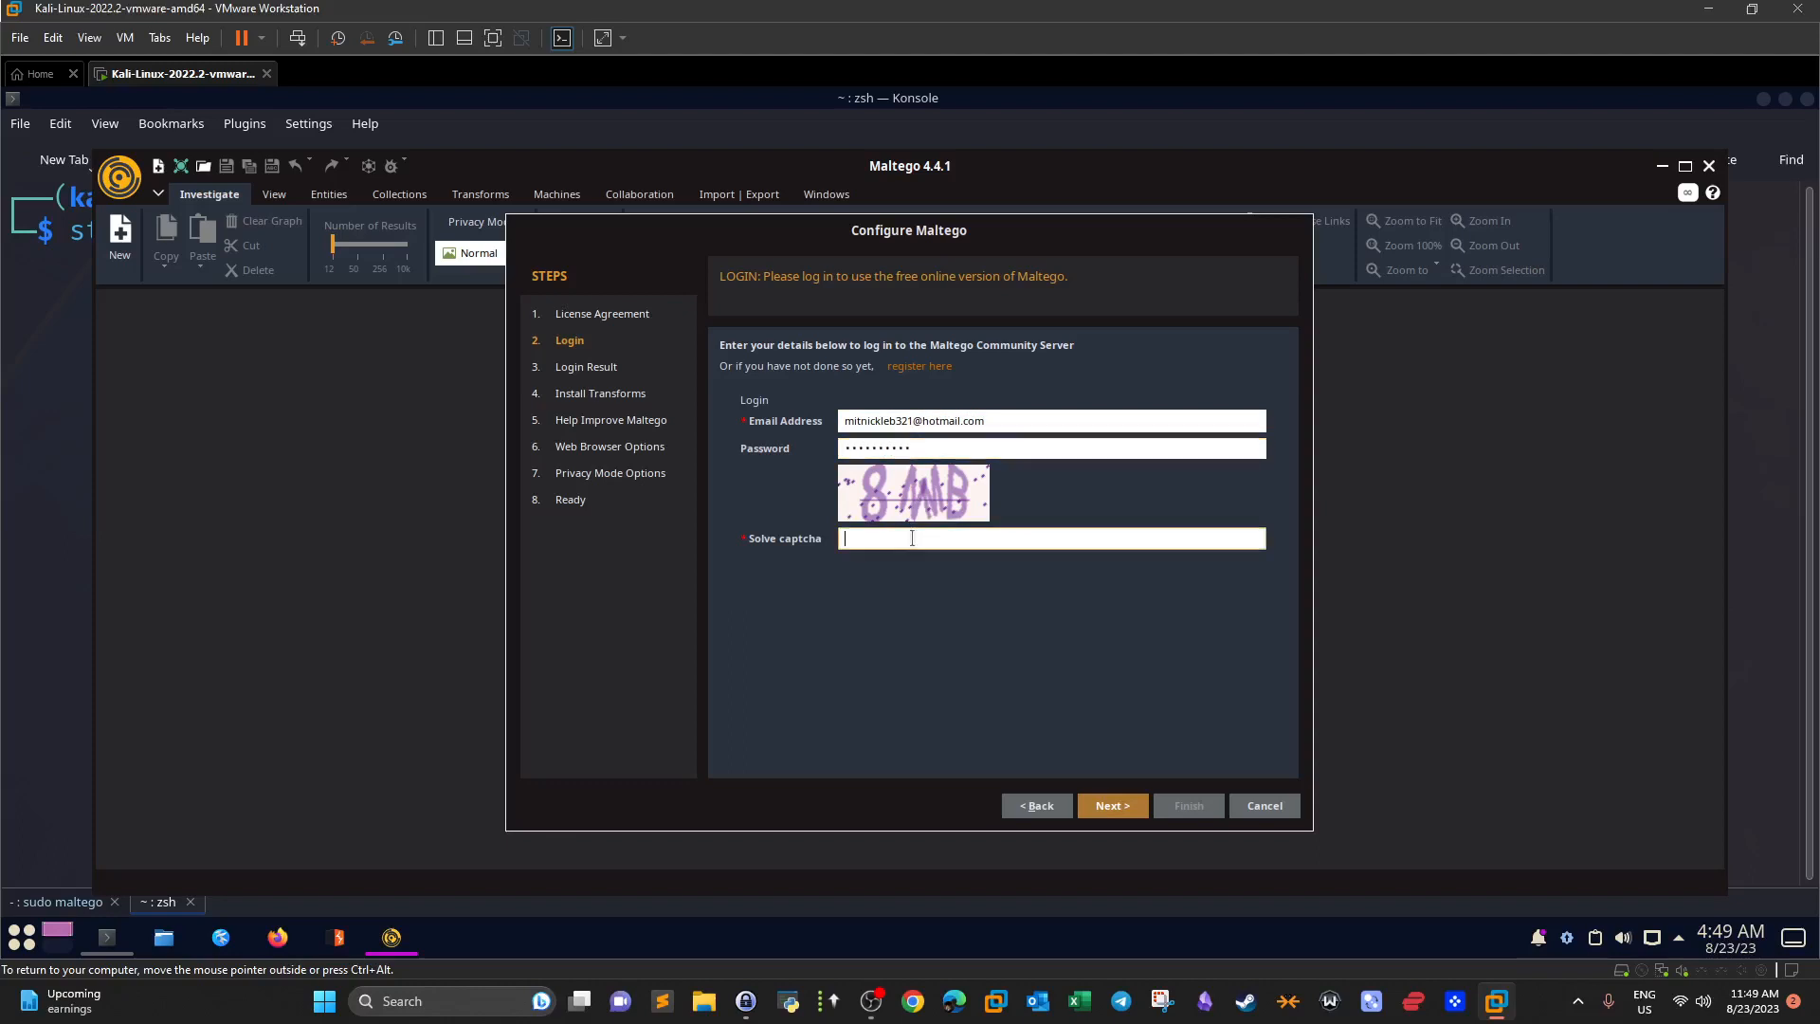
type("8M")
type("NMB")
left_click(1101, 804)
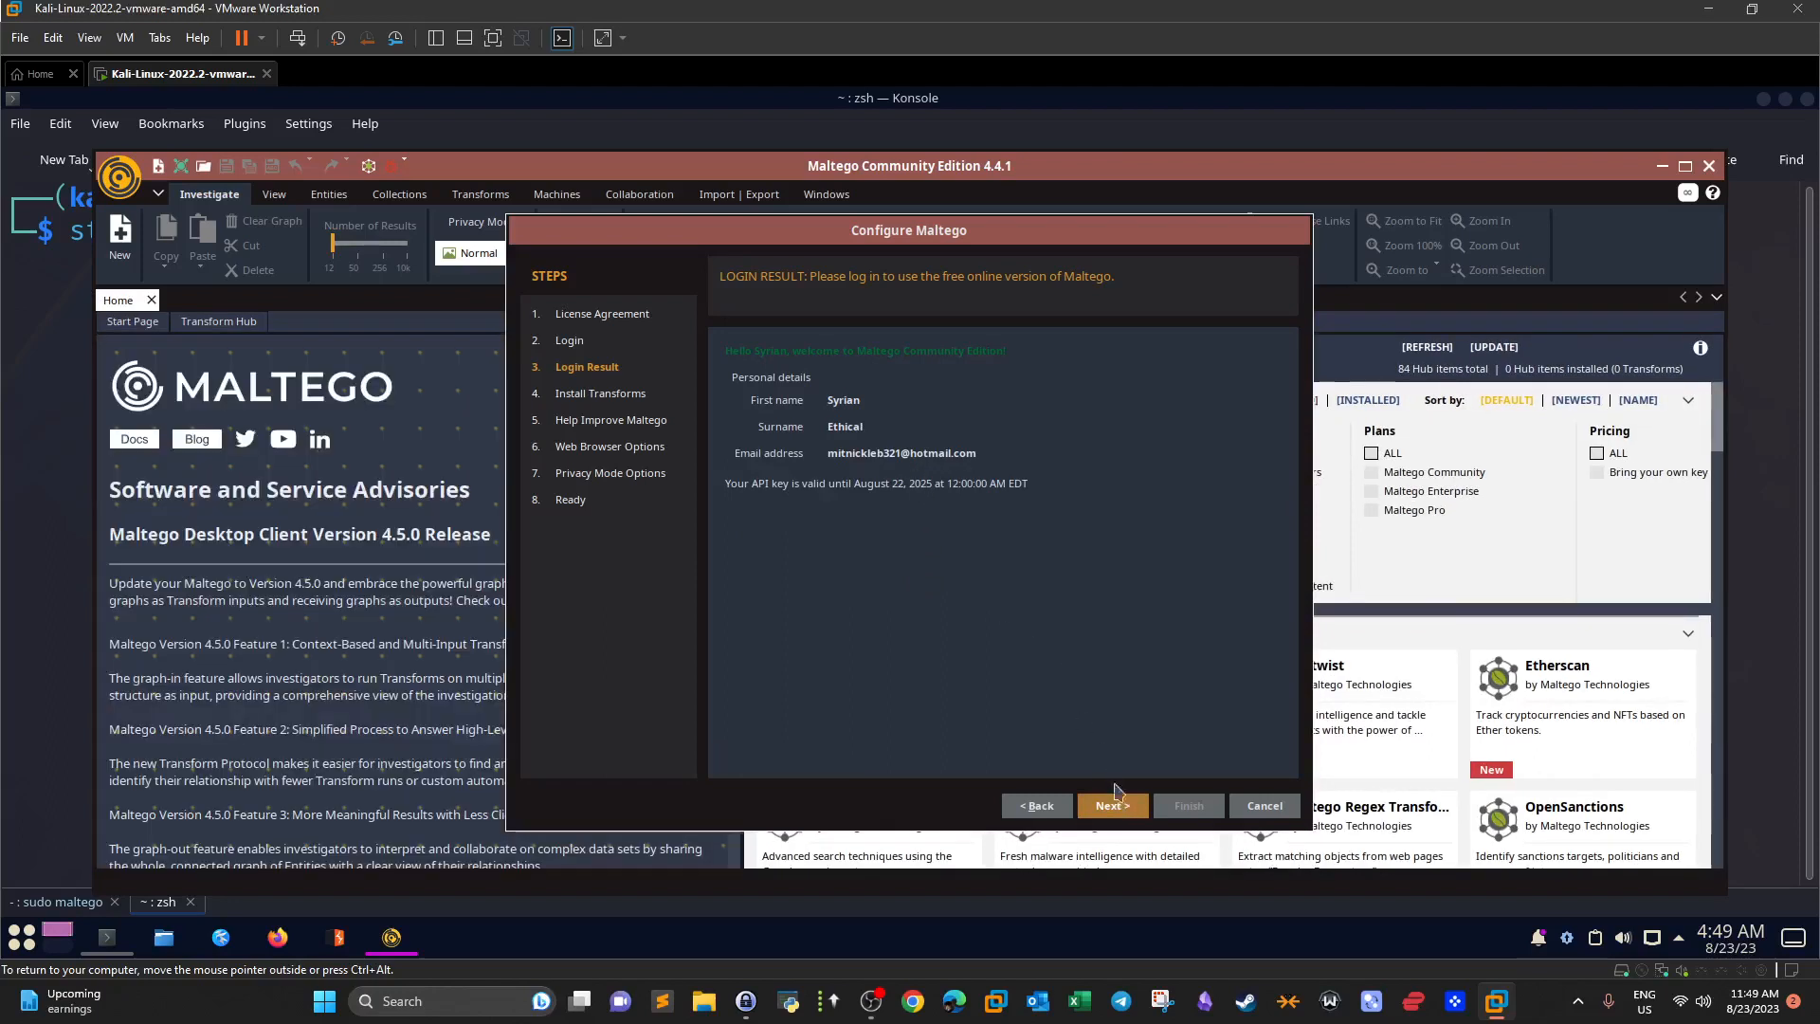
left_click(1113, 806)
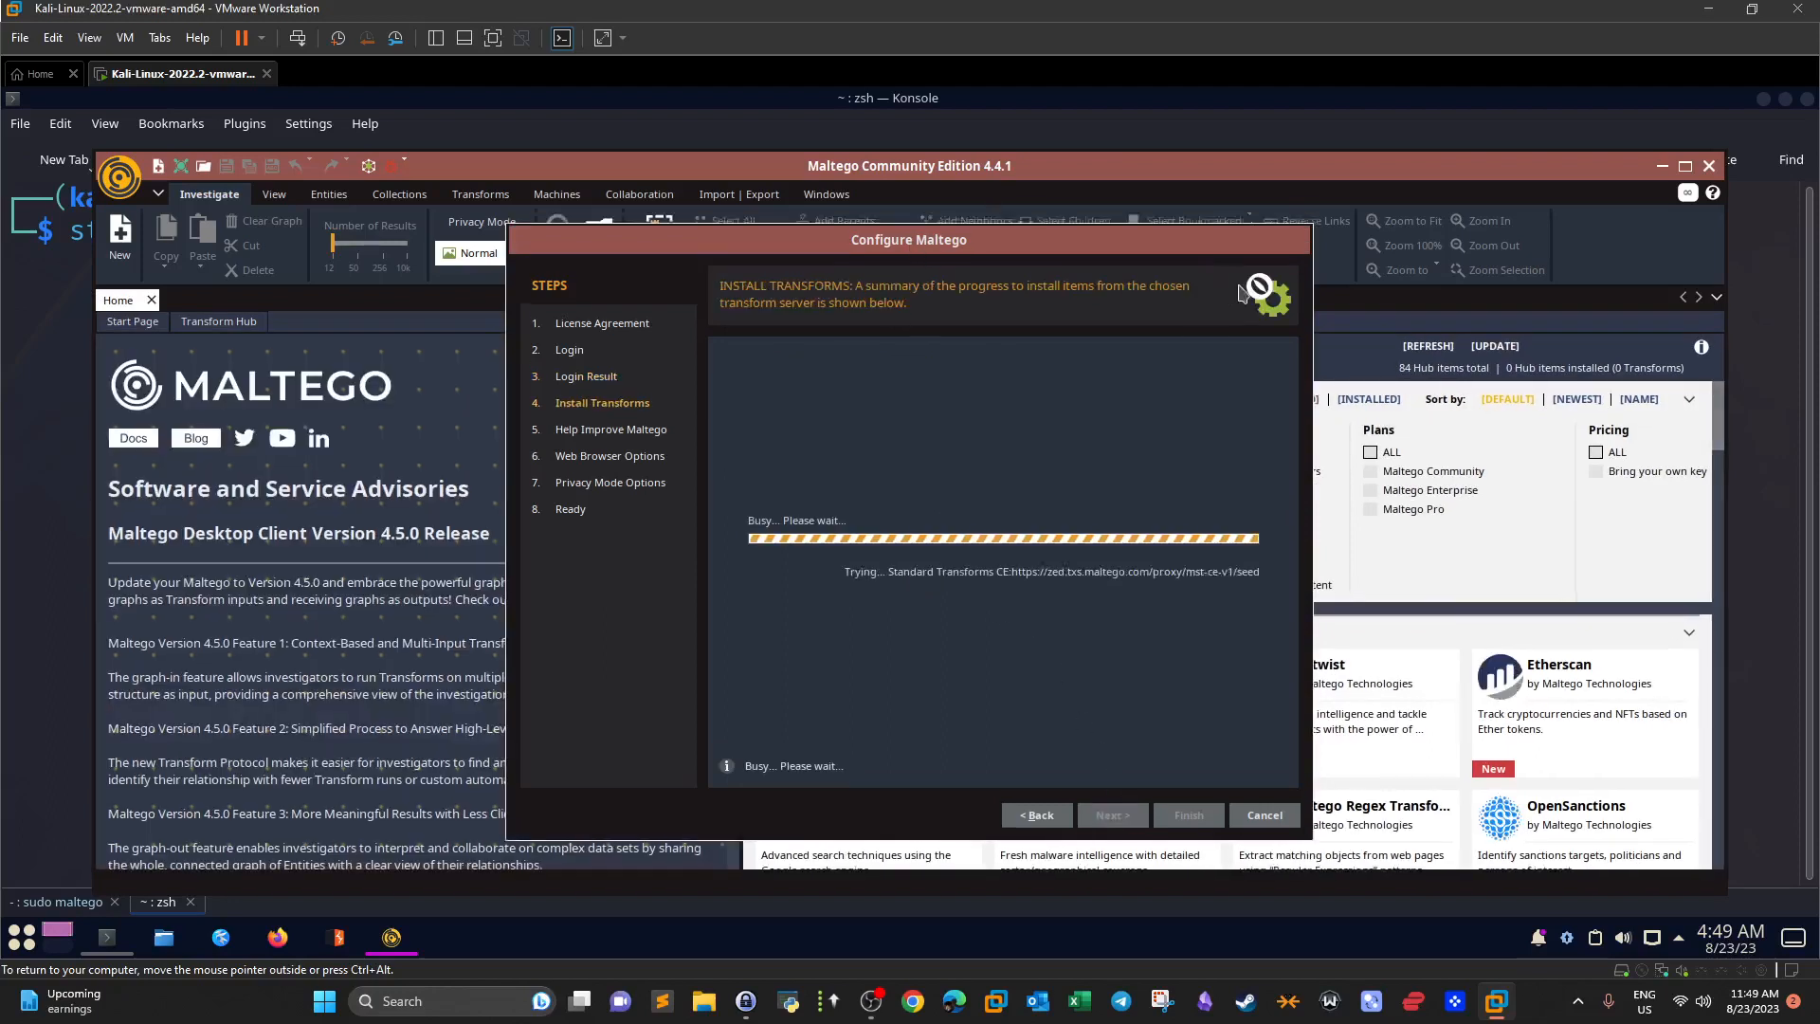
Finish setup with Chrome as web browser and Normal privacy mode, opening a blank graph.
left_click_drag(1193, 233, 1130, 248)
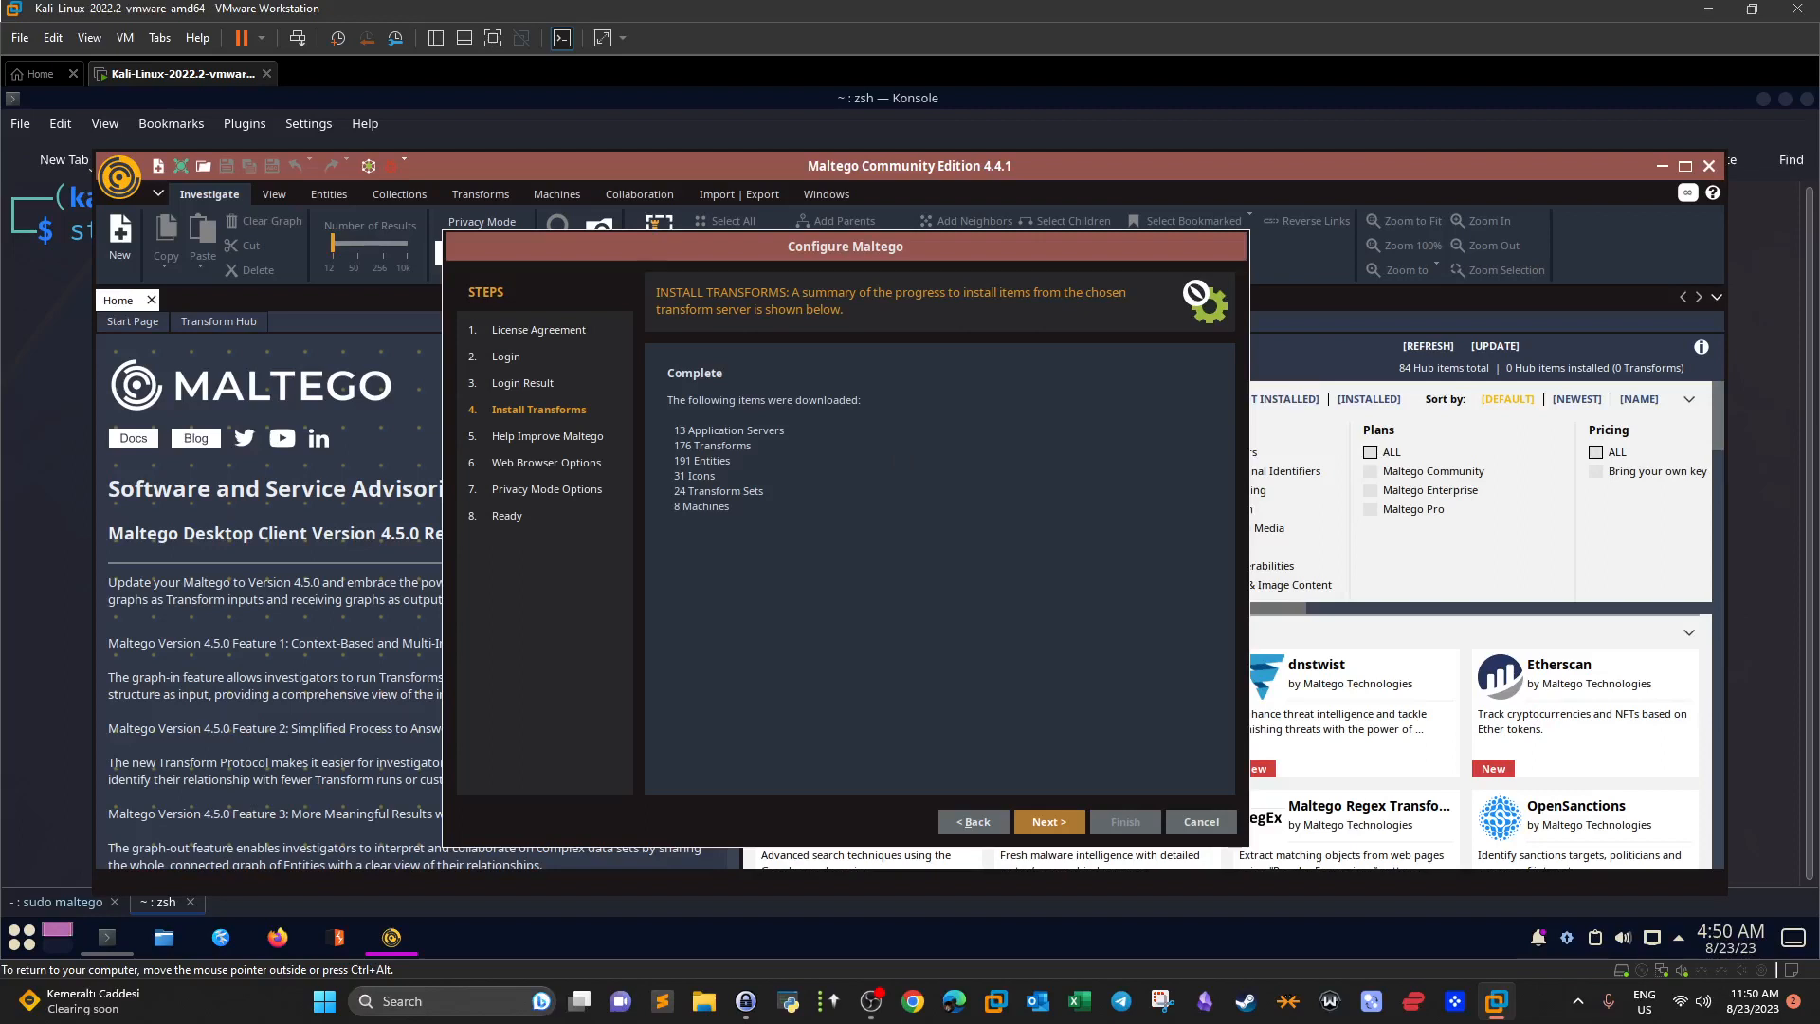
left_click(1044, 825)
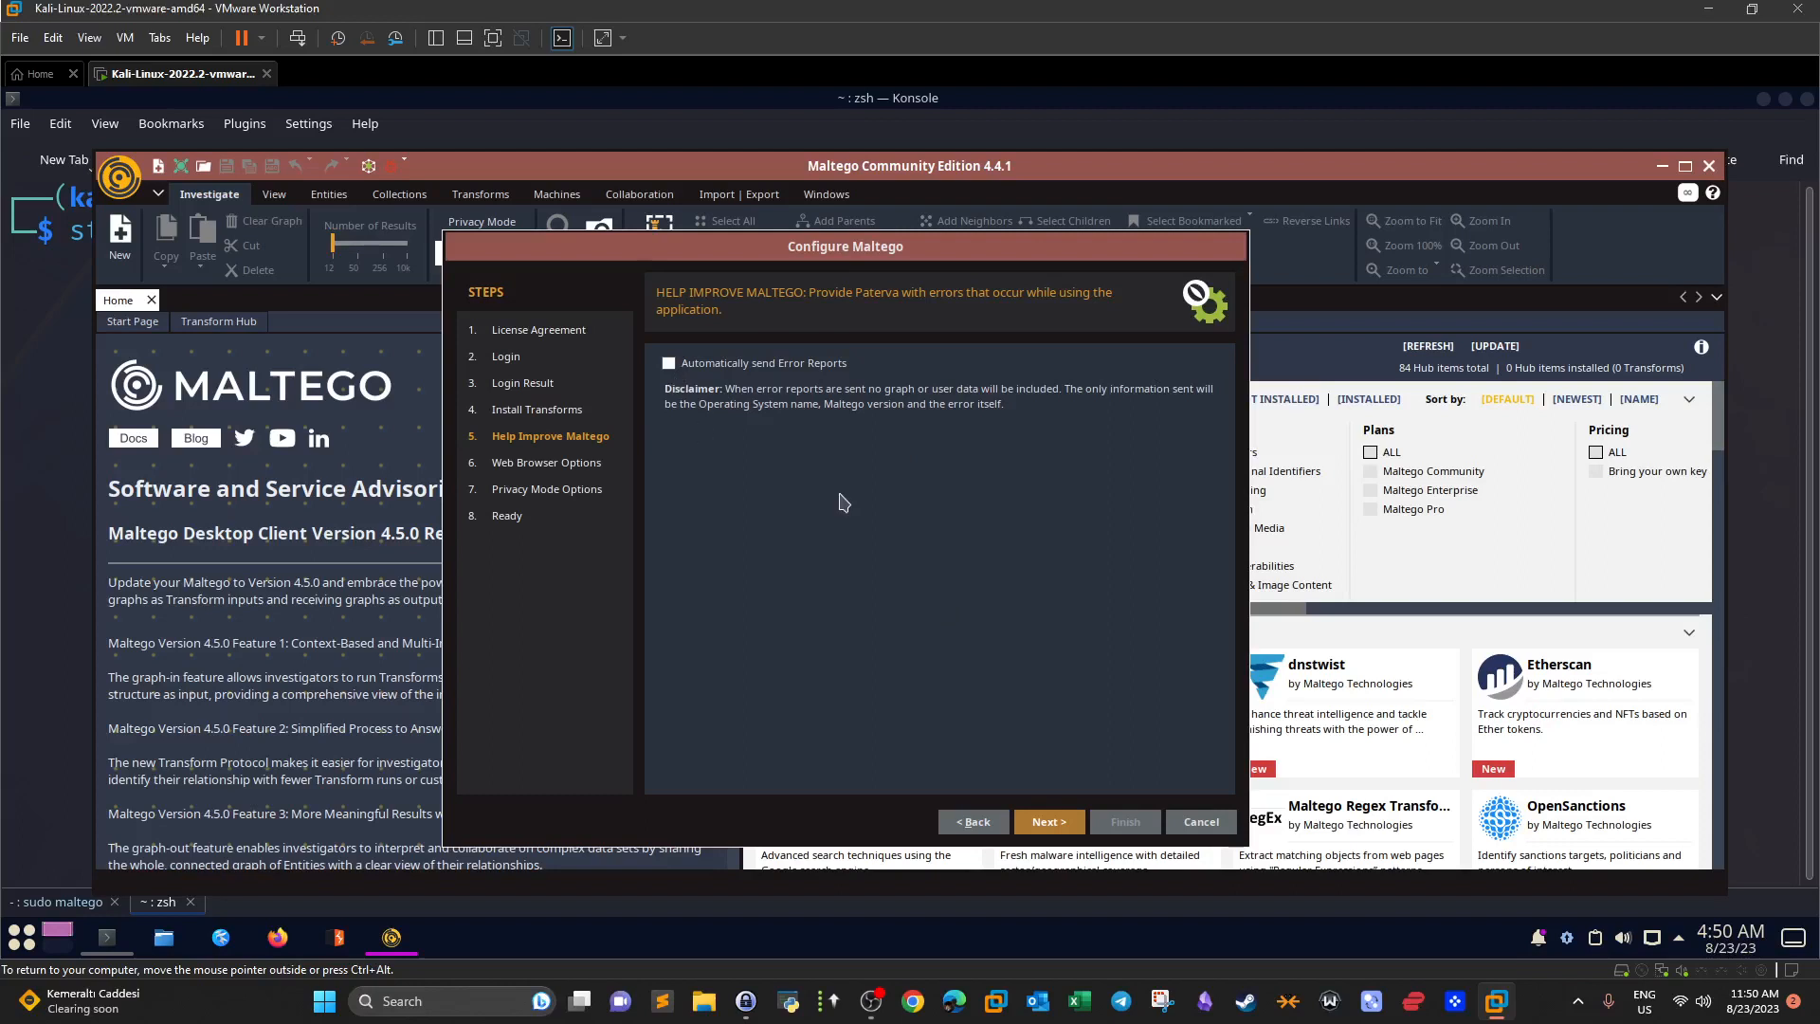
left_click(1046, 822)
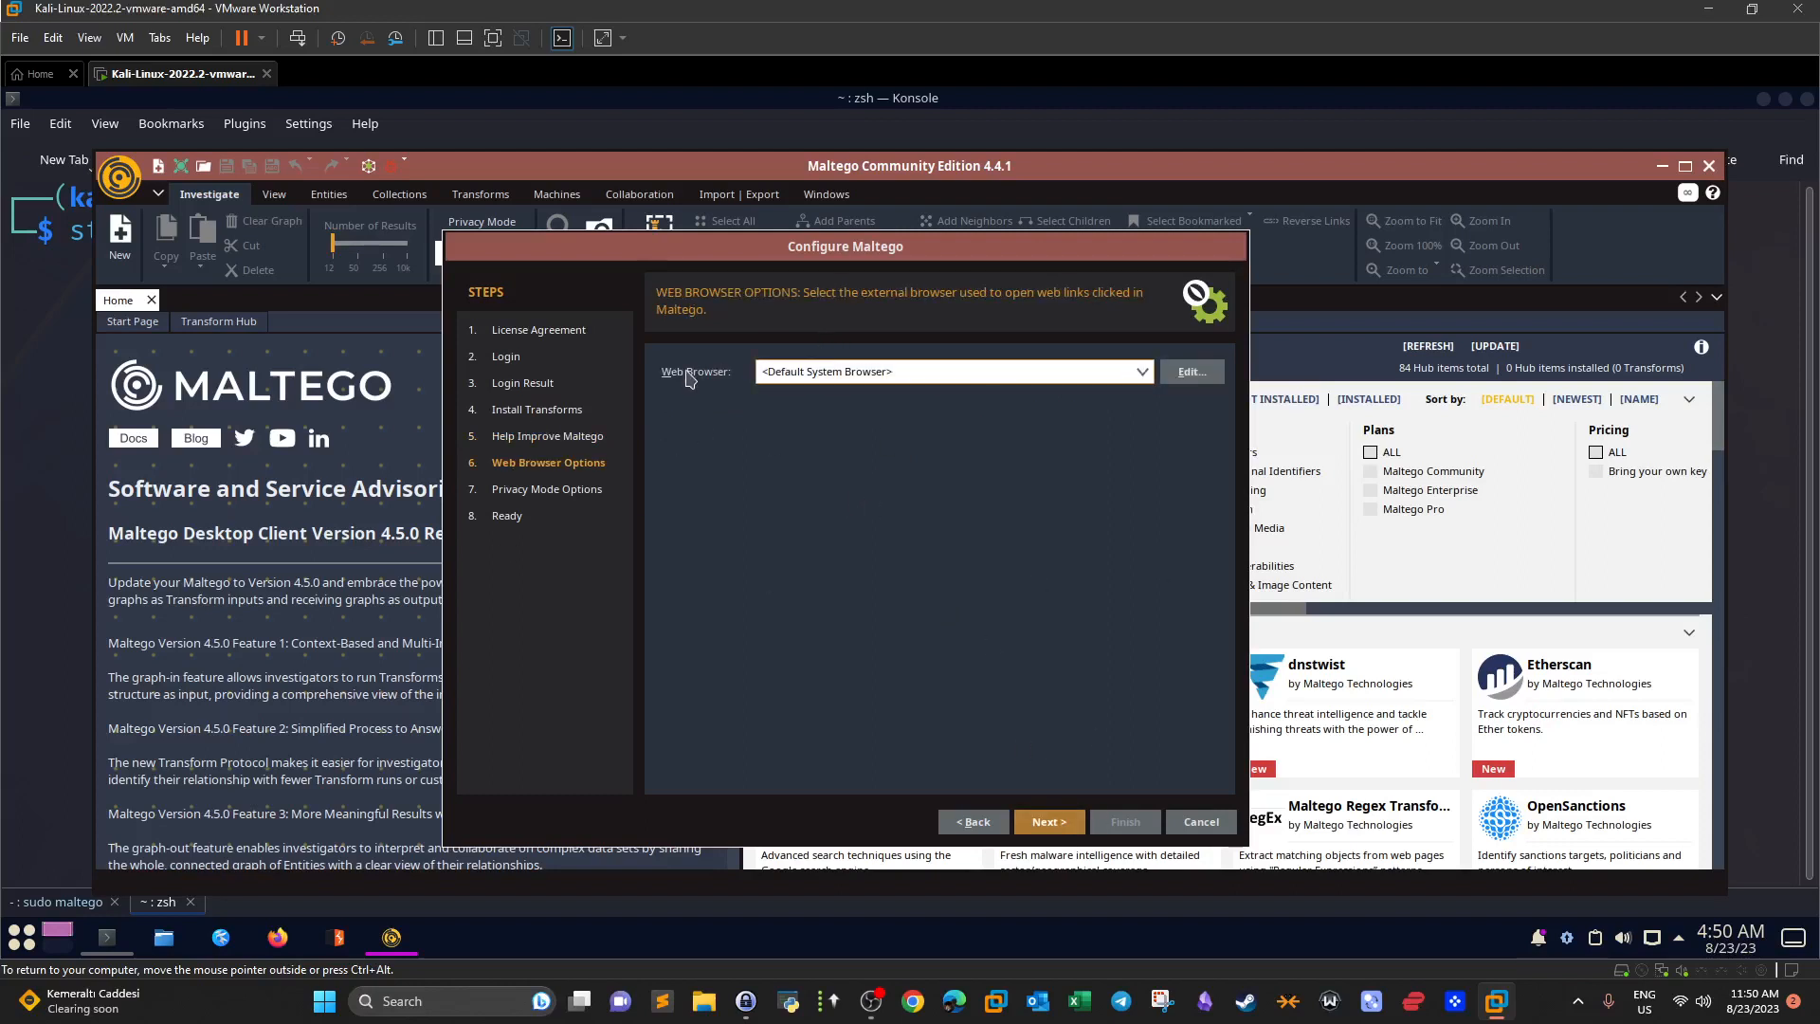
left_click(957, 375)
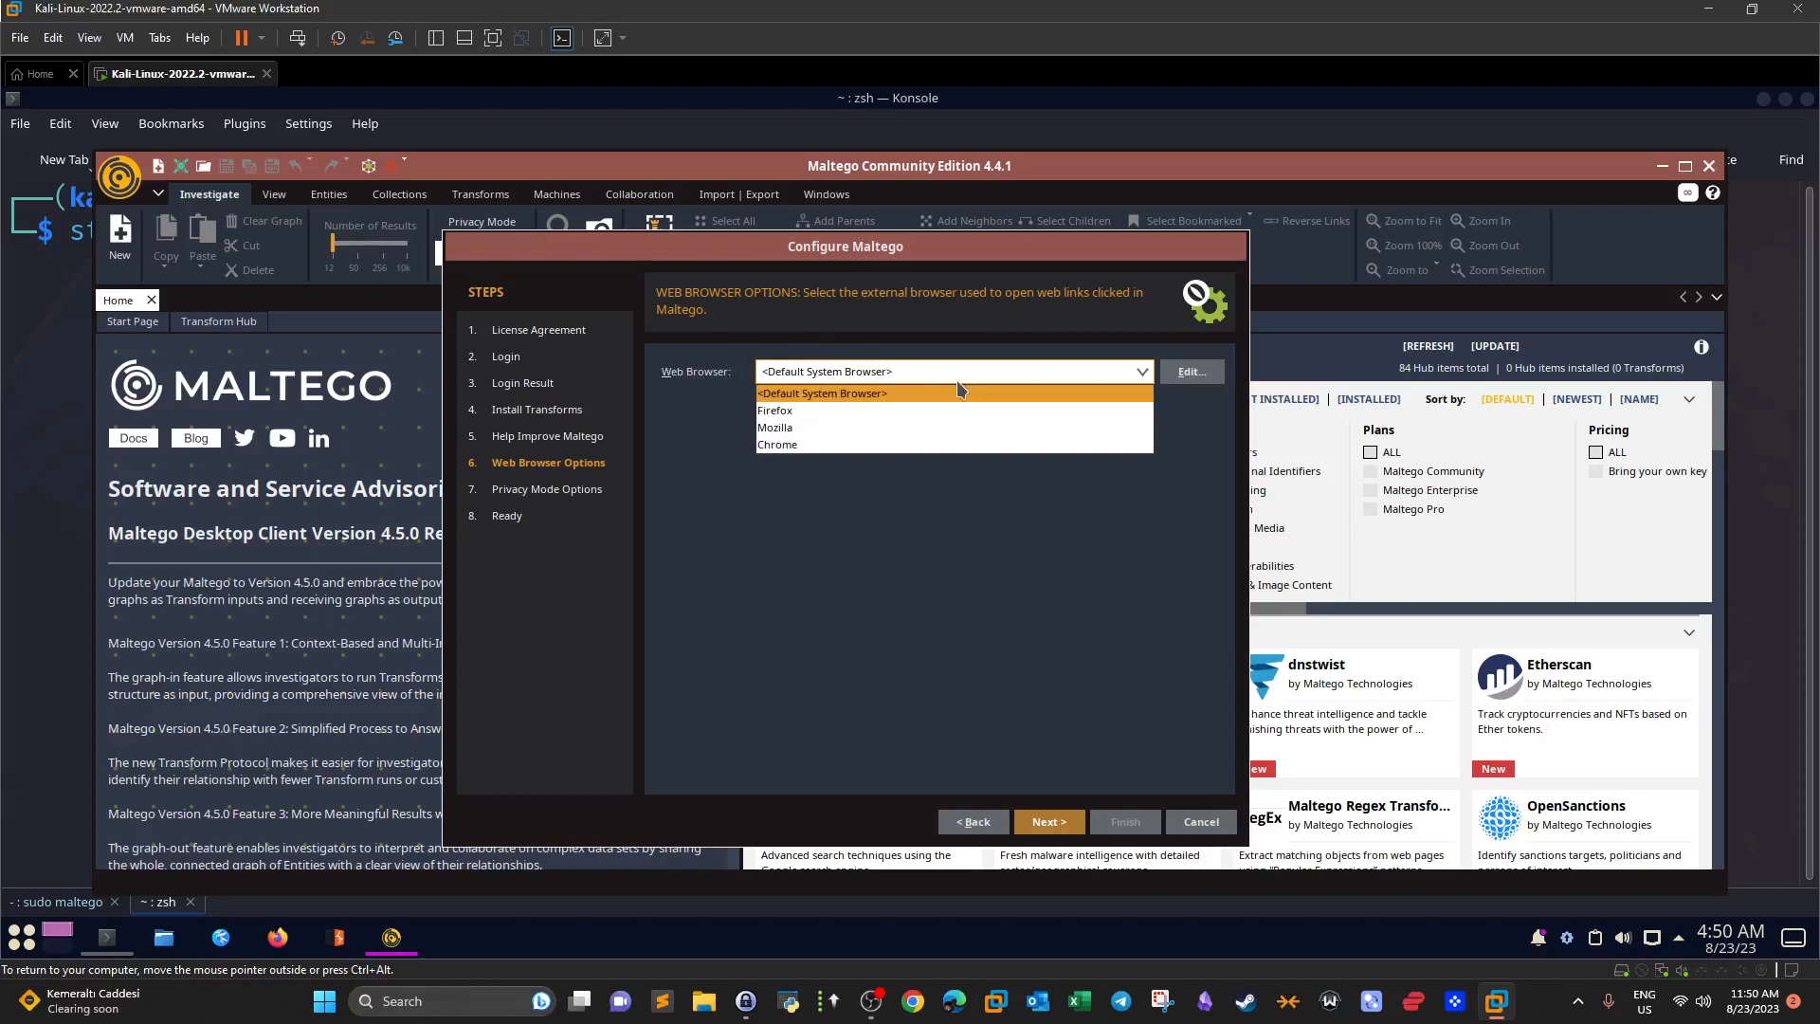
left_click(840, 444)
left_click(1048, 821)
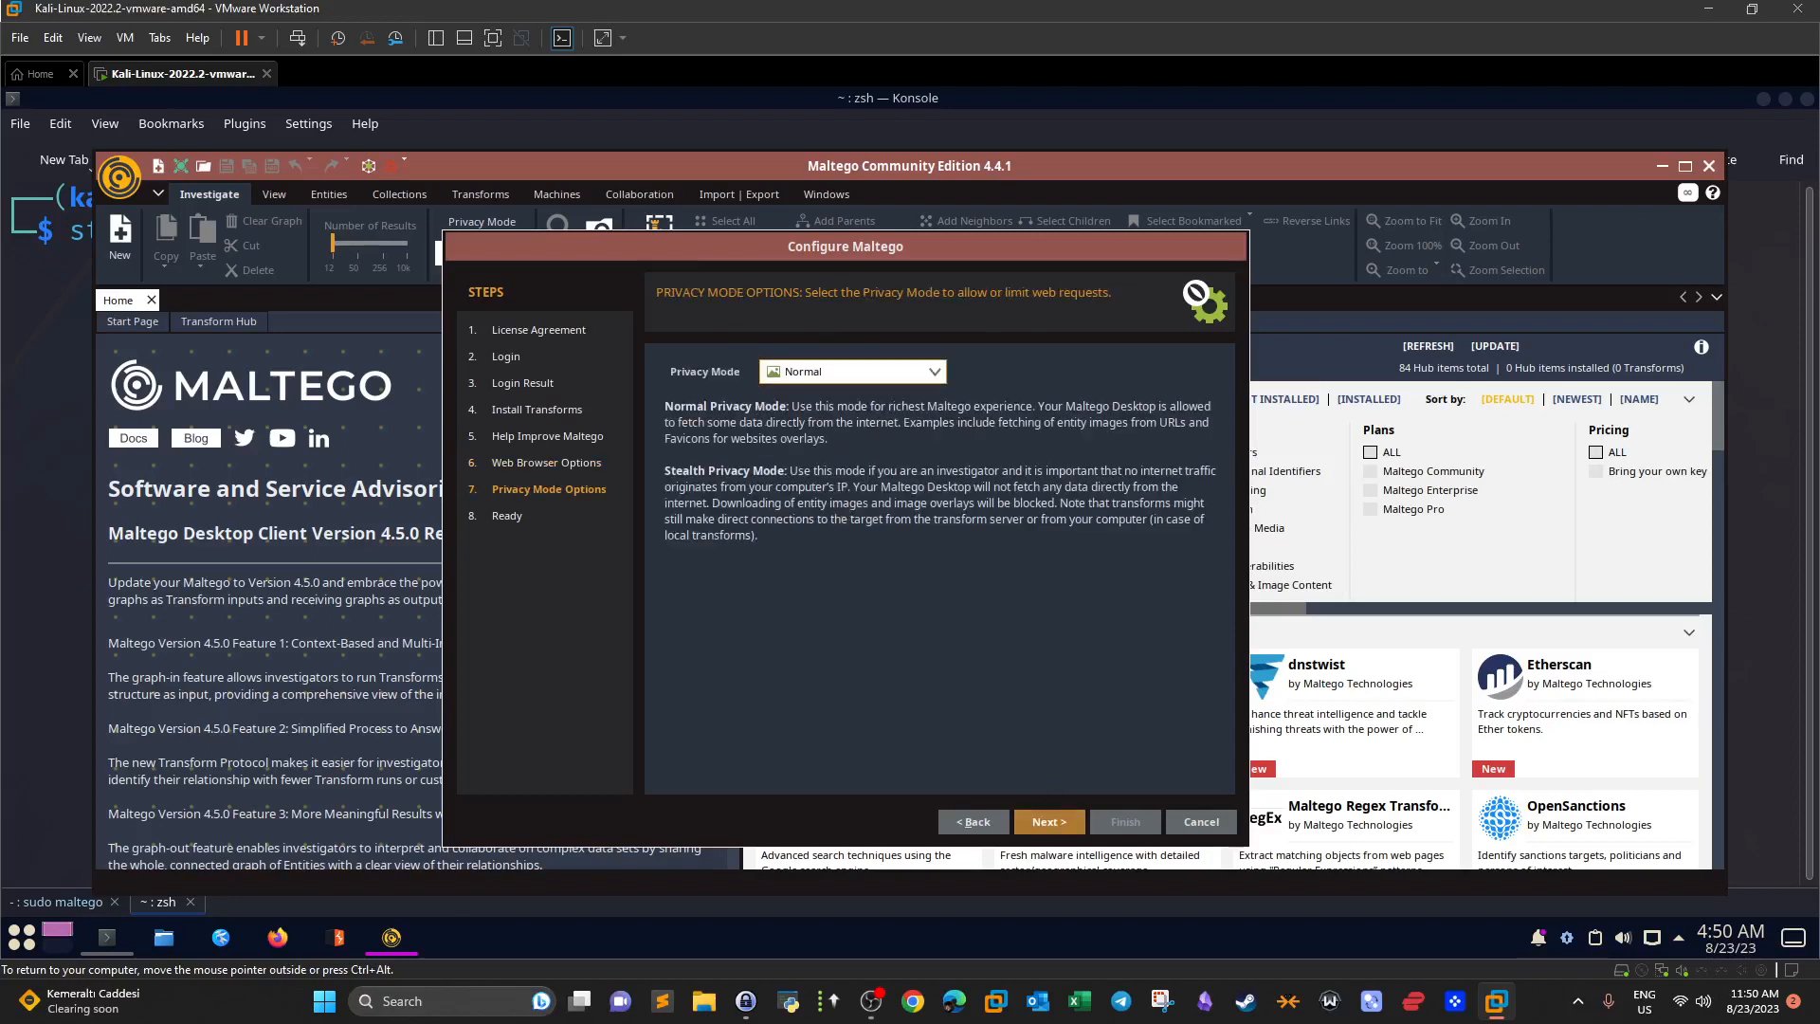
left_click(1043, 821)
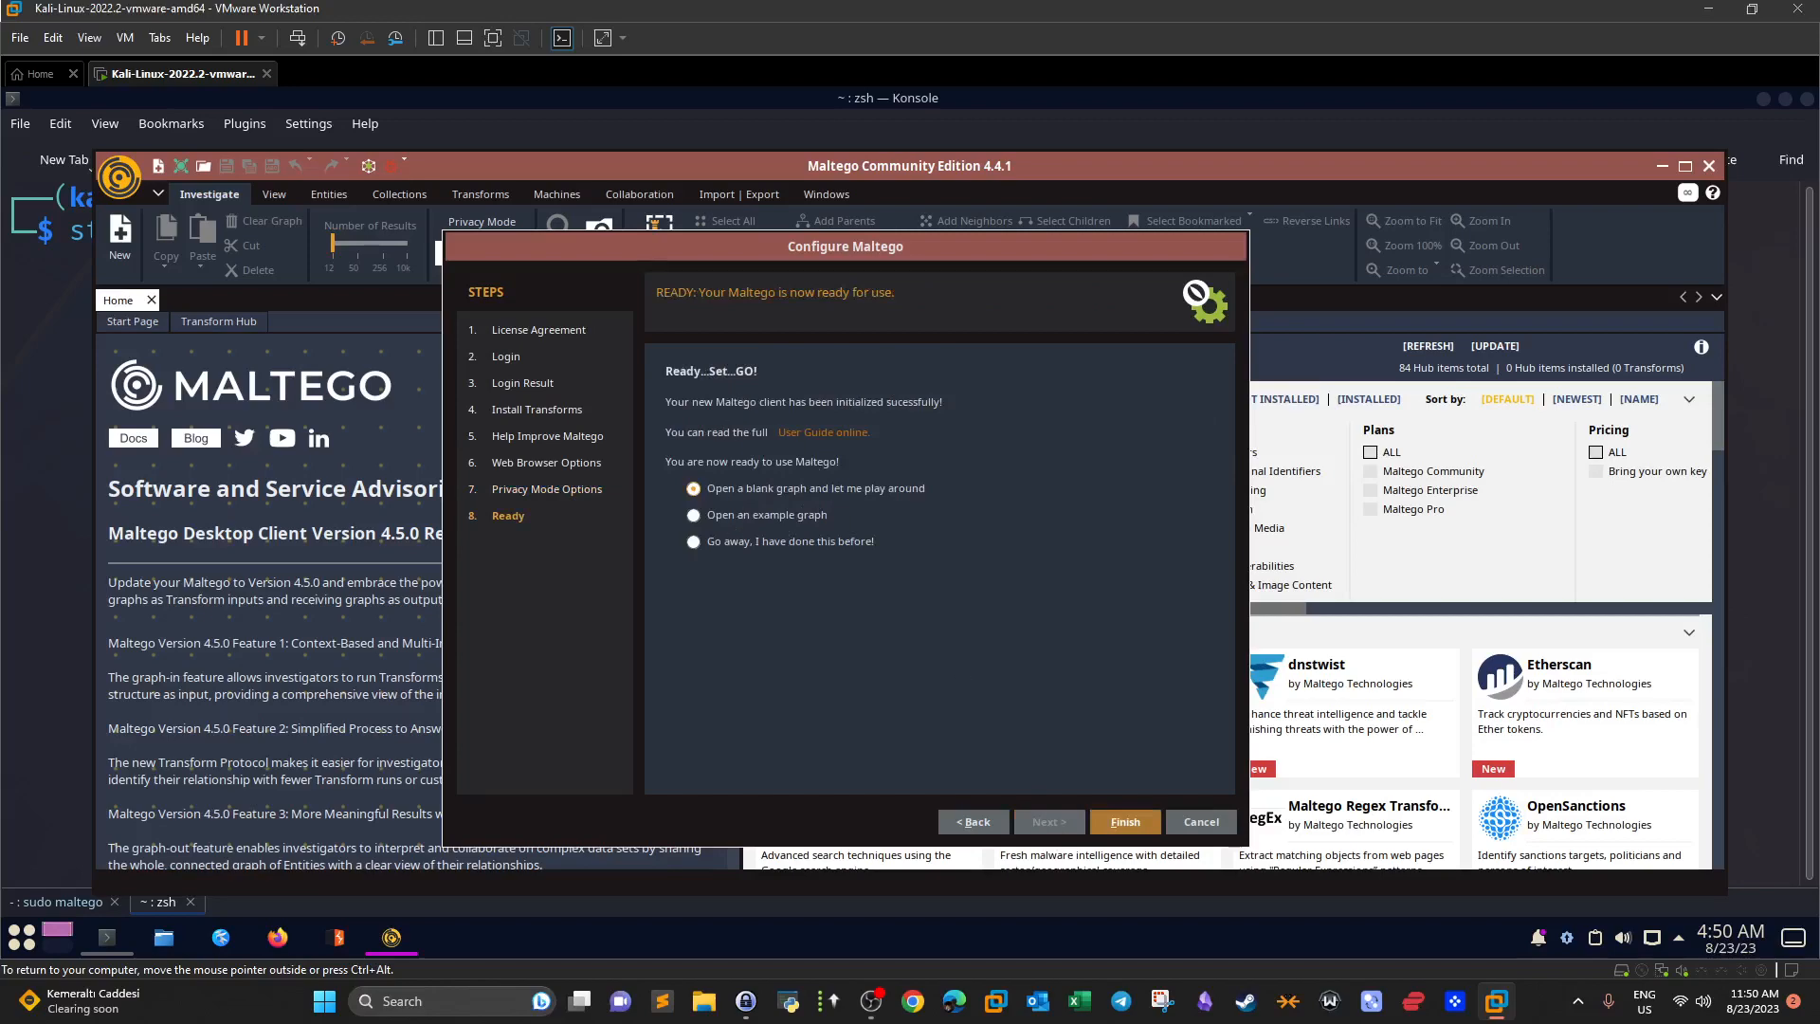
left_click(1124, 822)
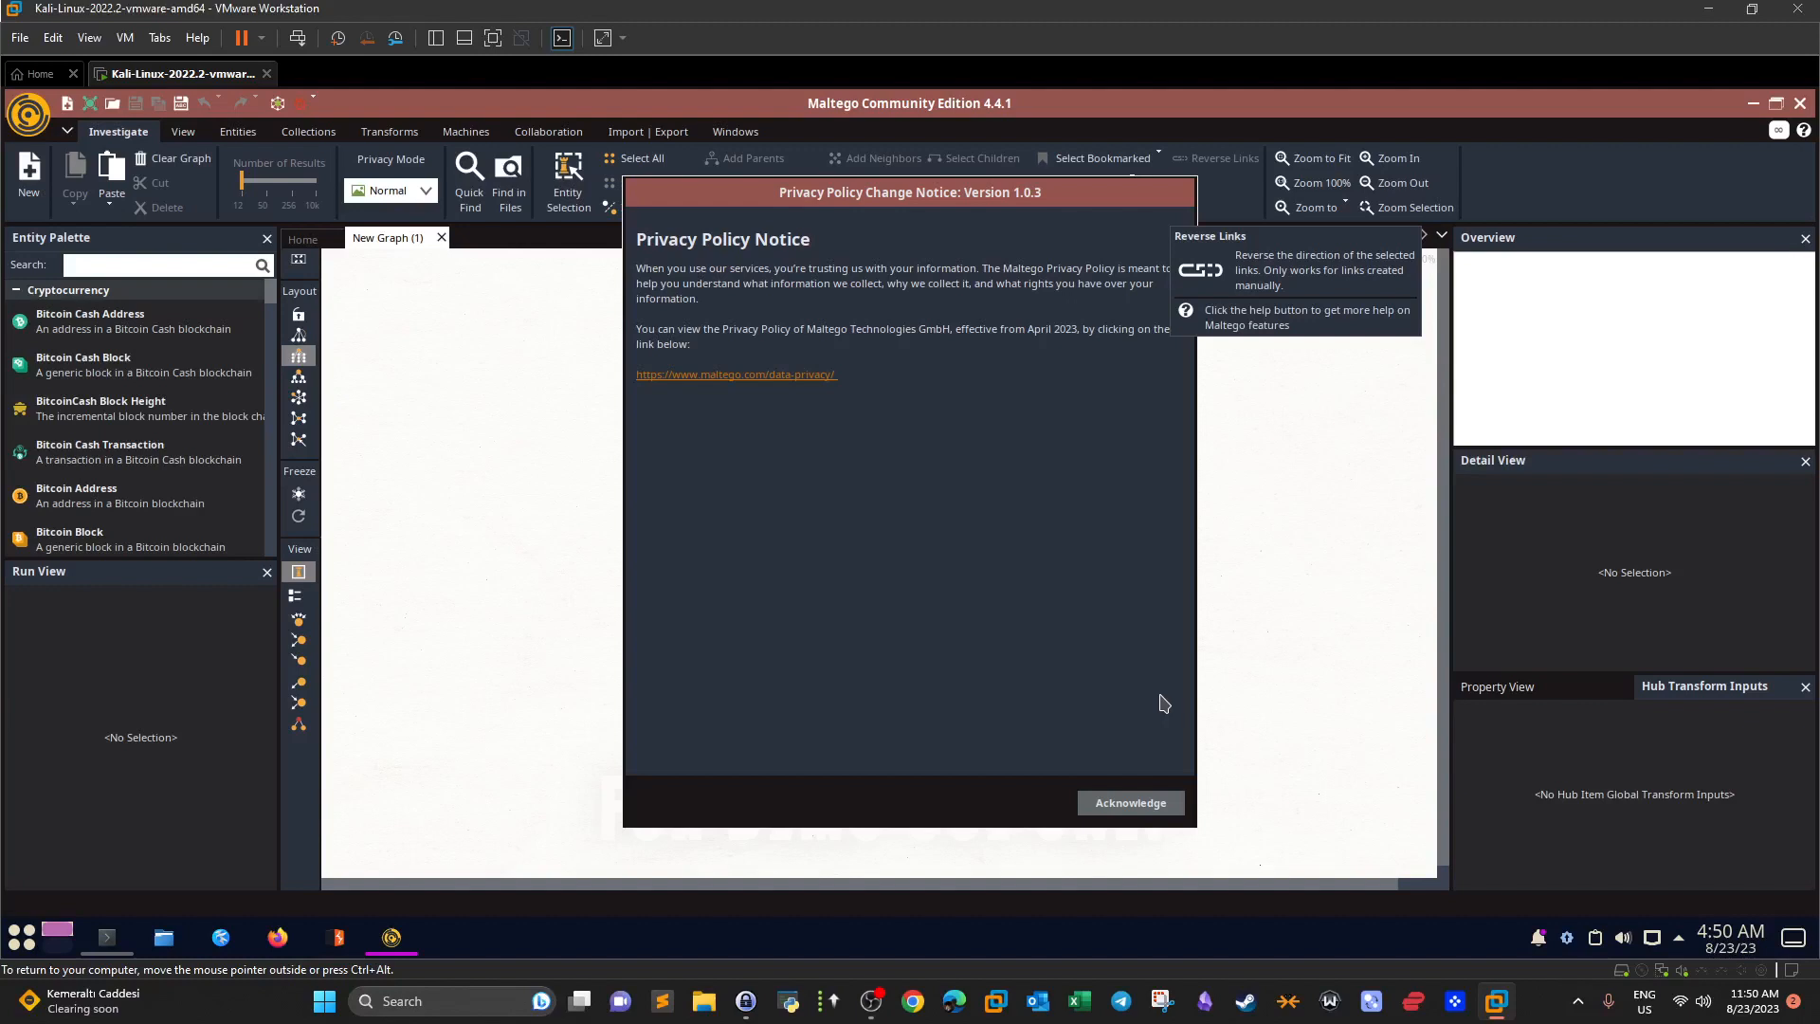
Acknowledge the privacy notice, open the Transform Hub and limit it to Maltego Community plan transforms.
left_click(1128, 807)
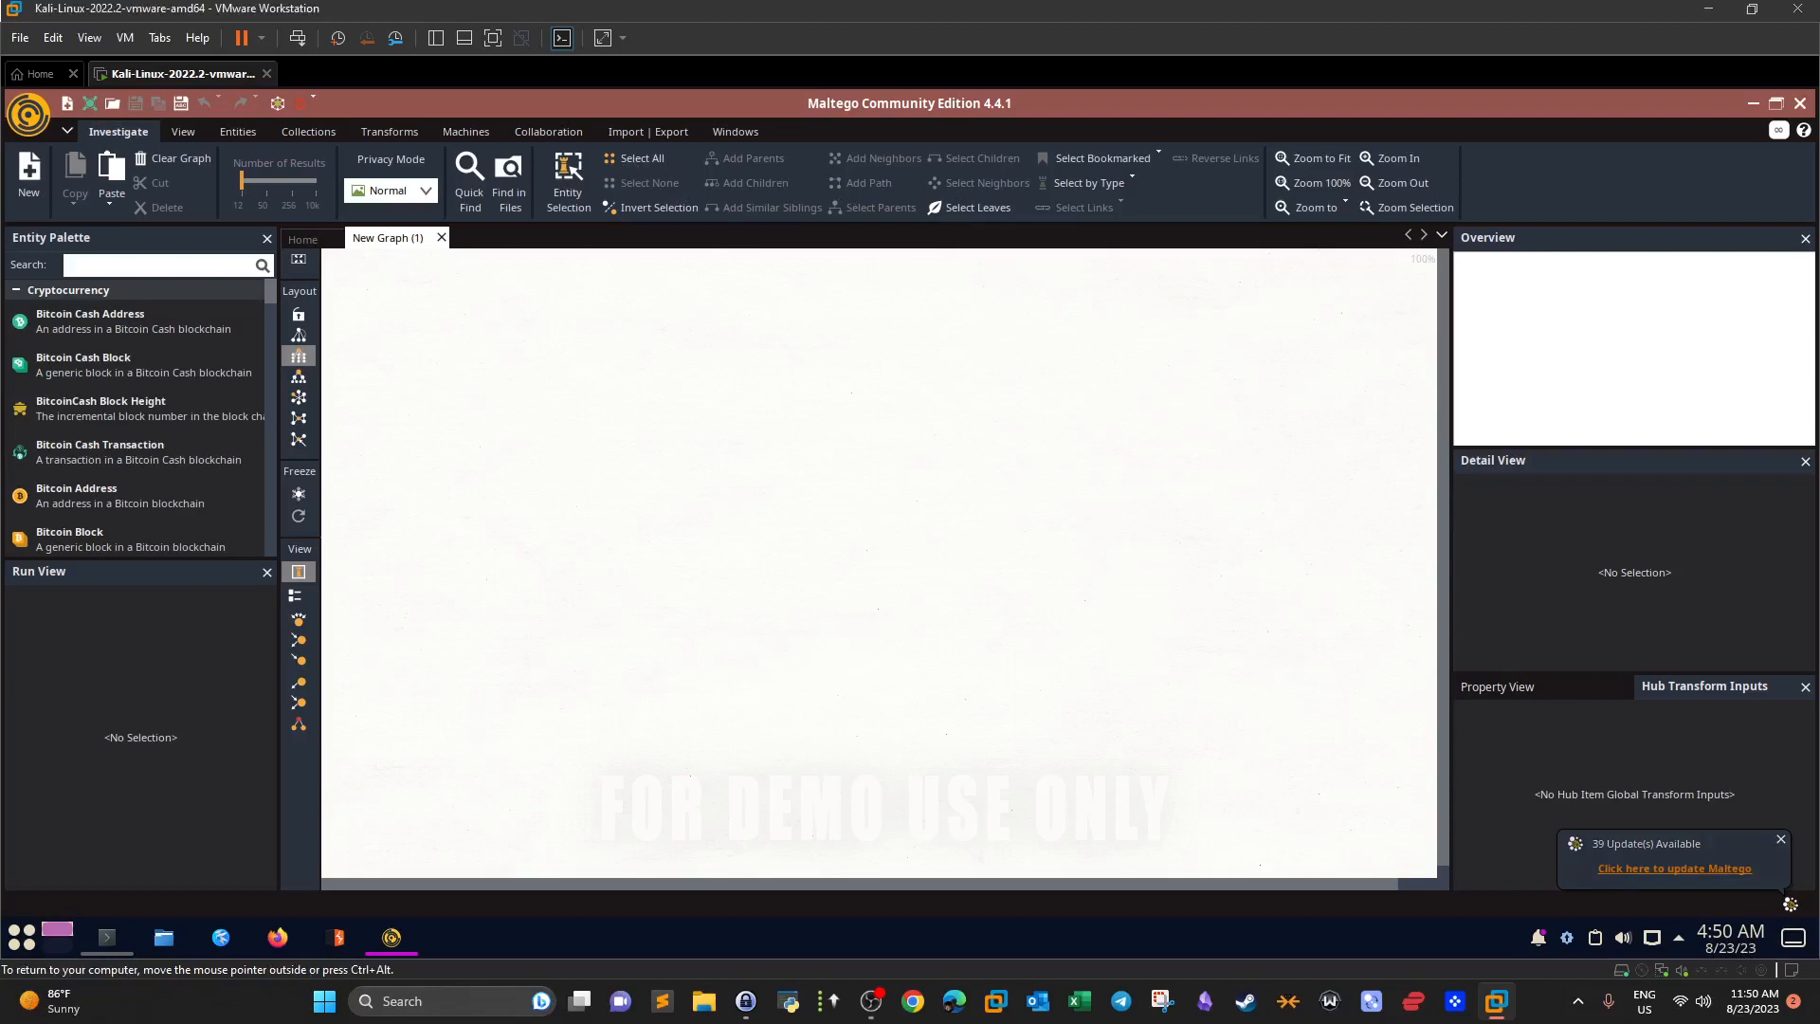
left_click(410, 141)
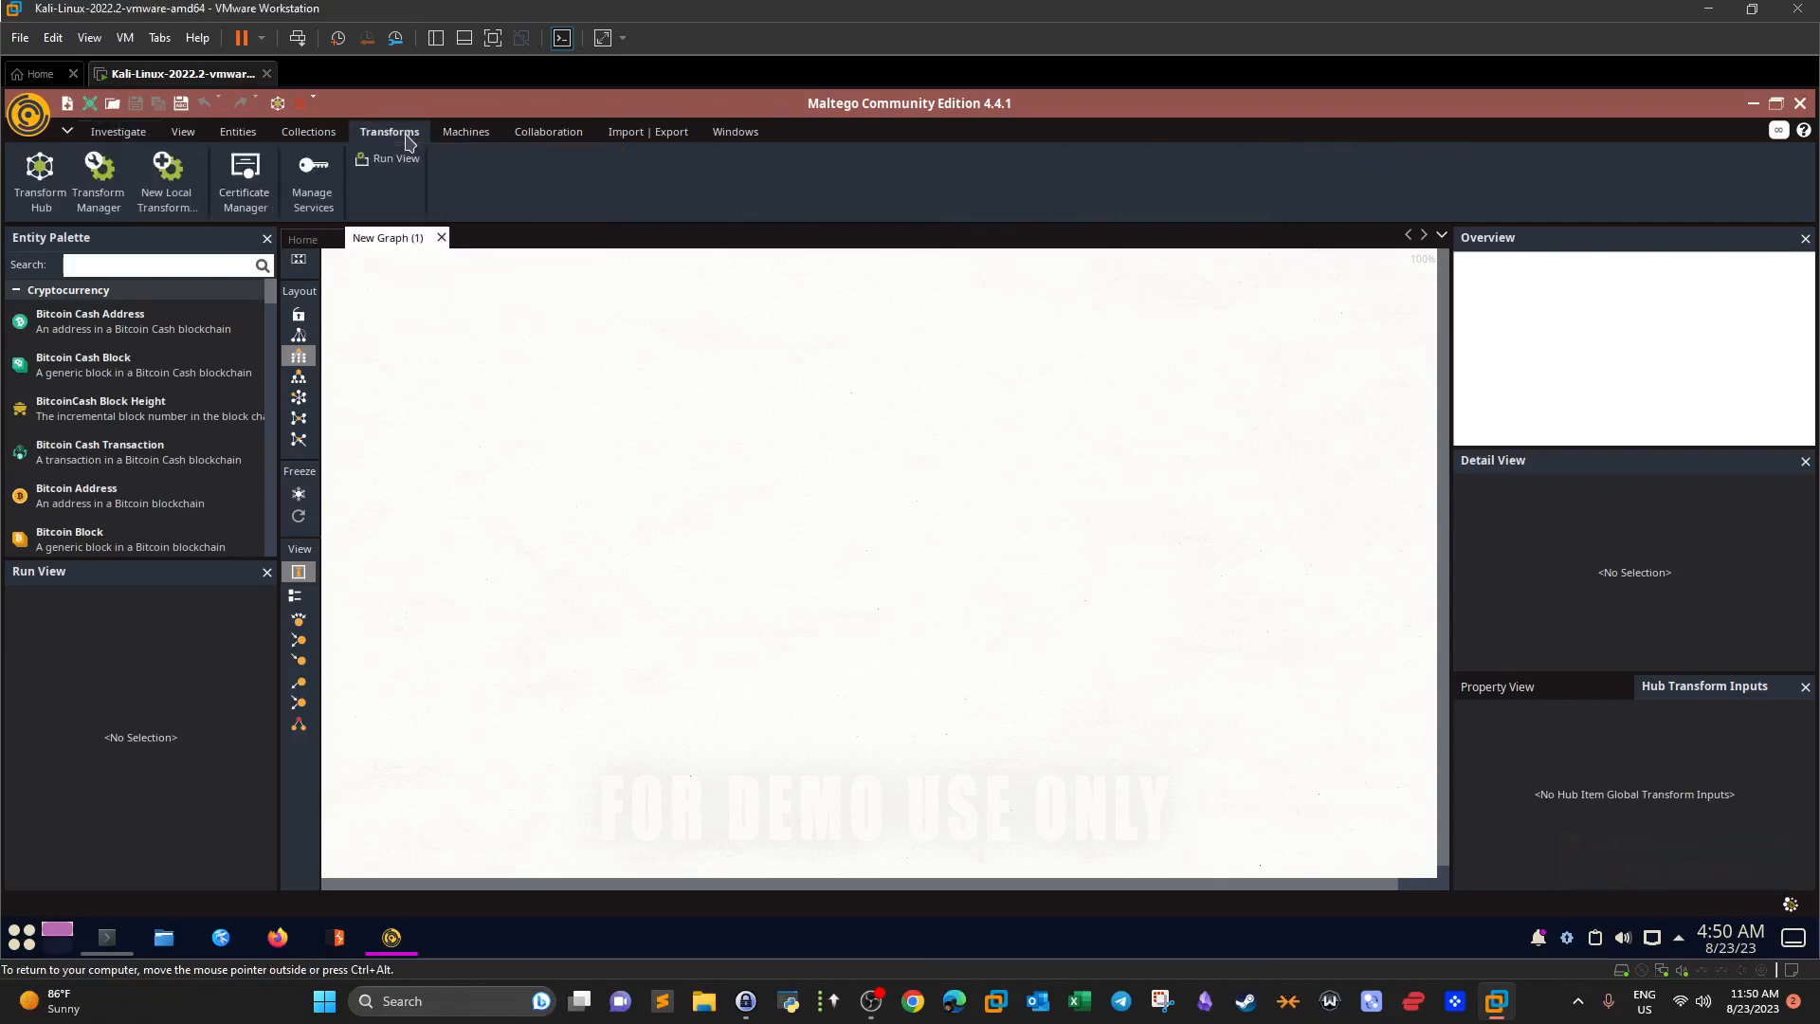
left_click(48, 197)
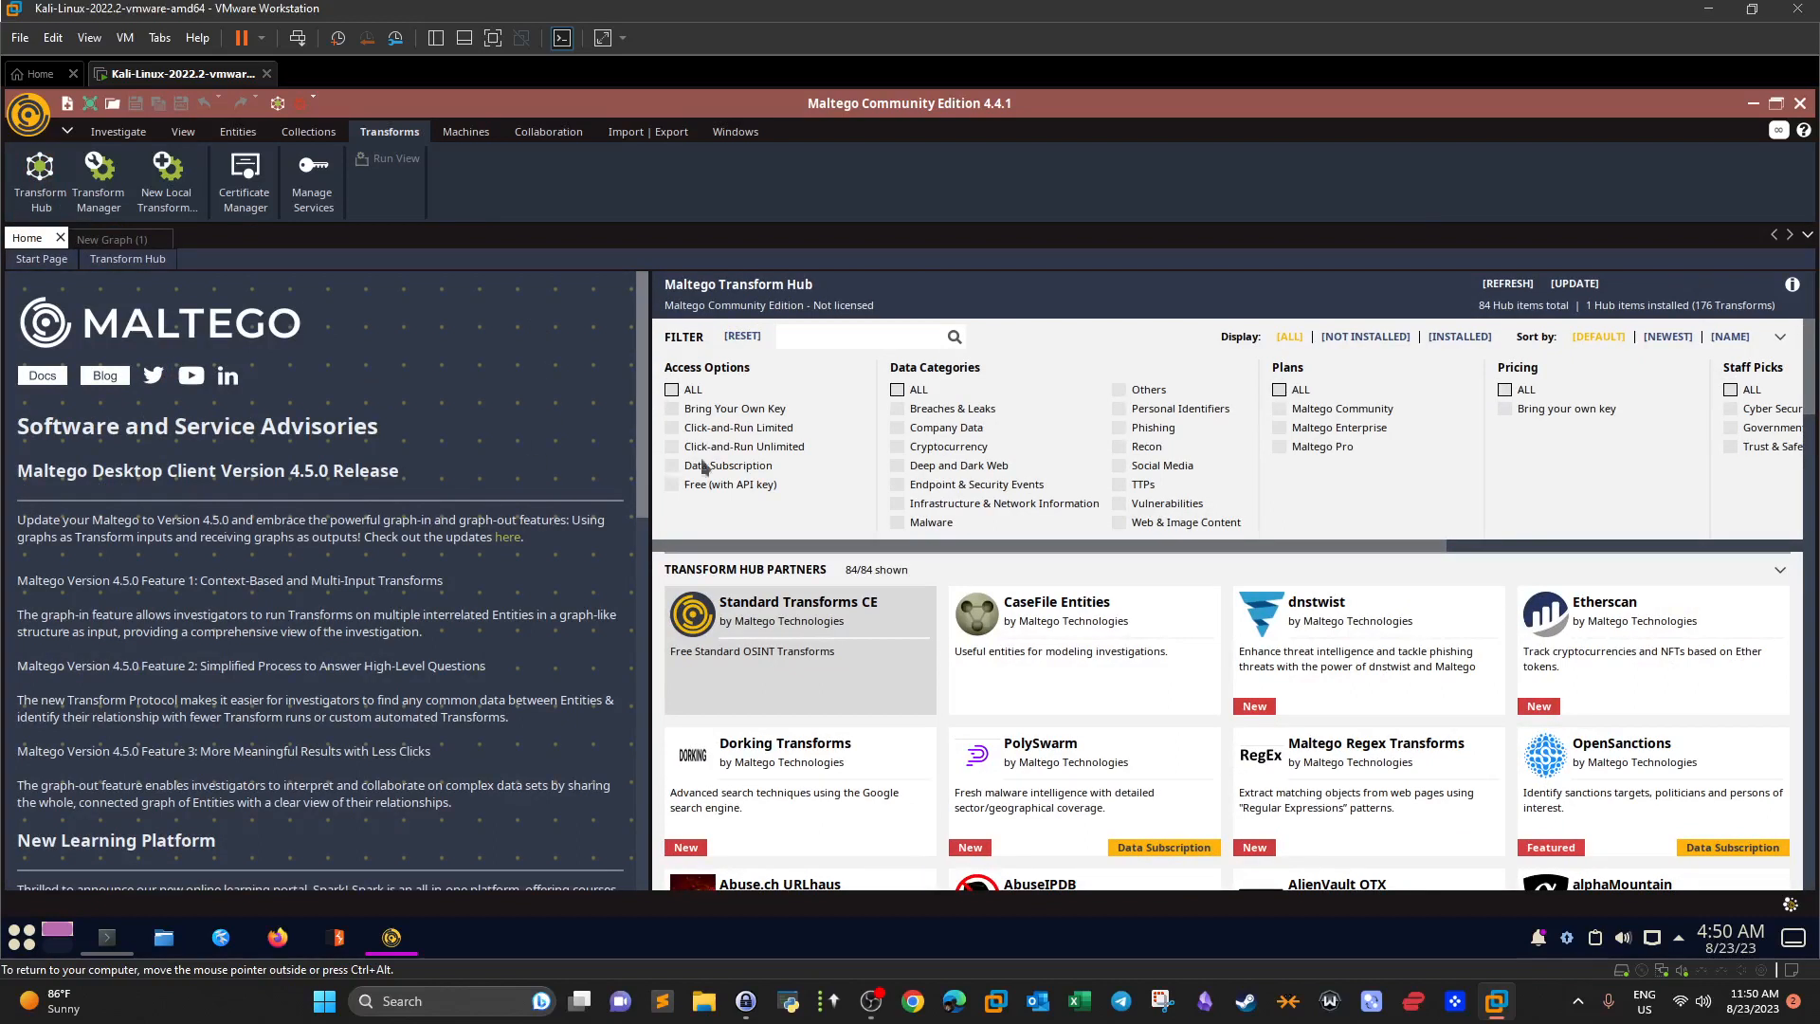
left_click(1145, 448)
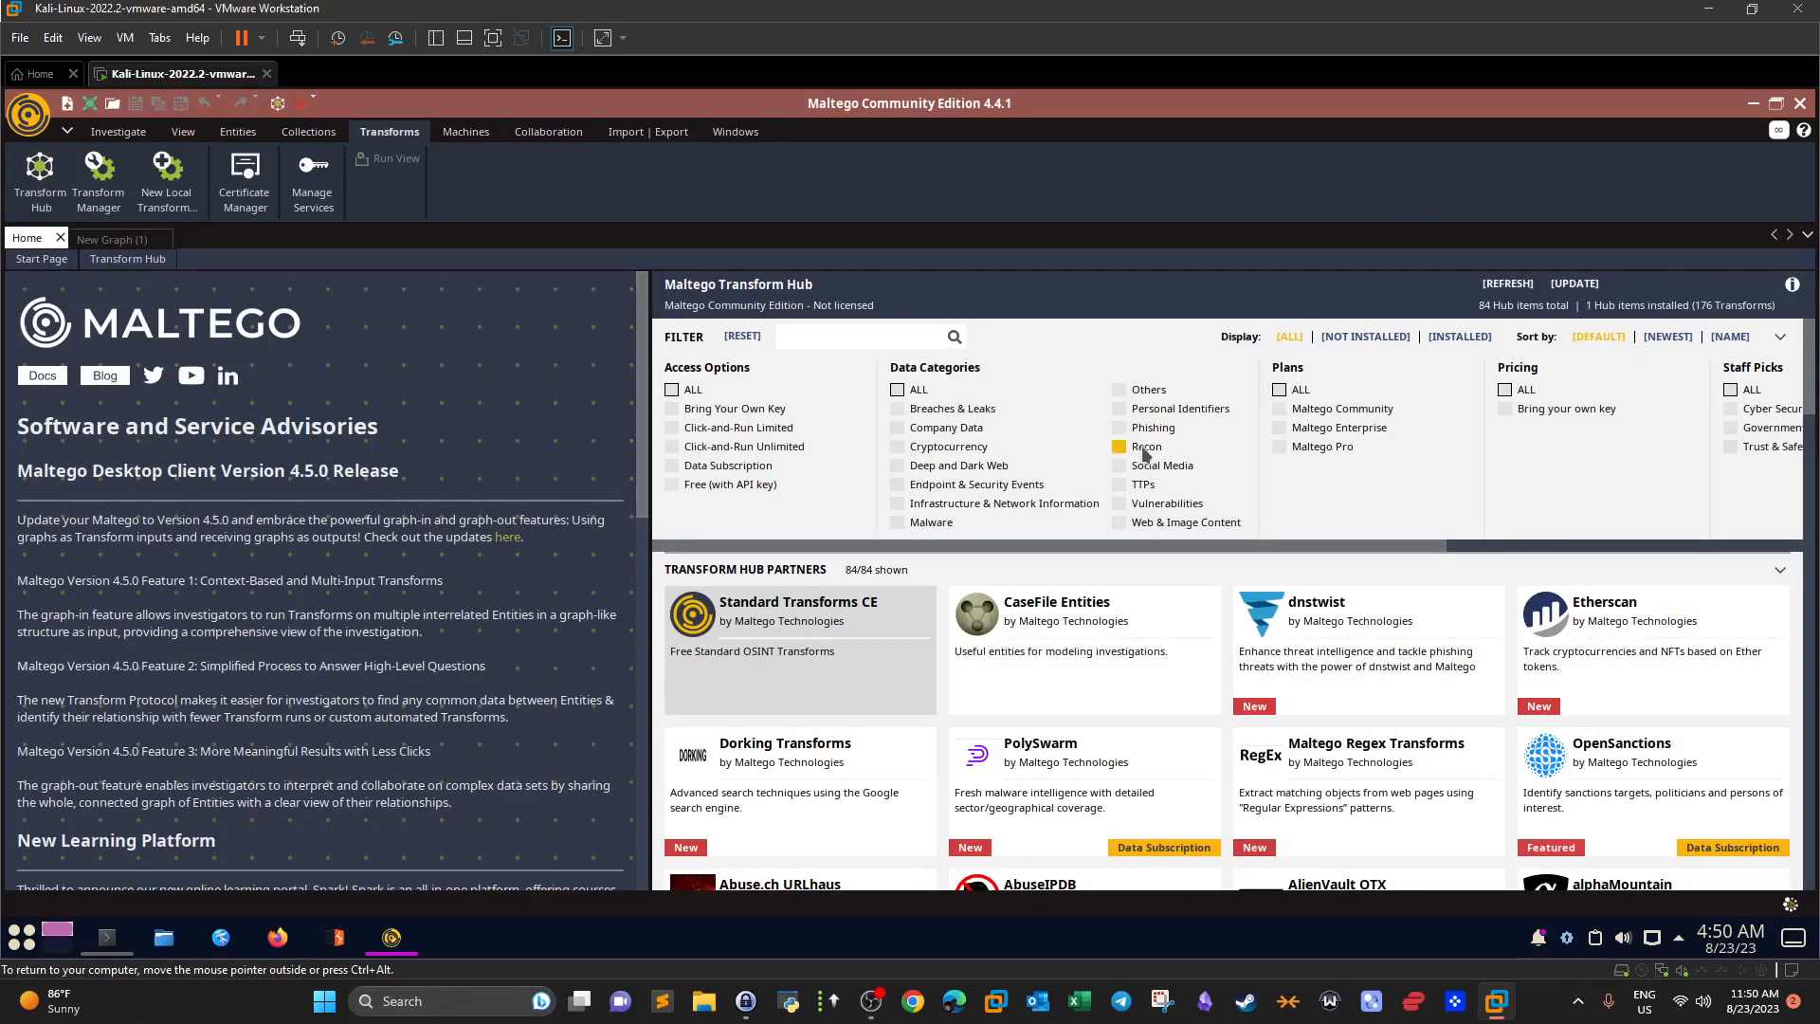
left_click(1145, 451)
left_click(1279, 413)
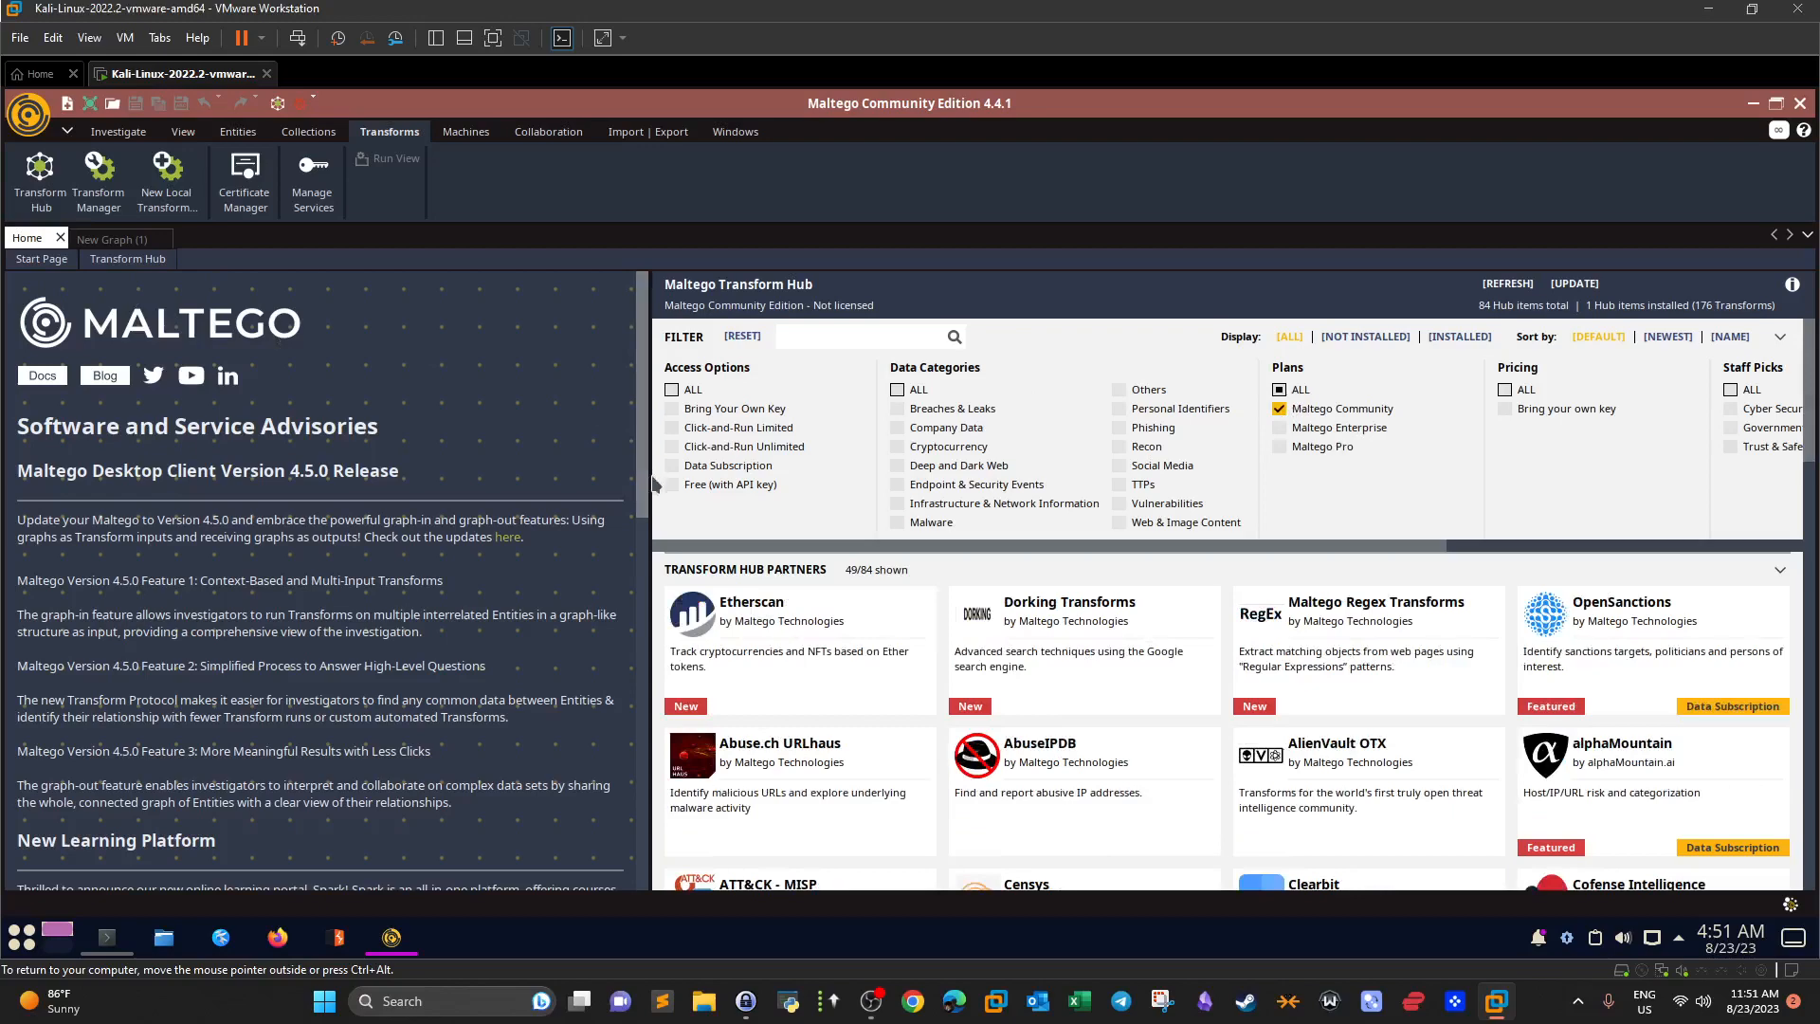
left_click_drag(201, 467, 62, 464)
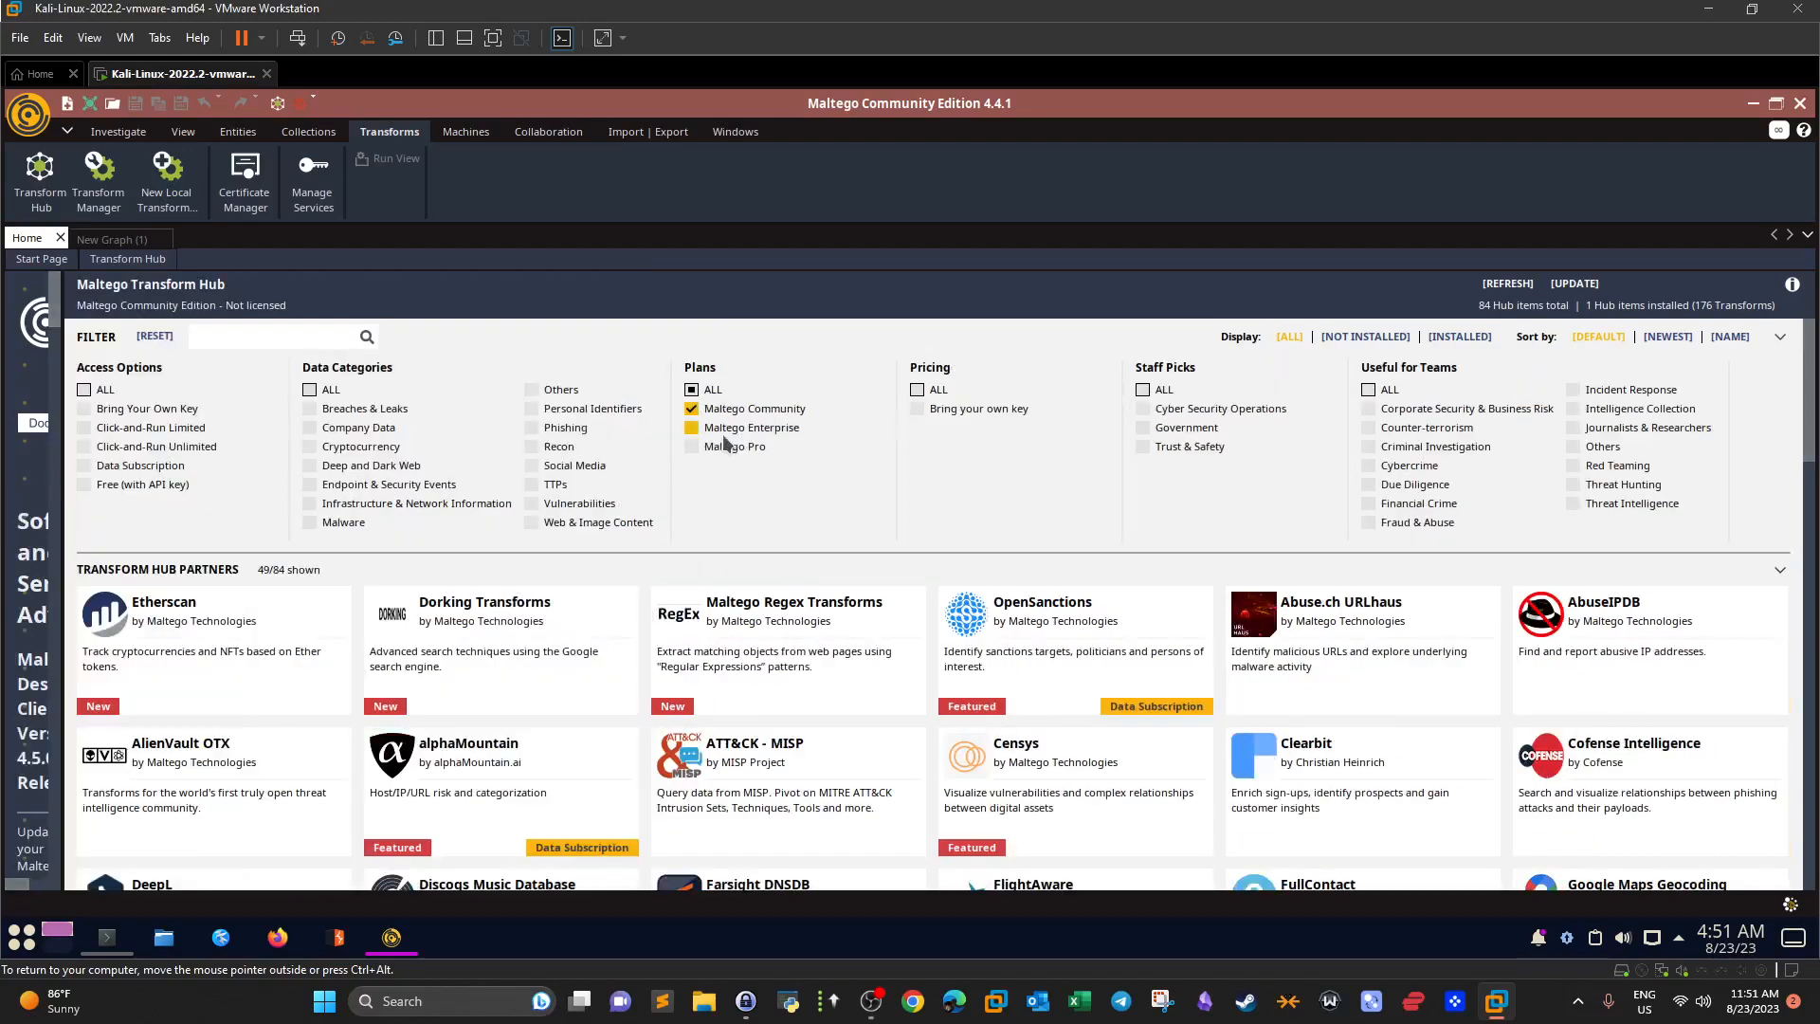
Include all data categories, add Click-and-Run Unlimited and Free (with API key) partners, and browse the cards.
left_click(310, 390)
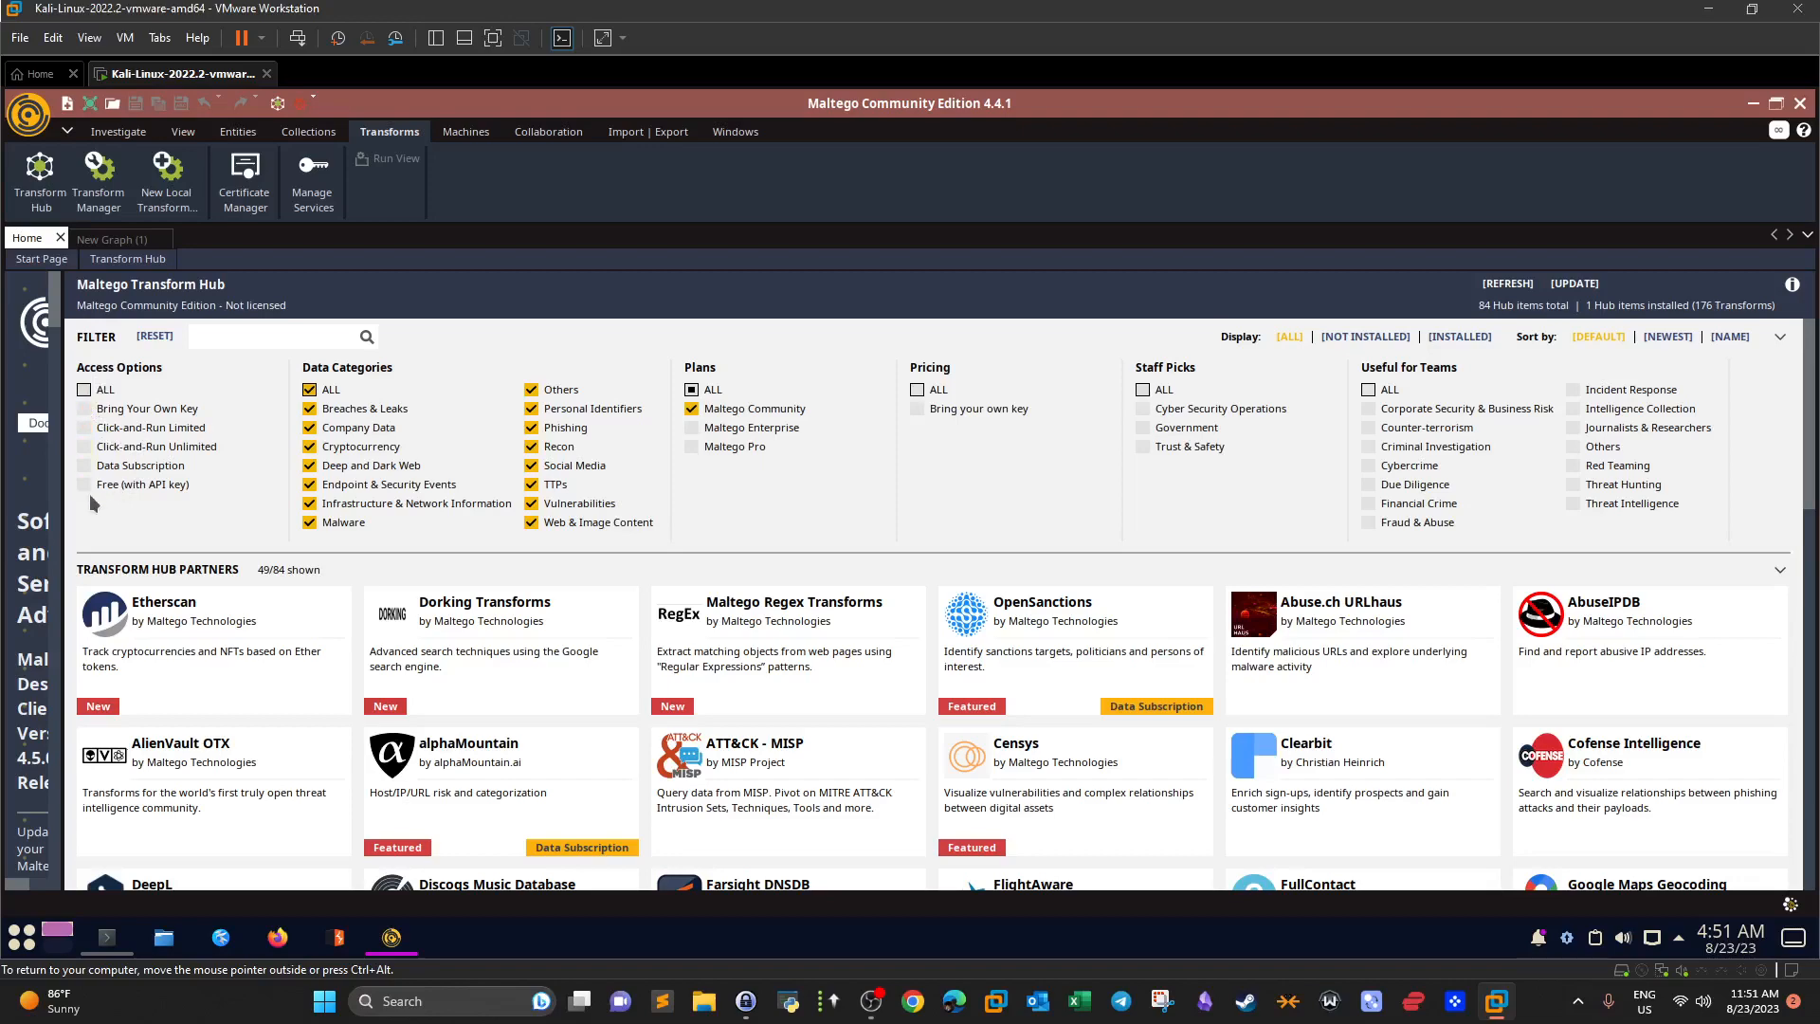
left_click(87, 446)
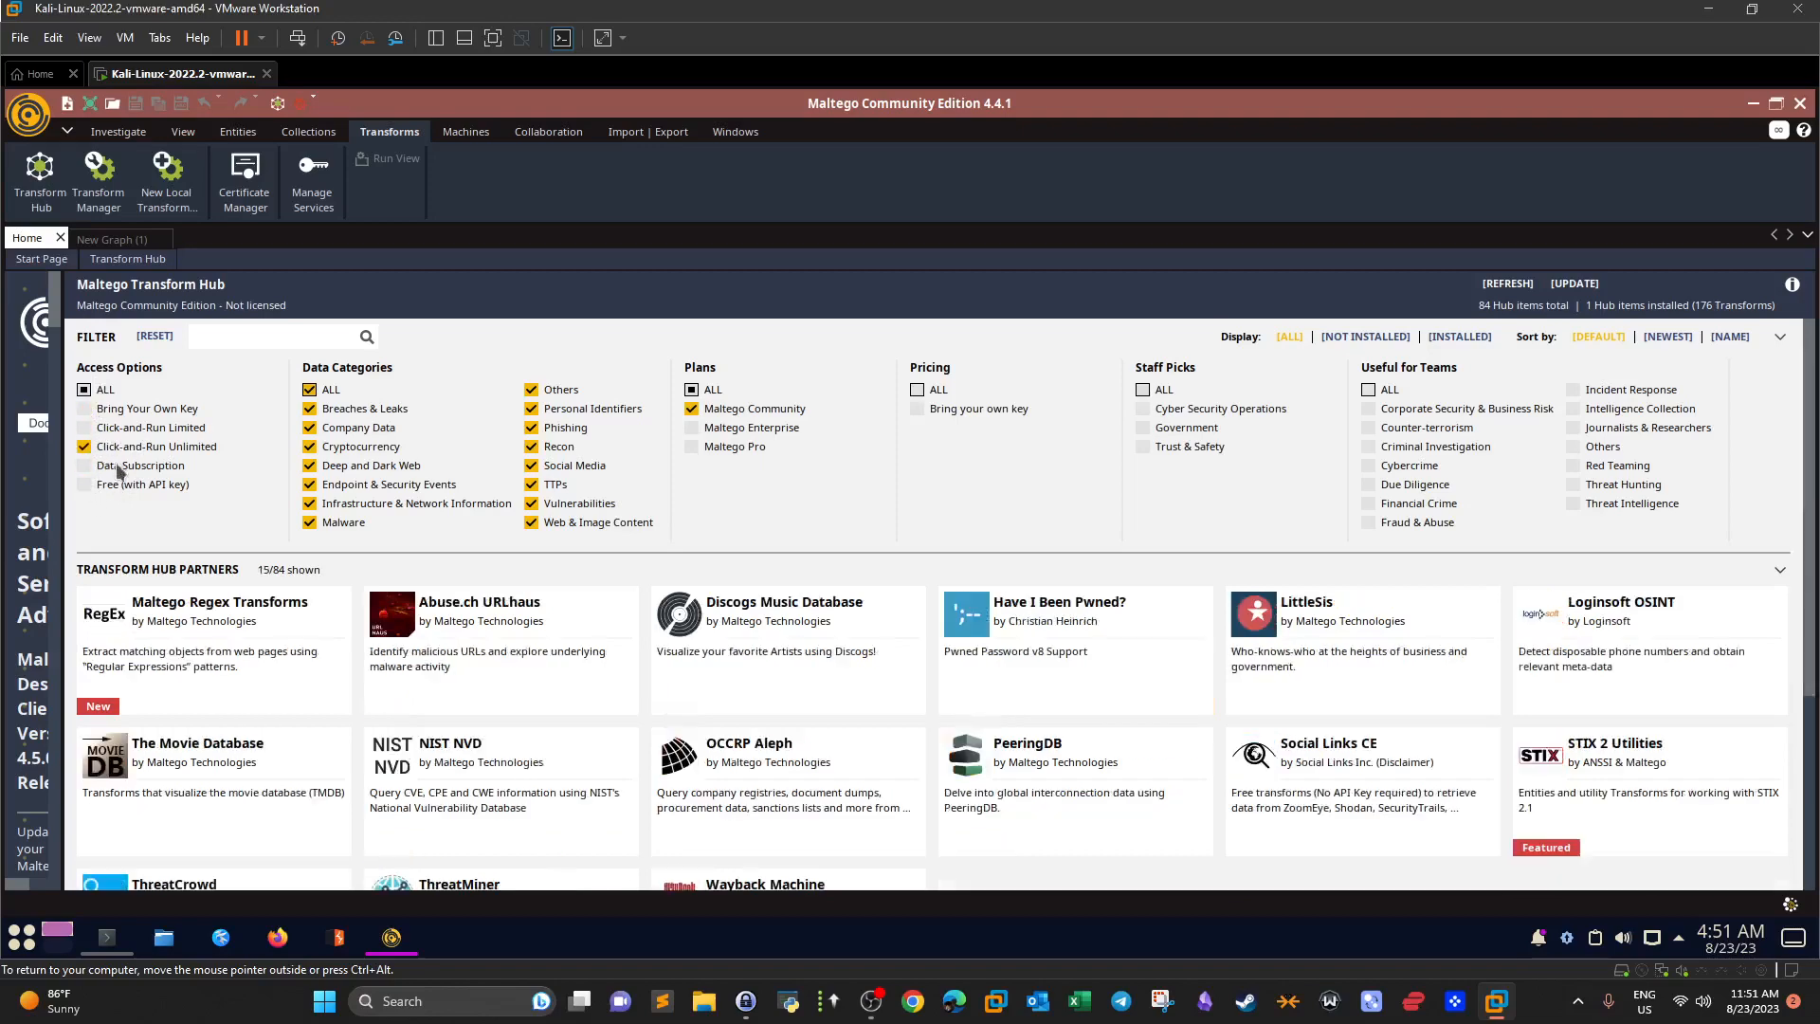
left_click(84, 485)
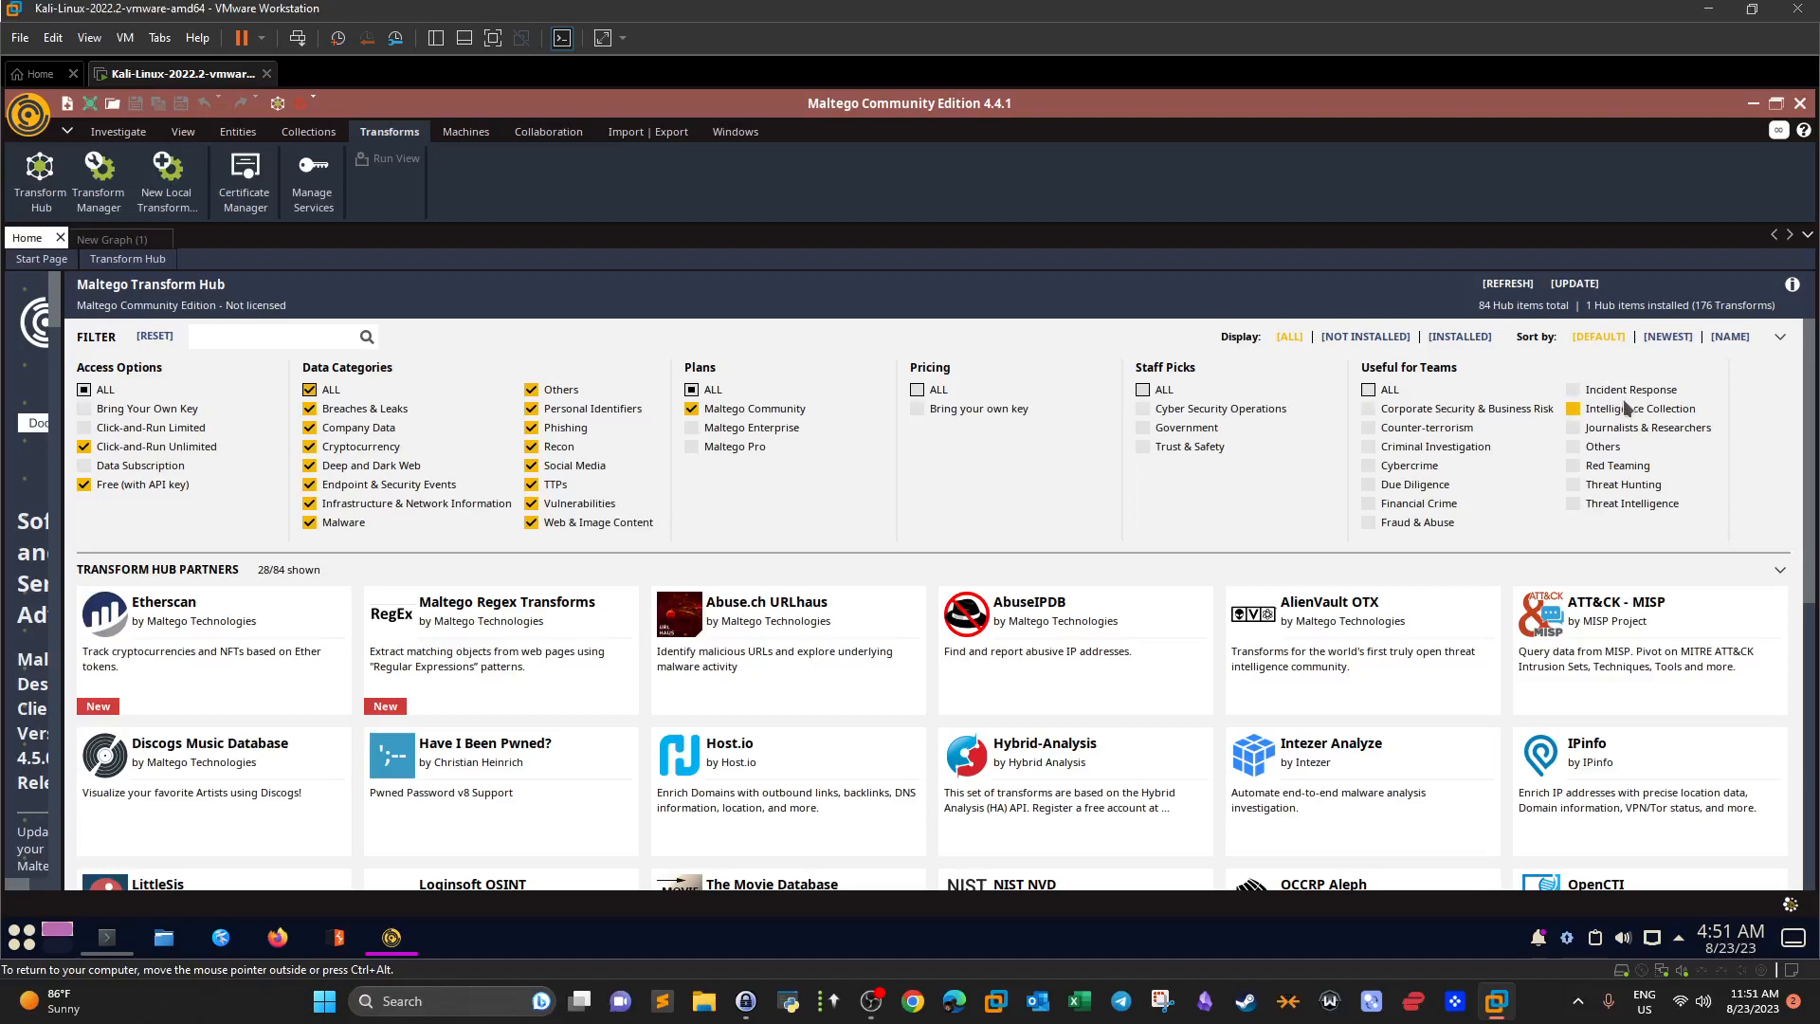
scroll(1562, 451, "down", 2)
mouse_move(782, 585)
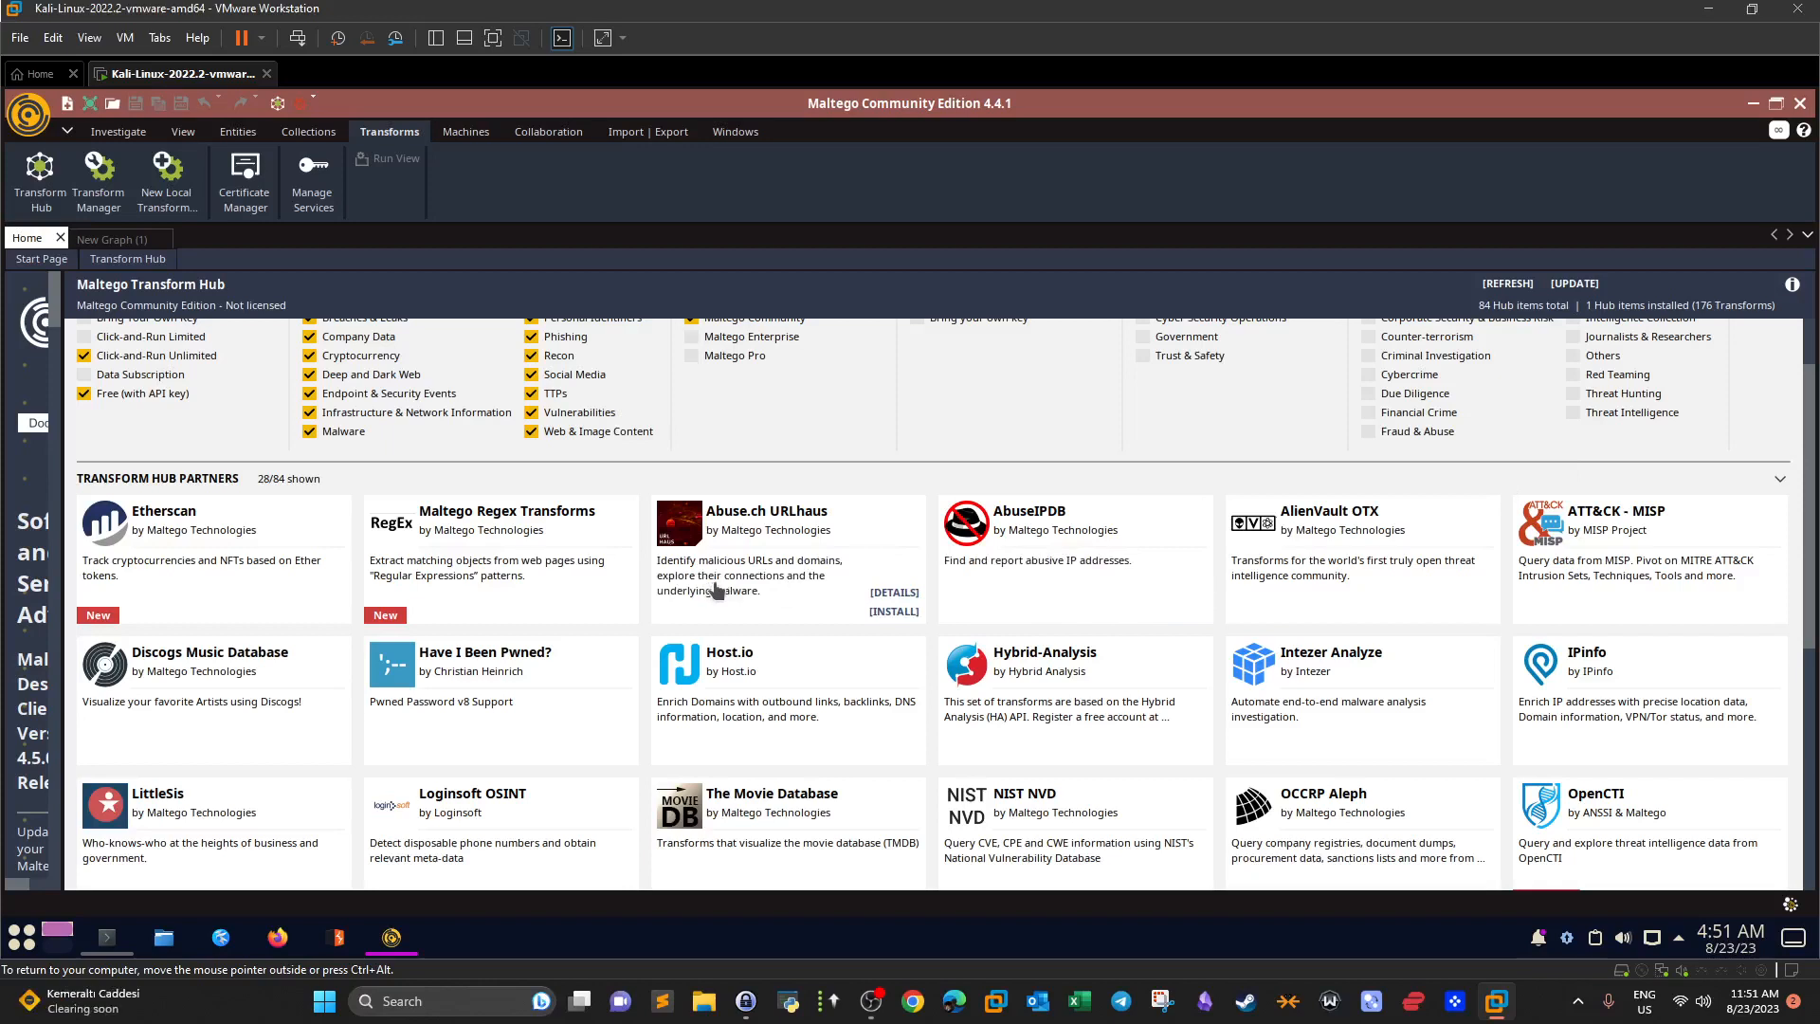
mouse_move(1031, 583)
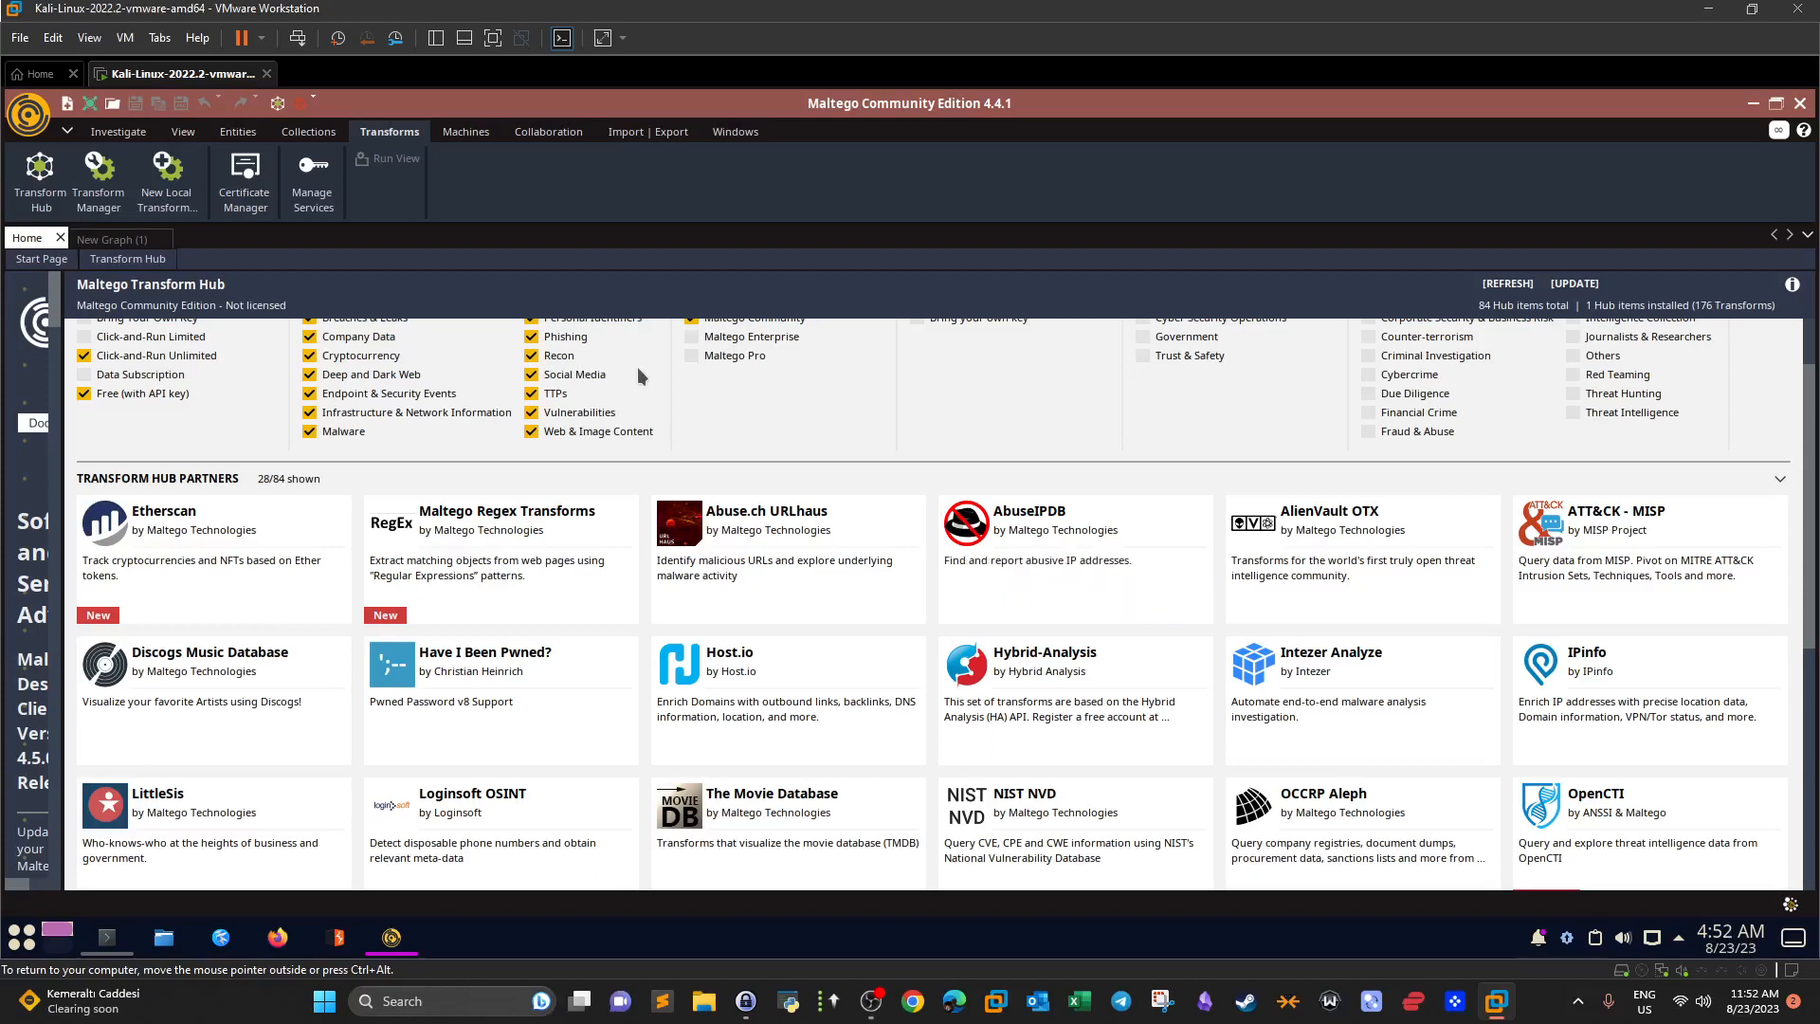
scroll(879, 614, "down", 2)
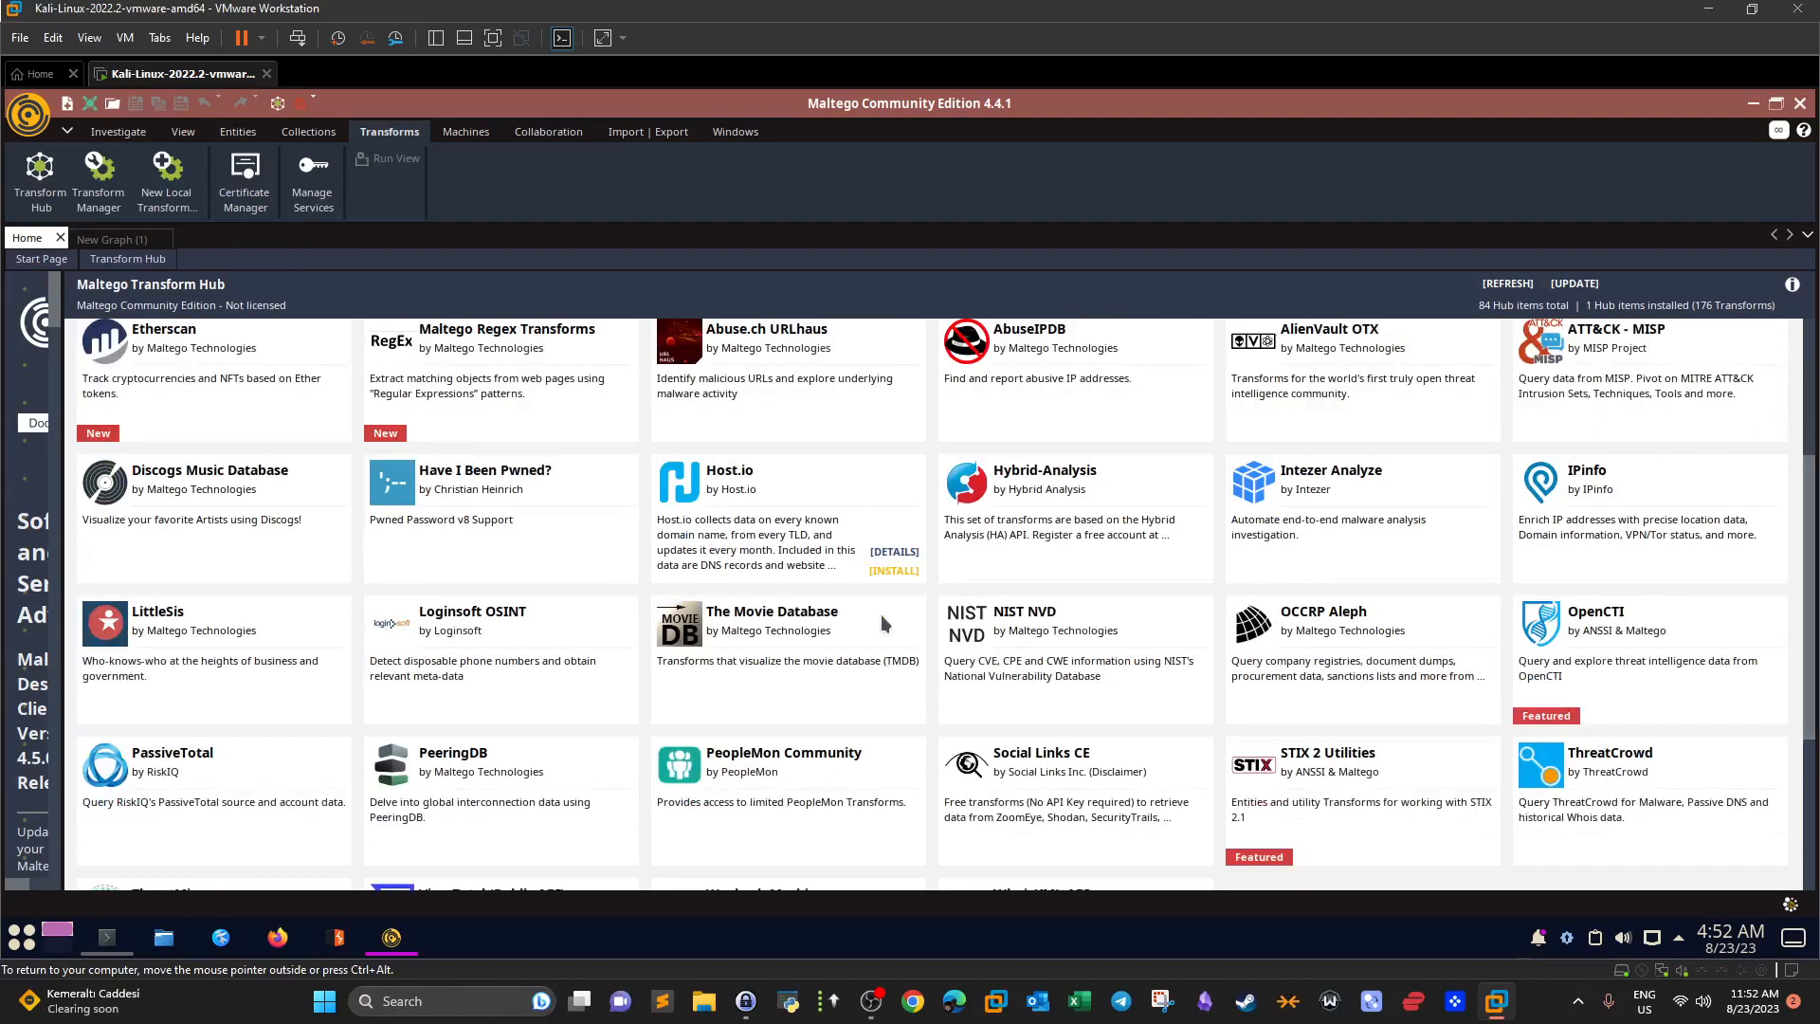
scroll(879, 614, "down", 2)
scroll(880, 614, "up", 5)
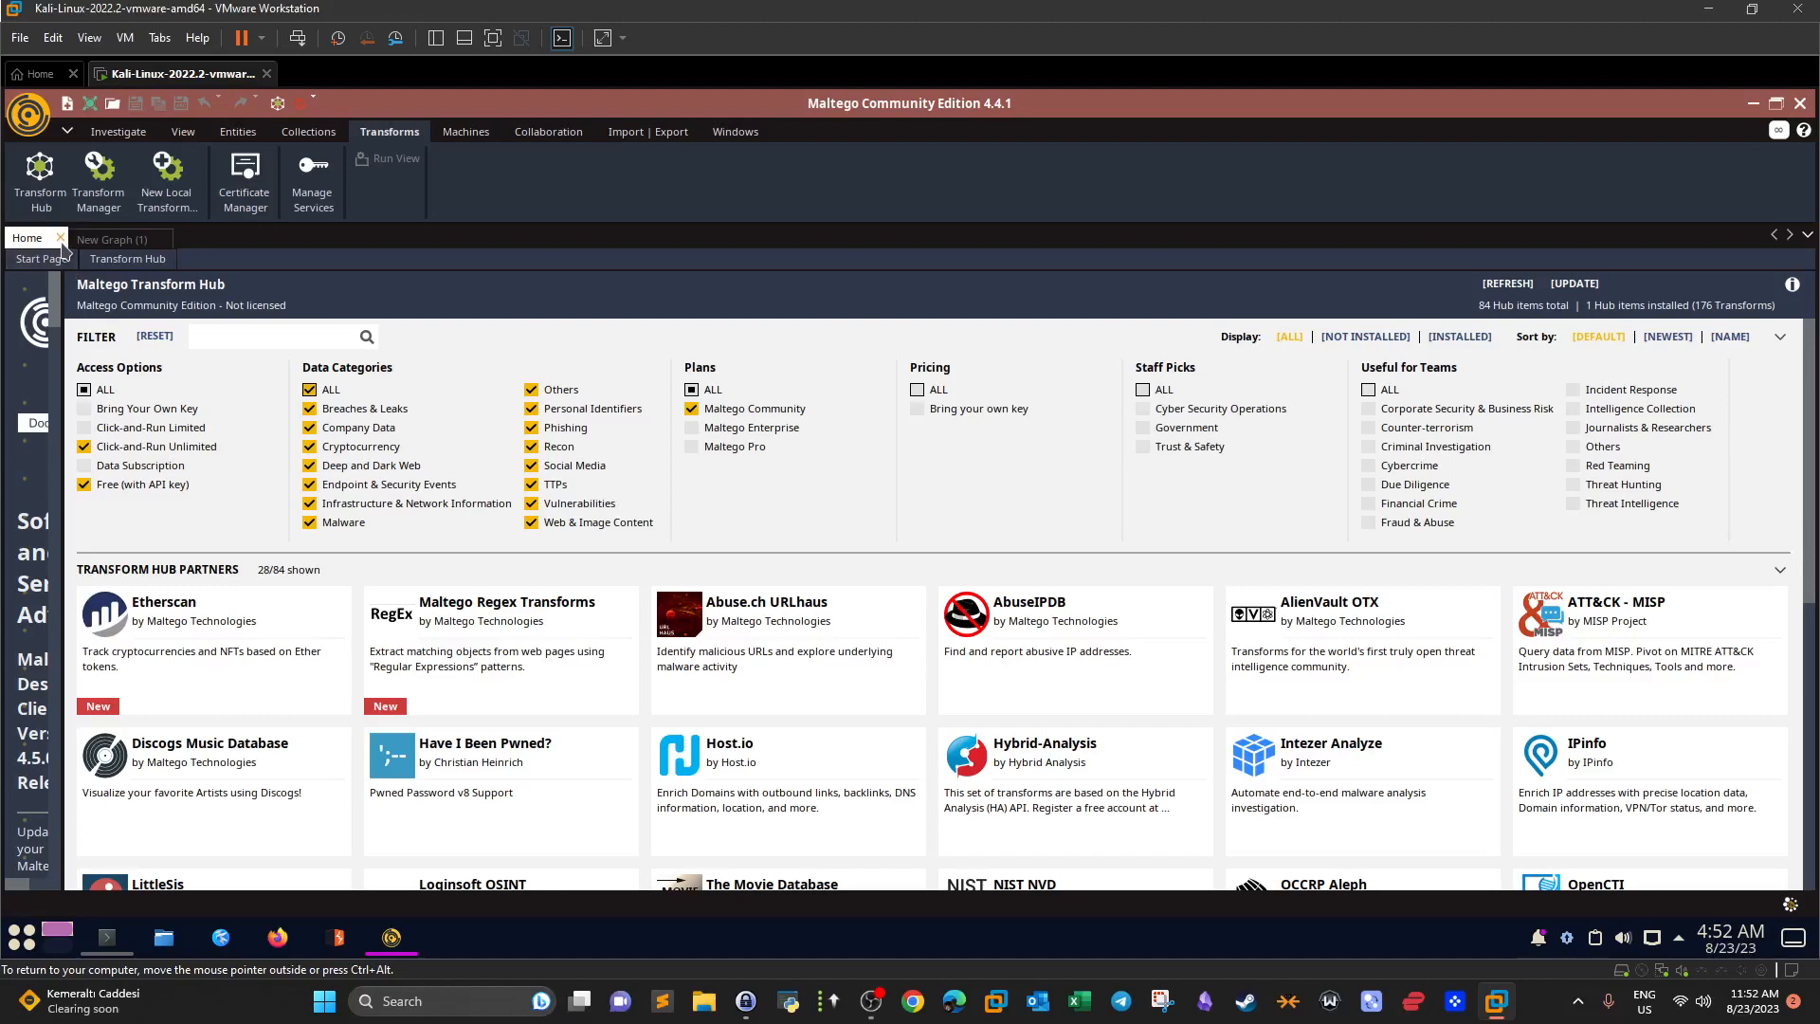
Switch from Start Page and Transform Hub to the New Graph (1) canvas and widen the Entity Palette.
left_click(121, 266)
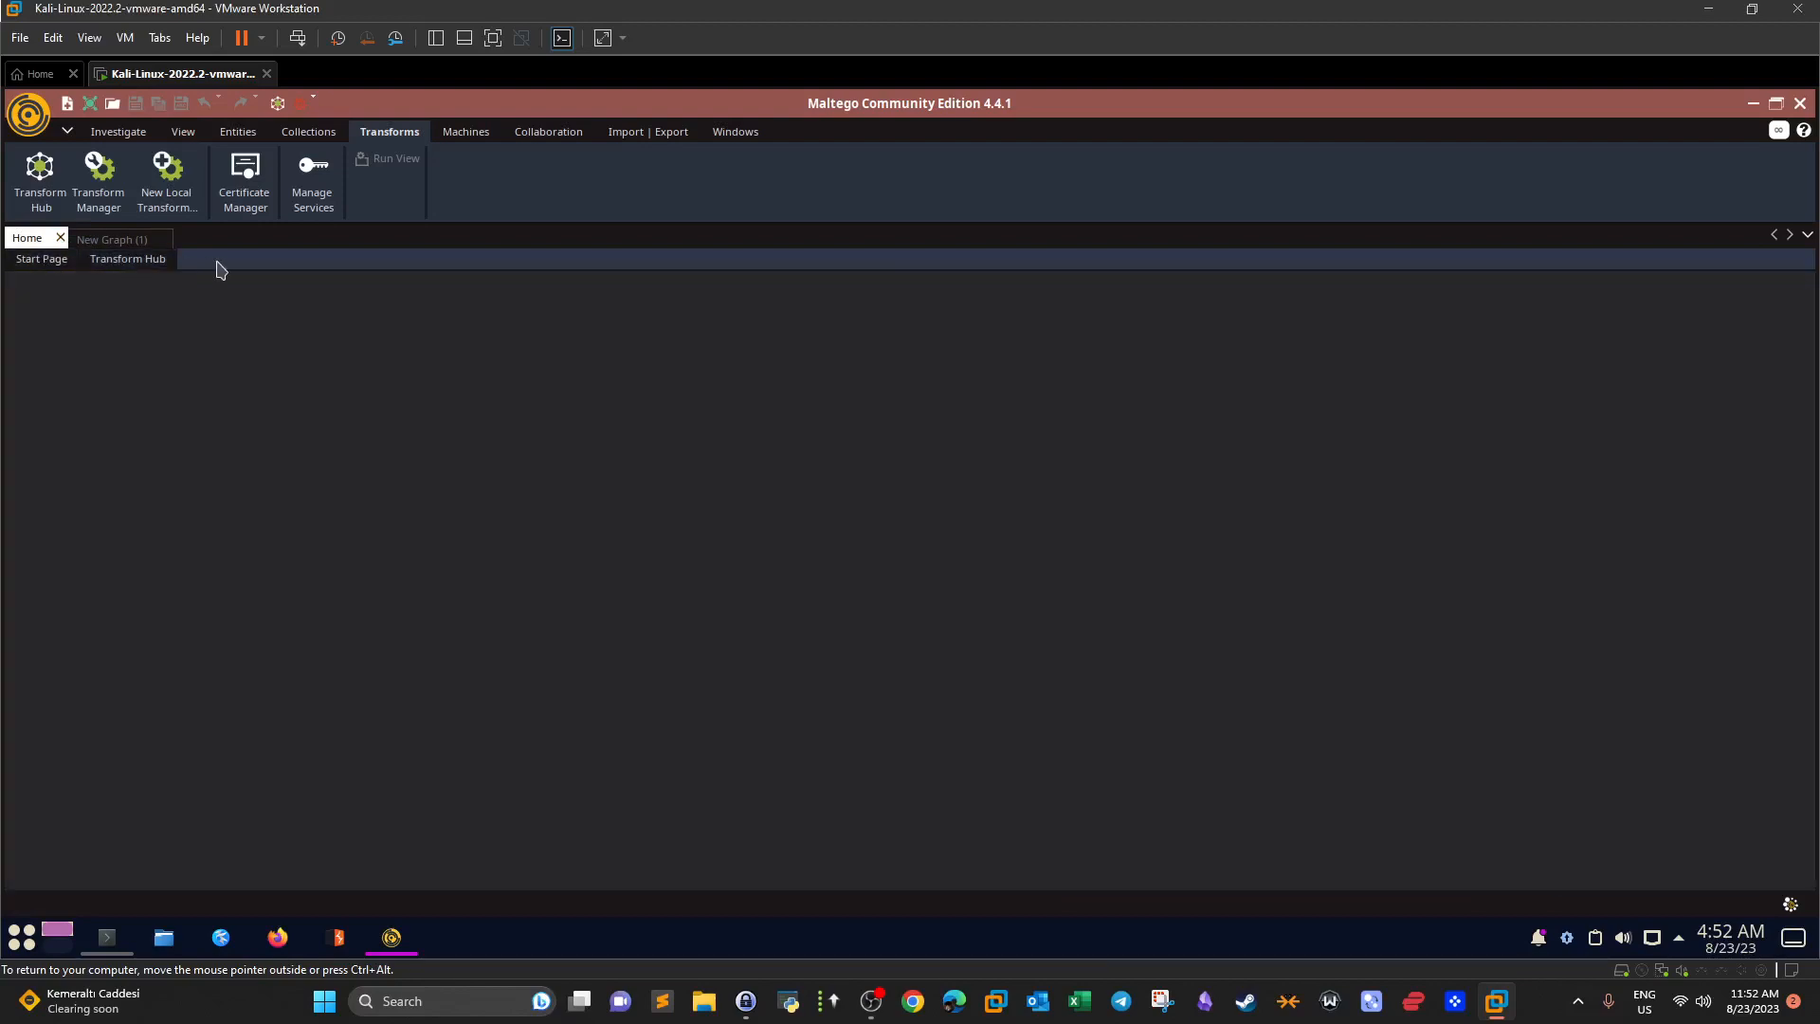
left_click(57, 259)
left_click(126, 256)
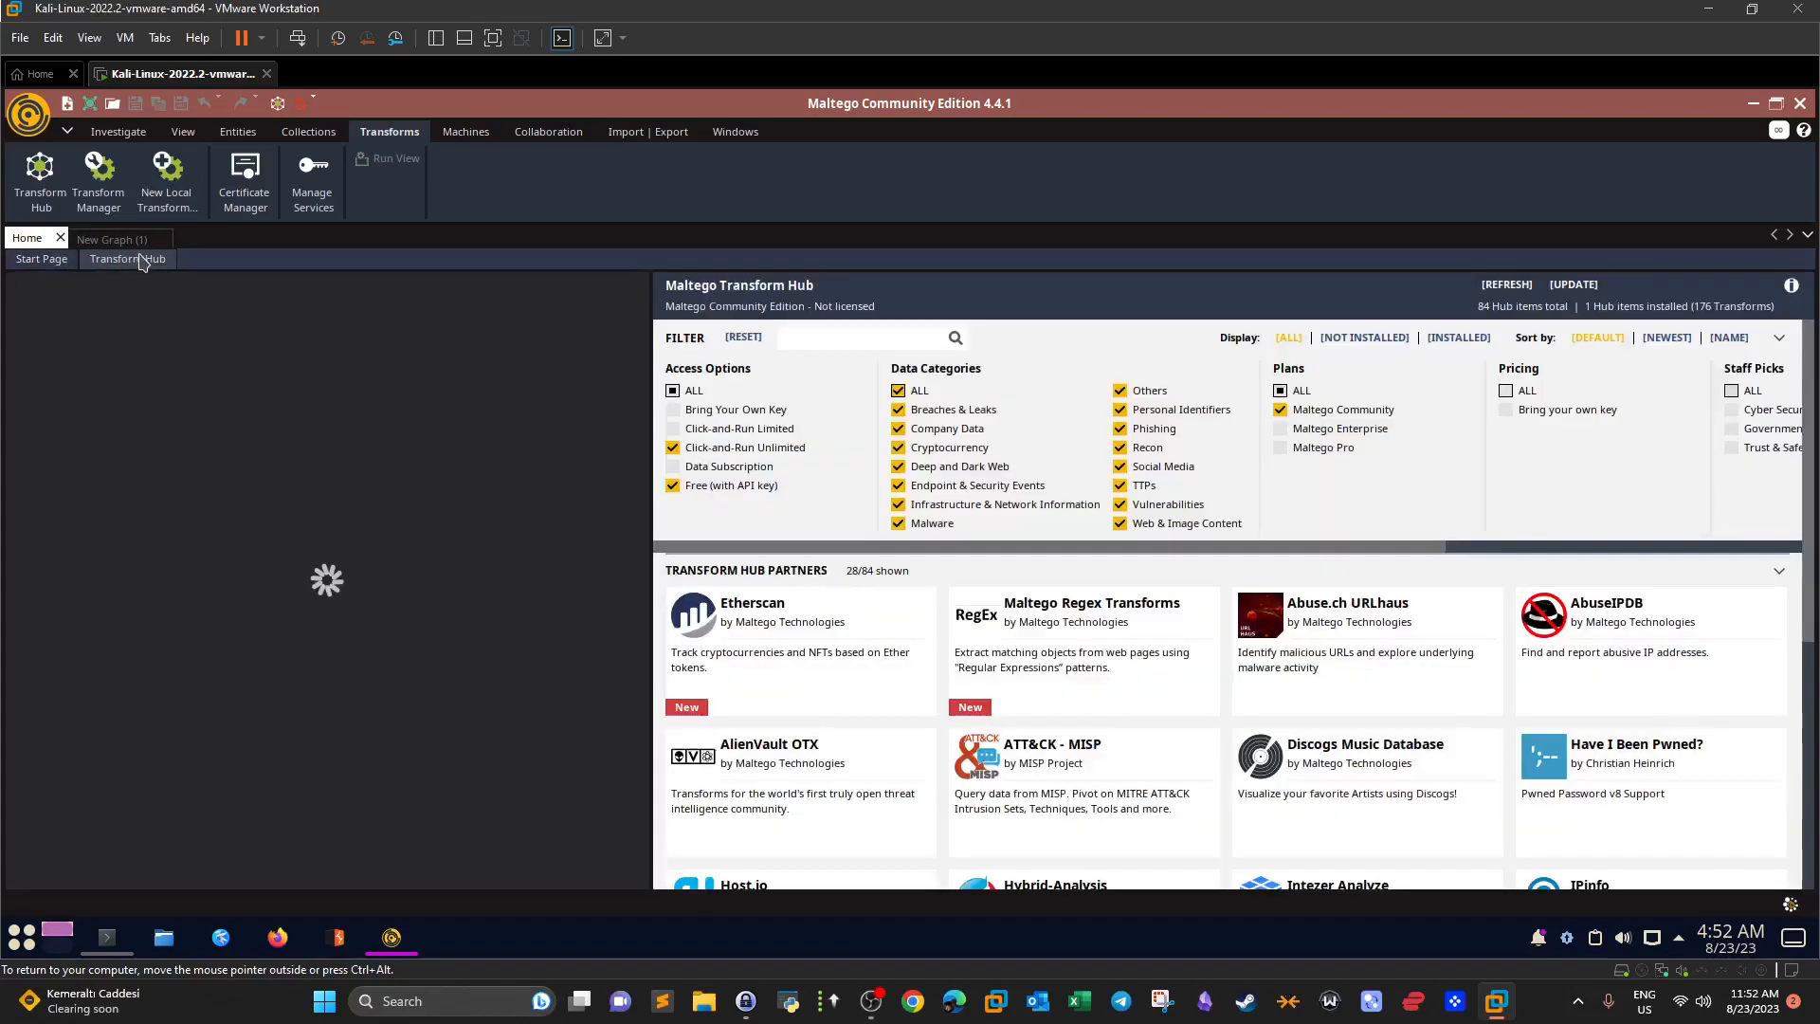
left_click(113, 243)
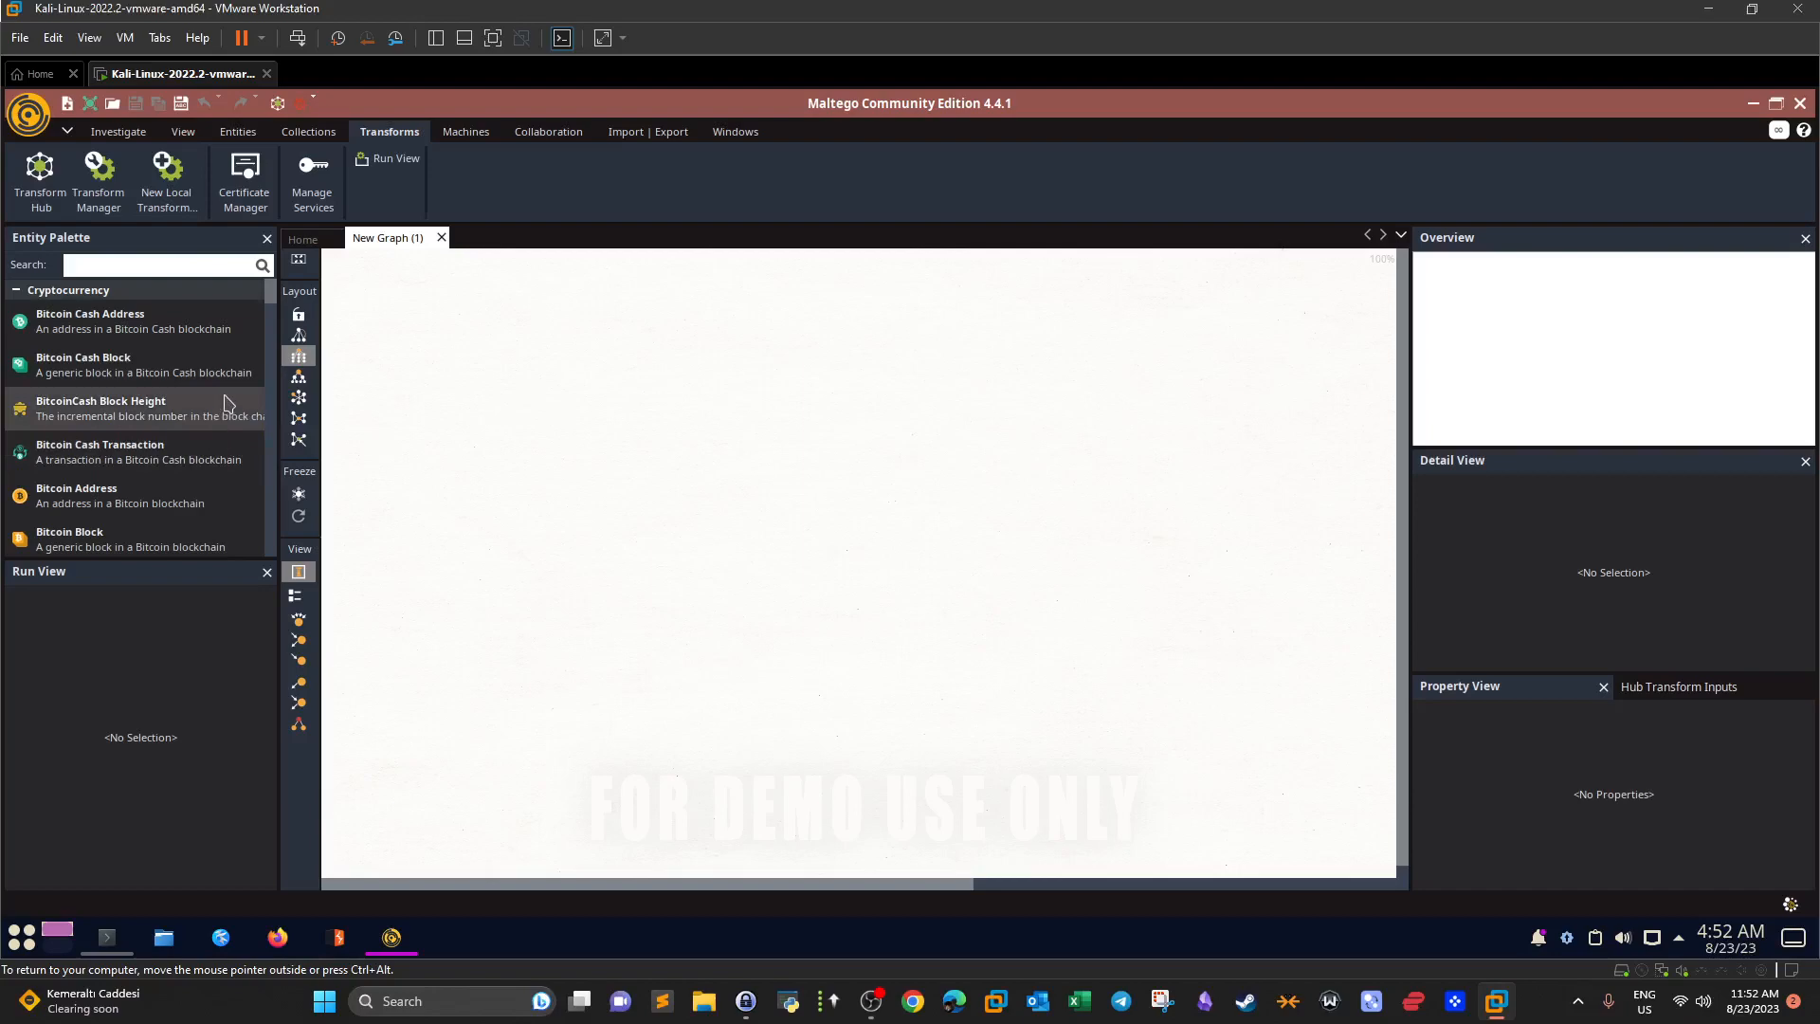
left_click_drag(276, 322, 264, 327)
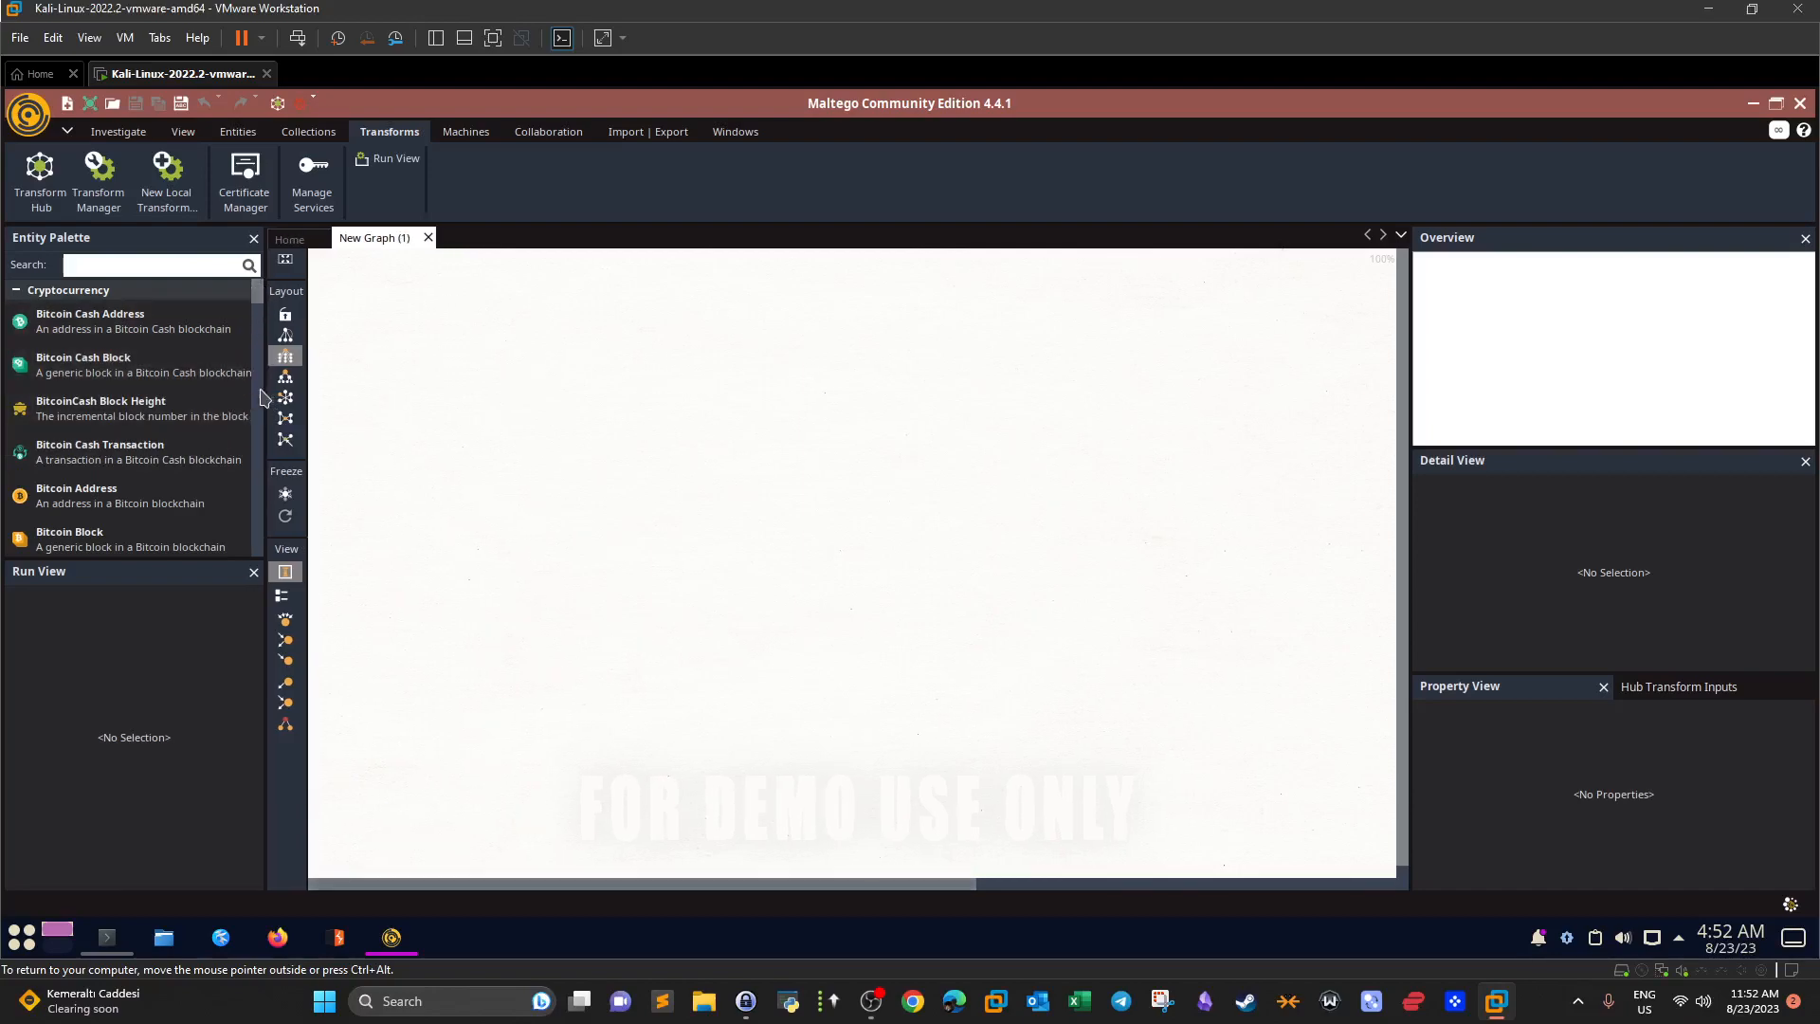
left_click_drag(421, 388, 461, 391)
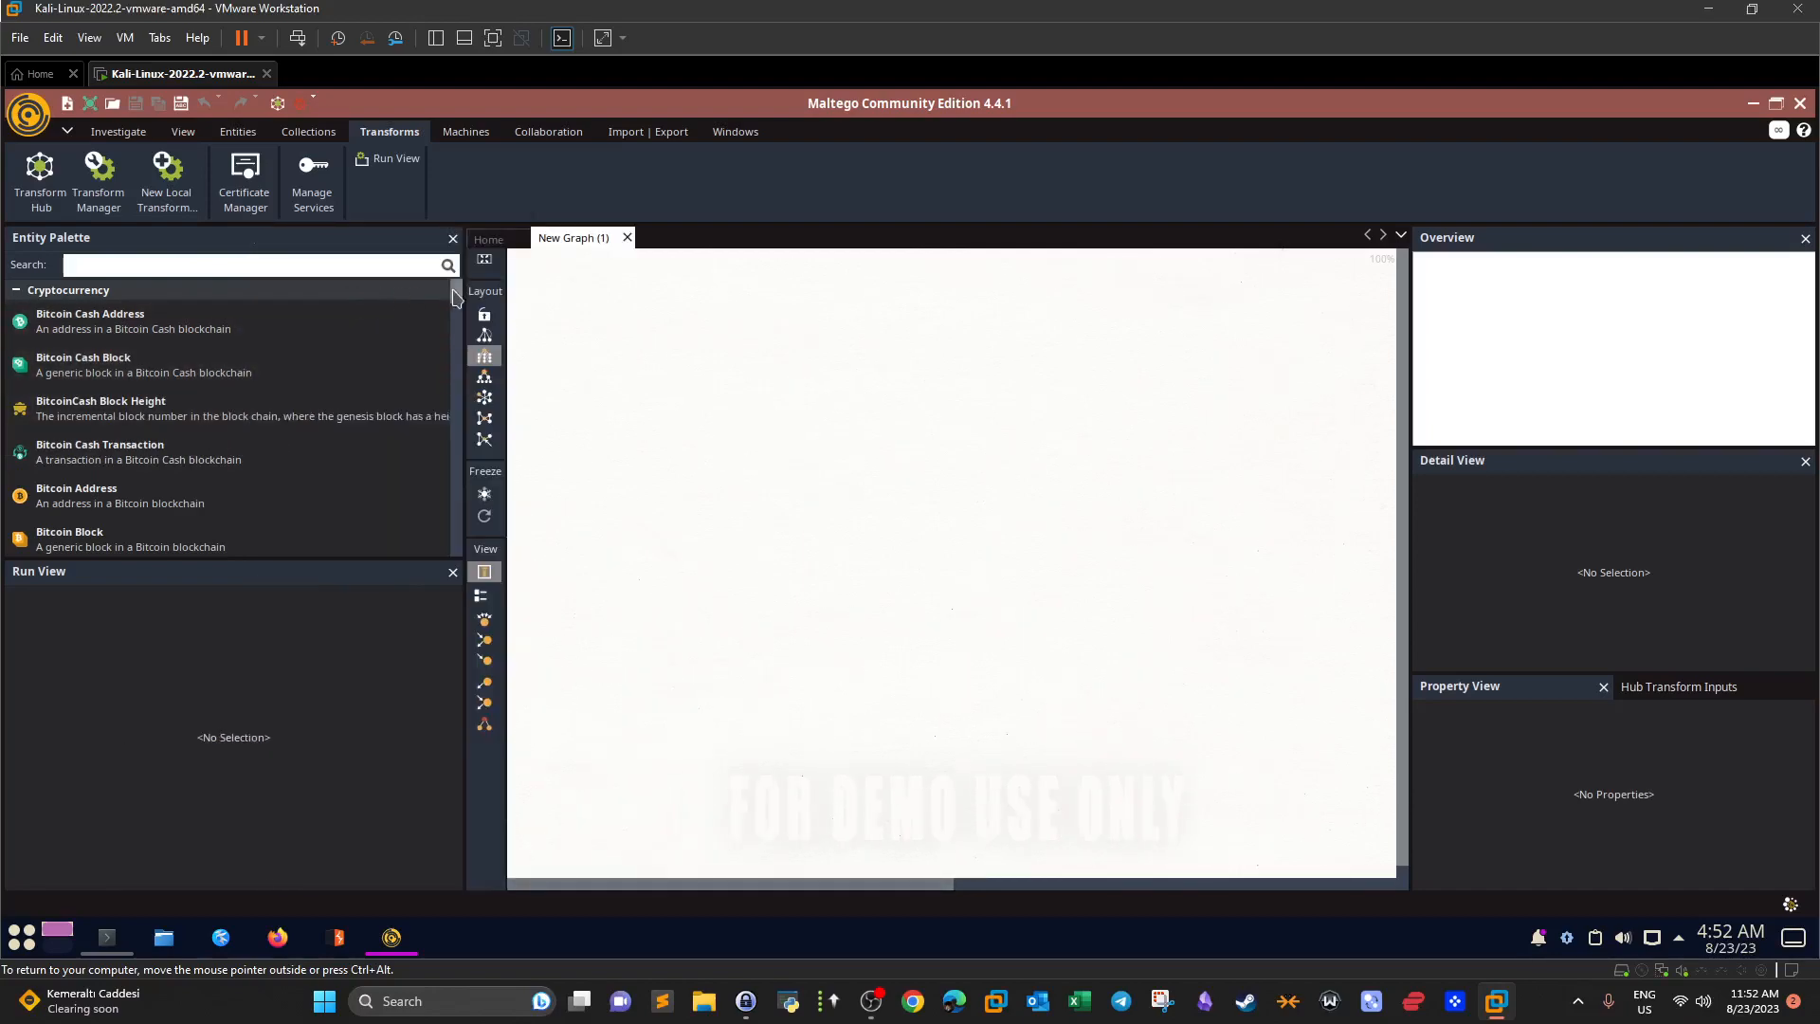
mouse_move(454, 291)
left_mouse_down()
mouse_move(431, 408)
mouse_move(437, 277)
left_mouse_up()
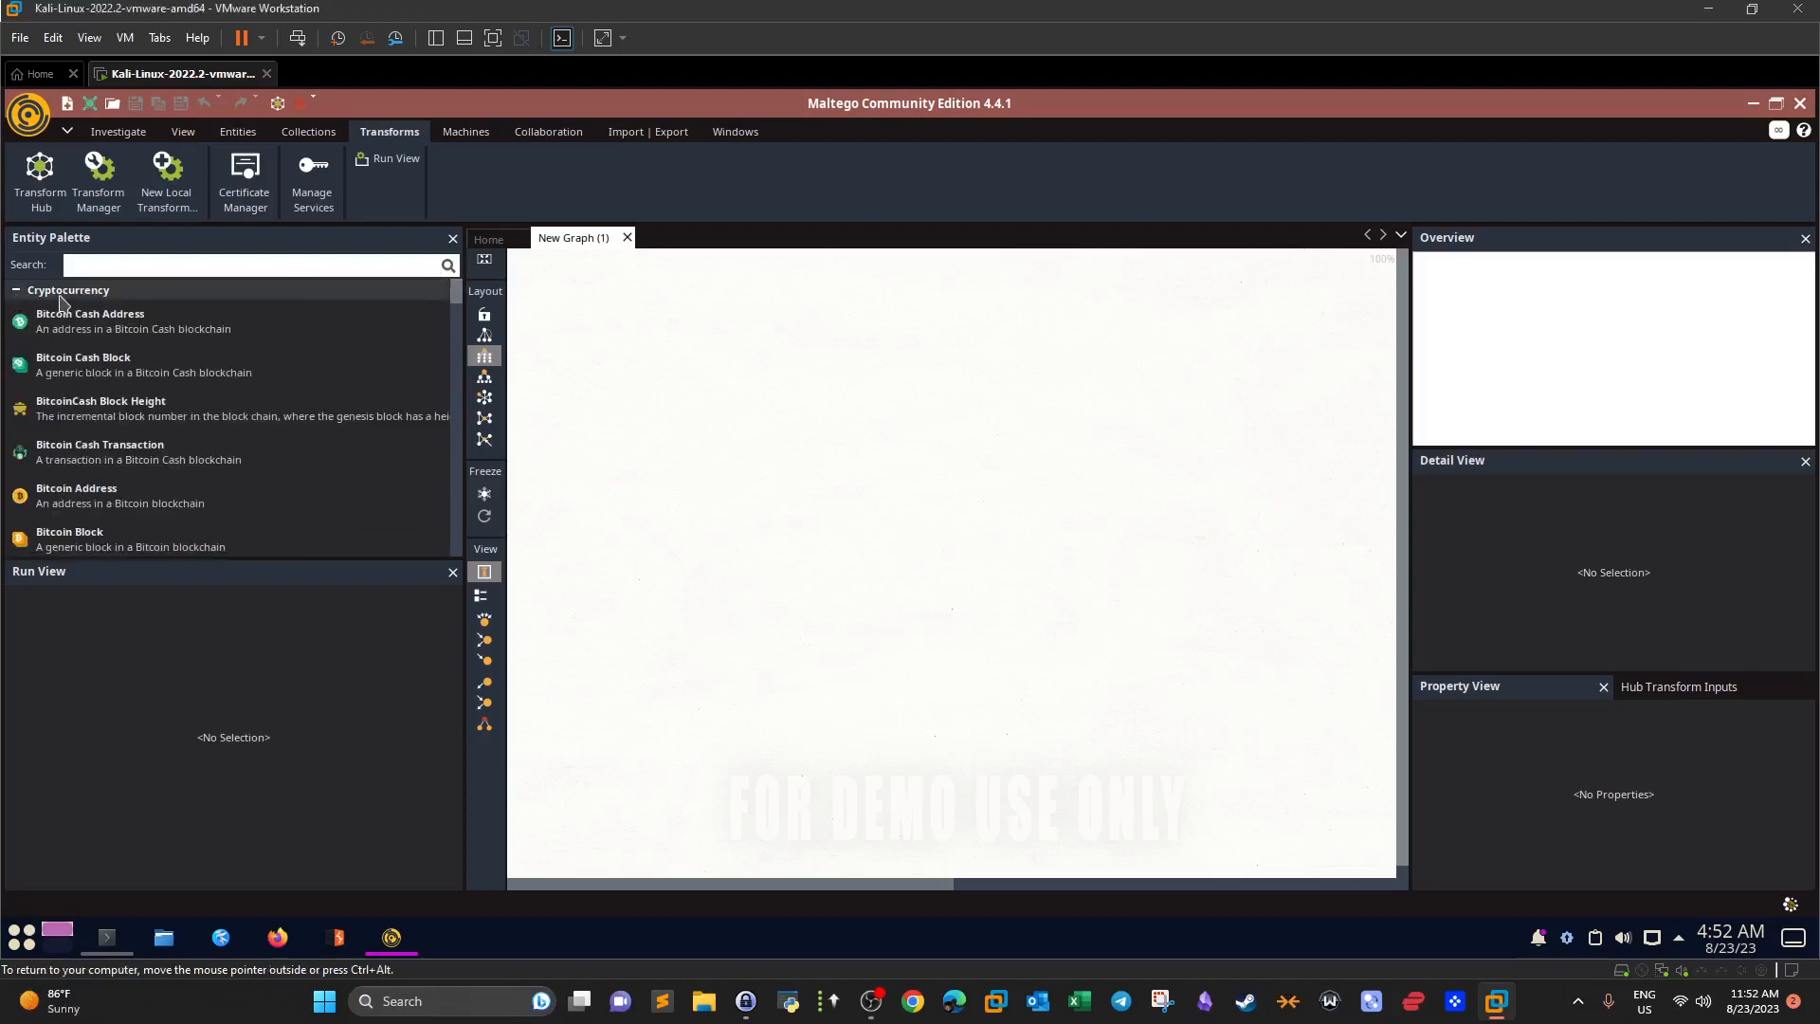
Collapse all eleven Entity Palette categories, from Cryptocurrency through Wikimedia.
left_click(17, 292)
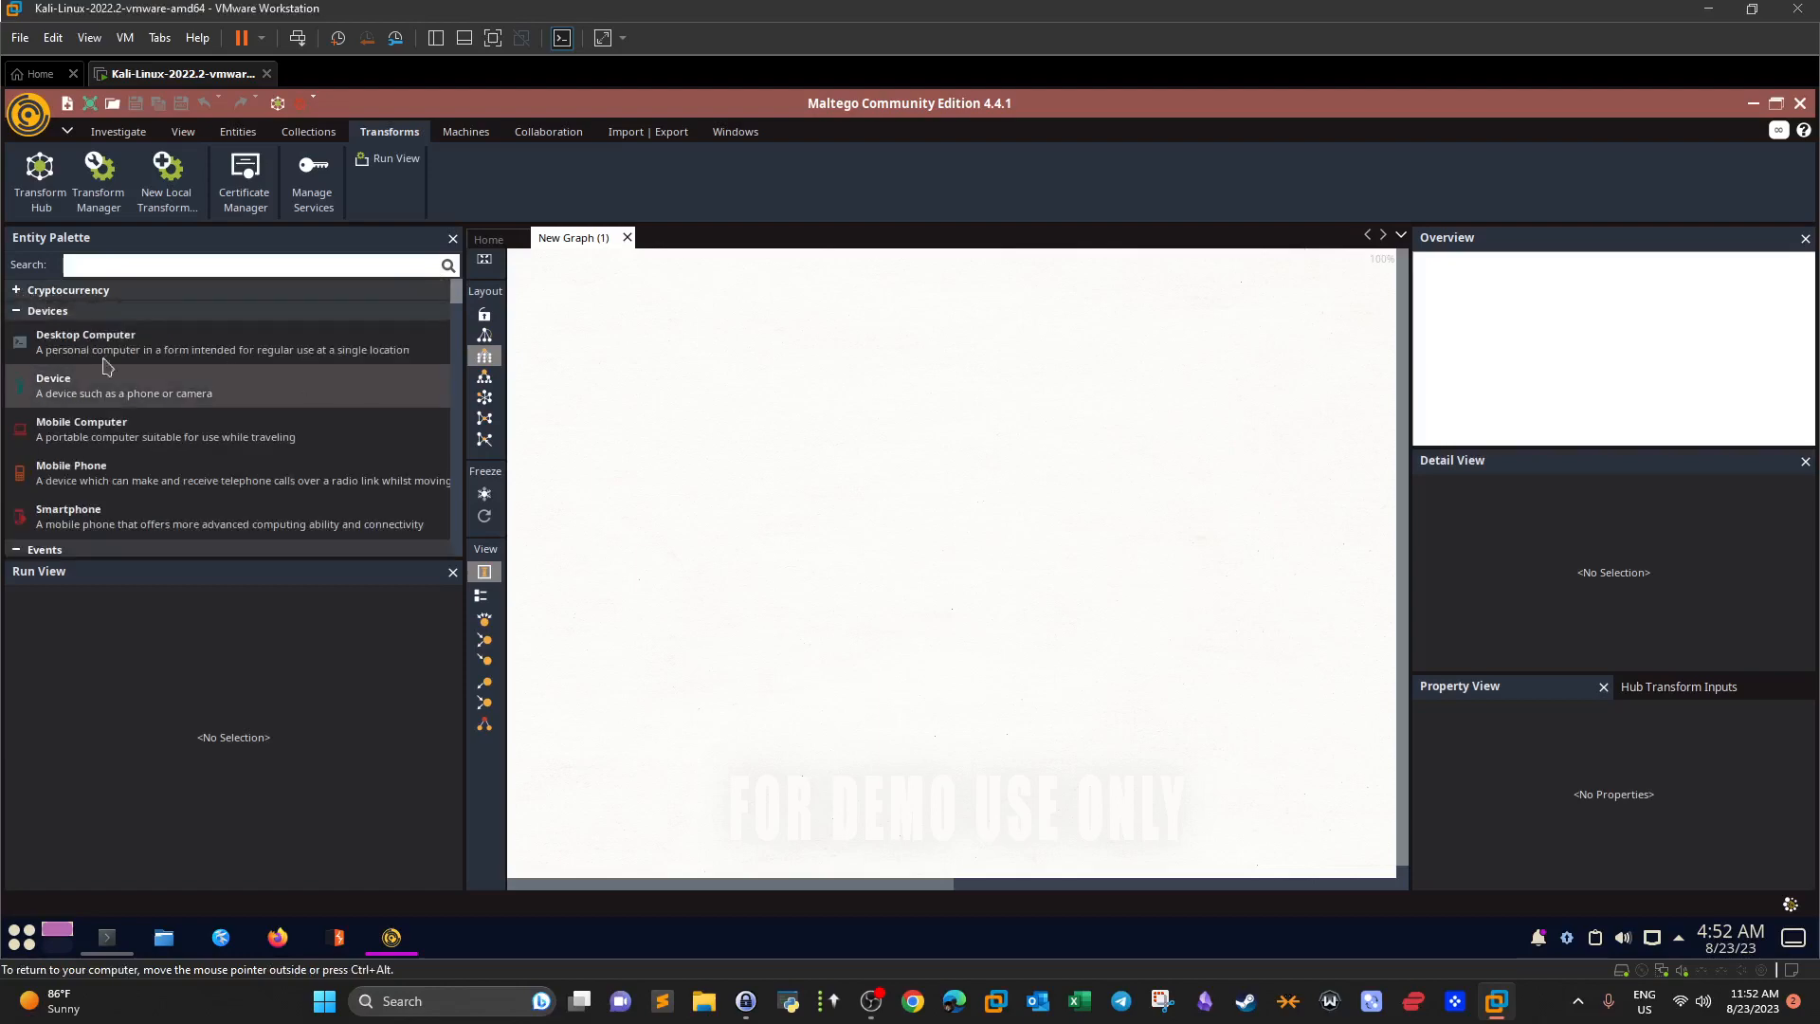
left_click(17, 312)
left_click(16, 331)
left_click(16, 353)
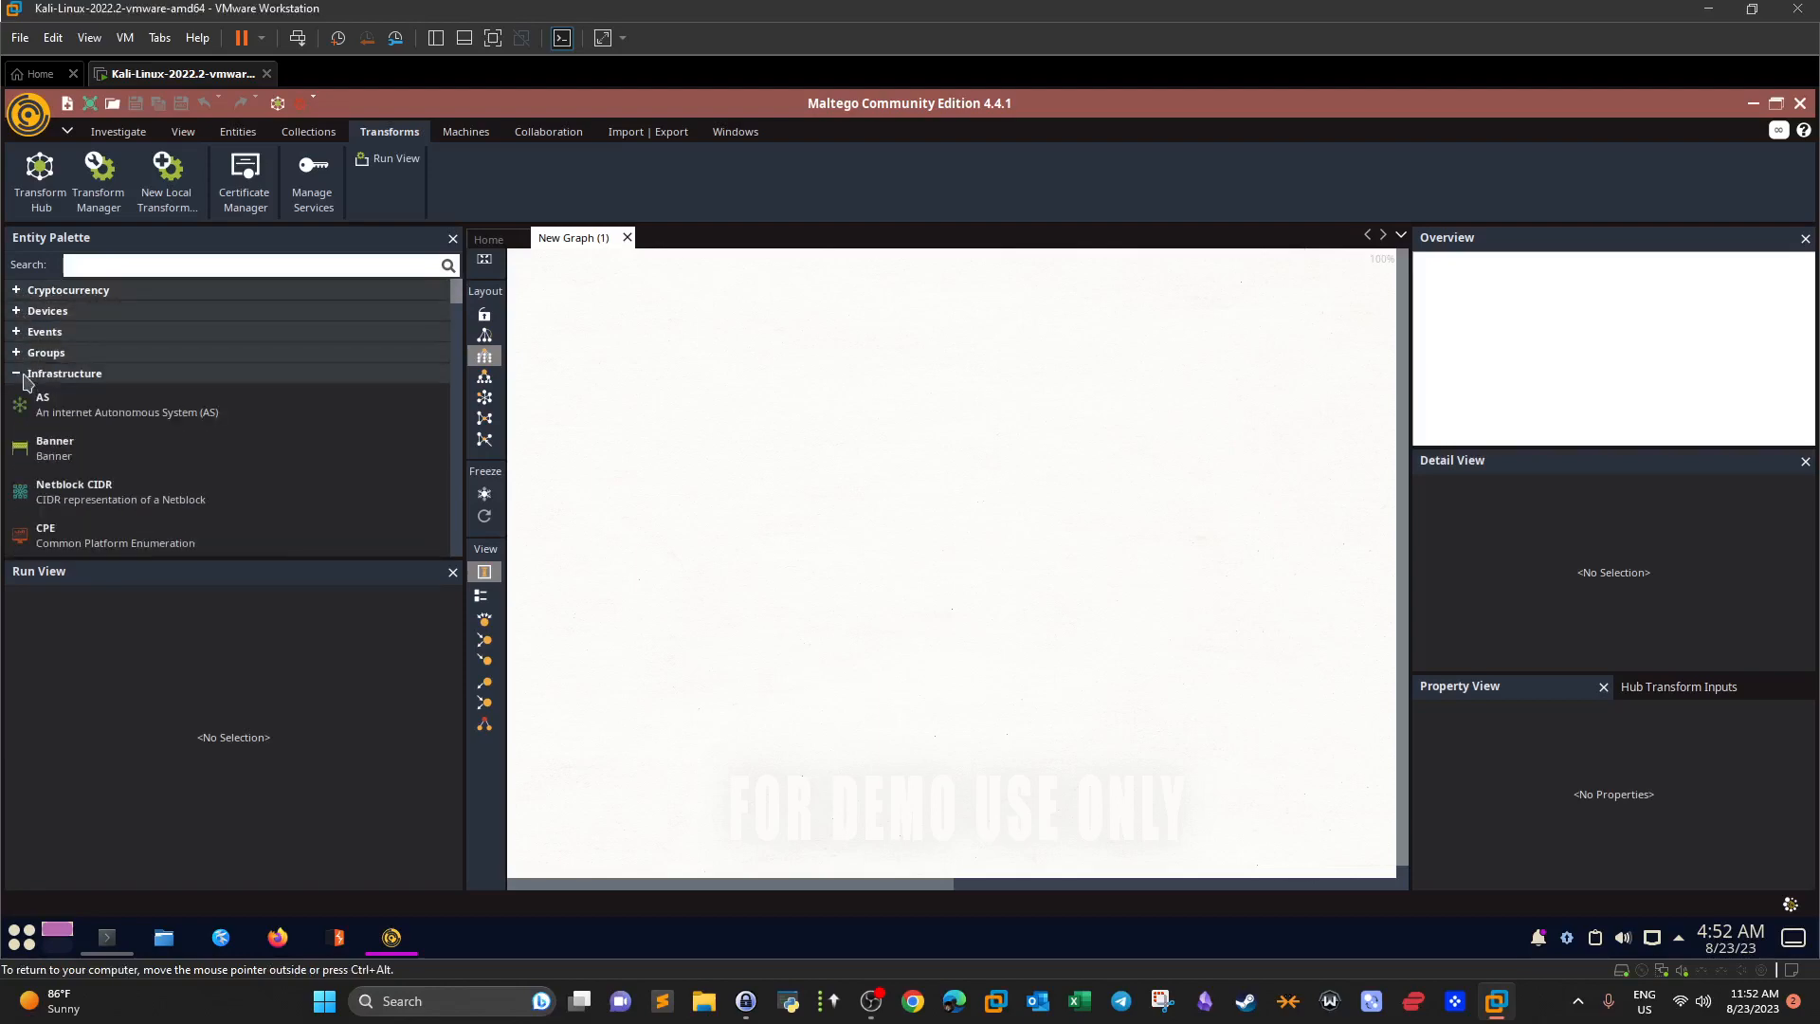
left_click(16, 373)
left_click(16, 395)
left_click(16, 415)
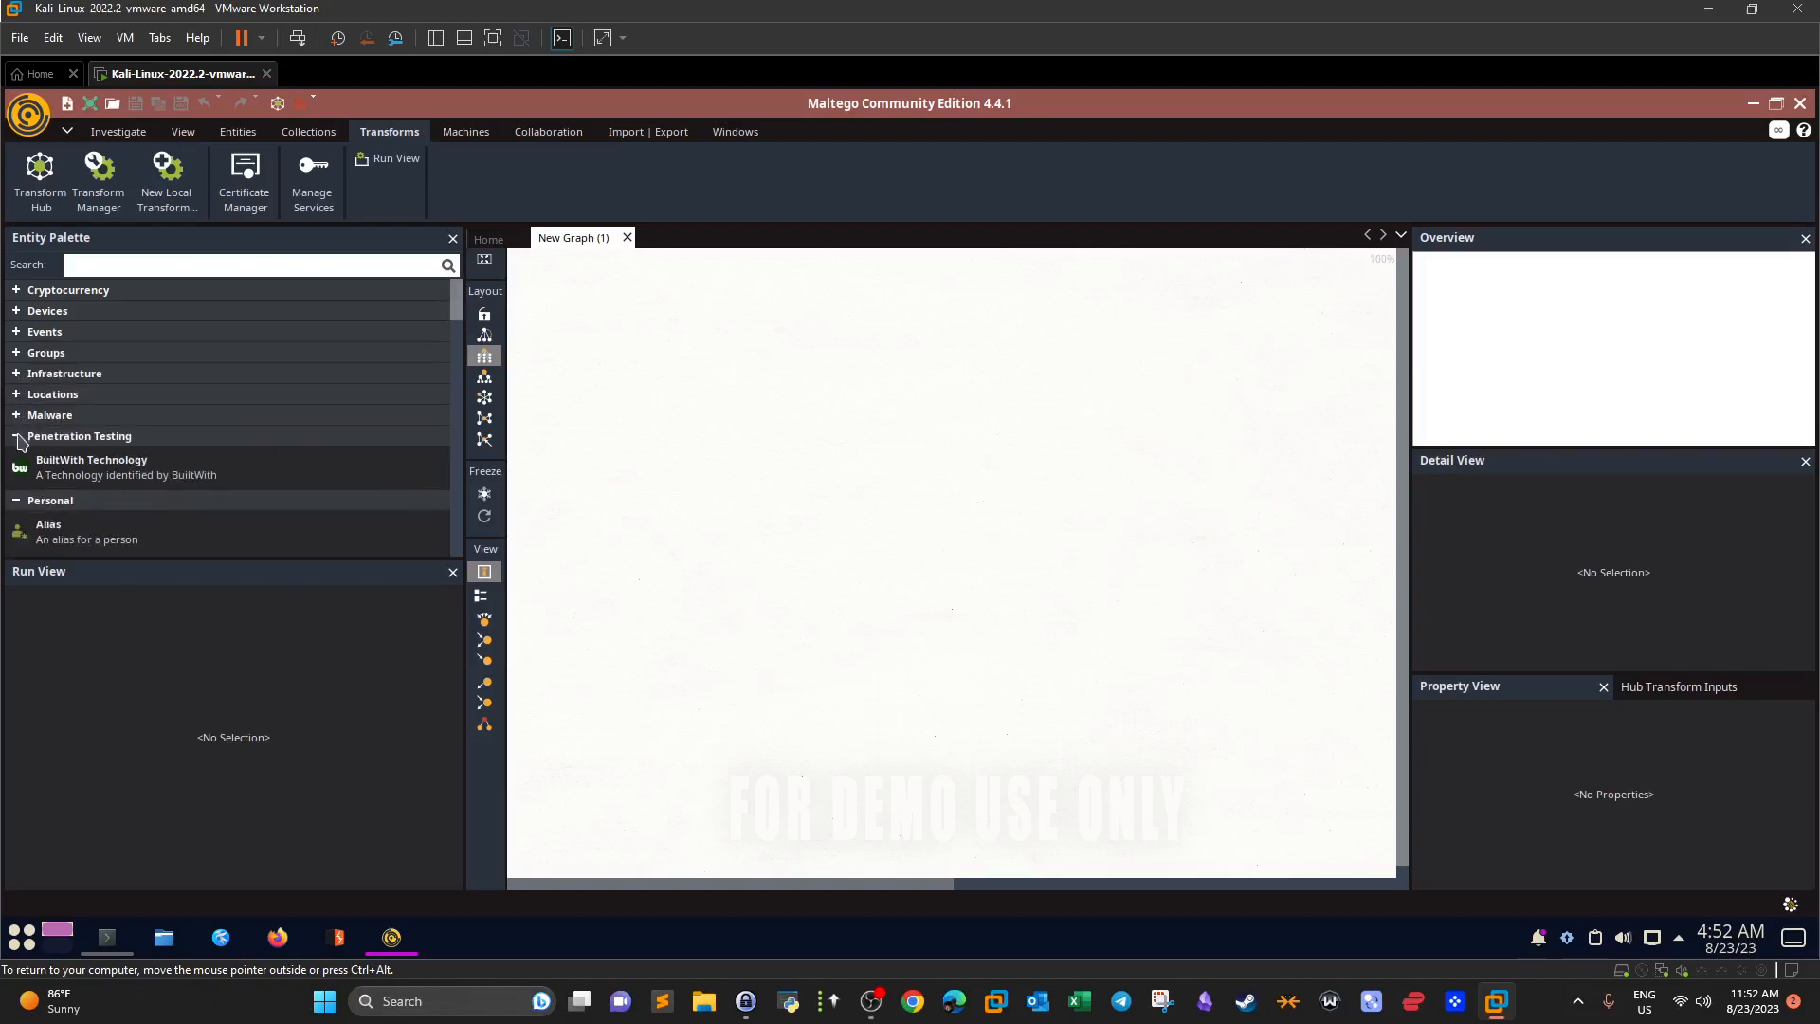
left_click(16, 436)
left_click(16, 457)
left_click(17, 478)
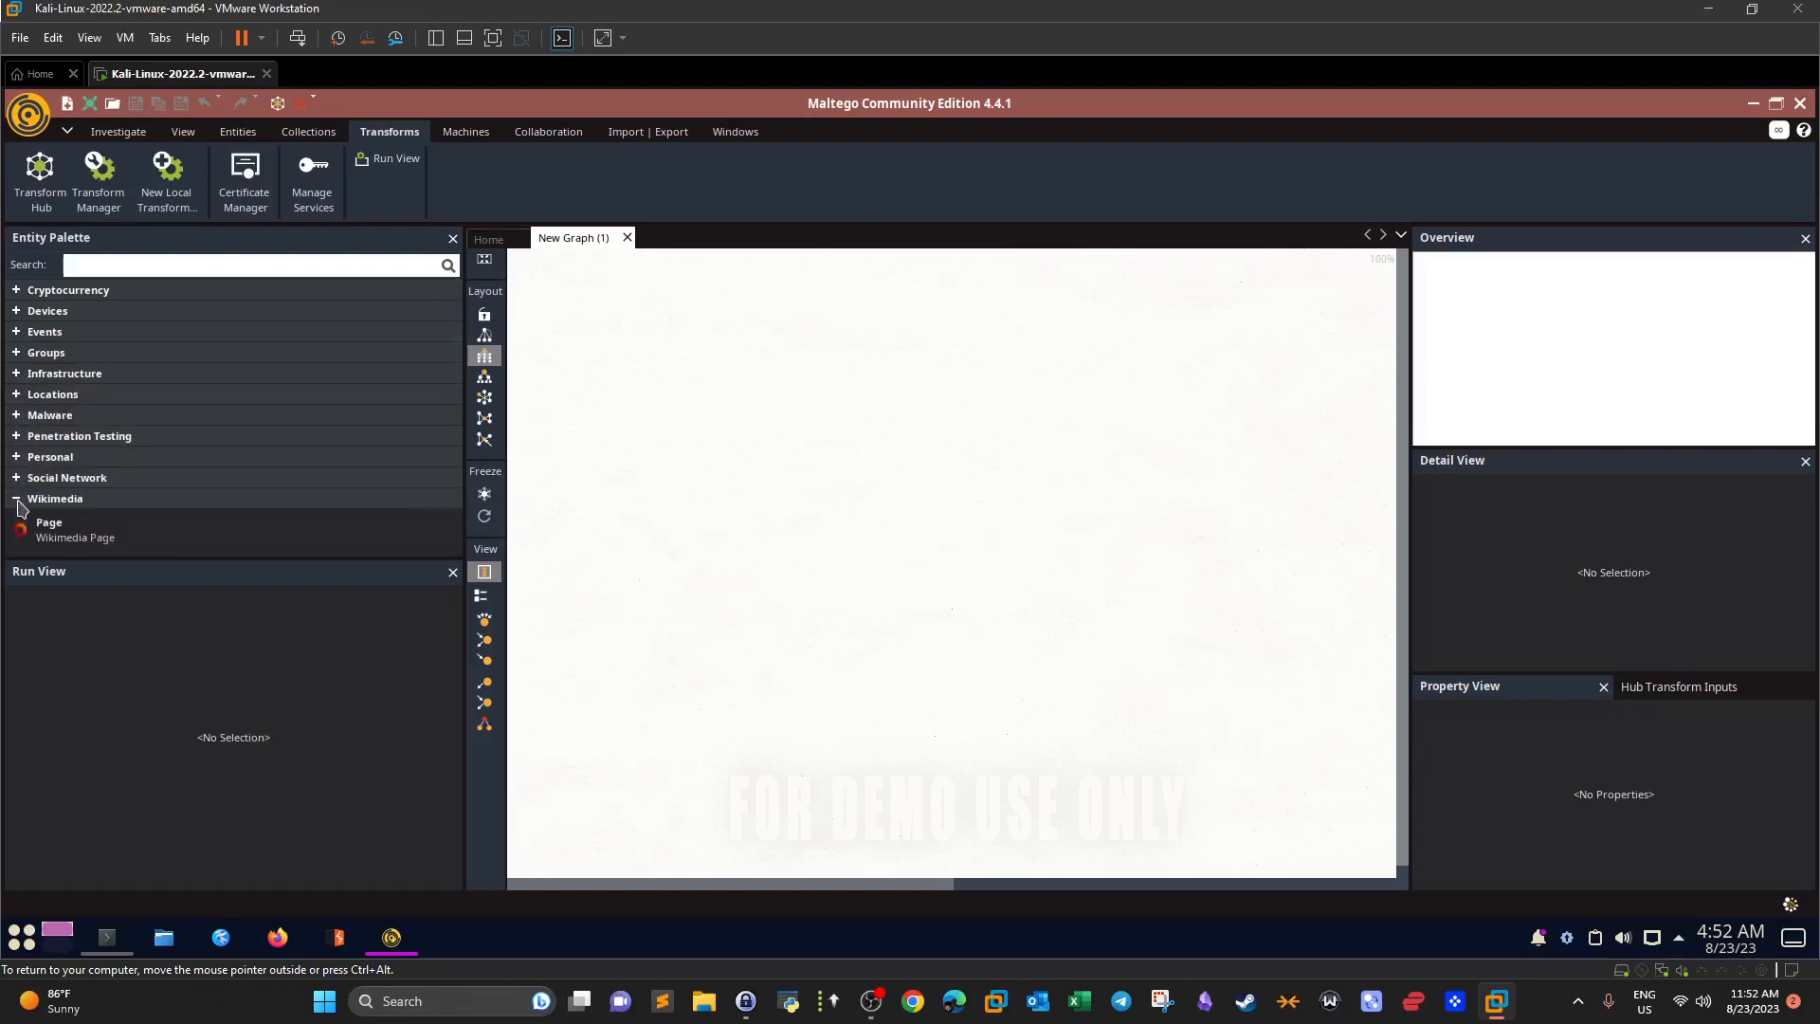
left_click(17, 499)
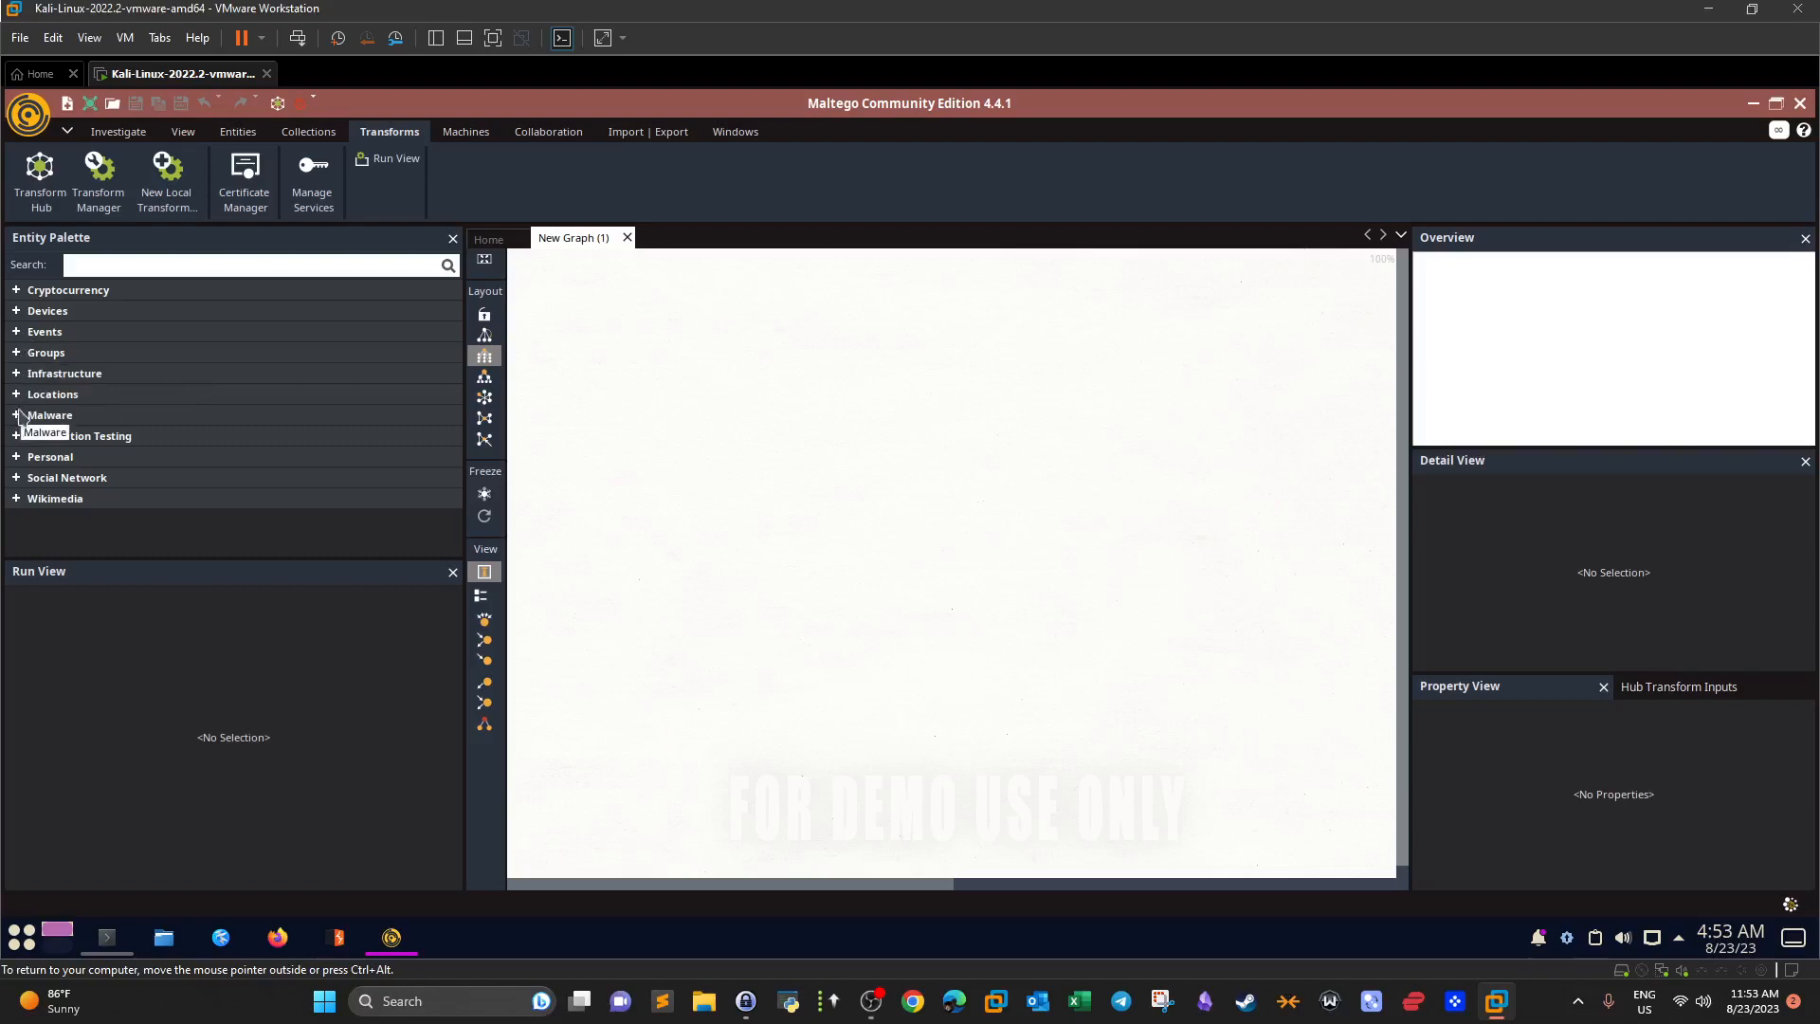
Expand the Infrastructure category and scroll down to its Domain entity.
left_click(16, 375)
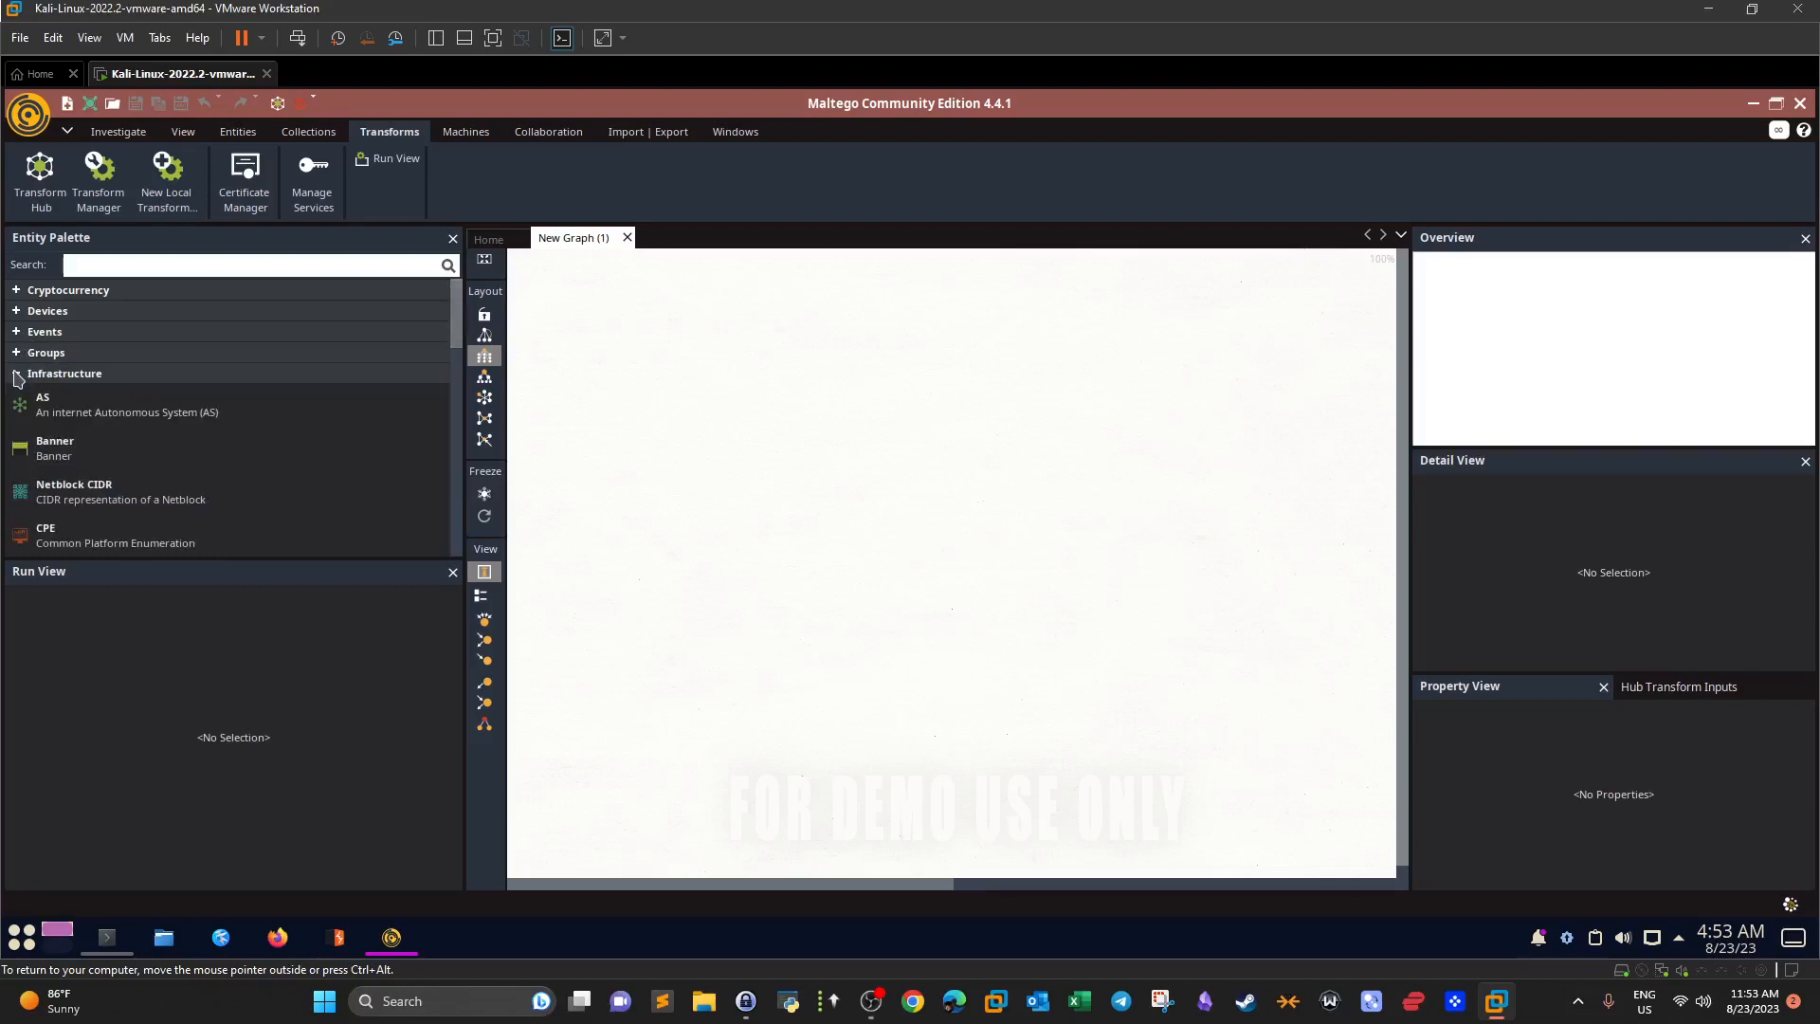
scroll(104, 465, "down", 2)
scroll(104, 464, "down", 6)
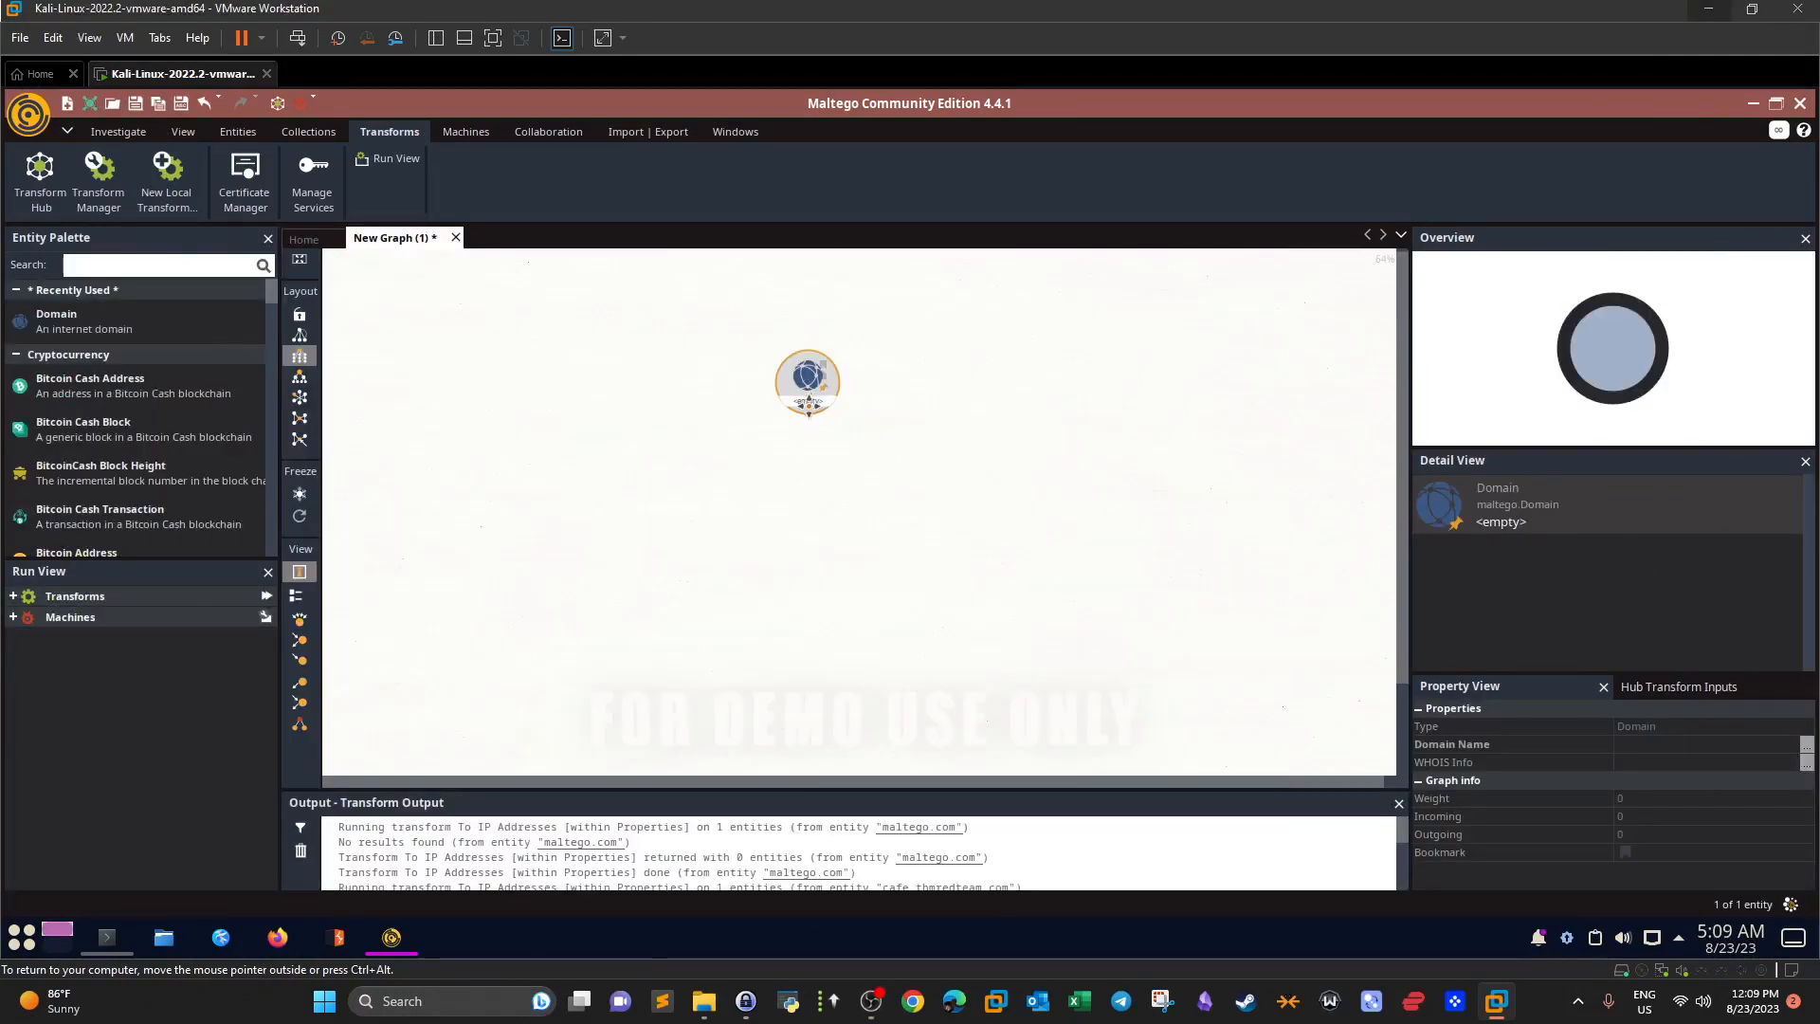
Set the Domain entity's domain name to motasem-notes.net in its details dialog.
double_click(808, 406)
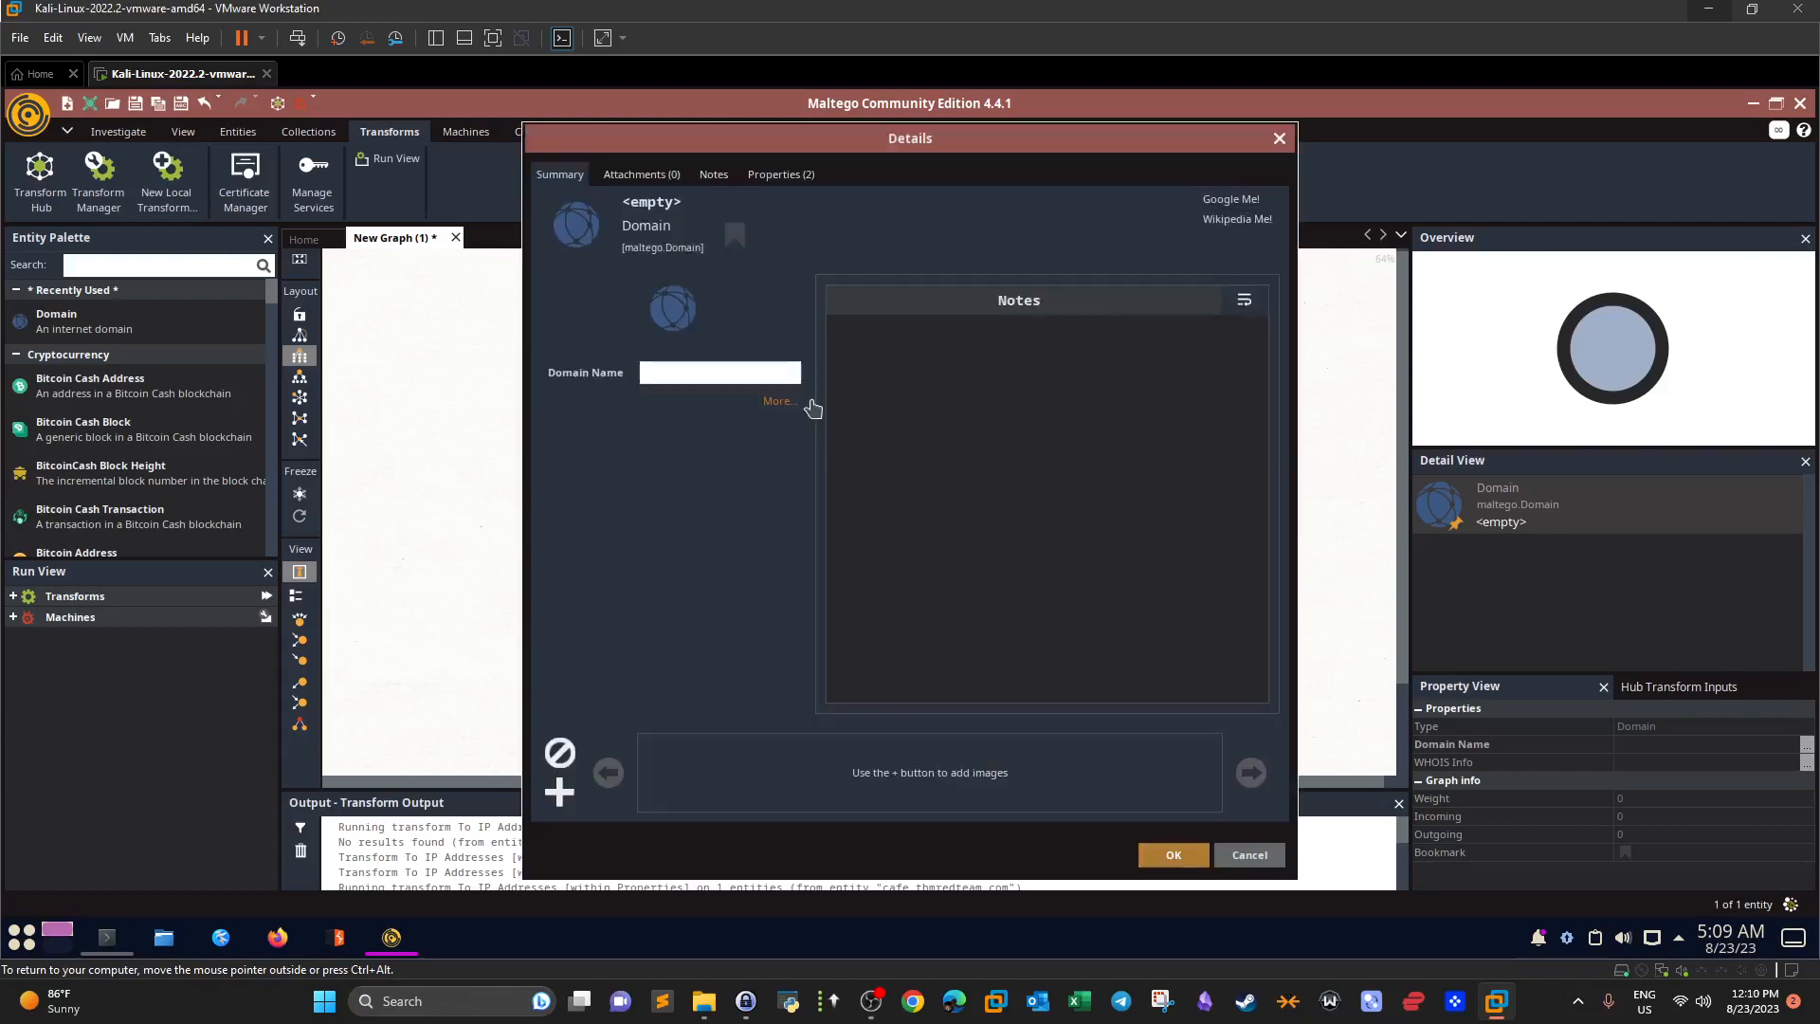
left_click(1281, 140)
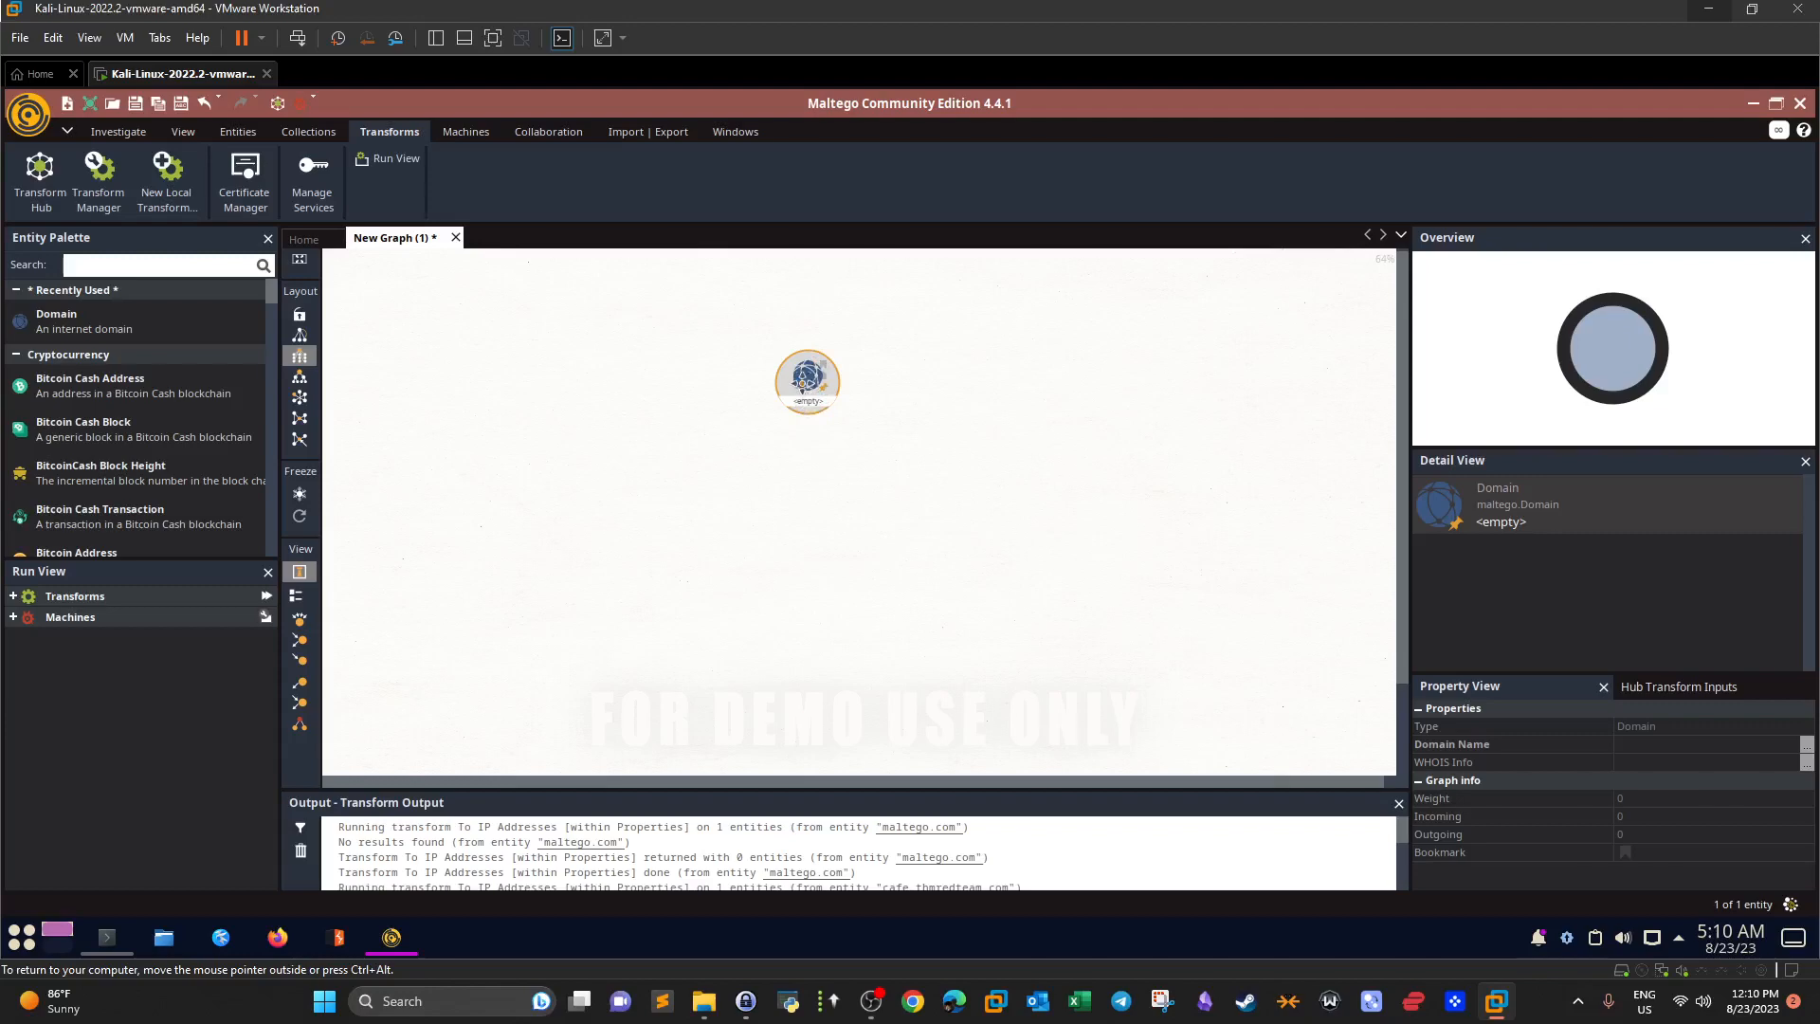
double_click(808, 408)
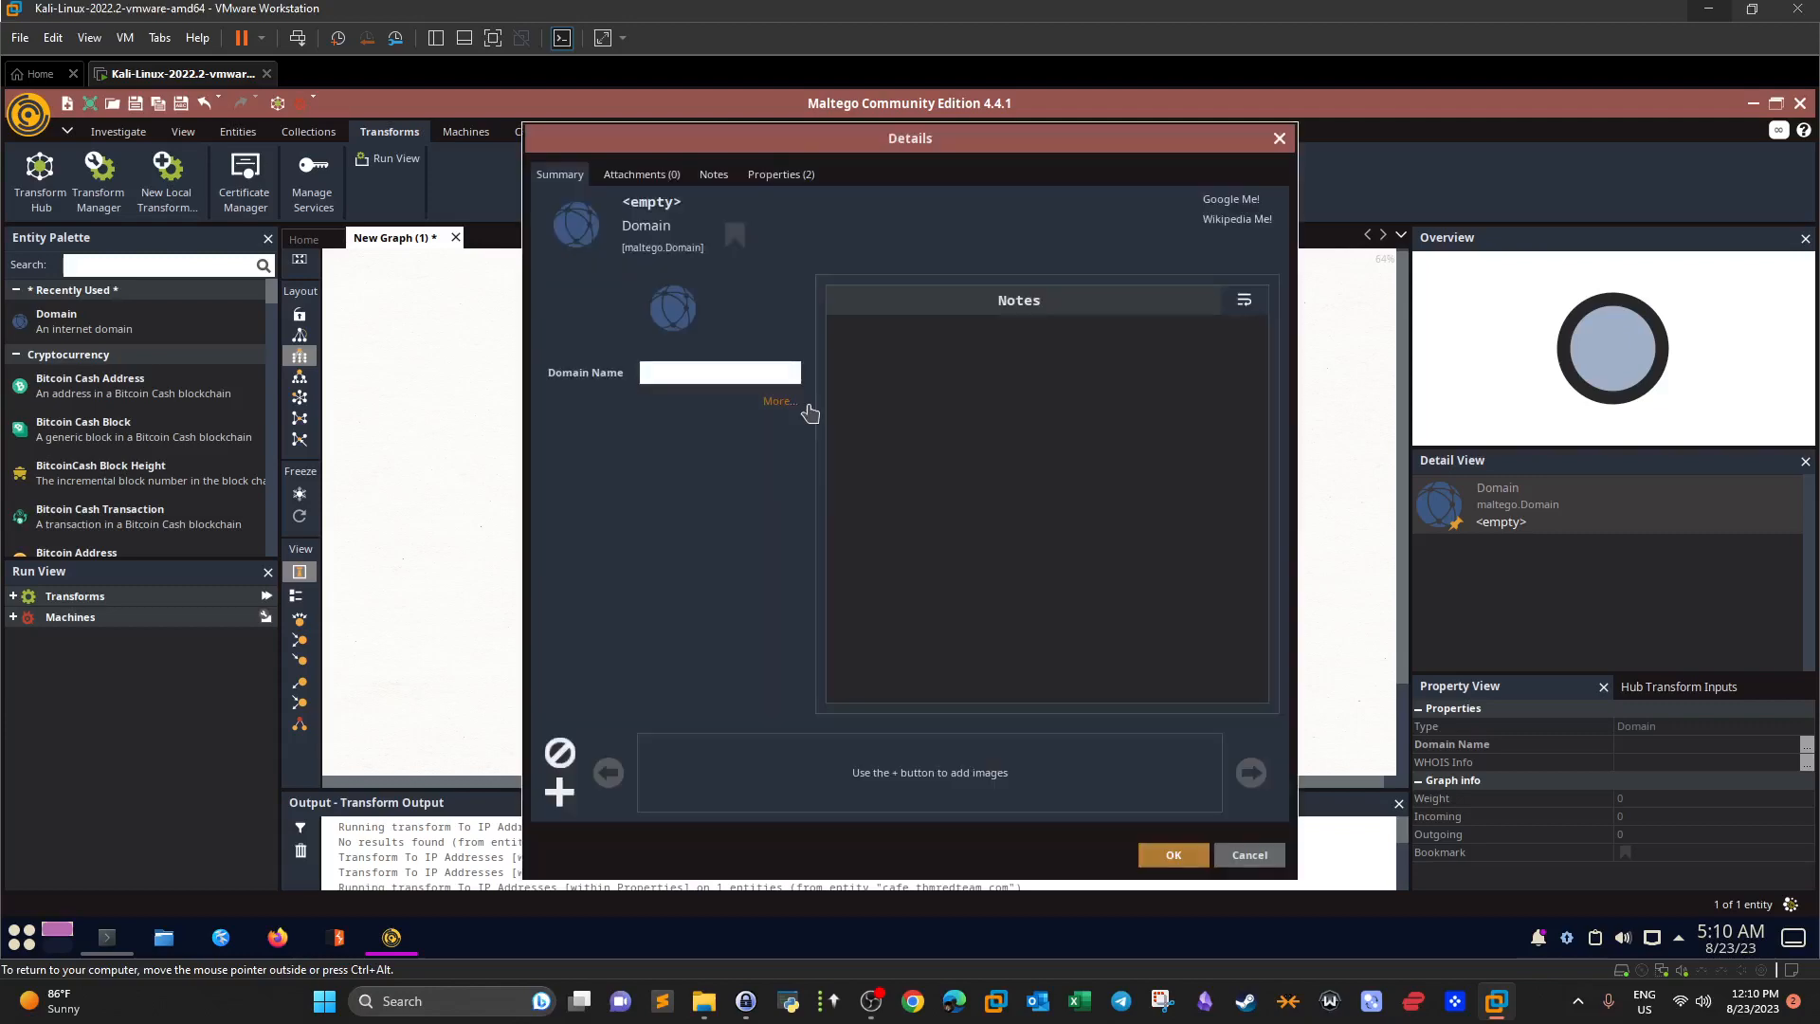
left_click(723, 371)
type("m")
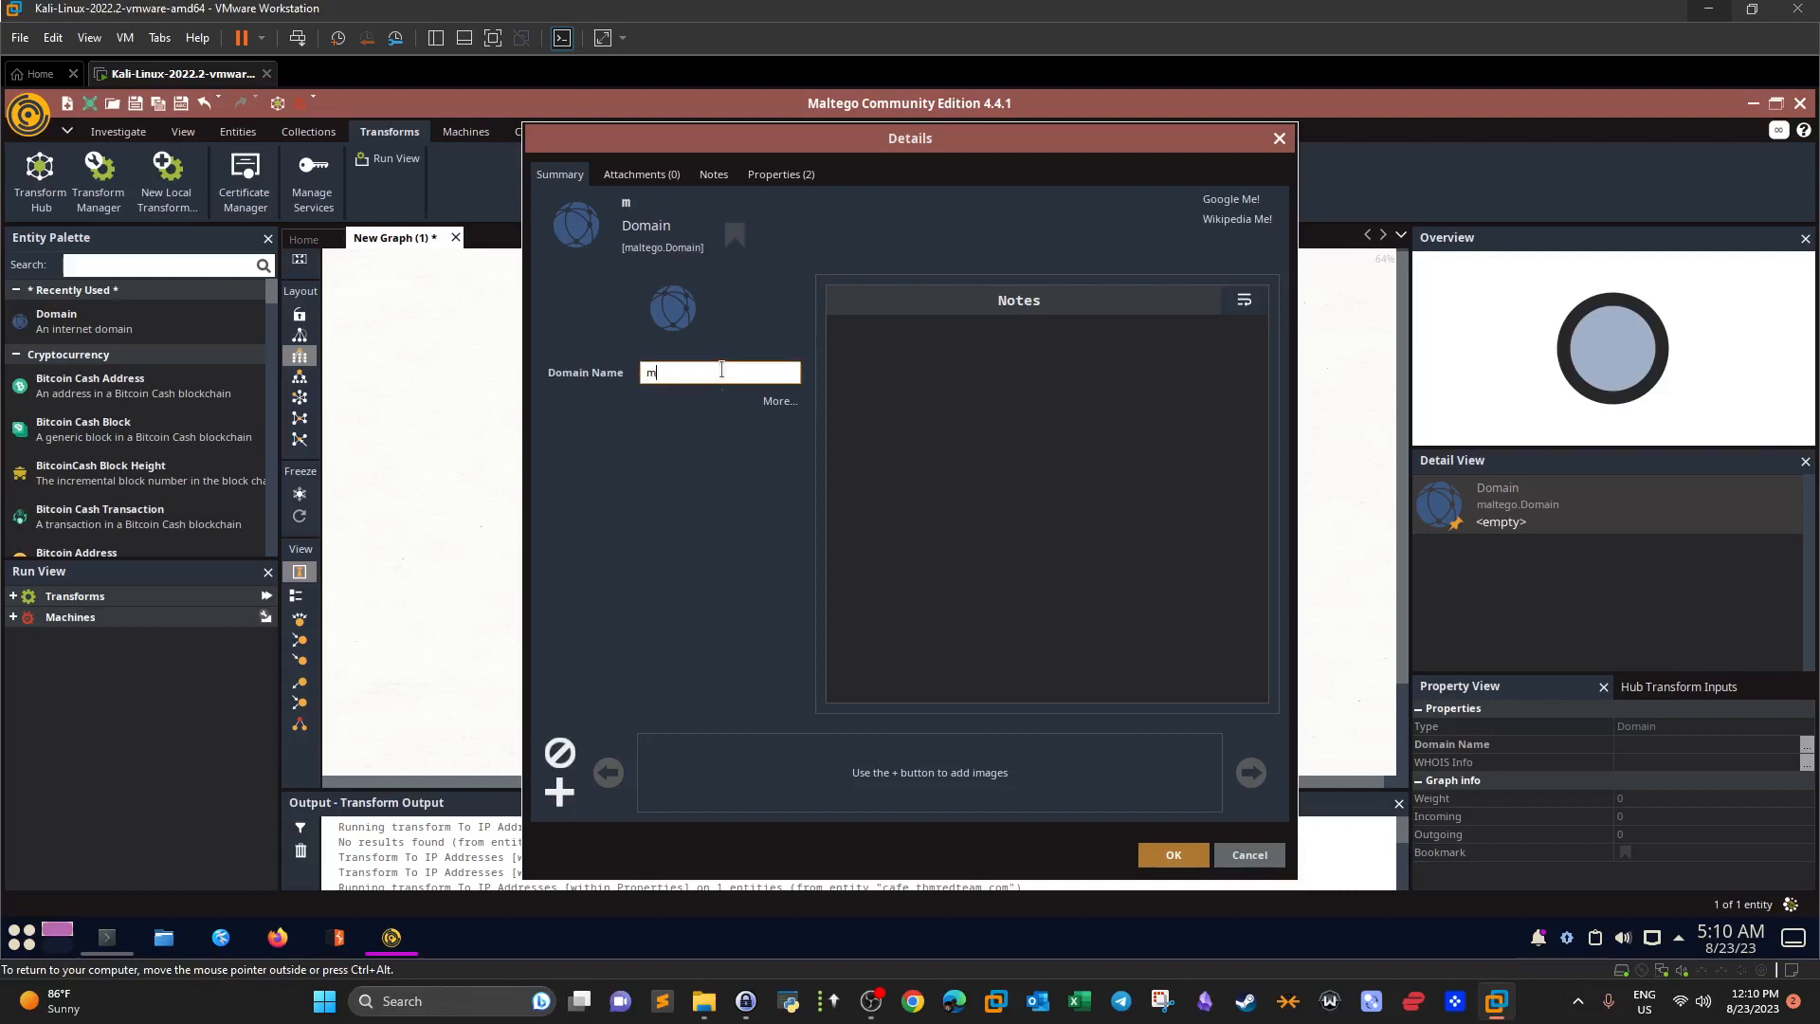
type("otasem-notes.net")
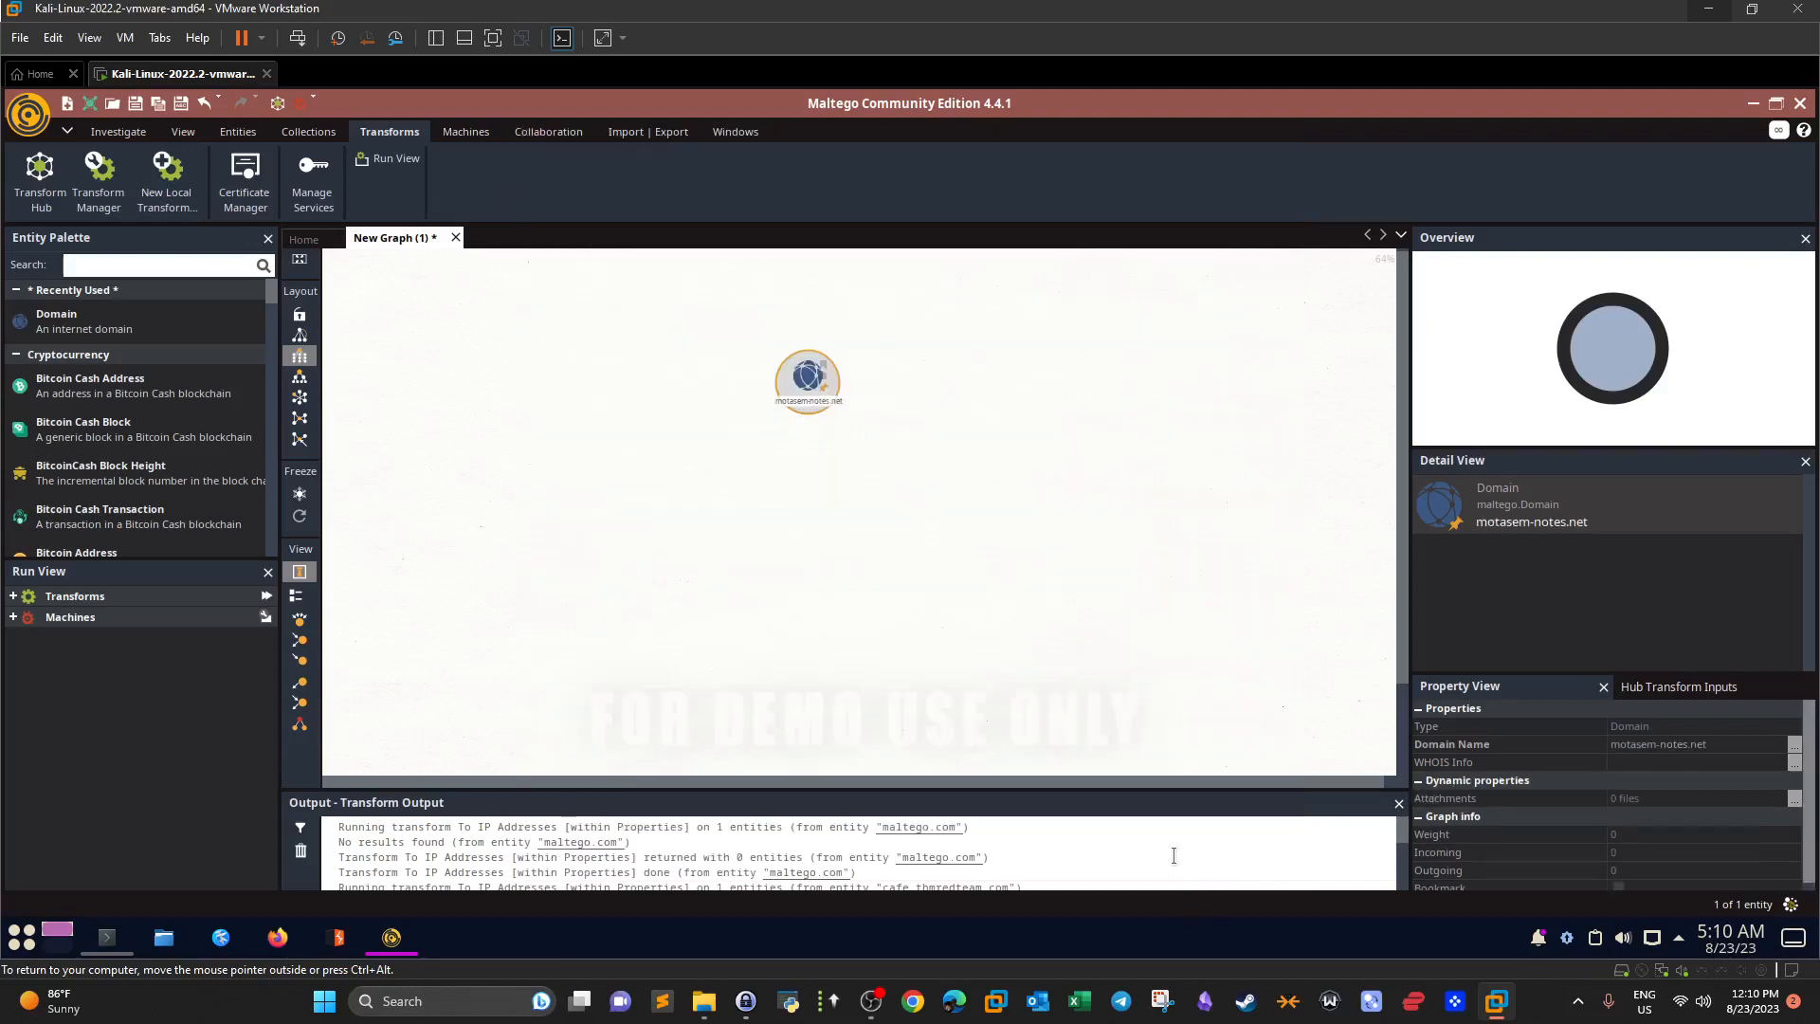
left_click(1175, 858)
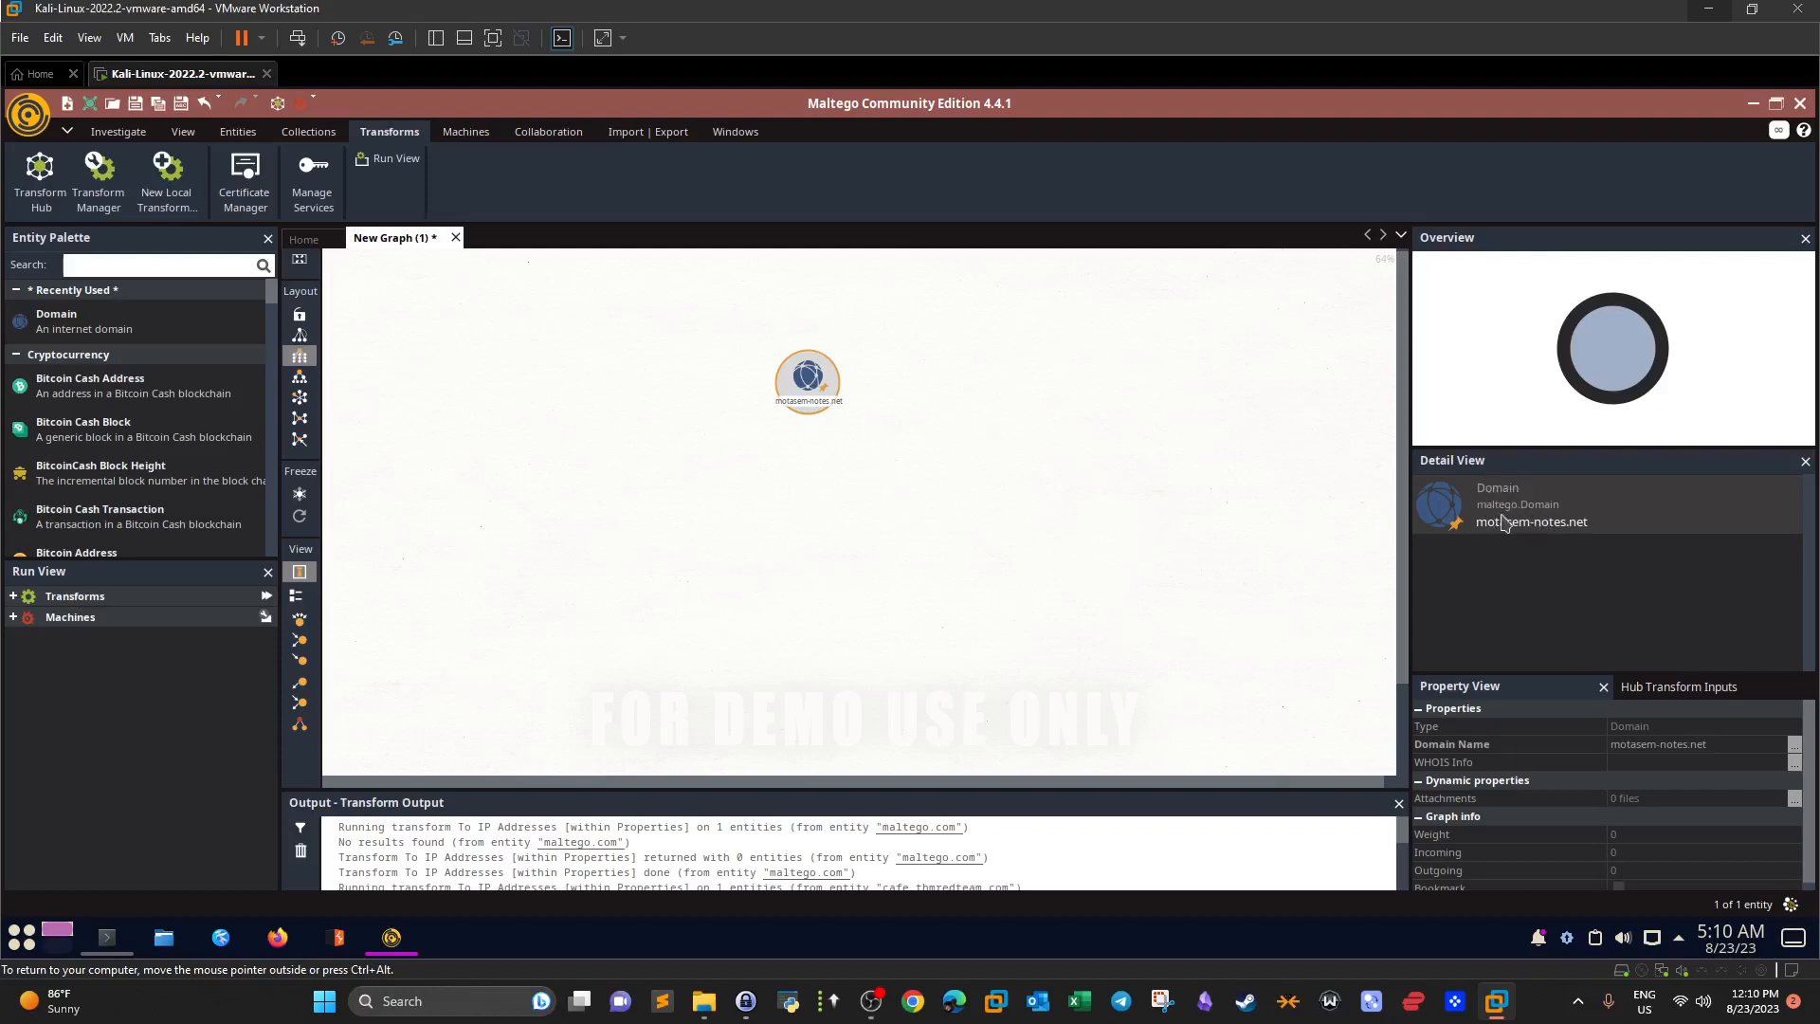
Move the motasem-notes.net node slightly and view all transforms available for it.
left_click_drag(807, 377, 822, 357)
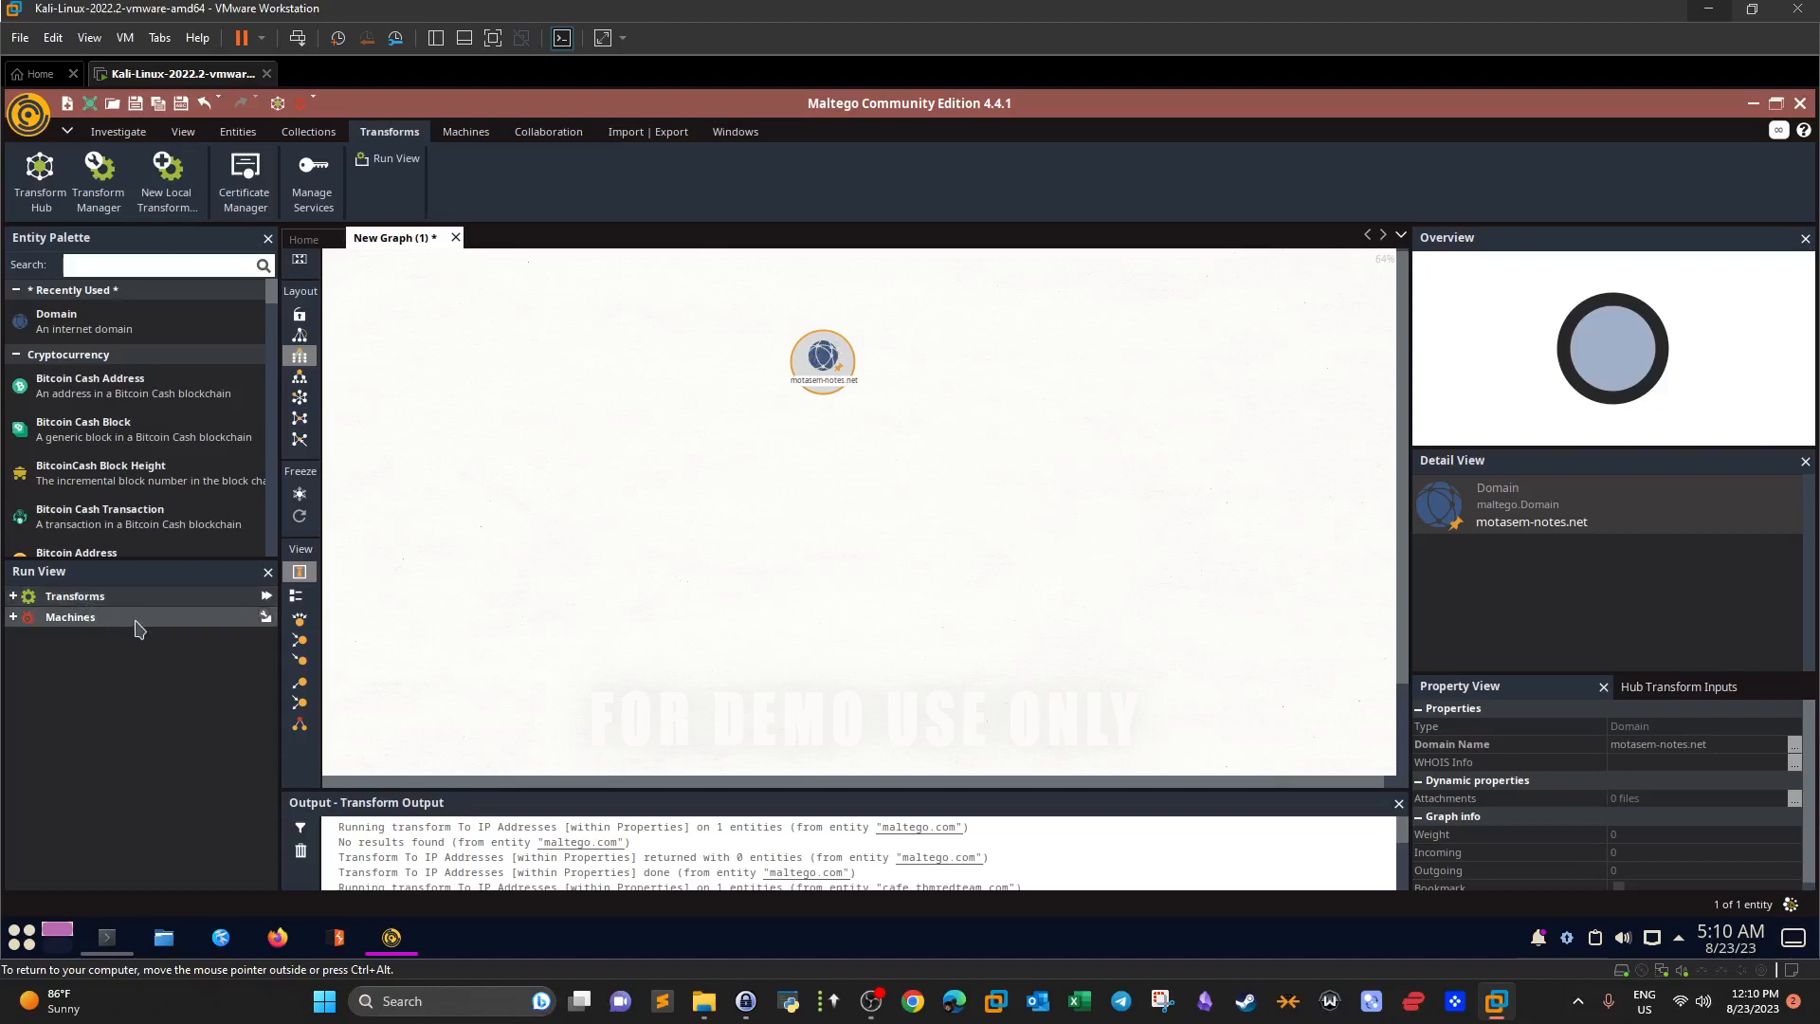
left_click(13, 596)
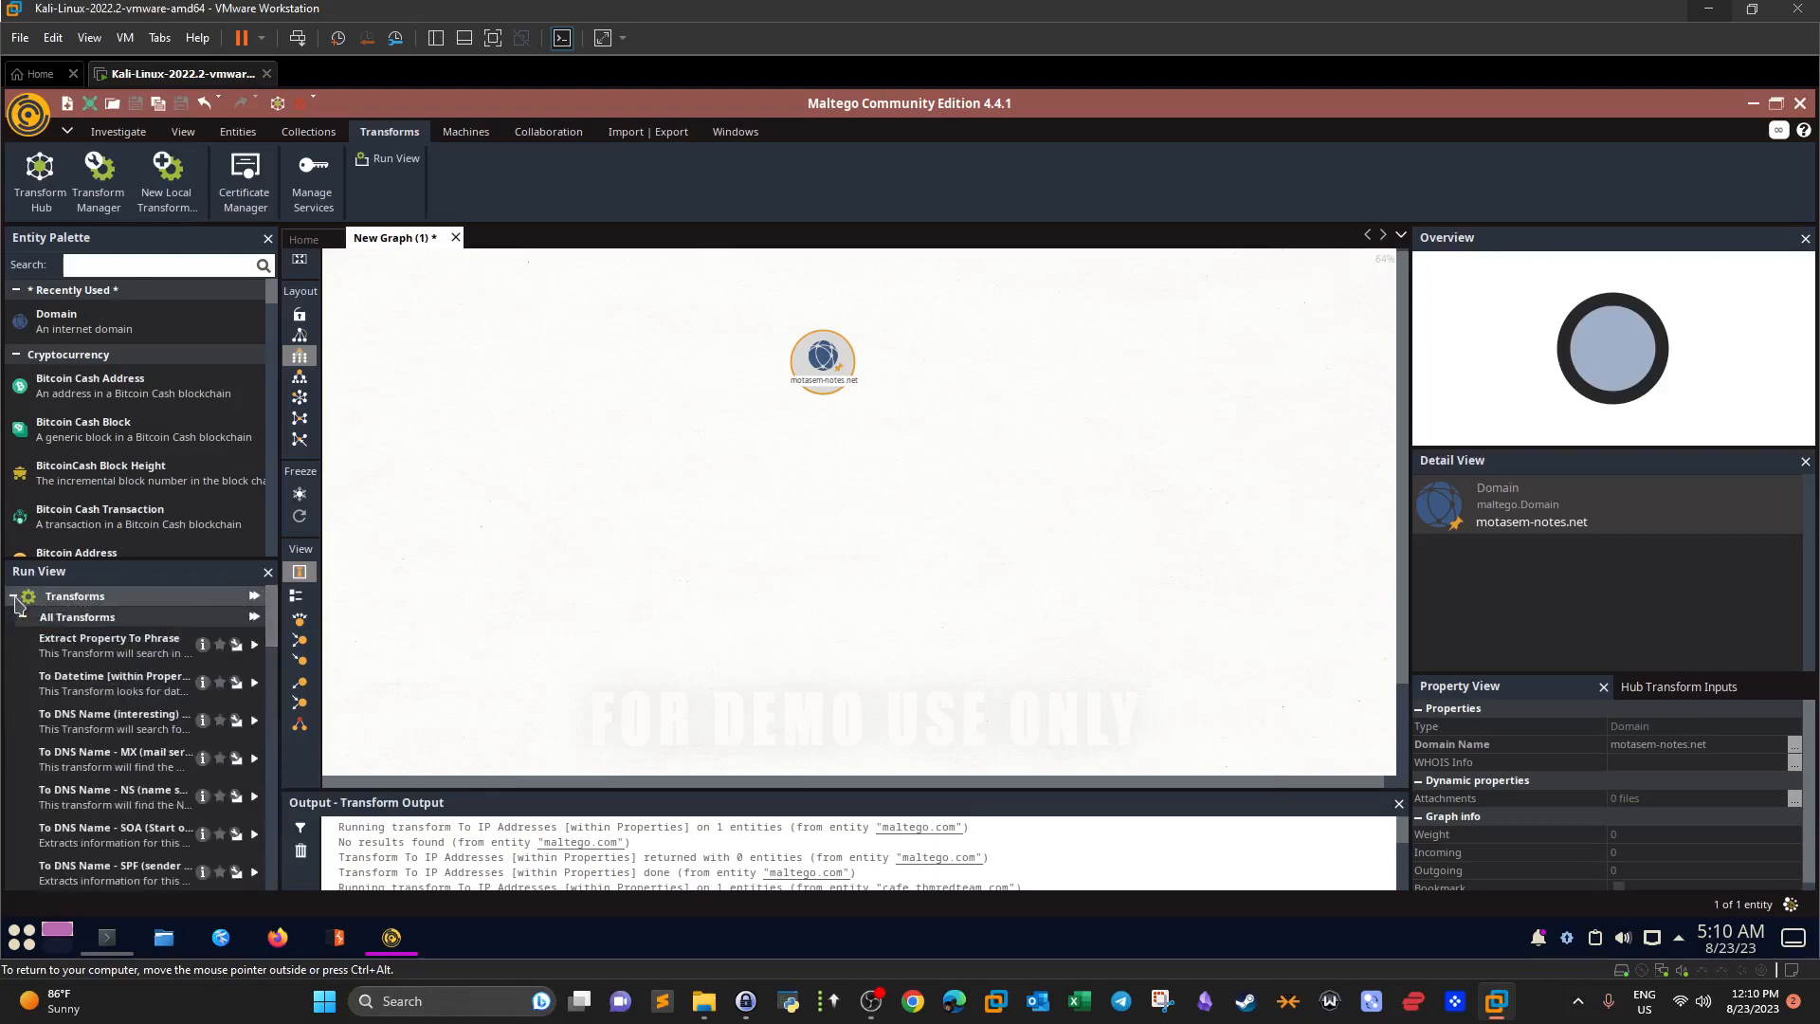
left_click(13, 596)
right_click(827, 360)
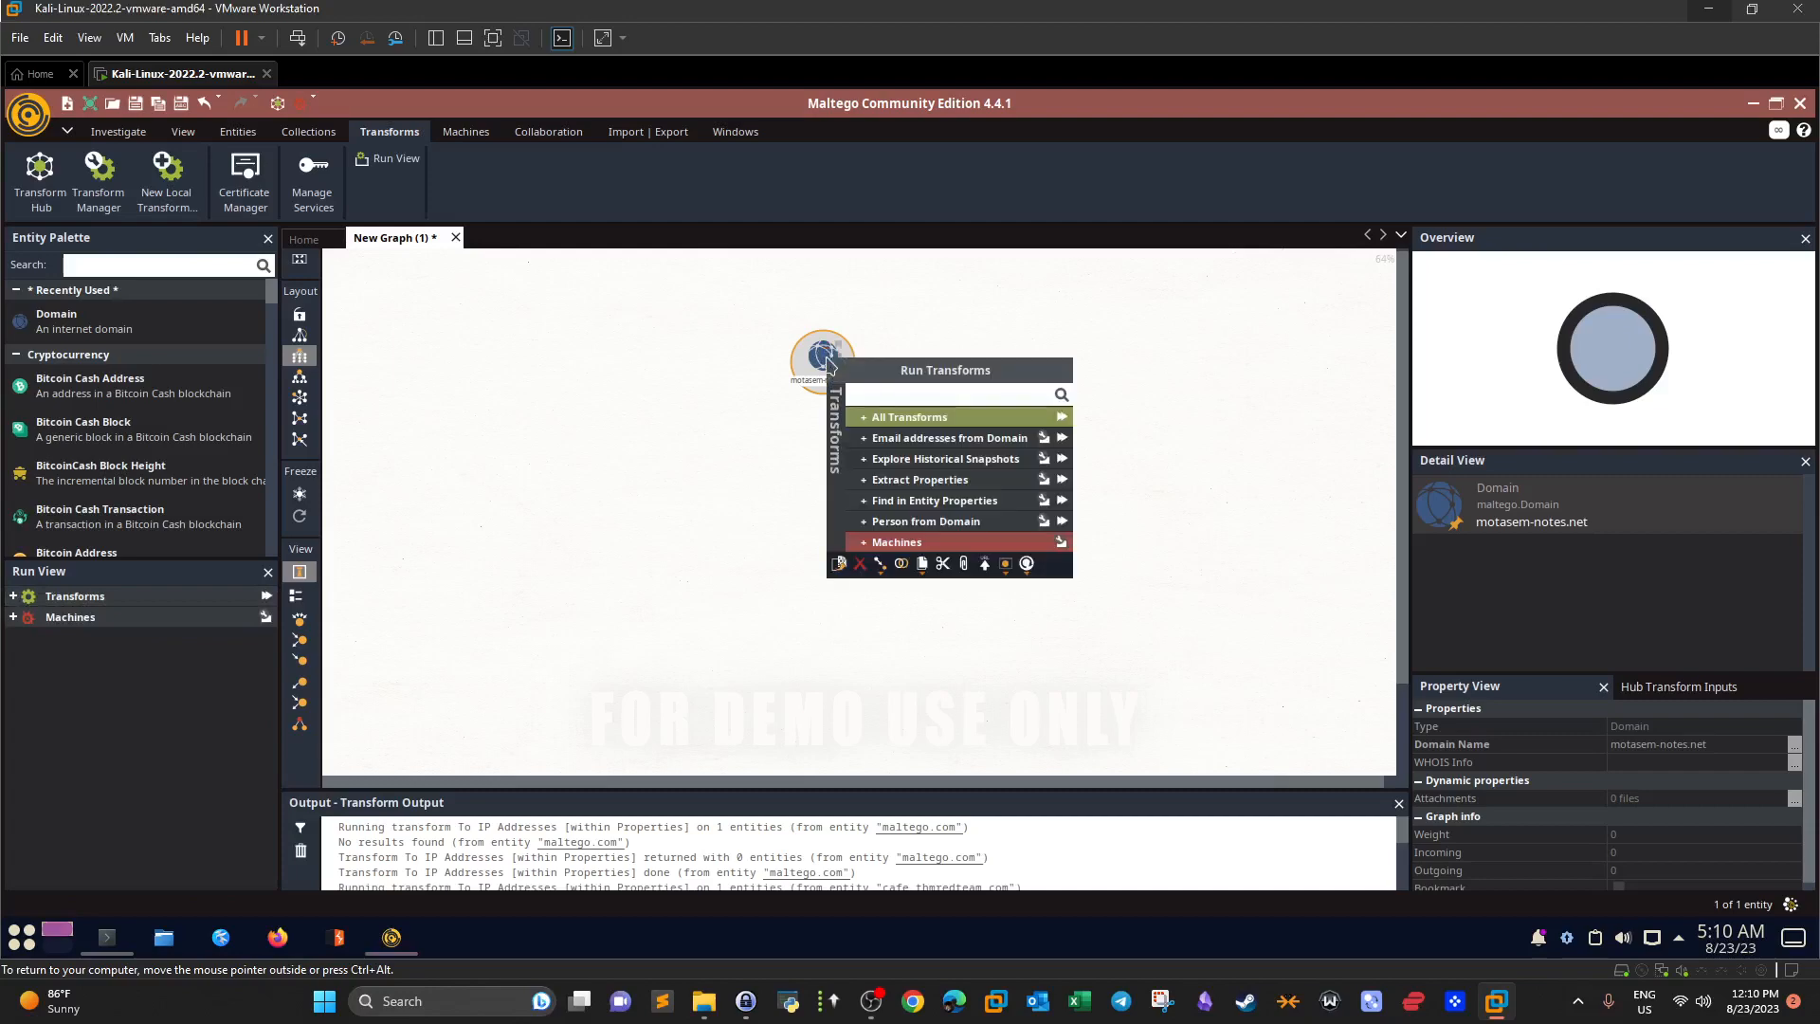
left_click(864, 420)
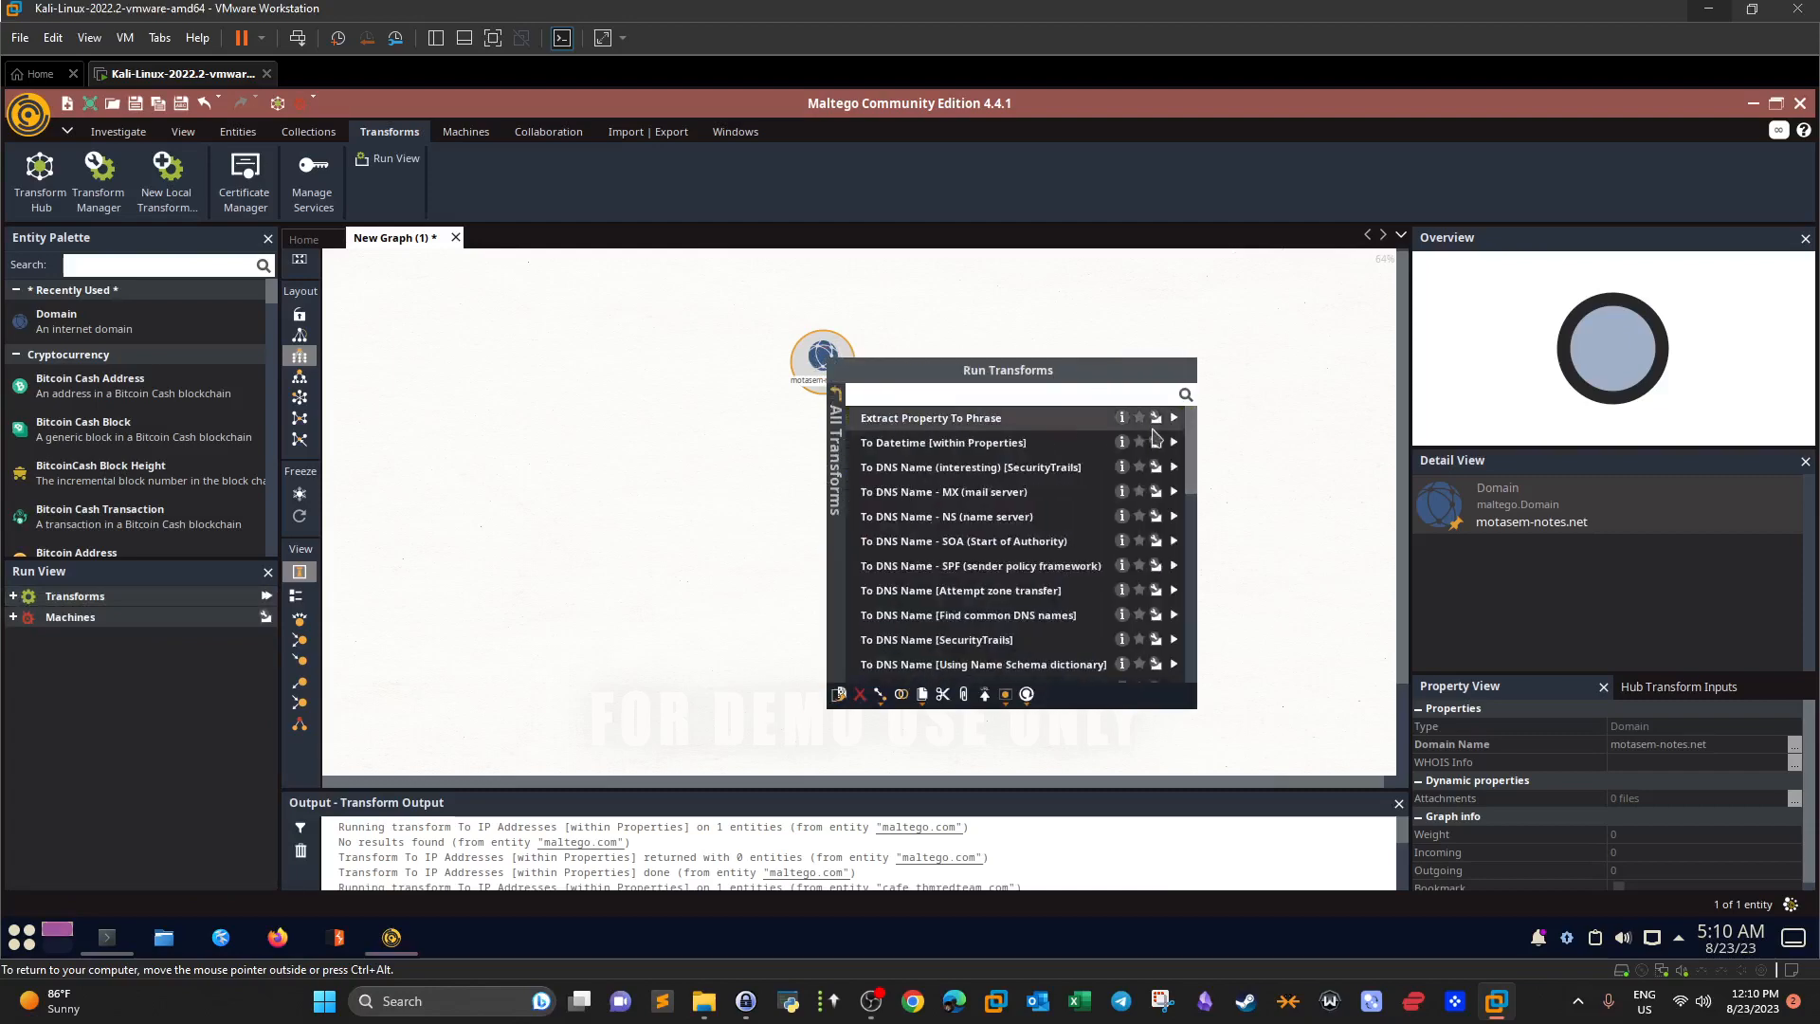
mouse_move(1192, 450)
left_mouse_down()
mouse_move(1192, 611)
mouse_move(1197, 433)
left_mouse_up()
left_click(1259, 423)
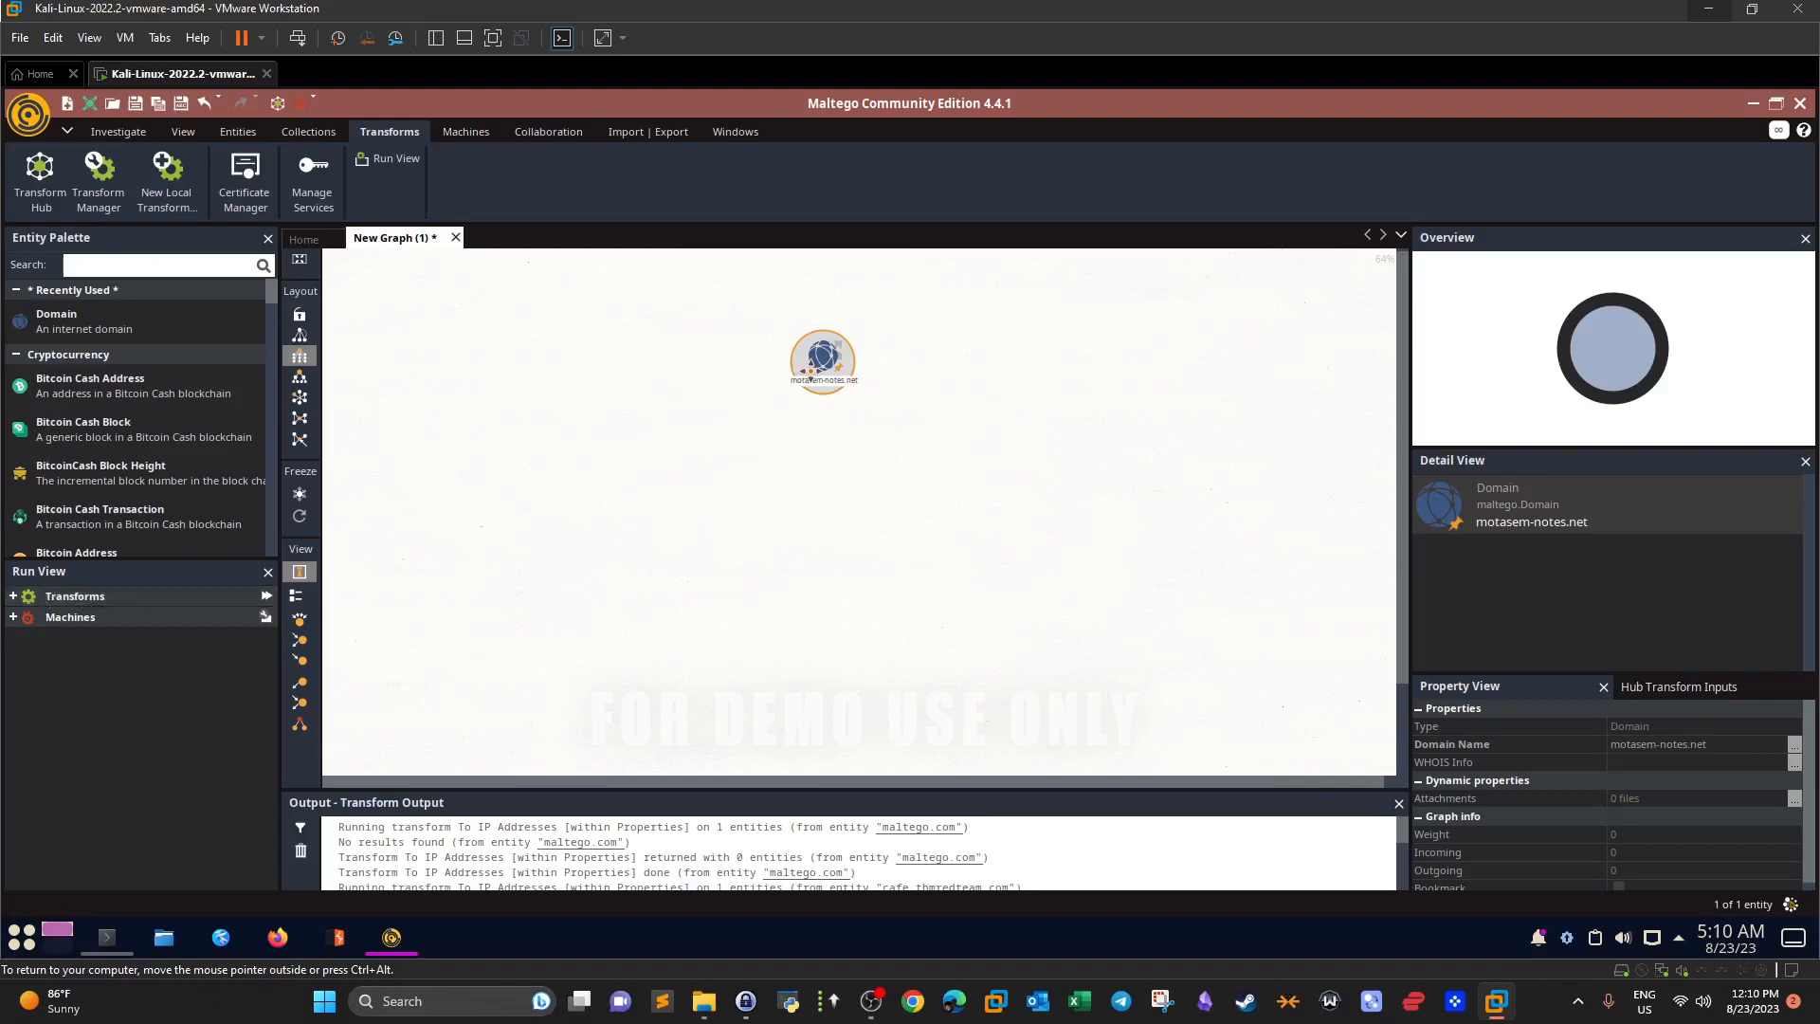
List the individual transforms in Run View and open help for Extract Property To Phrase.
left_click(15, 596)
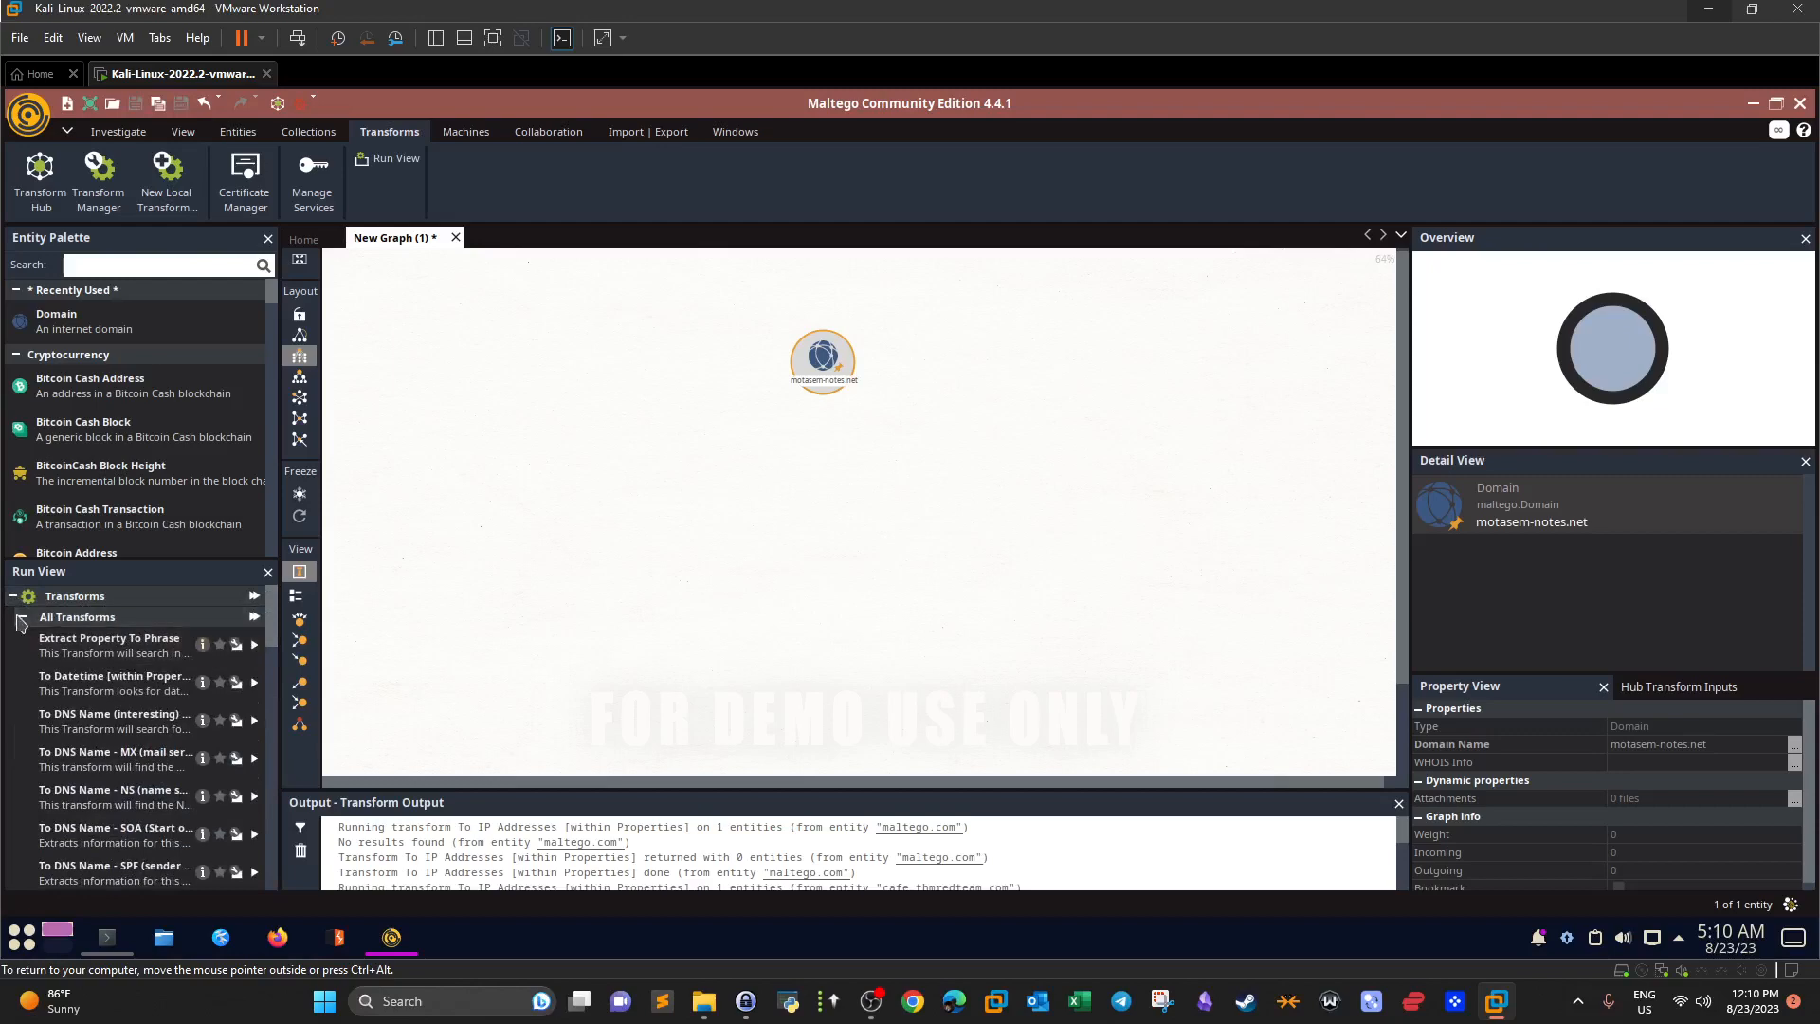
left_click(21, 619)
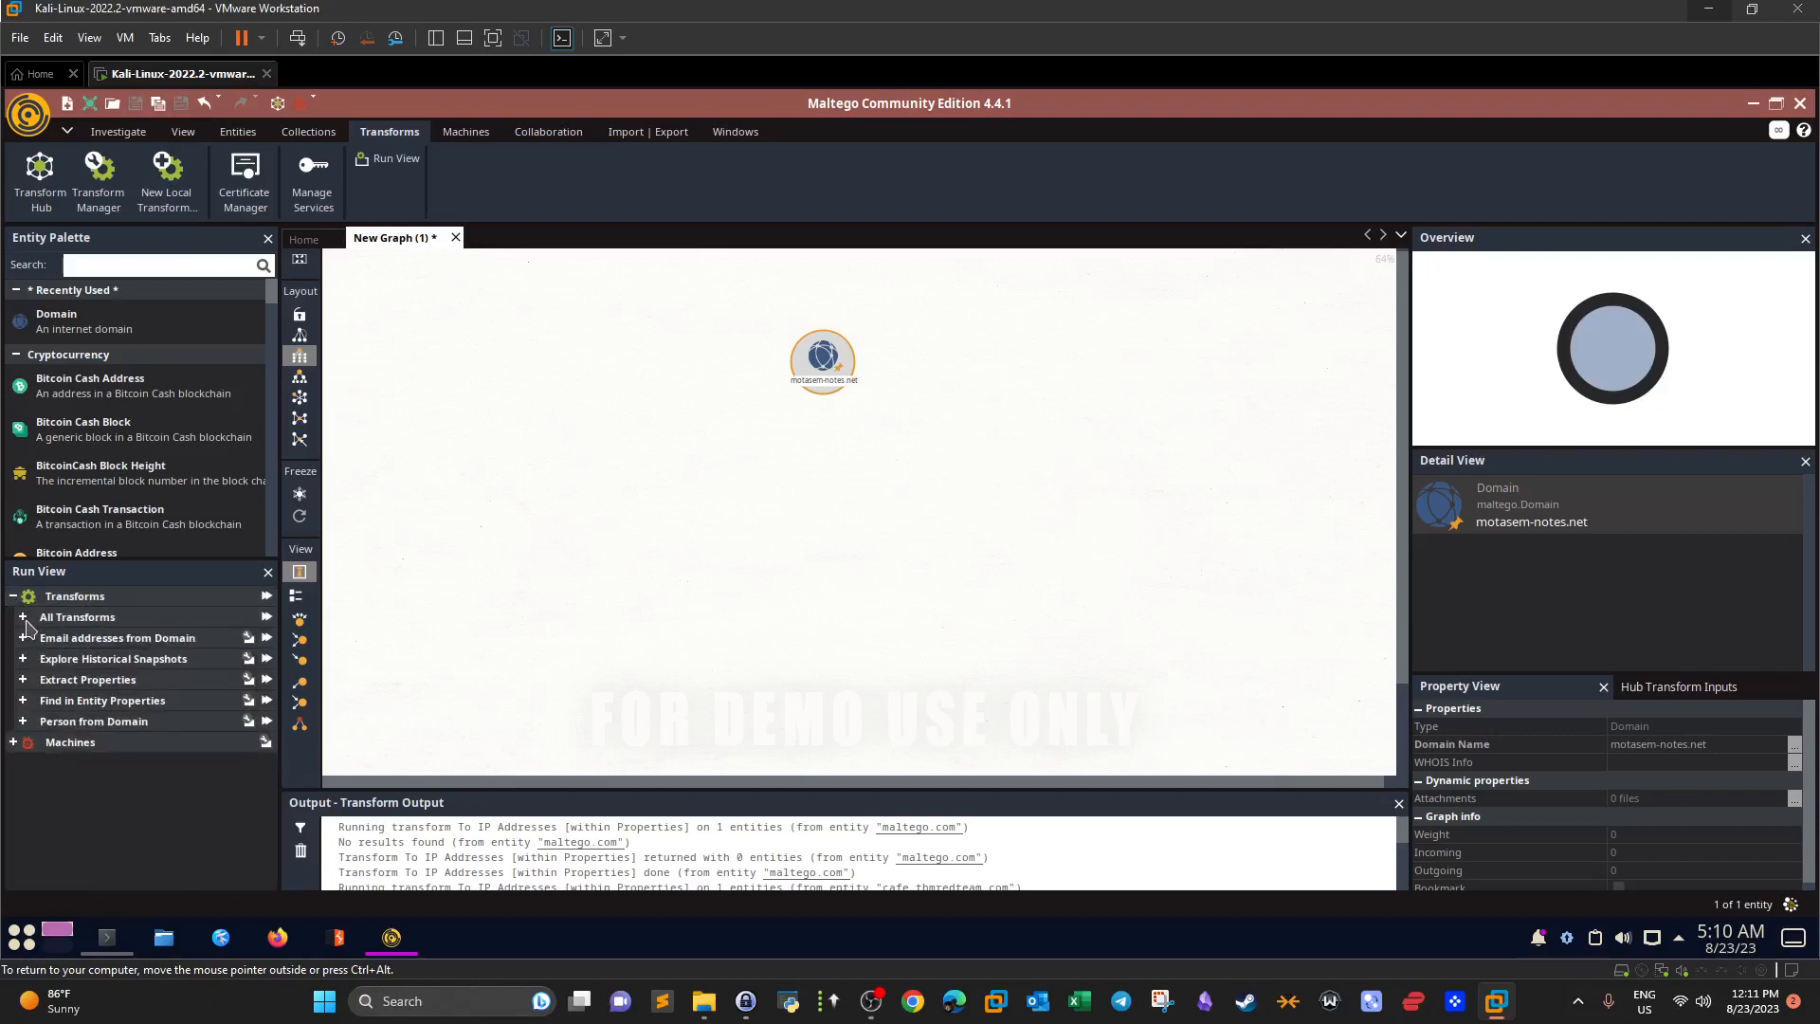
left_click(23, 618)
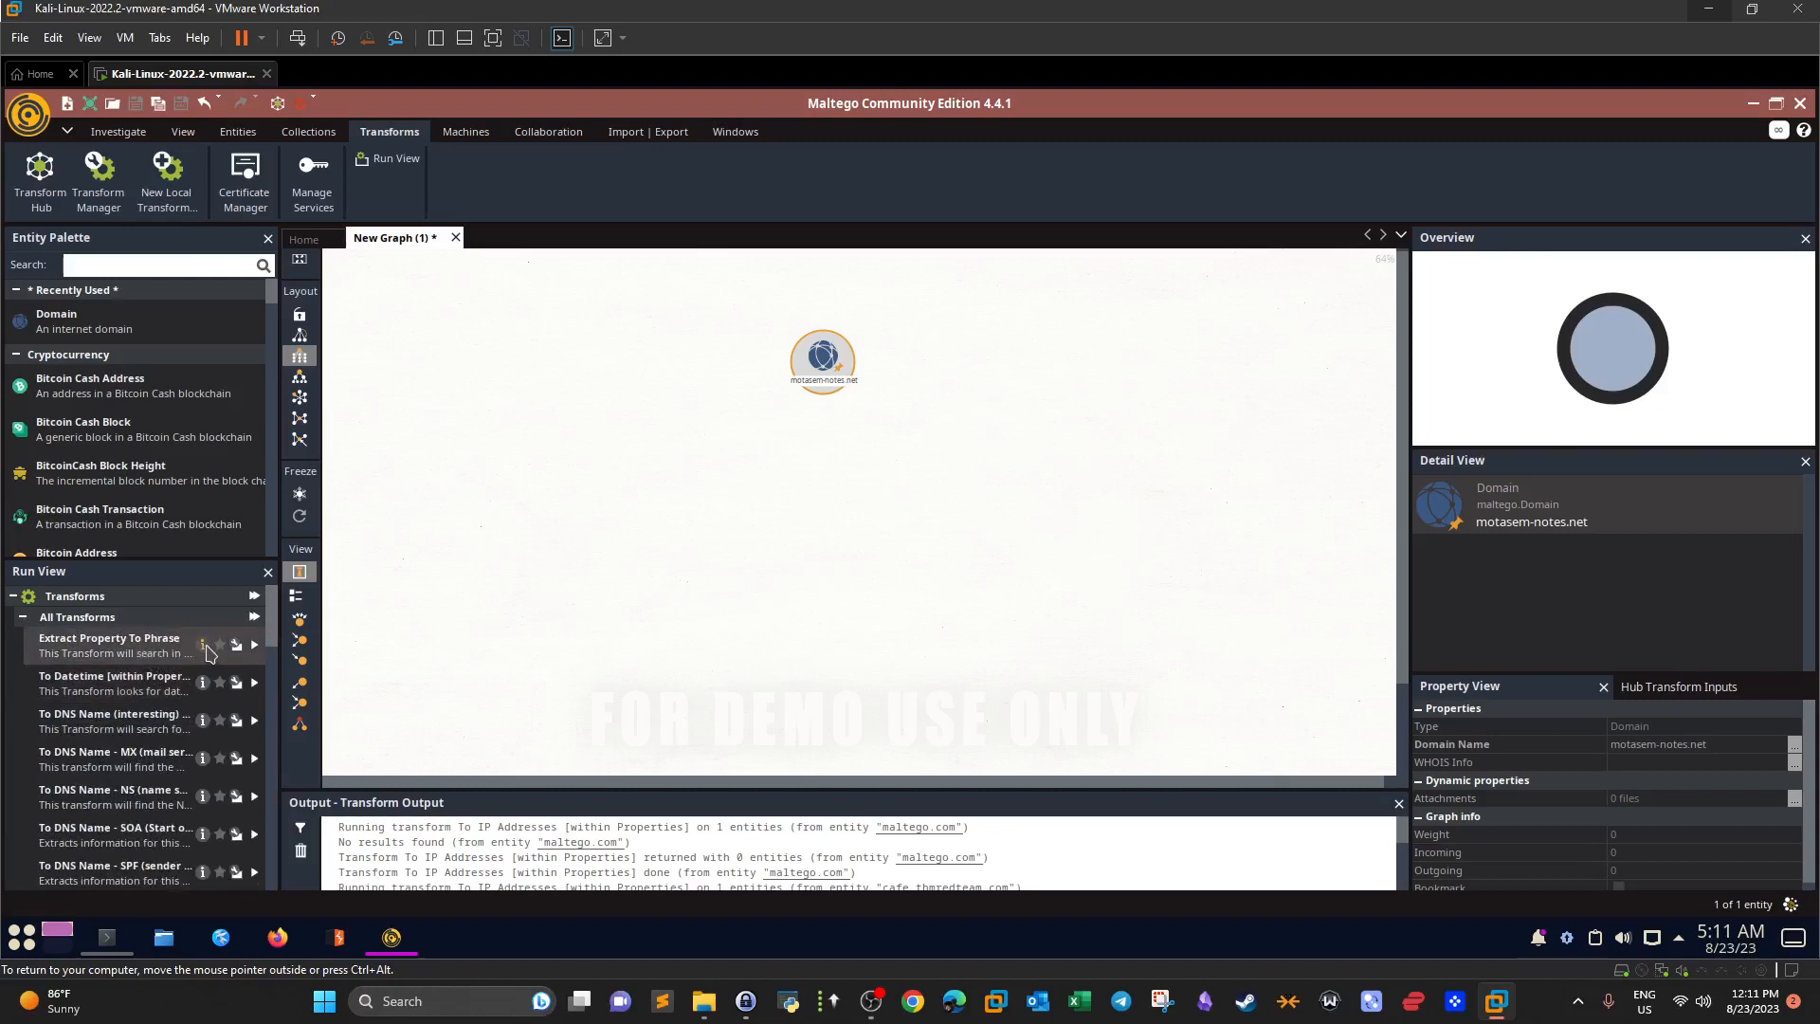
left_click(205, 646)
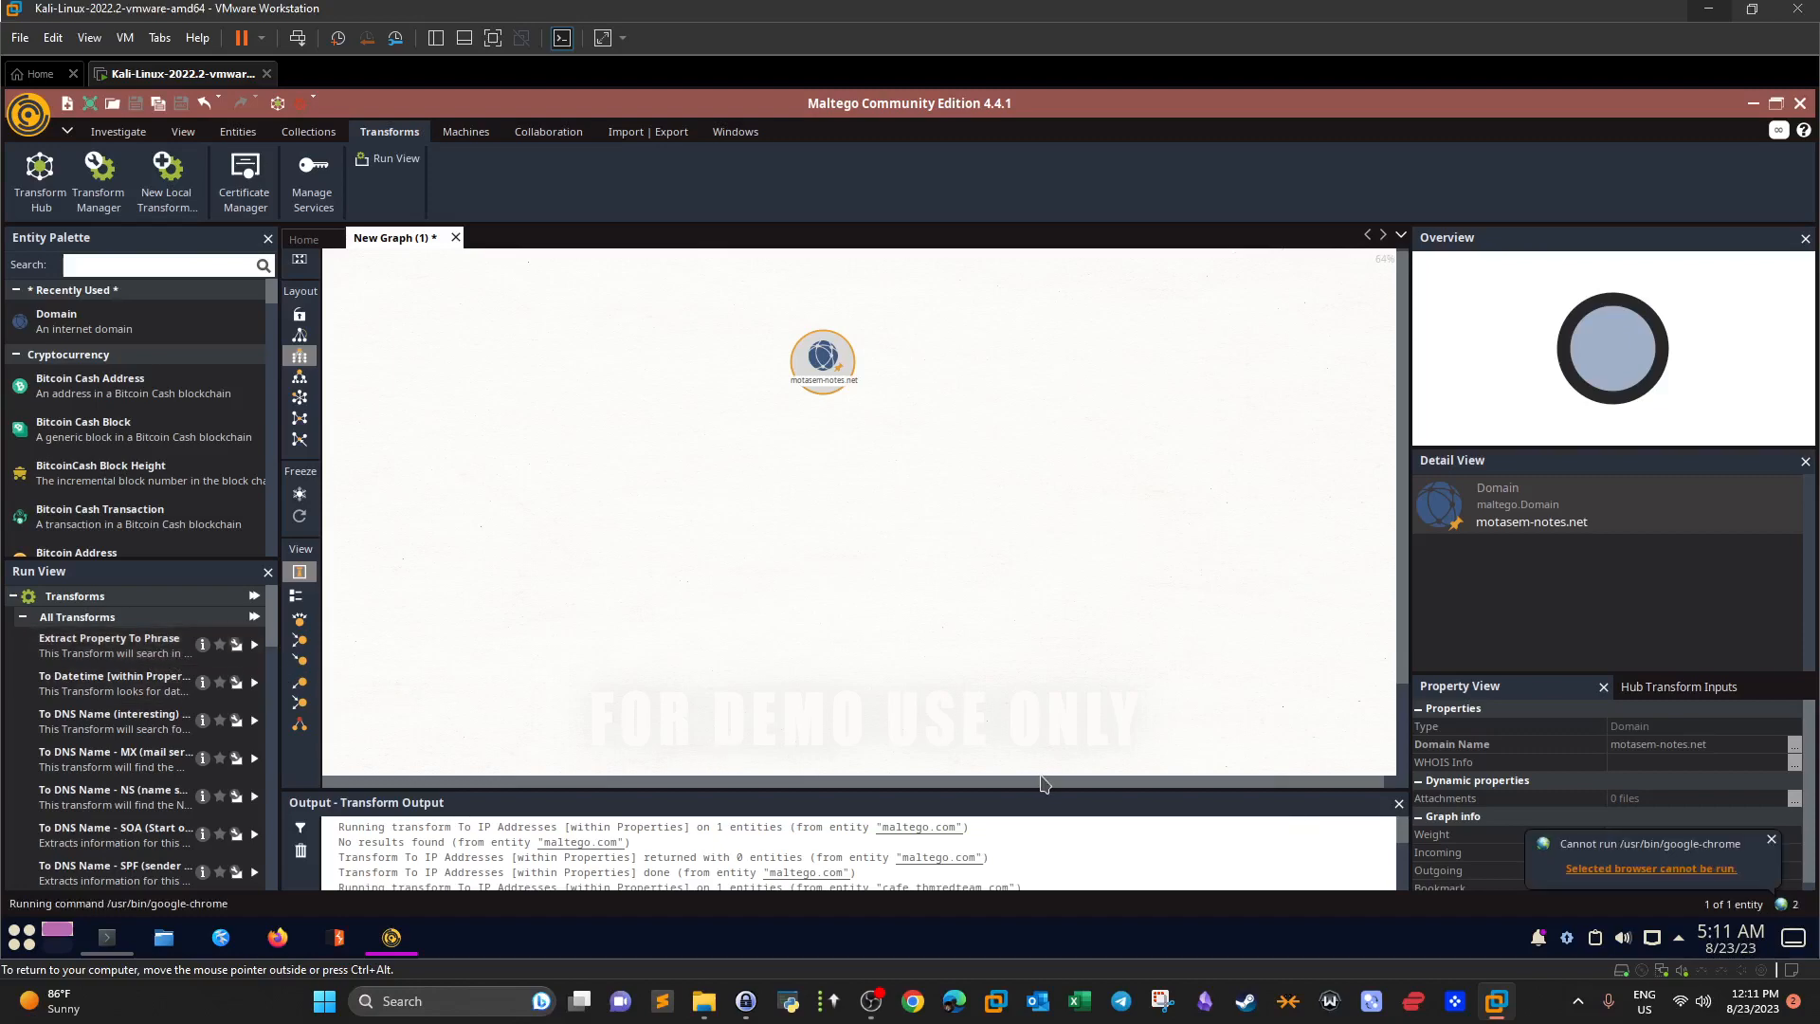
Change Maltego's web browser setting to <Default System Browser> so transform help opens.
left_click(1770, 840)
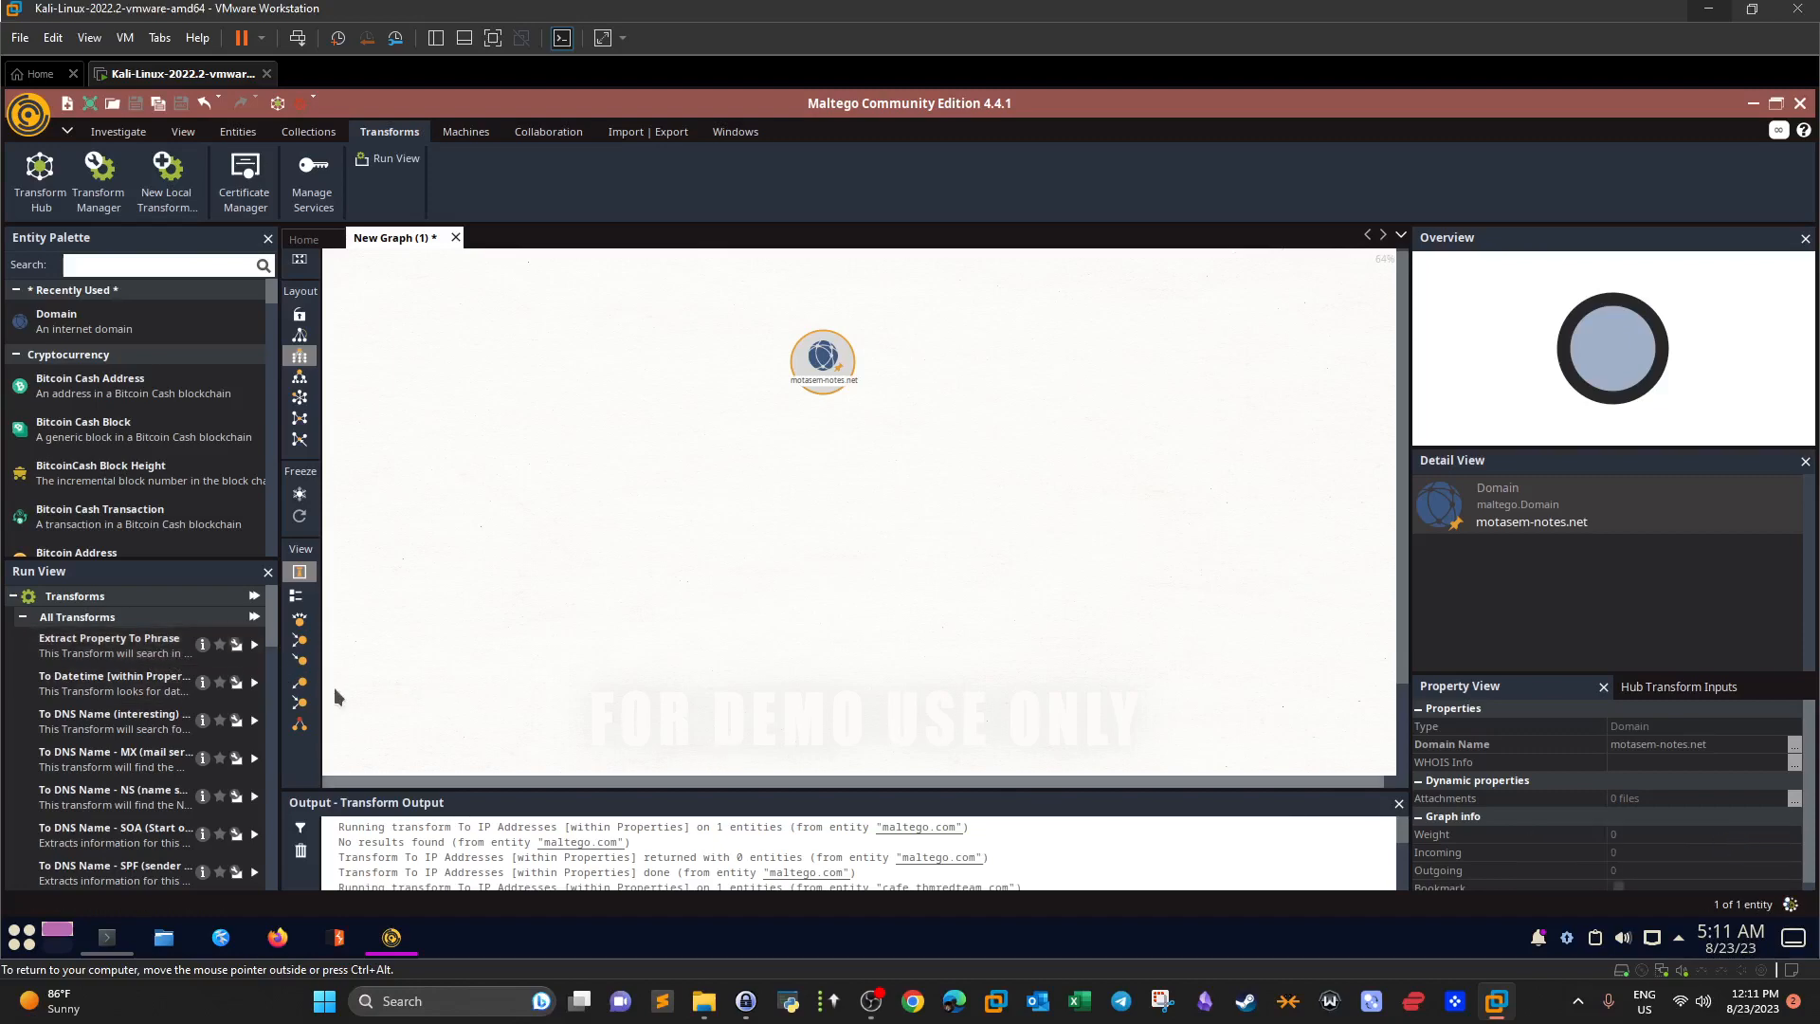
left_click(205, 684)
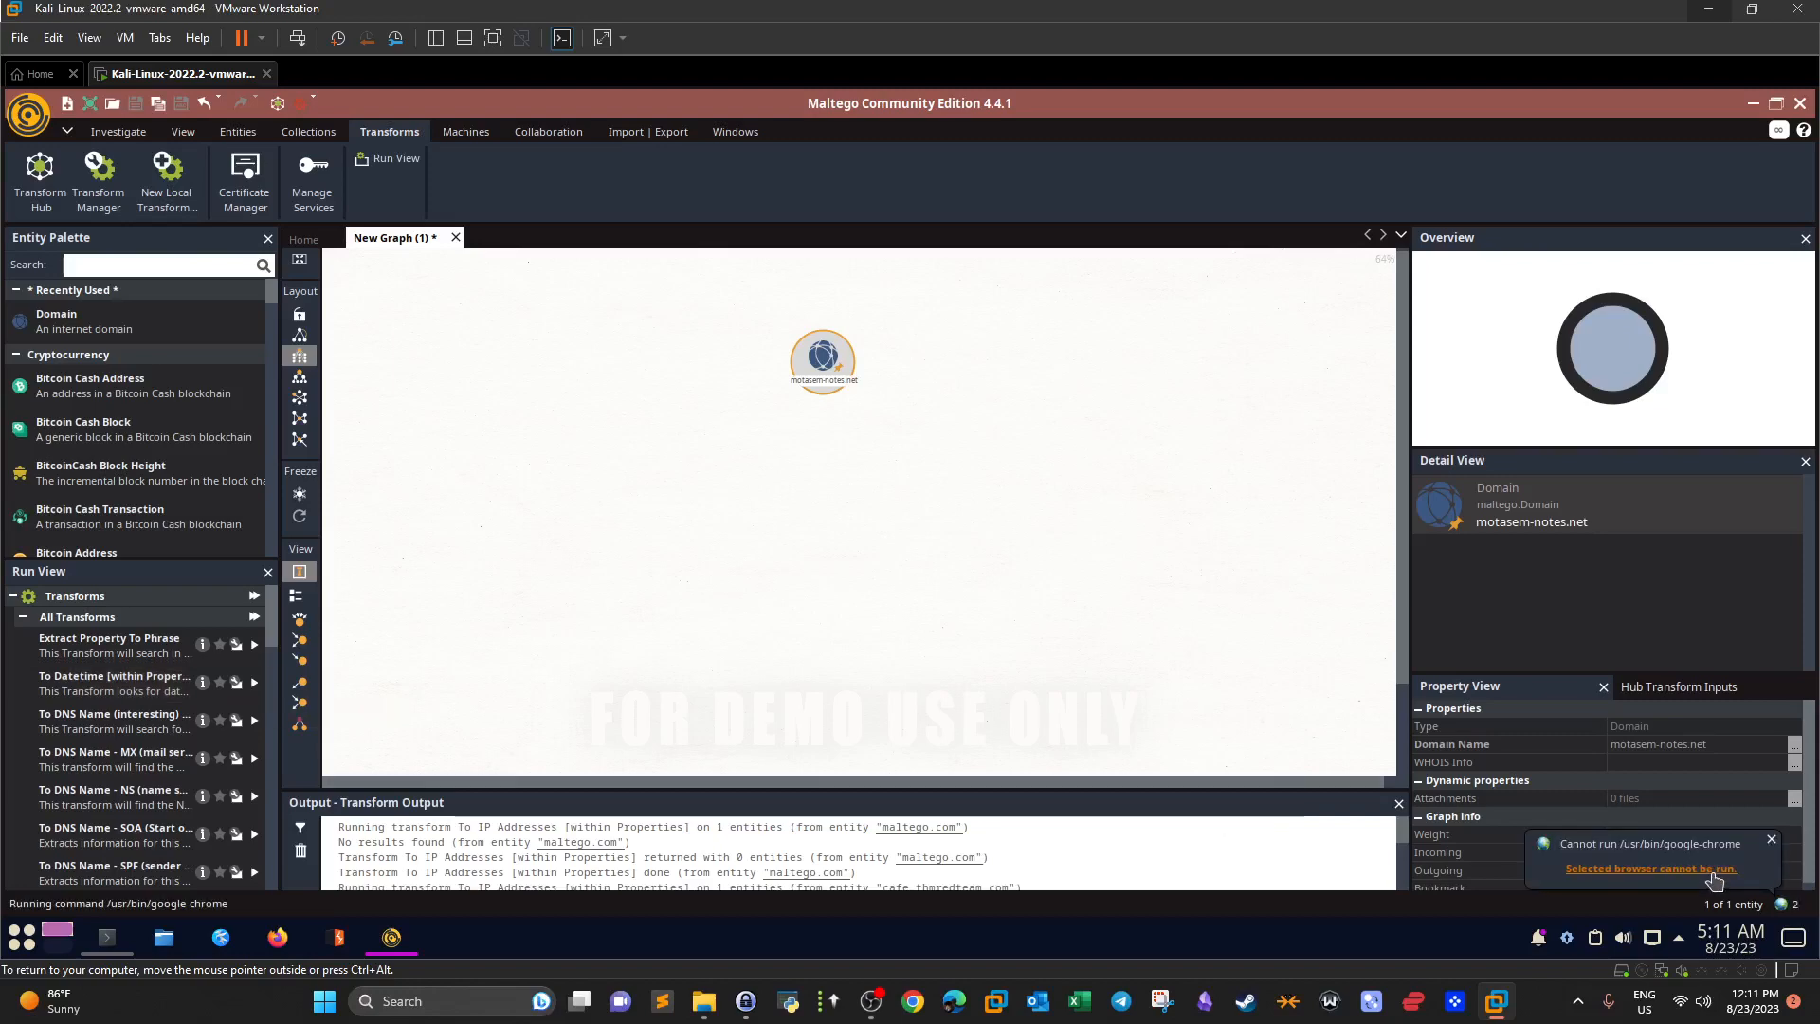
left_click(1711, 874)
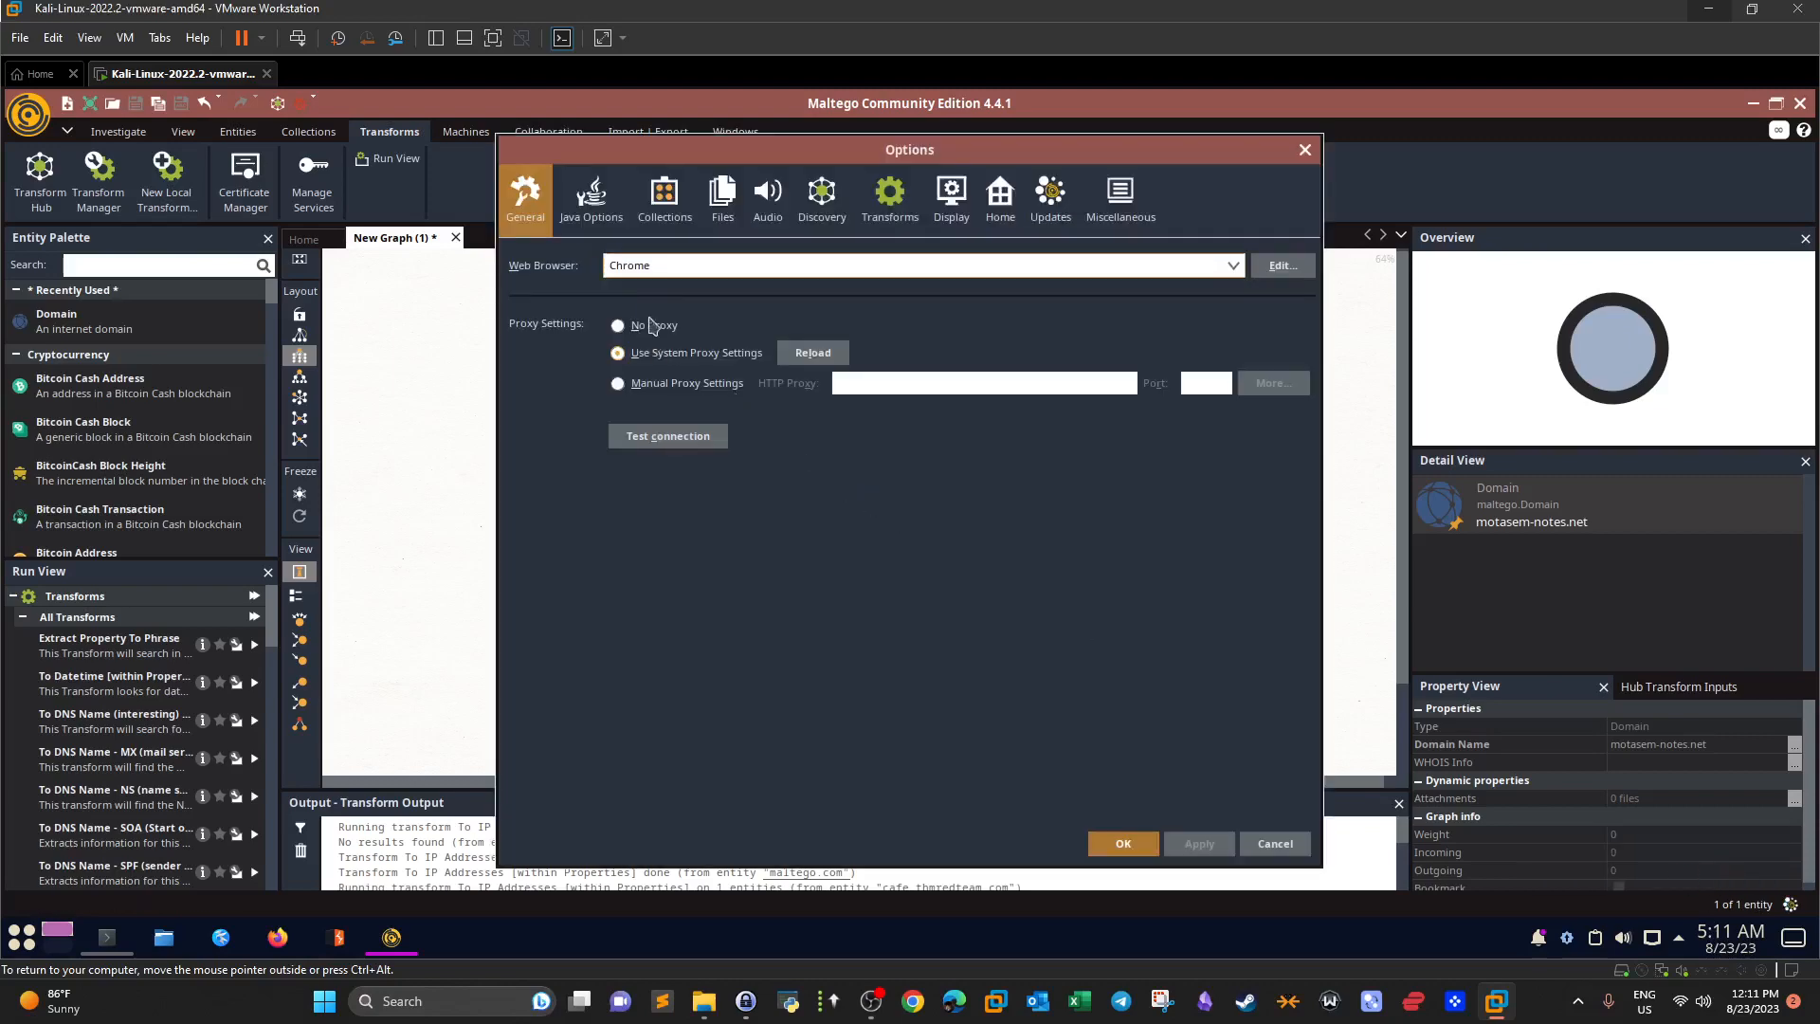
left_click(654, 271)
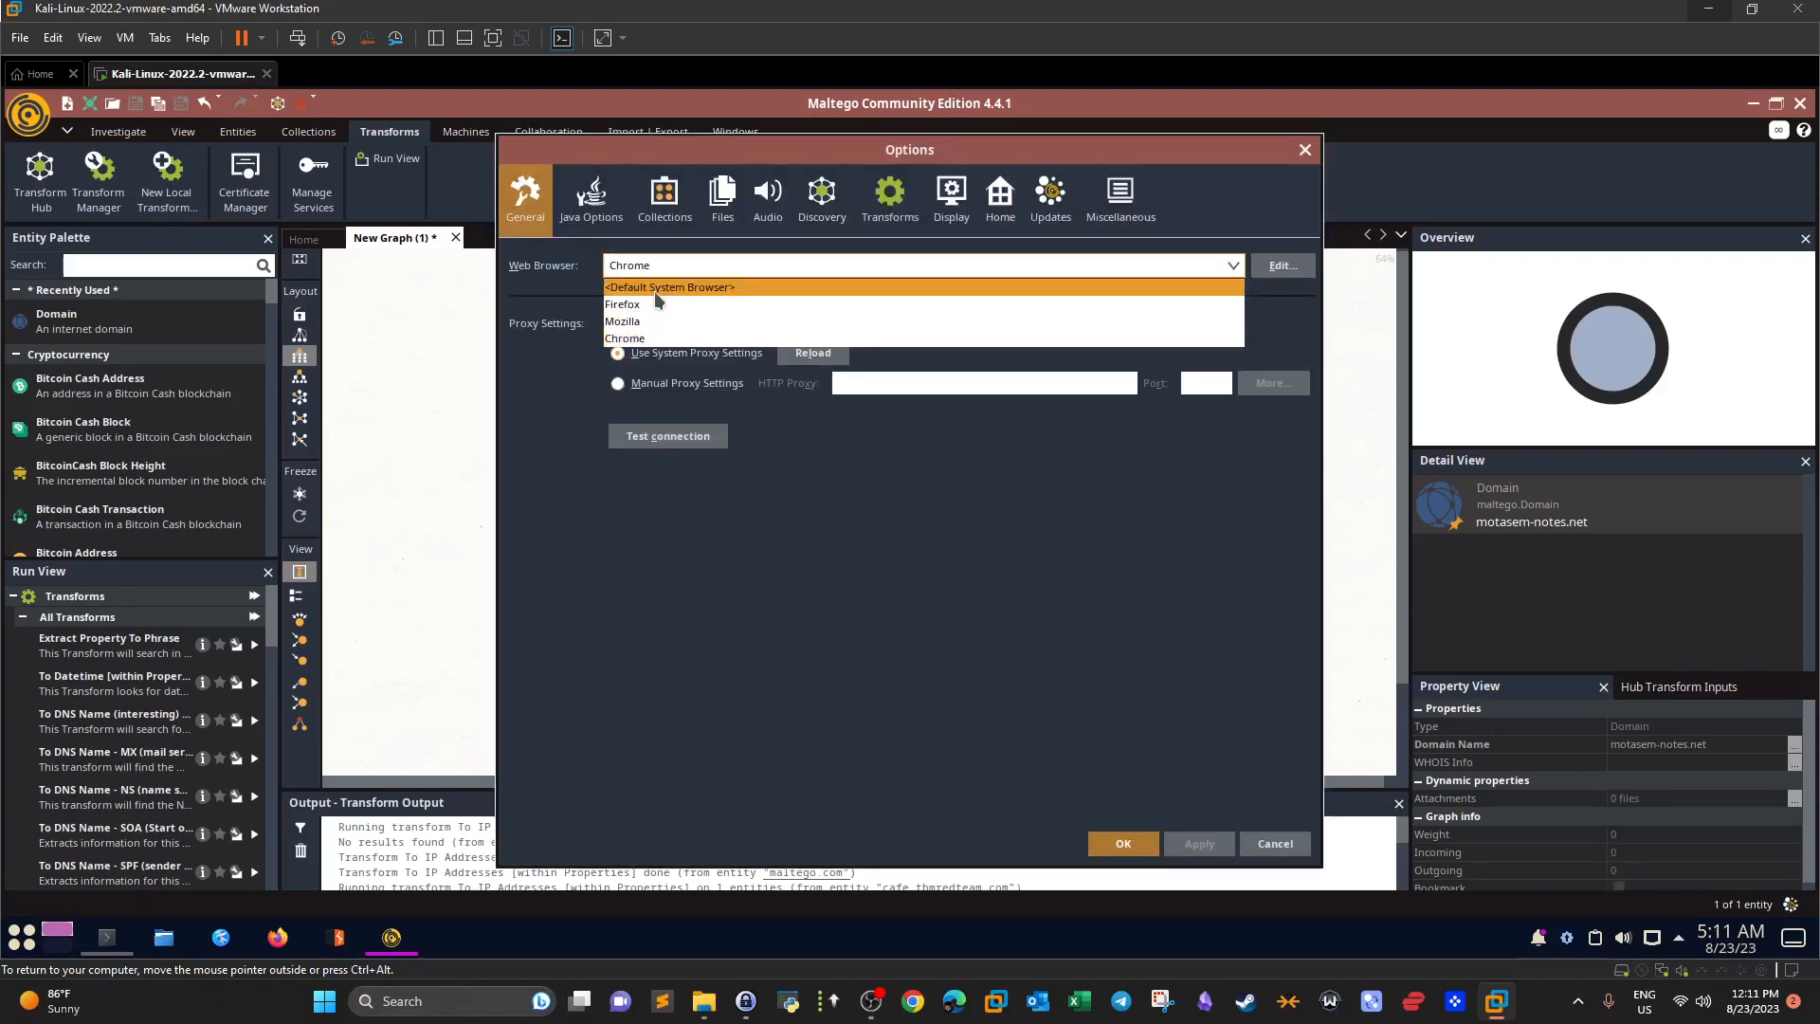
left_click(654, 287)
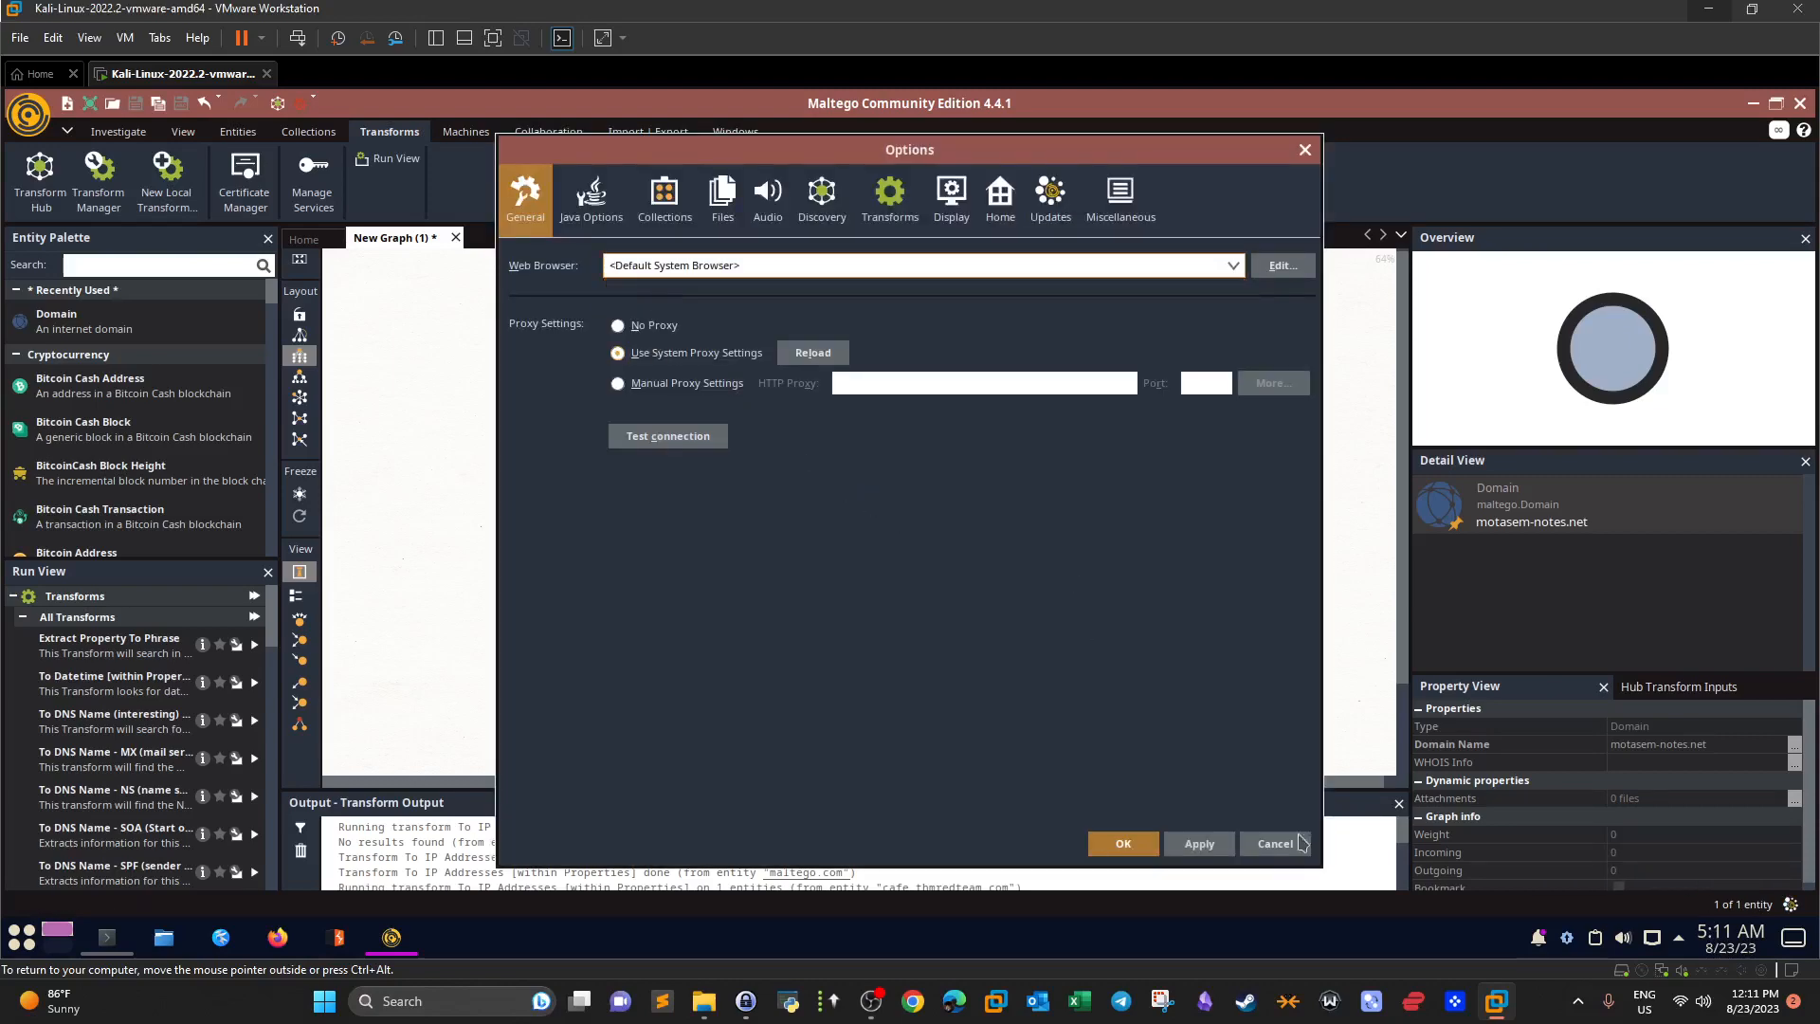
left_click(1132, 849)
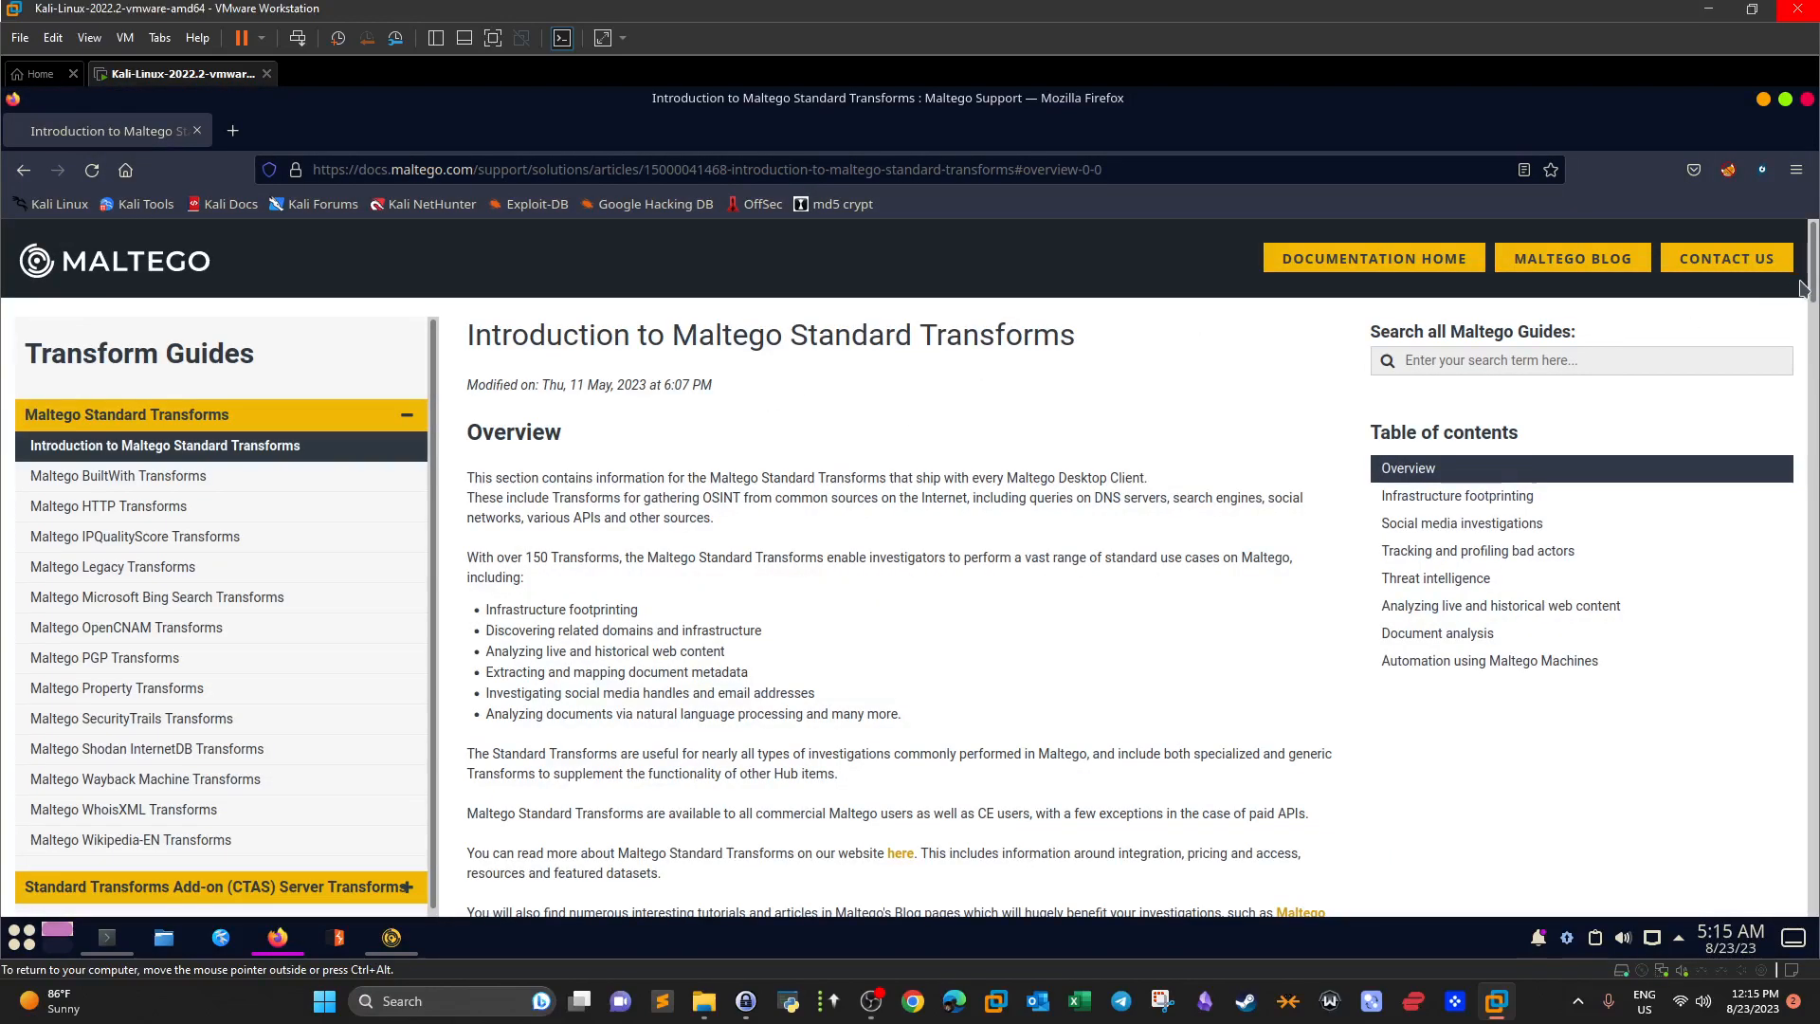
Browse the Standard Transforms and Transform Hub Items sections of the Maltego Docs, then return to Maltego.
left_click(393, 417)
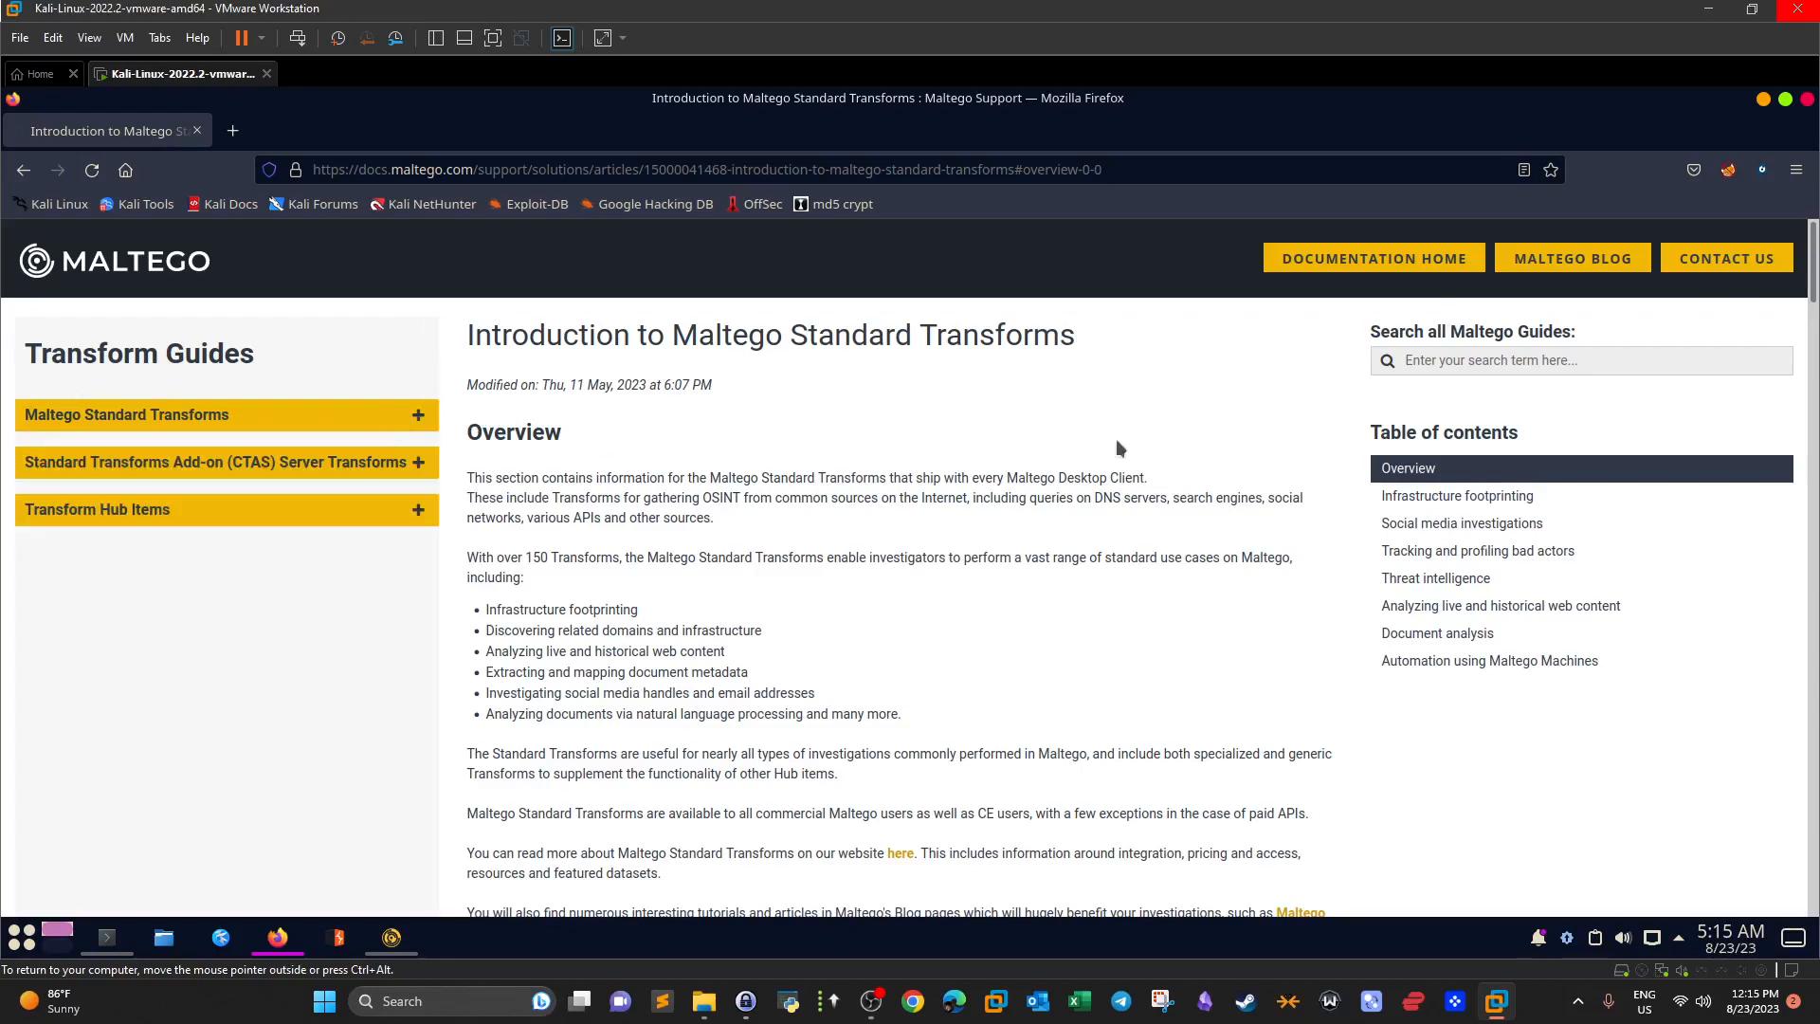
left_click(351, 511)
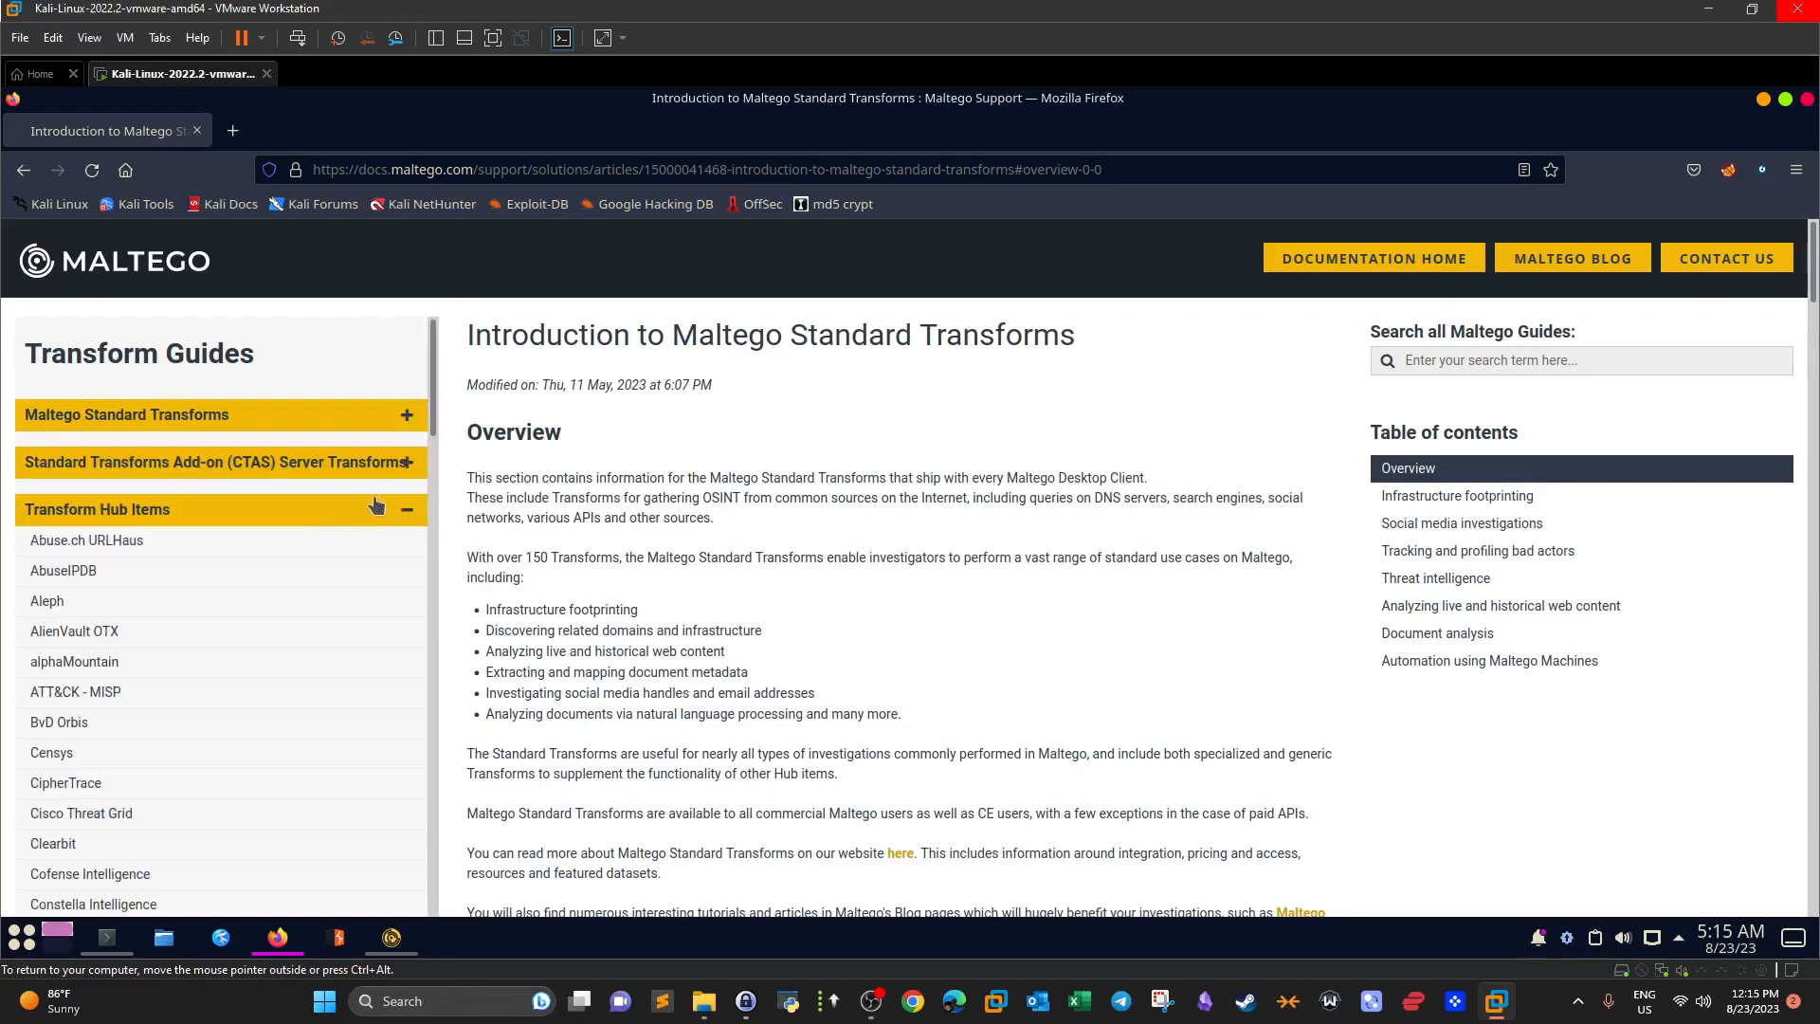
left_click(407, 417)
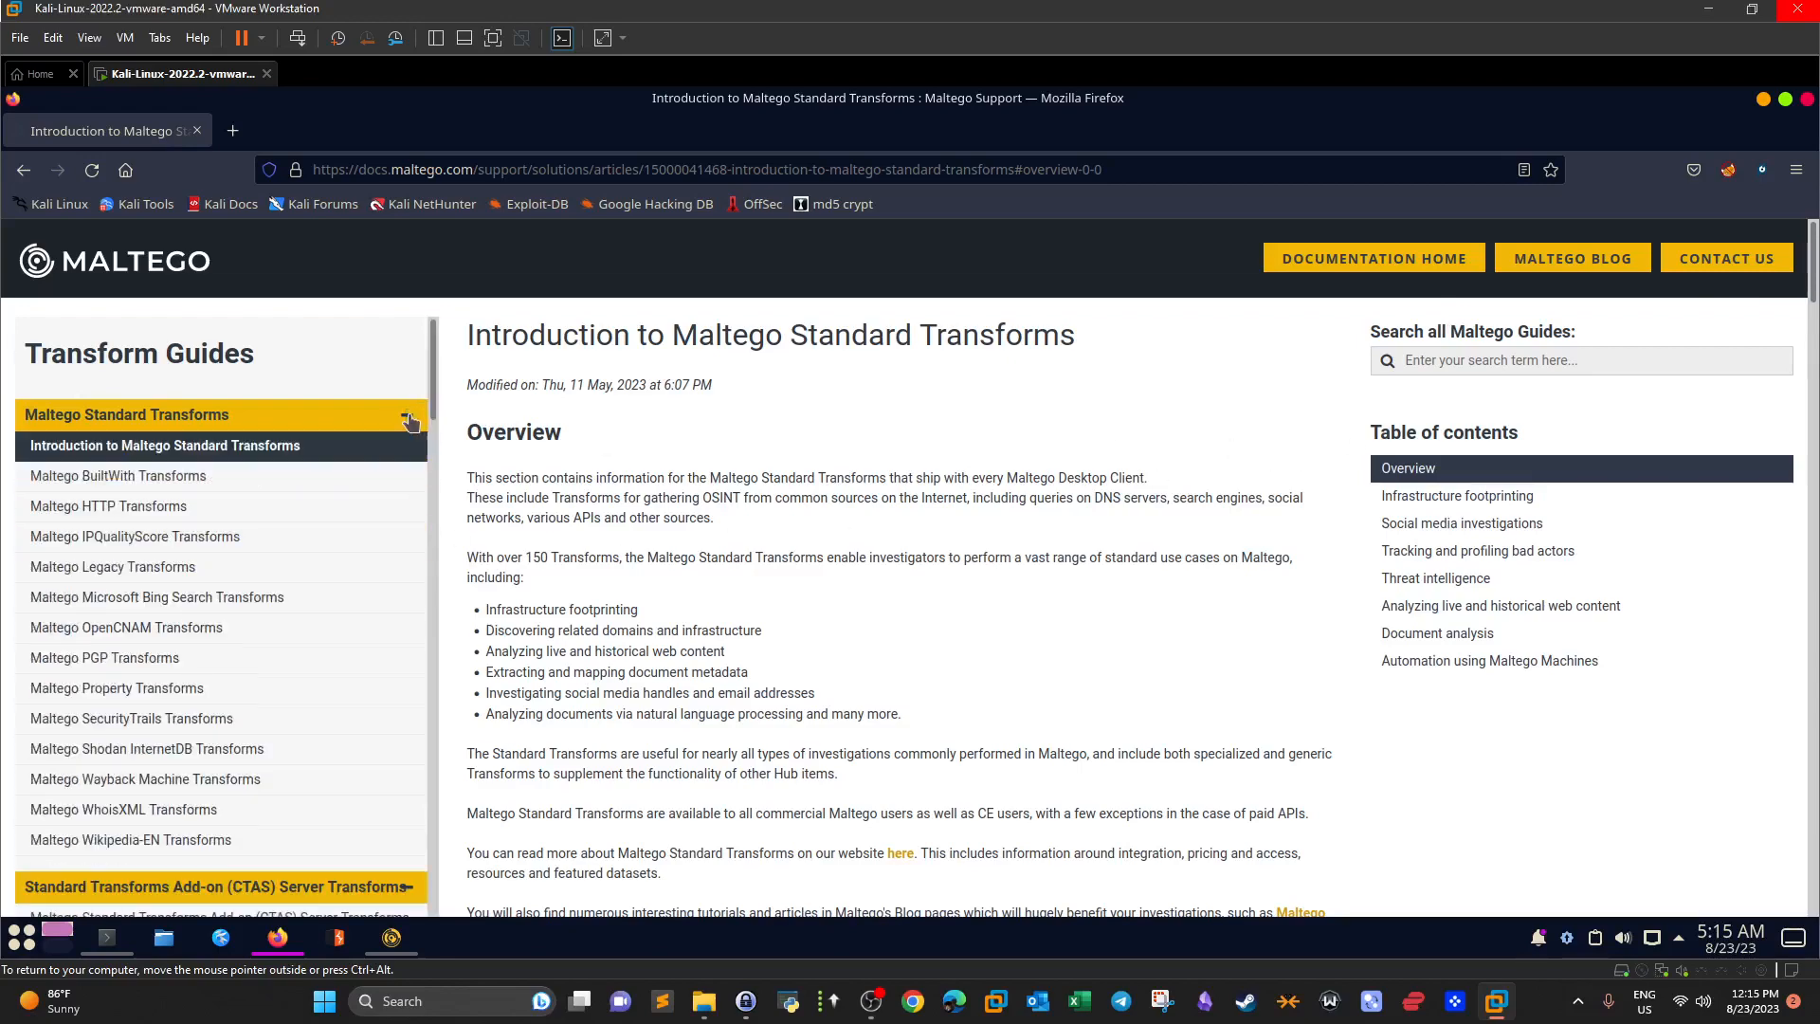
left_click_drag(1813, 284, 1801, 542)
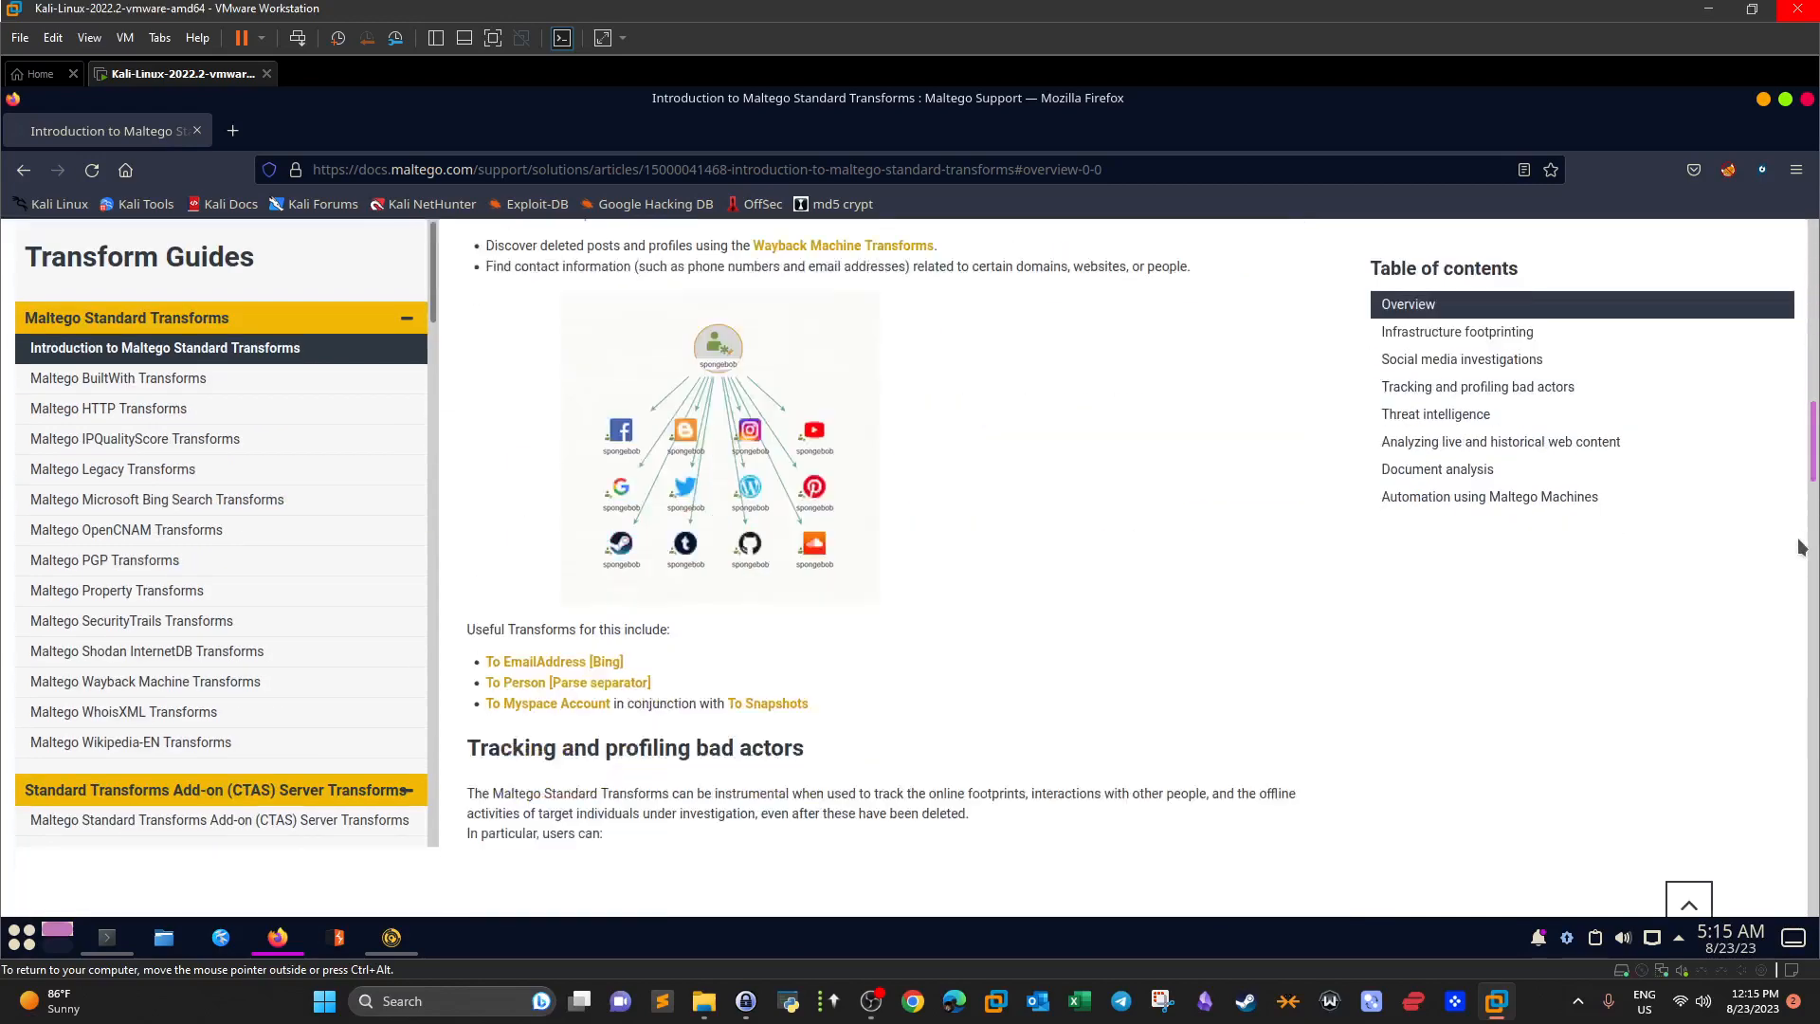
left_click(278, 939)
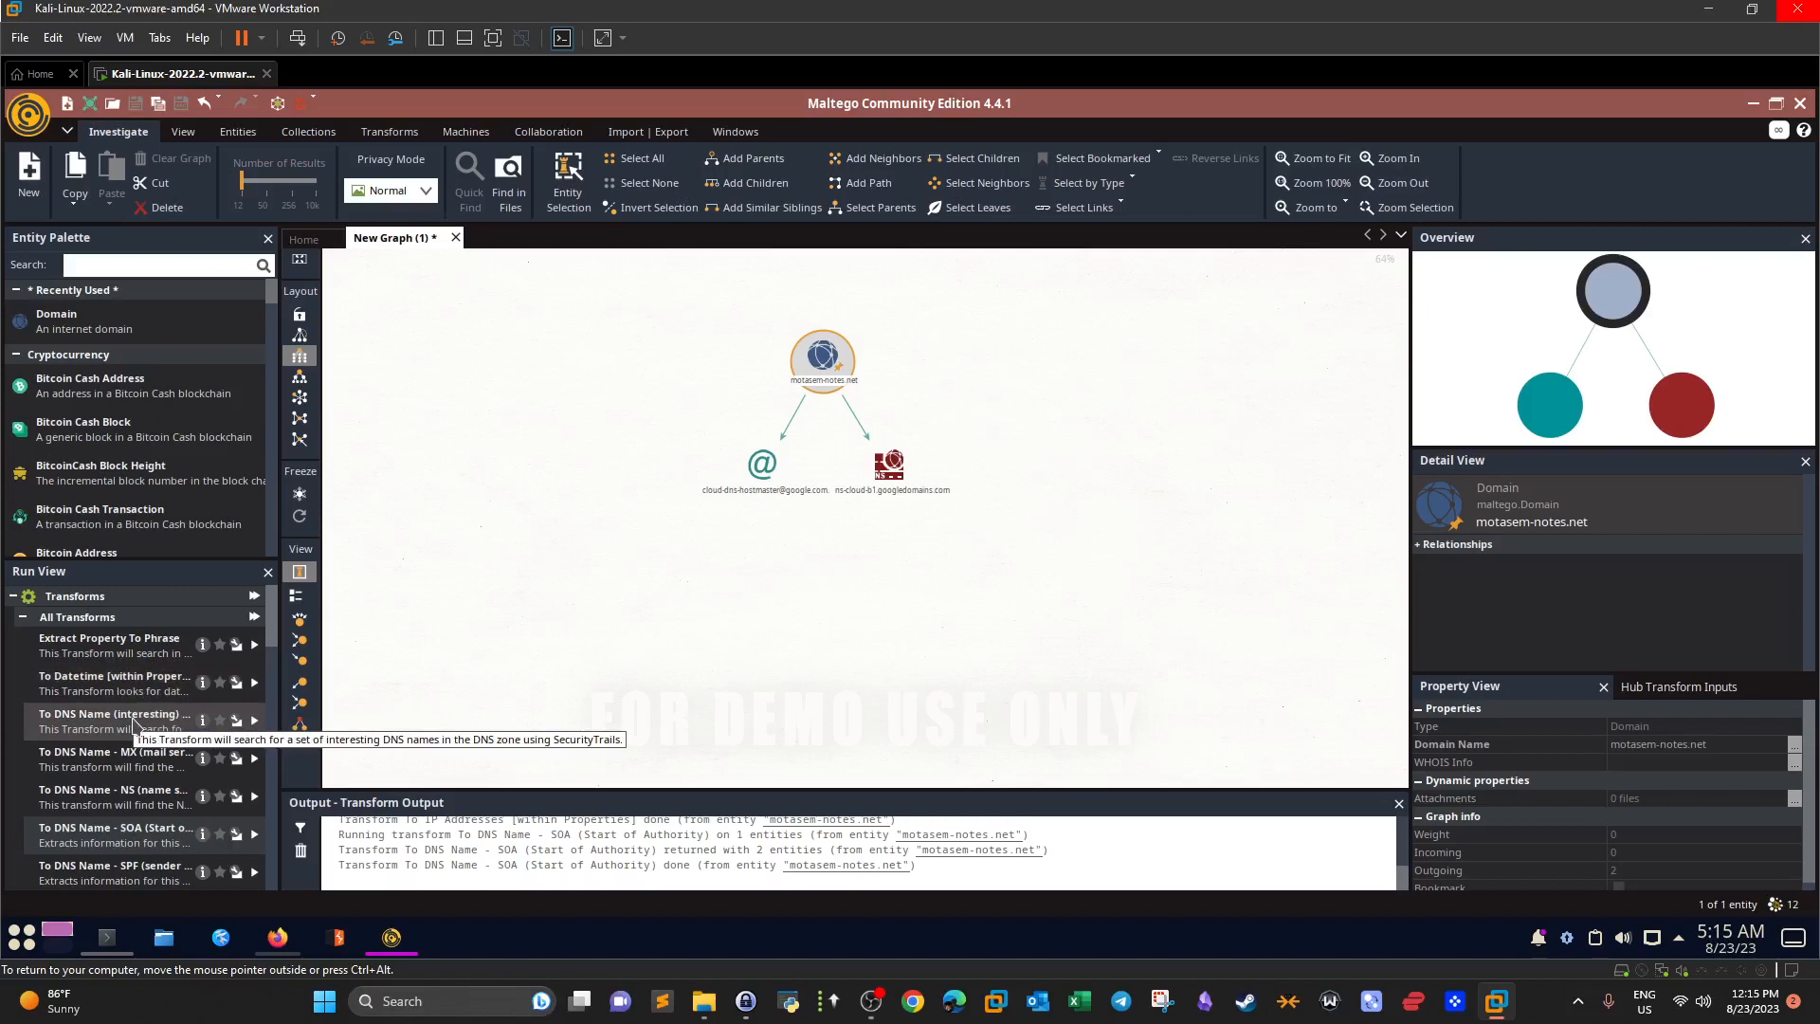
Scroll the Run View list and cancel the link Properties dialog without changes.
scroll(142, 710, "down", 3)
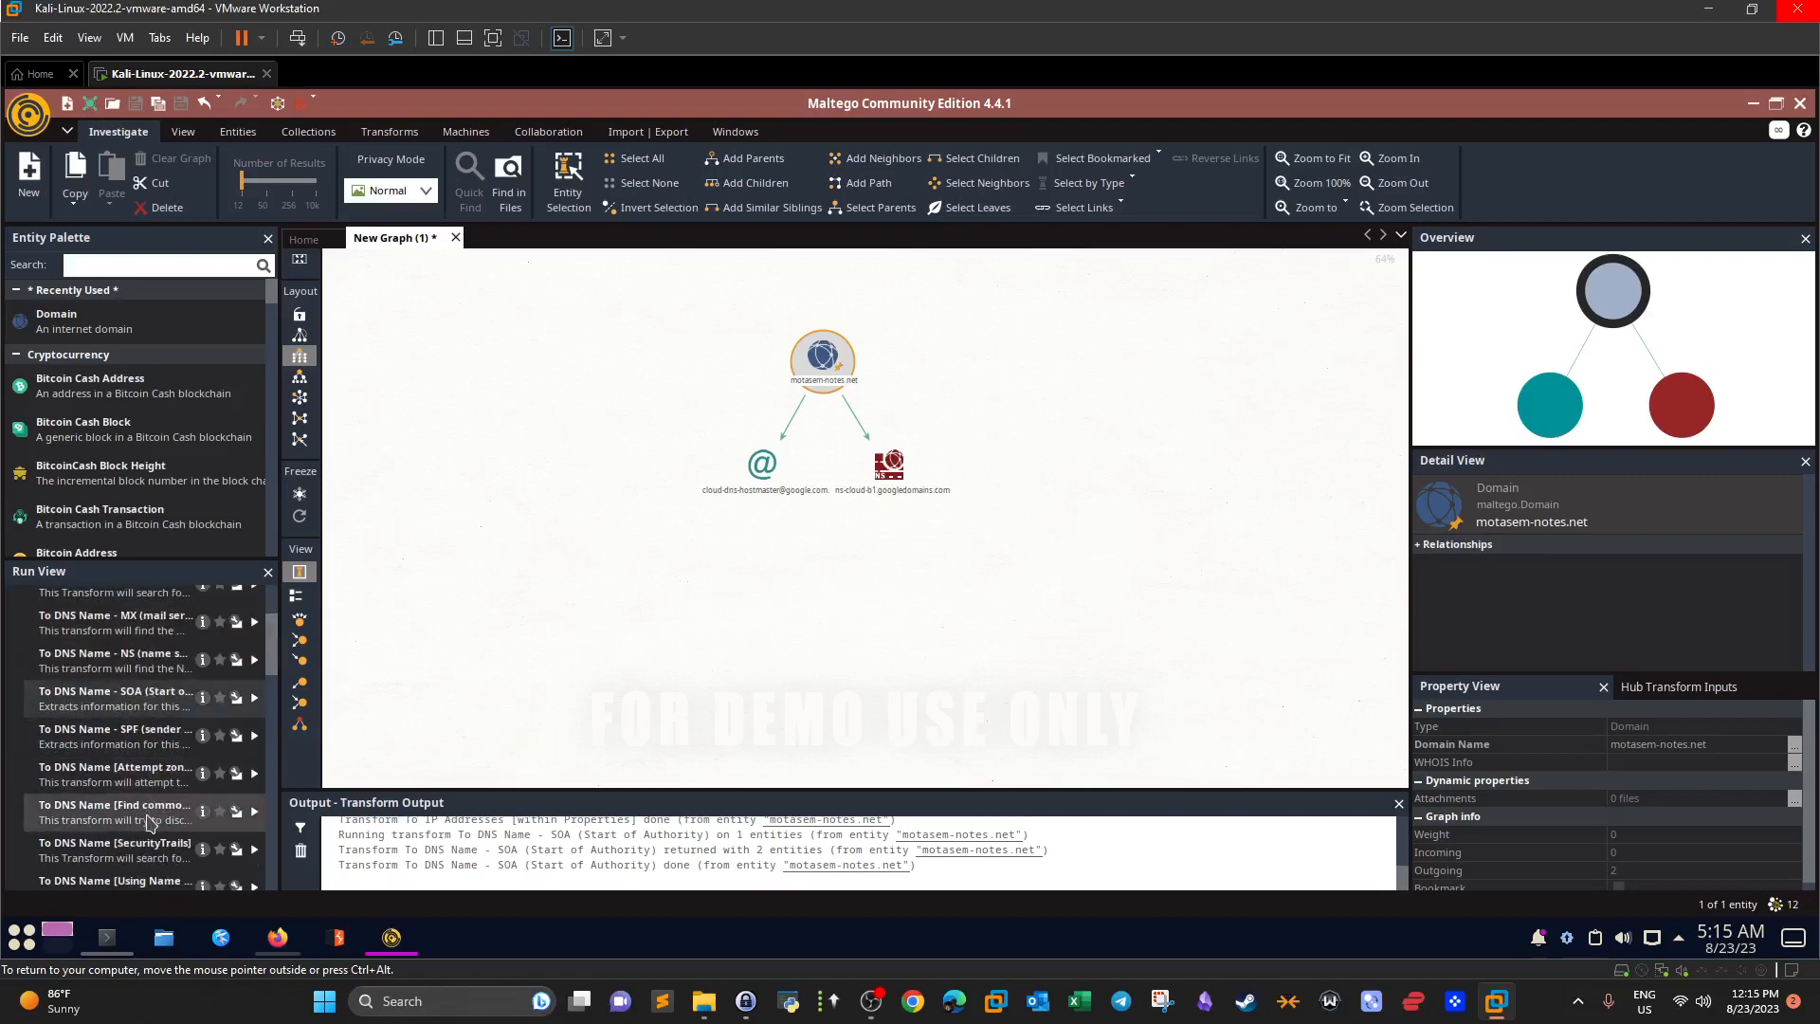
scroll(149, 821, "down", 5)
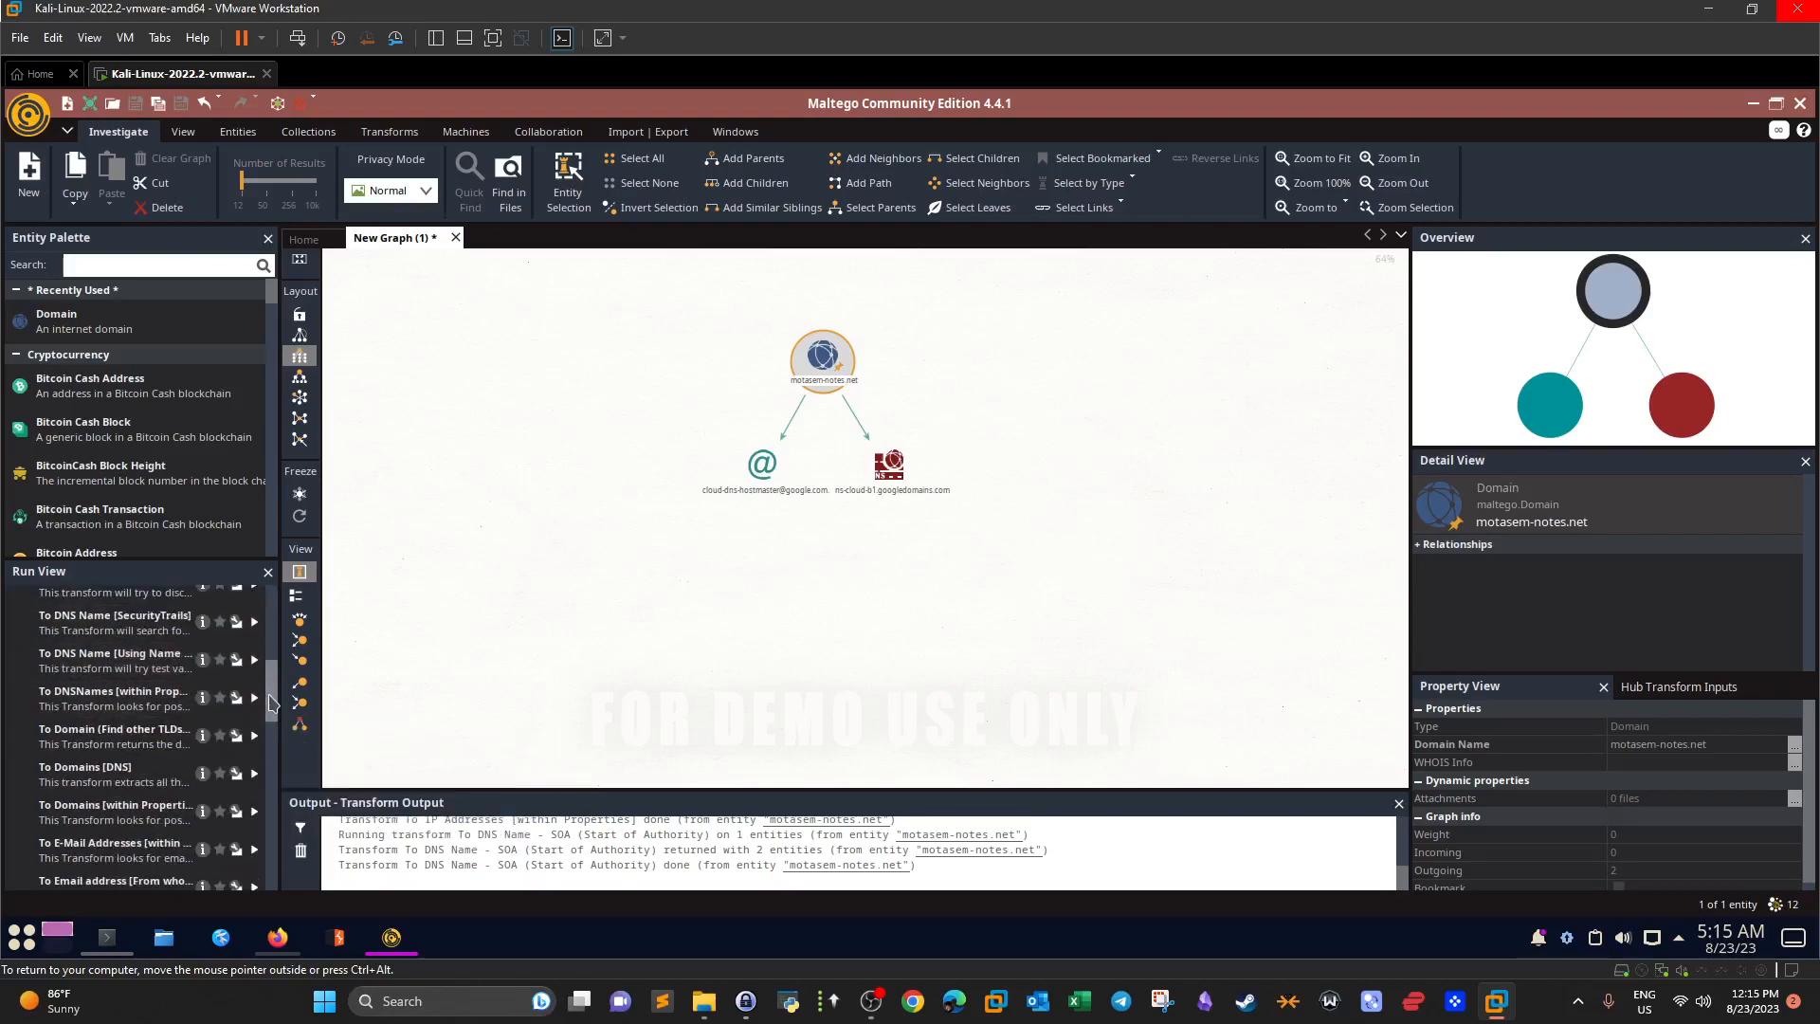
scroll(273, 701, "down", 2)
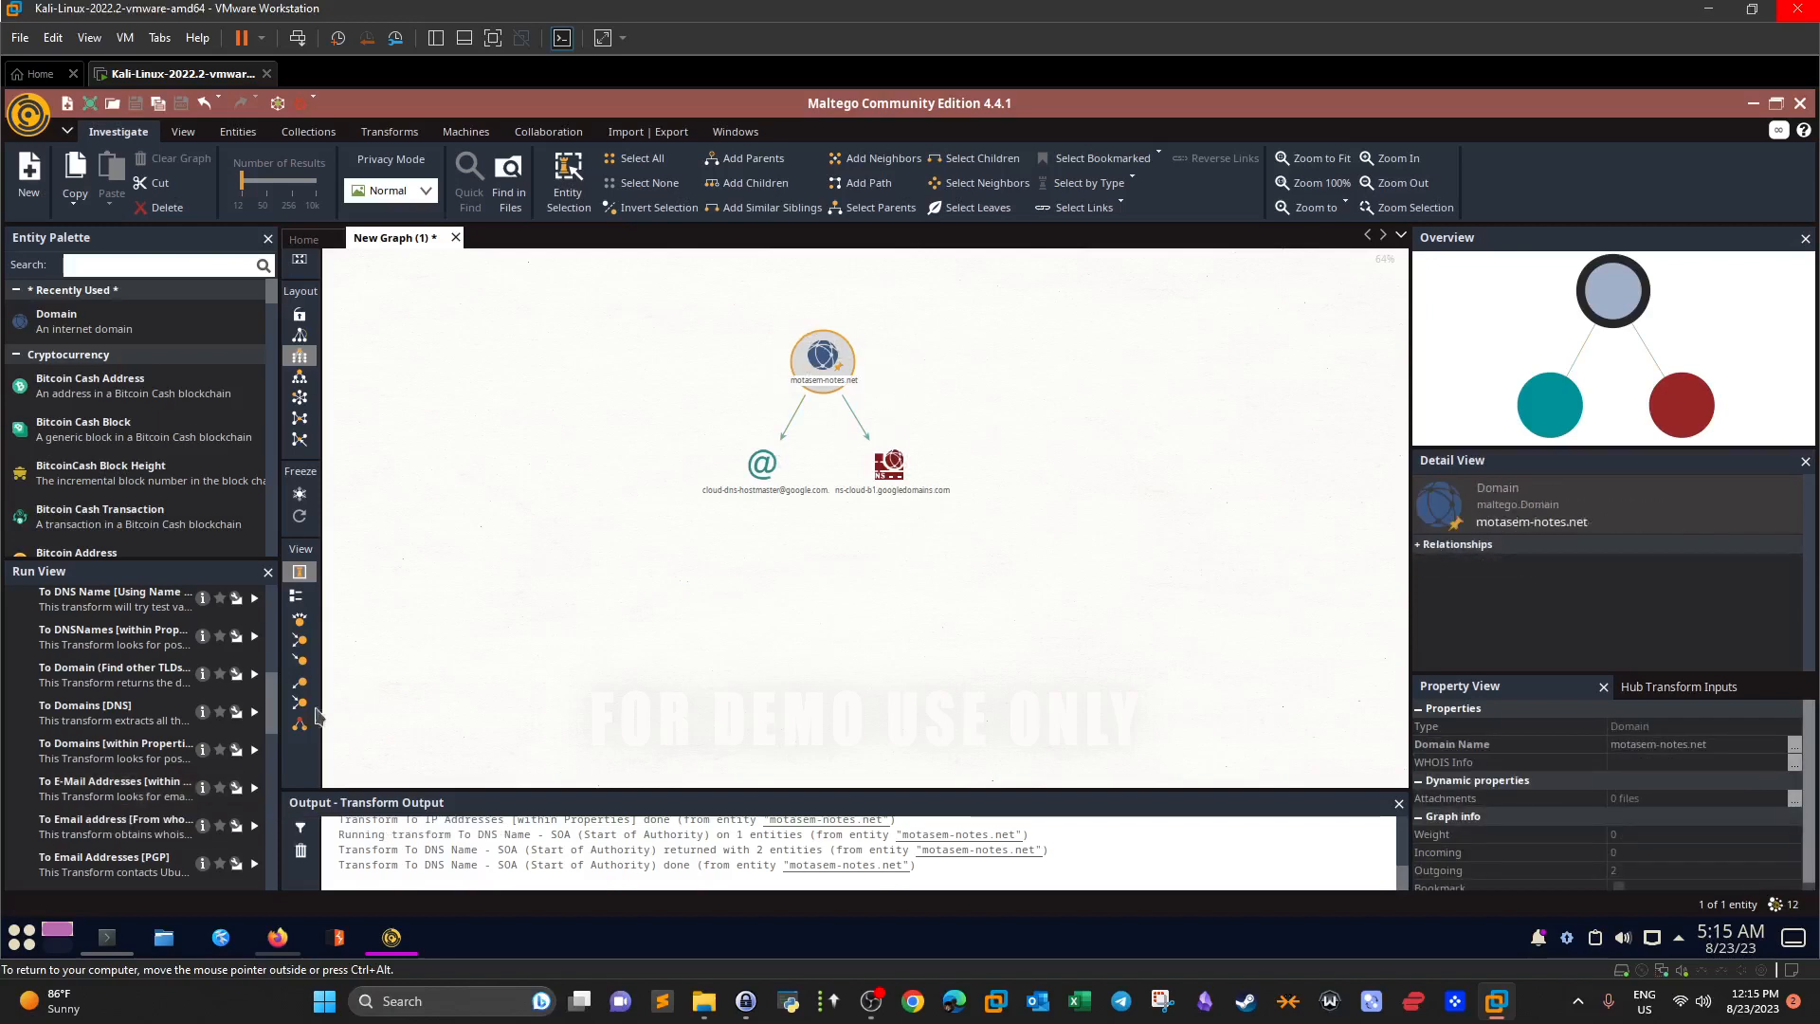
left_click_drag(271, 730, 273, 603)
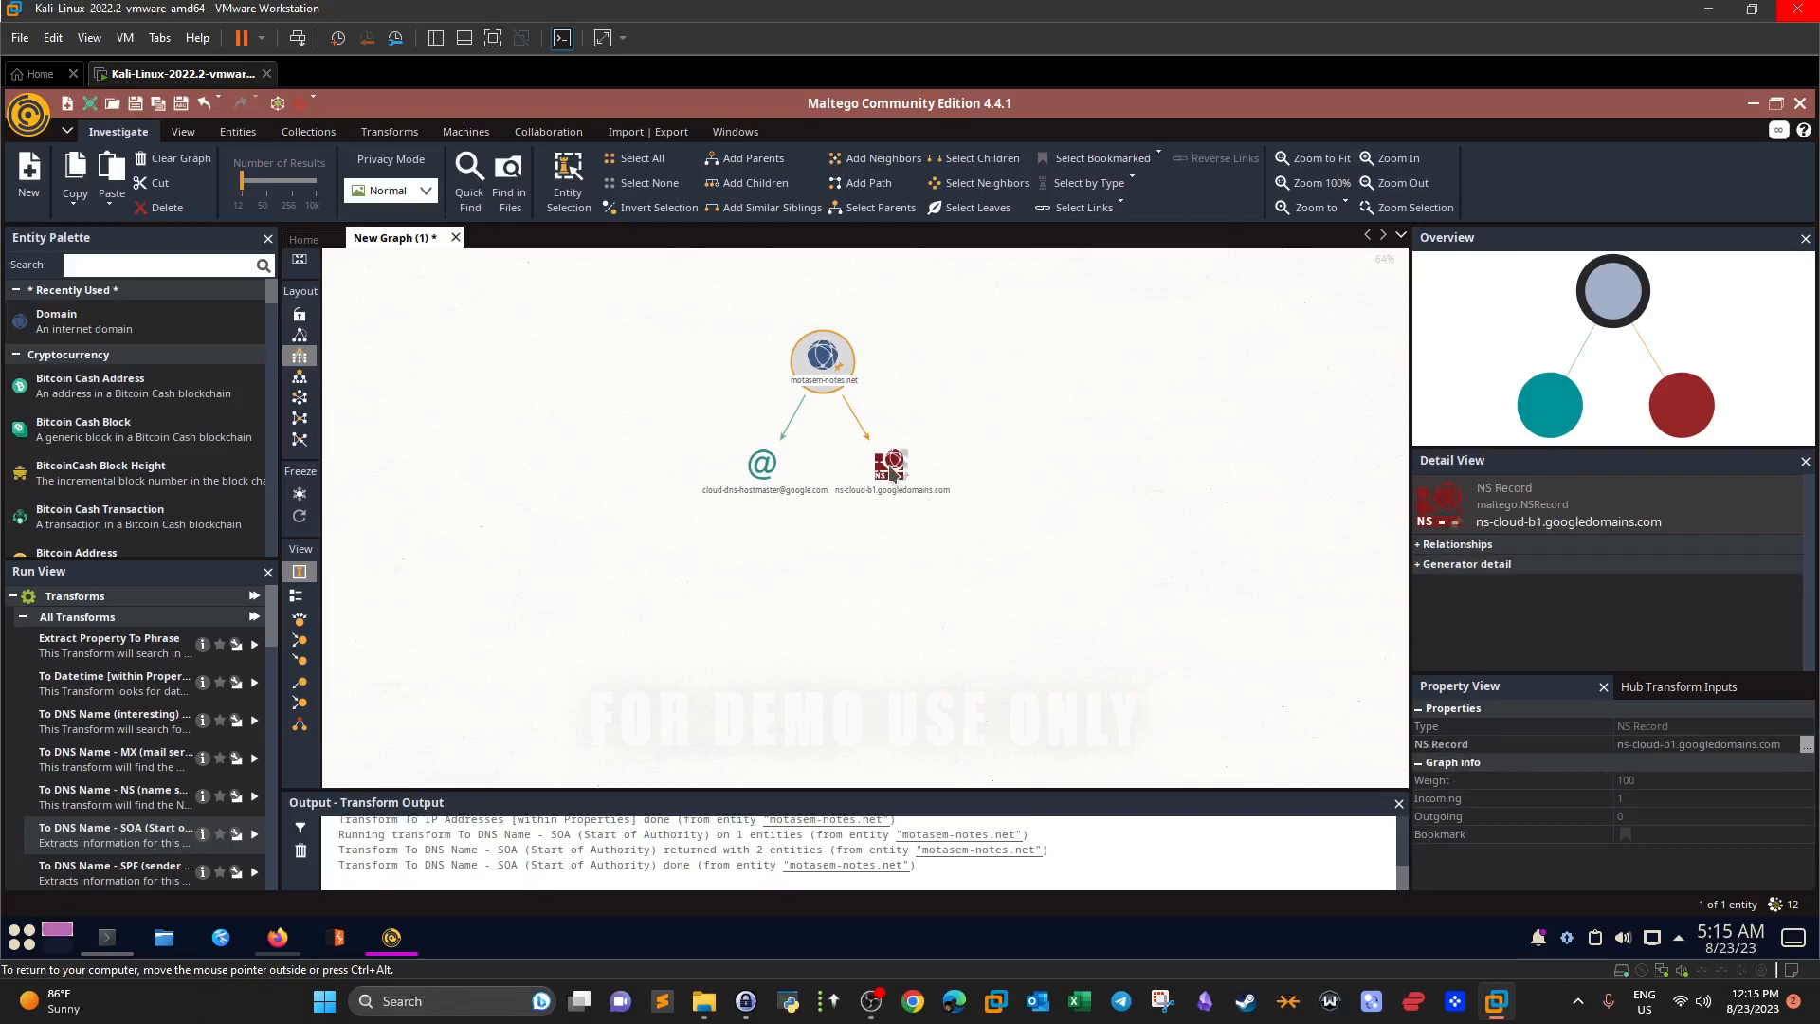
left_click(753, 465)
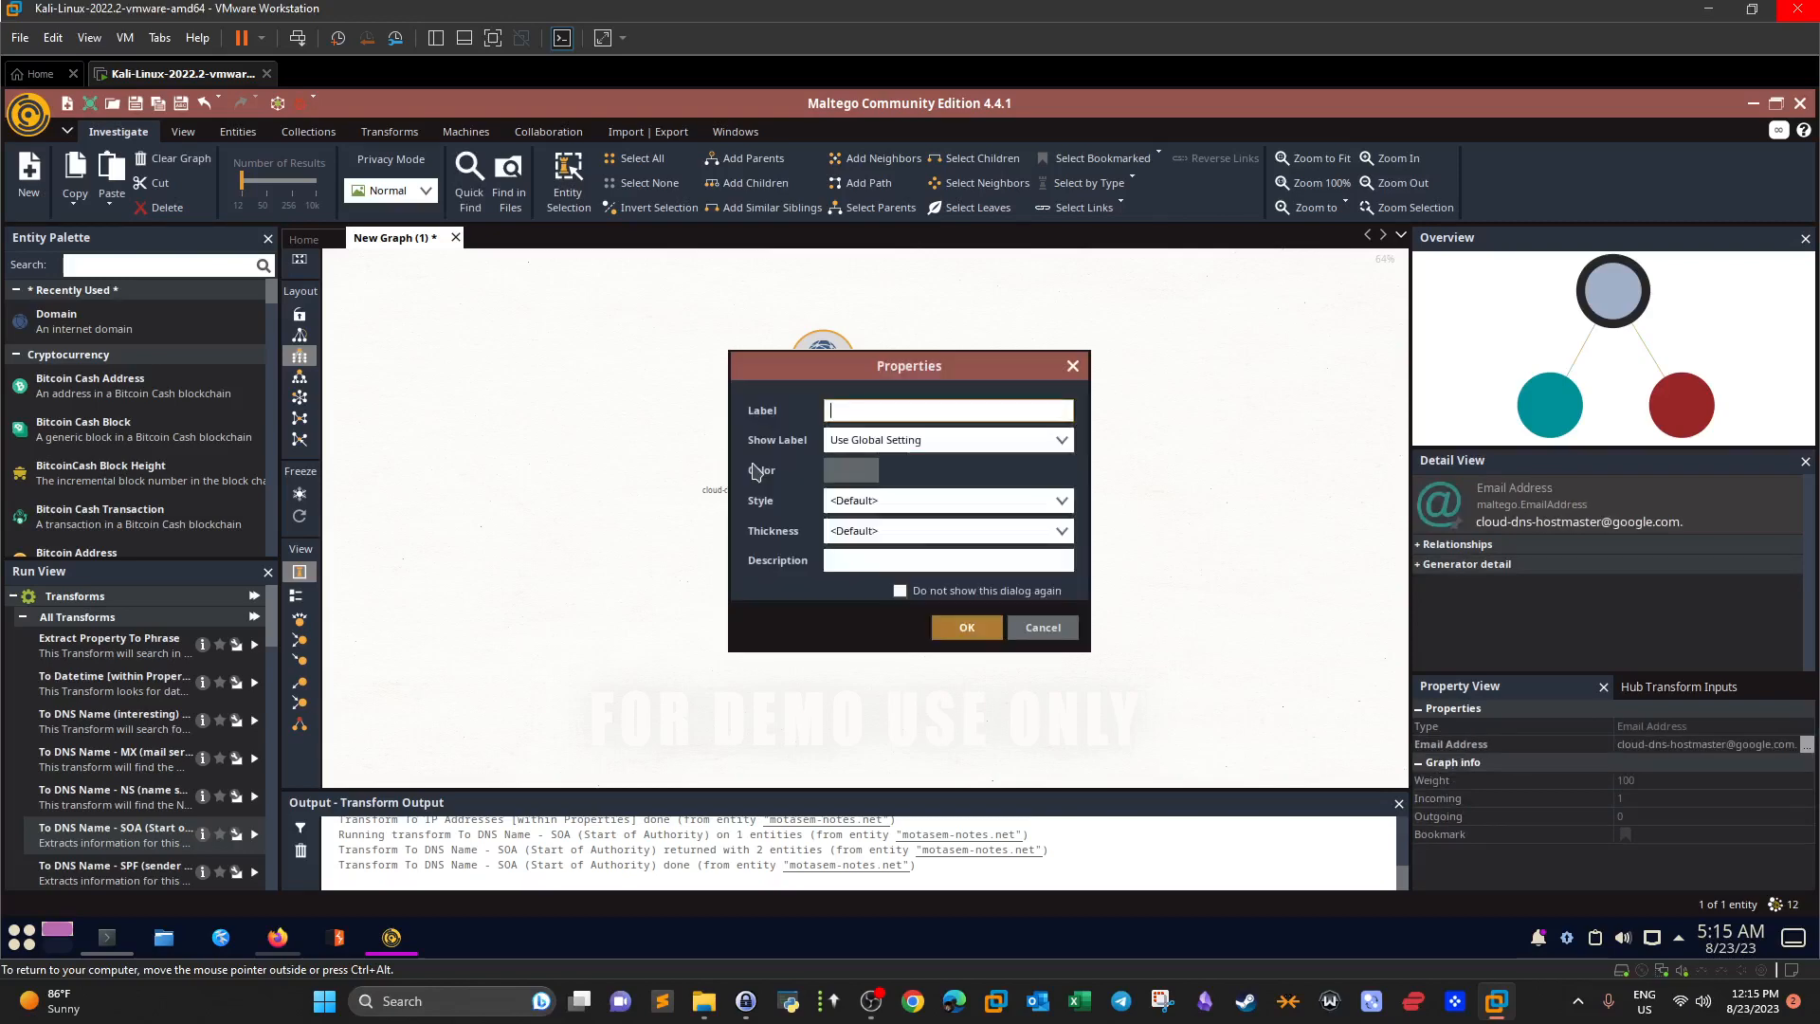
left_click(1042, 627)
Move the ns-cloud-b1.googledomains.com node down-right and the hostmaster email node down-left.
left_click(885, 480)
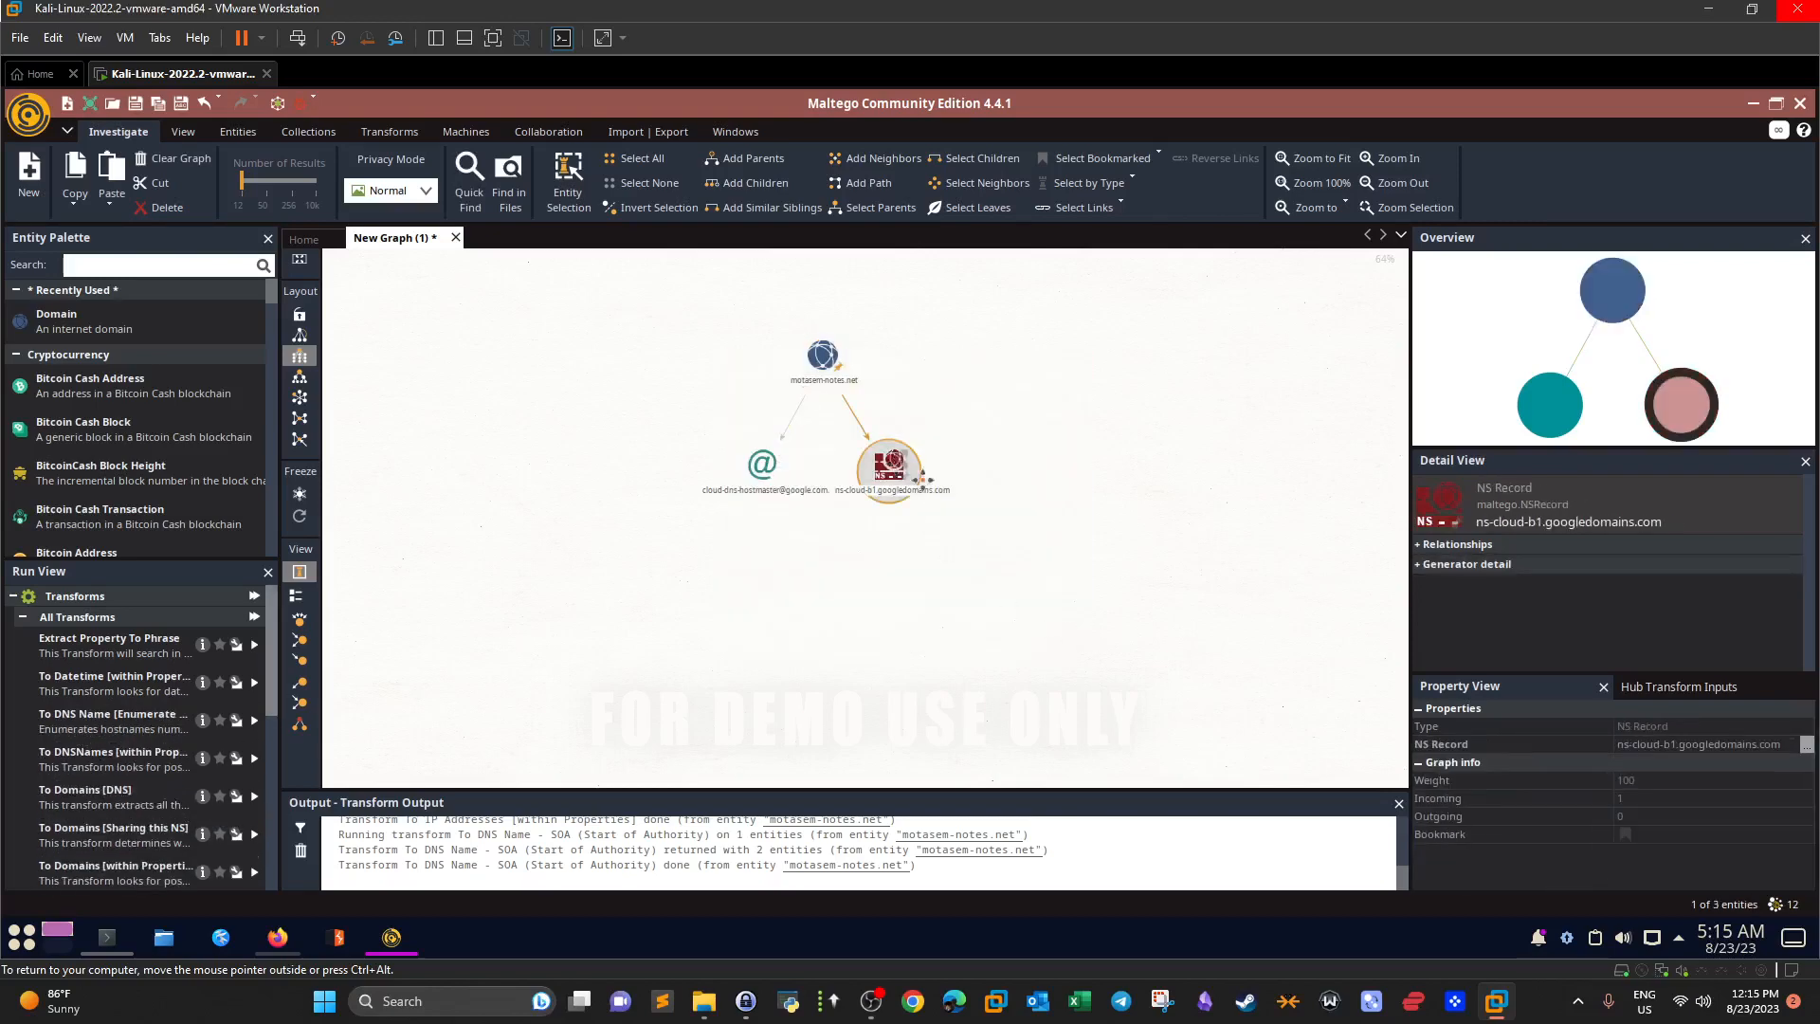
left_click_drag(885, 480, 1100, 580)
left_click_drag(762, 464, 632, 582)
left_click(730, 685)
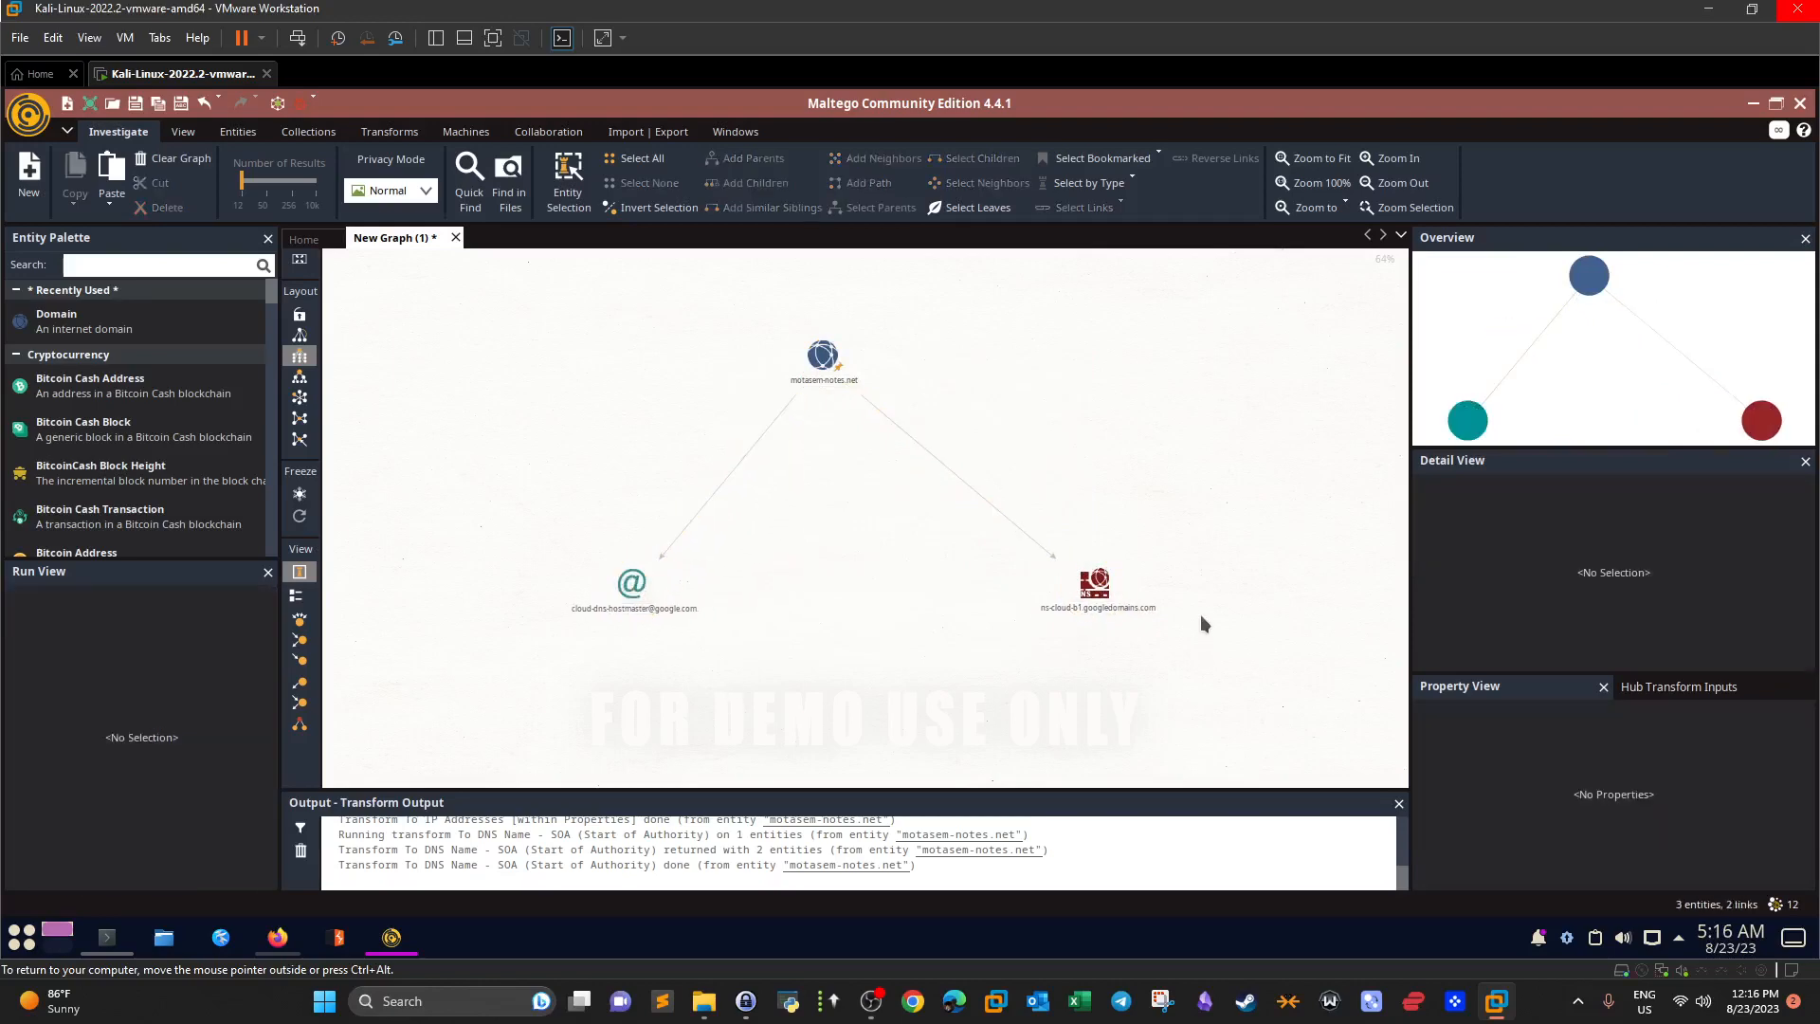
left_click(1097, 588)
left_click(1118, 674)
left_click(629, 587)
left_click_drag(630, 586, 644, 596)
left_click(822, 631)
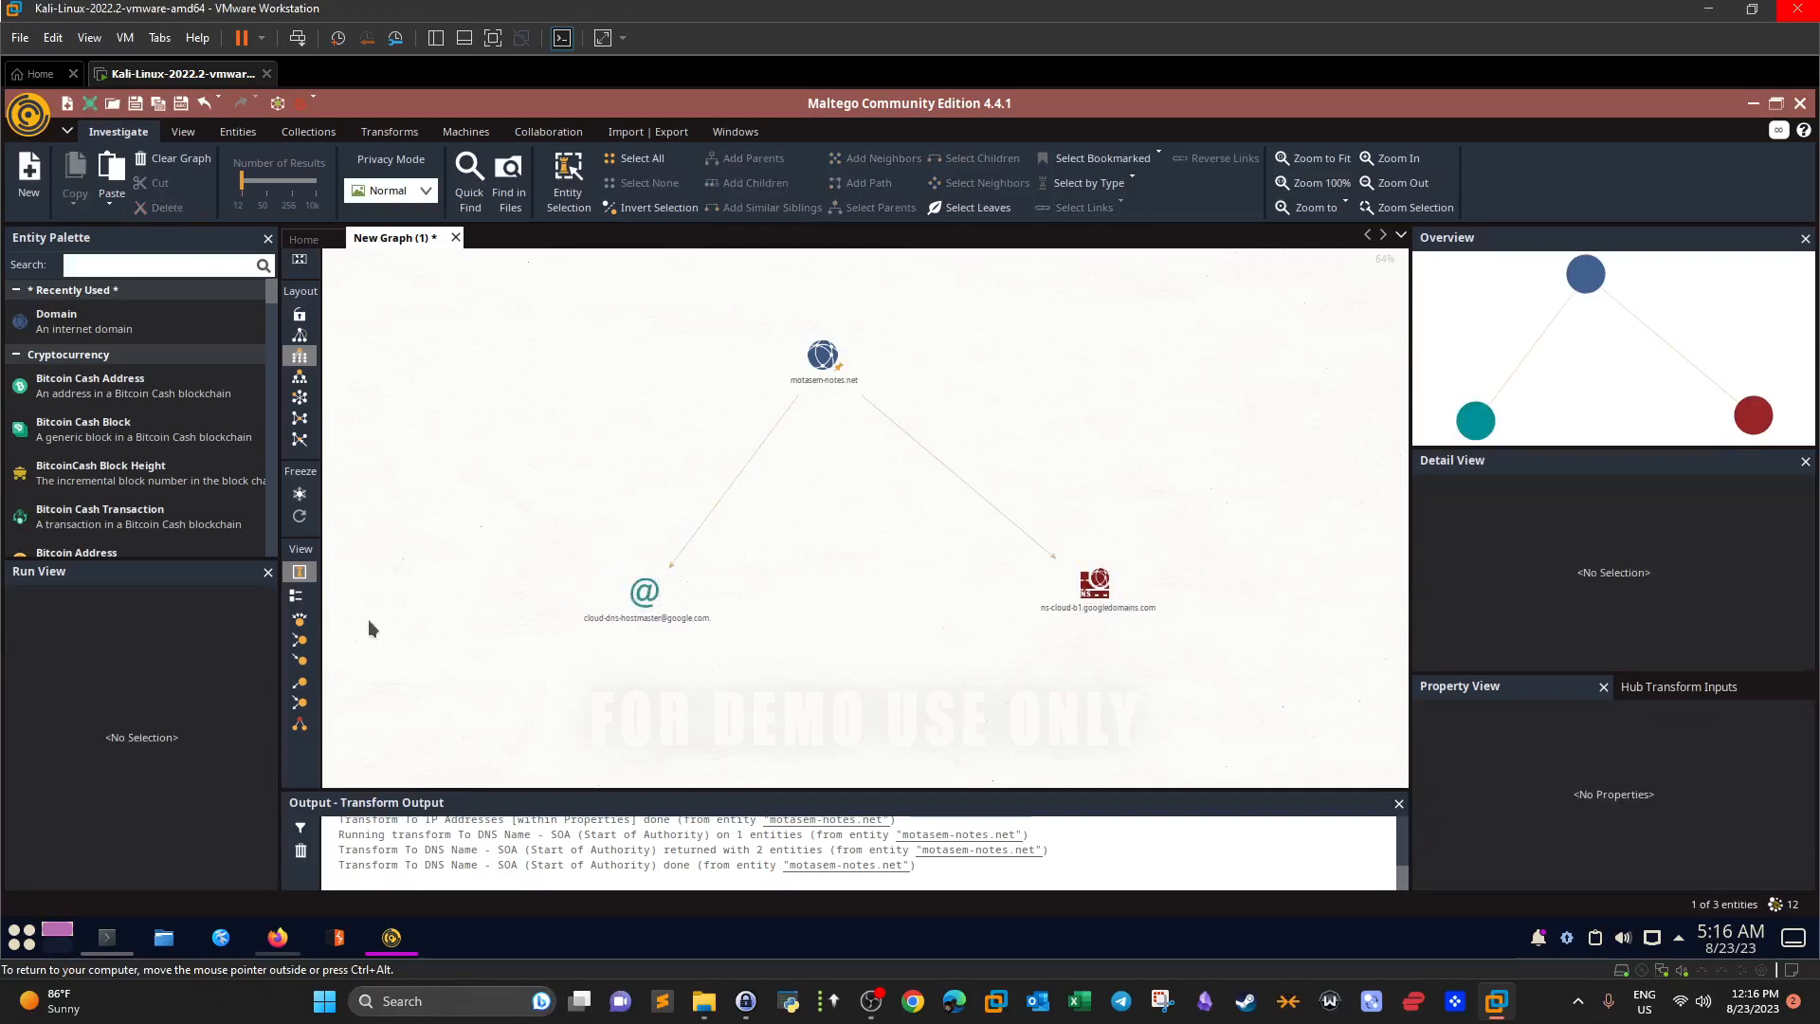
left_click(822, 357)
Run To DNS Name - MX (mail server) on motasem-notes.net, adding aspmx.l.google.com.
right_click(821, 358)
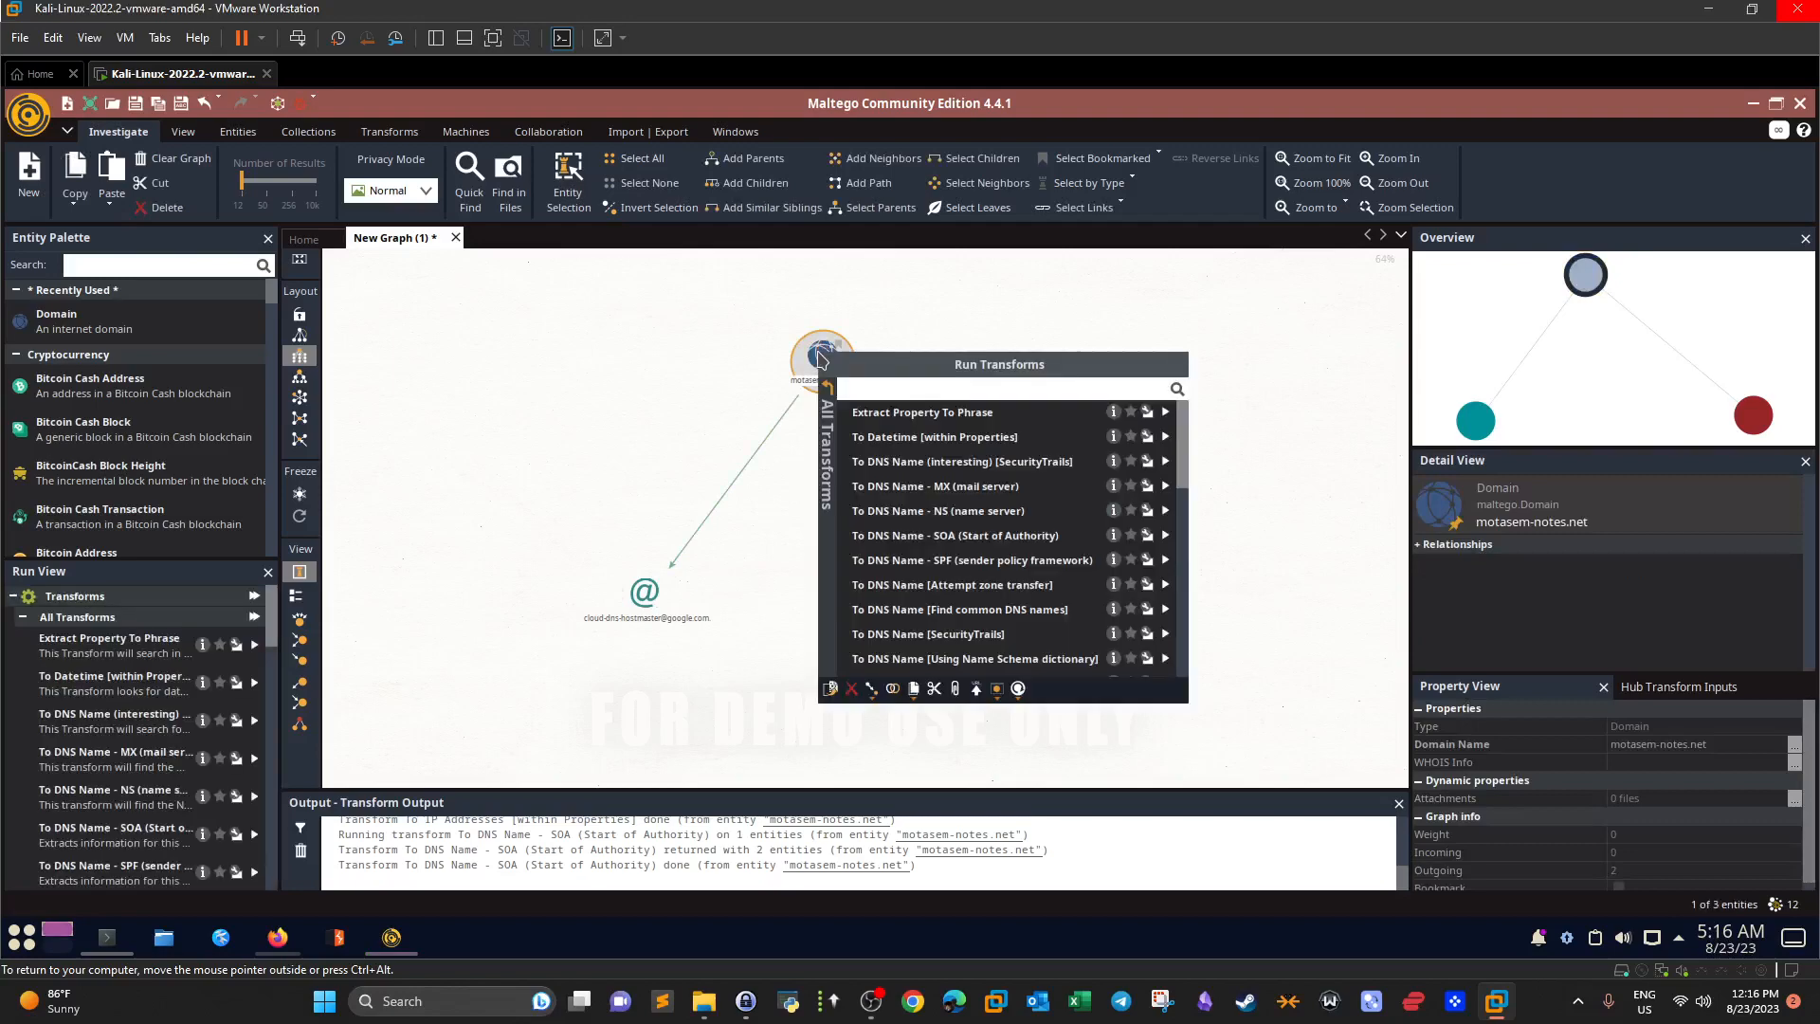
left_click(445, 521)
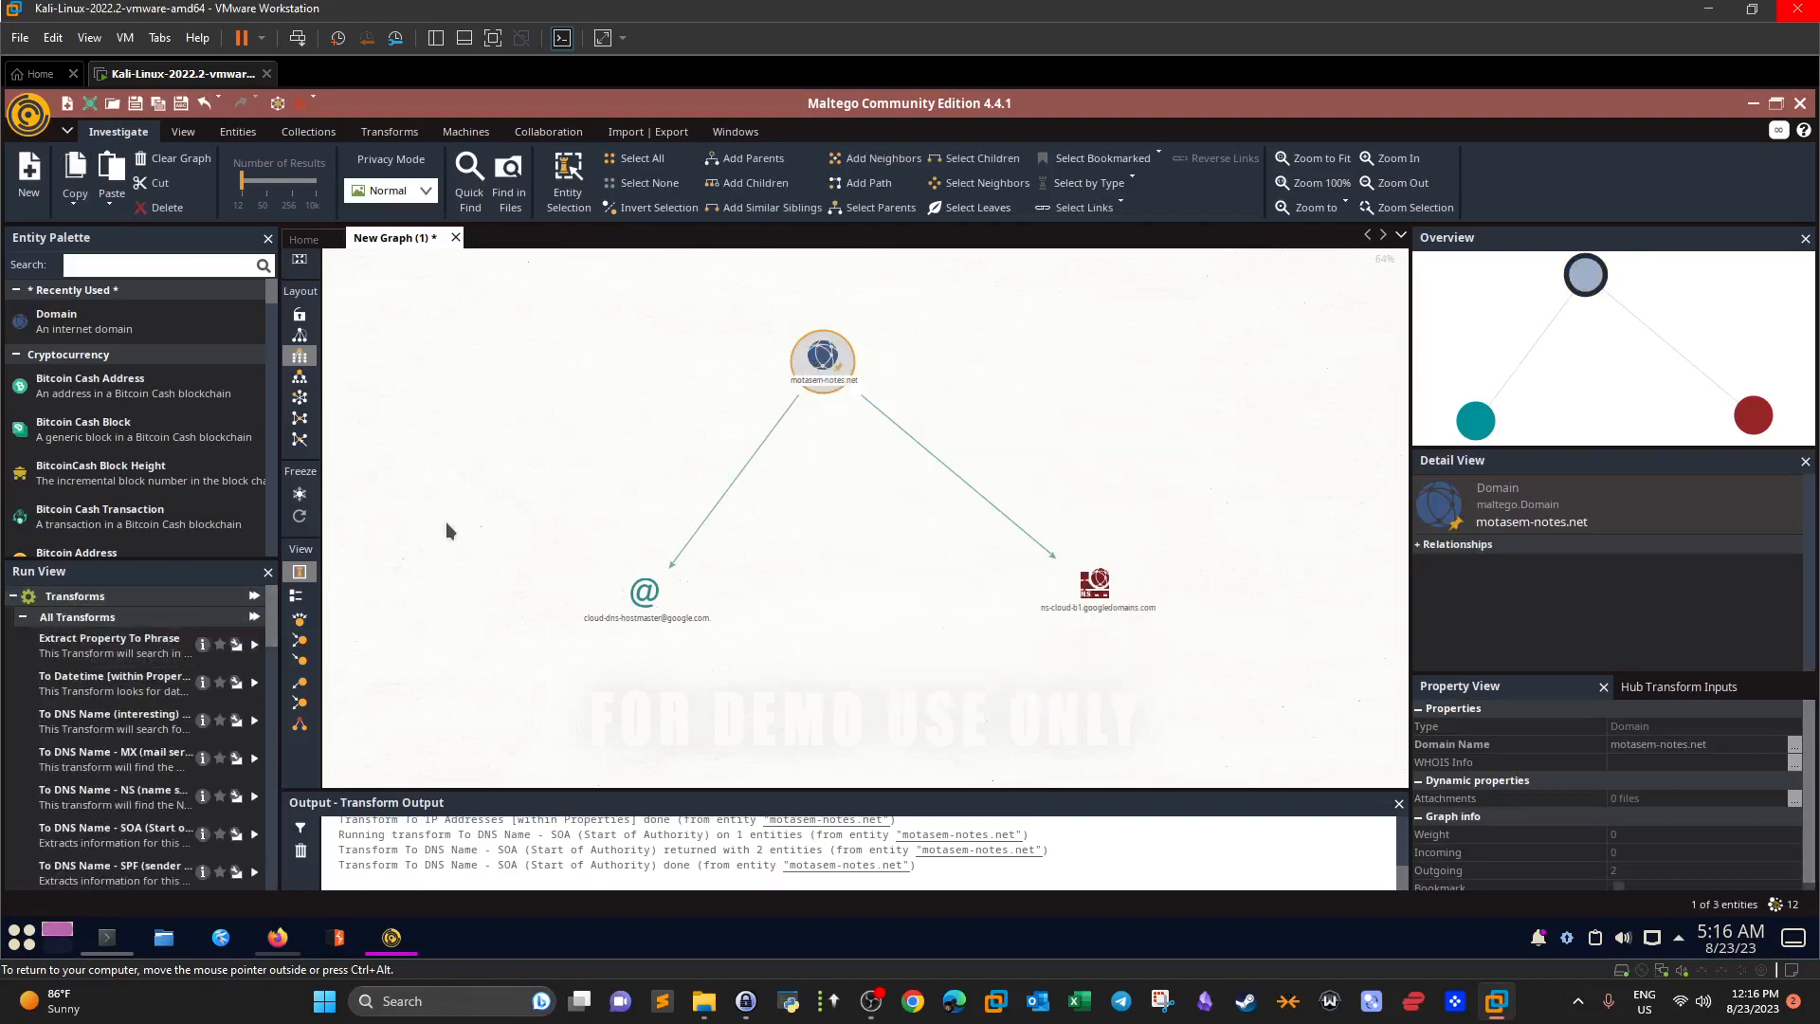
left_click(253, 762)
left_click(630, 589)
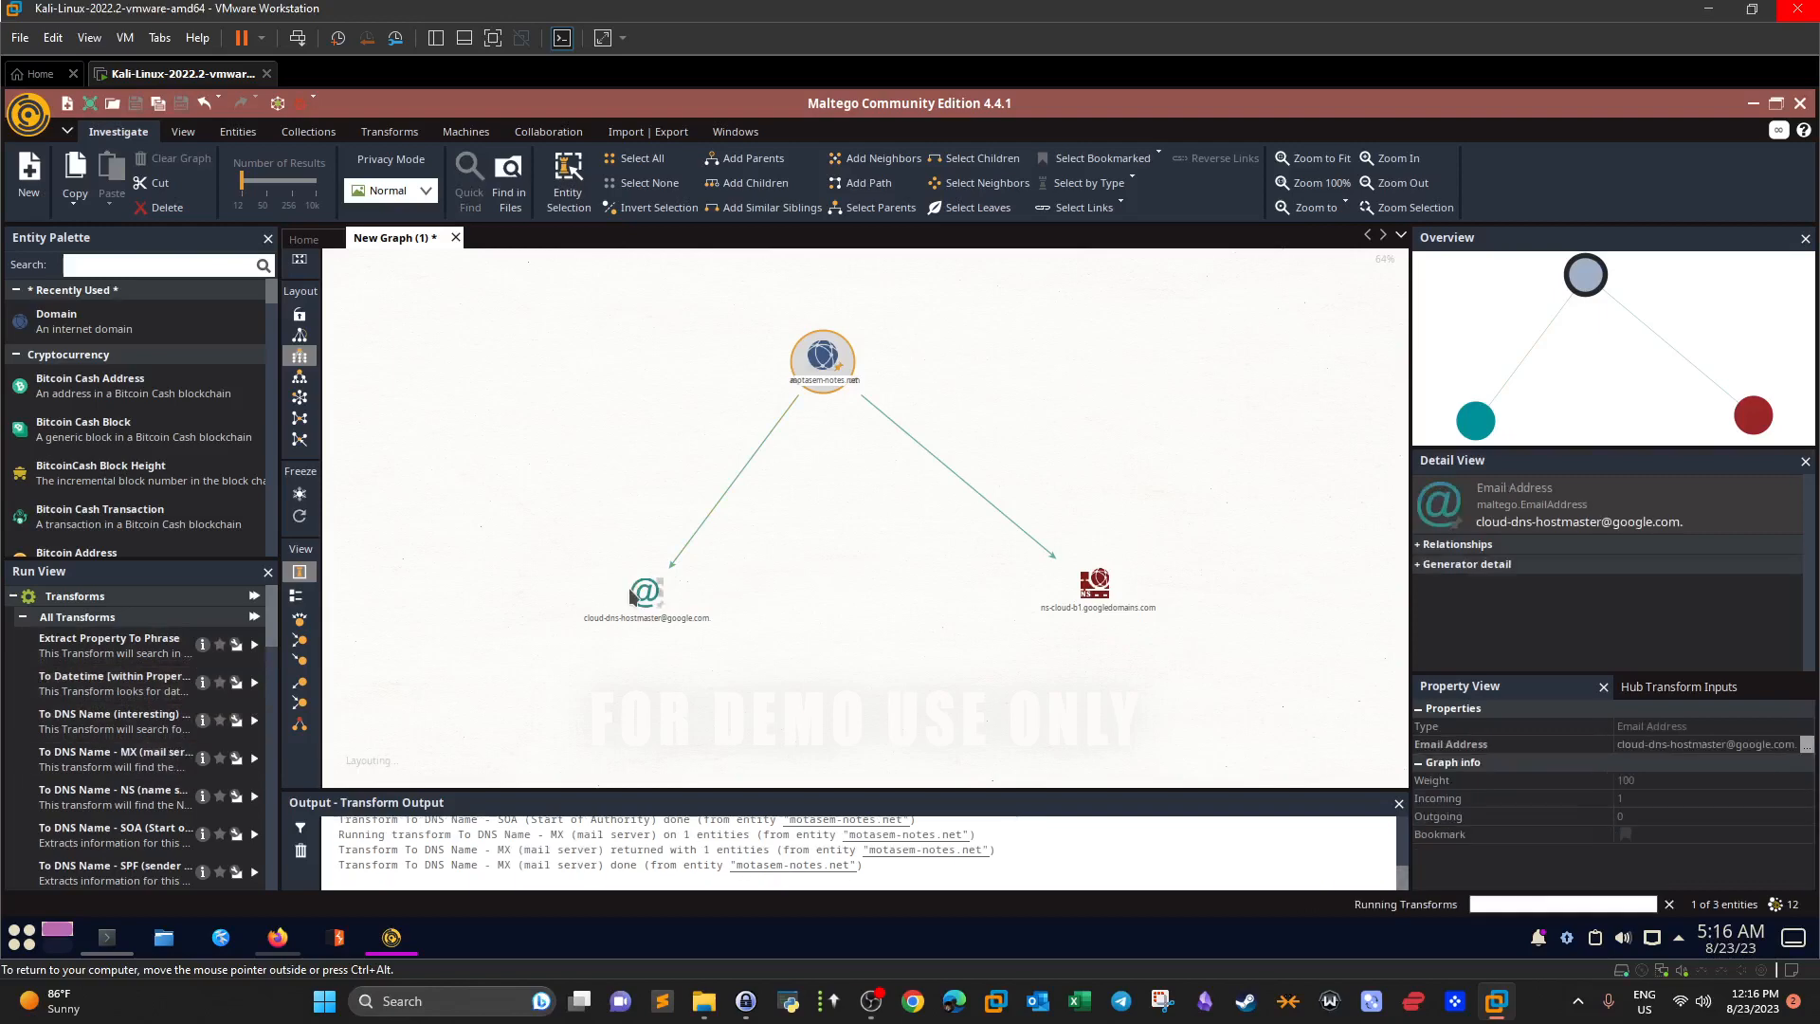
Move the aspmx.l.google.com node to the lower right and shift the name-server node apart.
left_click(883, 472)
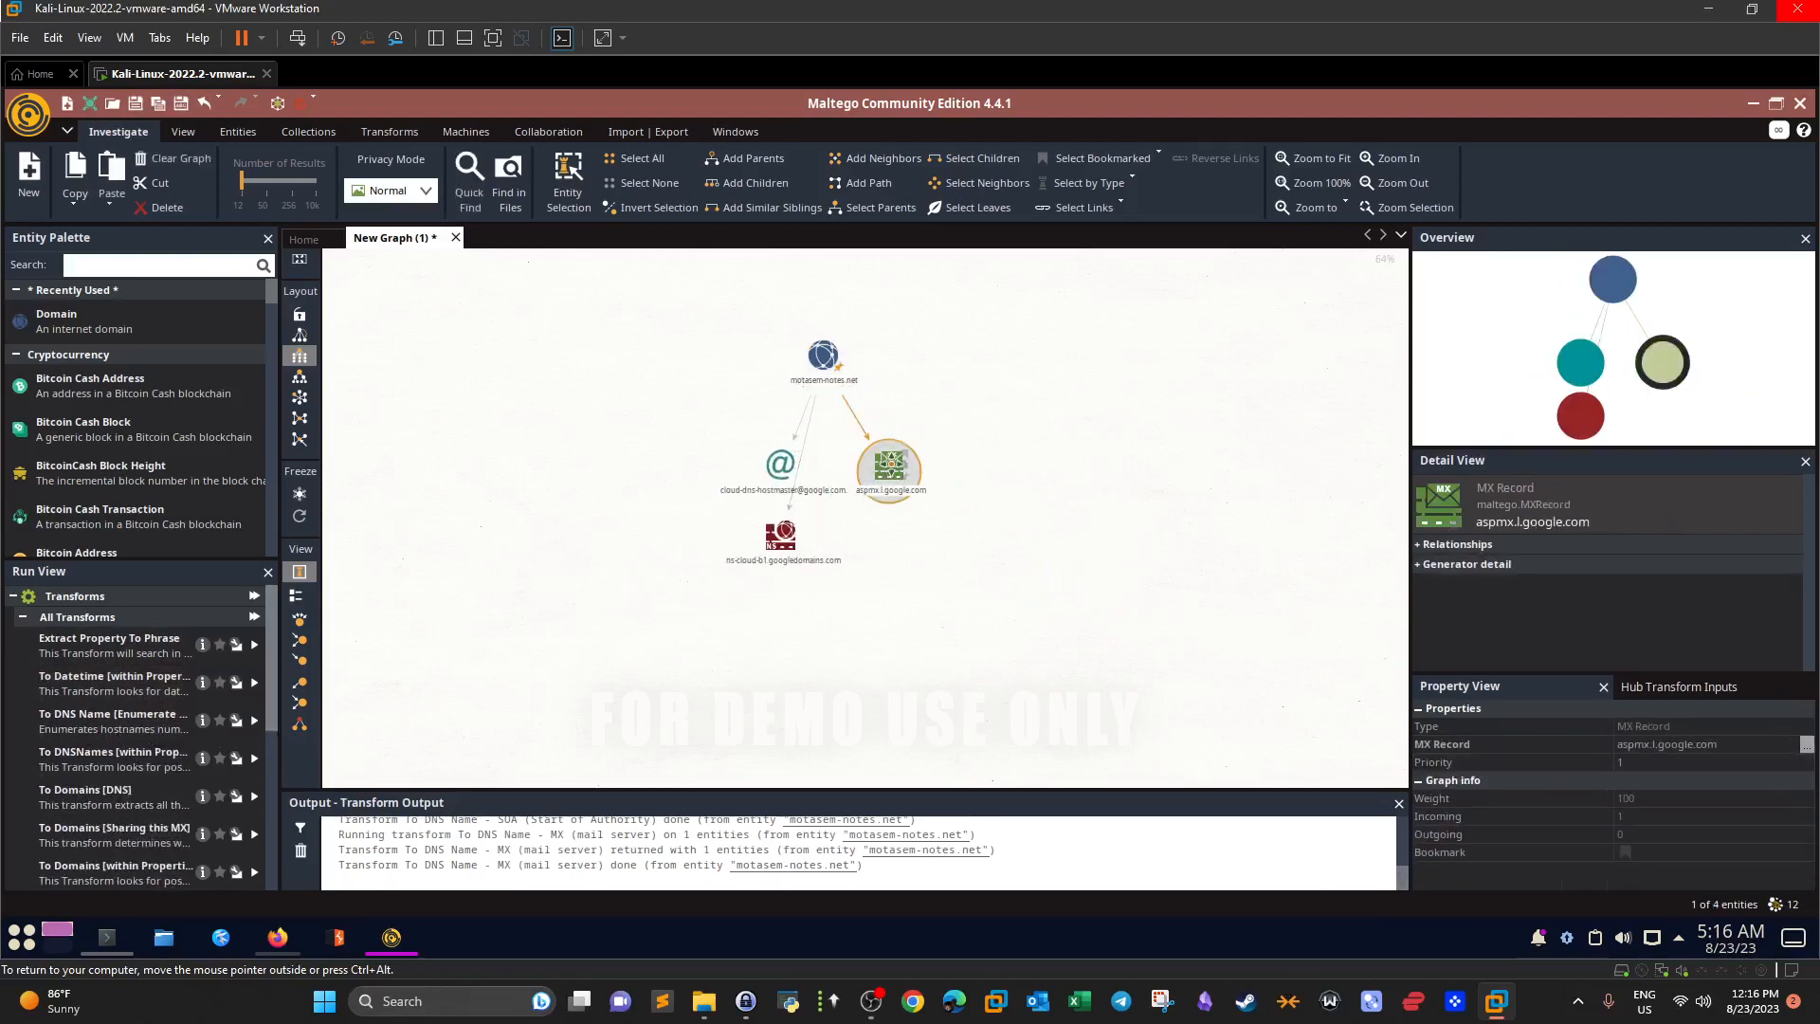
left_click_drag(895, 485, 1120, 561)
left_click(736, 563)
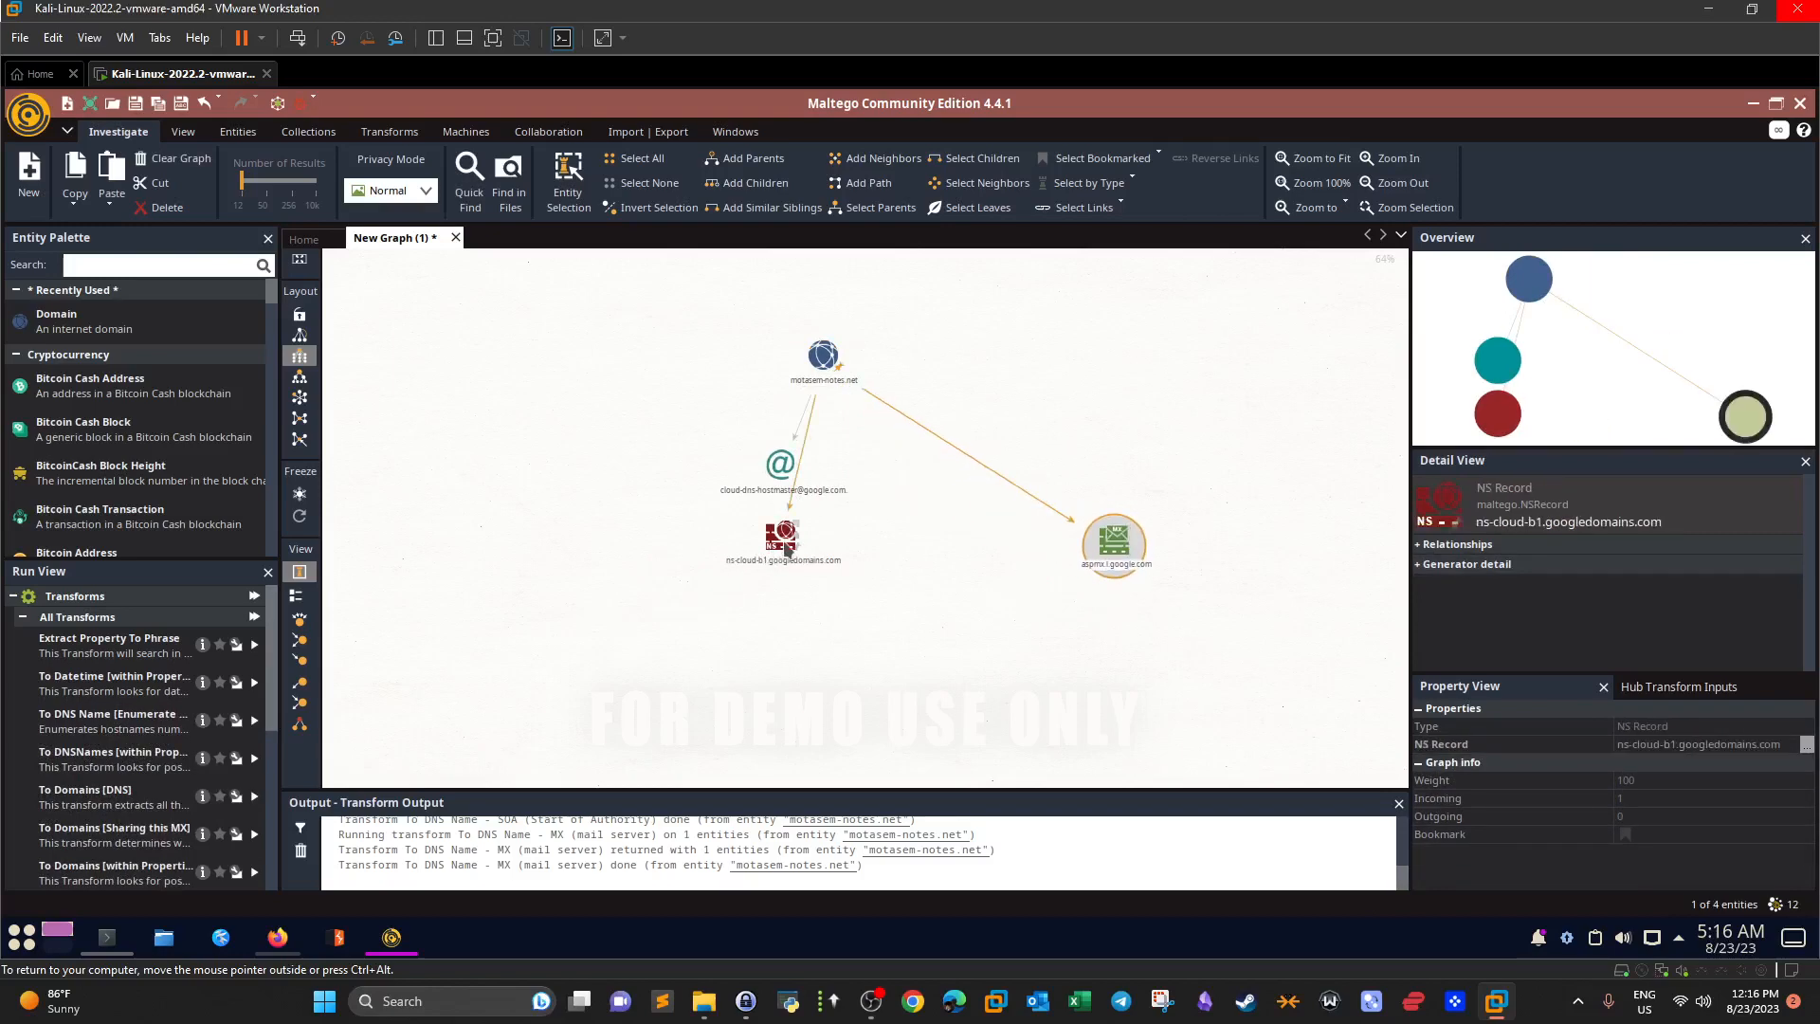
left_click_drag(796, 550, 925, 569)
left_click_drag(780, 464, 605, 548)
left_click(1029, 645)
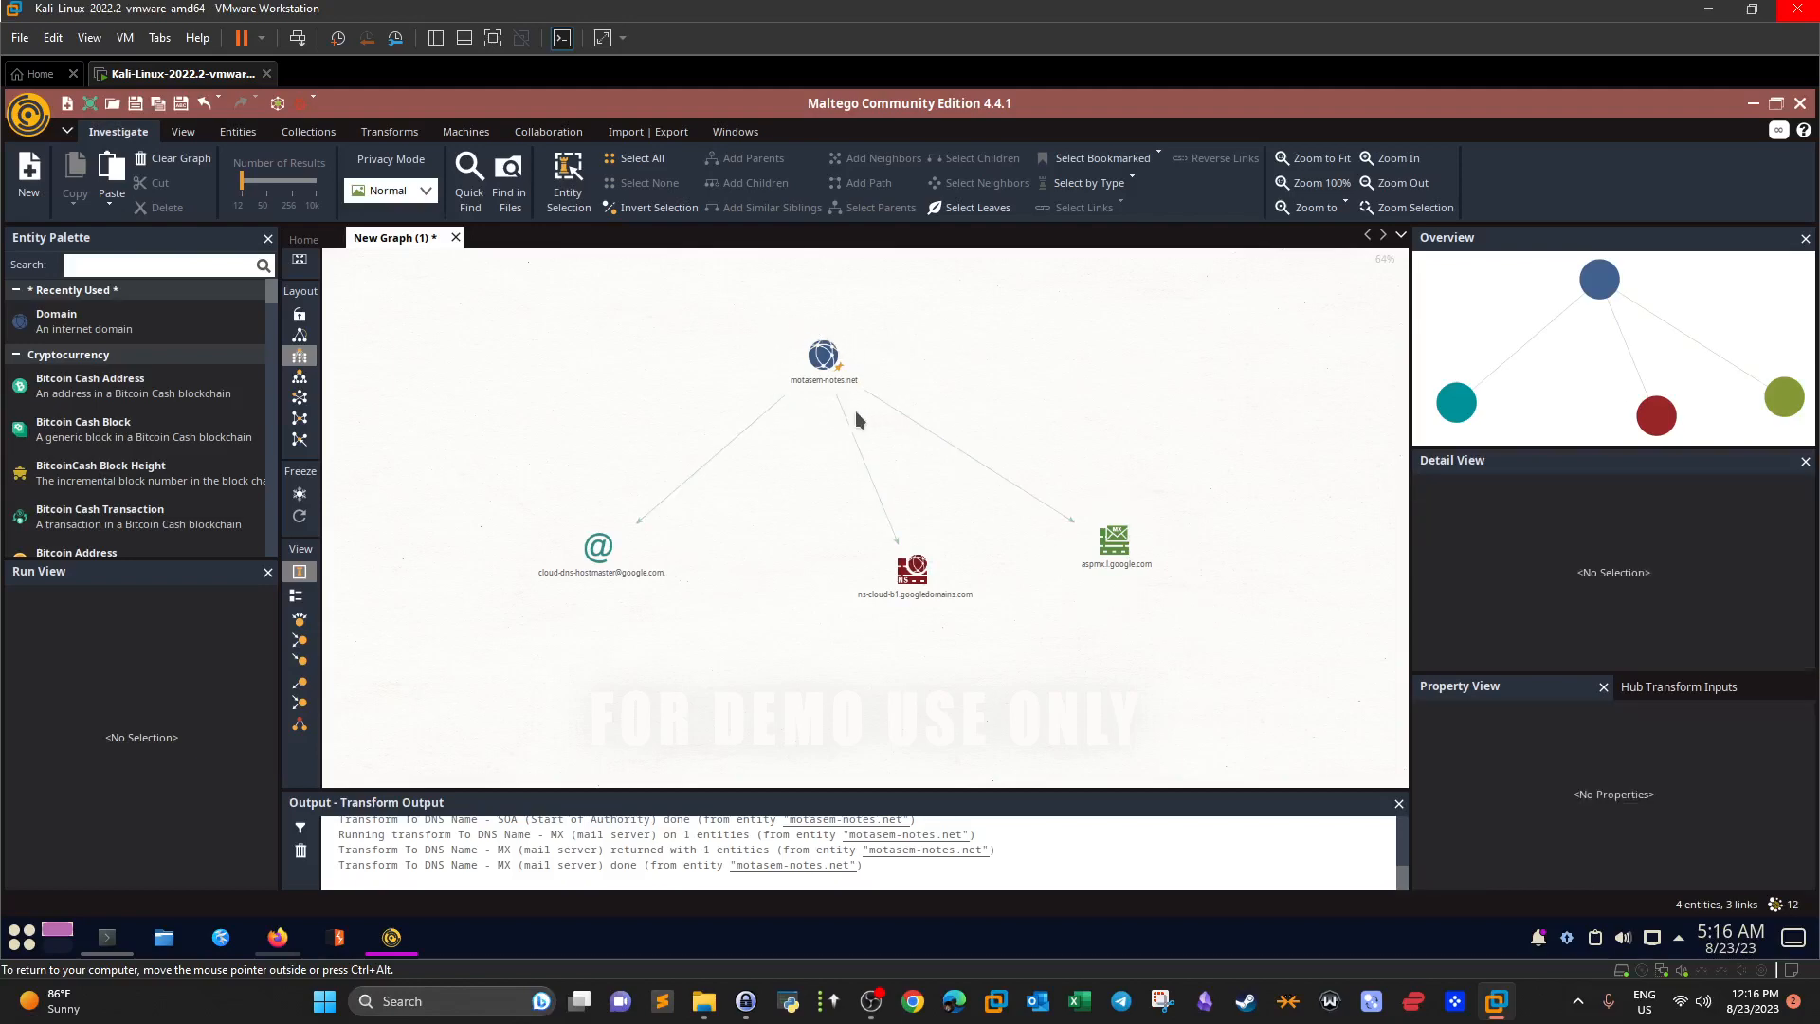
left_click(908, 580)
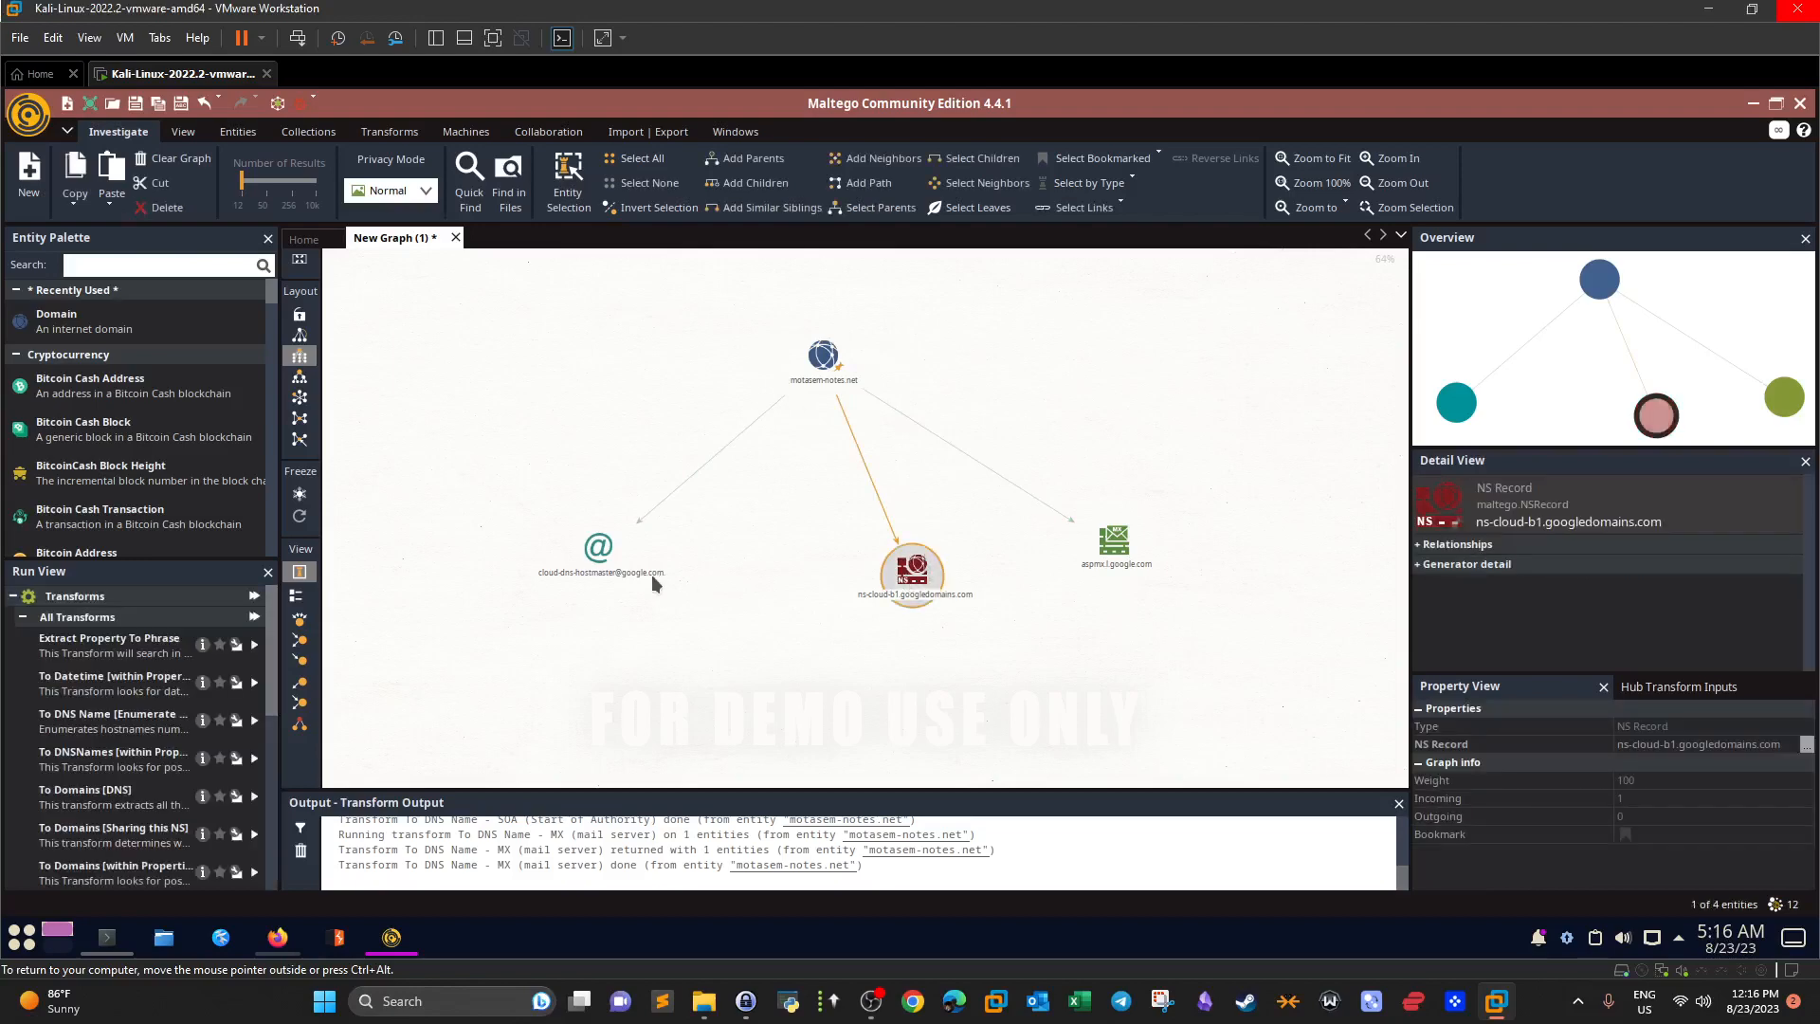
left_click(599, 549)
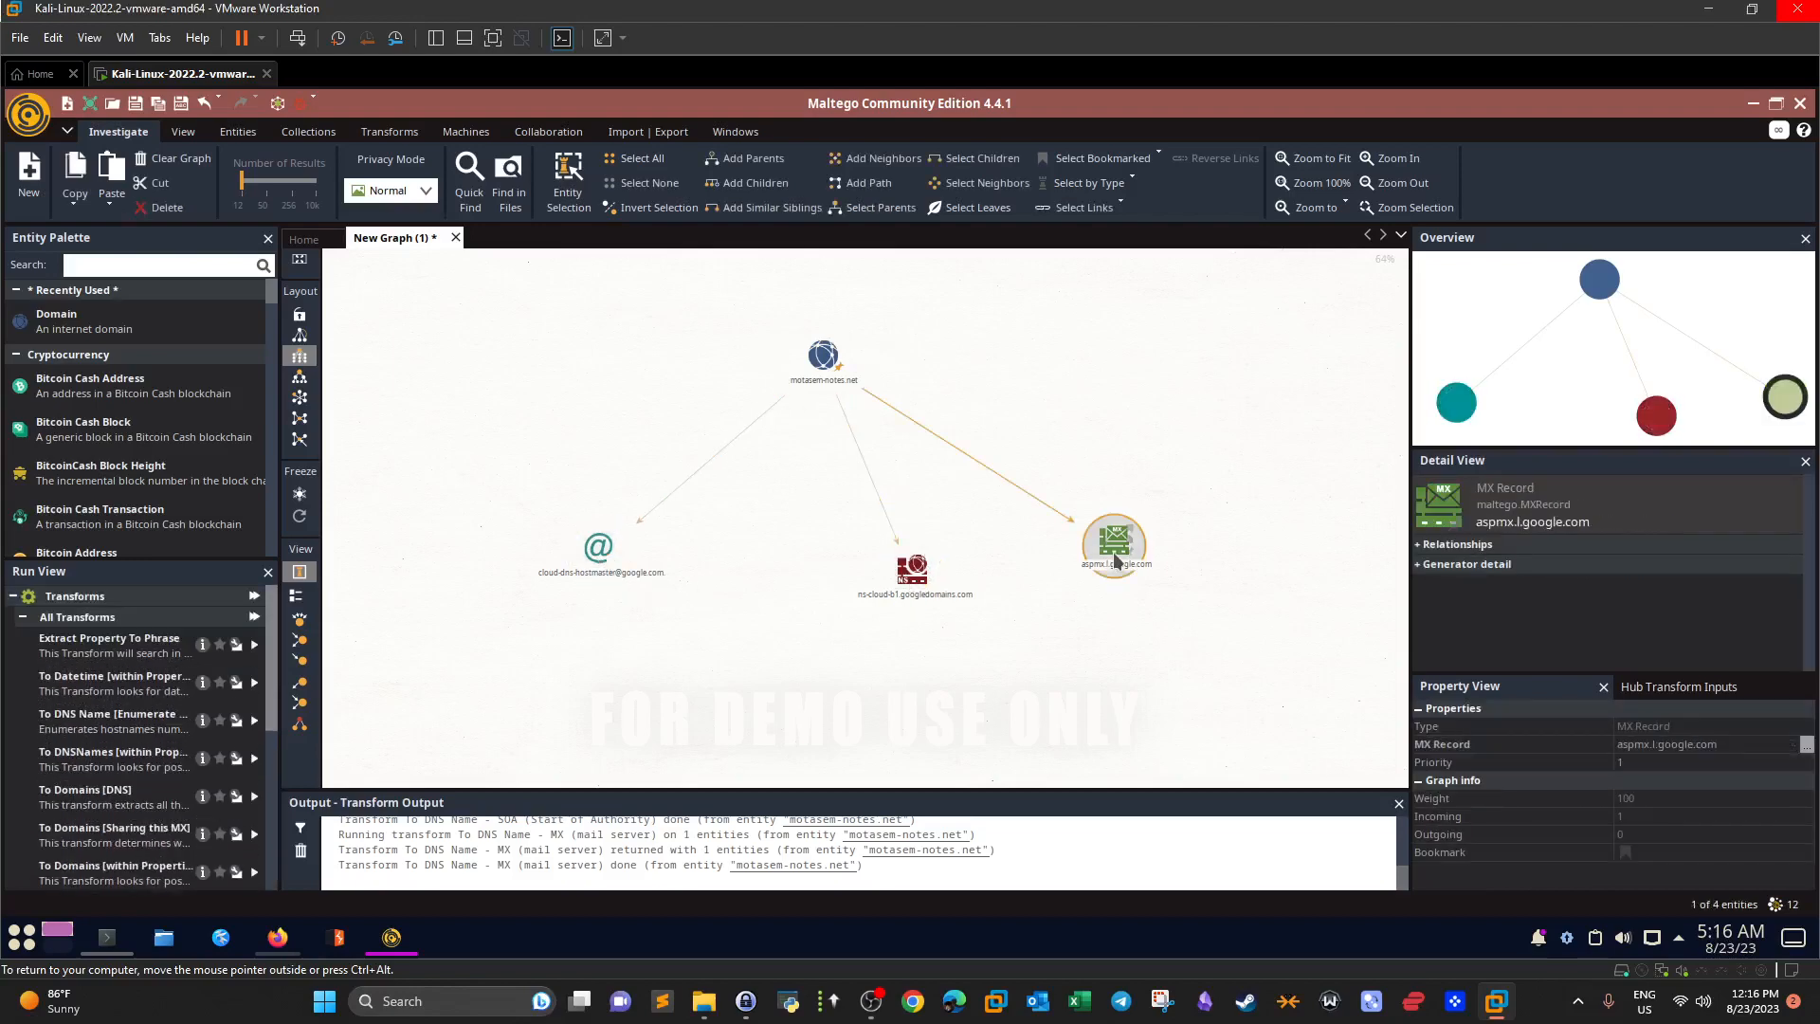
left_click(913, 580)
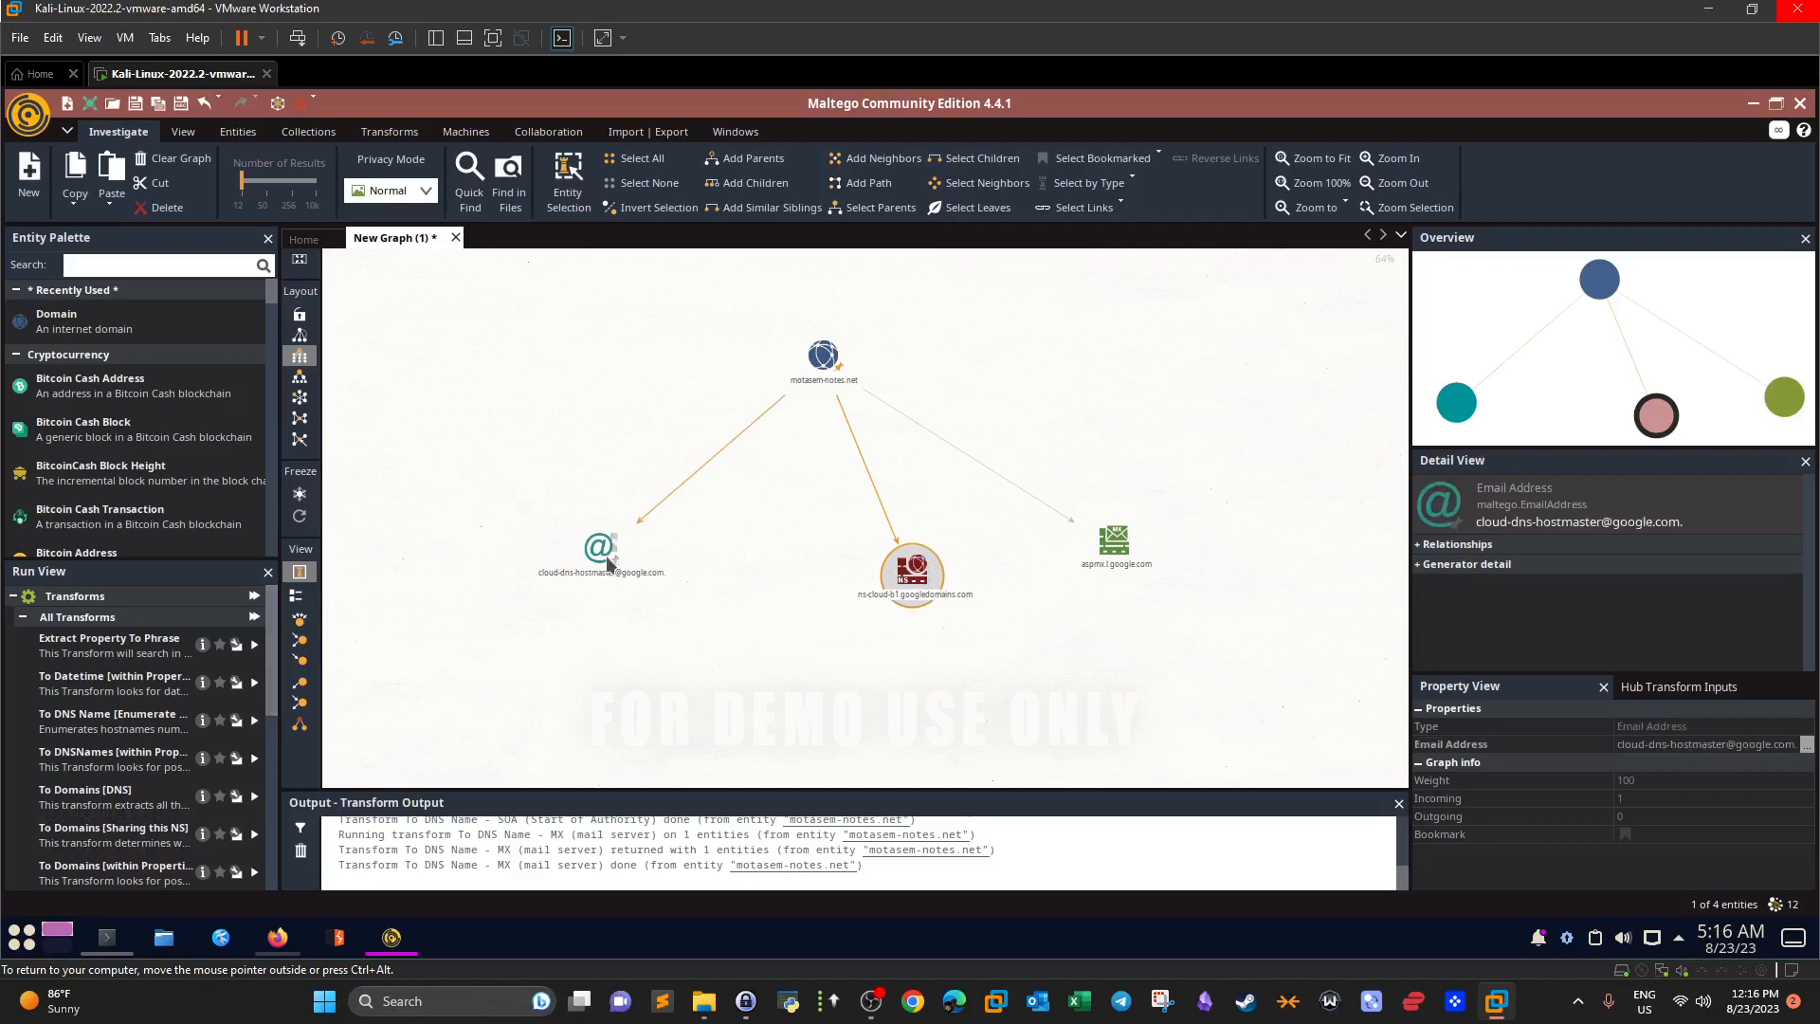
left_click(599, 554)
left_click(872, 575)
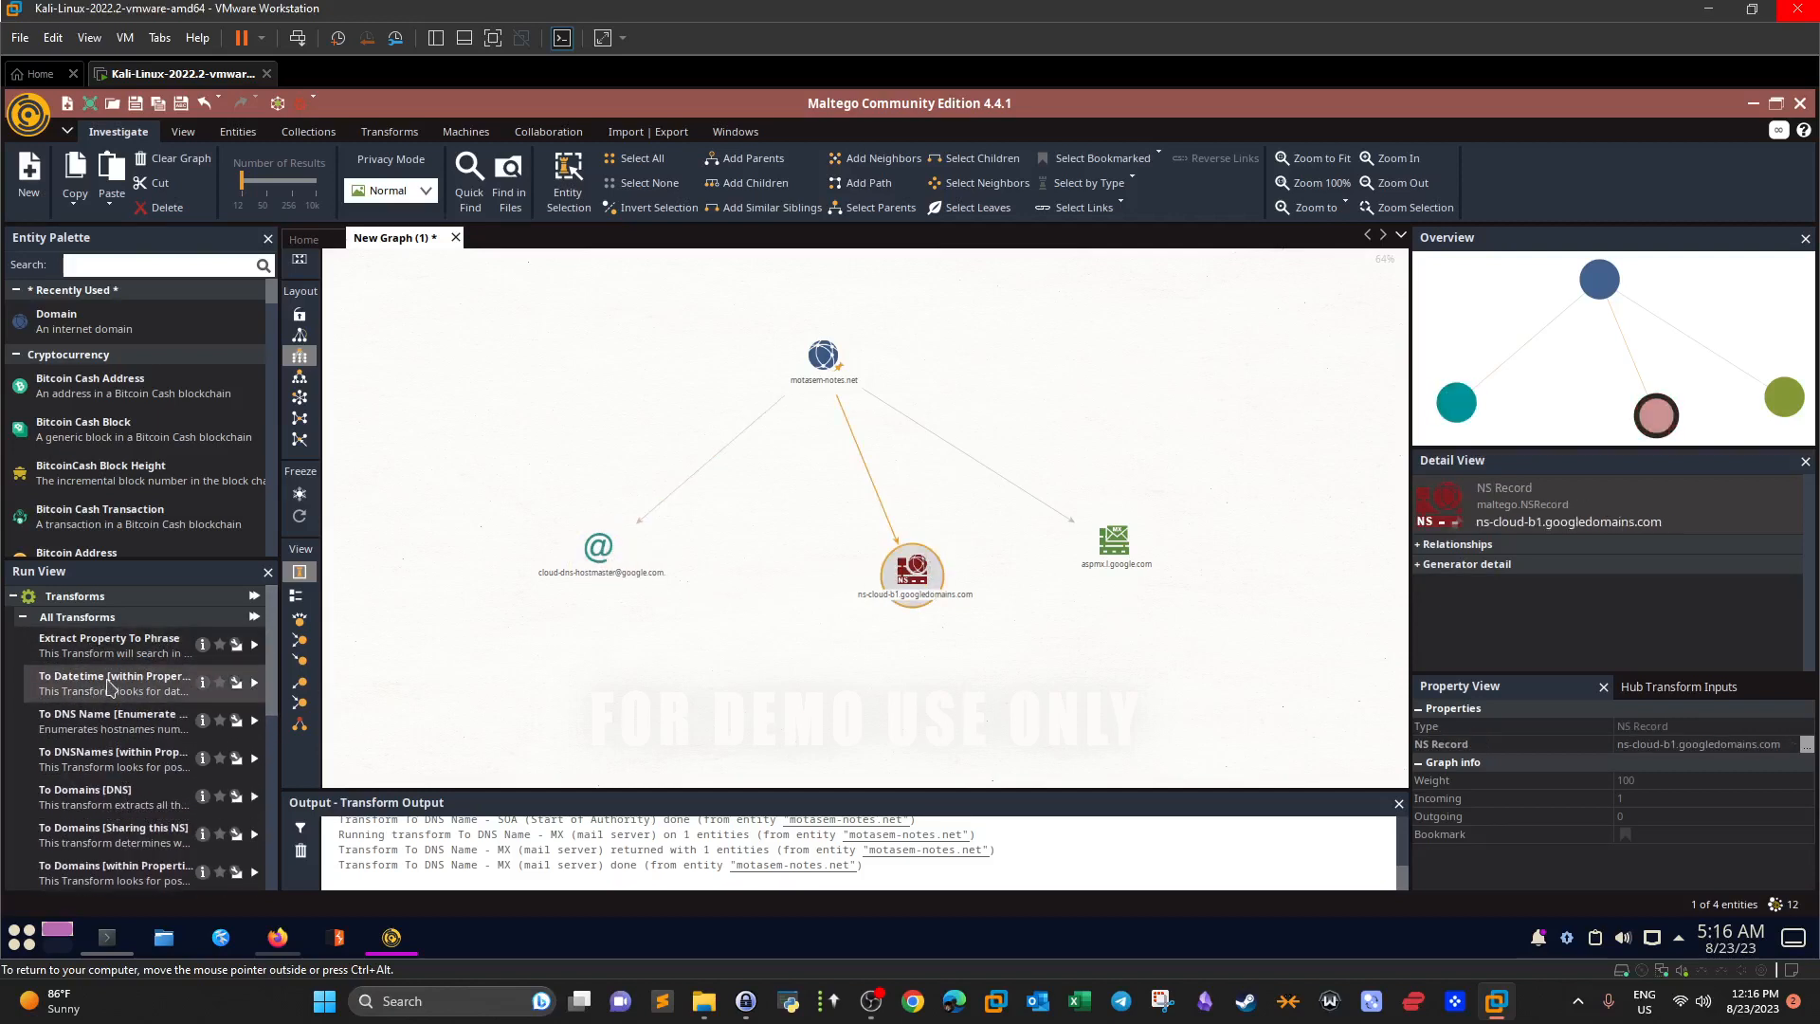
left_click(1111, 555)
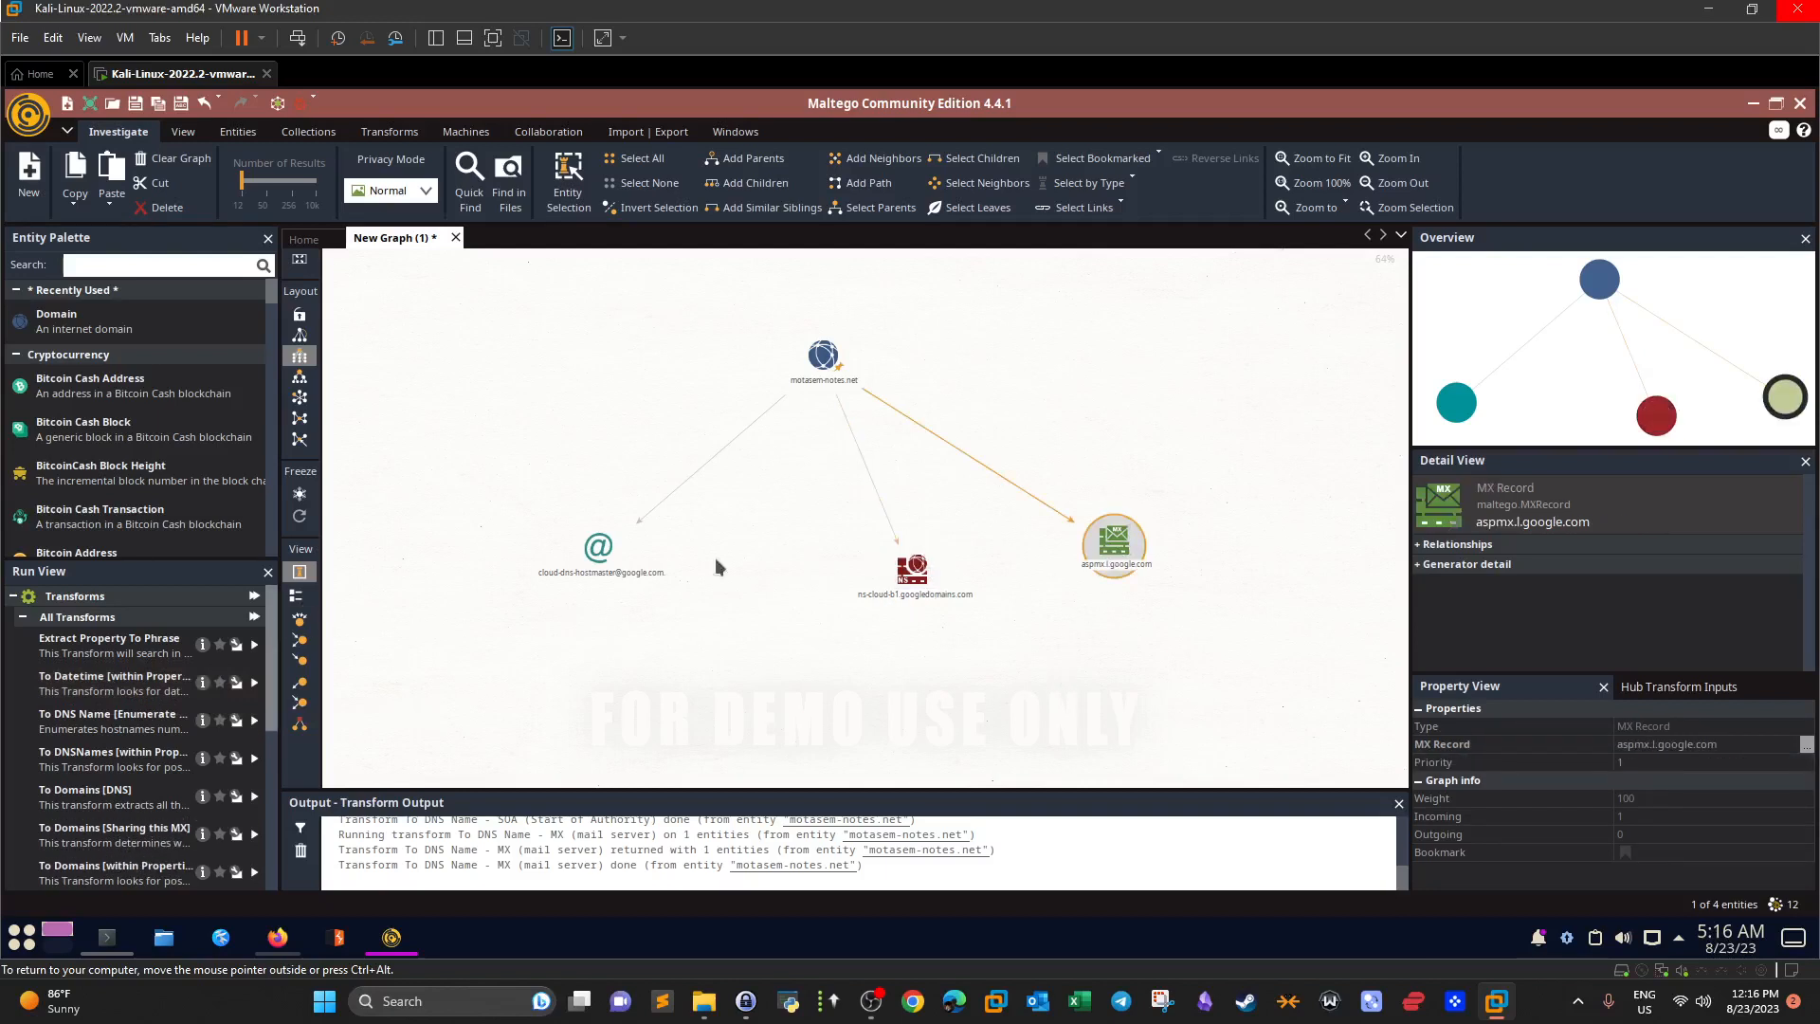
left_click(813, 367)
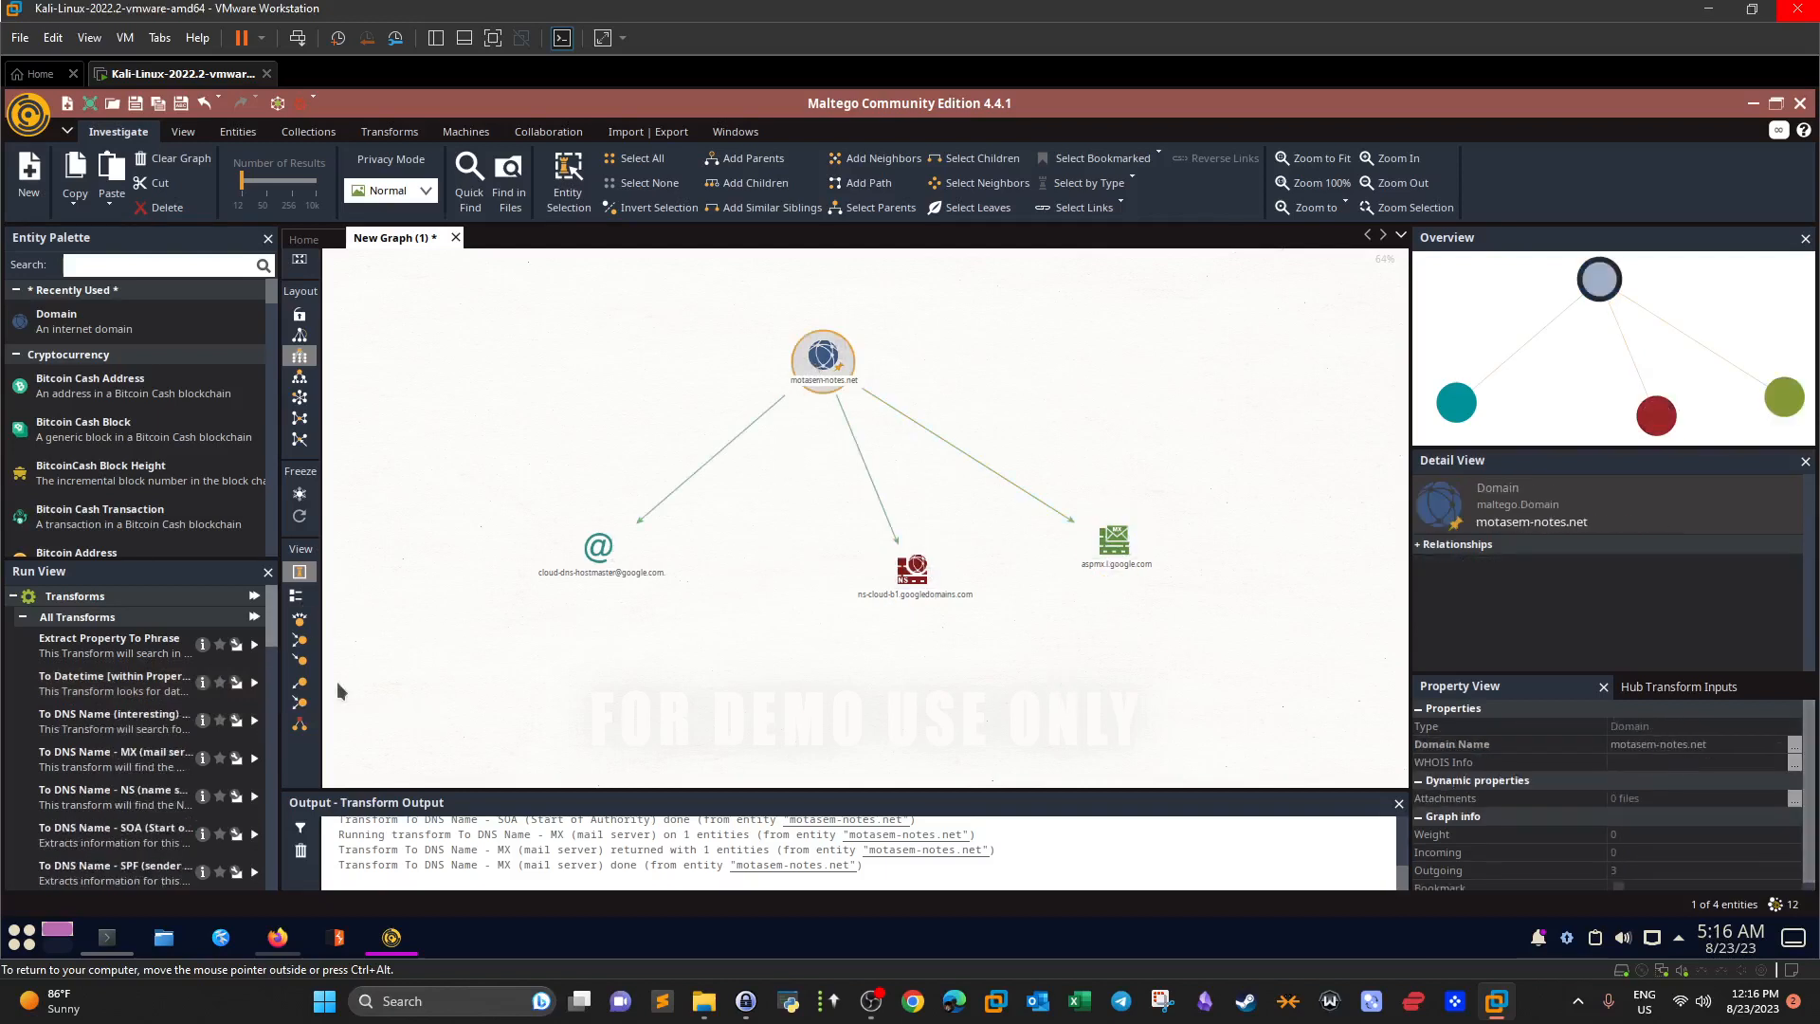
Run To IP Addresses and To URLs on motasem-notes.net from Run View.
left_click_drag(271, 631, 285, 782)
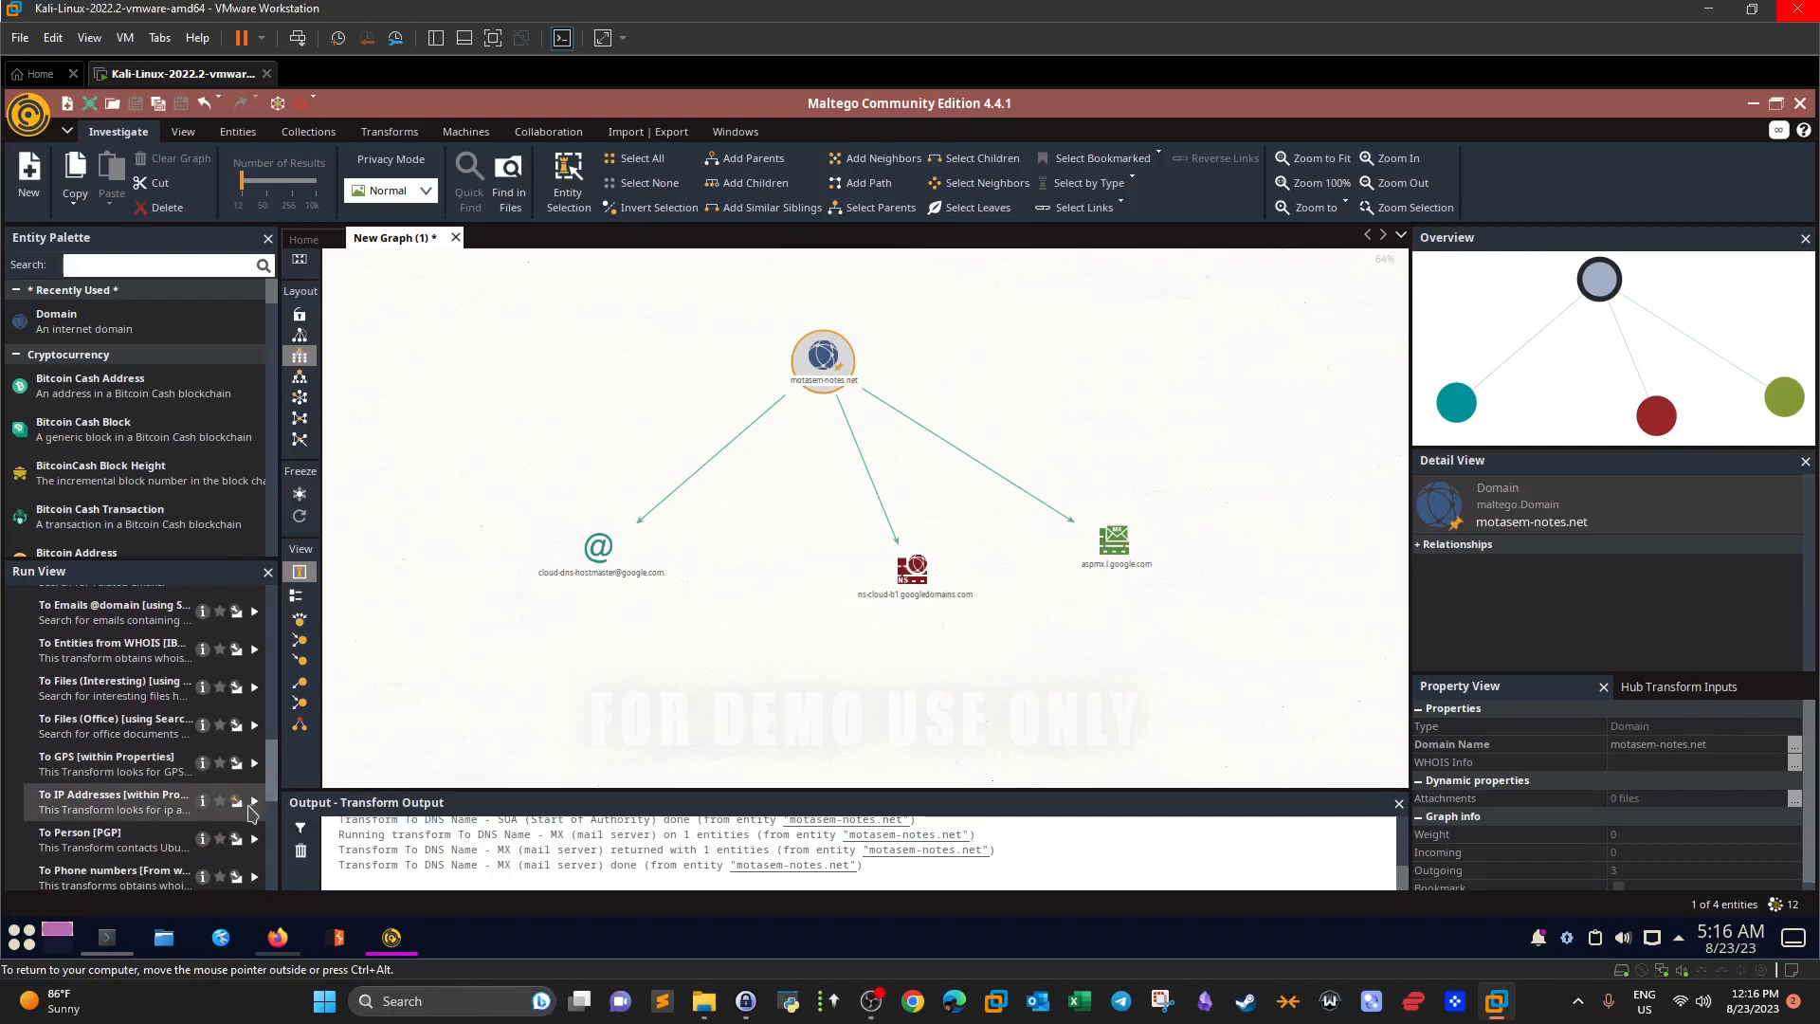
left_click(254, 801)
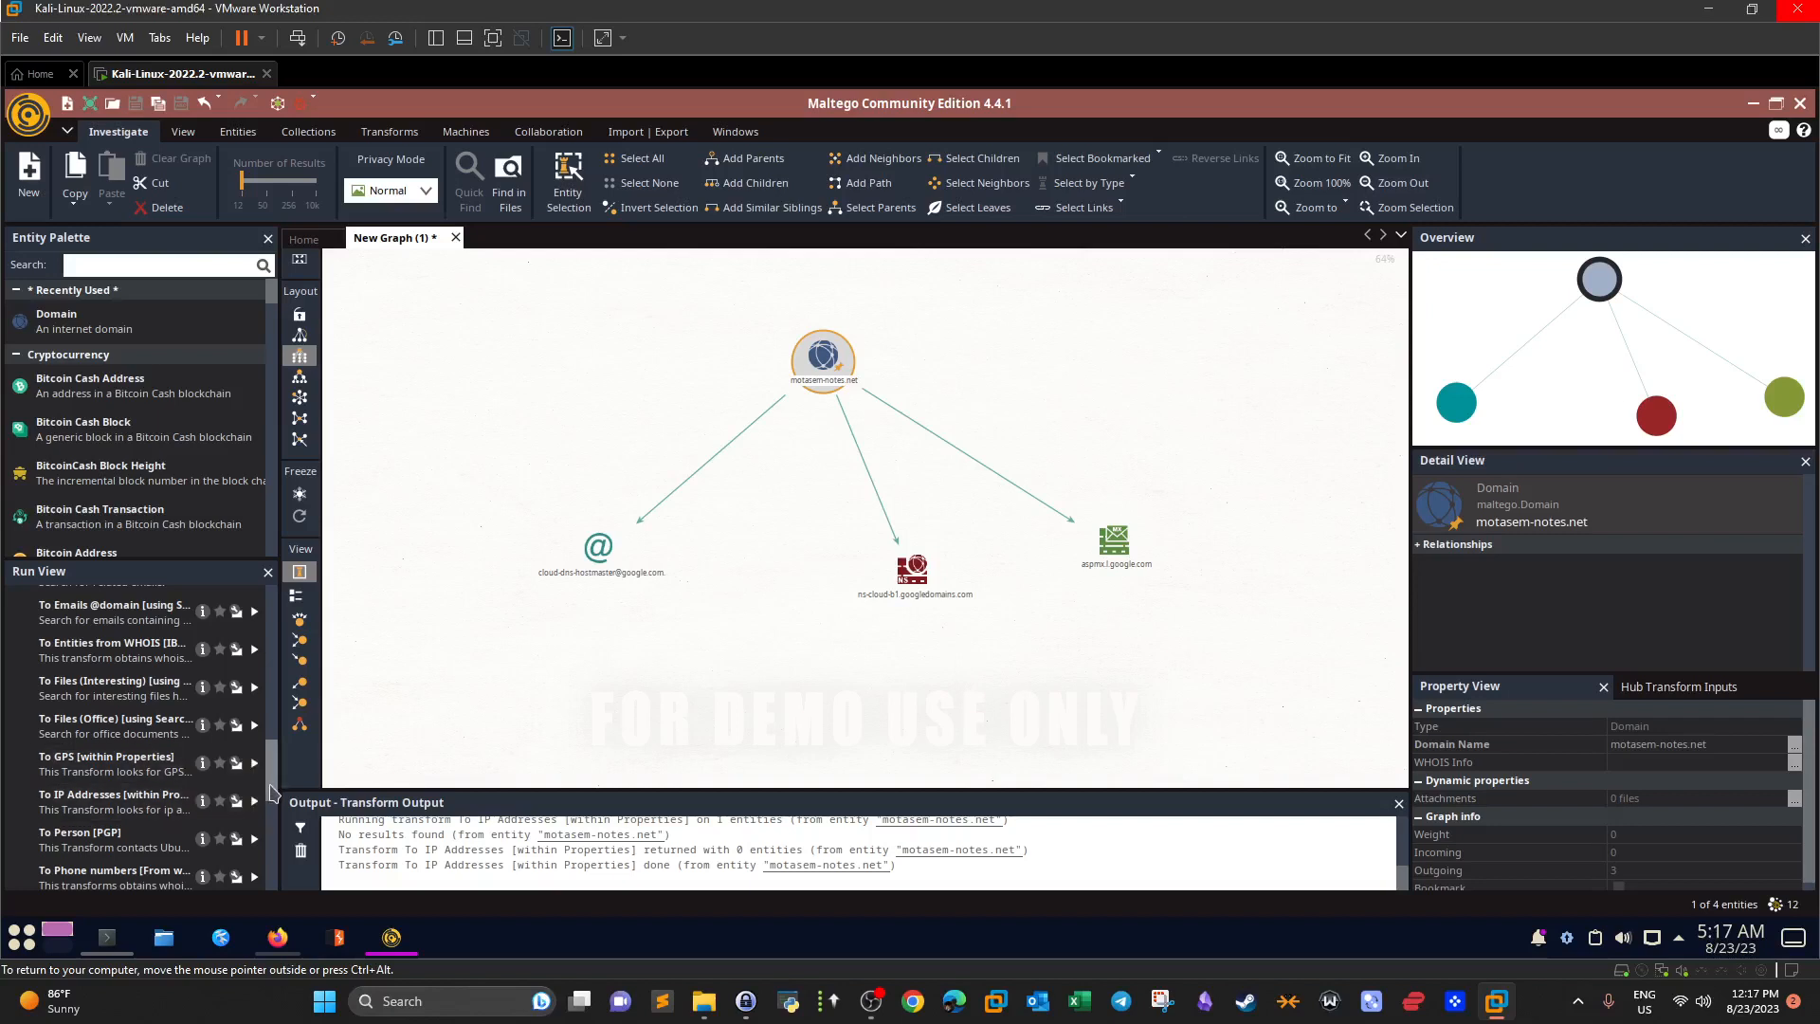
left_click_drag(273, 789, 276, 843)
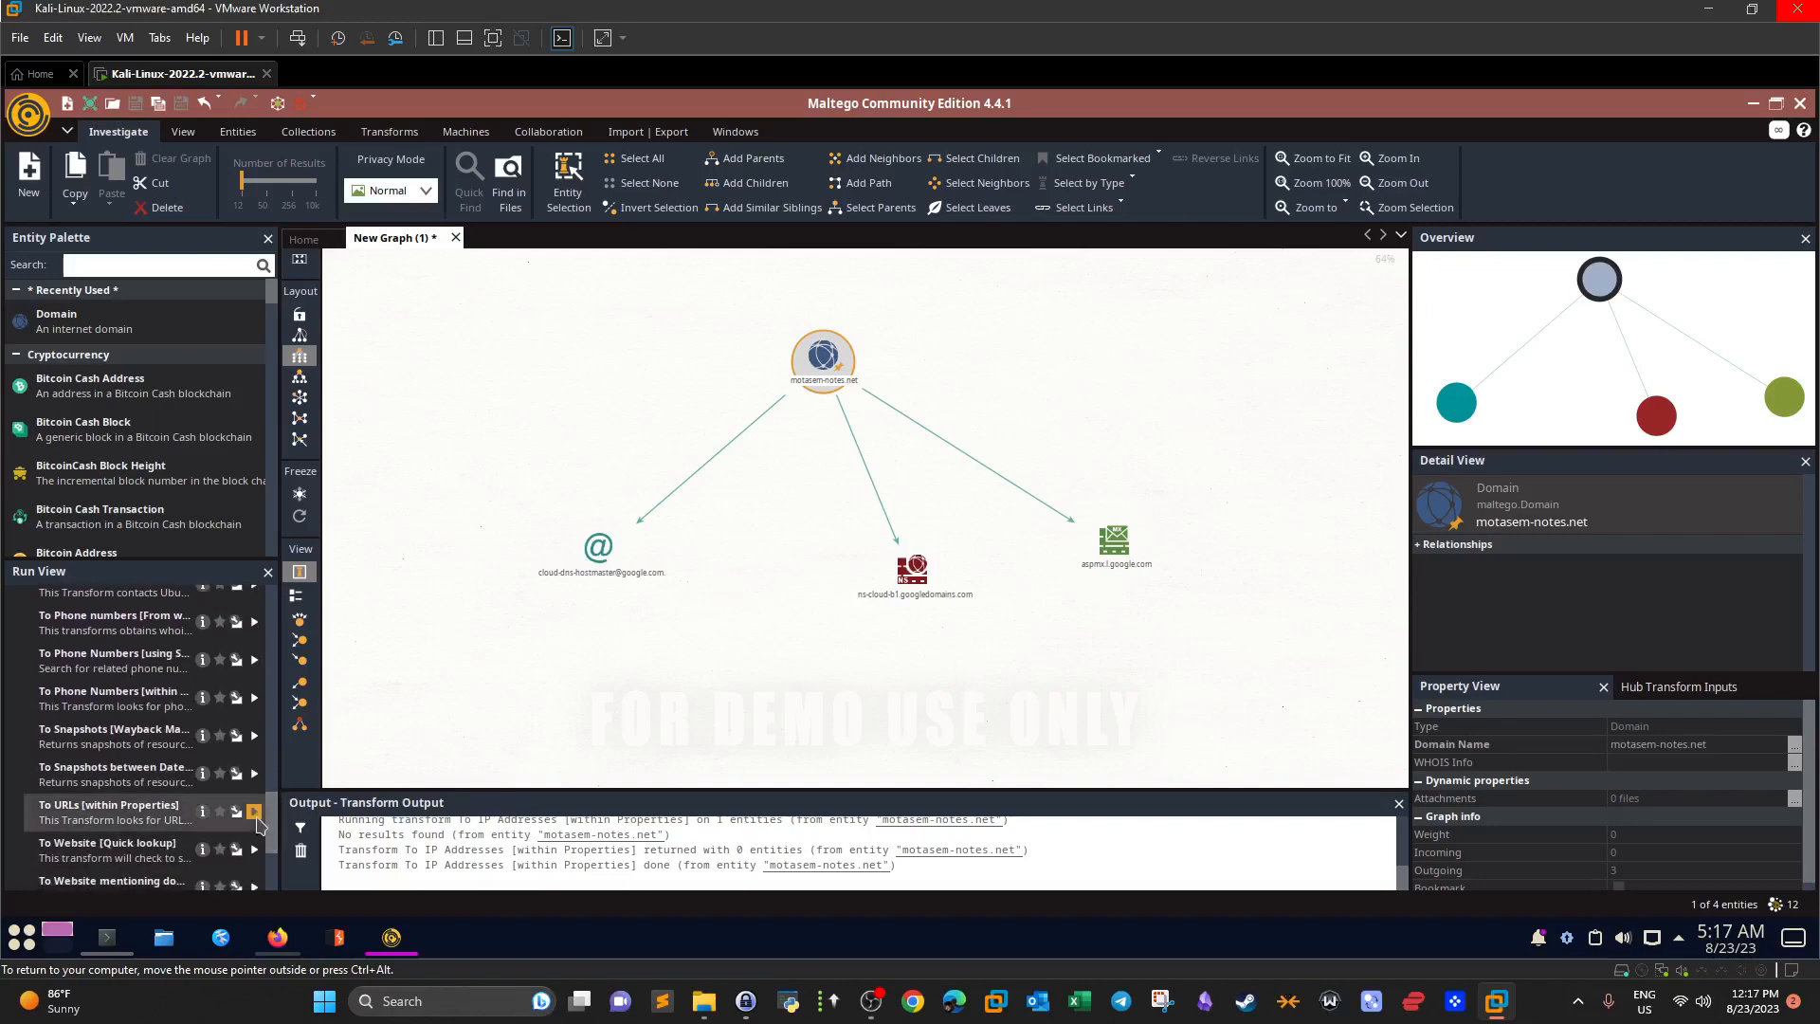
left_click(254, 811)
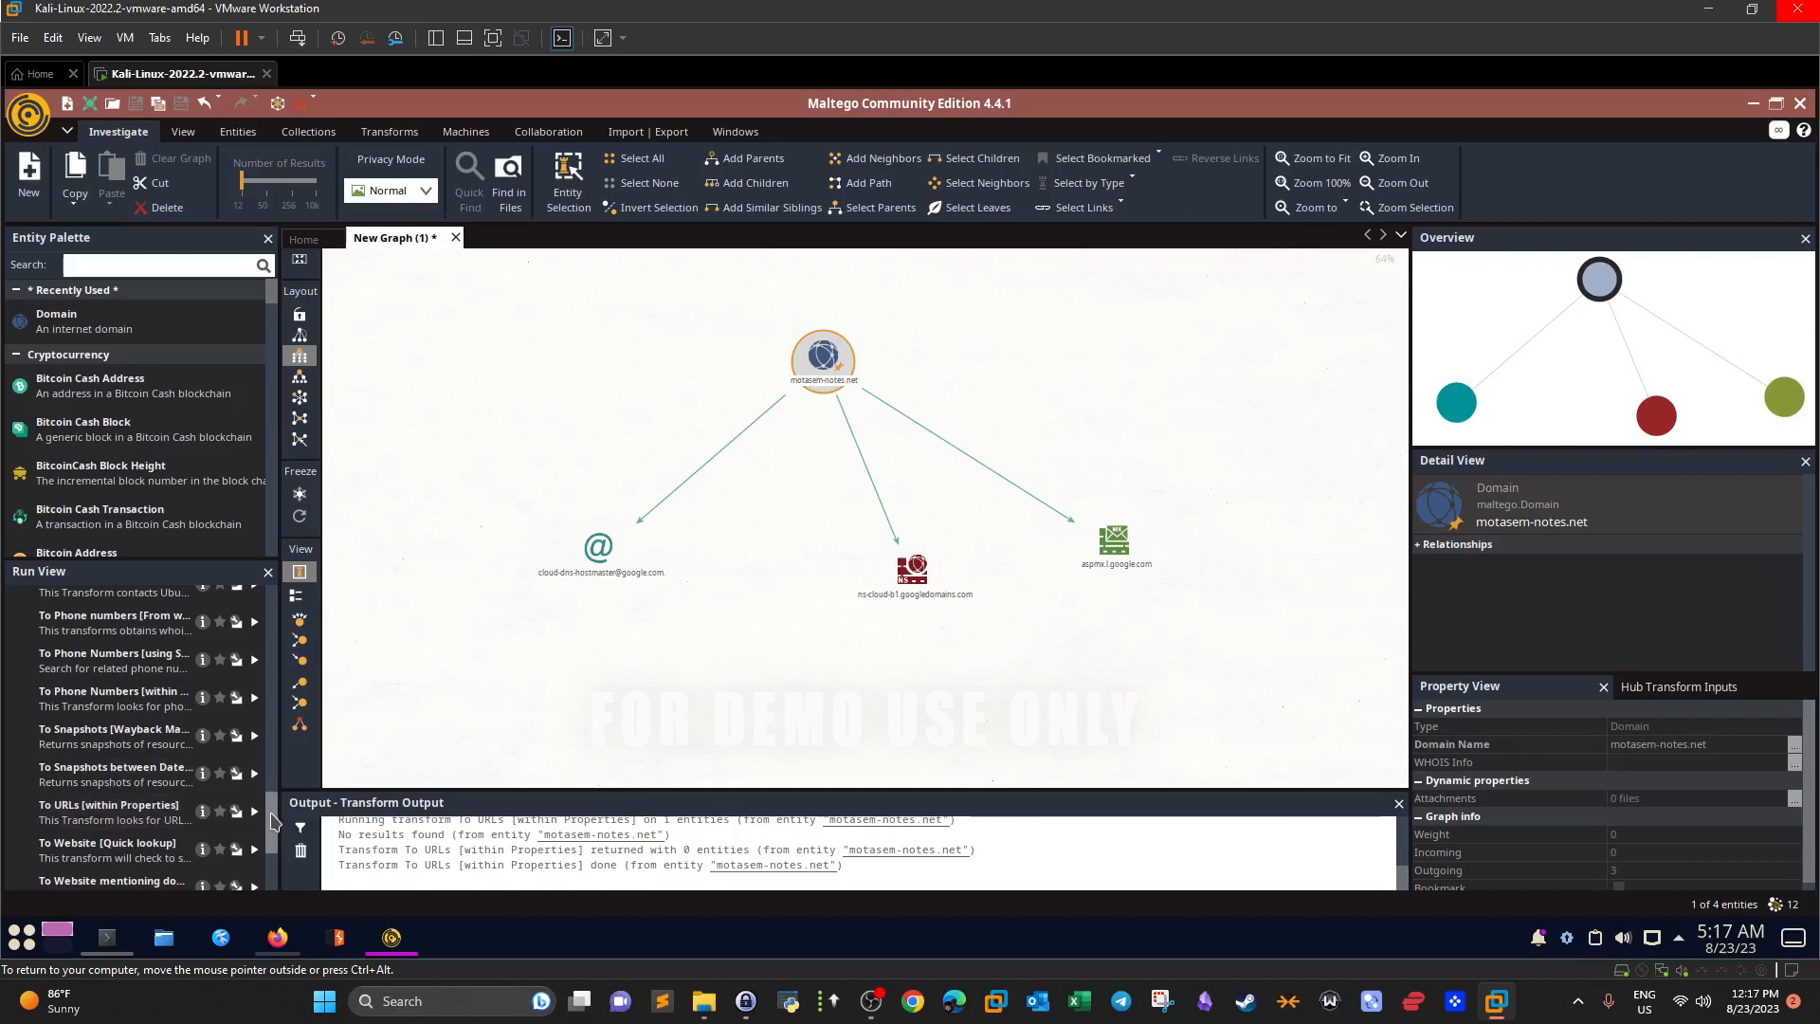
Run To E-Mail Addresses [within Properties] and To Email address [From whois info] on the domain.
left_click_drag(273, 821, 273, 856)
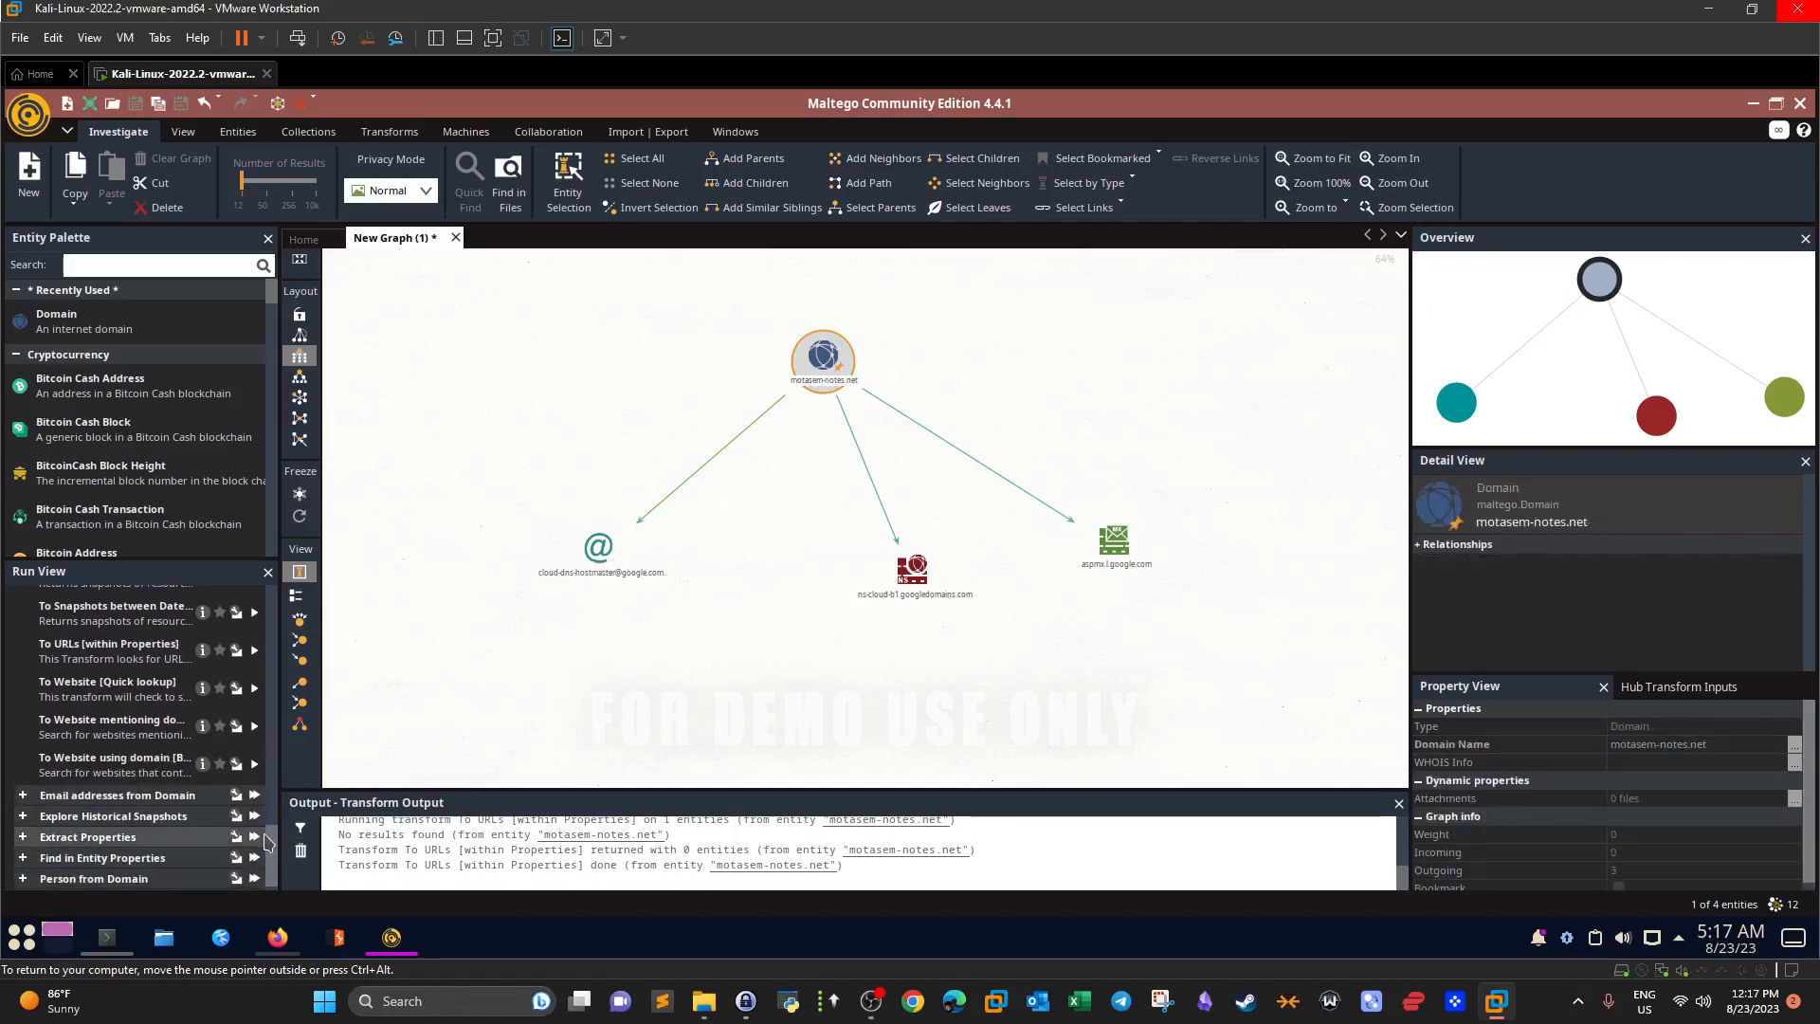
left_click_drag(270, 837, 294, 682)
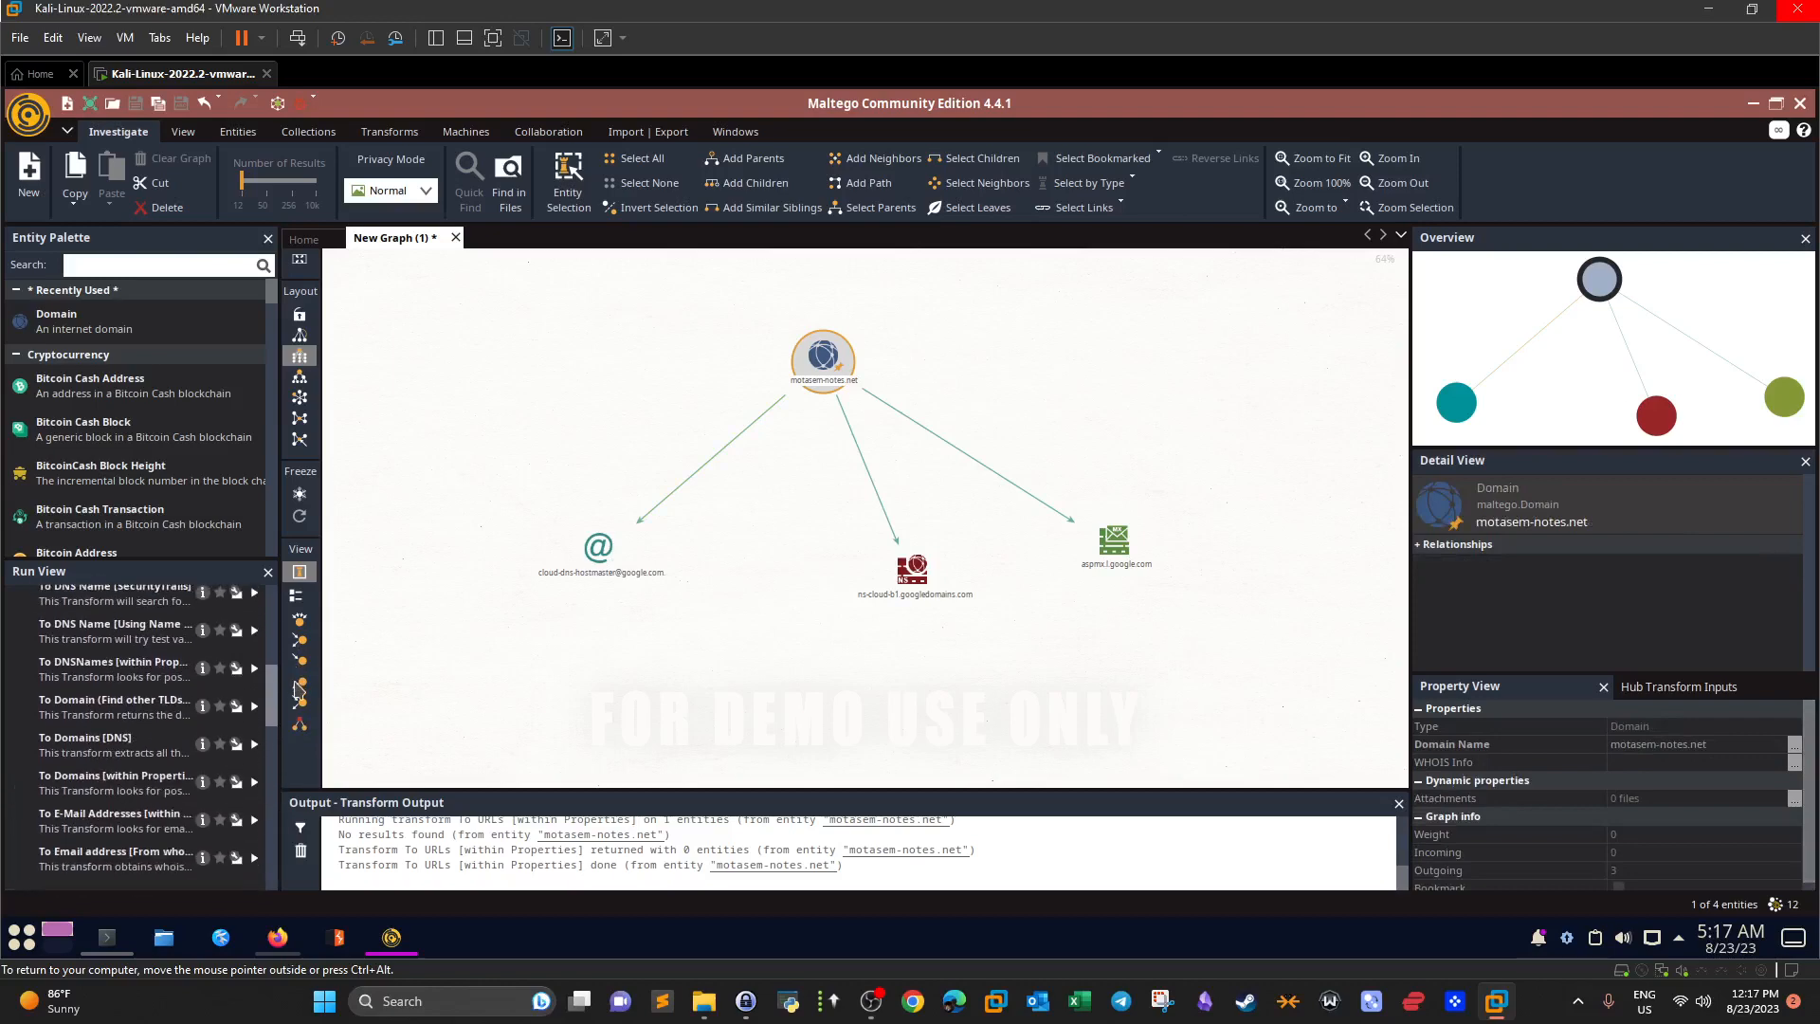
scroll(237, 744, "down", 1)
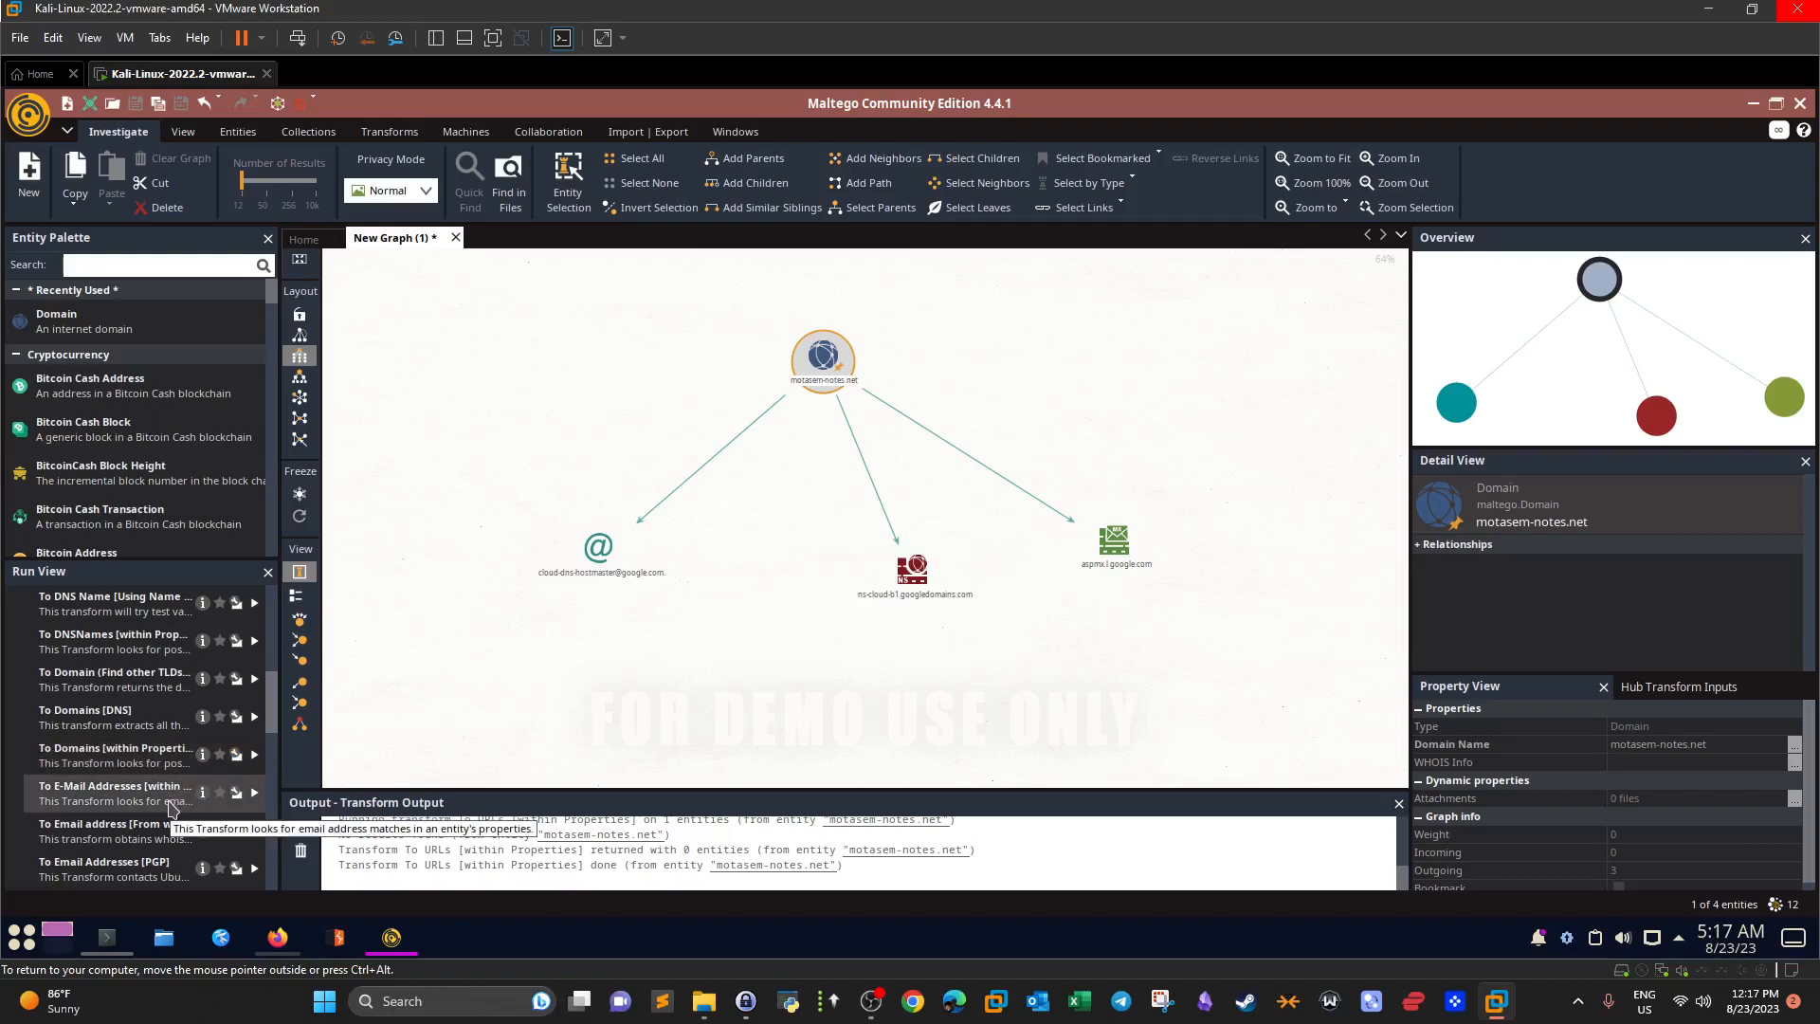
left_click(254, 792)
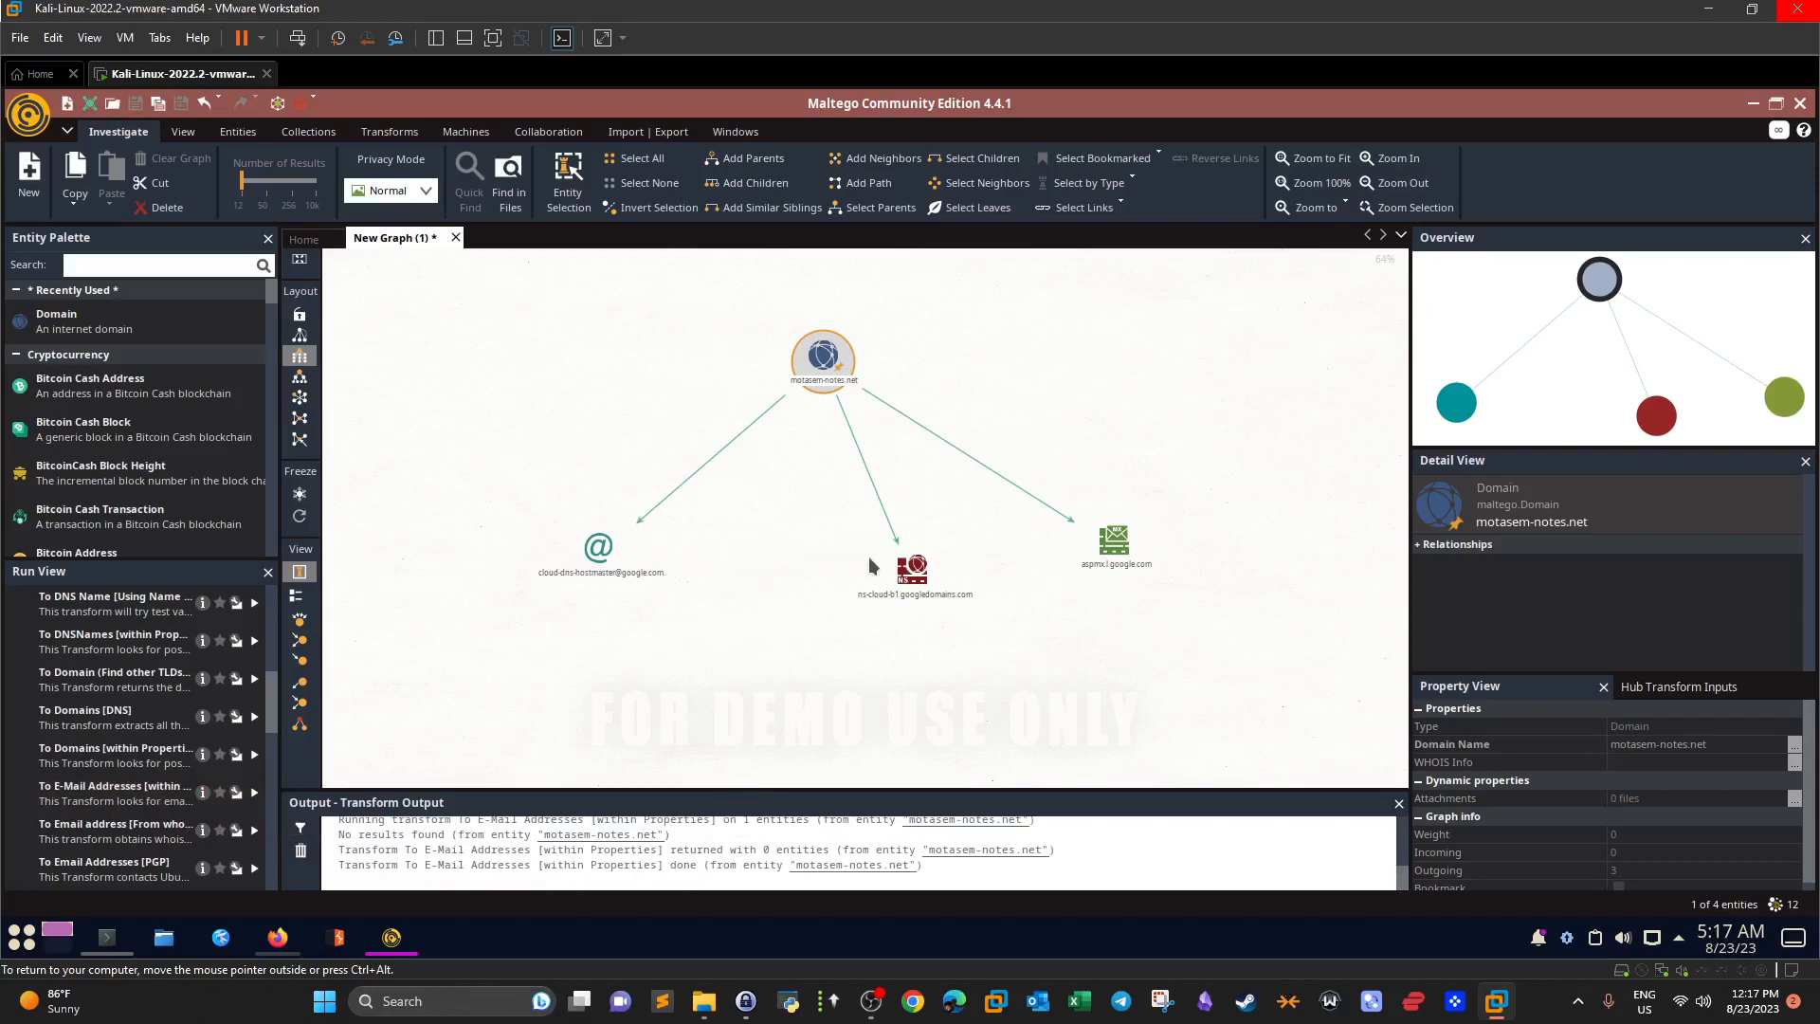
left_click(254, 830)
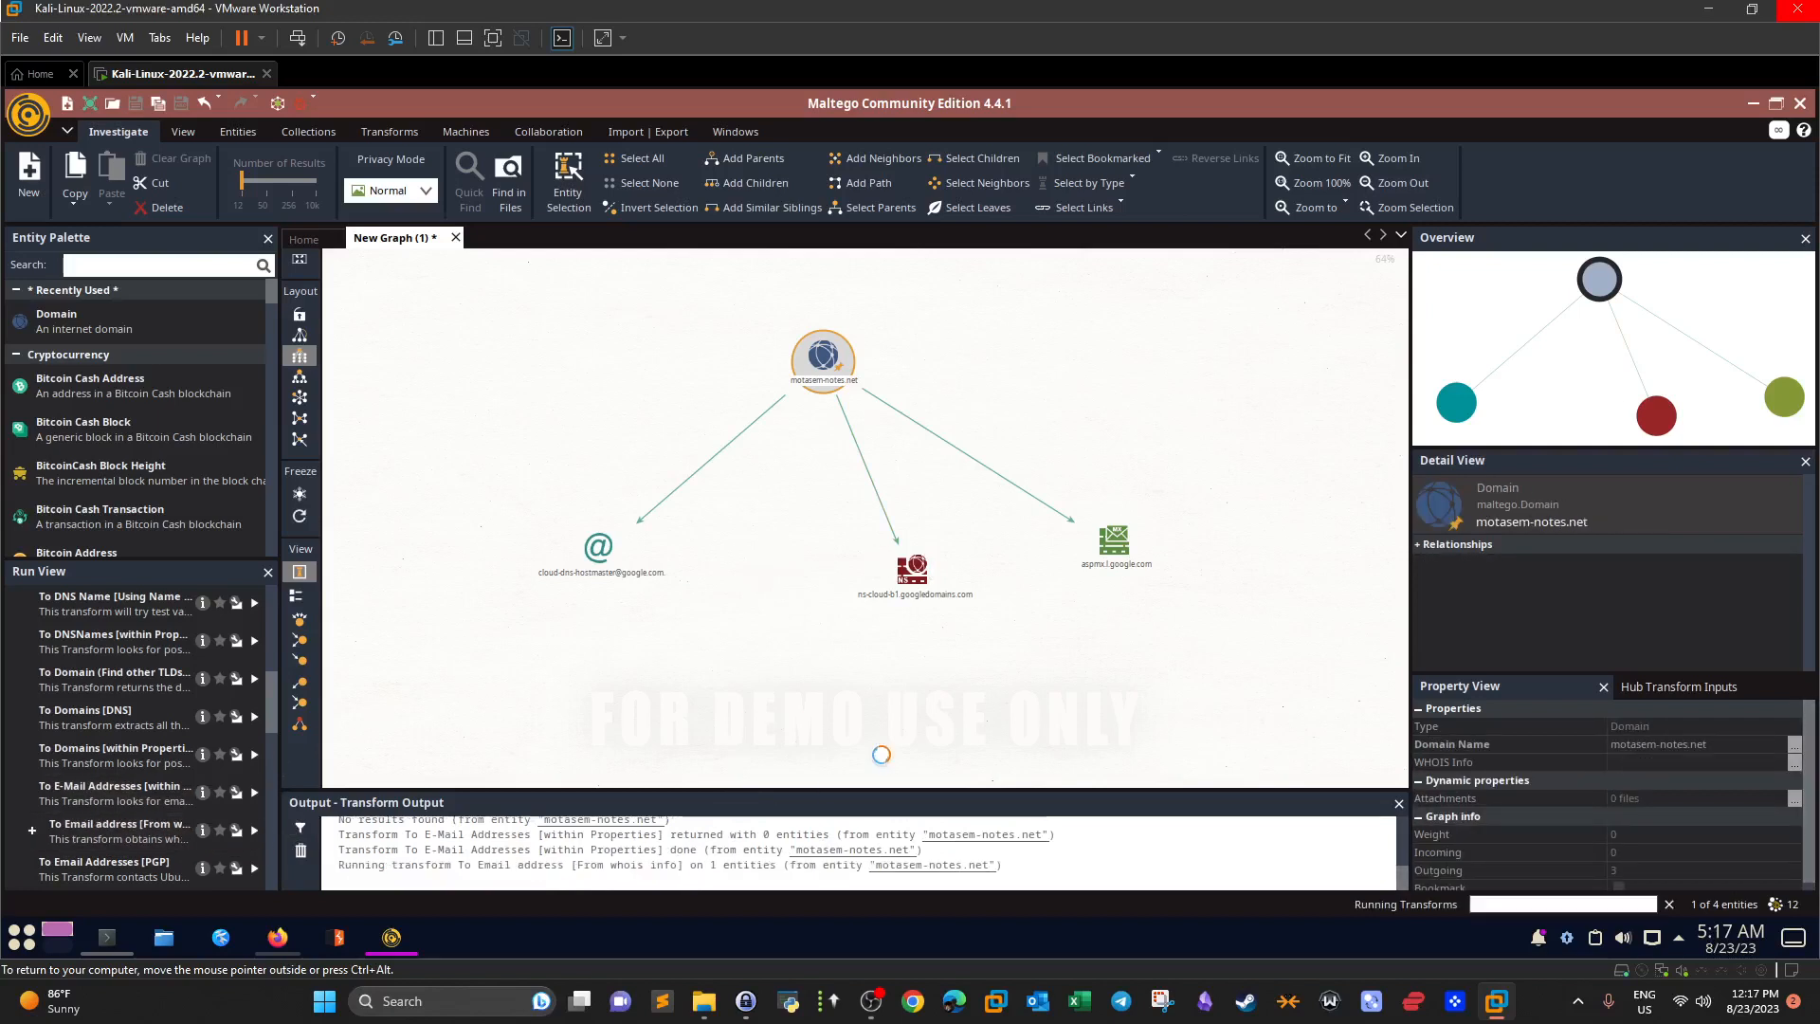
Move the new abuse contact email entity lower on the graph.
left_click(858, 481)
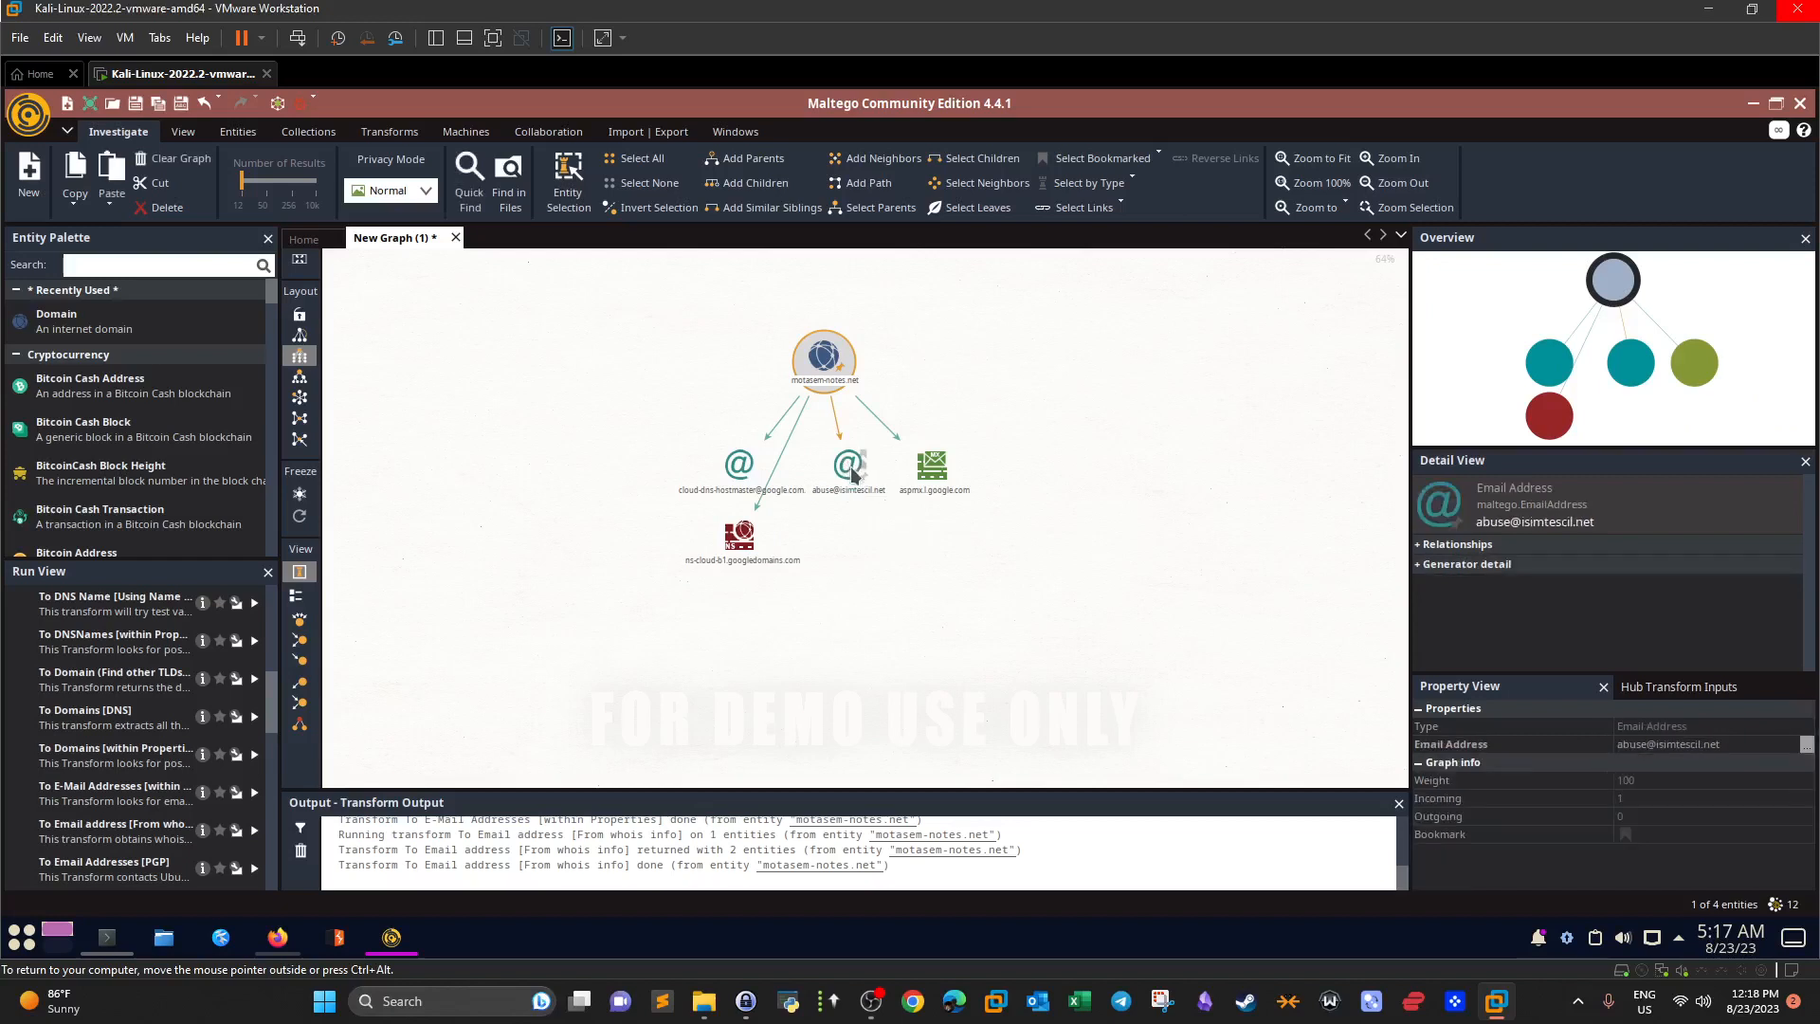
left_click_drag(851, 464, 1119, 349)
left_click(1185, 520)
left_click(842, 468)
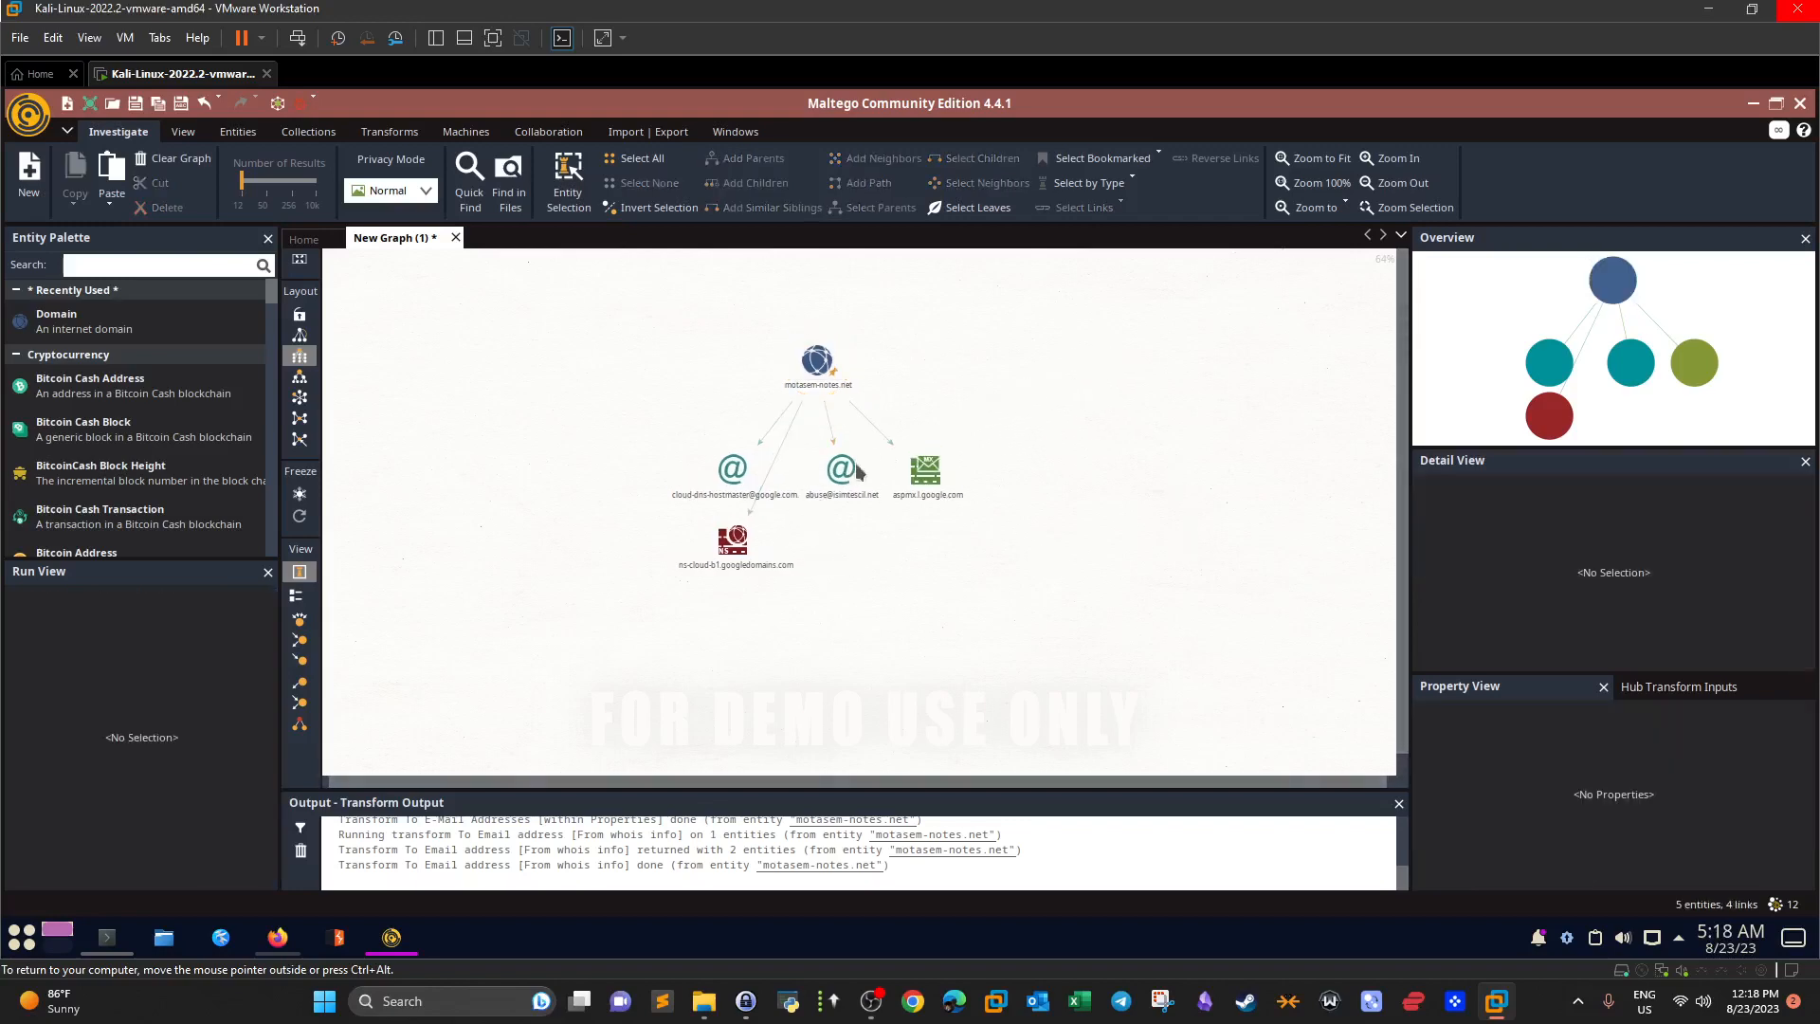
left_click_drag(948, 565, 945, 565)
left_click(844, 480)
left_click_drag(844, 480, 930, 616)
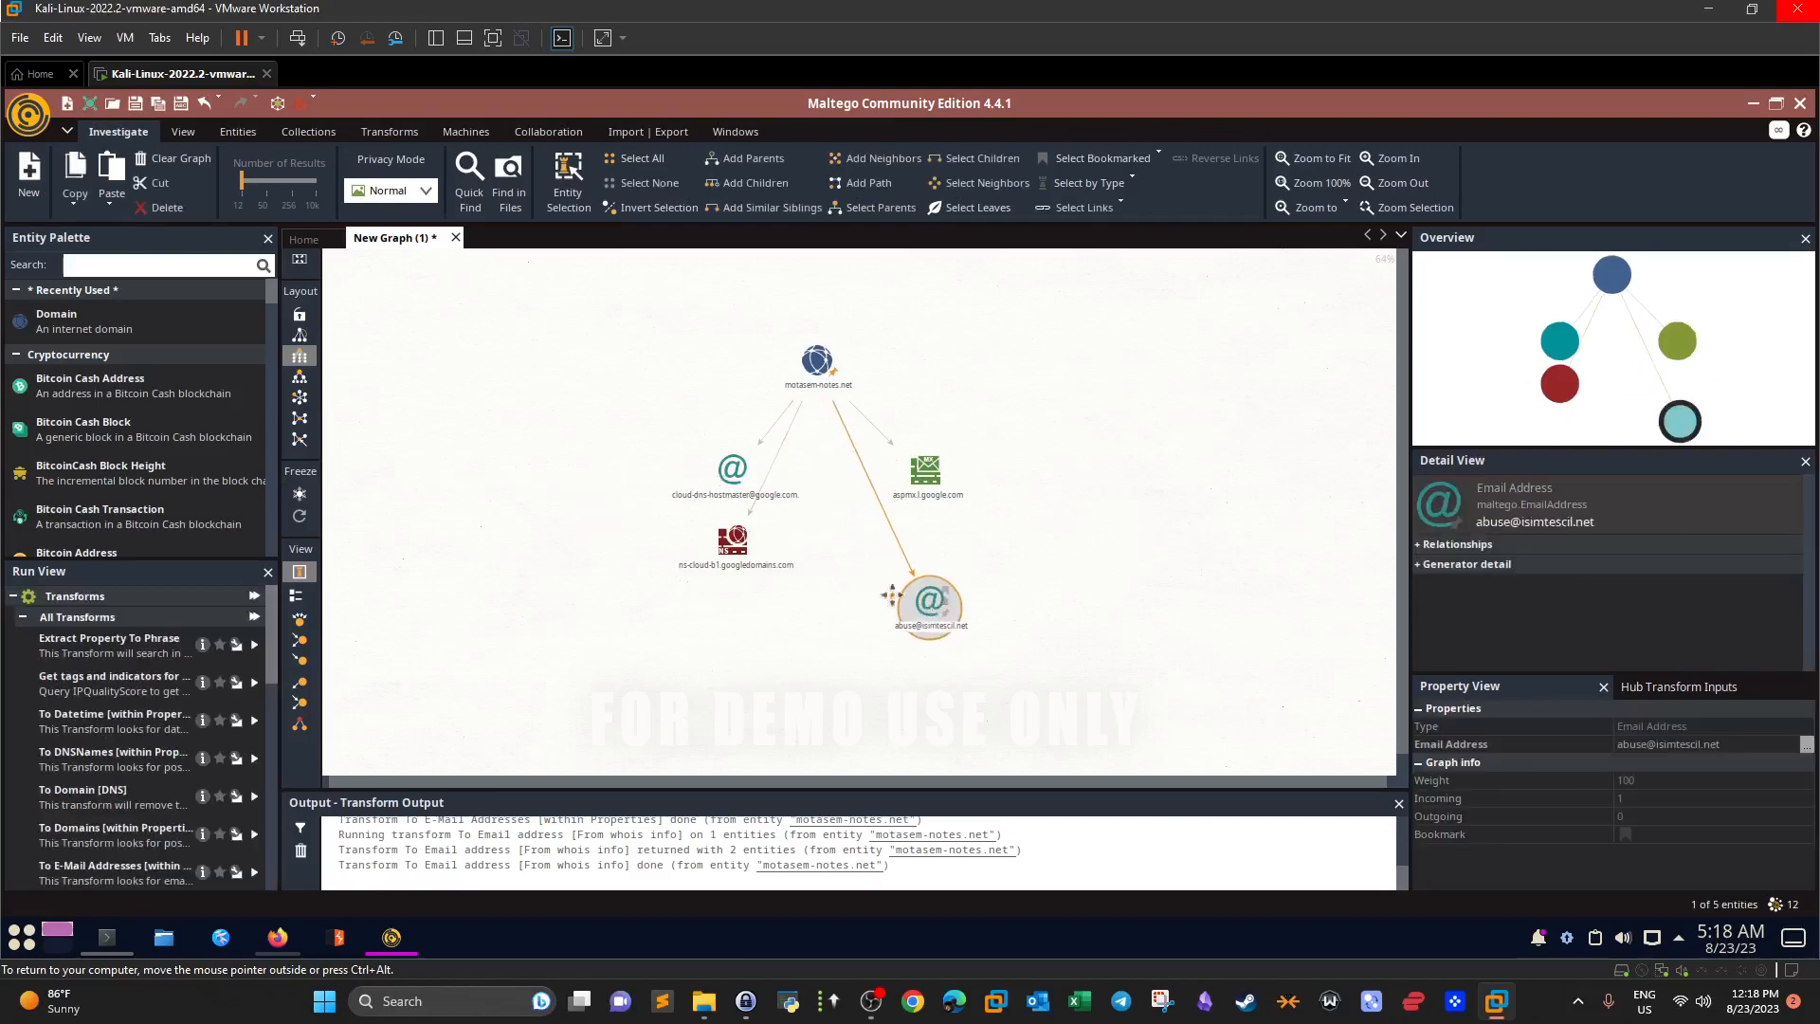
Cancel an accidental link, then move ns-cloud-b1 to the lower left and aspmx.l.google.com right.
left_click(734, 552)
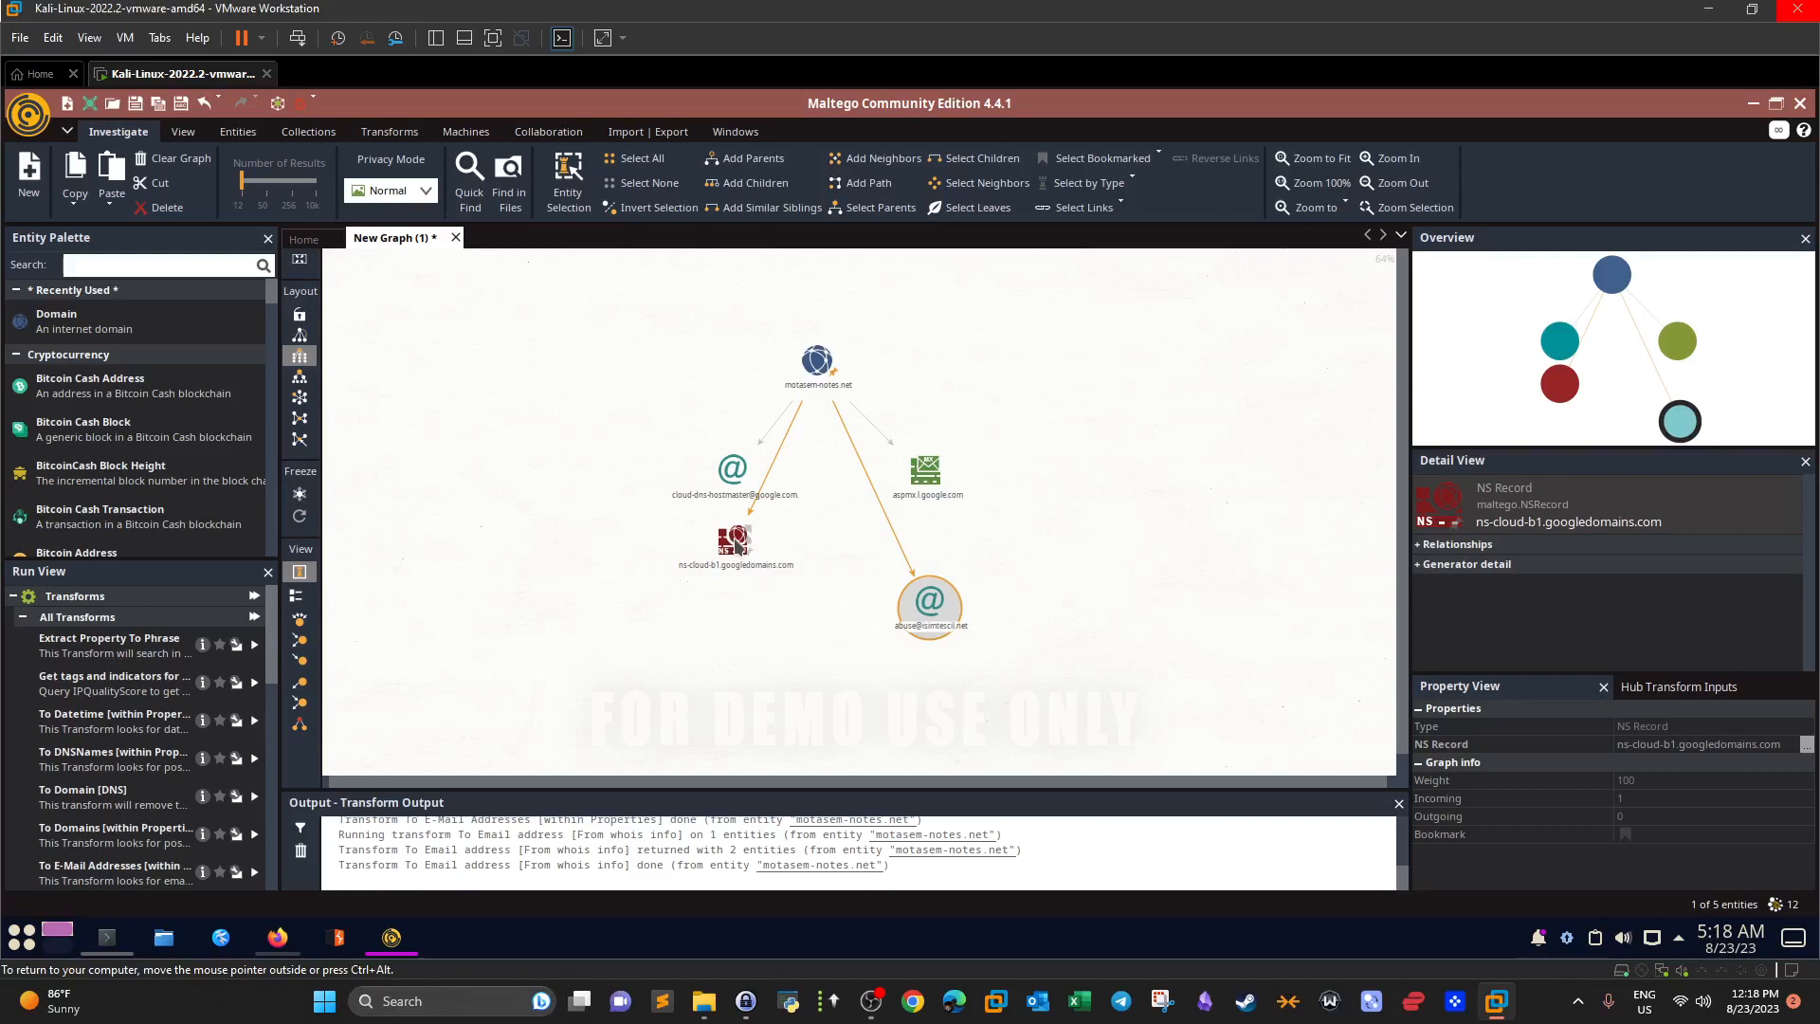
left_click(742, 483)
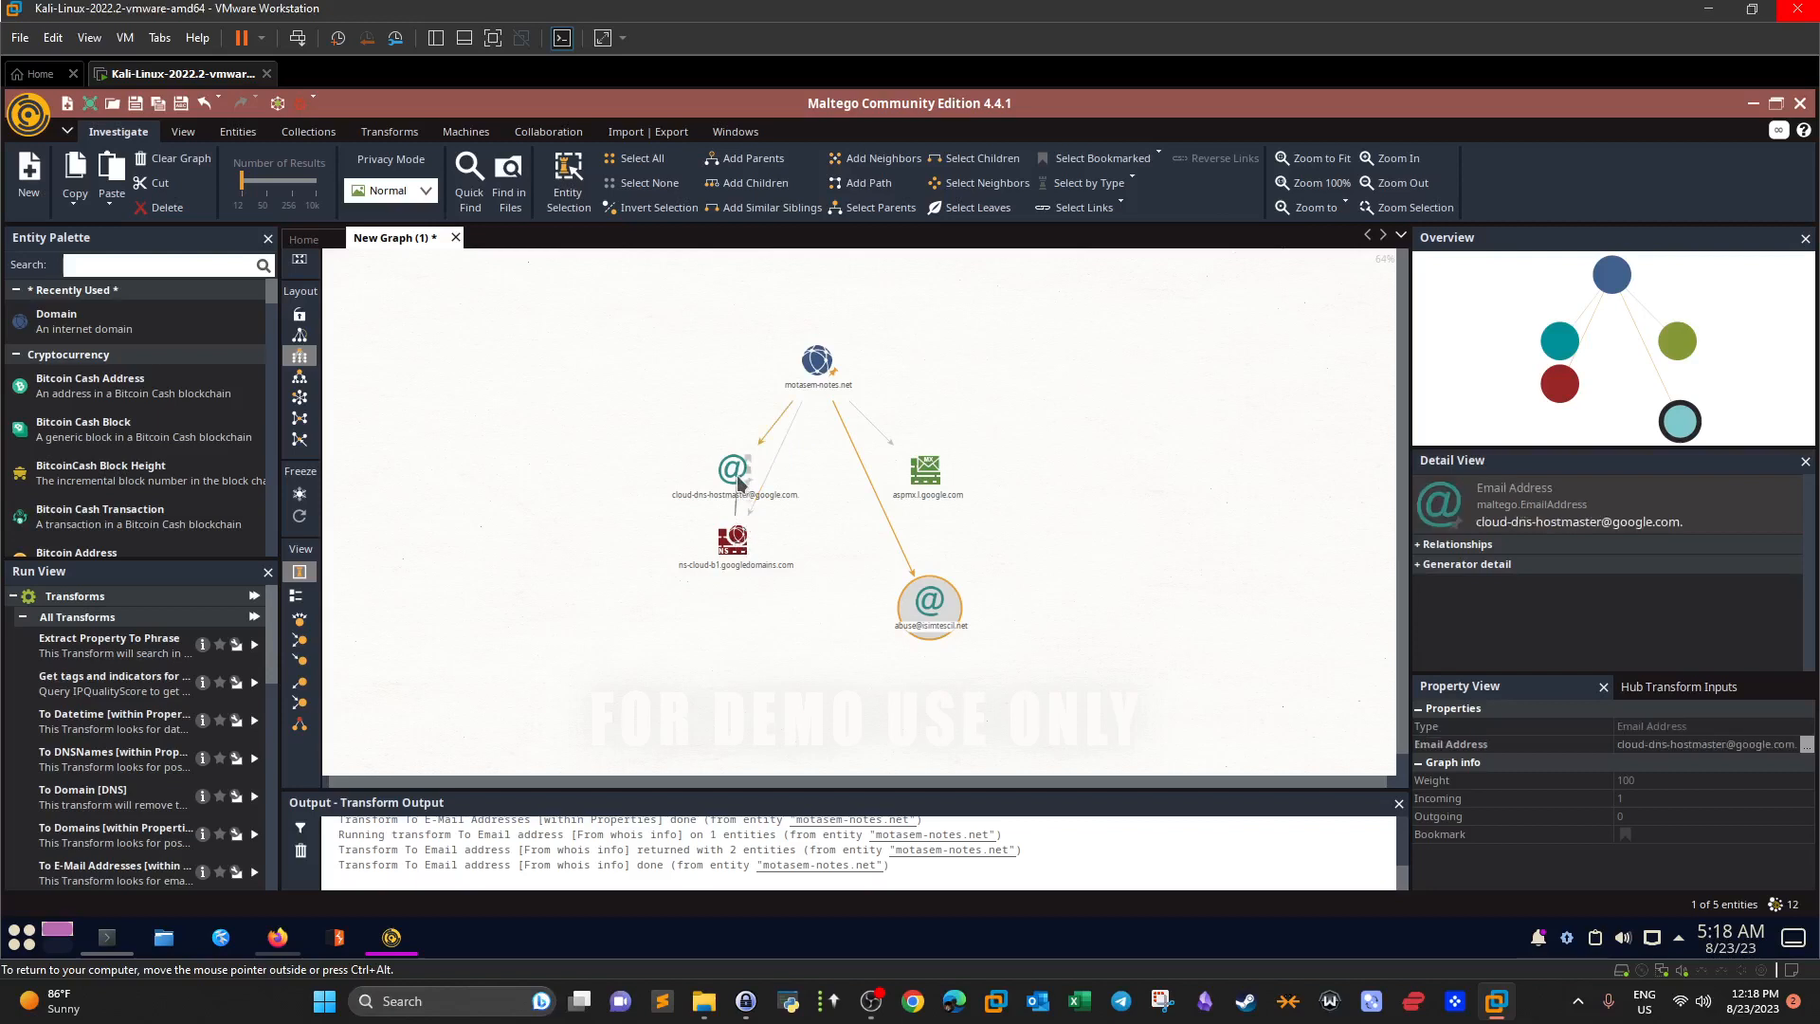
left_click_drag(738, 477, 462, 491)
left_click(1045, 629)
left_click(738, 550)
left_click_drag(674, 608, 636, 653)
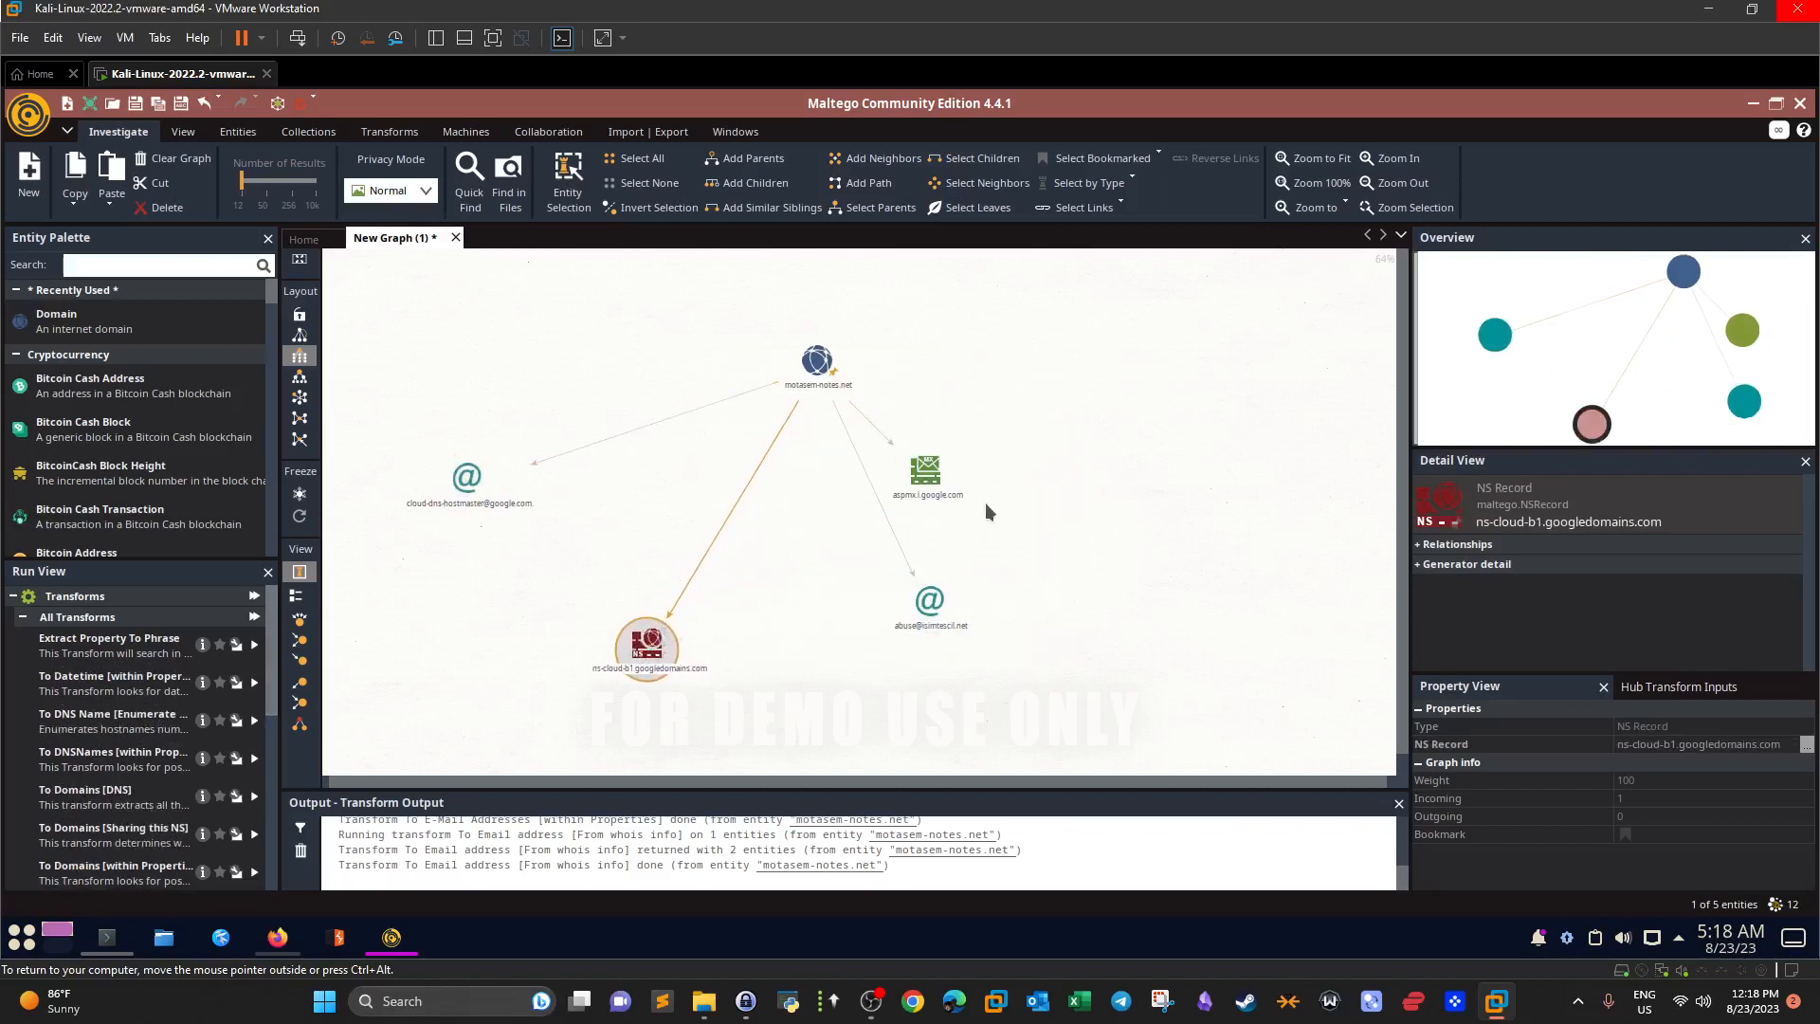
left_click(926, 471)
left_click_drag(926, 471, 1204, 563)
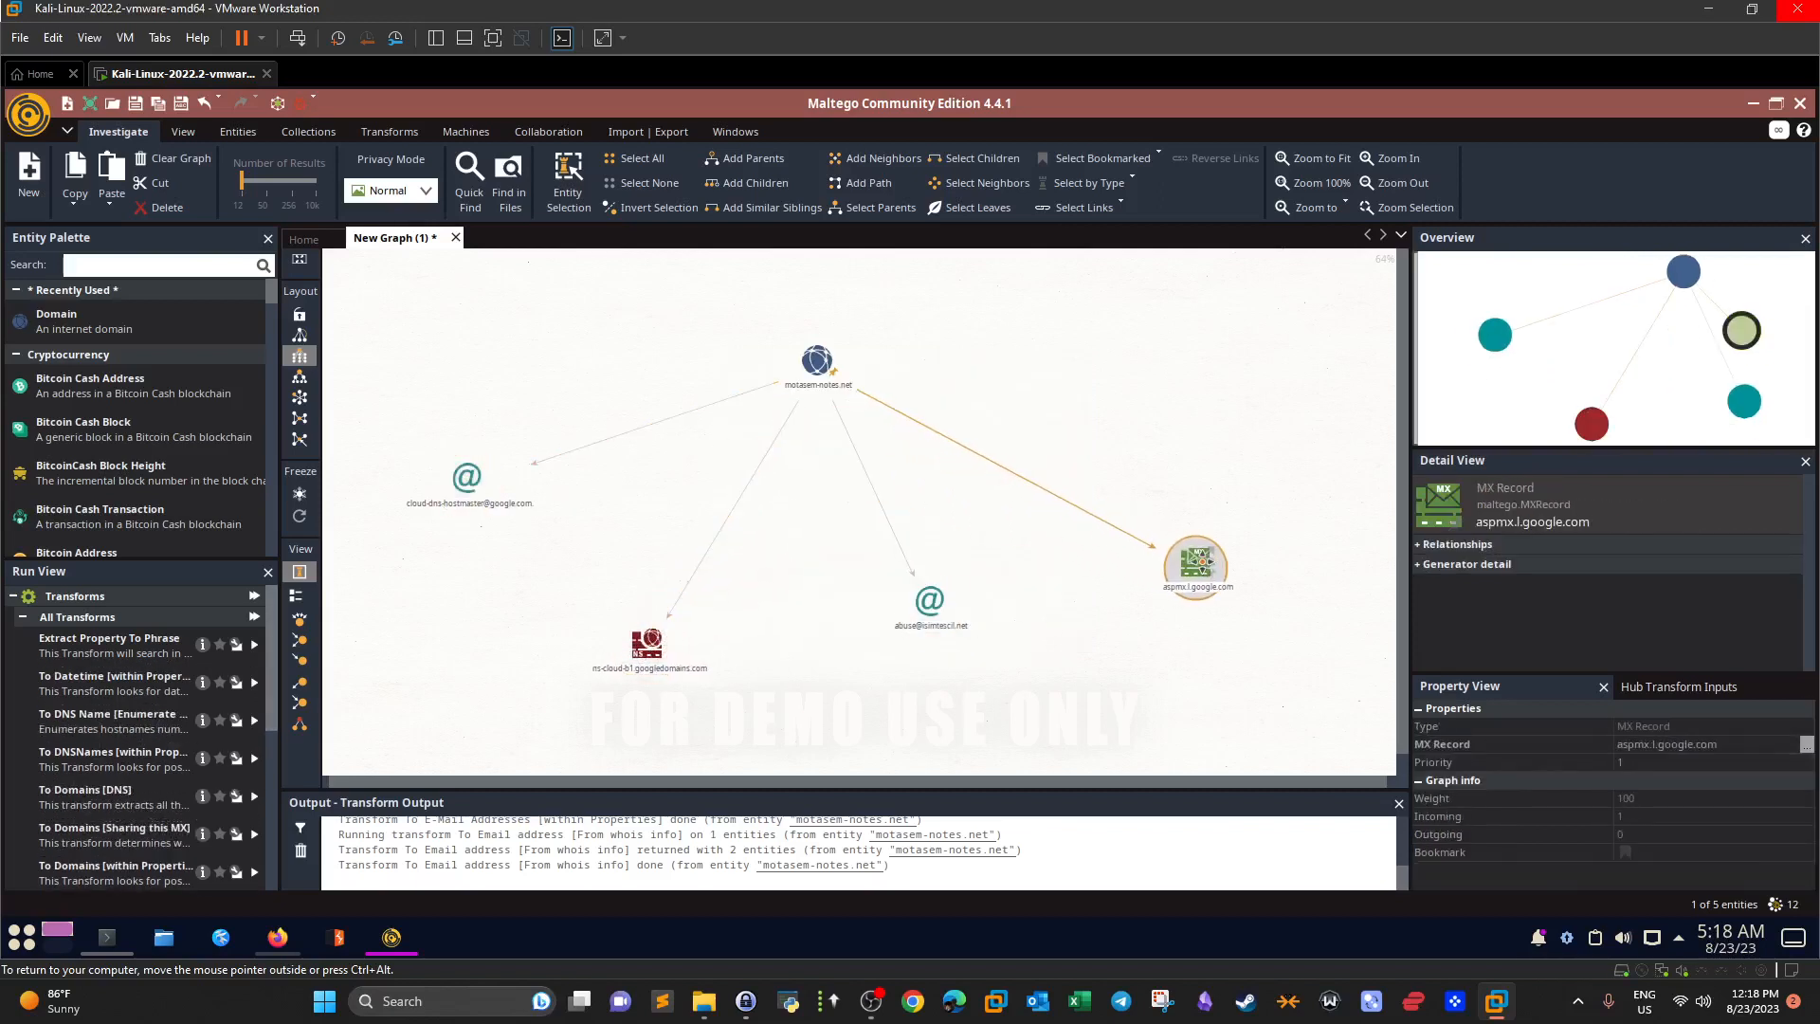
left_click(819, 371)
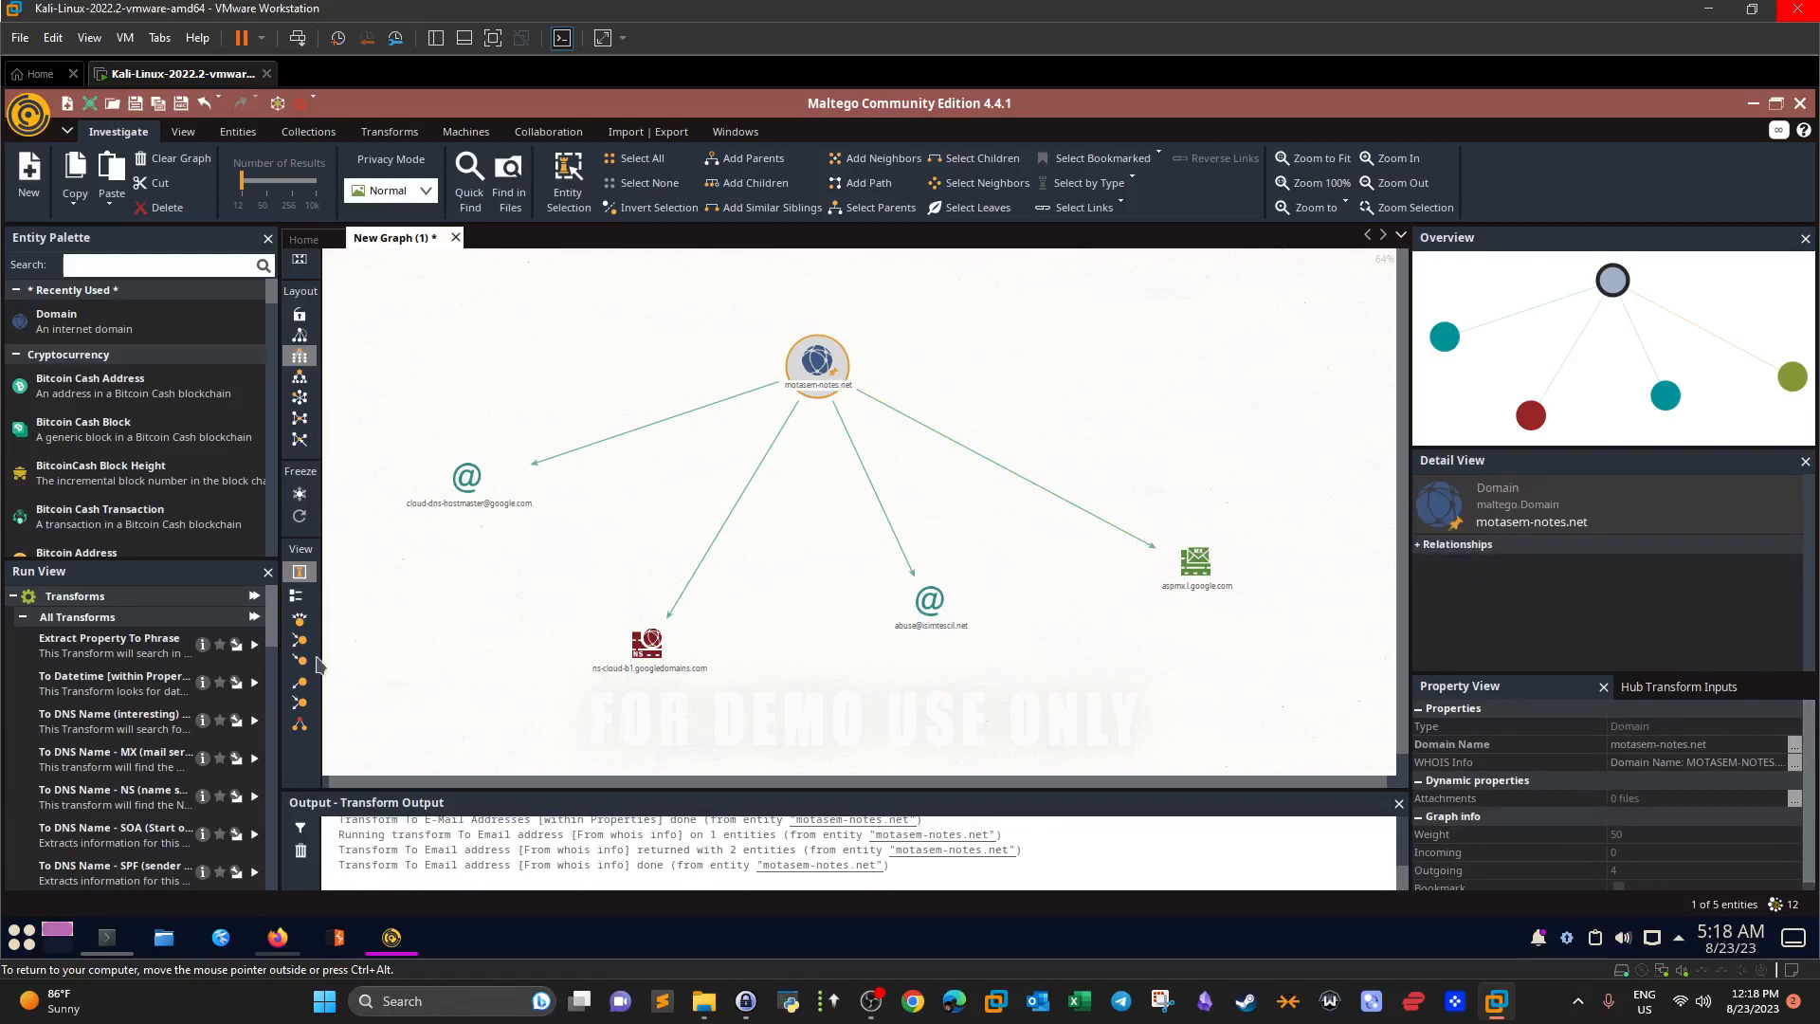
left_click_drag(272, 634, 275, 715)
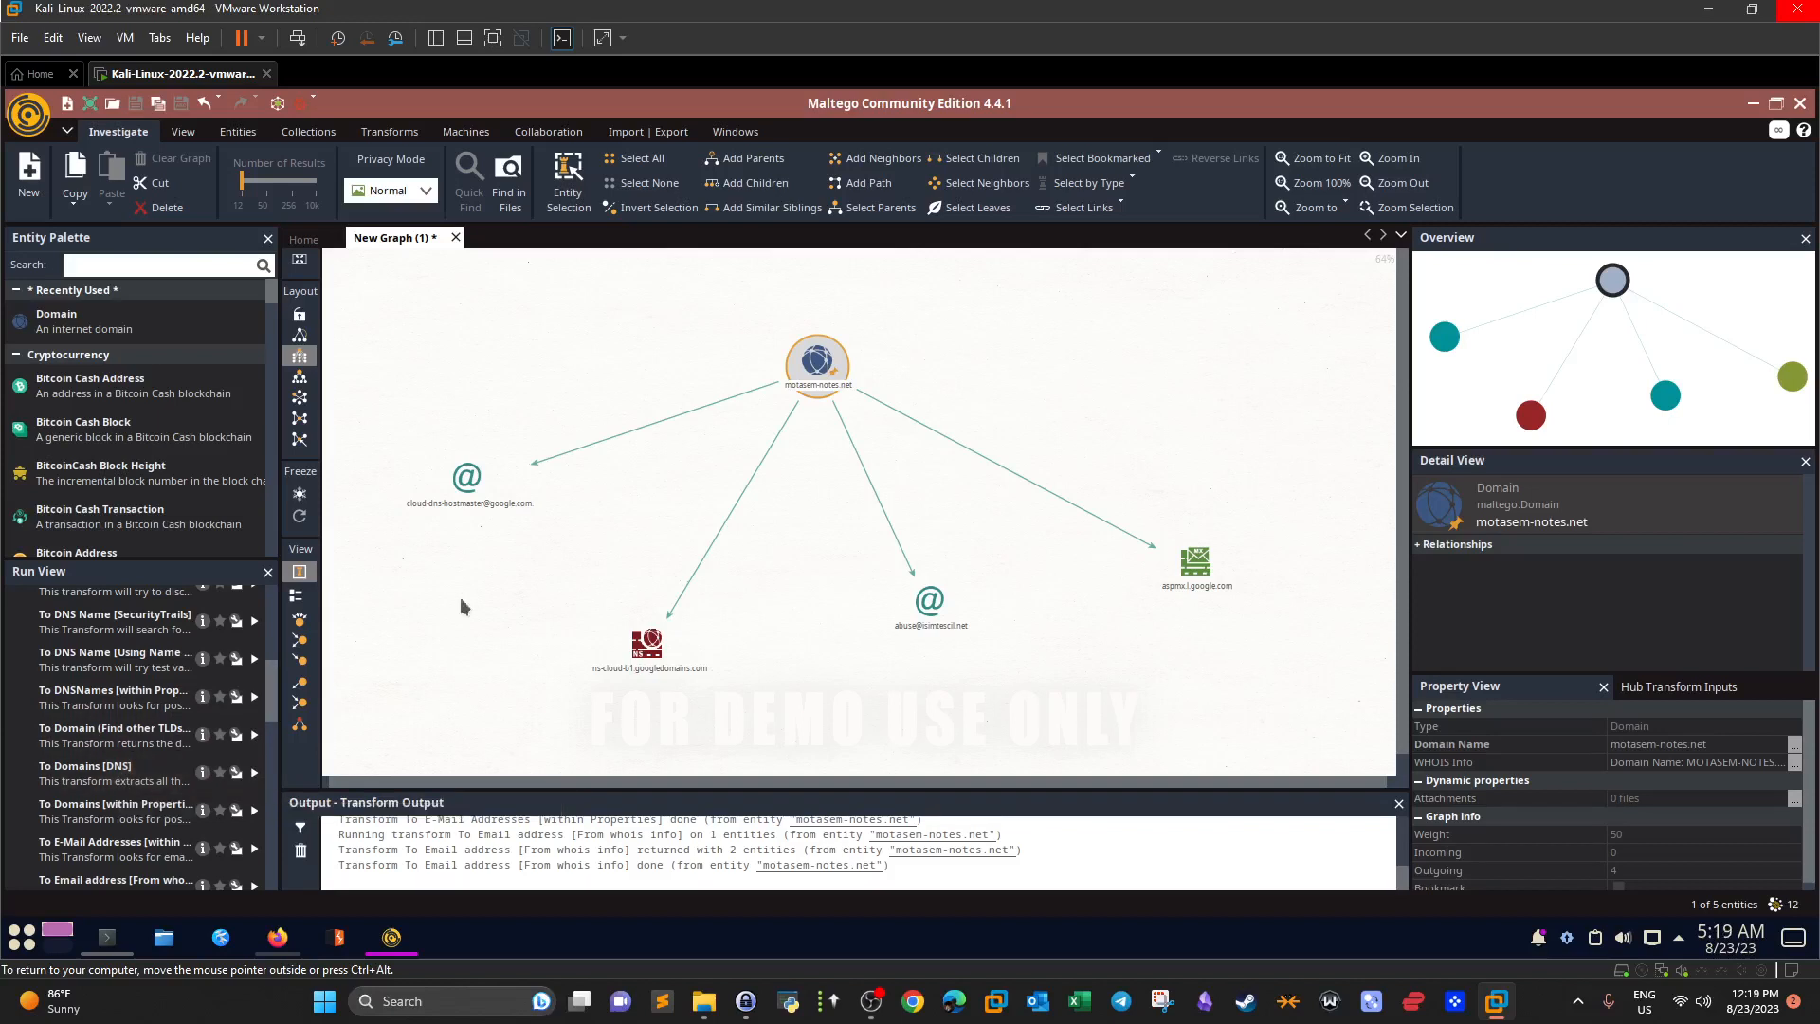
left_click(254, 774)
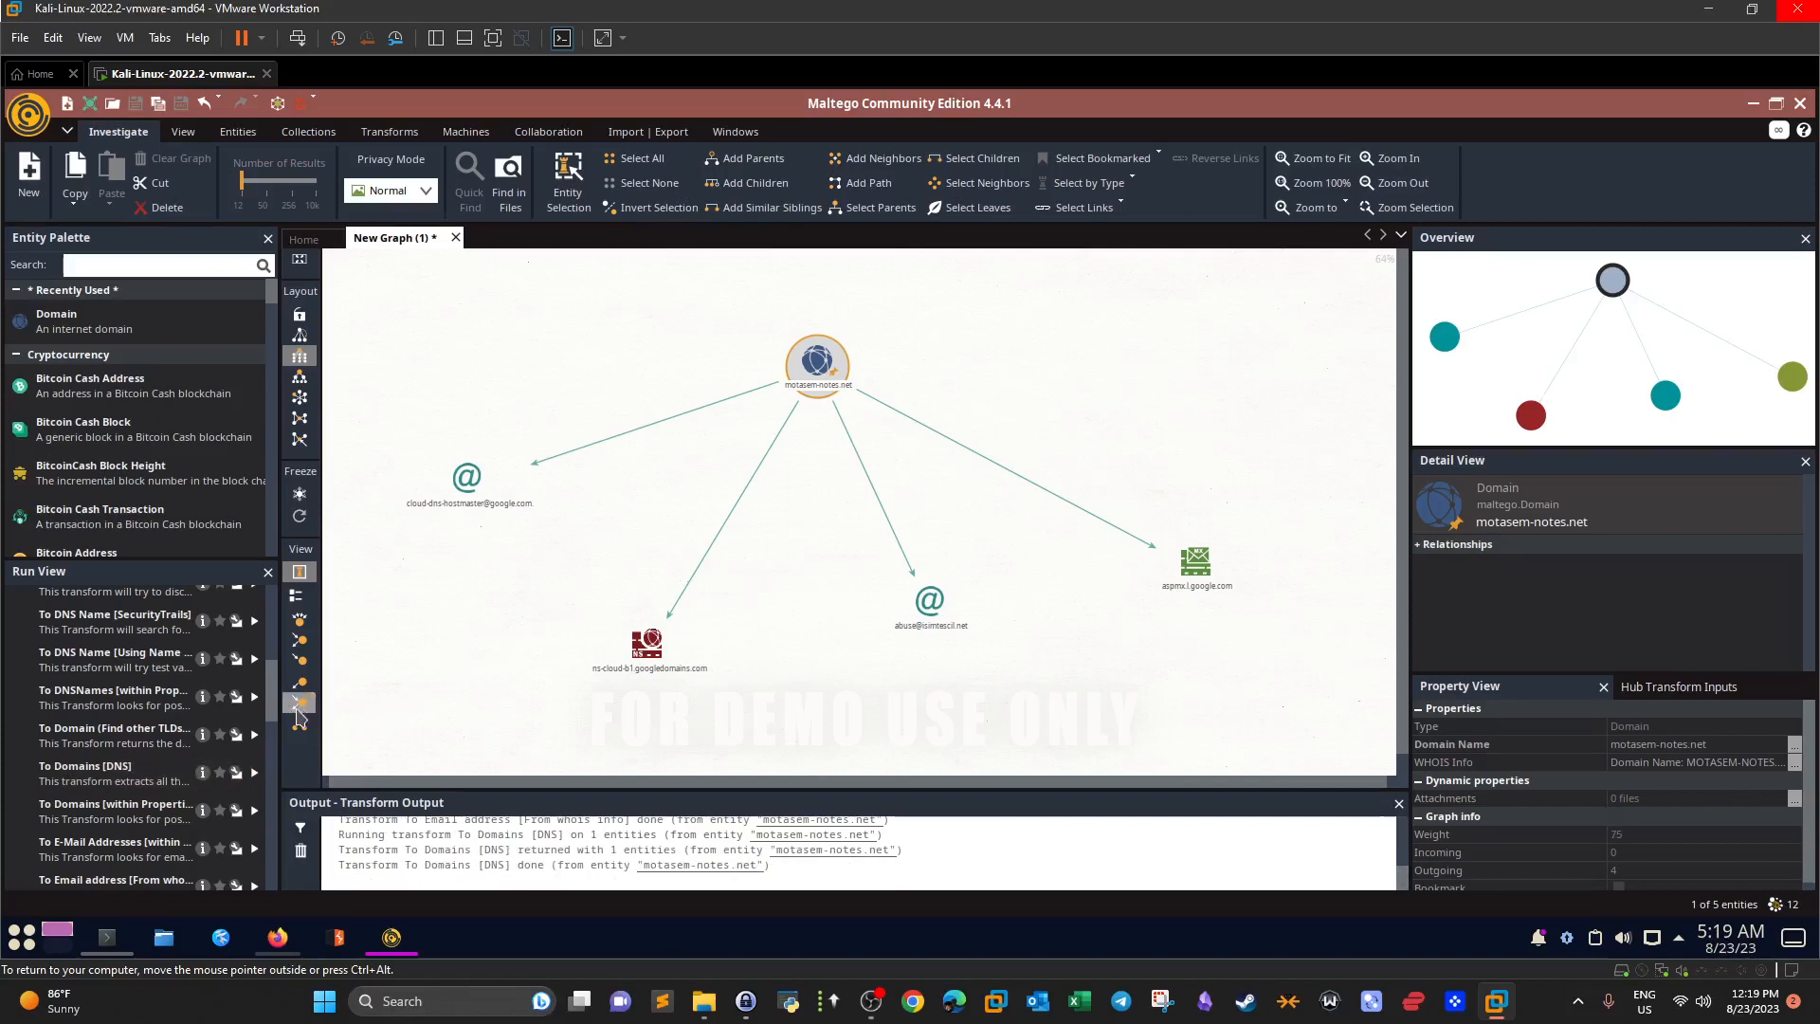
scroll(270, 720, "down", 5)
scroll(270, 749, "down", 2)
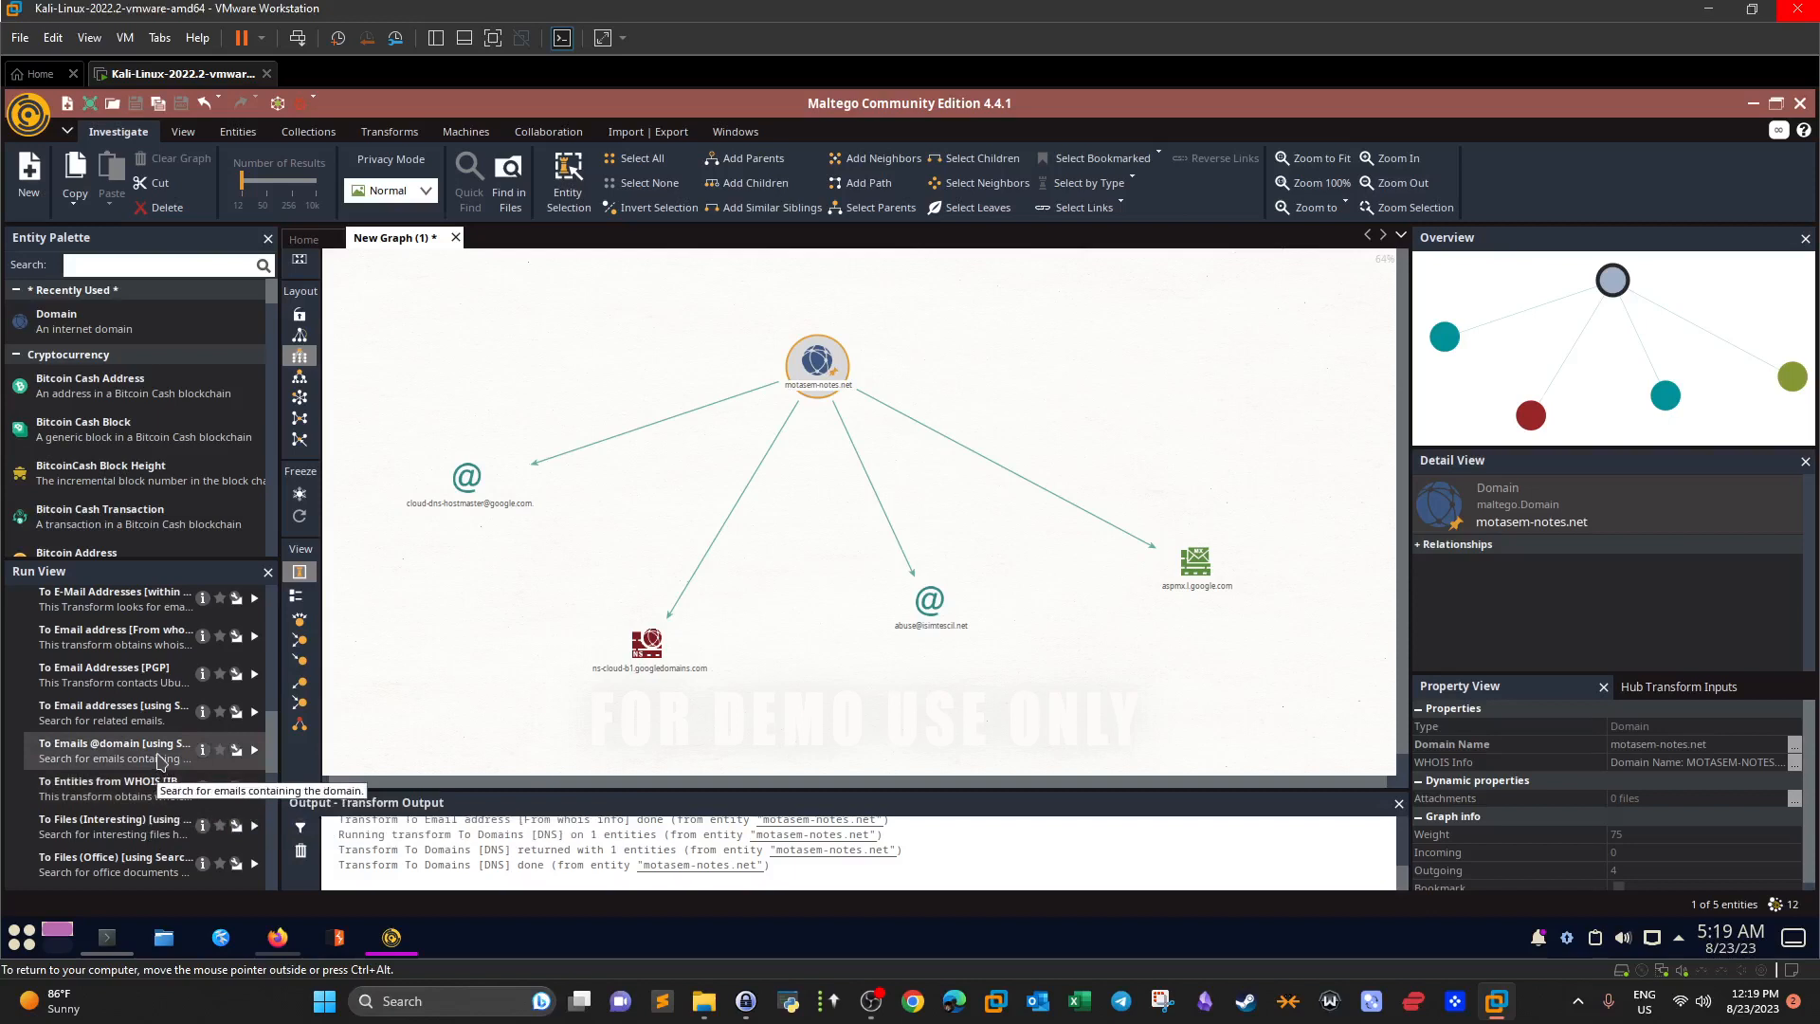
left_click(254, 750)
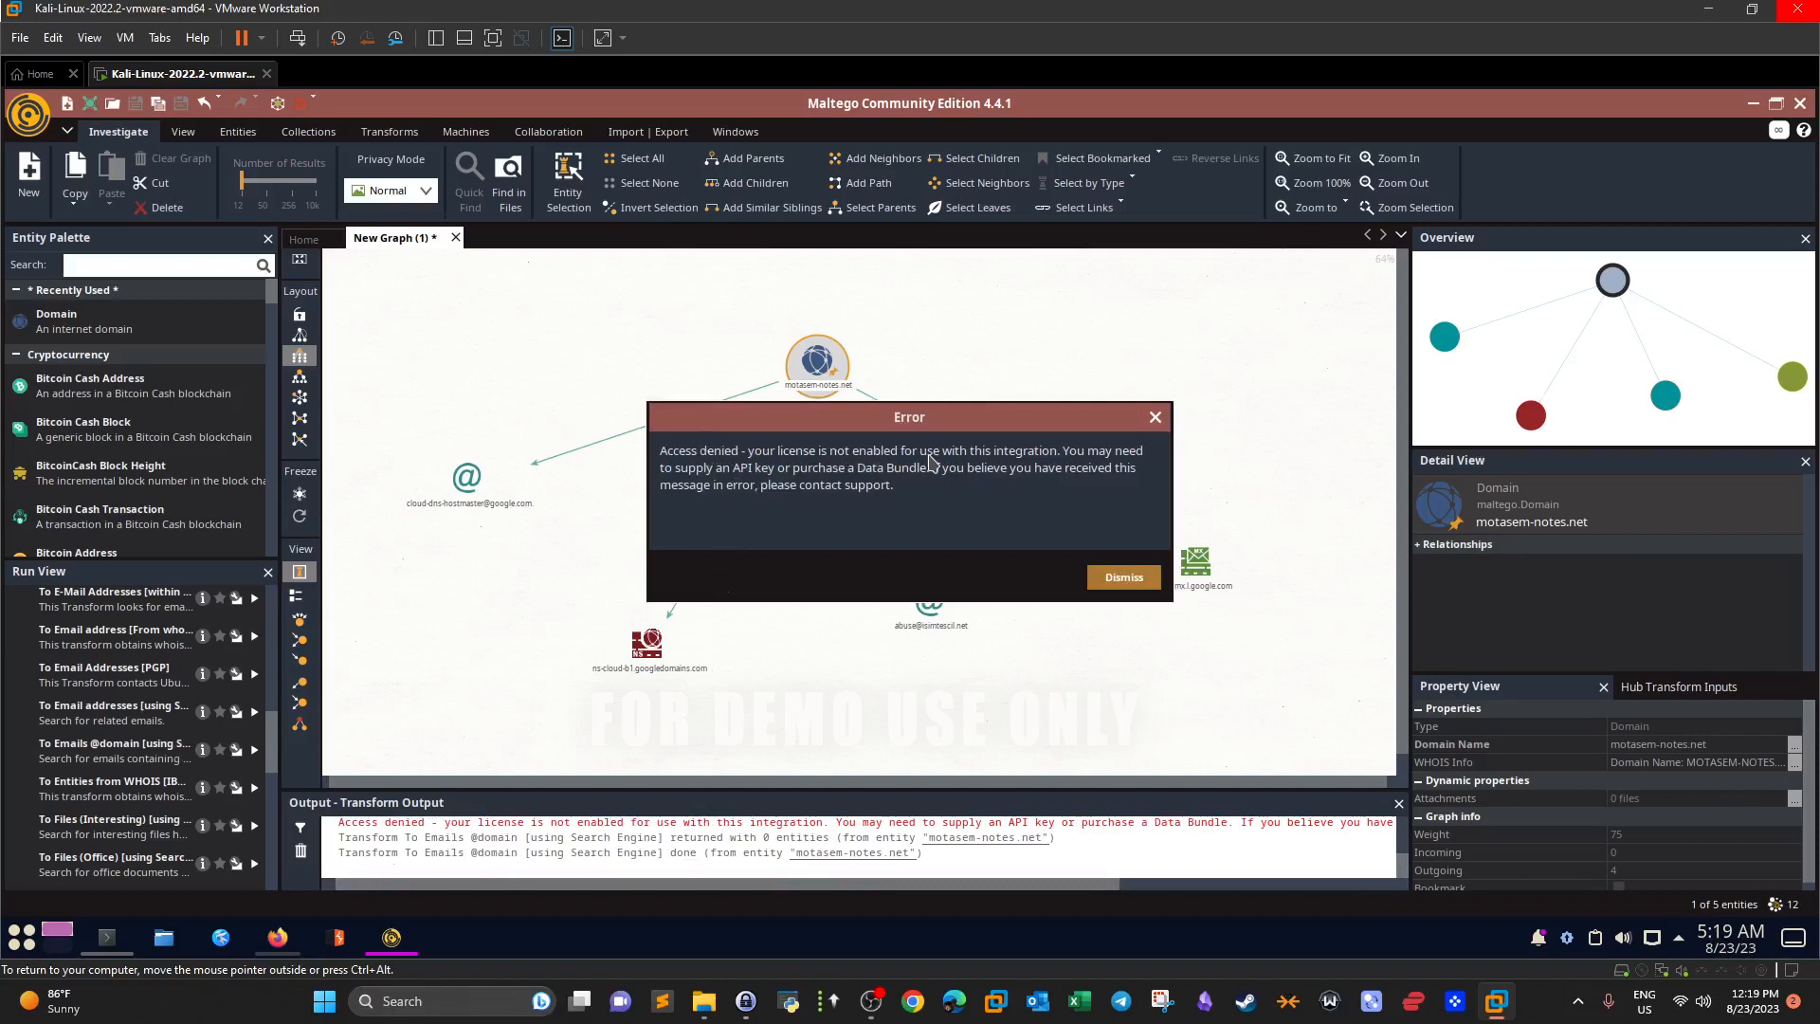
left_click(1150, 582)
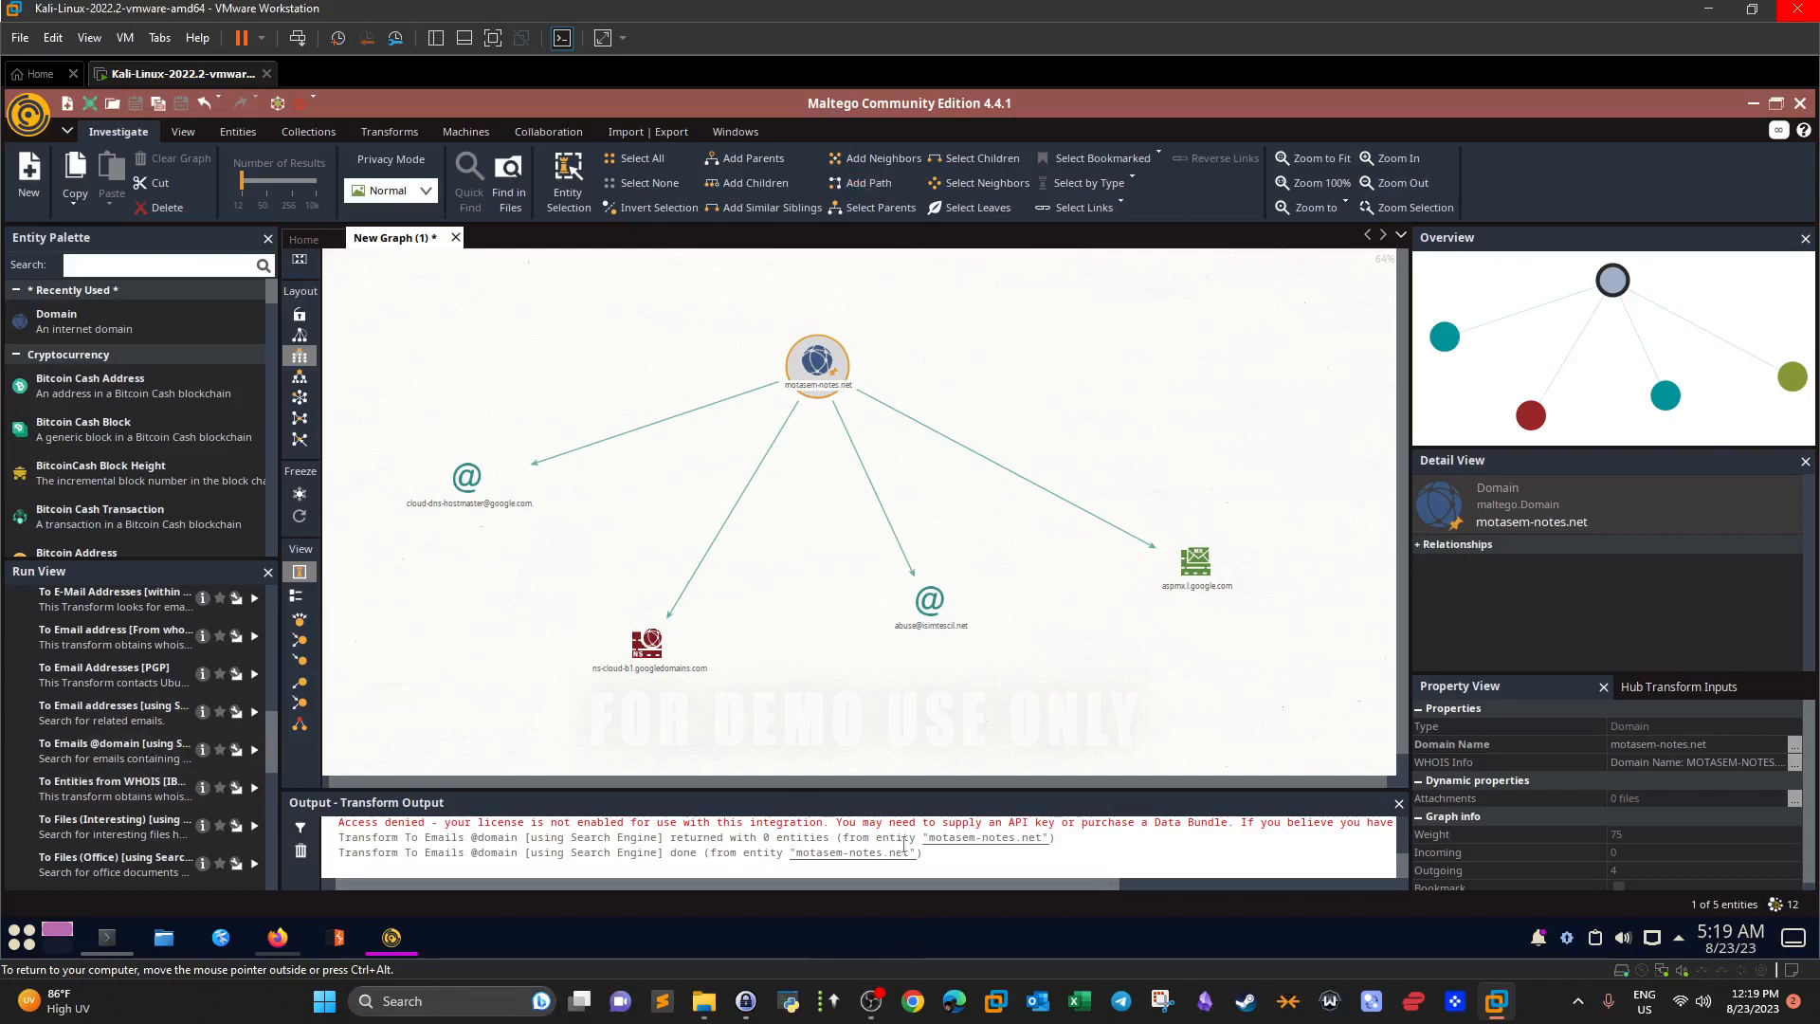
Collapse the Run View transform list and the Cryptocurrency category in the Entity Palette.
left_click_drag(848, 823, 1226, 823)
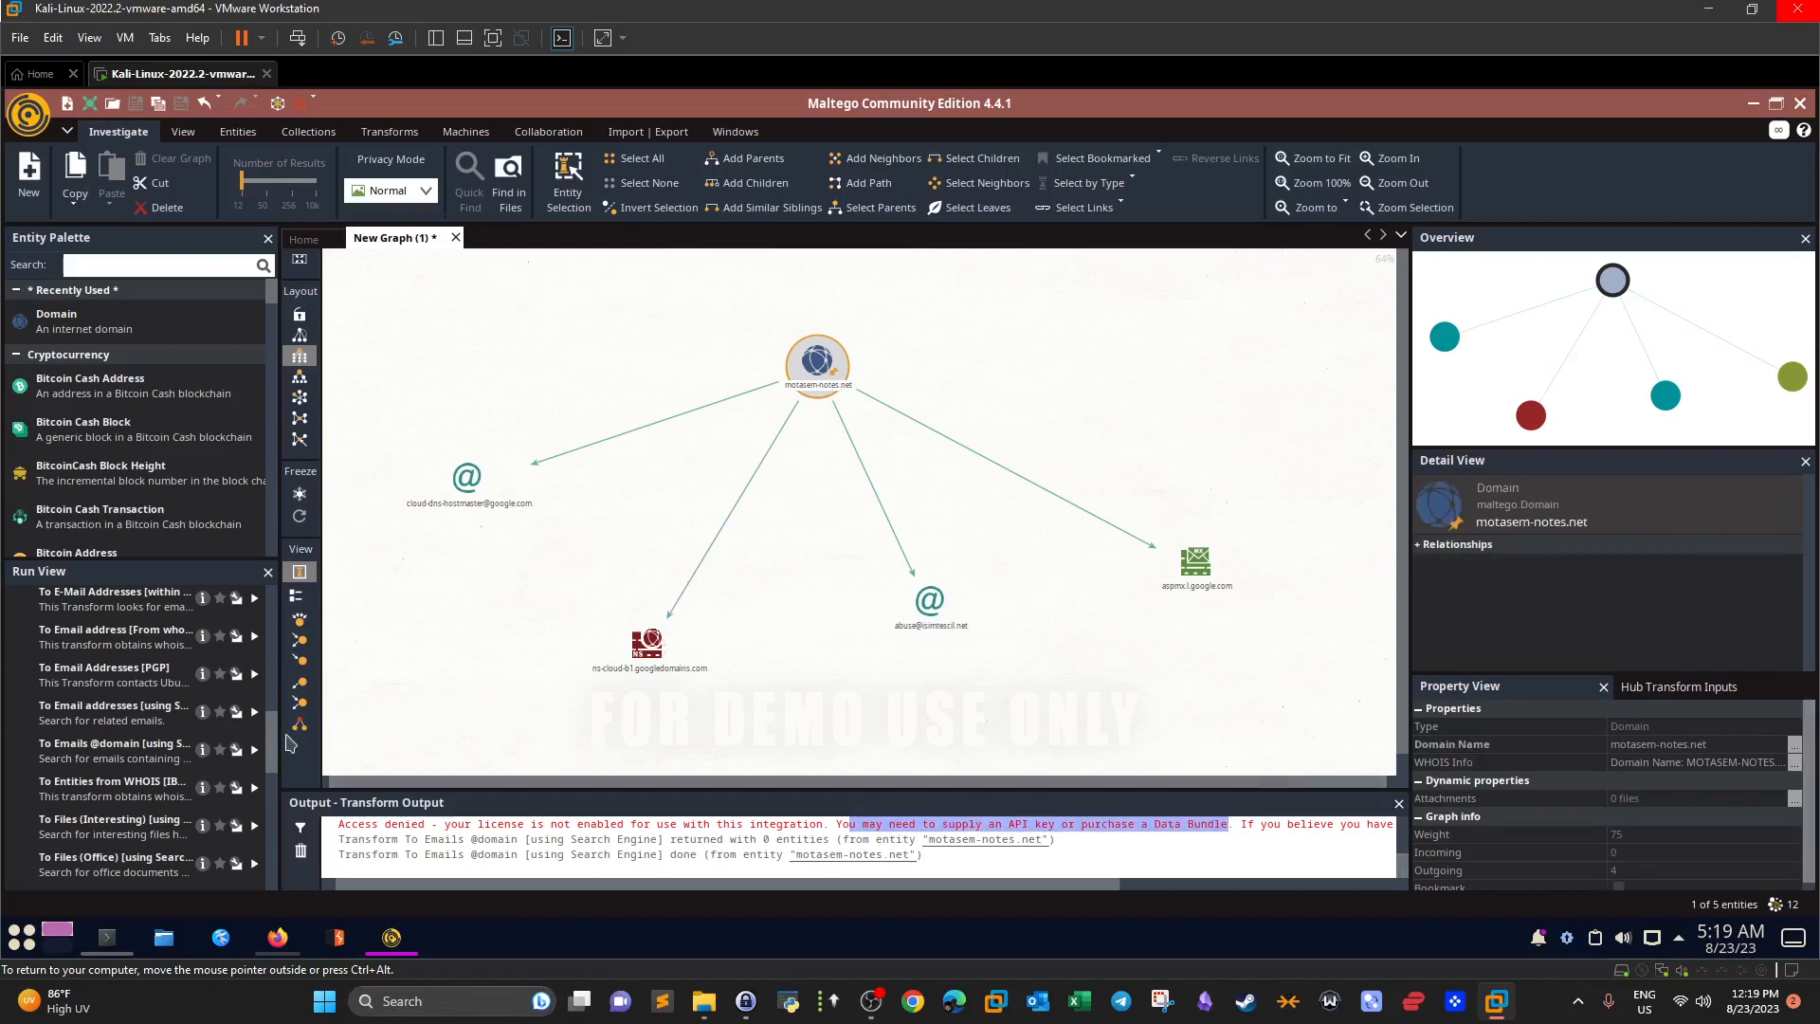
scroll(274, 775, "down", 4)
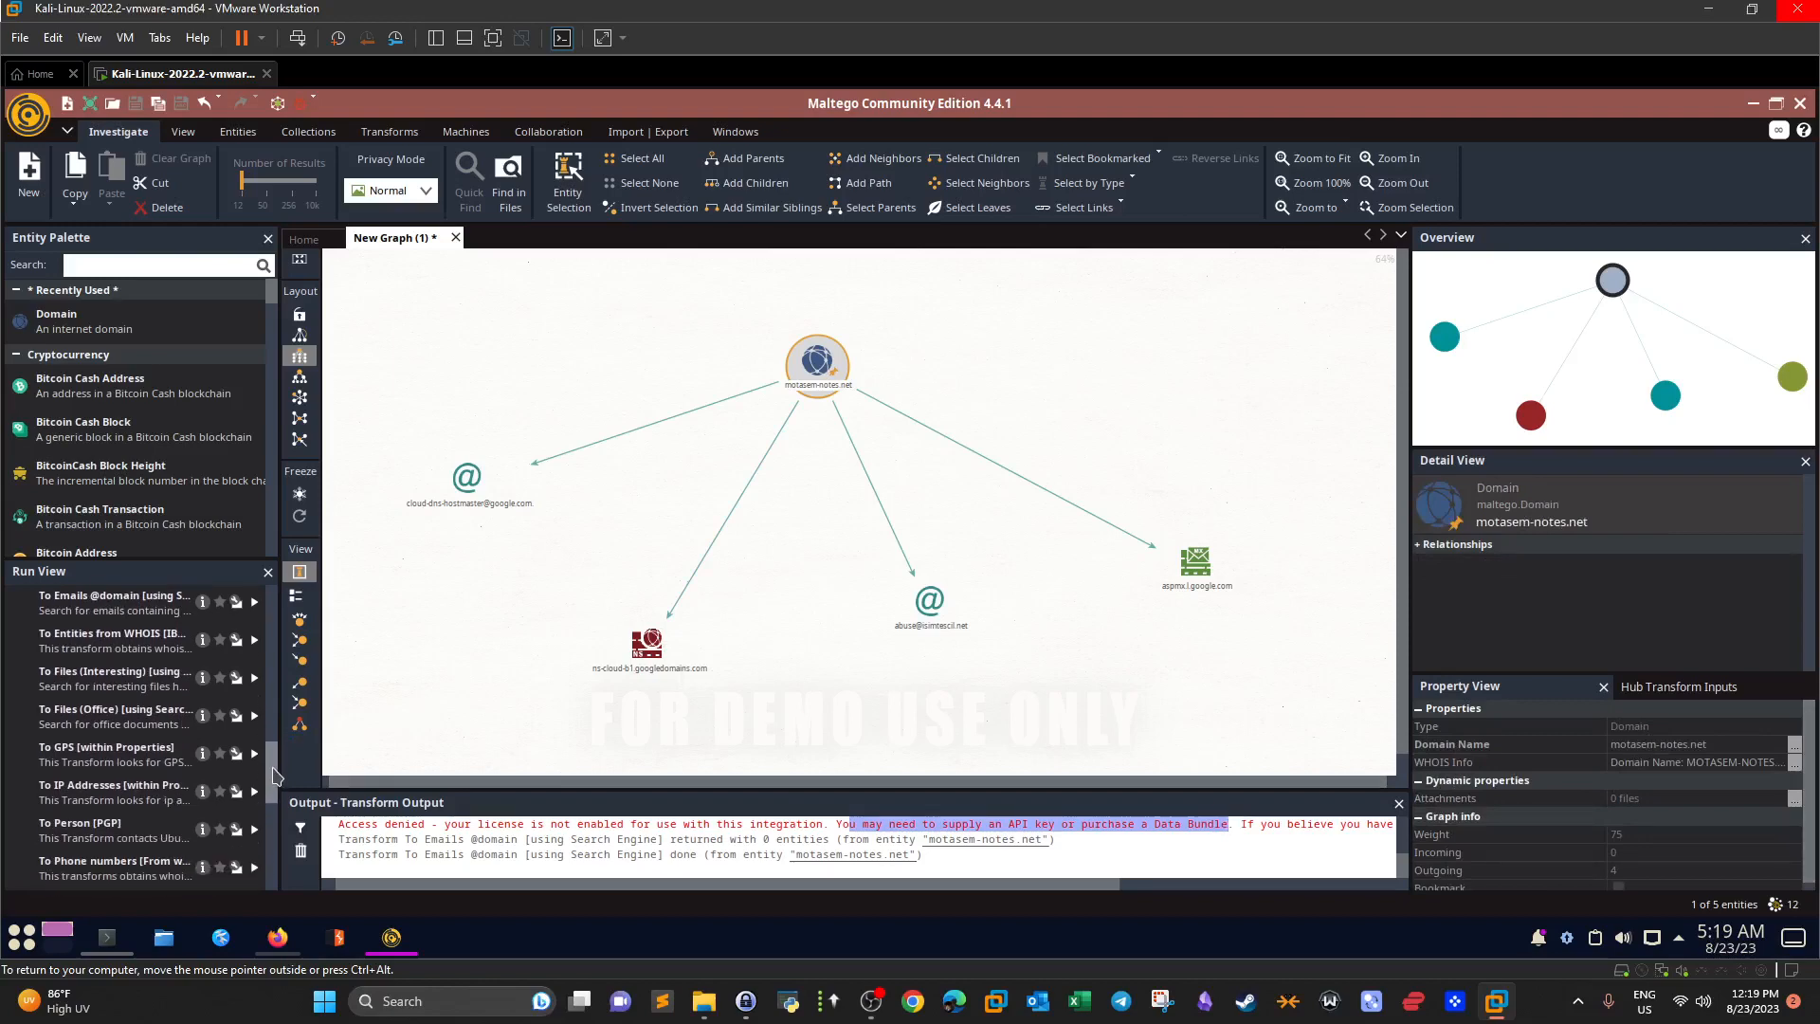
left_click_drag(275, 775, 274, 865)
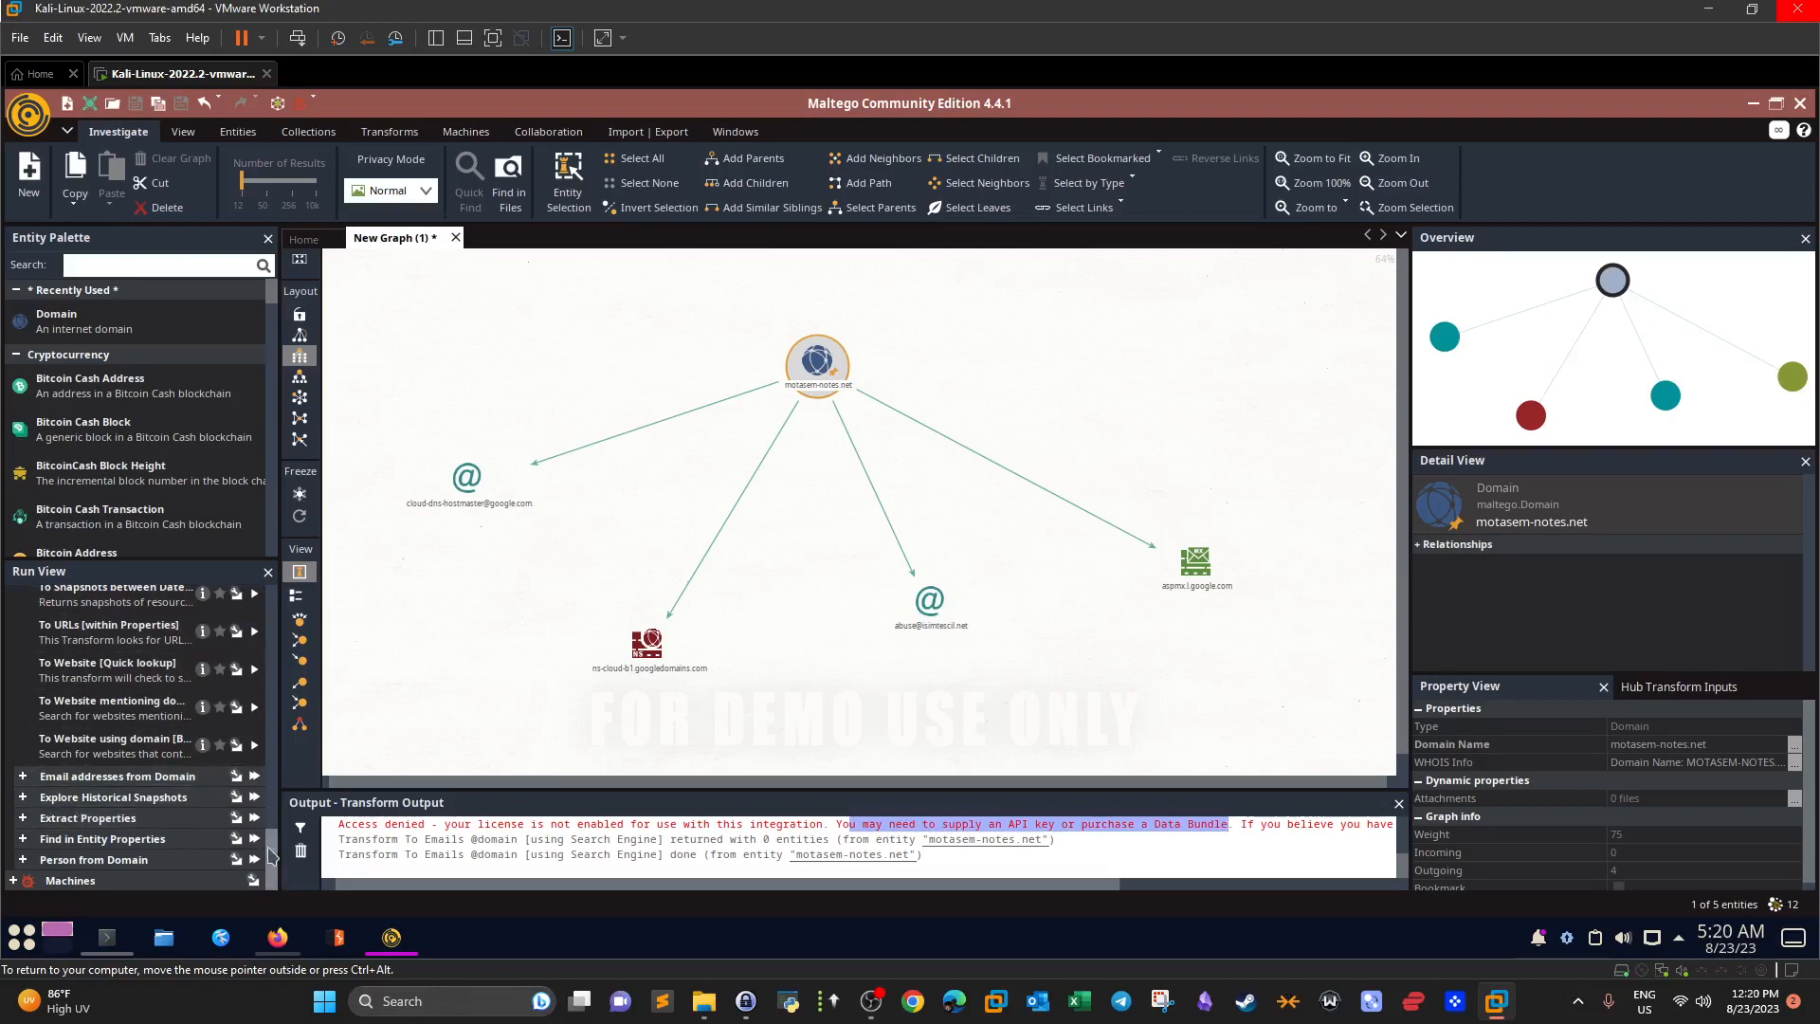
left_click_drag(273, 858, 273, 616)
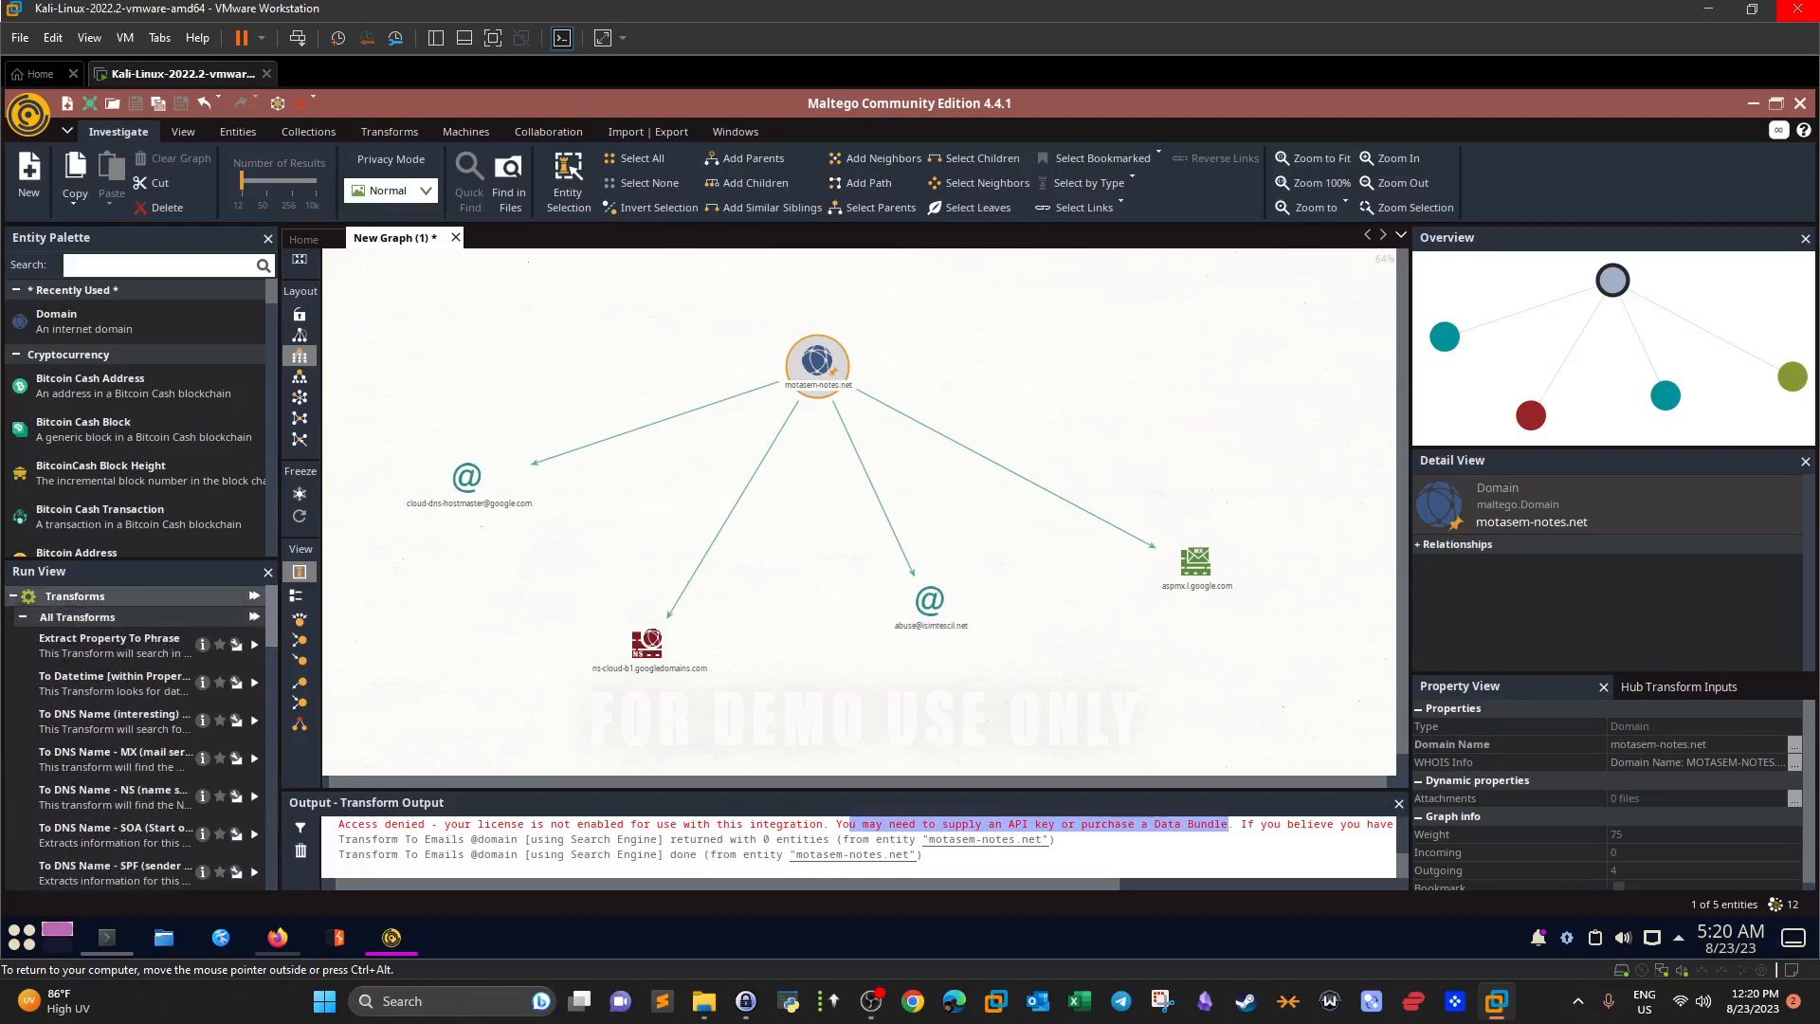
left_click(32, 600)
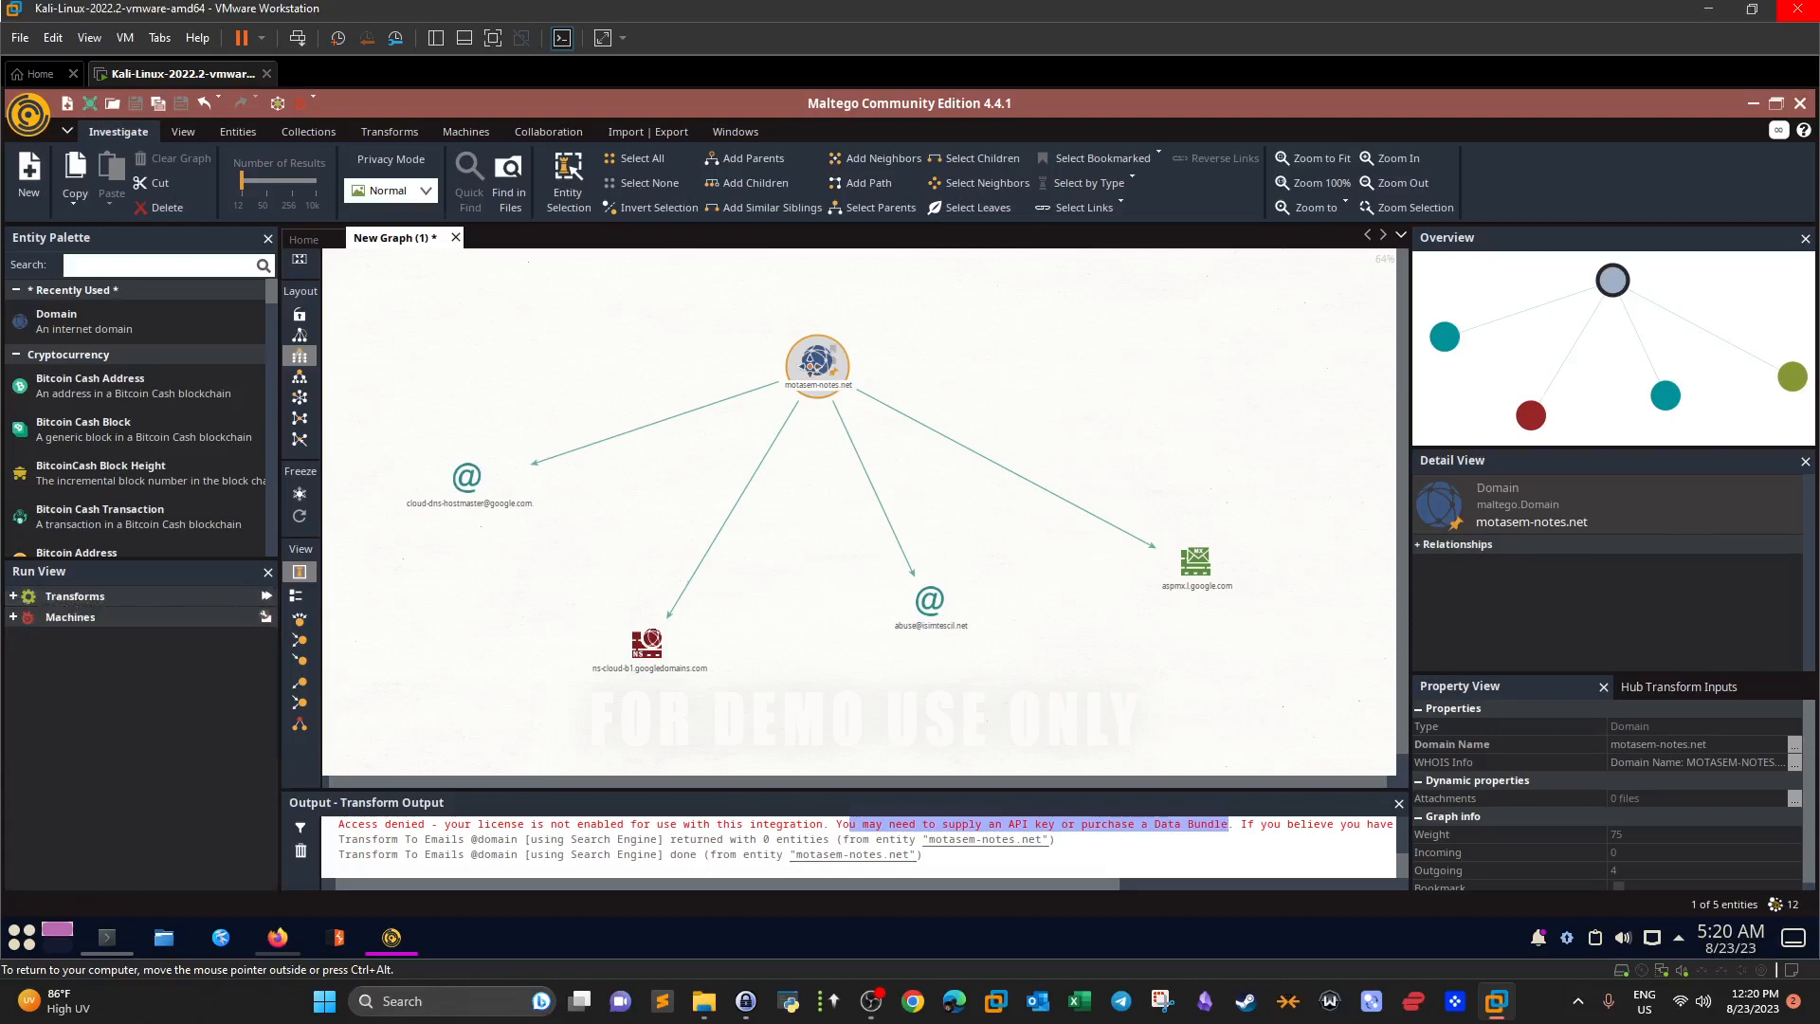
left_click(16, 355)
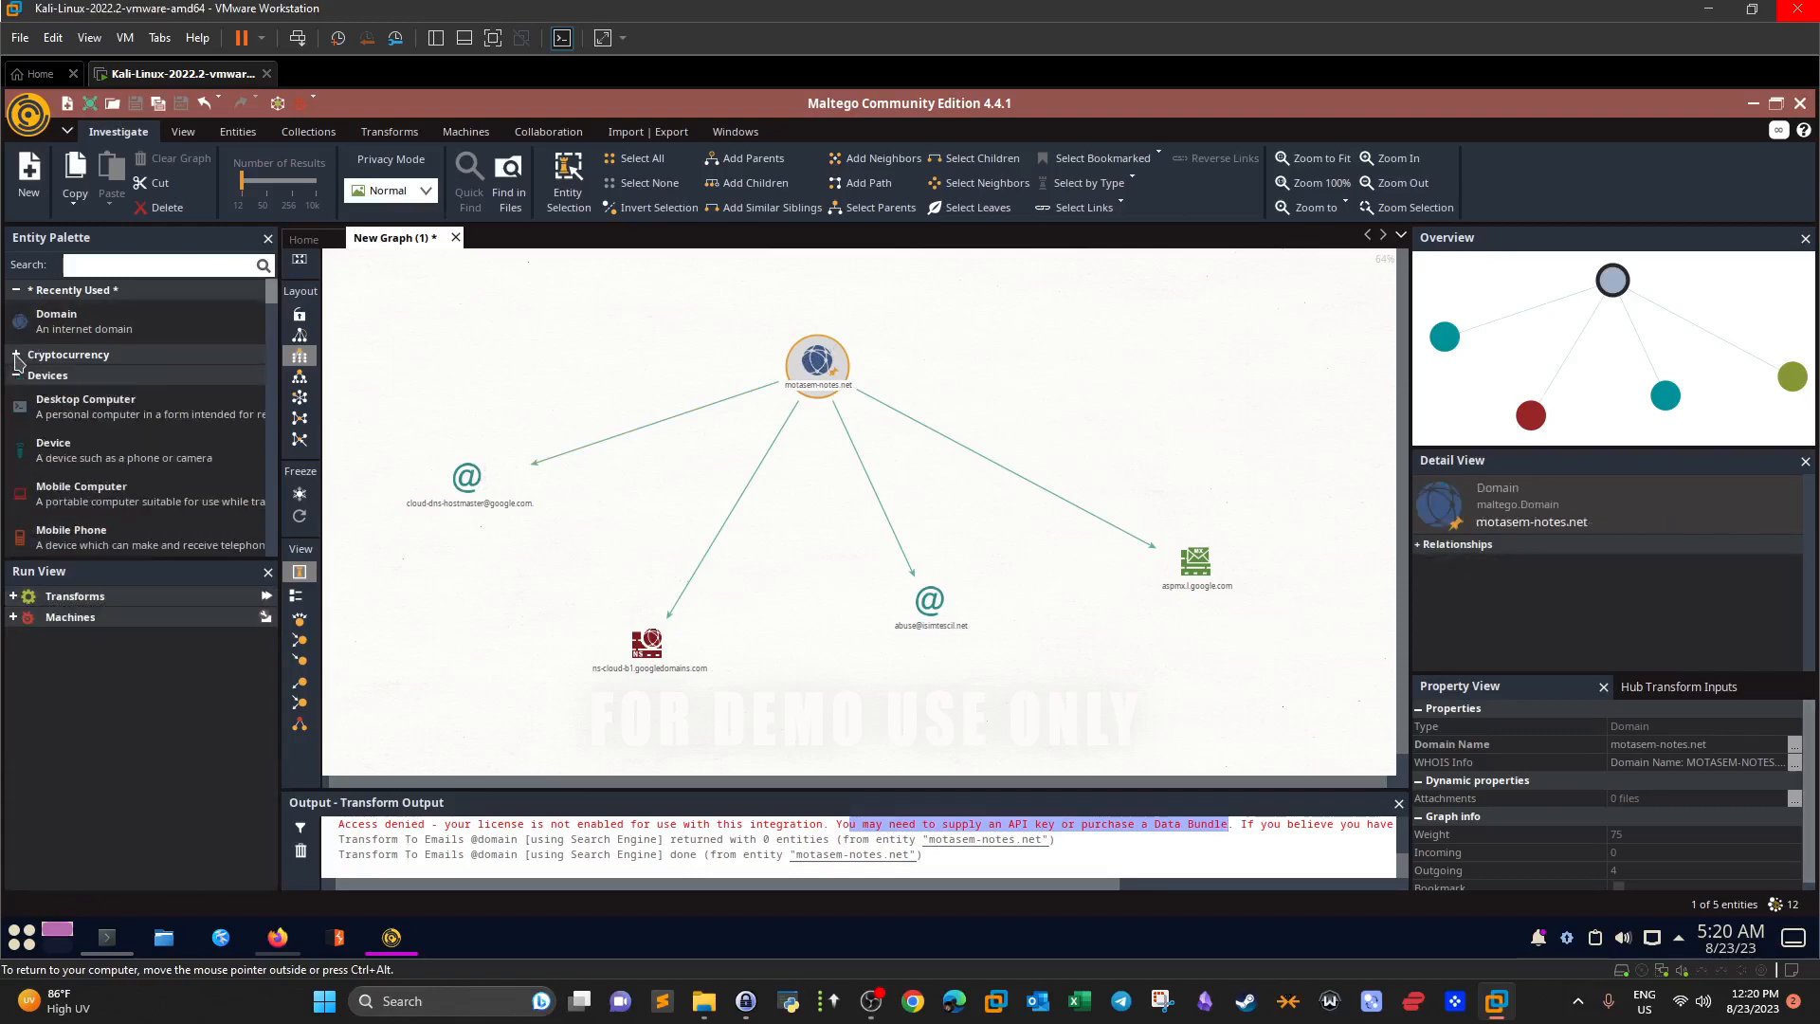
Collapse the Devices and Events categories and add a Company entity to the graph's upper right.
left_click(16, 375)
left_click(17, 396)
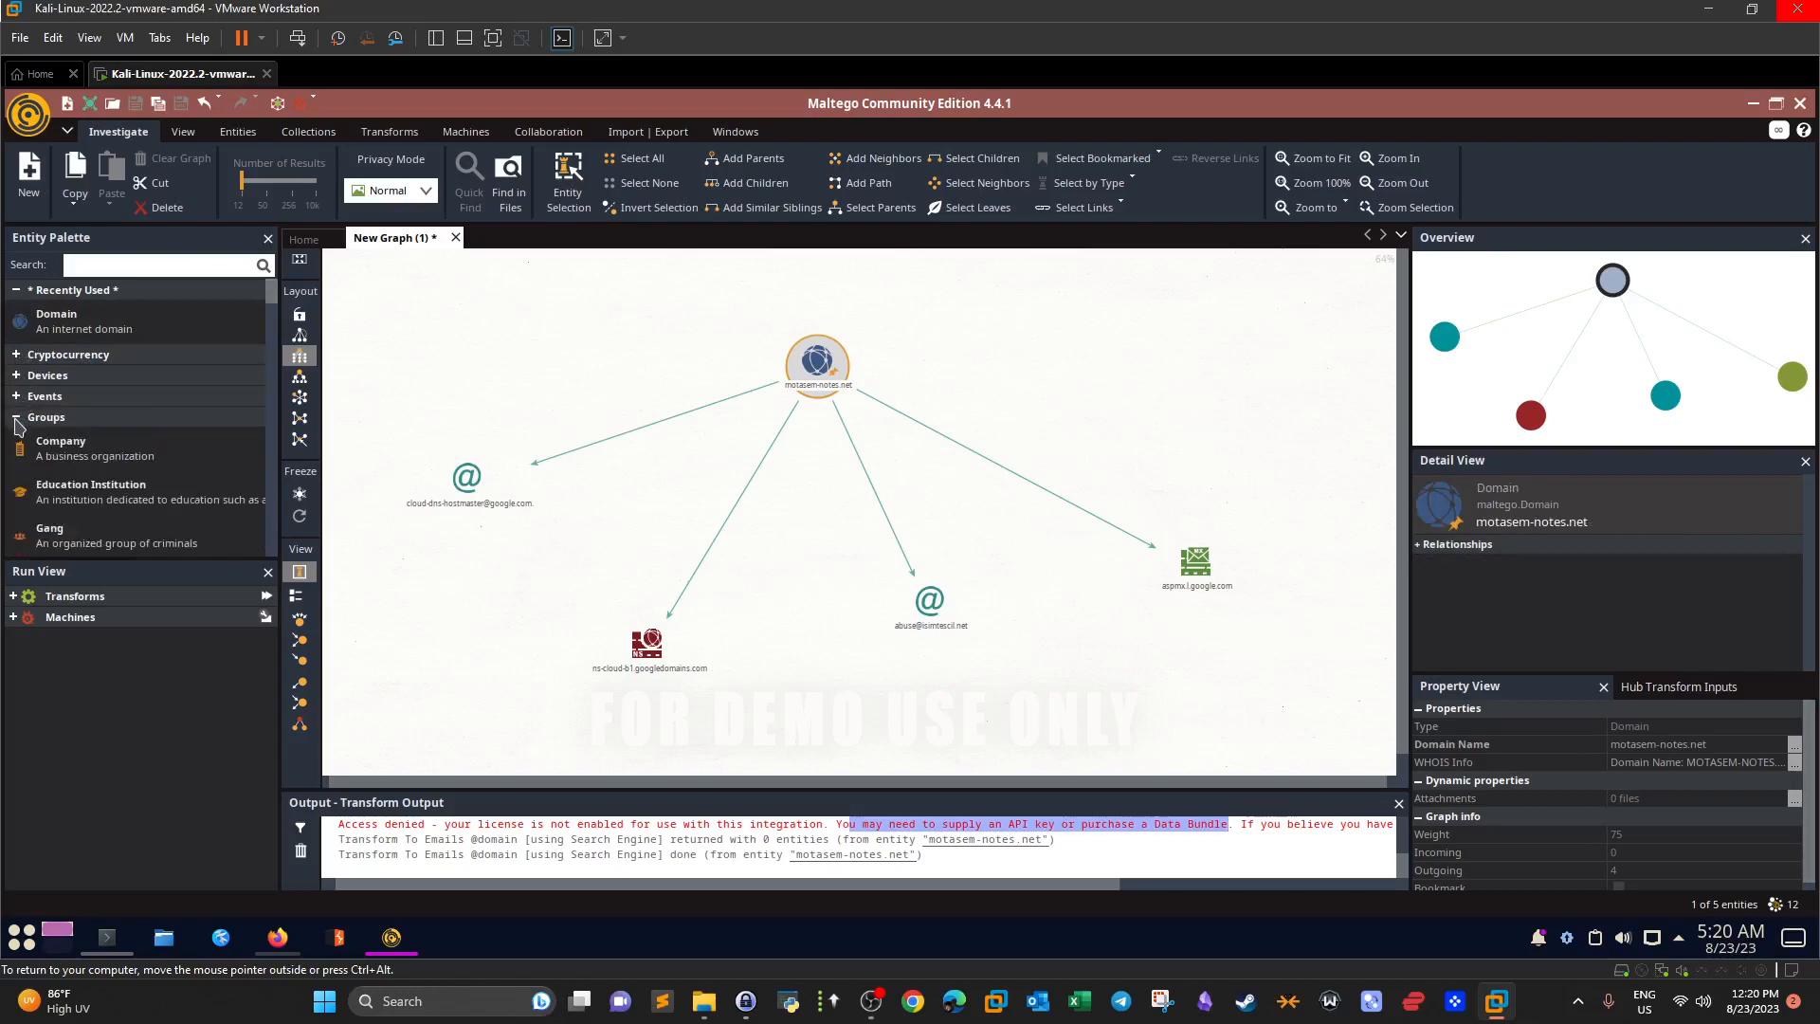
scroll(104, 369, "down", 2)
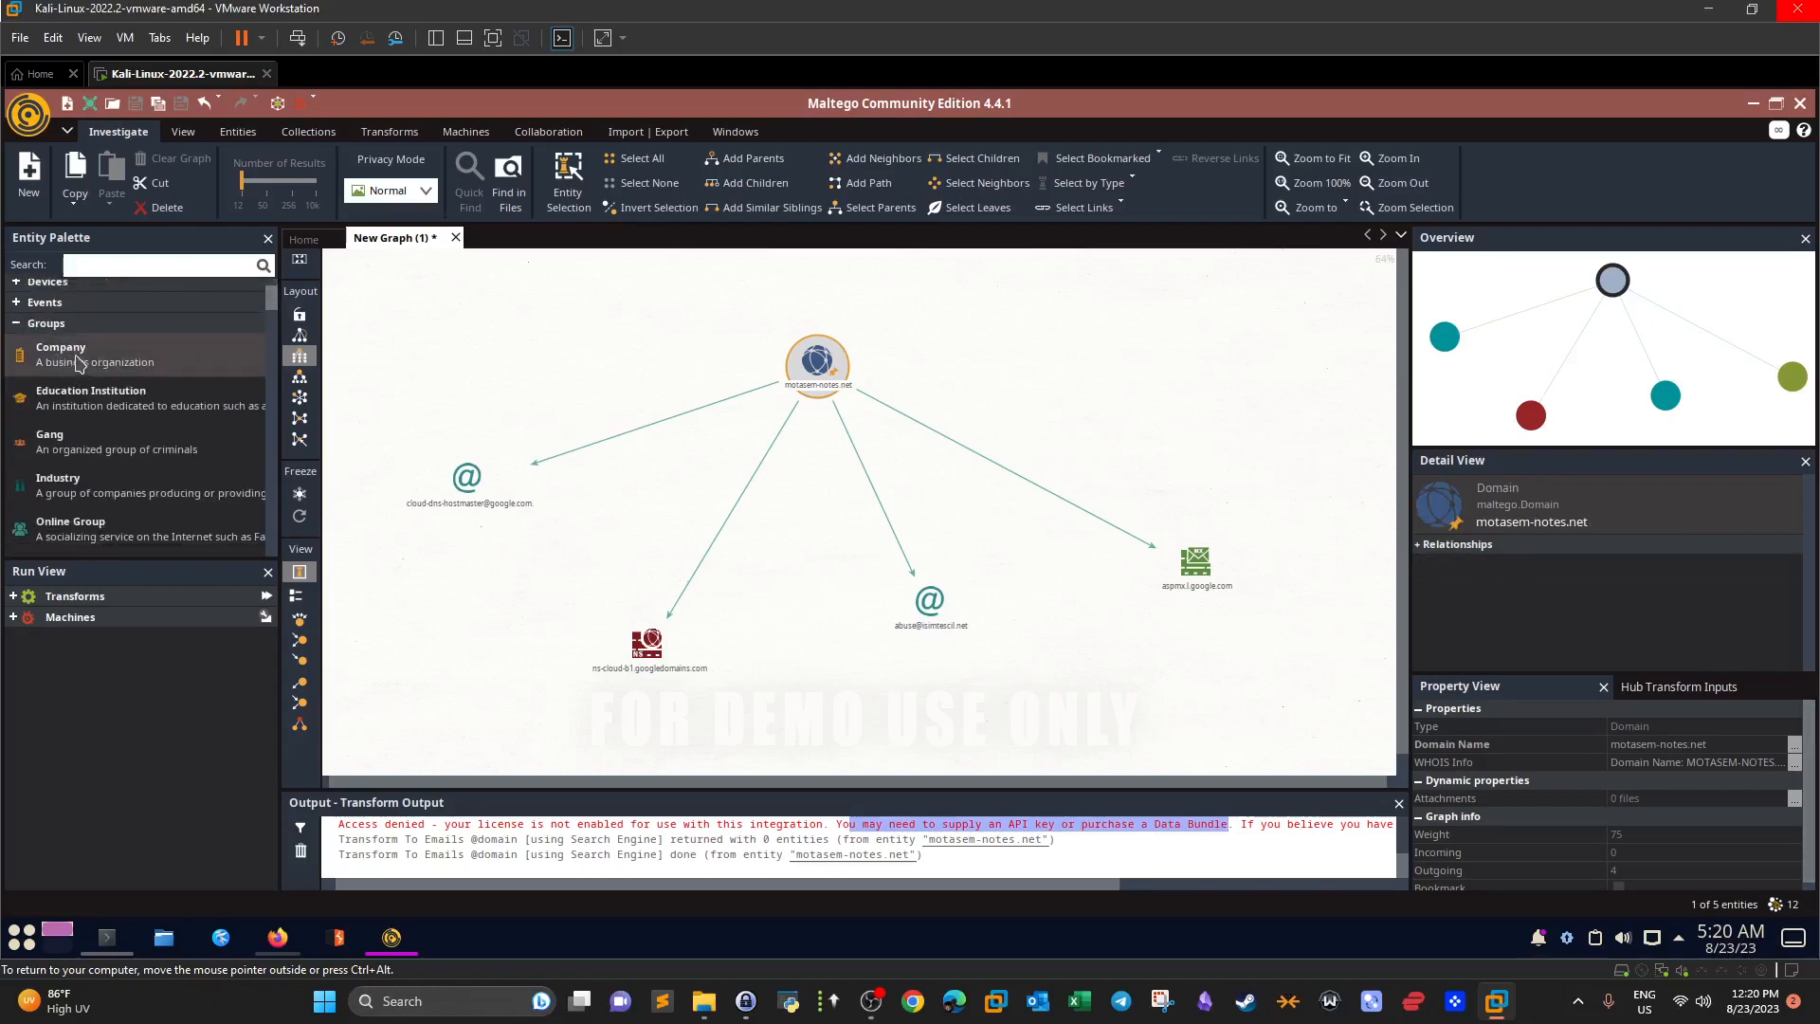
left_click_drag(79, 361, 1070, 375)
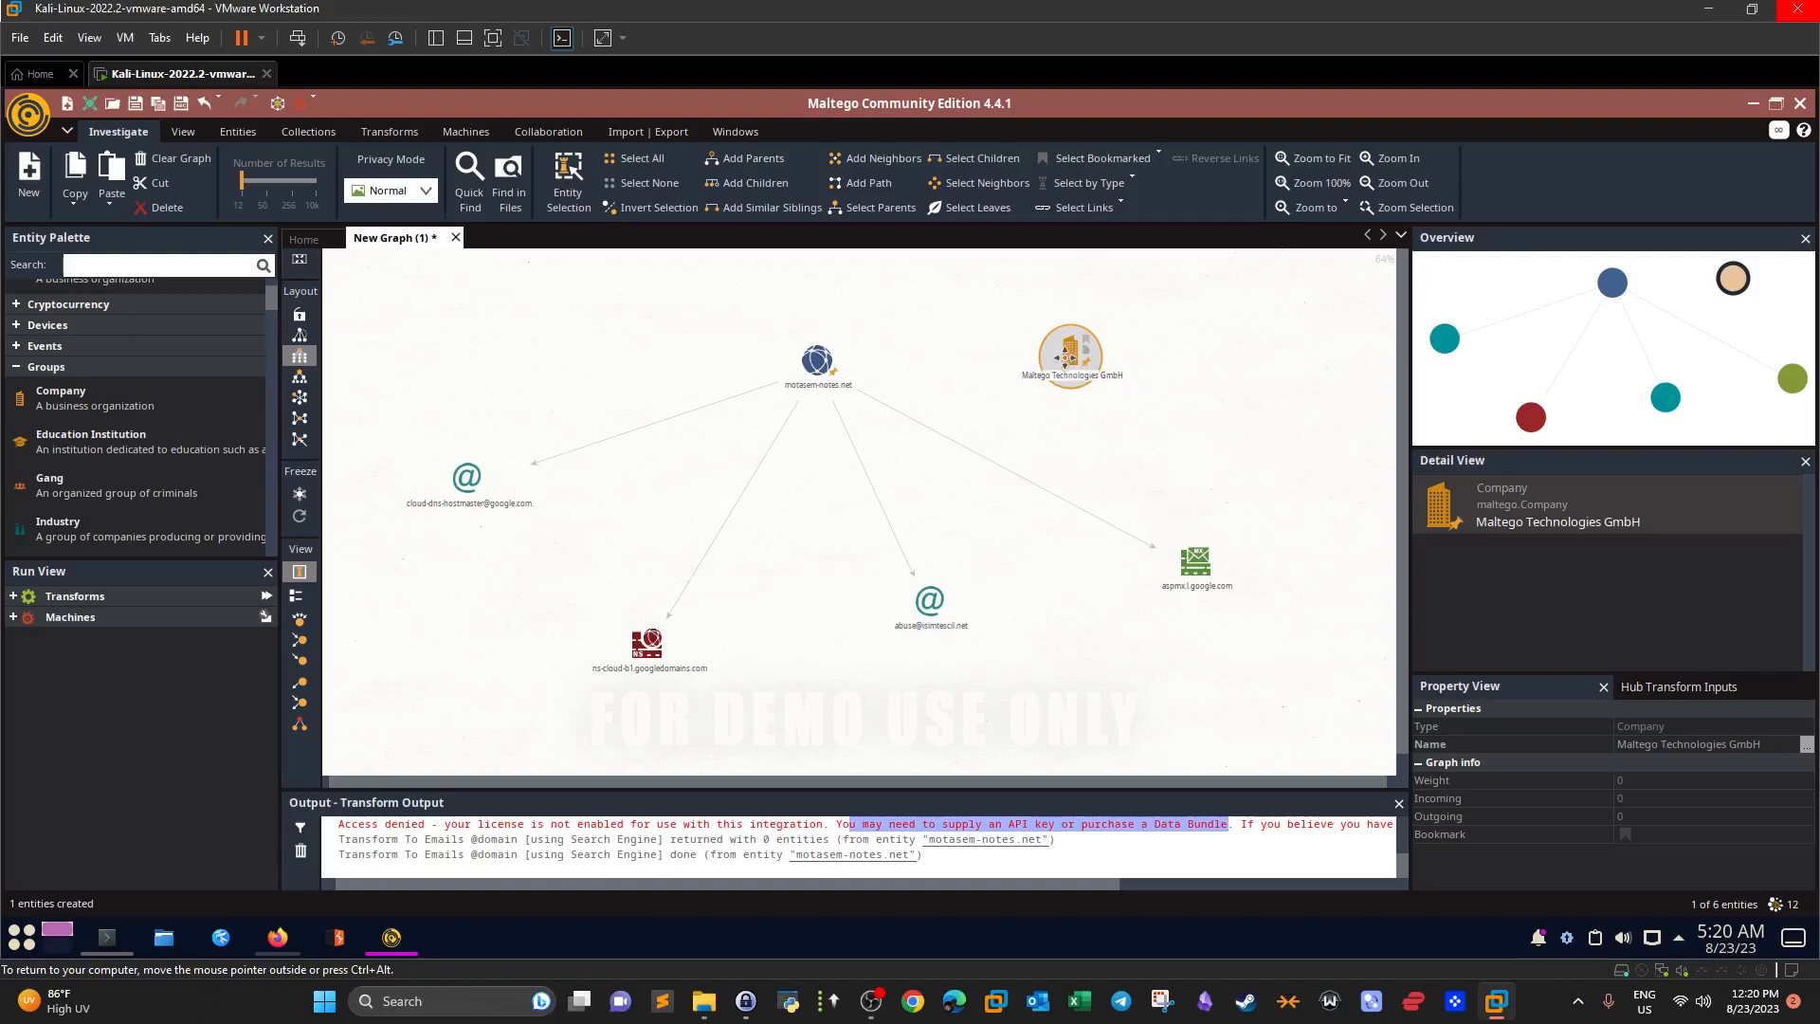
Rename the Company entity to TryHackMe in its Details dialog.
double_click(1070, 355)
left_click_drag(754, 372, 584, 373)
type("TryHackMe")
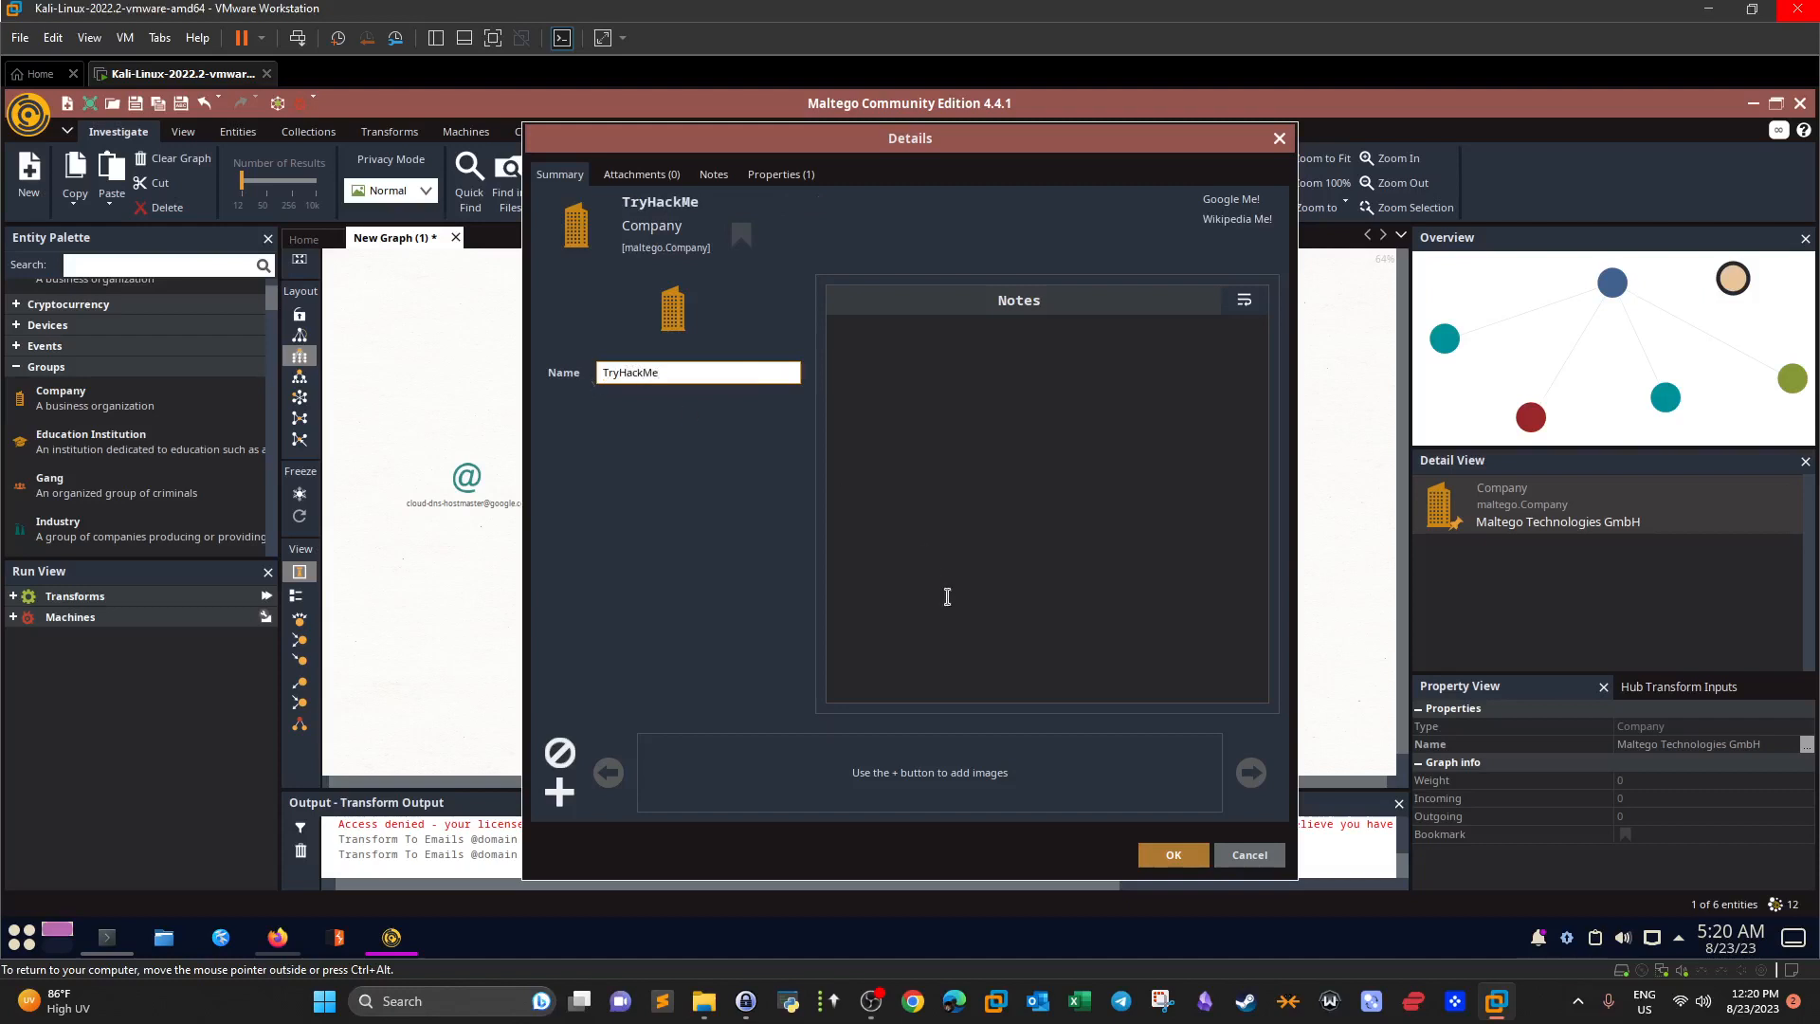
left_click(1173, 855)
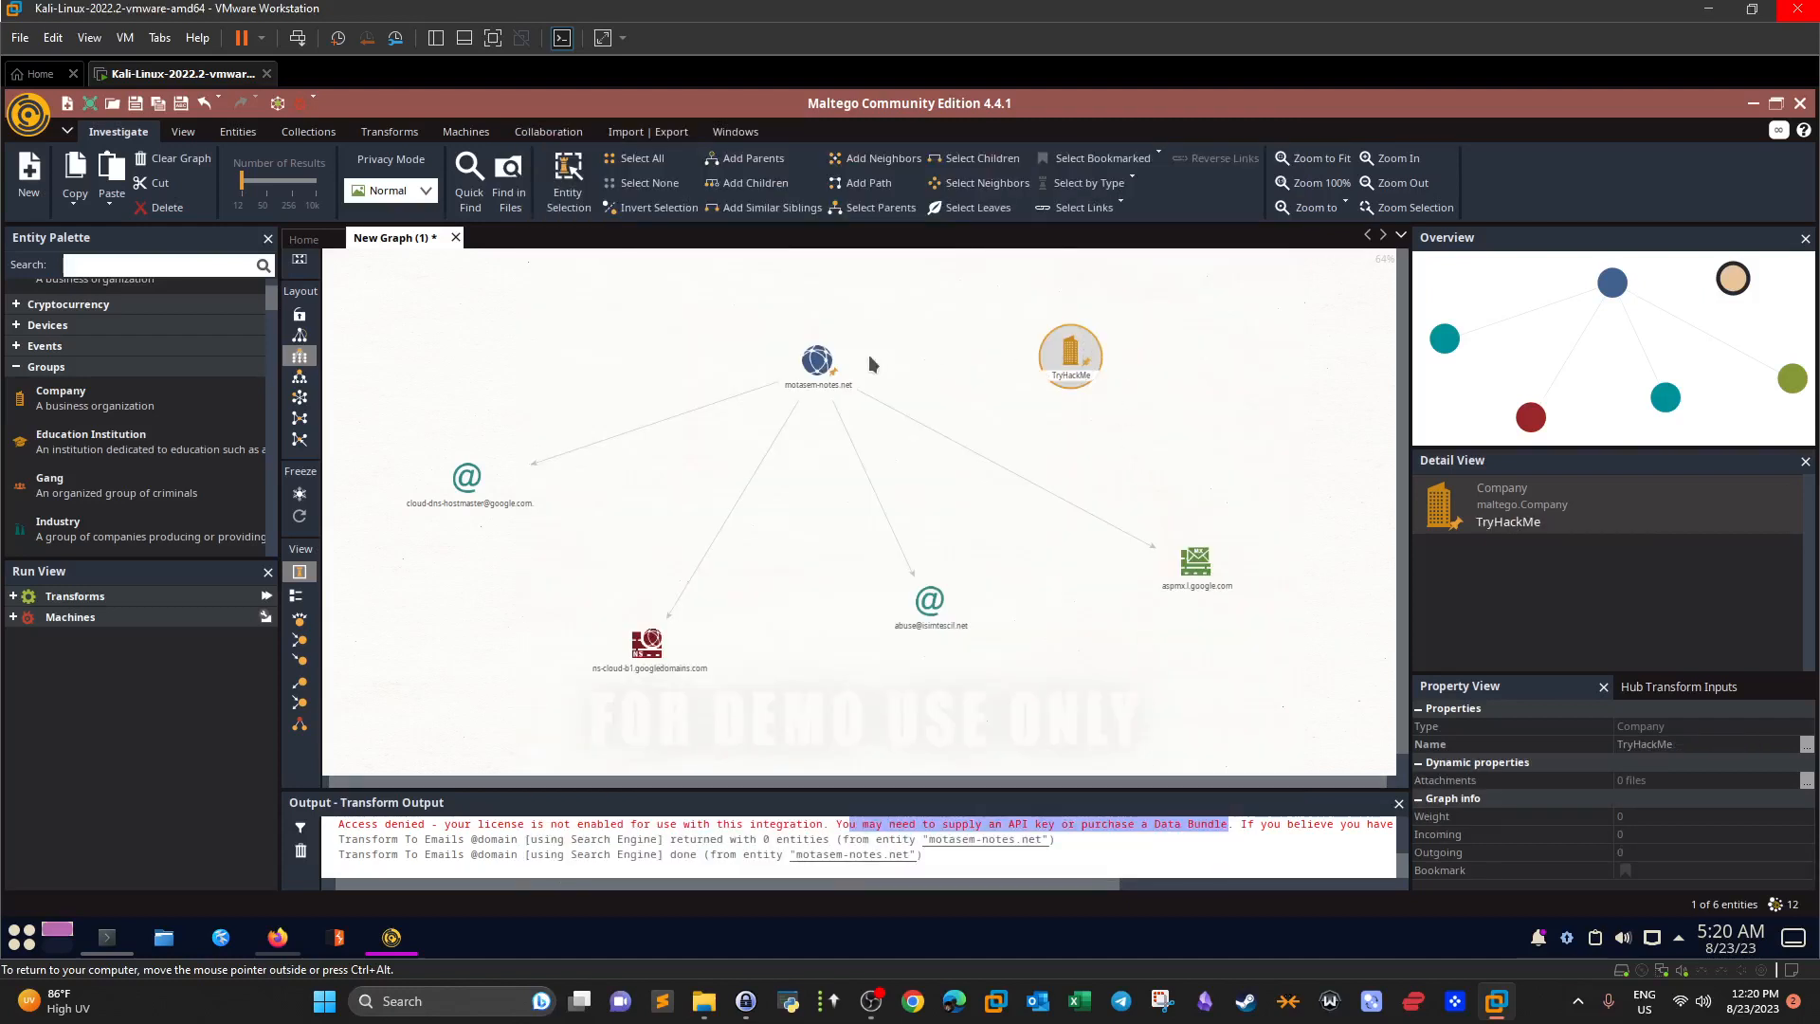
left_click(820, 360)
Move motasem-notes.net and its email, name-server and mail-server nodes together into the top-left.
left_click_drag(727, 351, 1094, 482)
right_click(1094, 482)
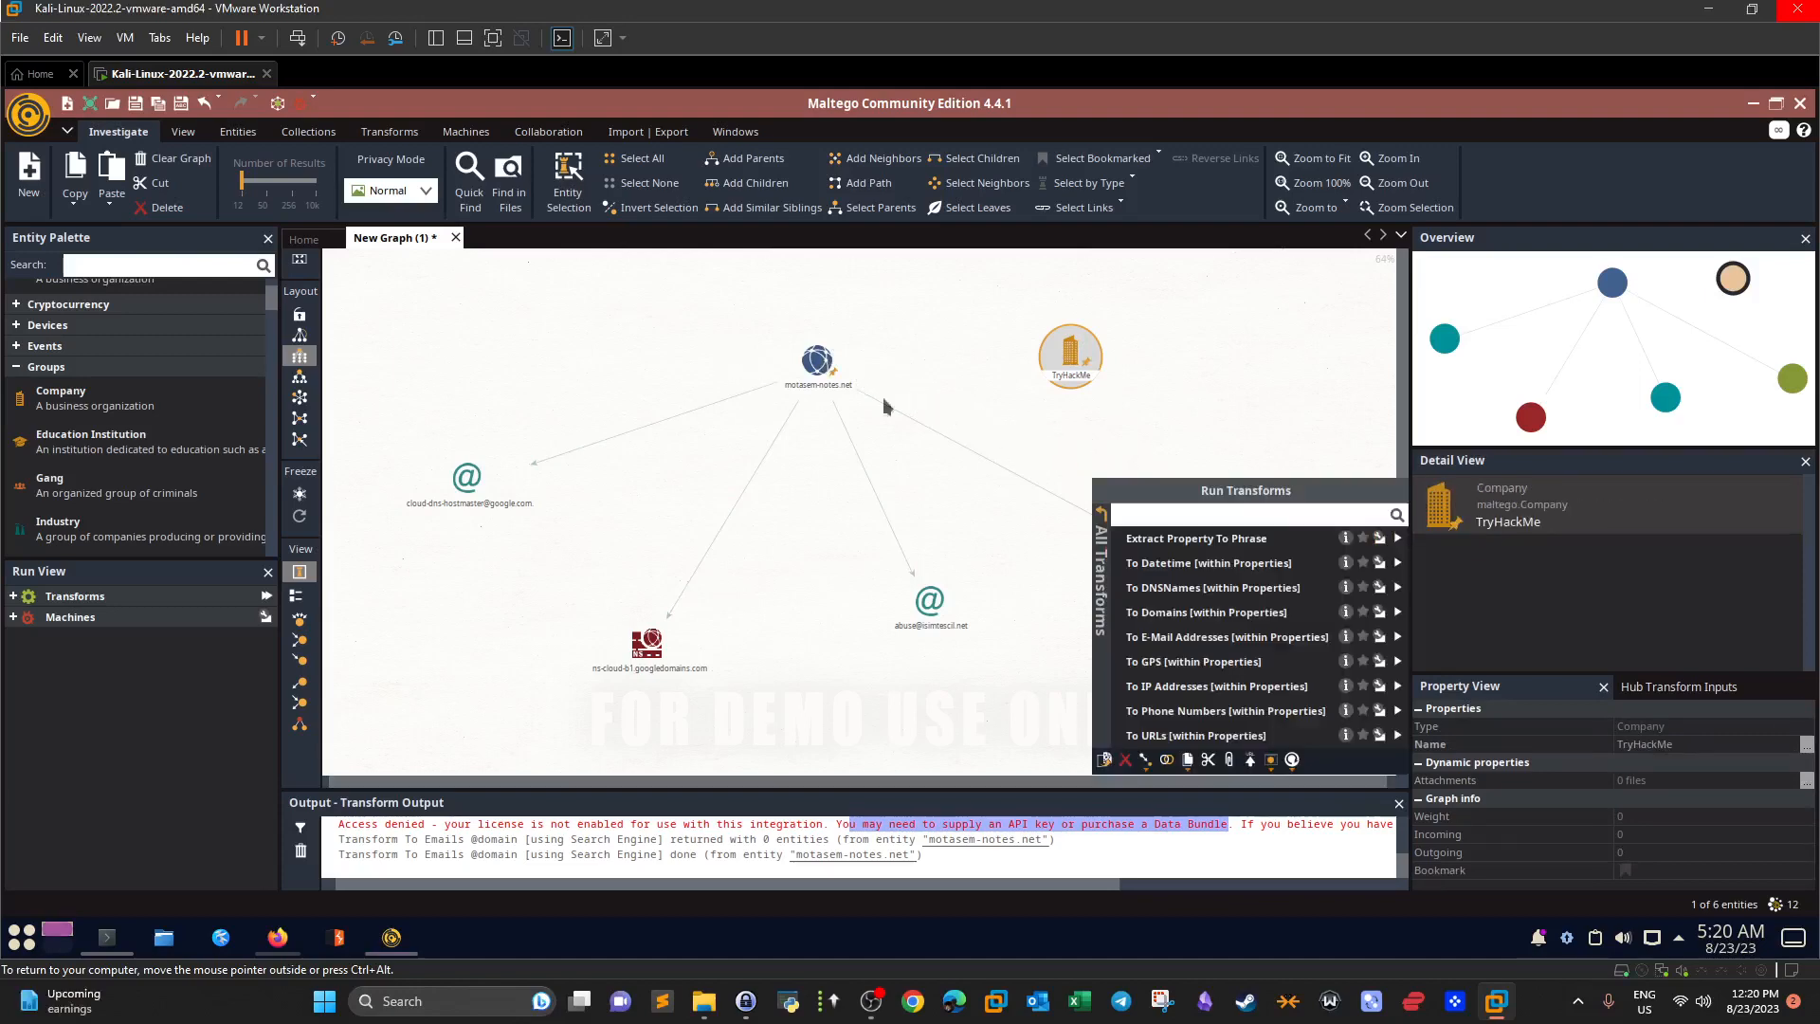
left_click(966, 369)
left_click(820, 354)
left_click_drag(820, 354, 414, 300)
left_click_drag(477, 490, 389, 545)
left_click_drag(649, 652, 449, 608)
left_click_drag(929, 611, 554, 582)
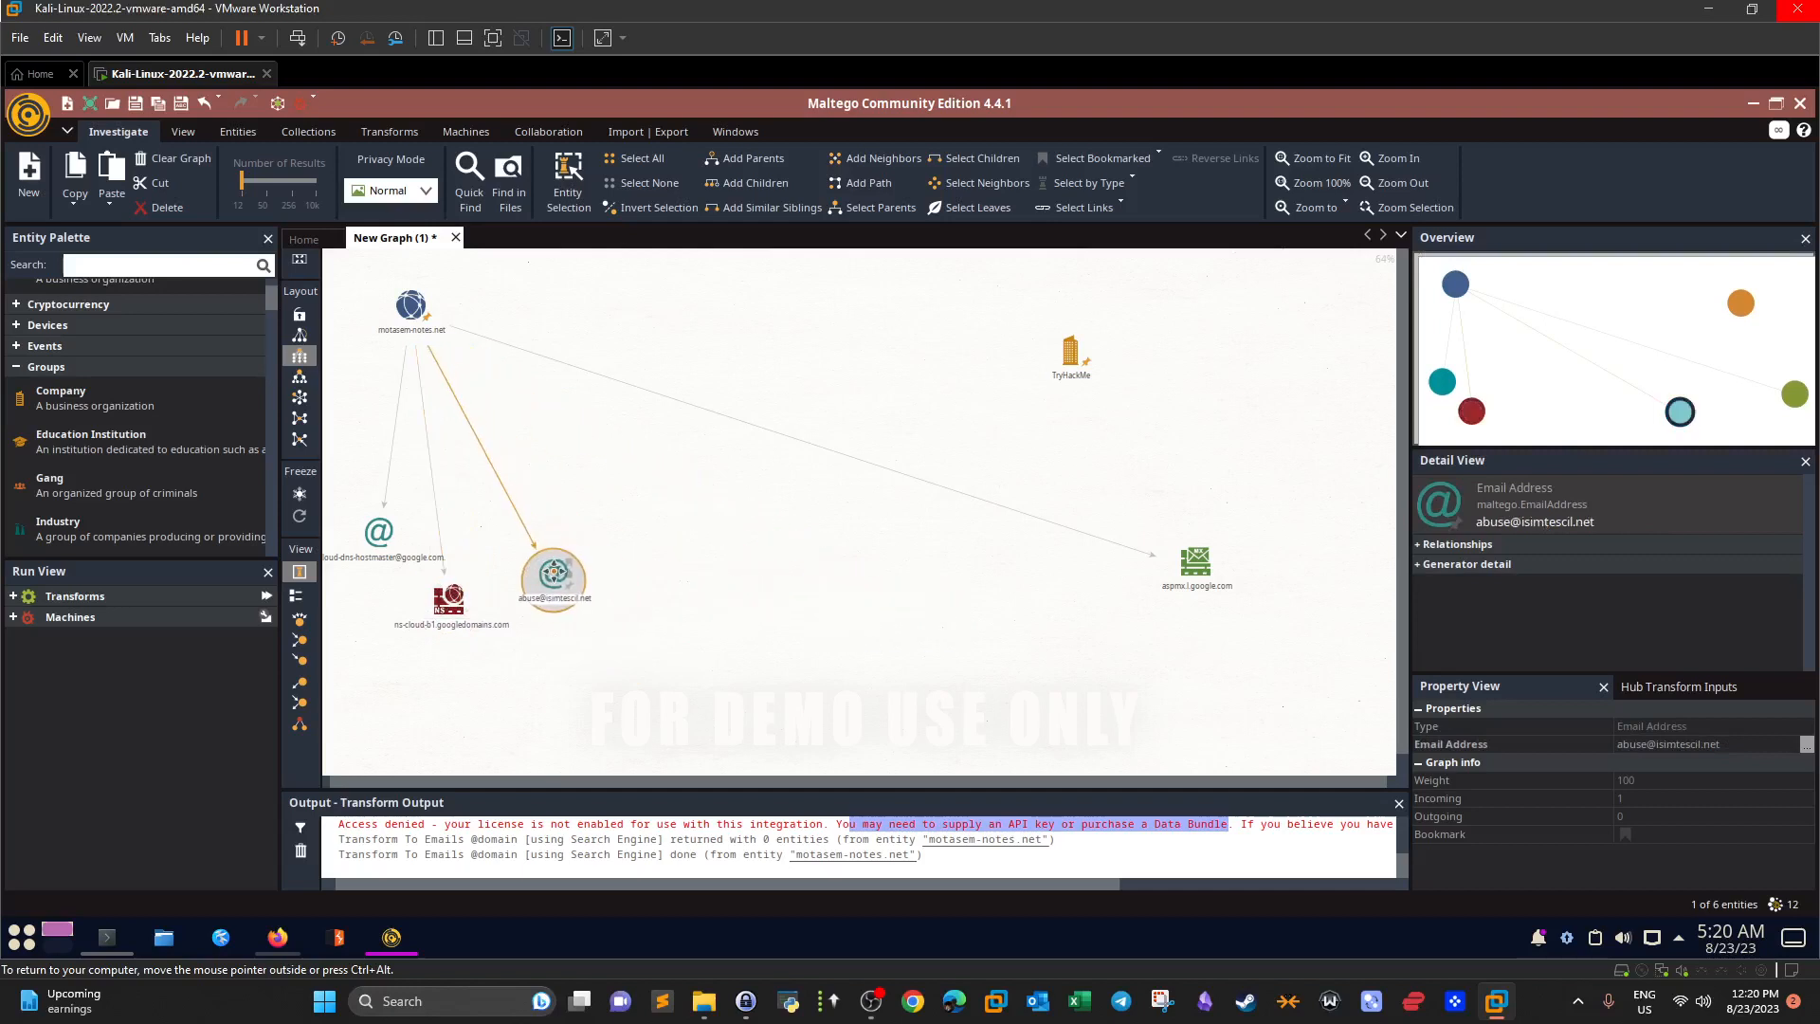
left_click_drag(1197, 569, 672, 569)
Run To URLs [within Properties] on TryHackMe and enlarge the Output panel to see 0 results.
left_click(1074, 362)
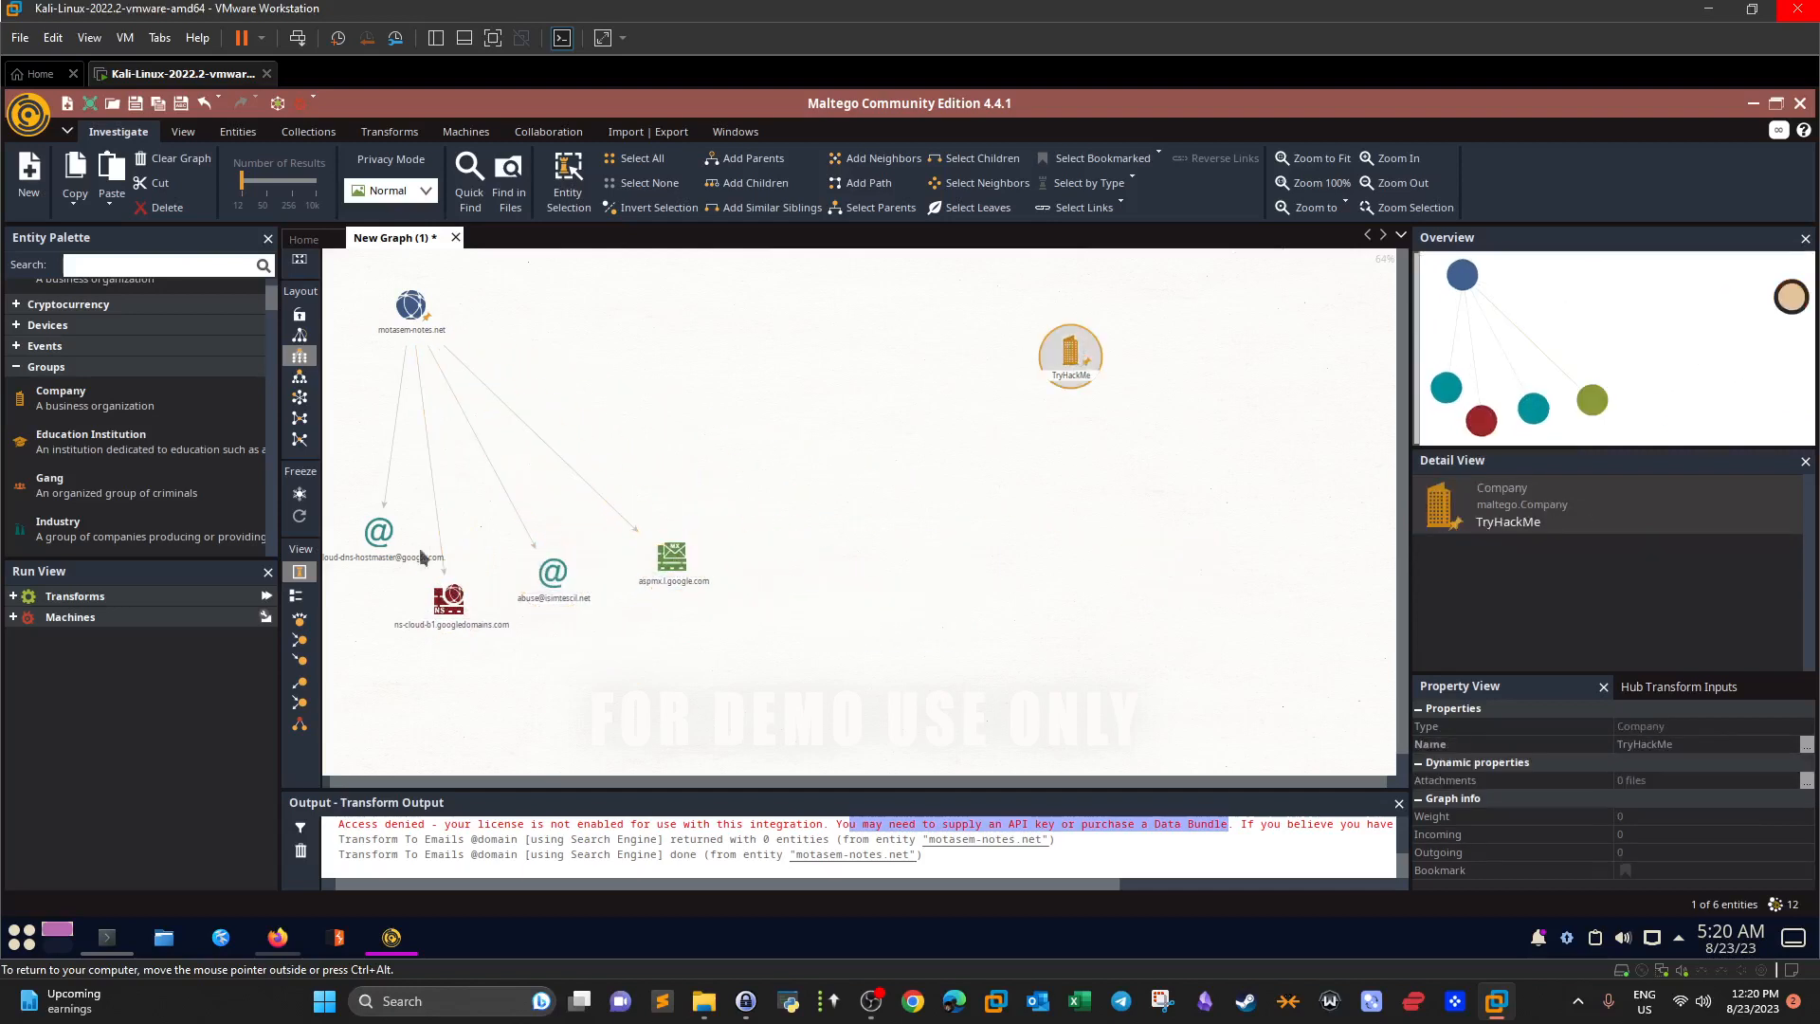
left_click(14, 596)
left_click(24, 618)
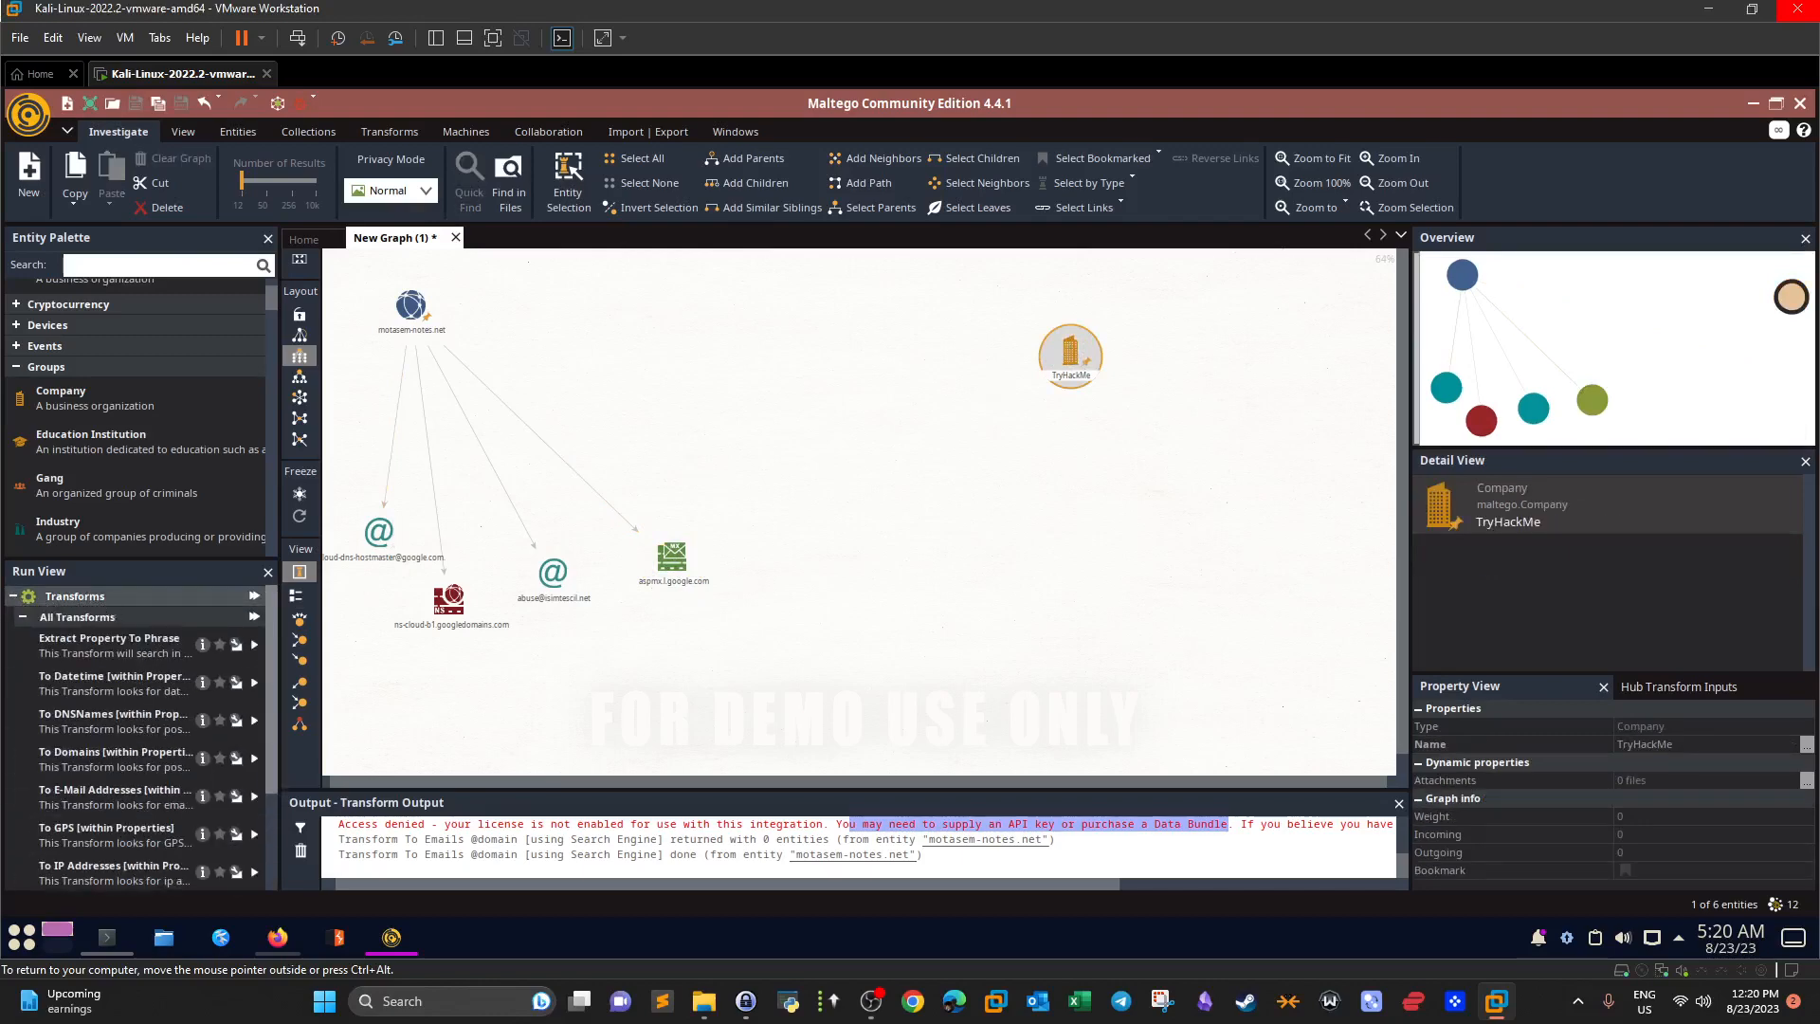
left_click(23, 617)
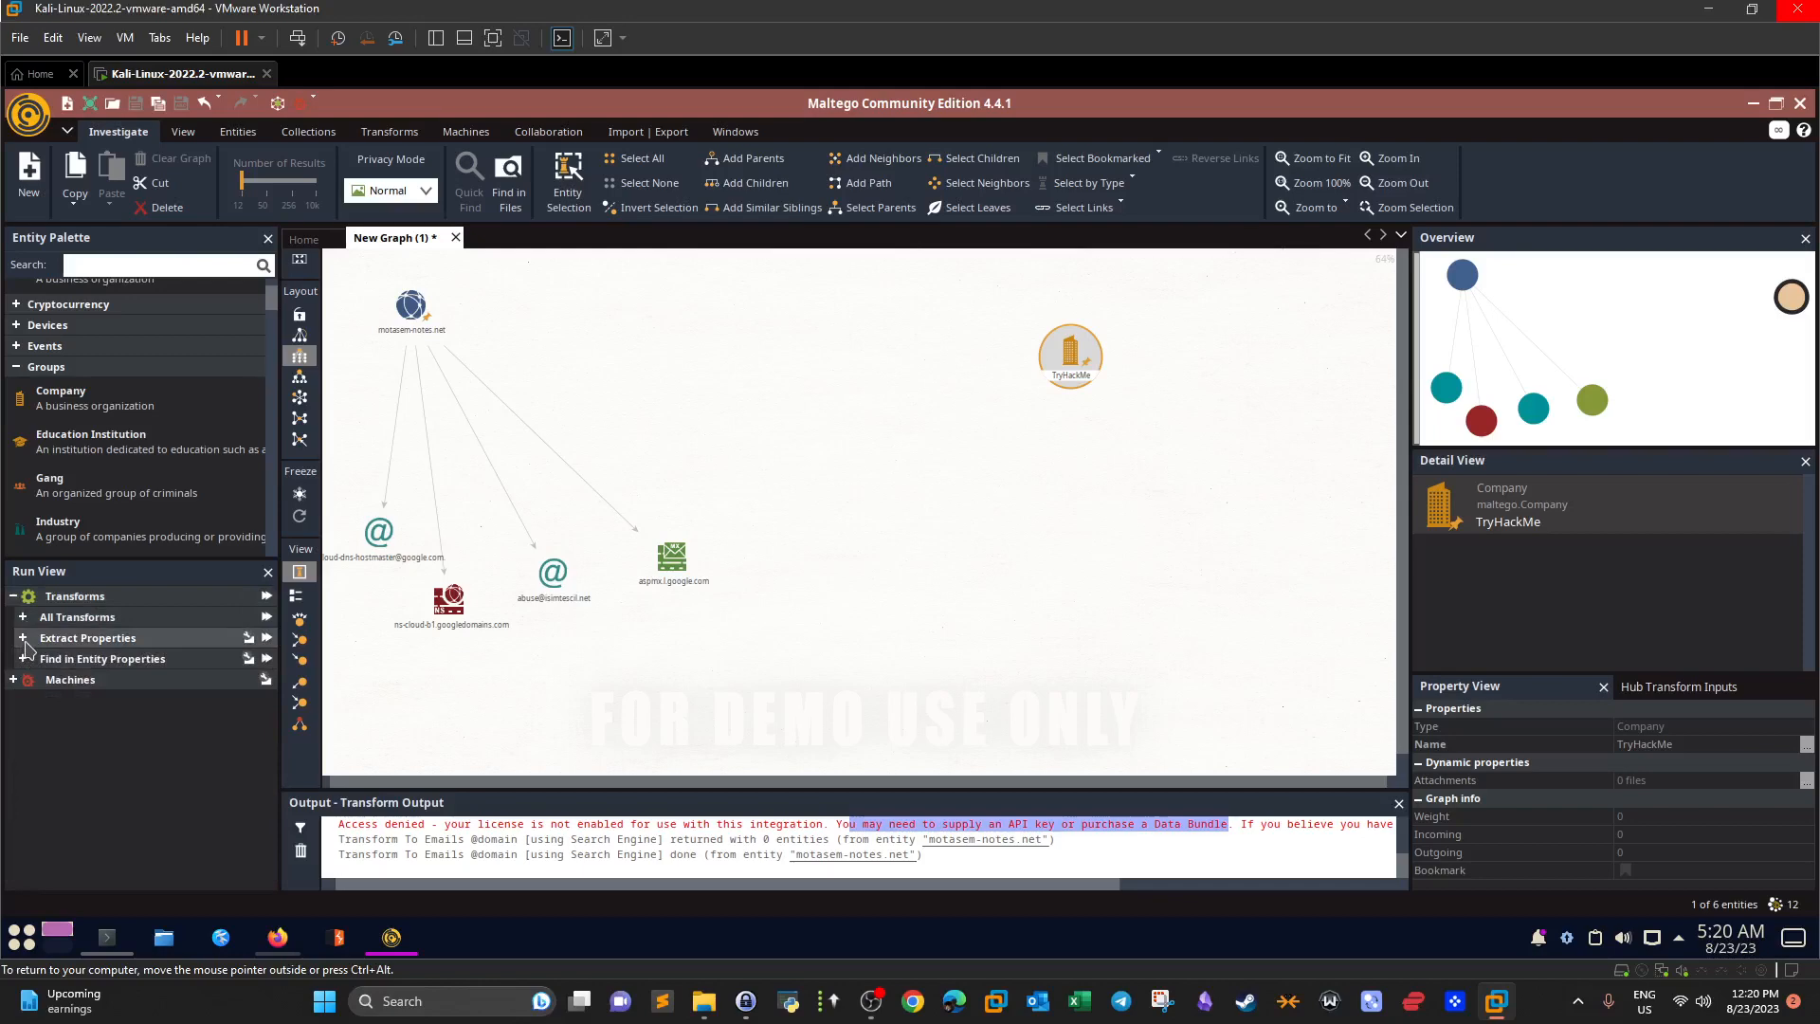
left_click(22, 638)
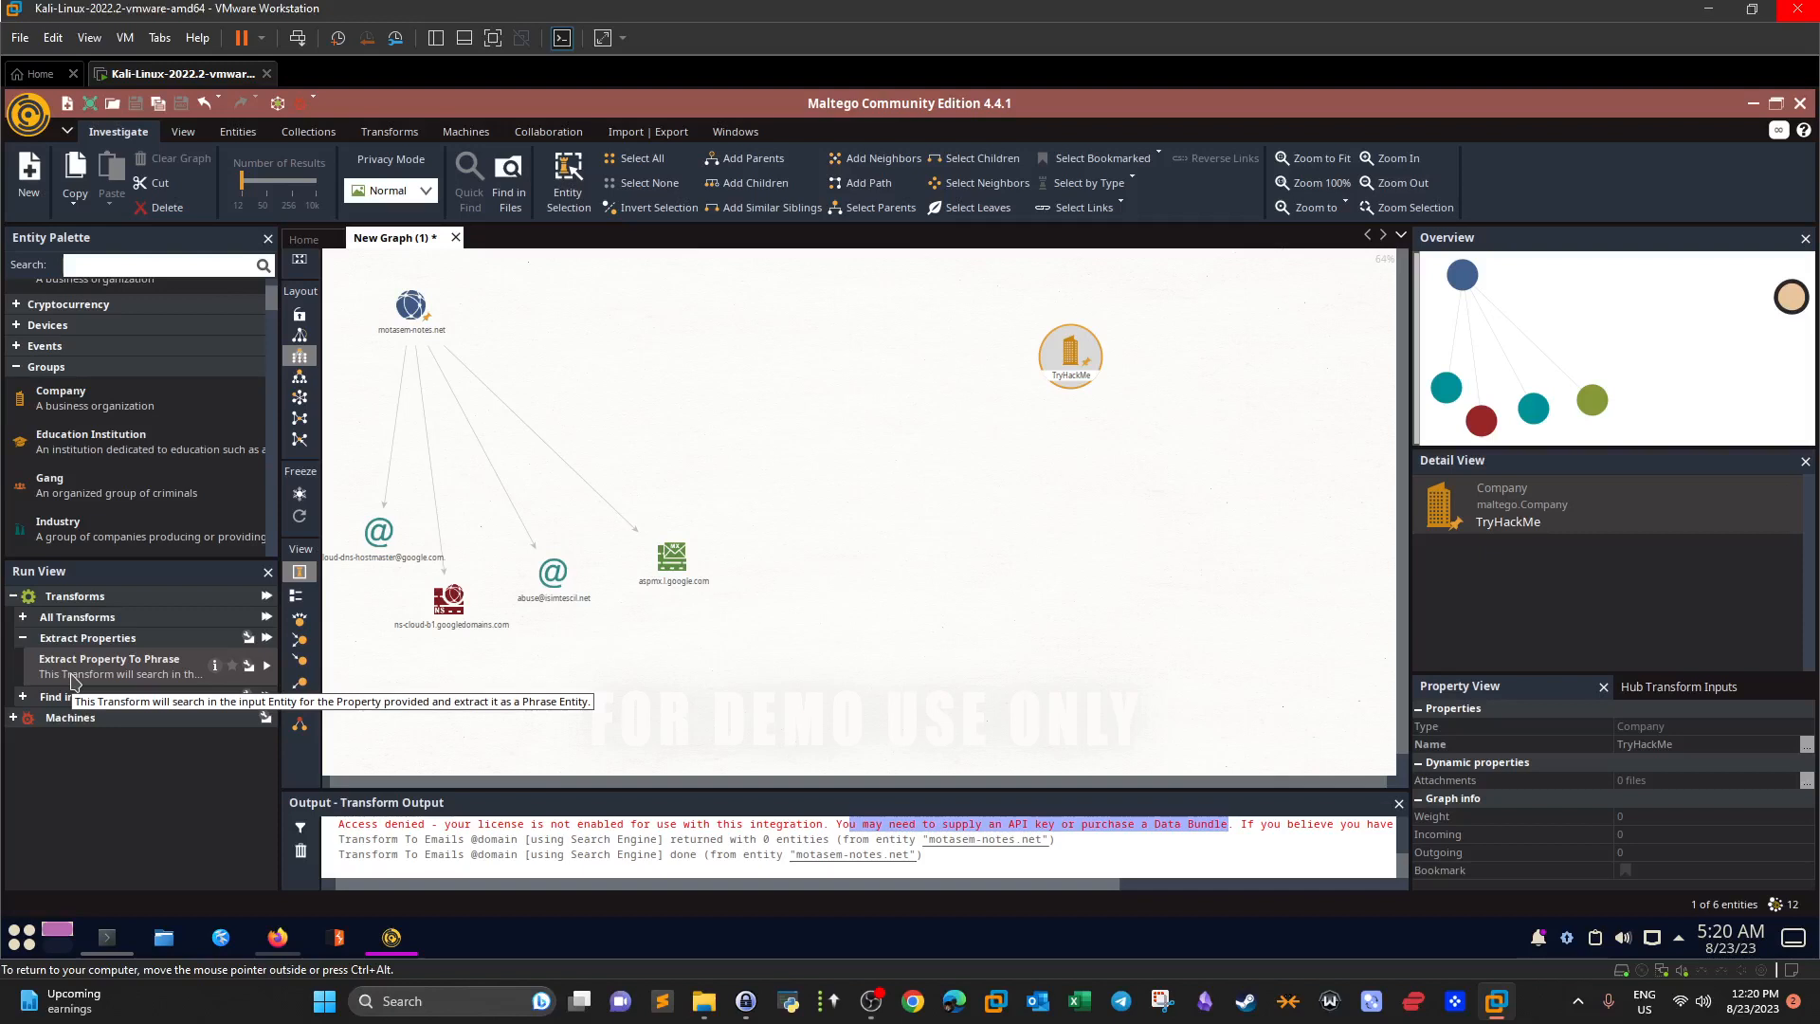
left_click(22, 638)
left_click(23, 617)
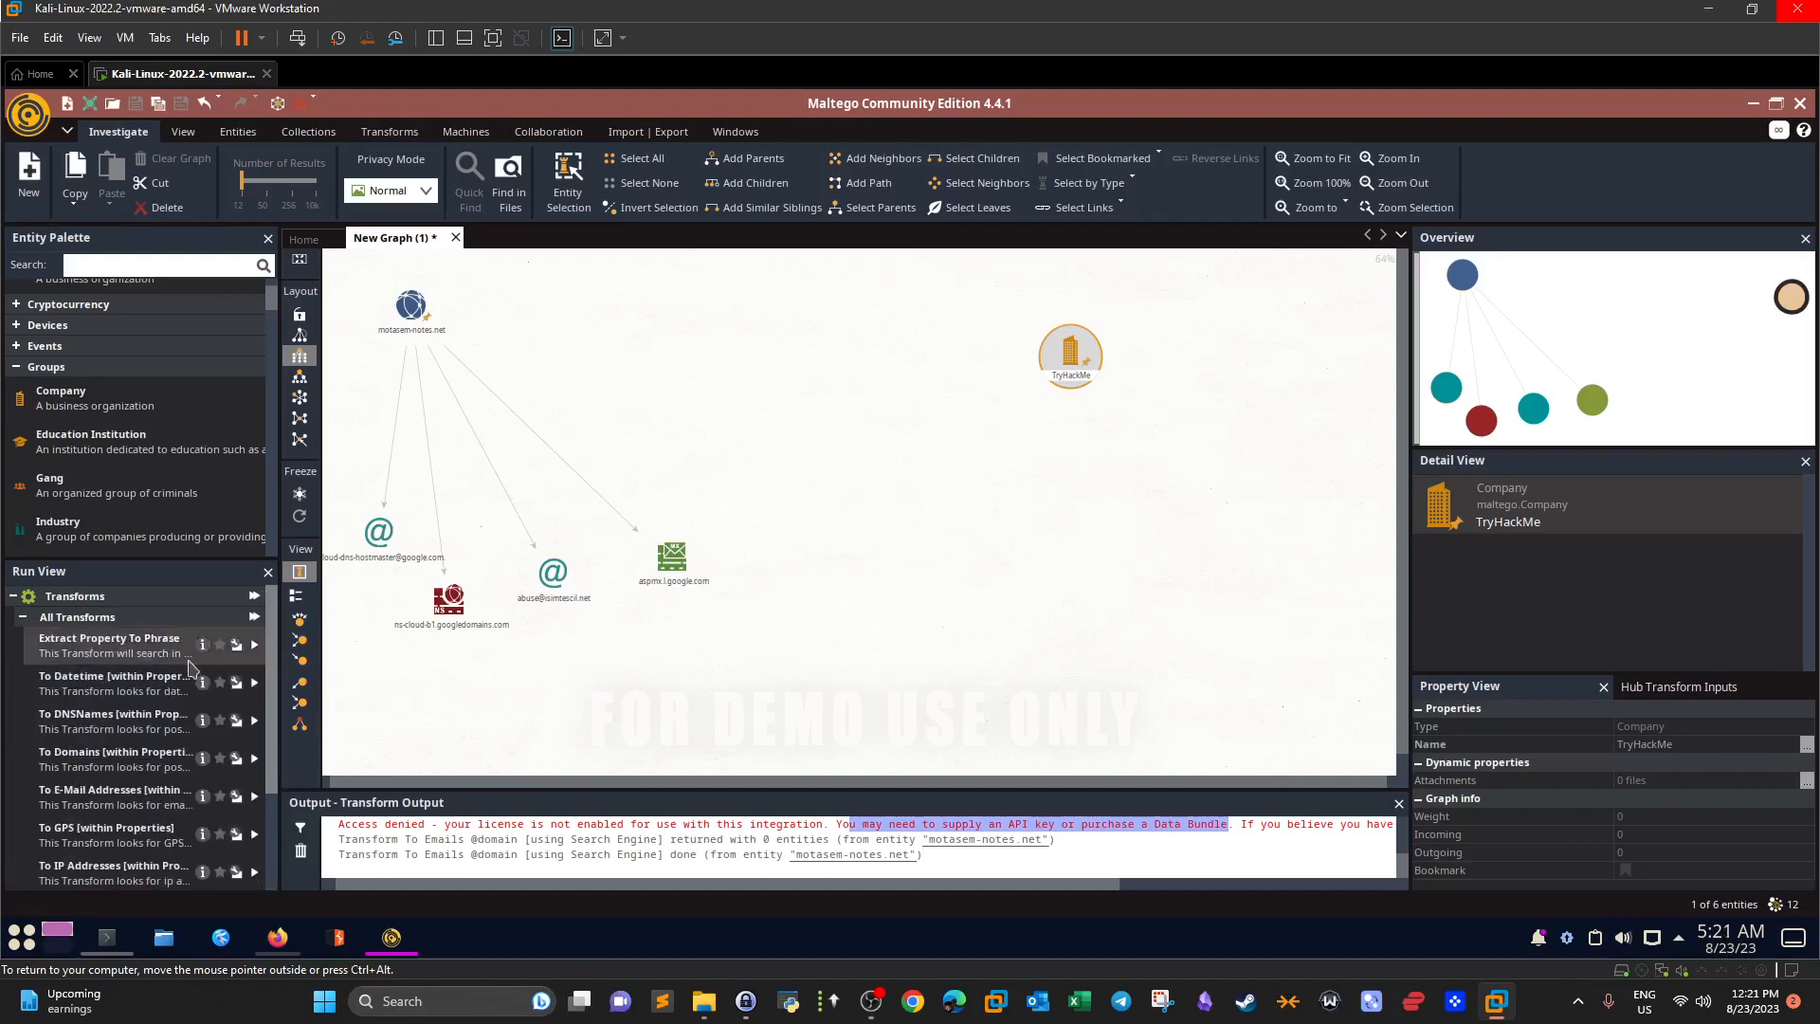
left_click_drag(272, 654, 254, 740)
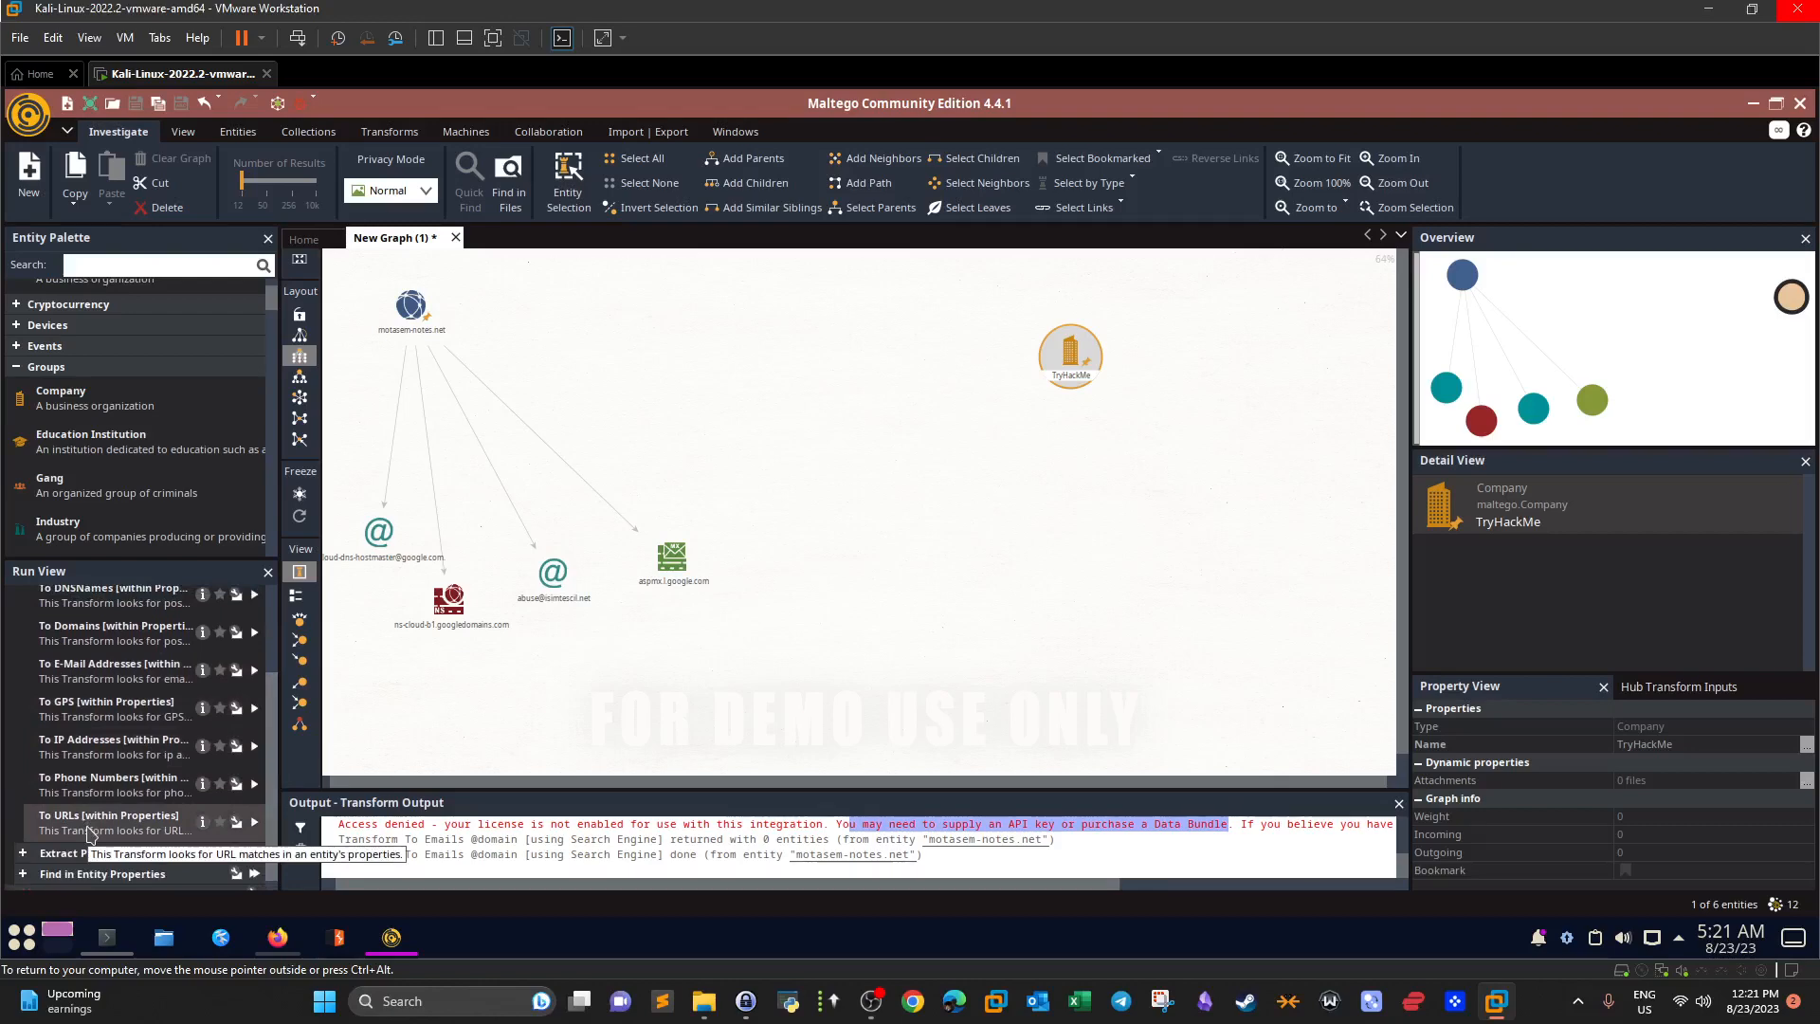
left_click(254, 822)
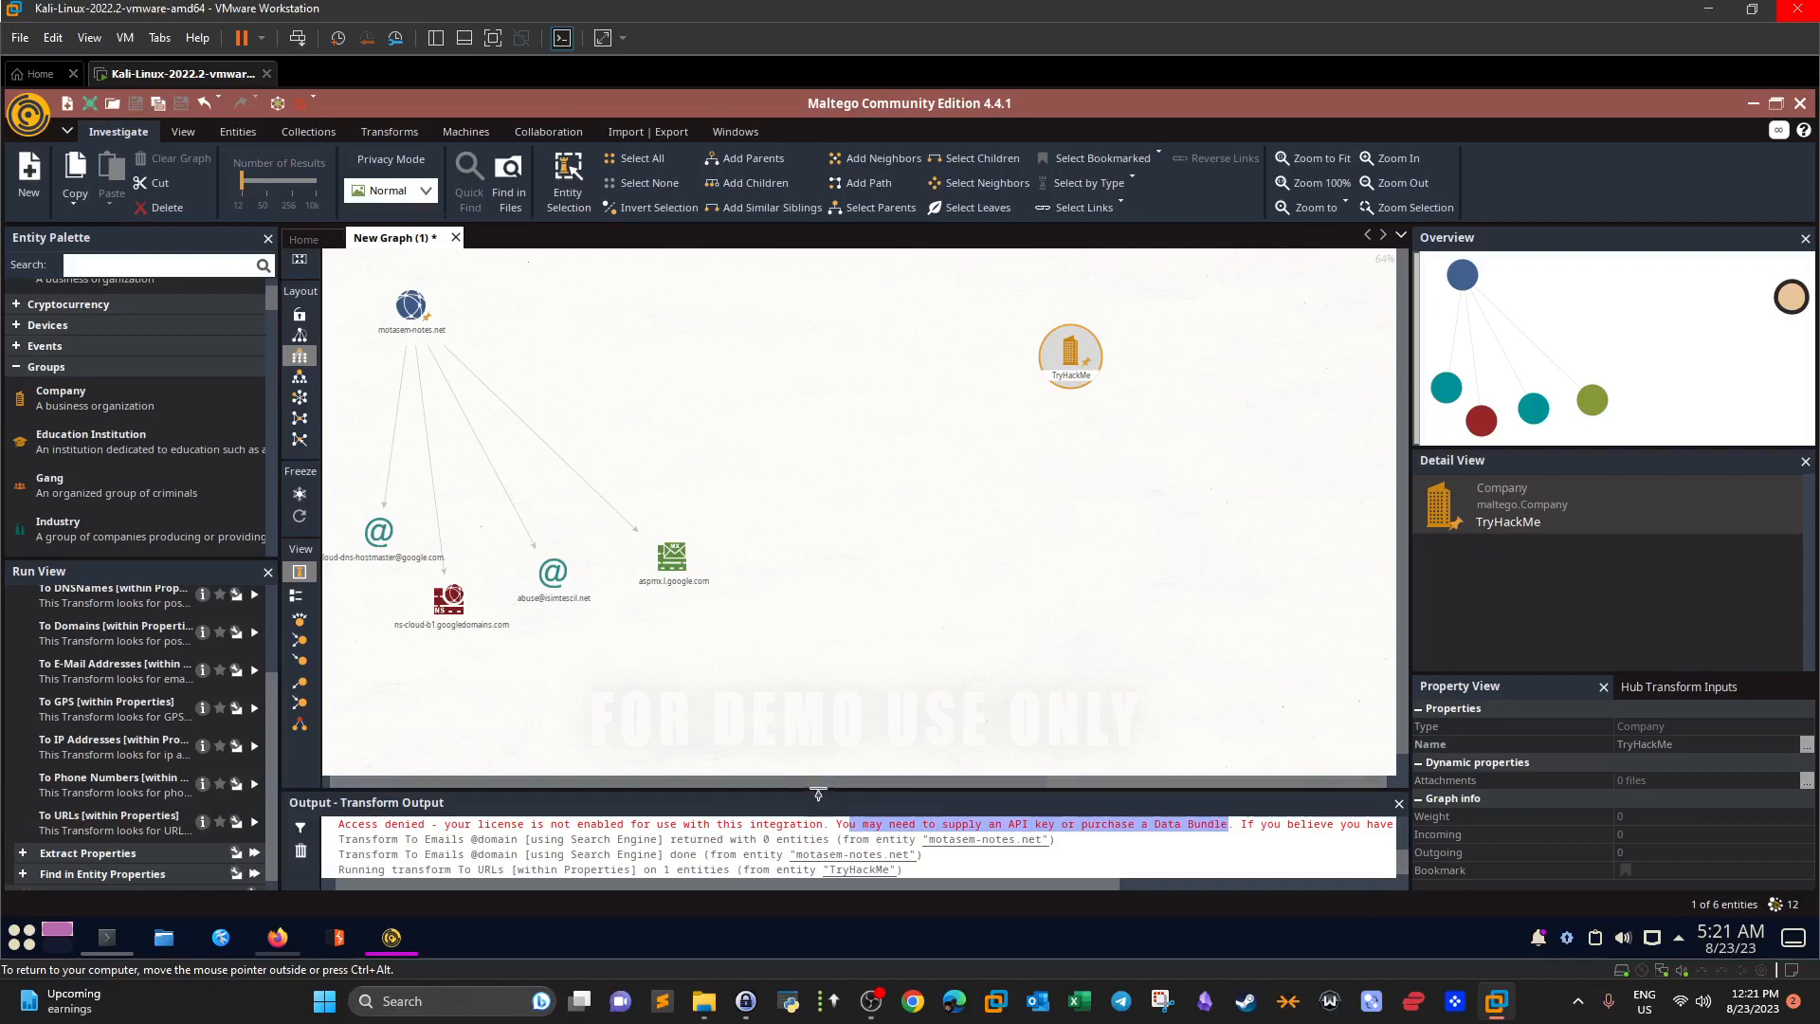
left_click_drag(819, 794, 820, 735)
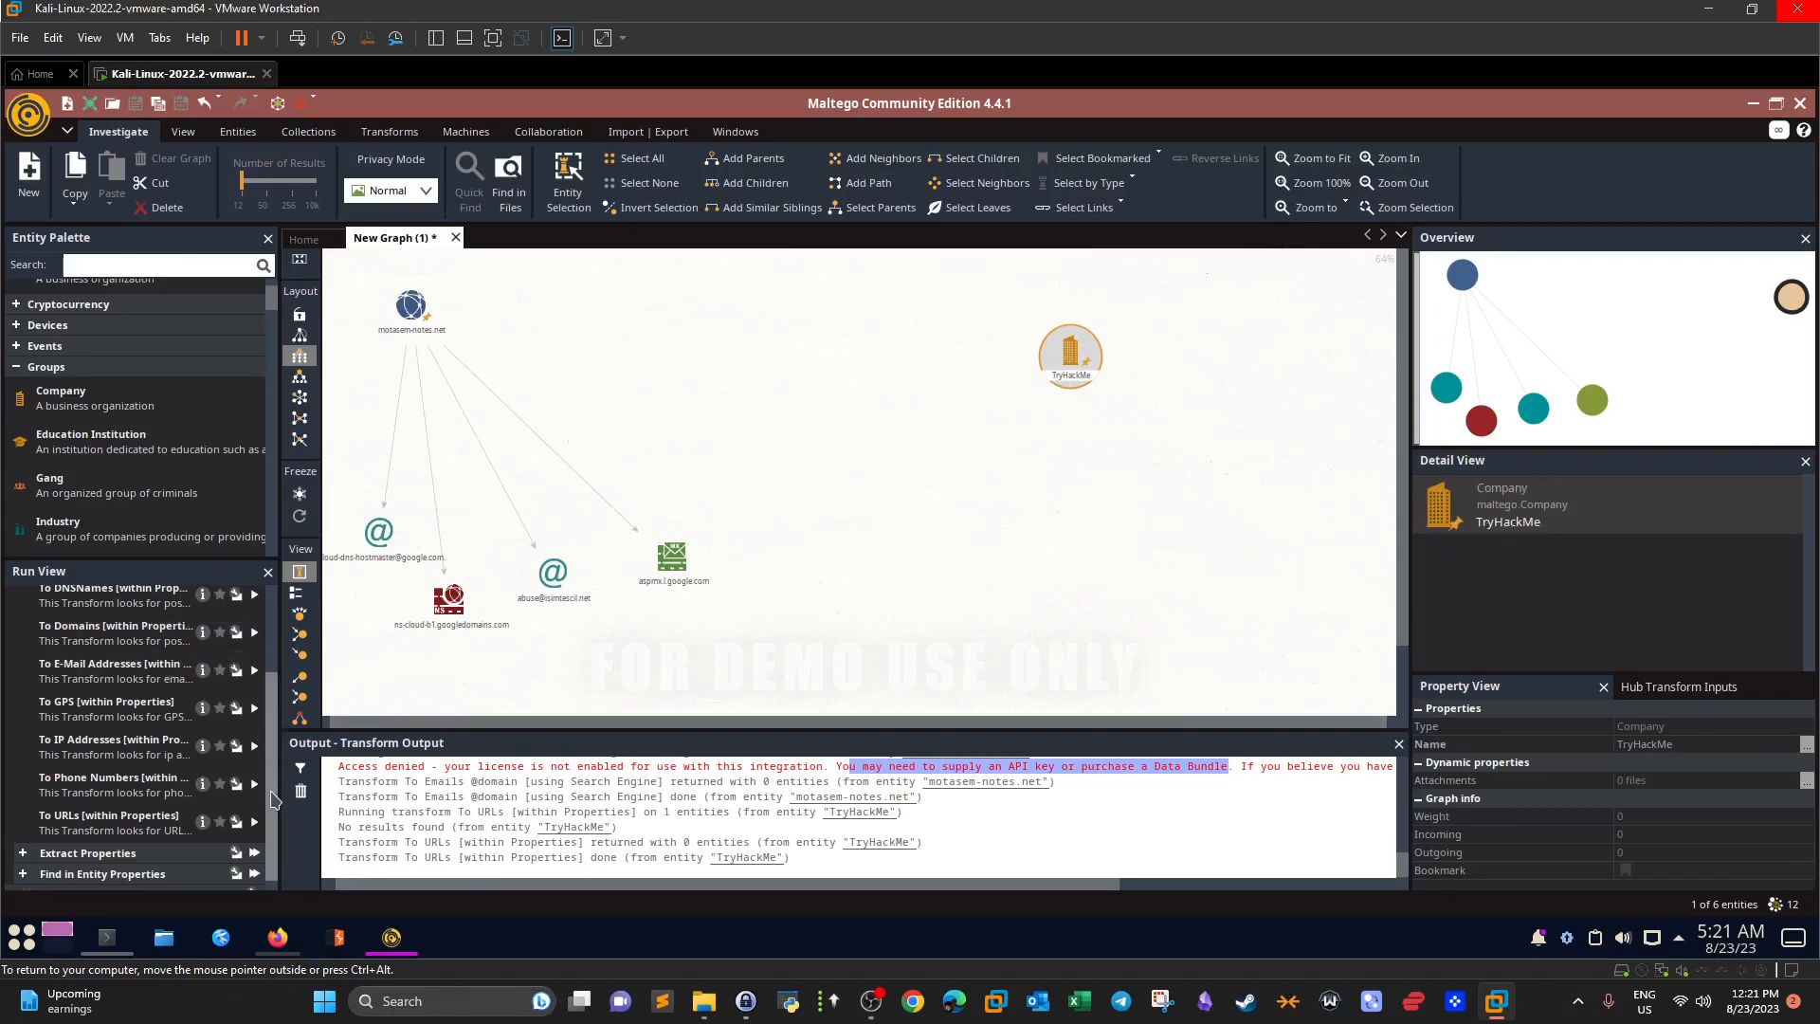
left_click_drag(273, 799, 285, 701)
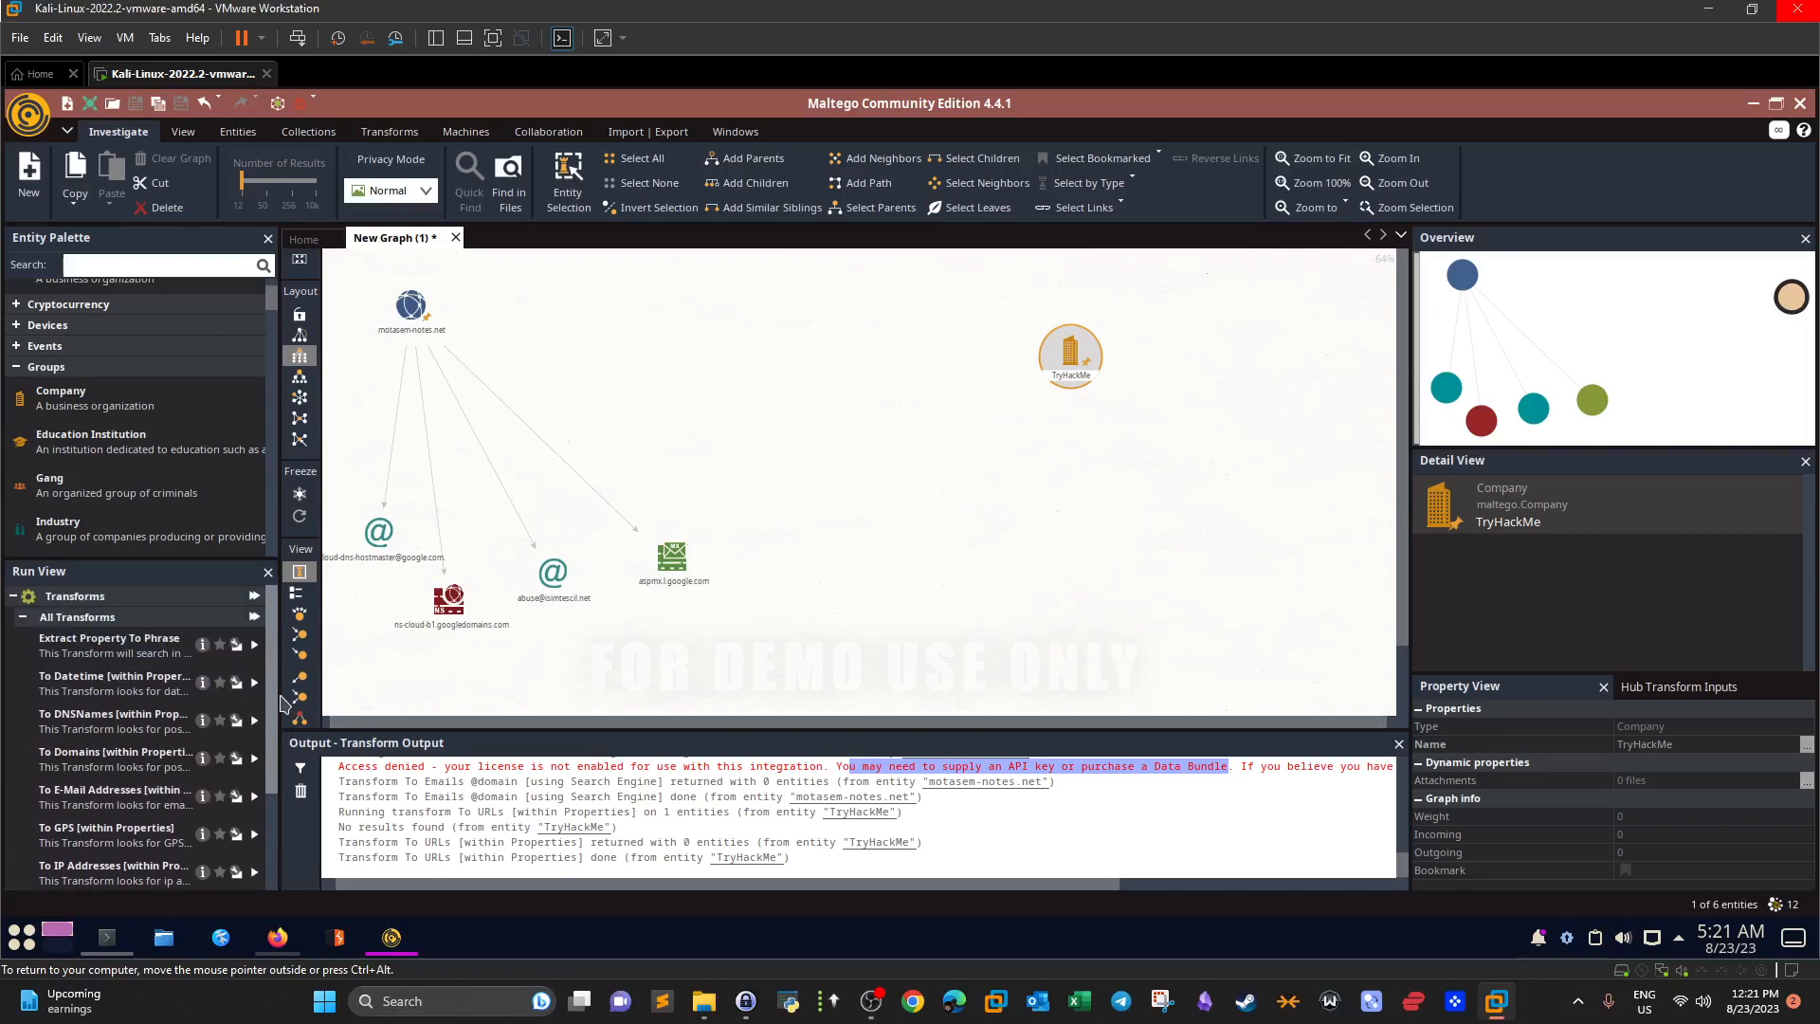
Add an IPv4 Address entity (93.184.216.34) from the Entity Palette to the graph.
left_click(14, 595)
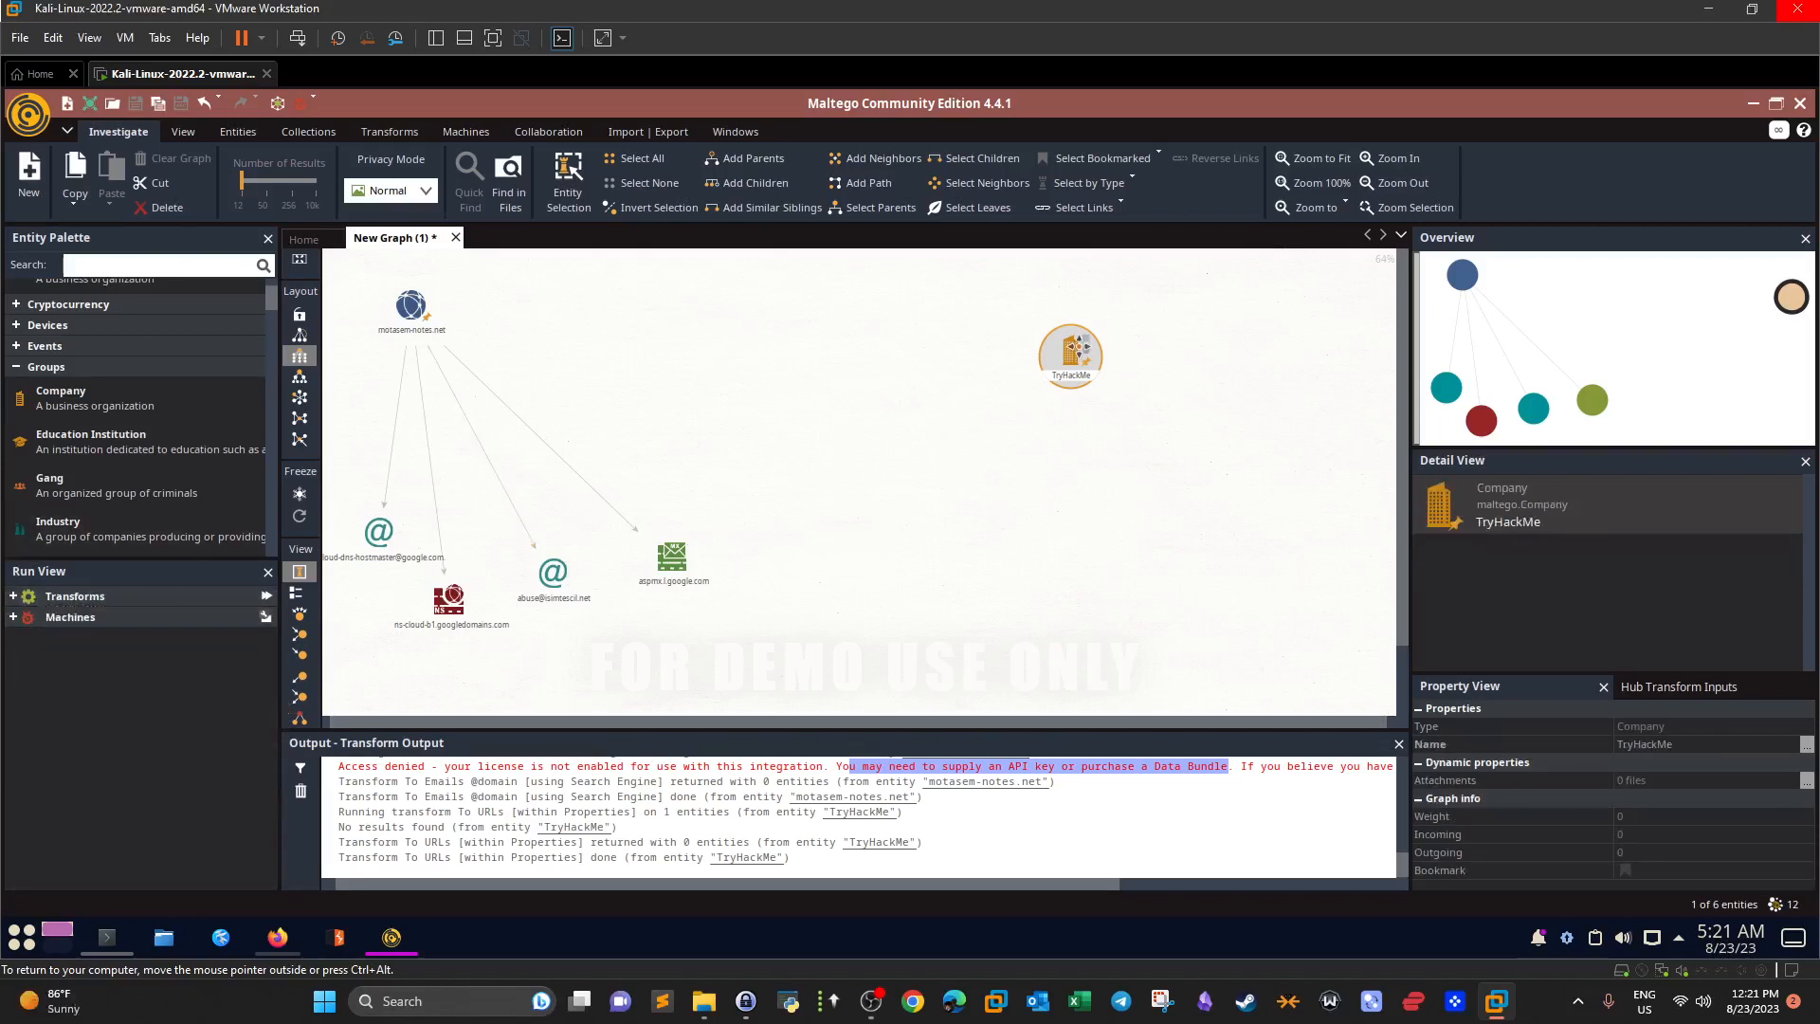
right_click(1082, 351)
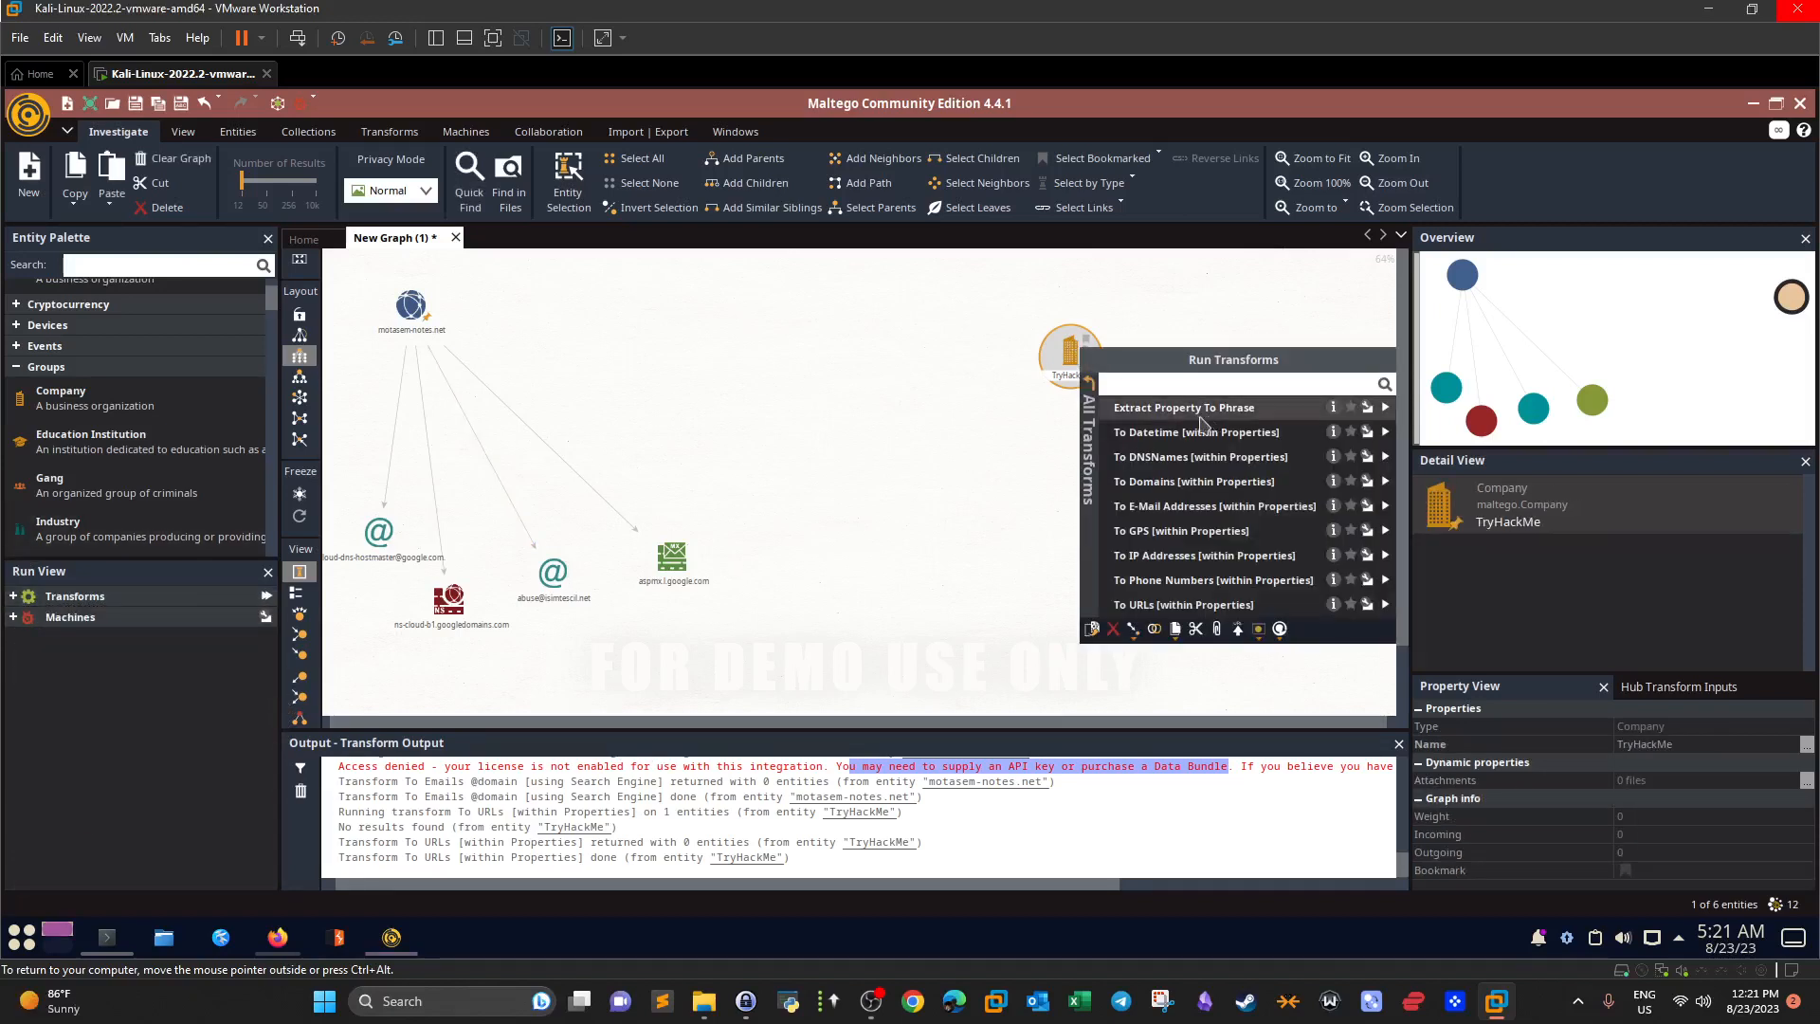
left_click(1011, 448)
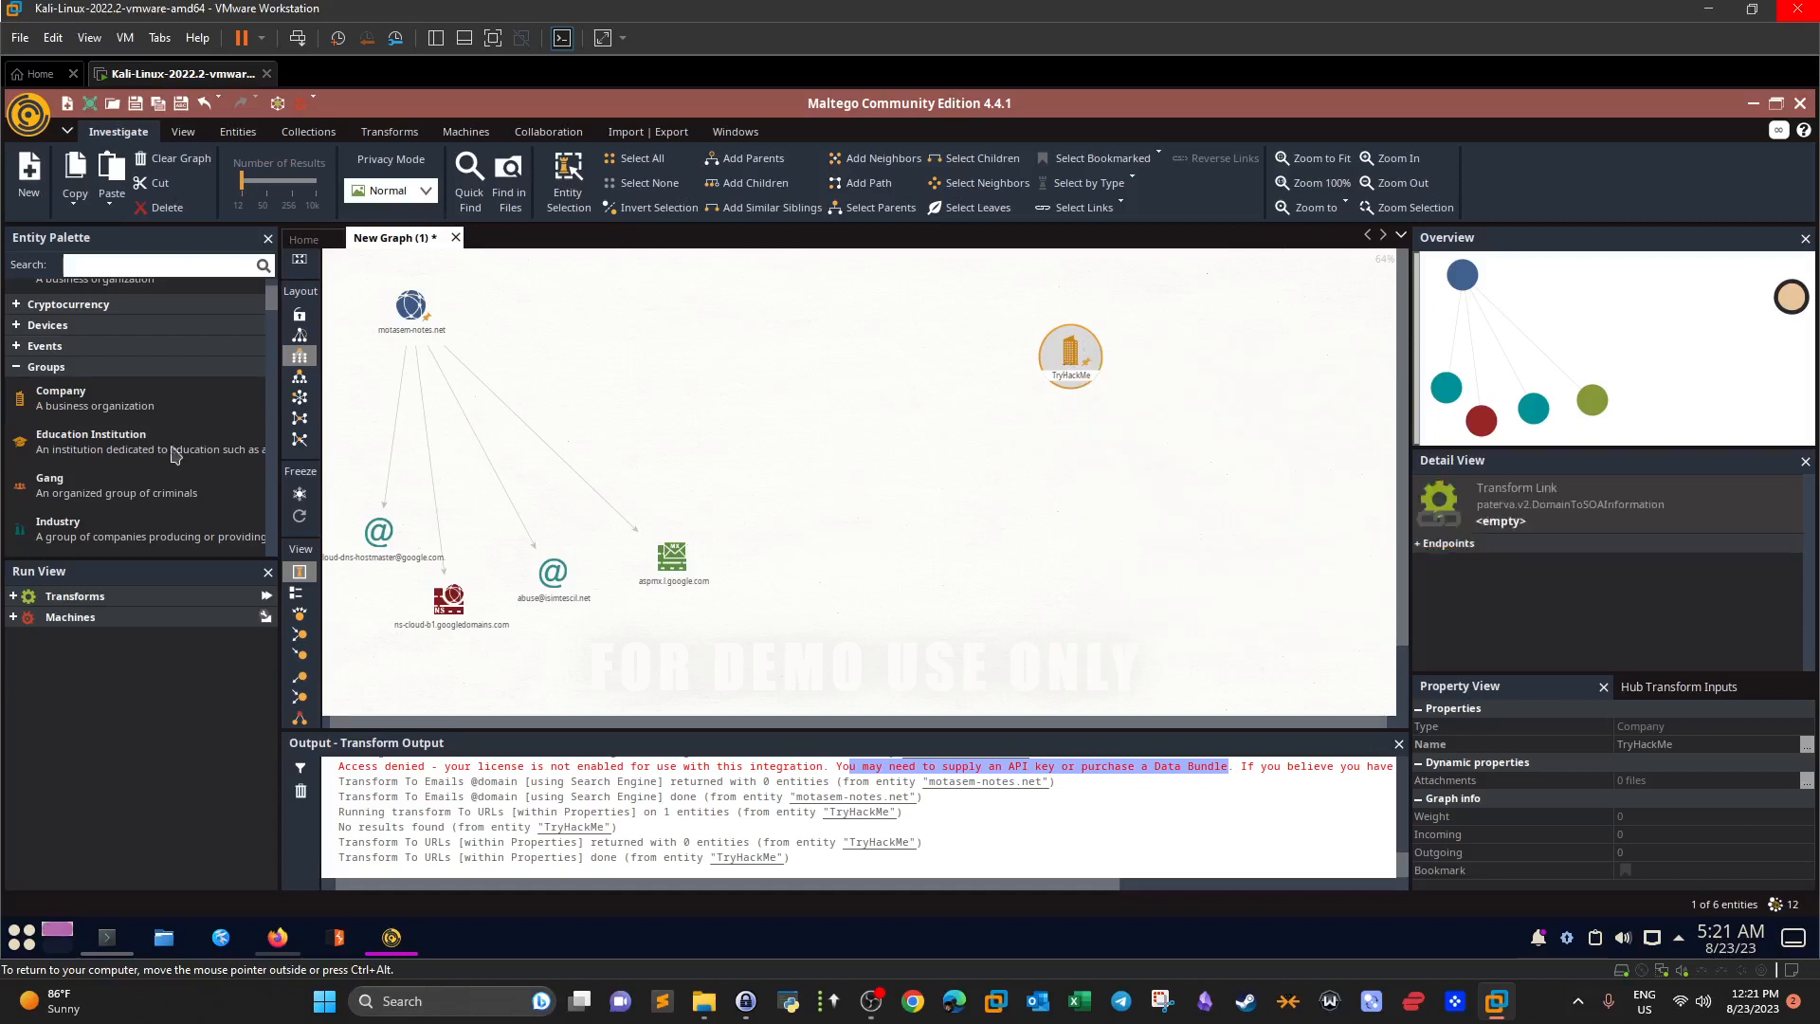
left_click_drag(271, 303, 273, 317)
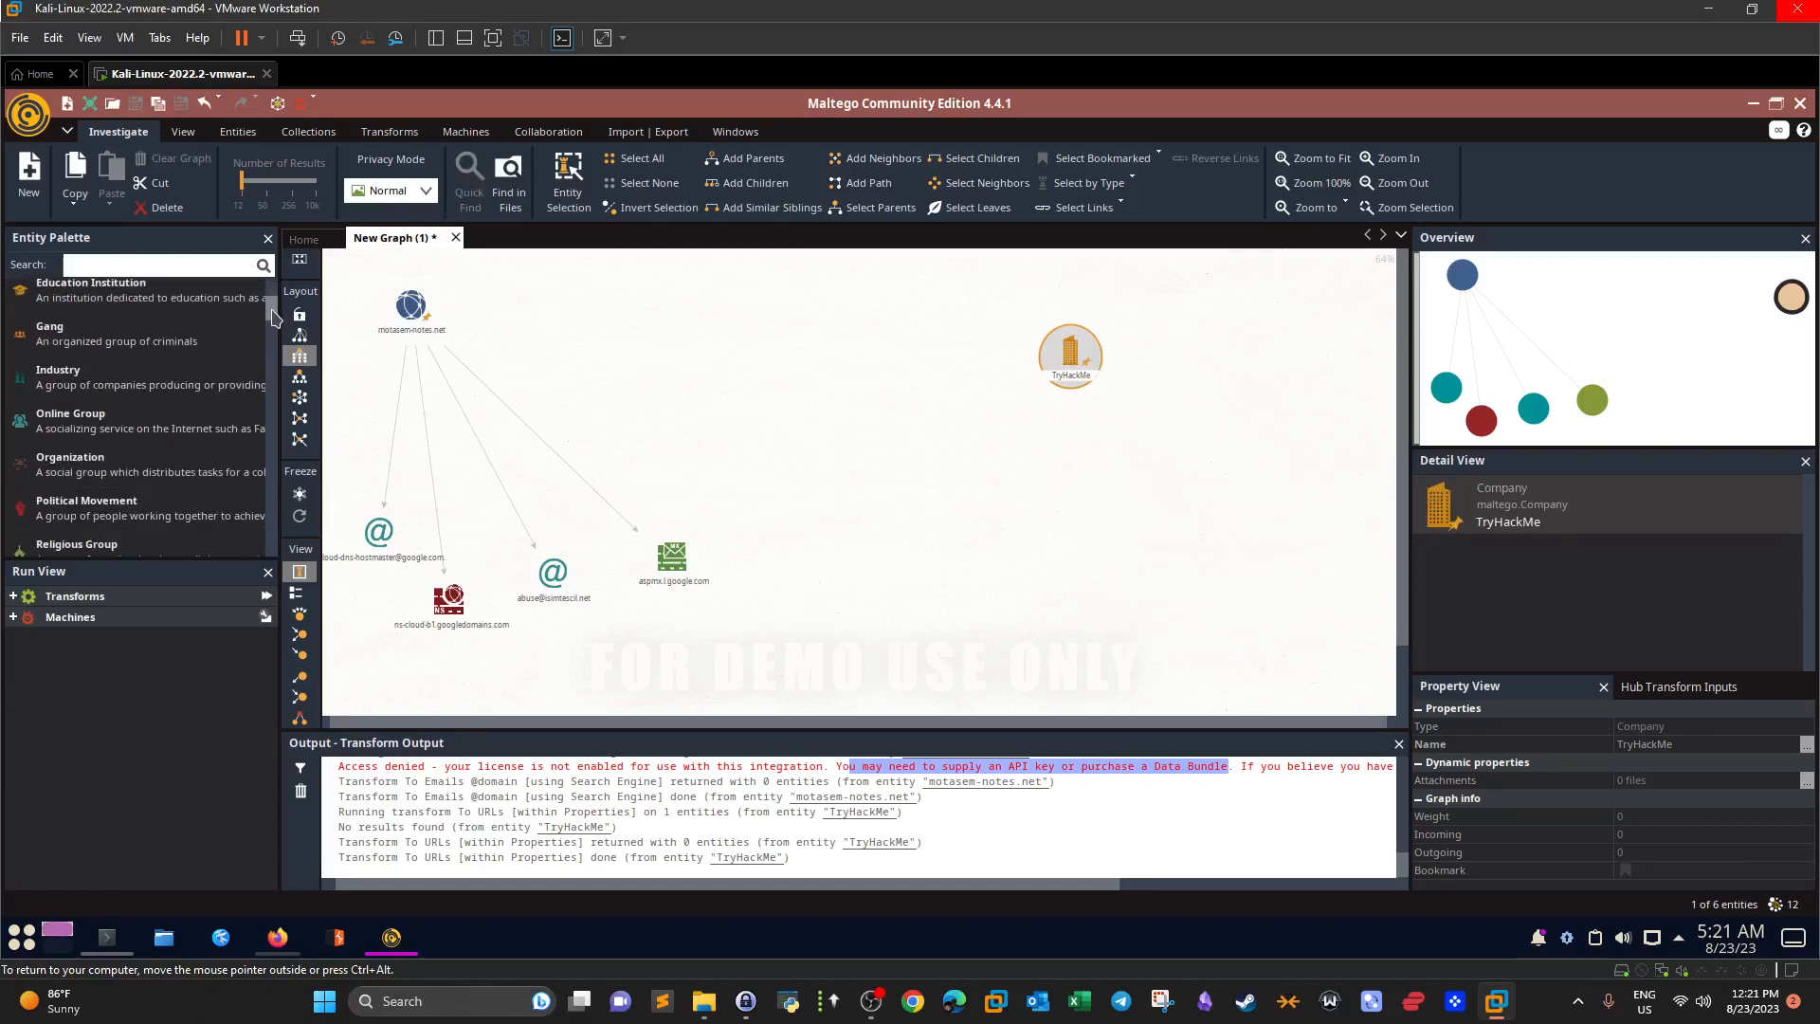
scroll(196, 422, "down", 3)
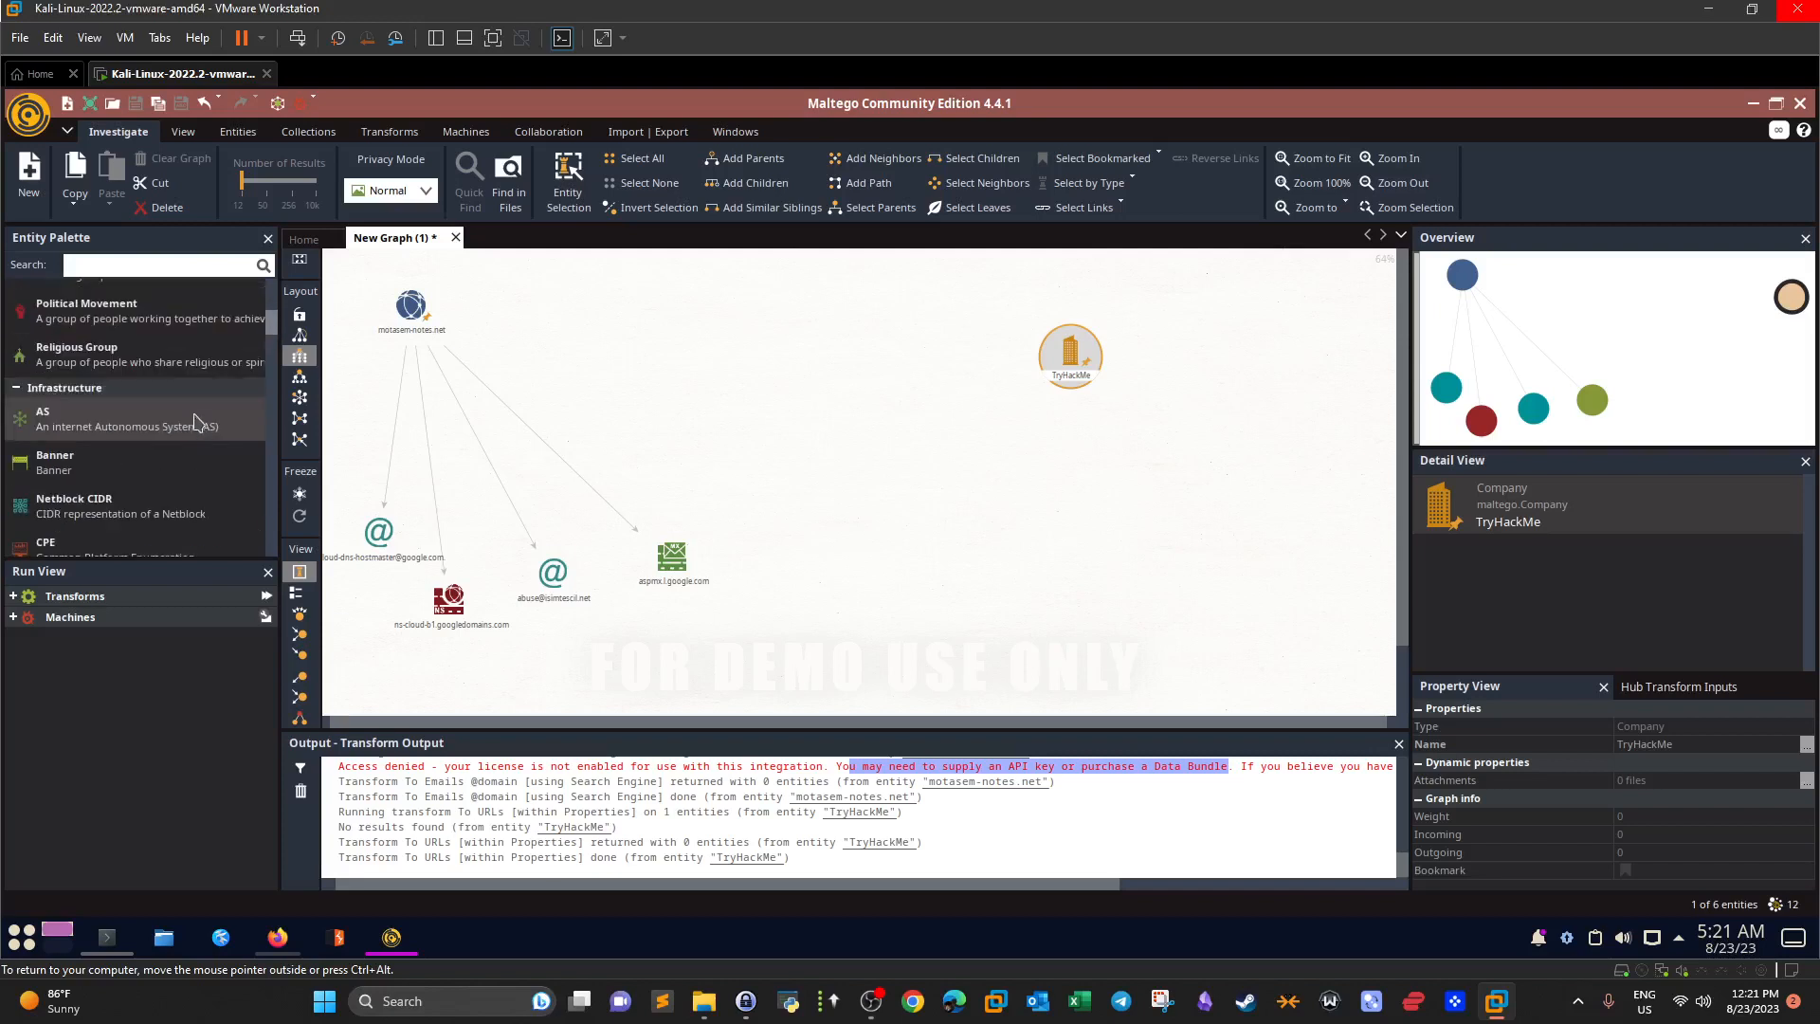
scroll(189, 450, "down", 3)
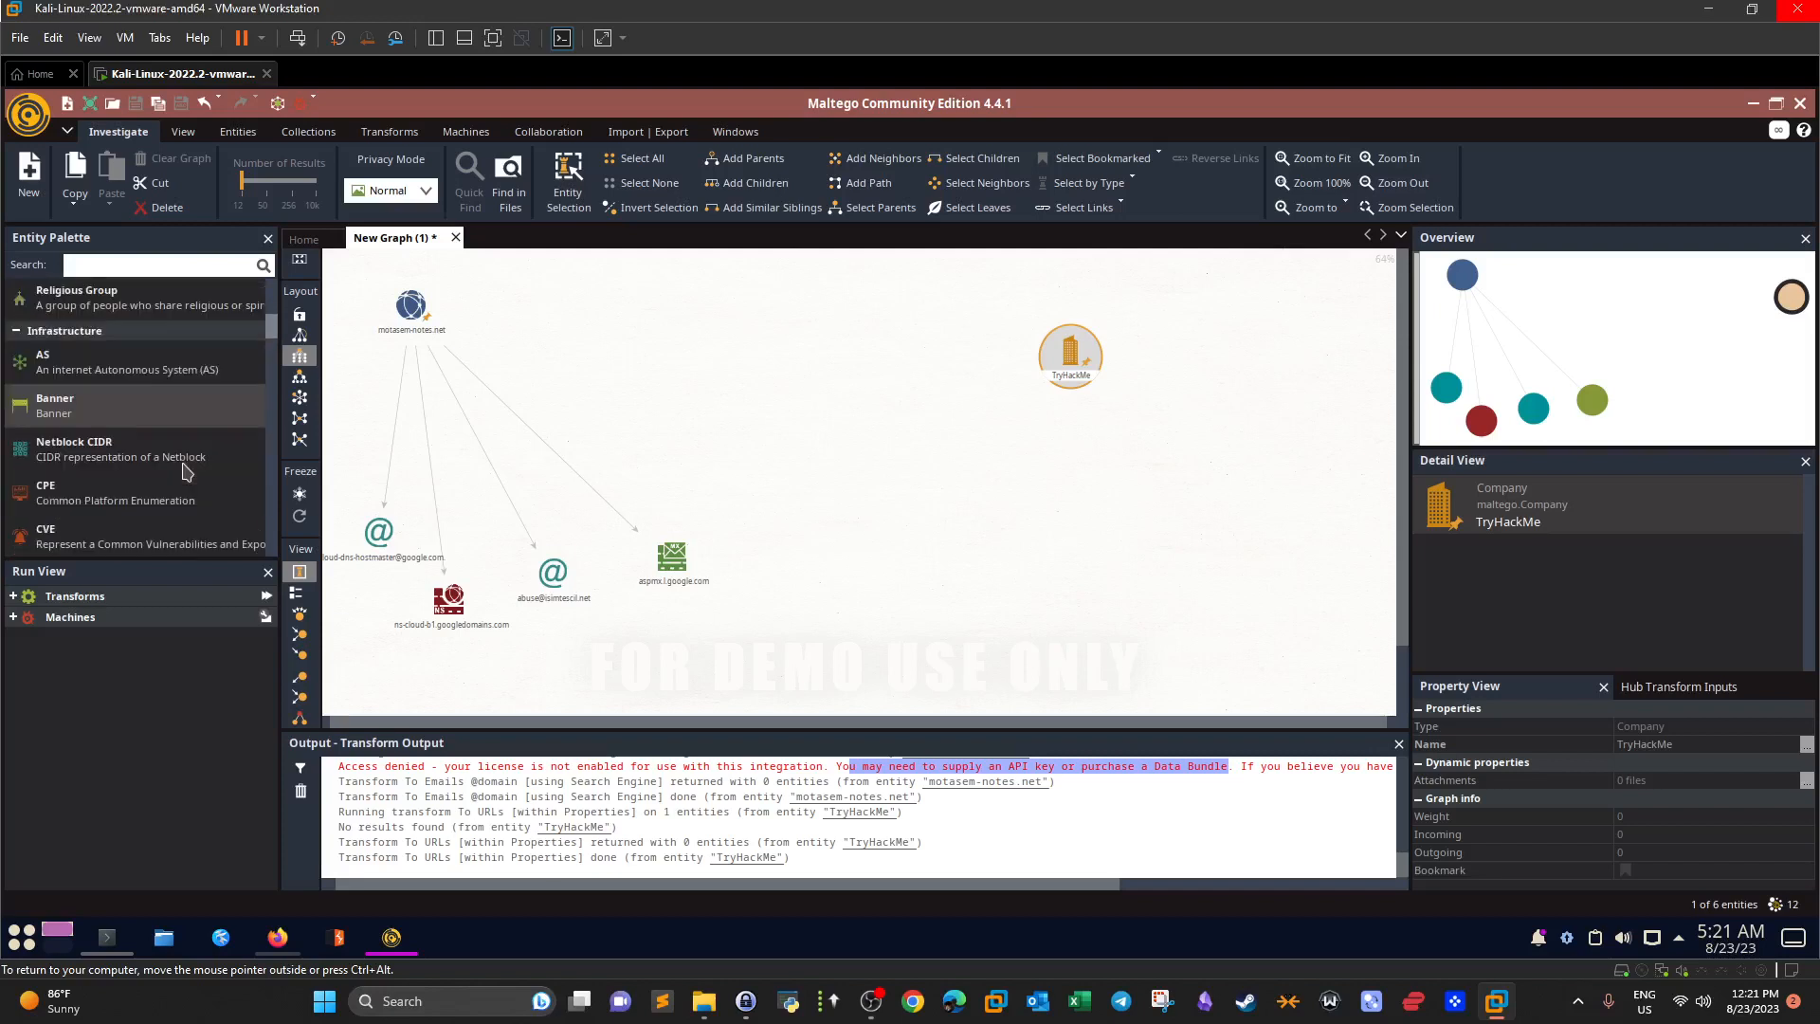
scroll(187, 471, "down", 2)
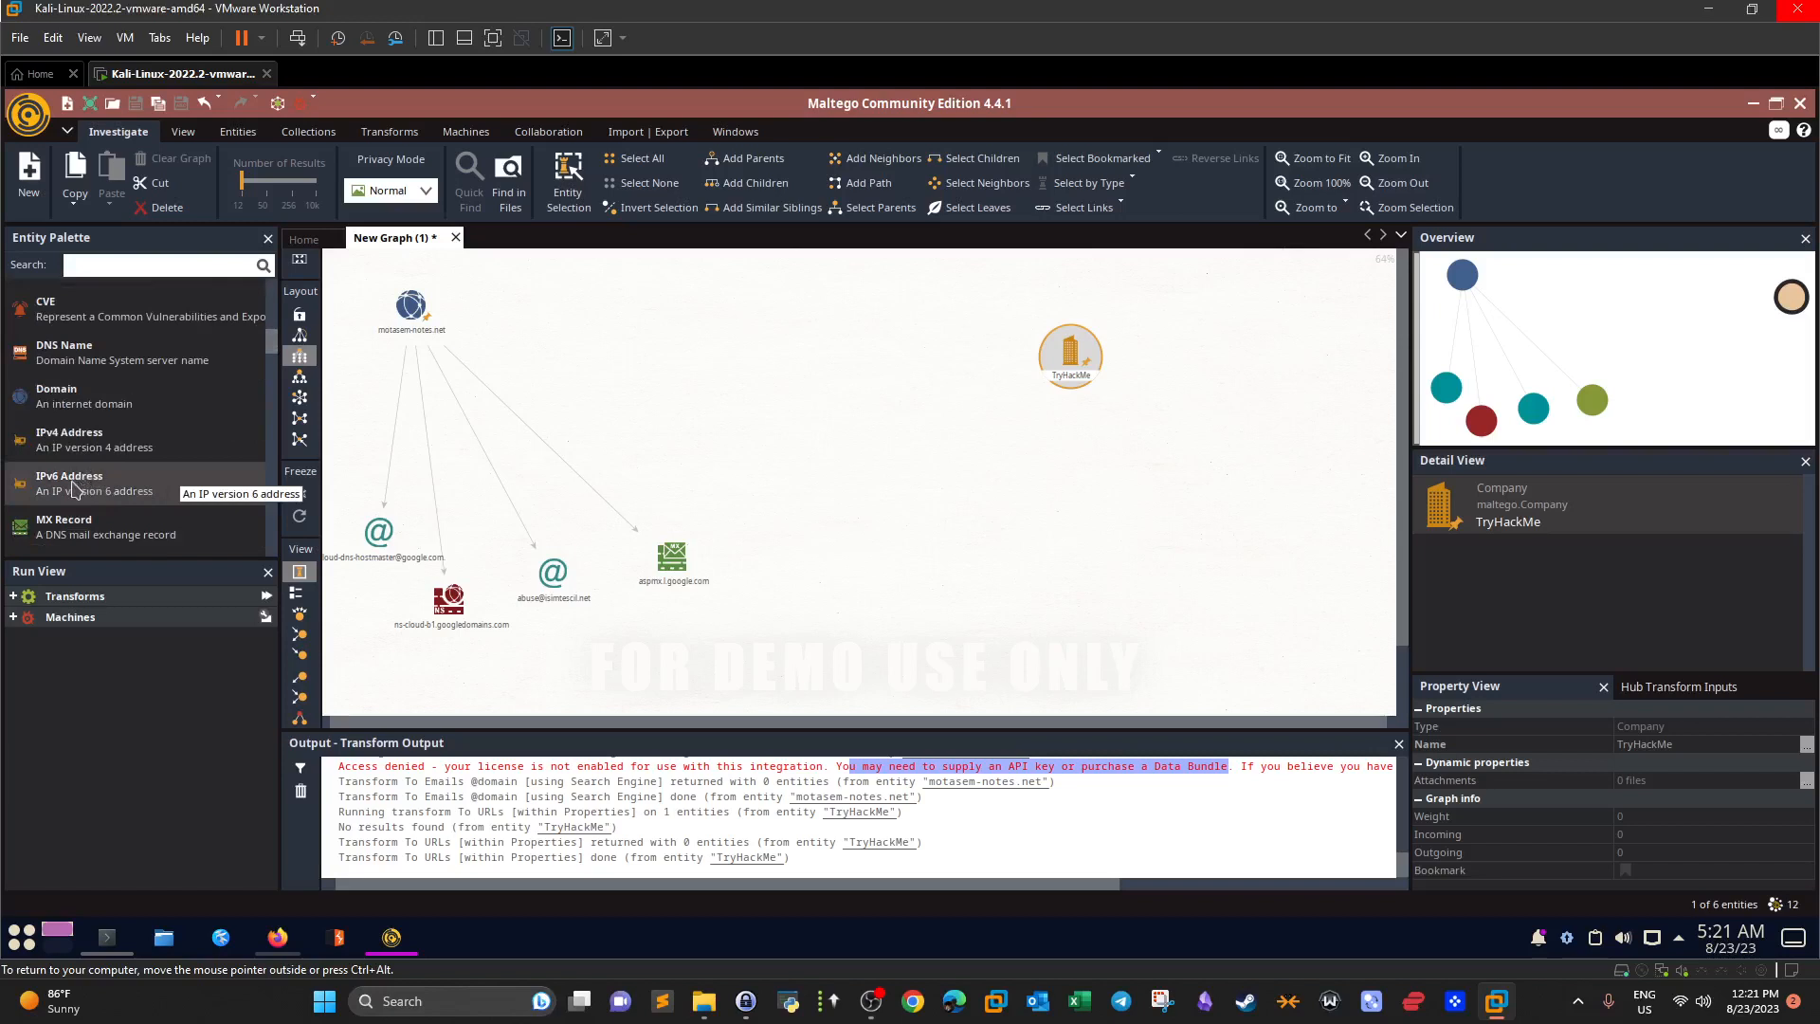
scroll(83, 399, "down", 2)
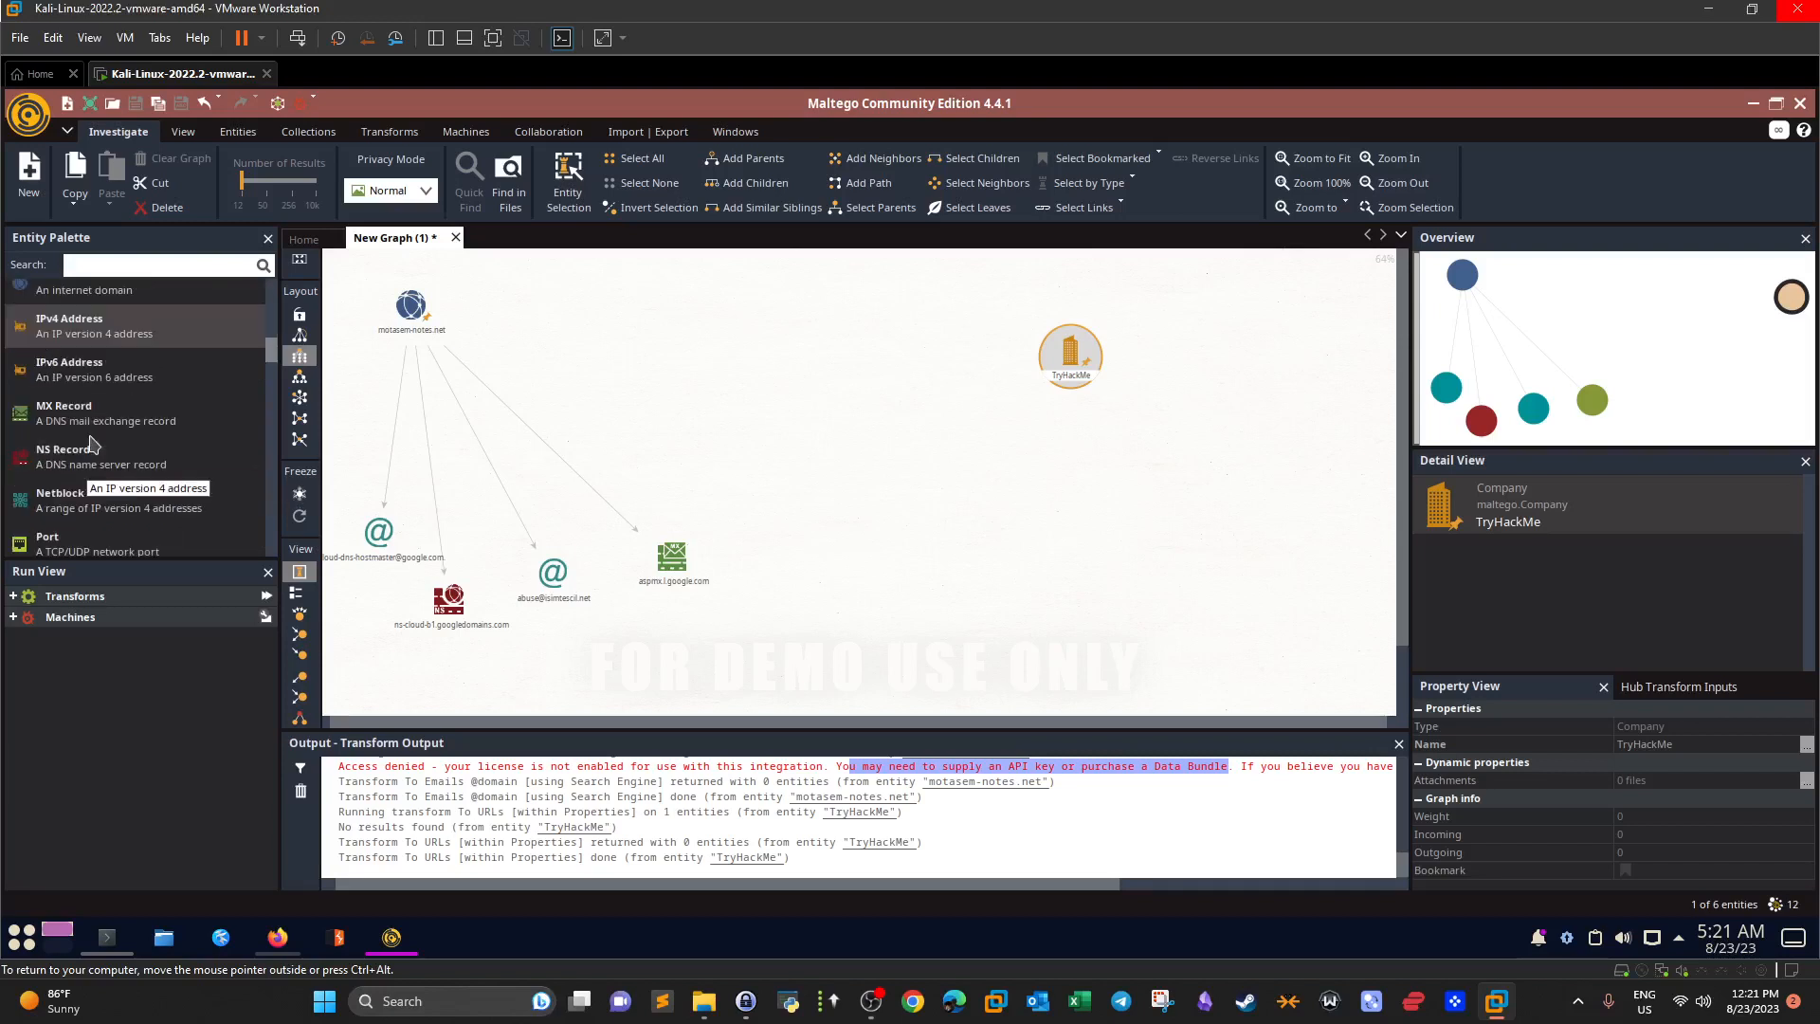
left_click_drag(69, 327, 814, 327)
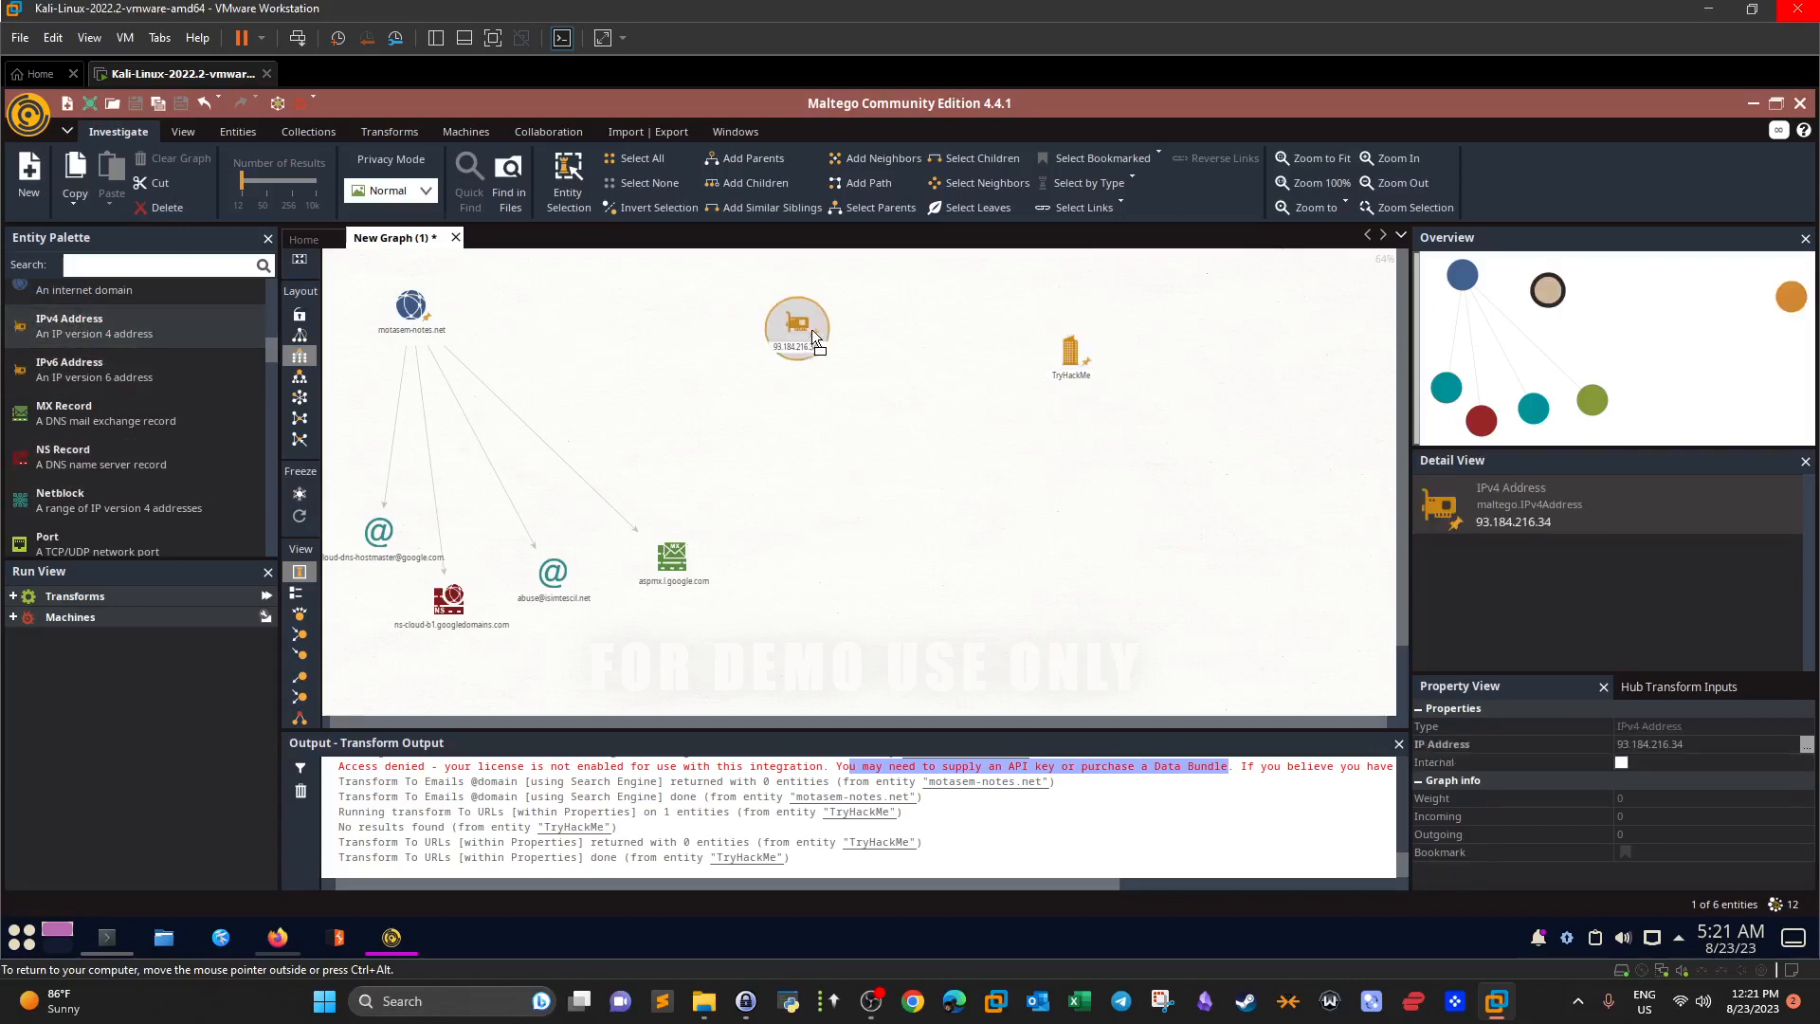
Delete the TryHackMe company entity from the graph, then switch to Konsole.
left_click(1081, 362)
key("Delete")
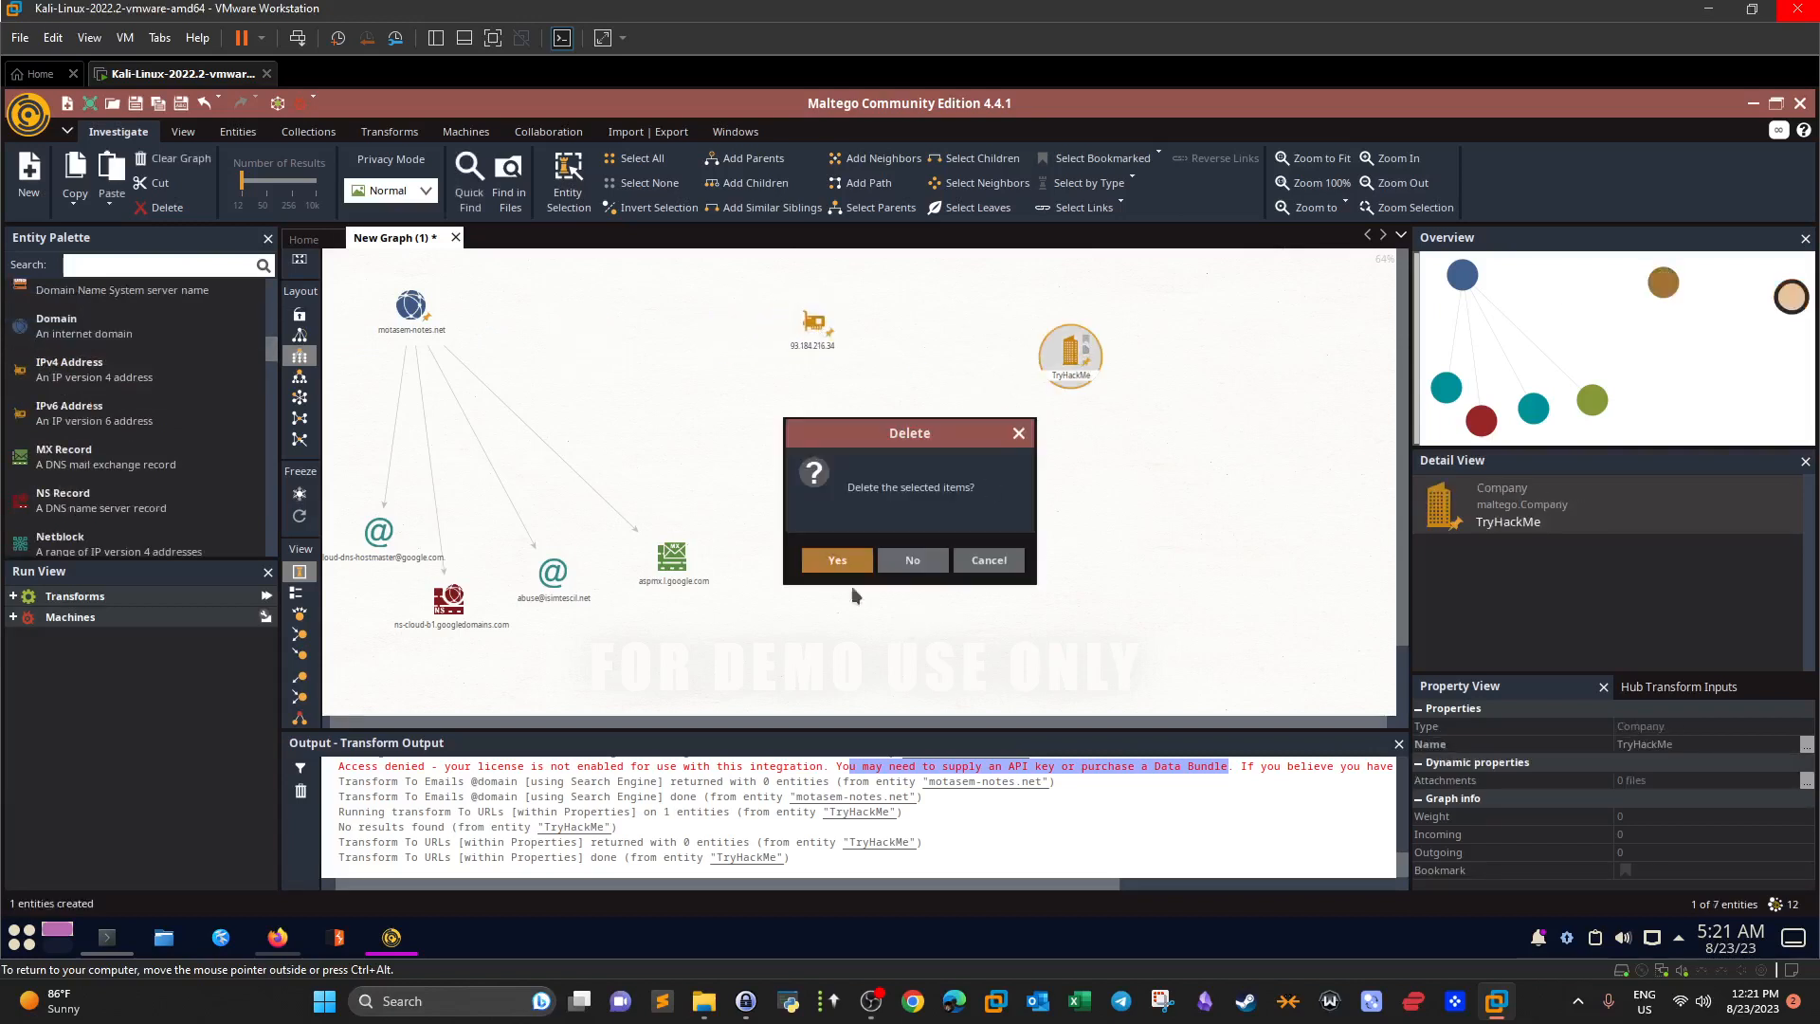
left_click(823, 559)
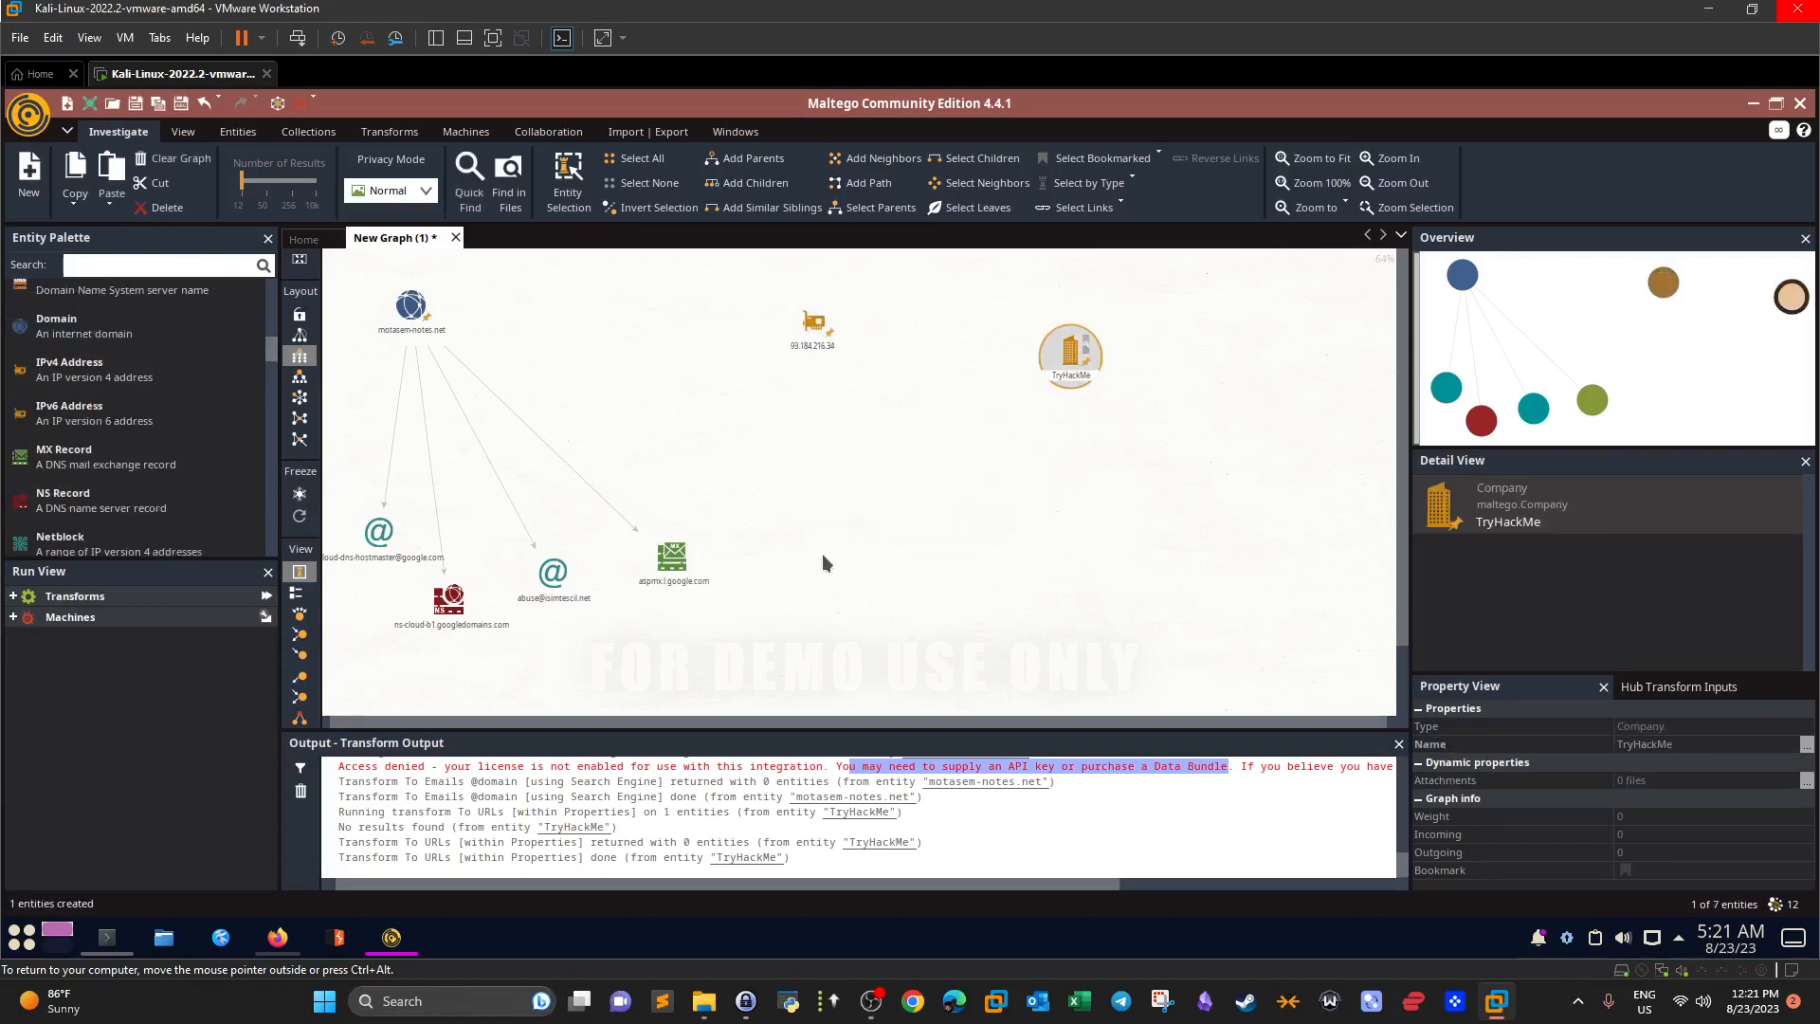
left_click(854, 342)
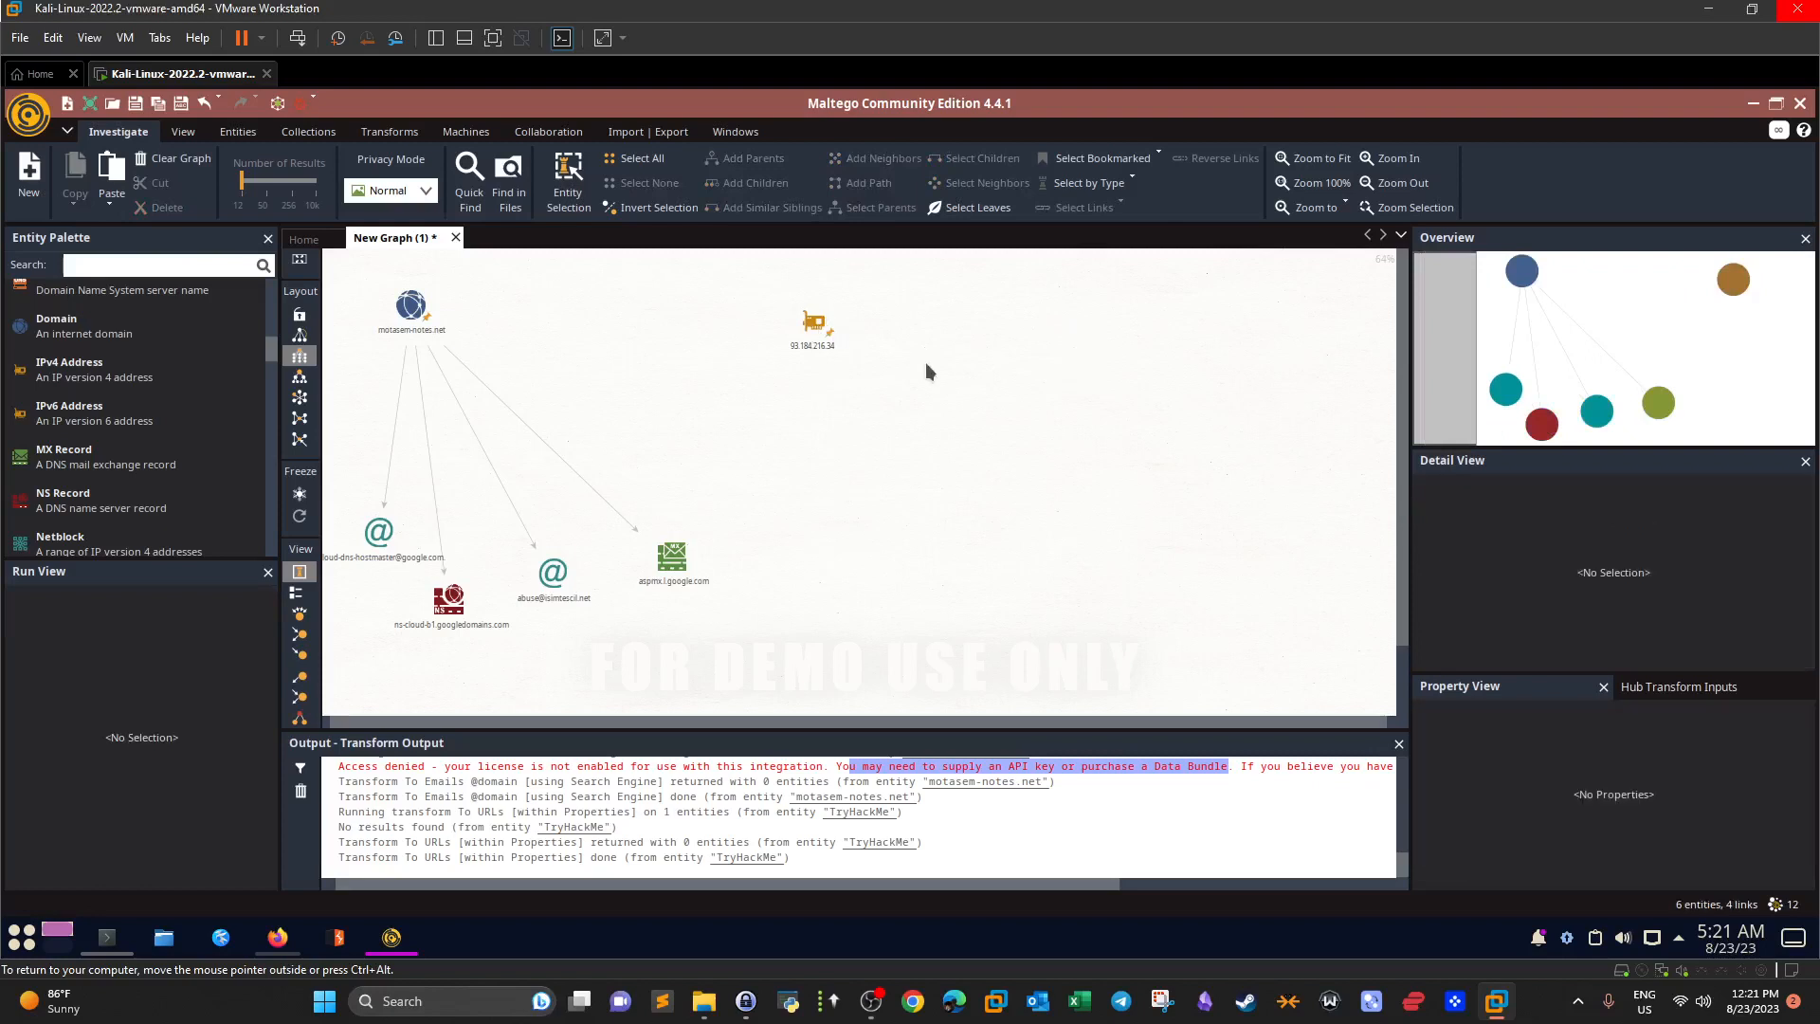
left_click(107, 938)
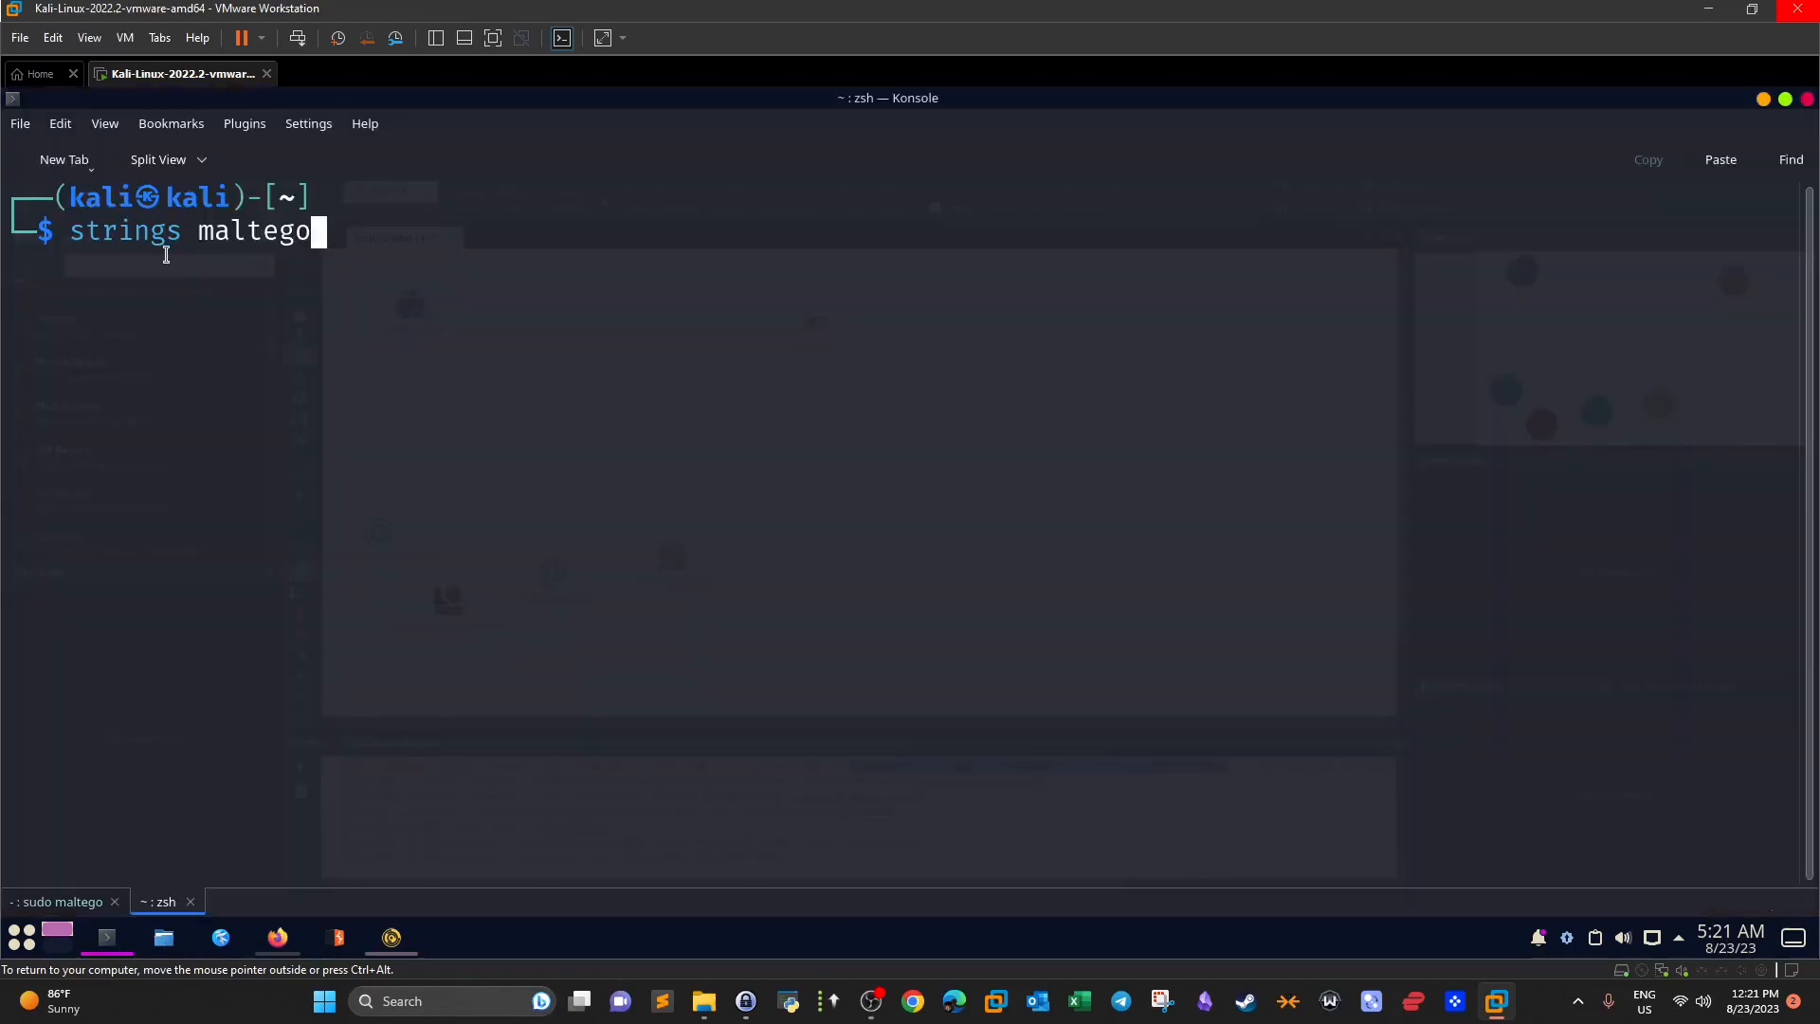
Ping tryhackme.com in Konsole and copy its resolved address 104.22.55.228.
key("BackSpace")
key("BackSpace")
key("BackSpace")
key("BackSpace")
key("BackSpace")
key("BackSpace")
key("BackSpace")
key("BackSpace")
key("BackSpace")
key("BackSpace")
key("BackSpace")
key("BackSpace")
key("BackSpace")
key("BackSpace")
key("BackSpace")
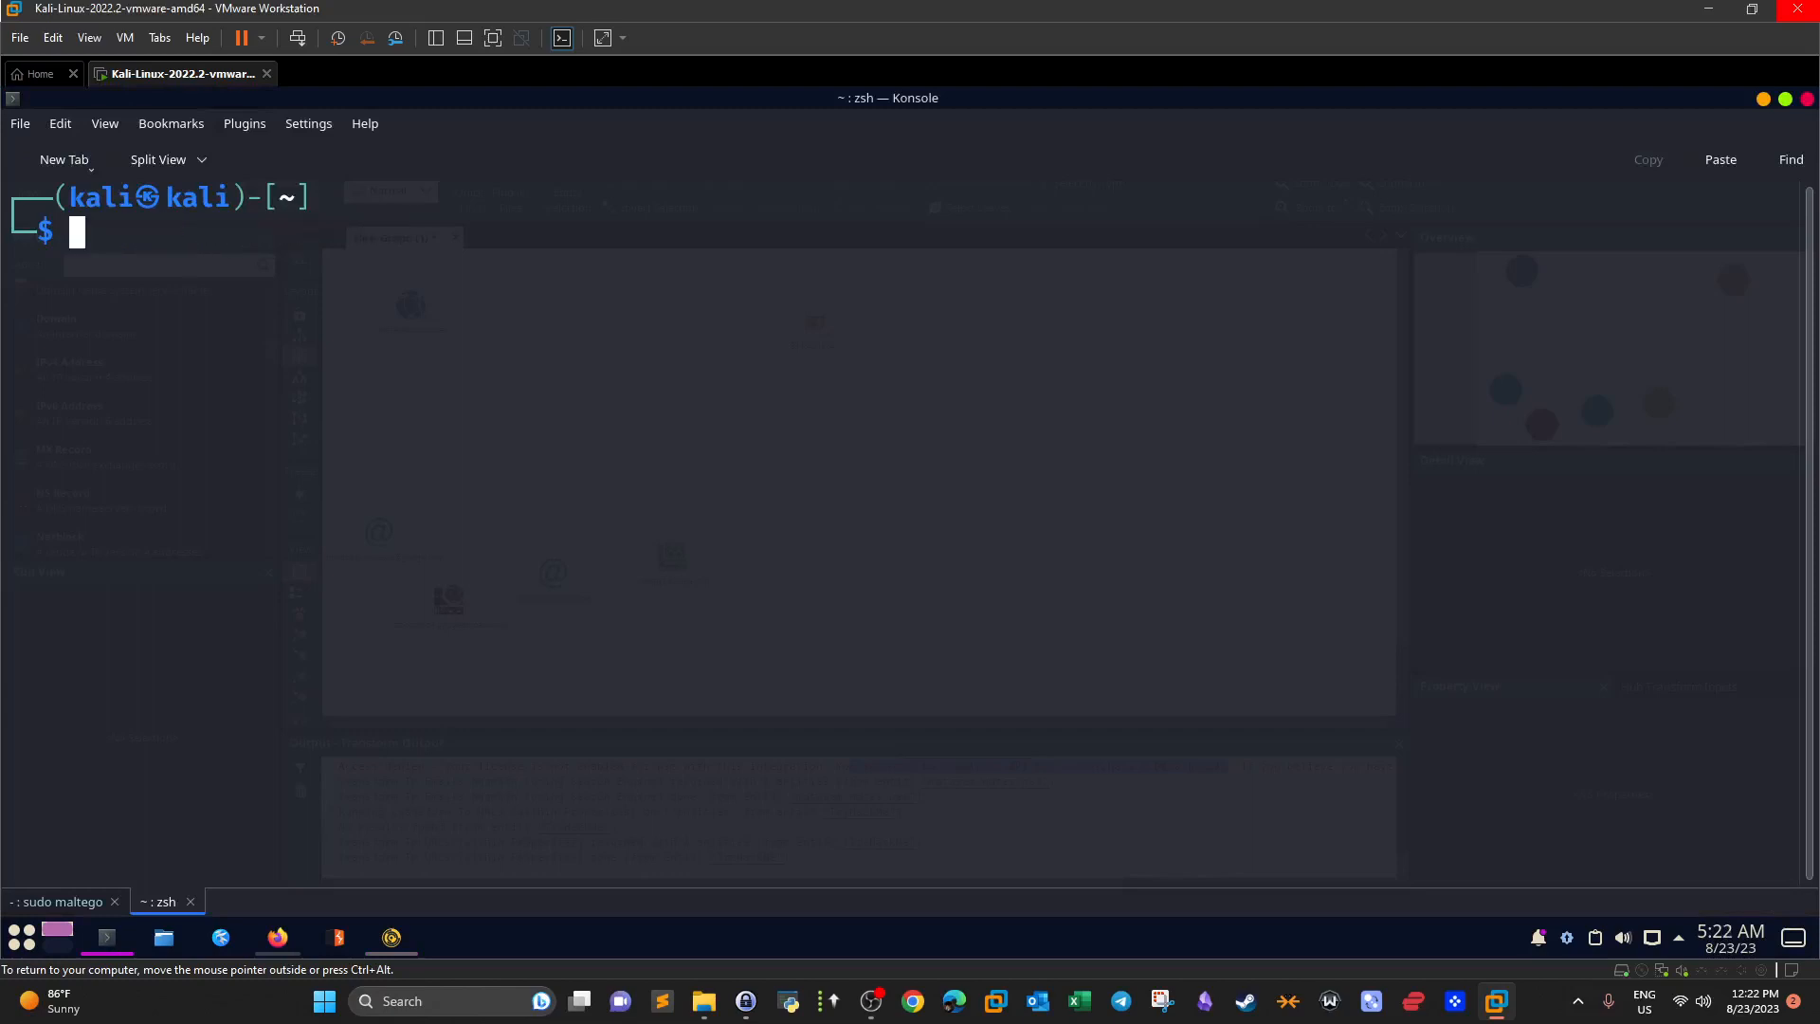
type("ping tr")
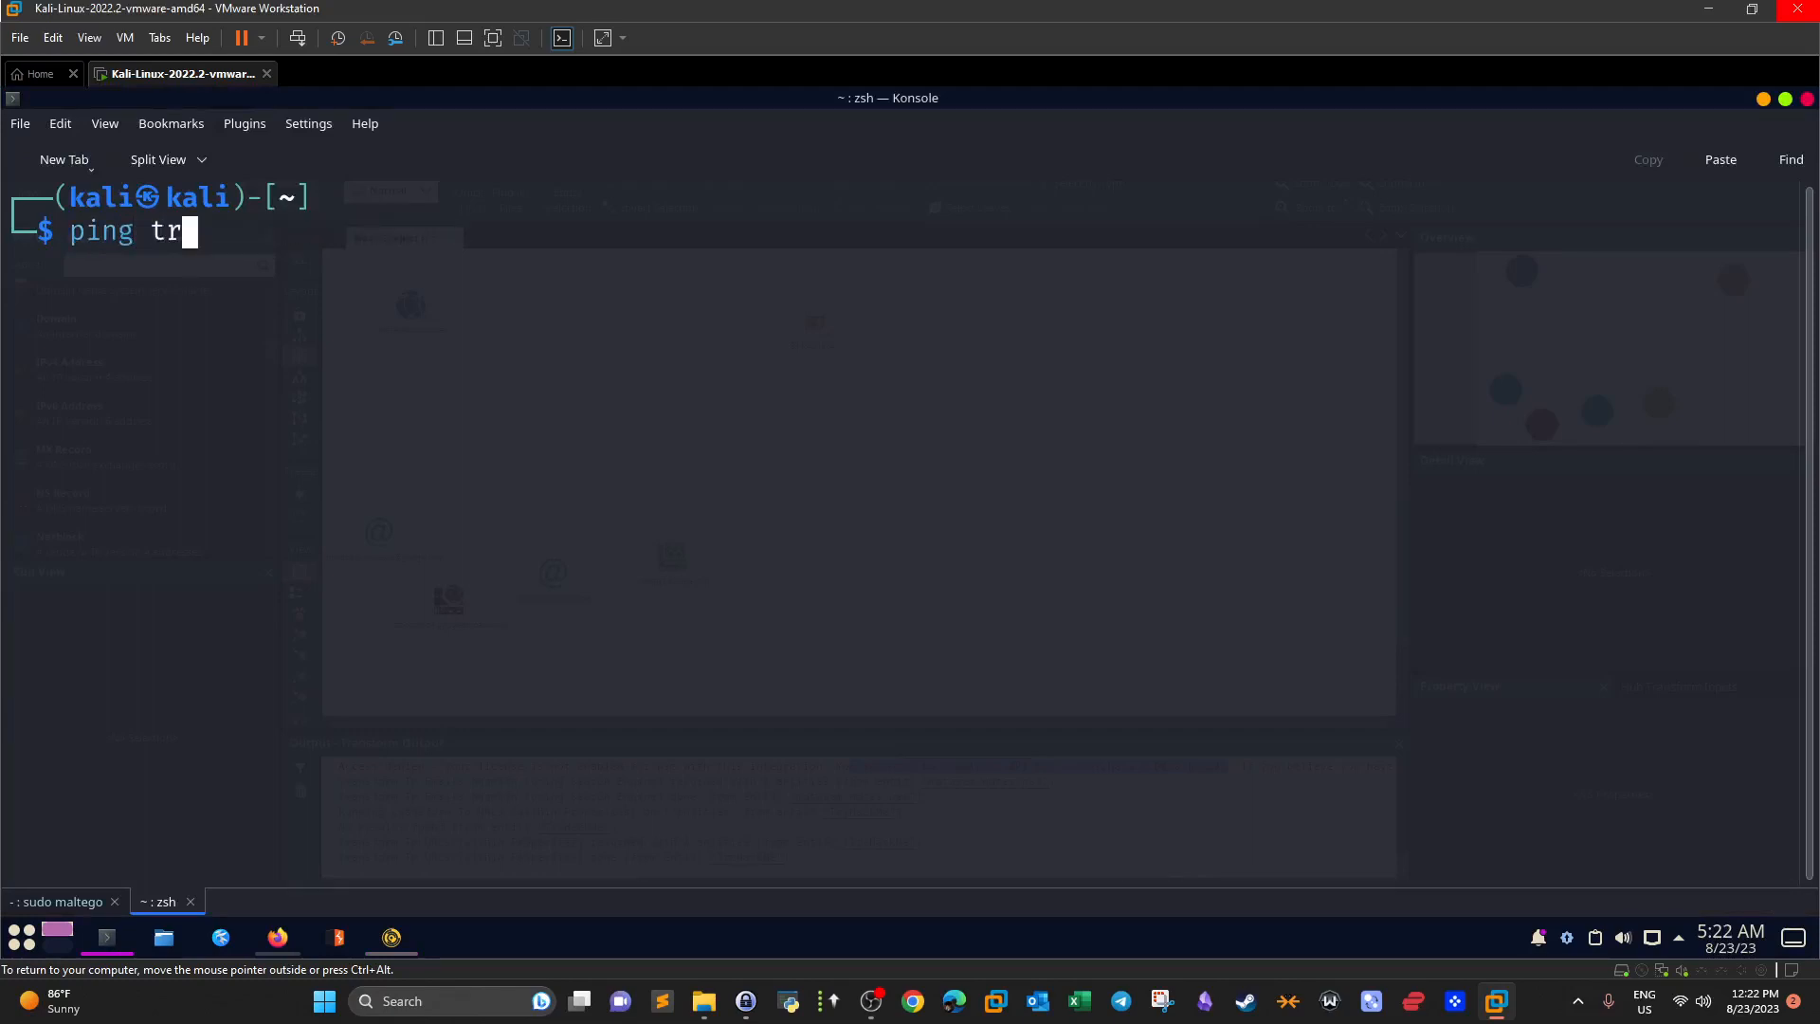
type("yhackme.com")
key("Return")
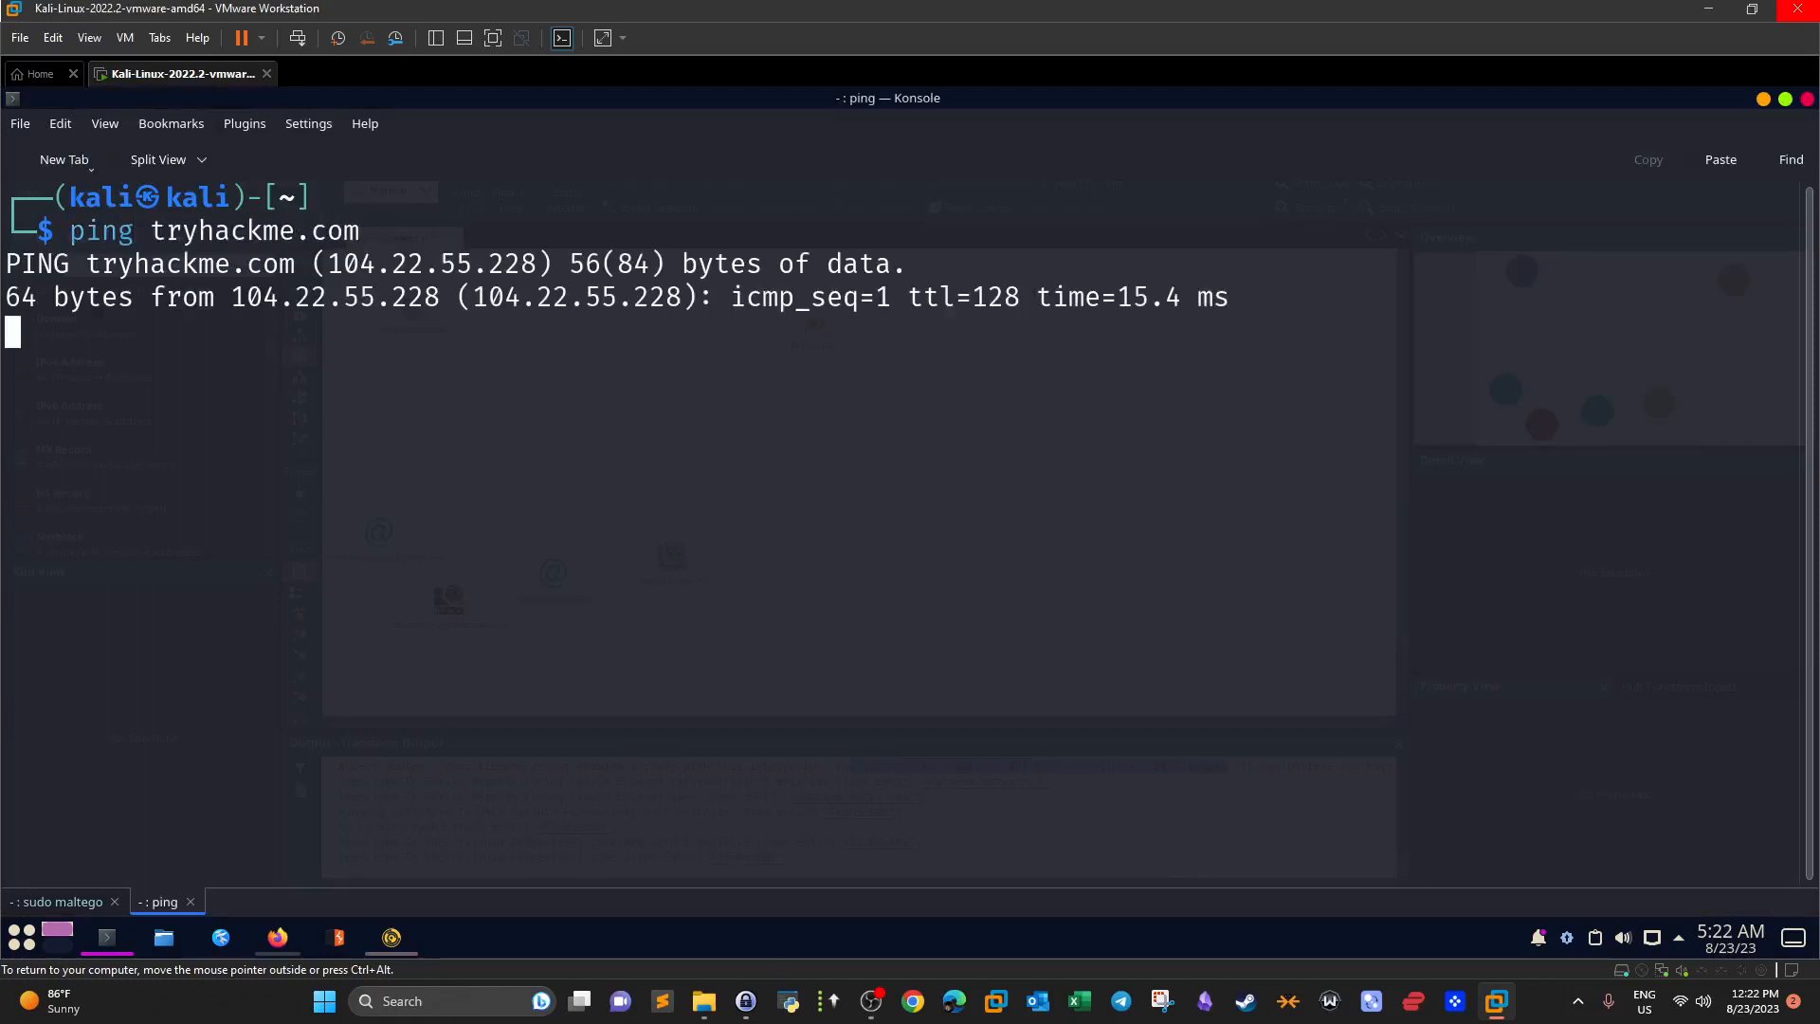
key("ctrl+c")
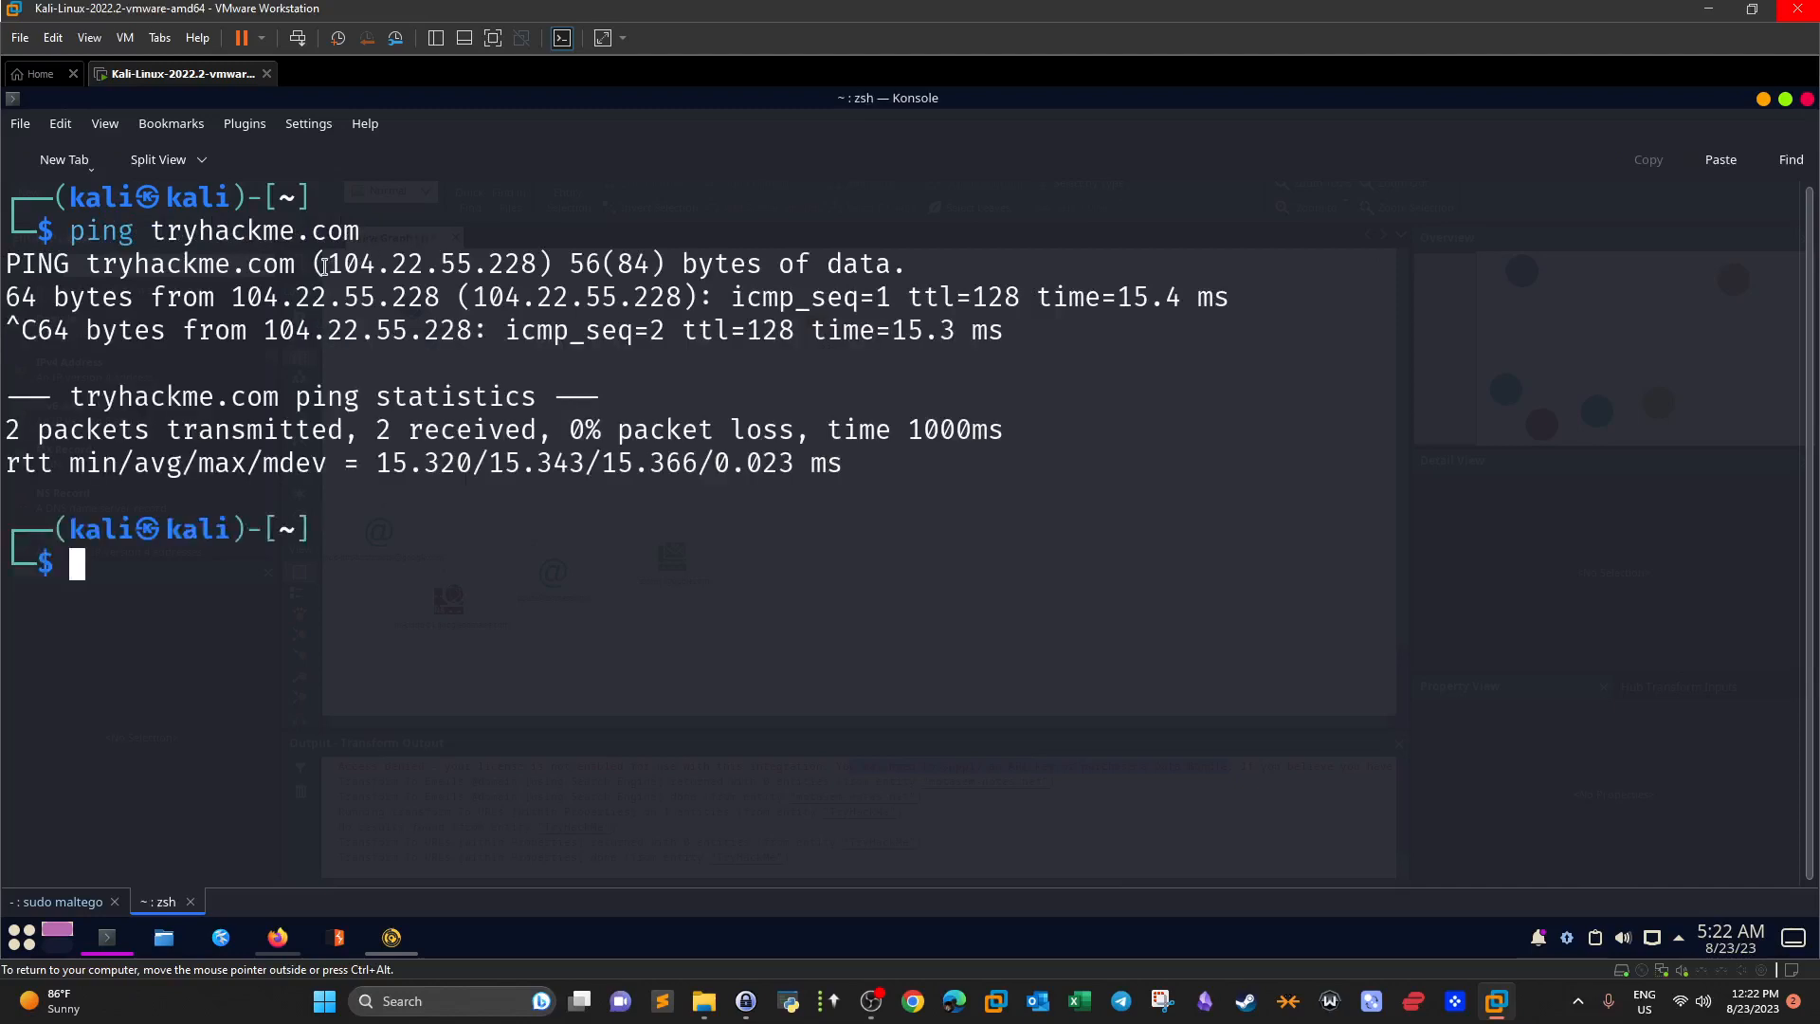
left_click_drag(332, 265, 533, 263)
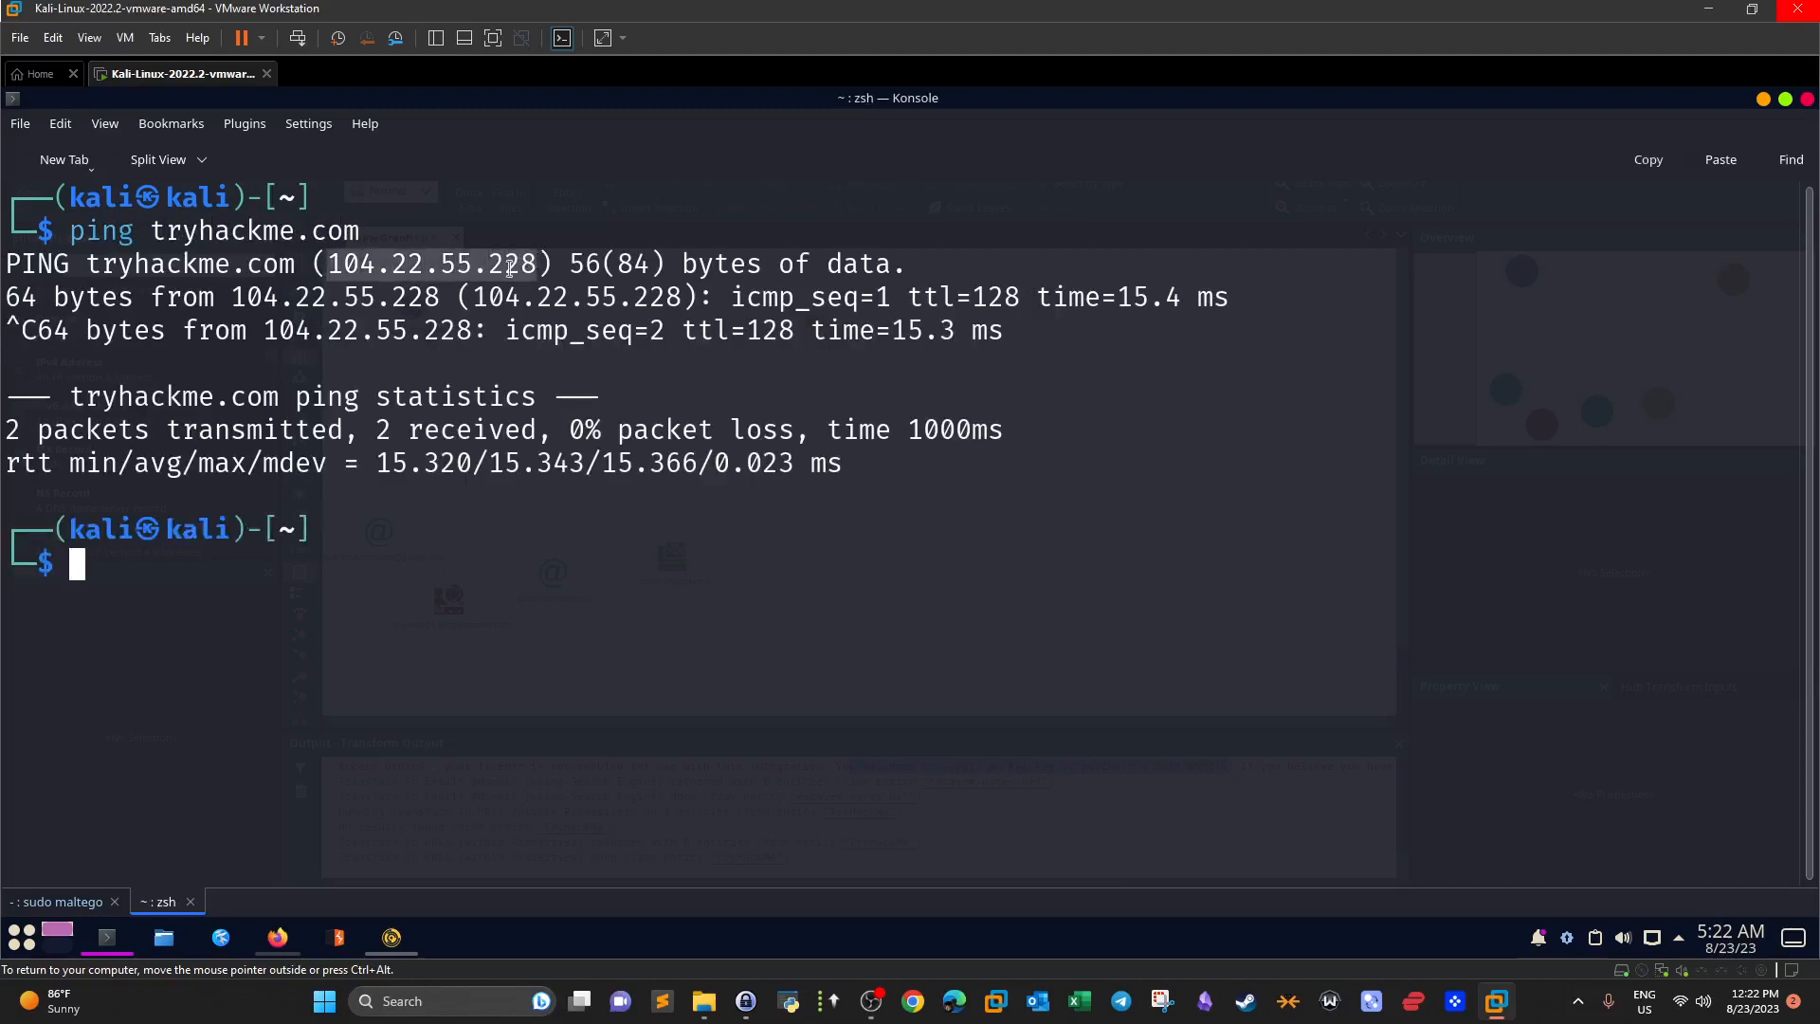
right_click(531, 287)
left_click(545, 296)
Back in Maltego, open the details of the 93.184.216.34 IPv4 entity.
left_click(391, 937)
left_click(803, 332)
double_click(805, 333)
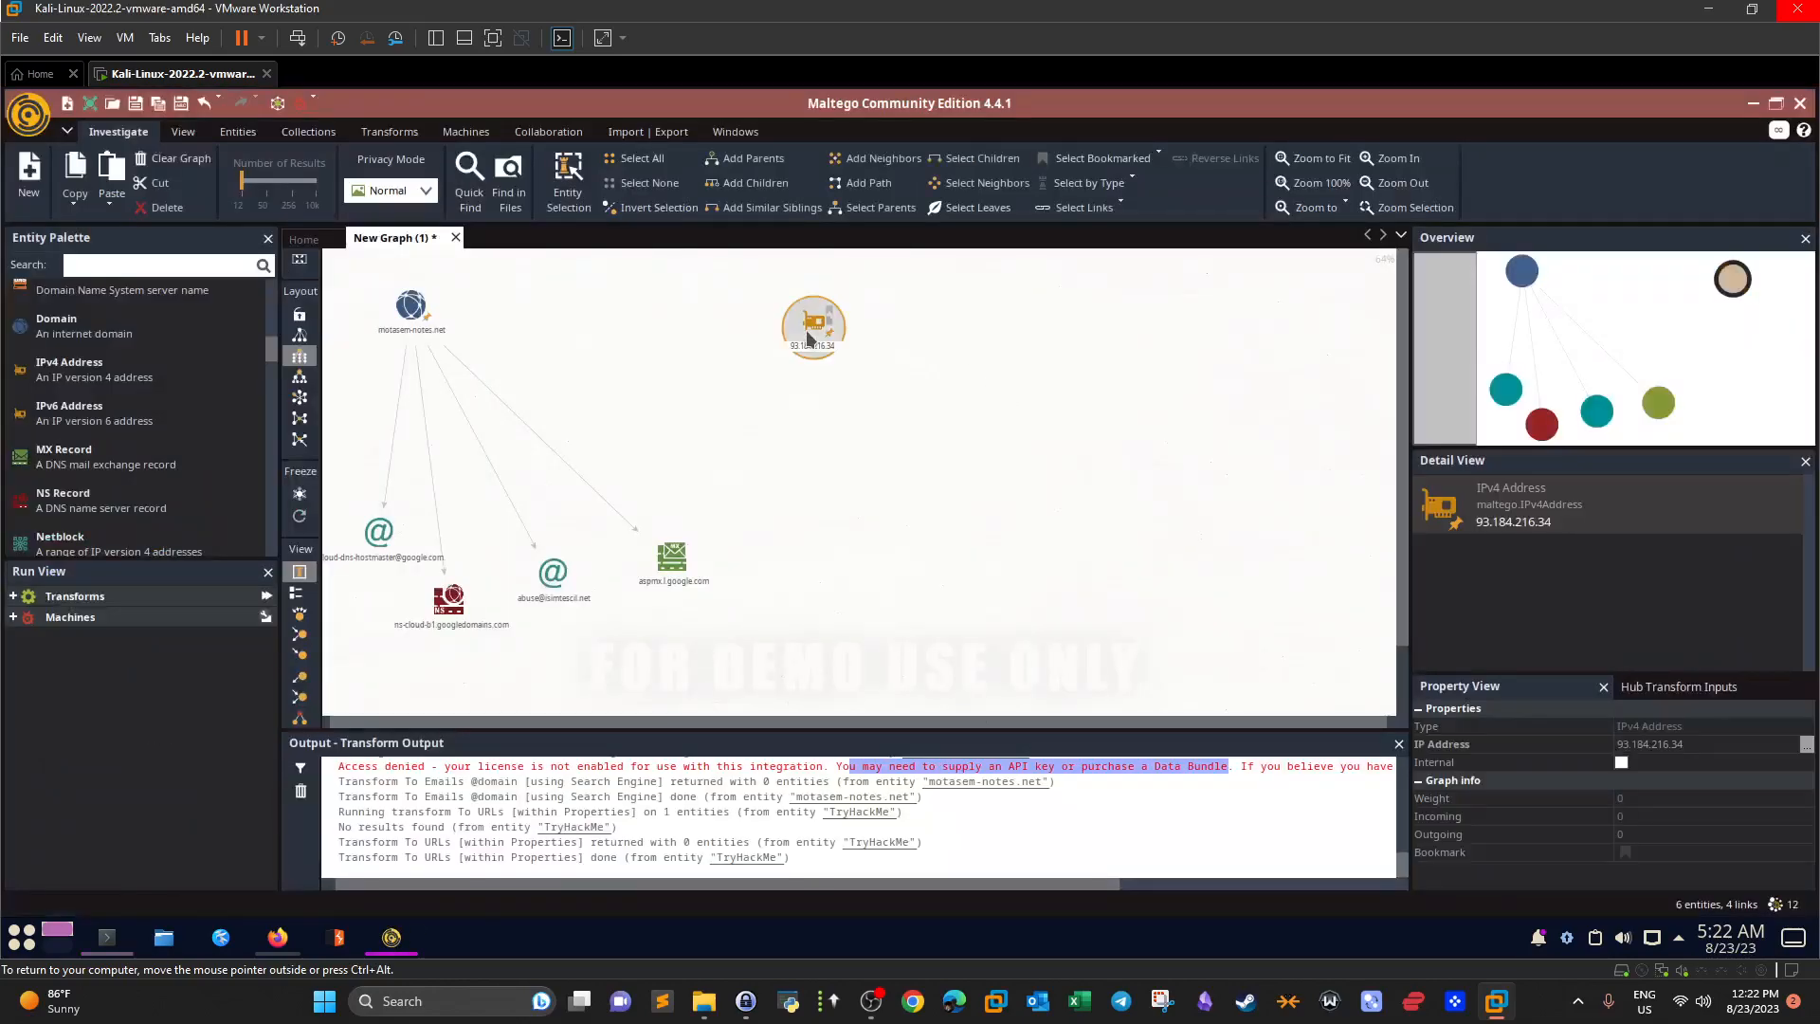
Replace the entity's IP with 104.22.55.228, move it right, and expand the Transforms list.
triple_click(756, 366)
key("ctrl+v")
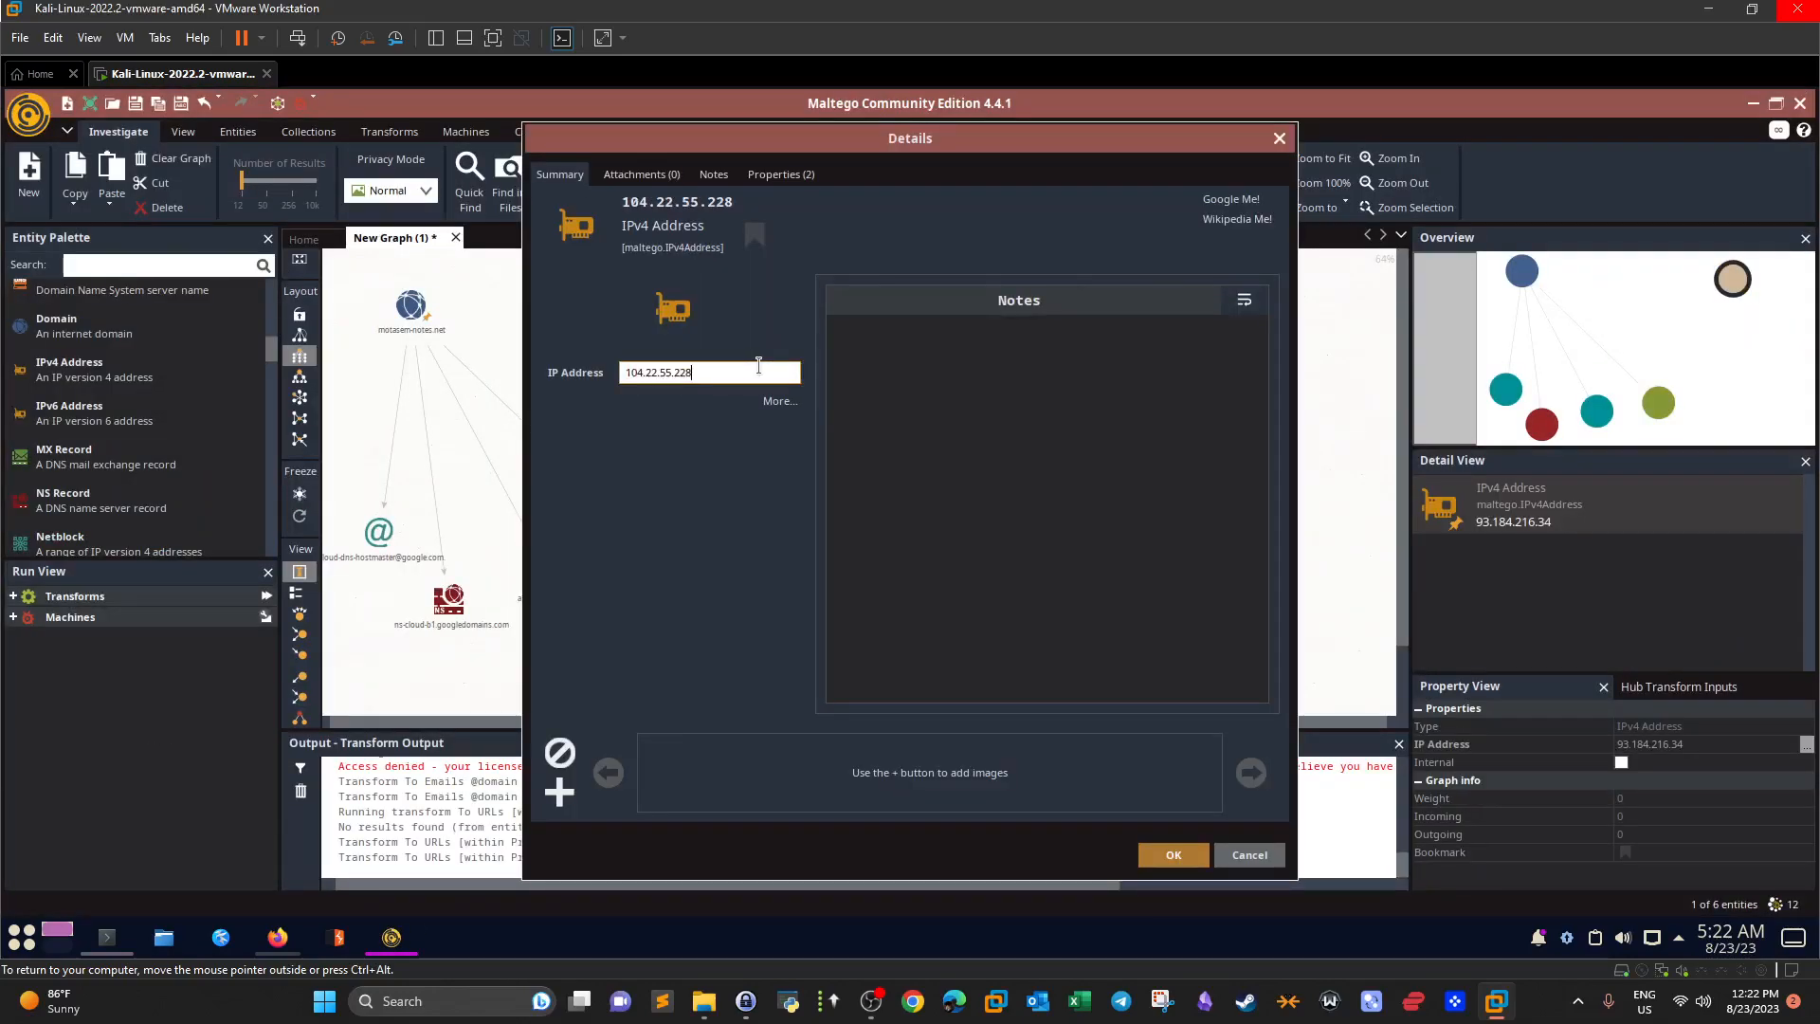
left_click(1168, 854)
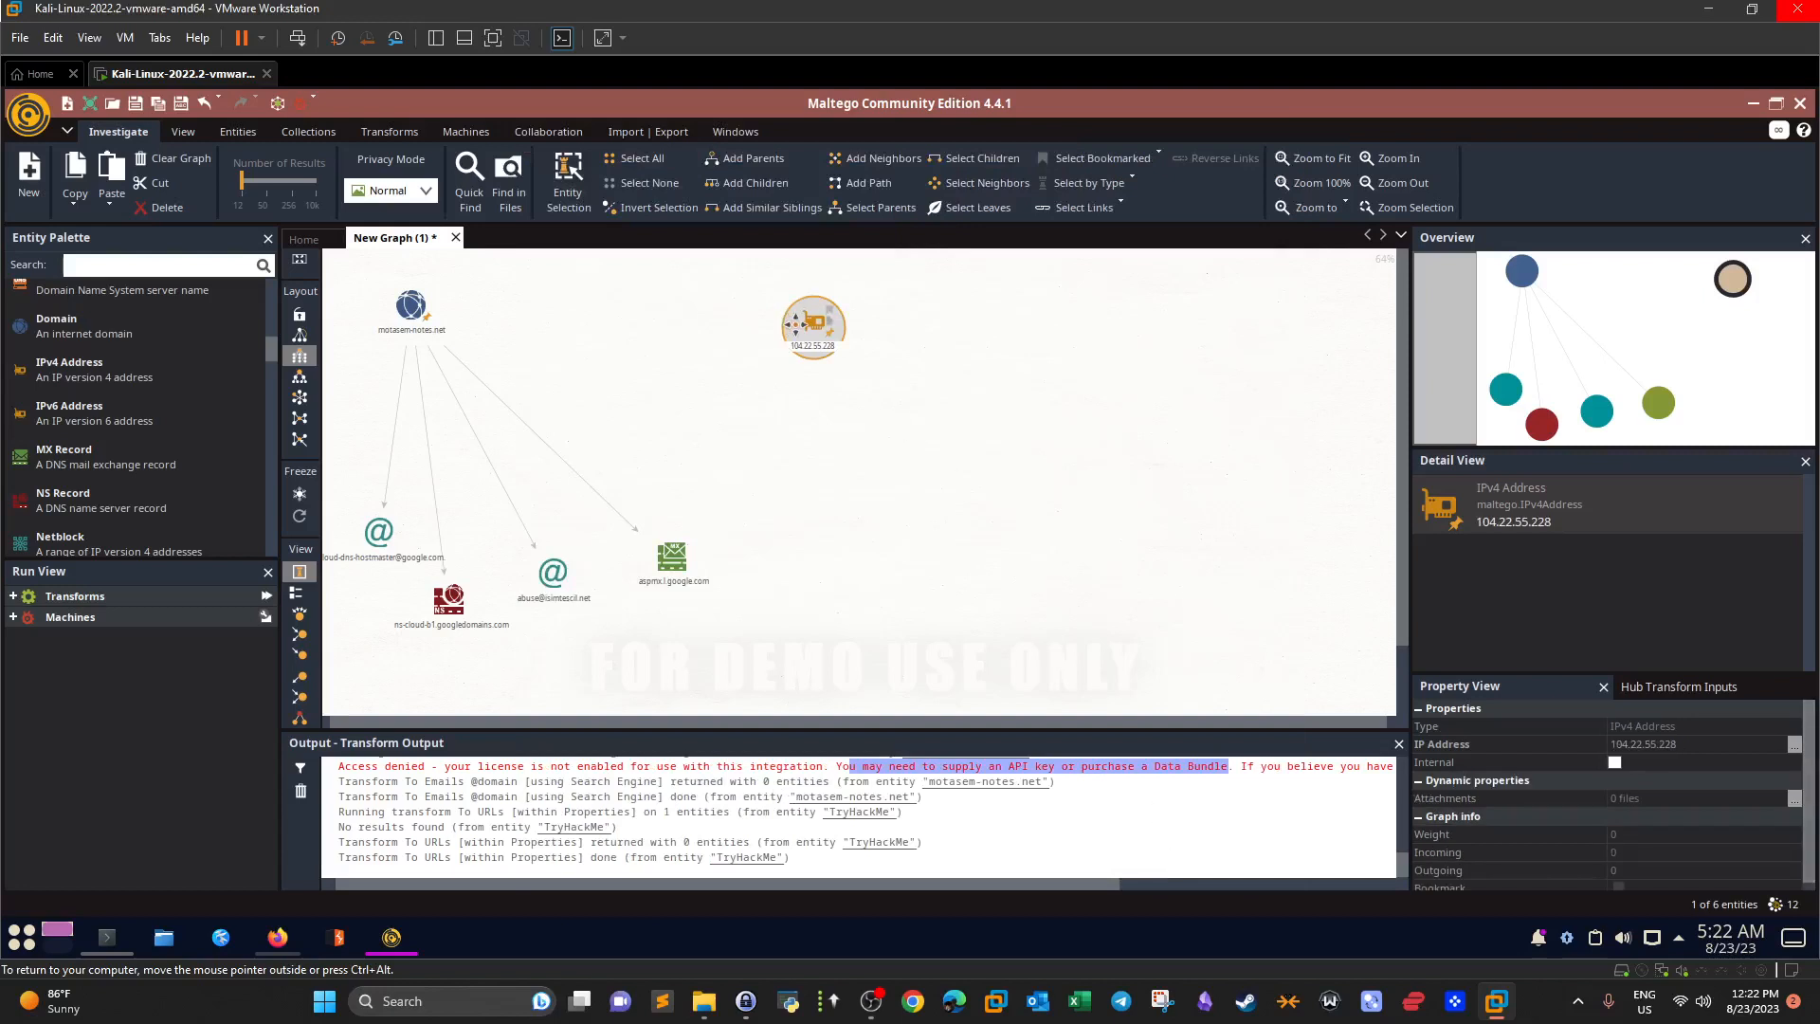
left_click_drag(797, 325, 907, 308)
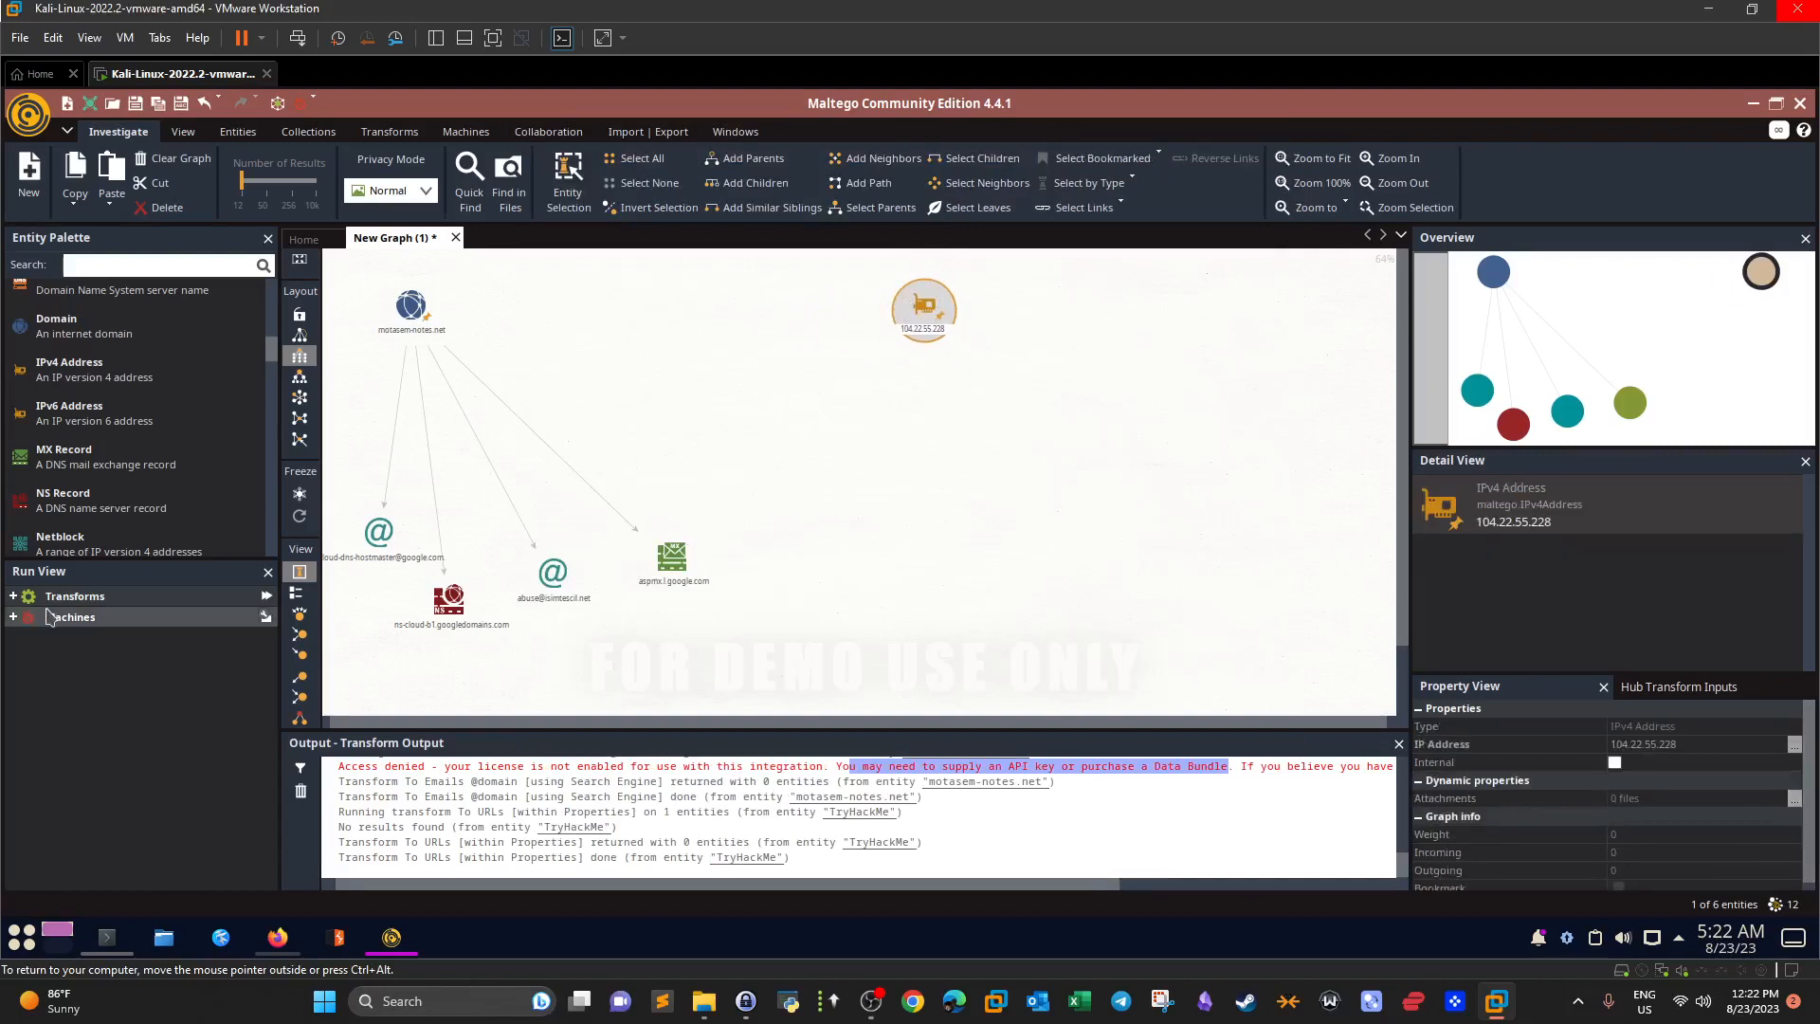
left_click(13, 595)
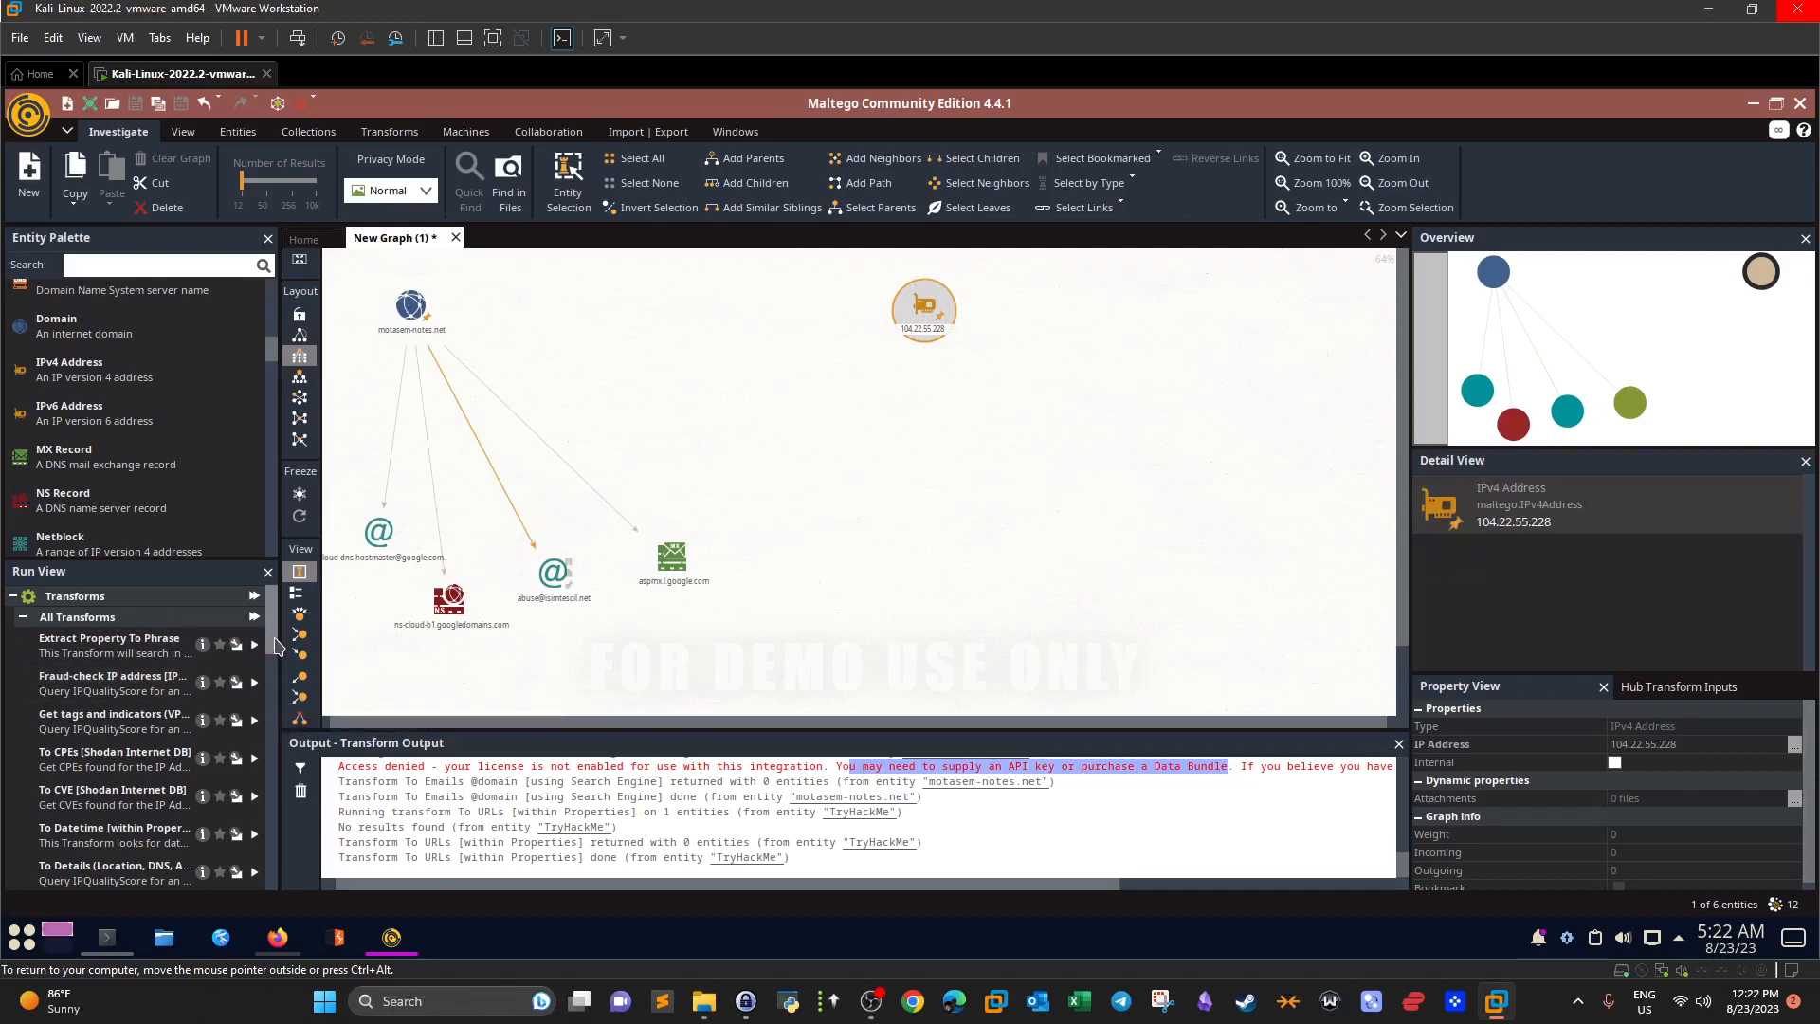
Run 'To DNS Name from passive DNS [SecurityTrails]' on 104.22.55.228.
mouse_move(274, 641)
left_mouse_down()
mouse_move(274, 671)
mouse_move(274, 634)
left_mouse_up()
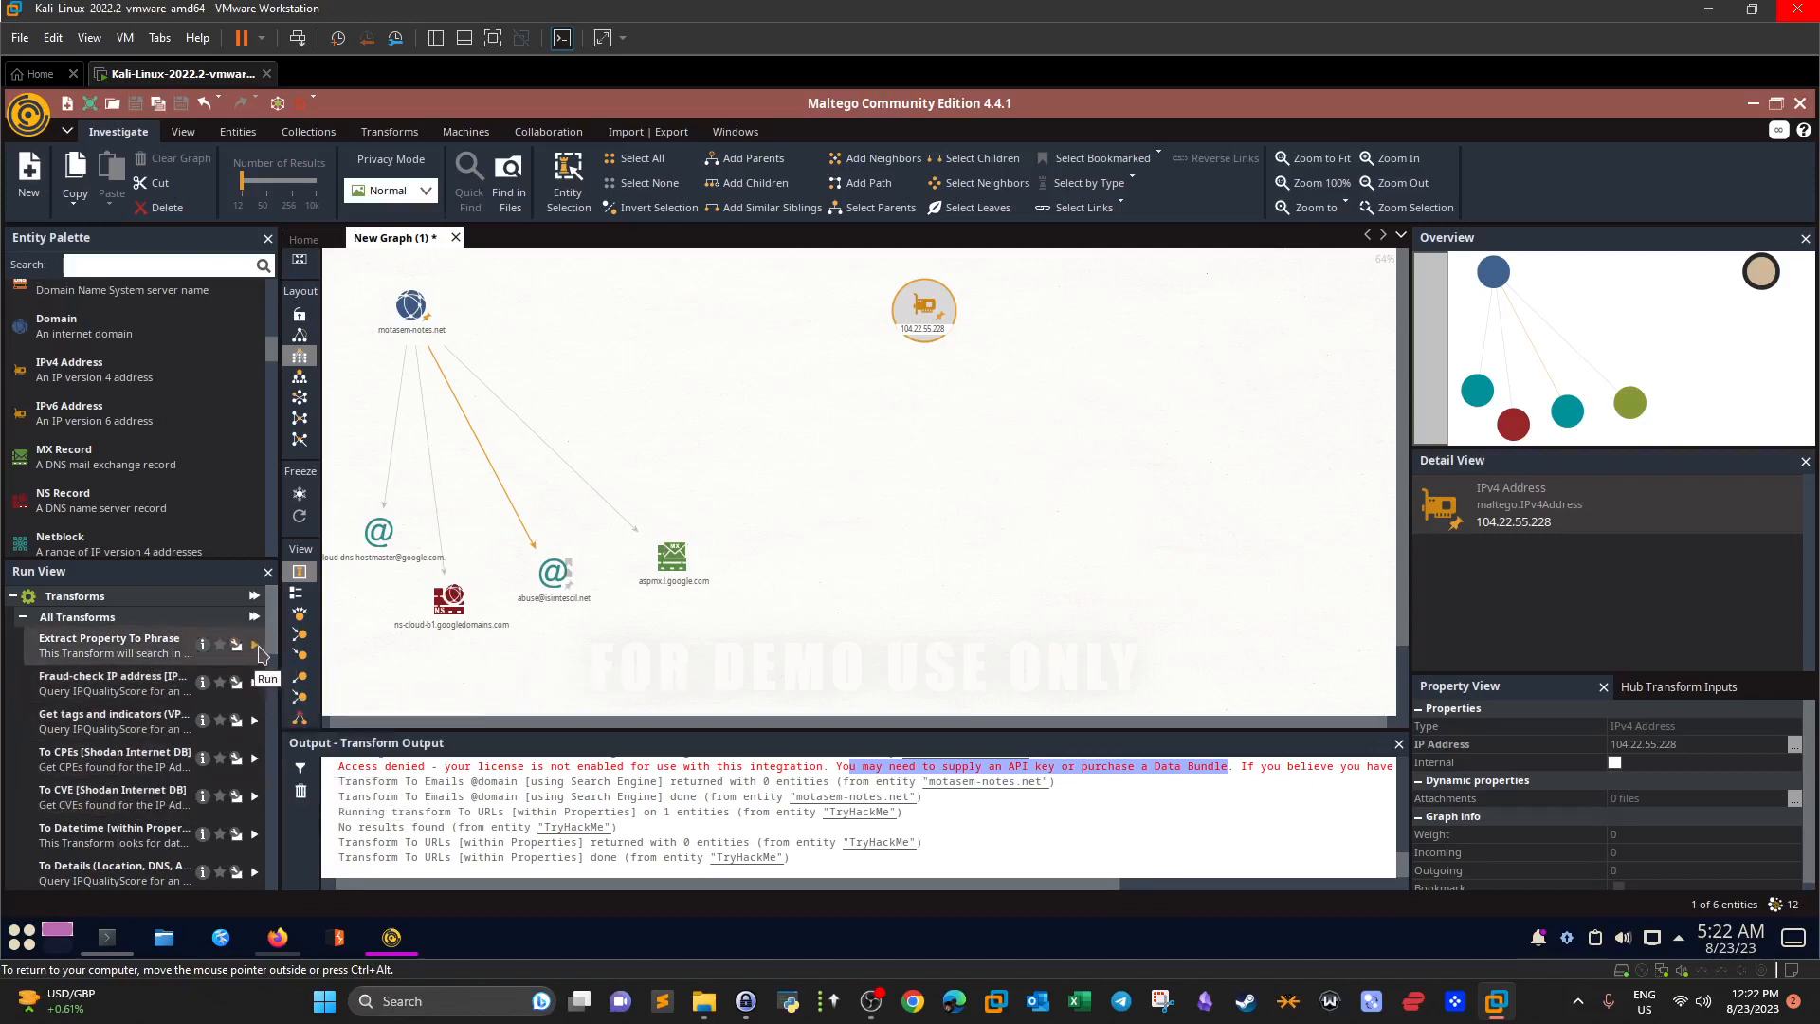
left_click_drag(274, 642, 271, 700)
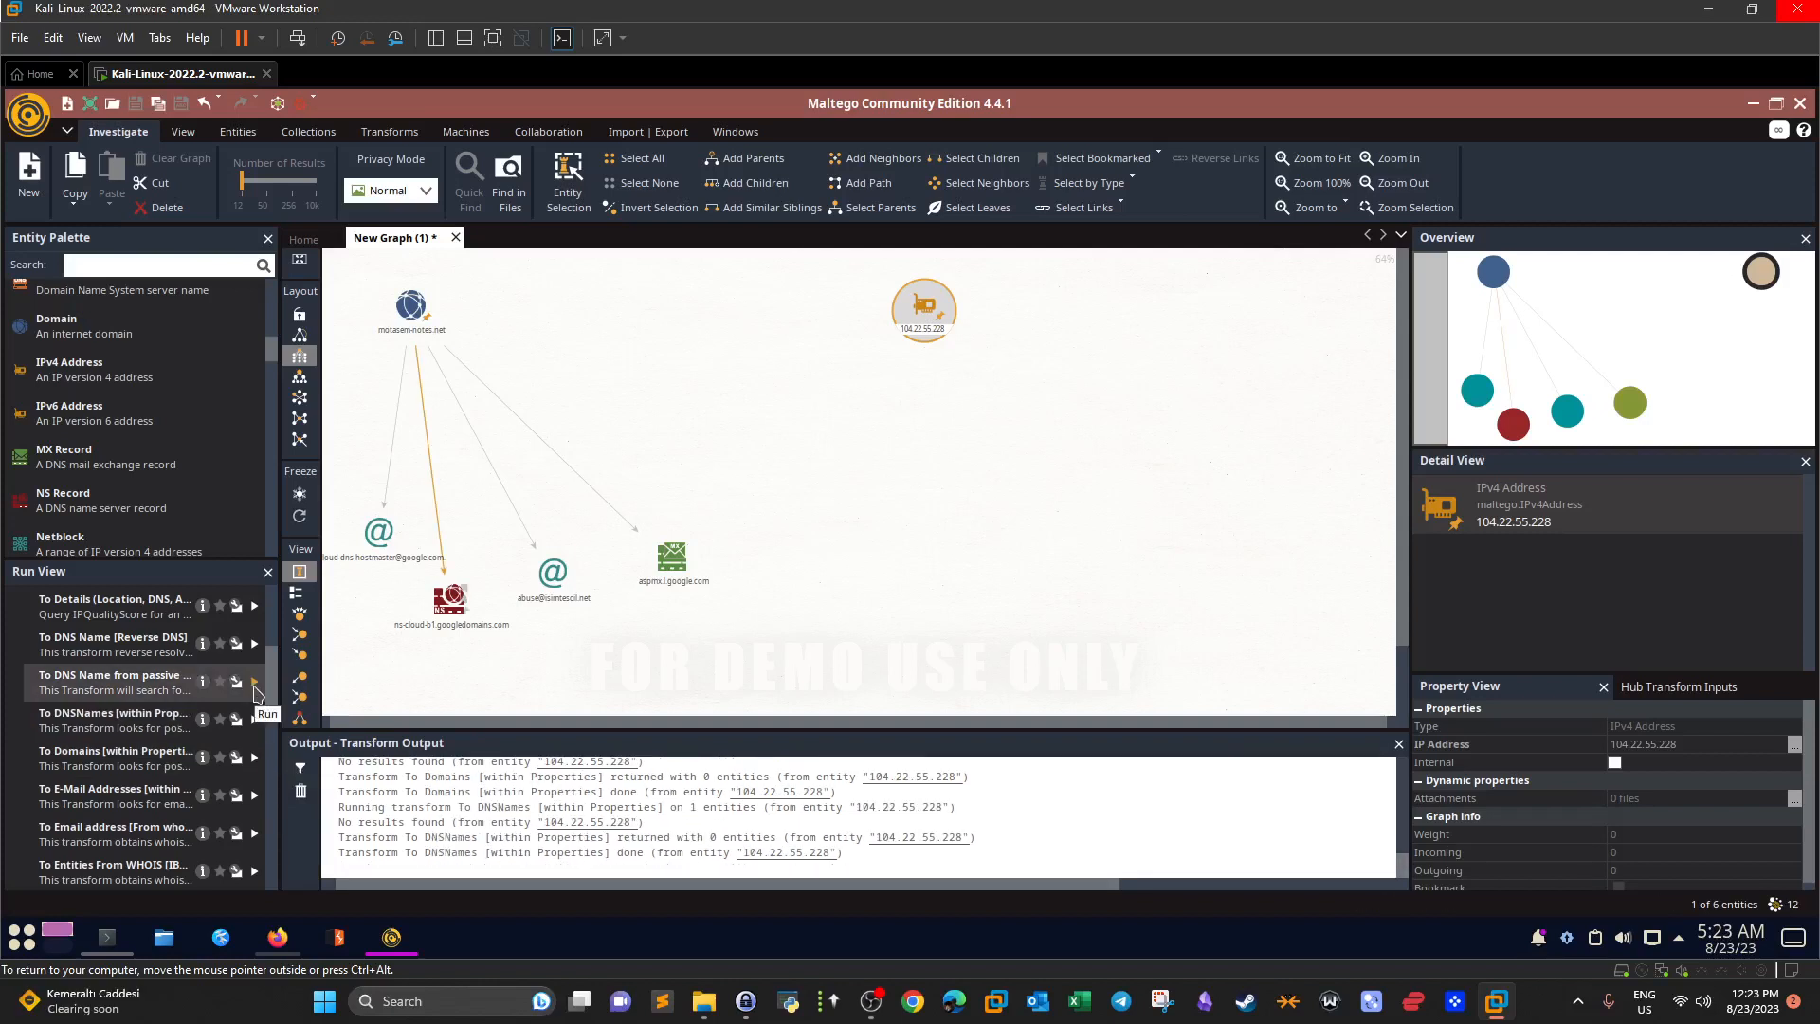
left_click(256, 688)
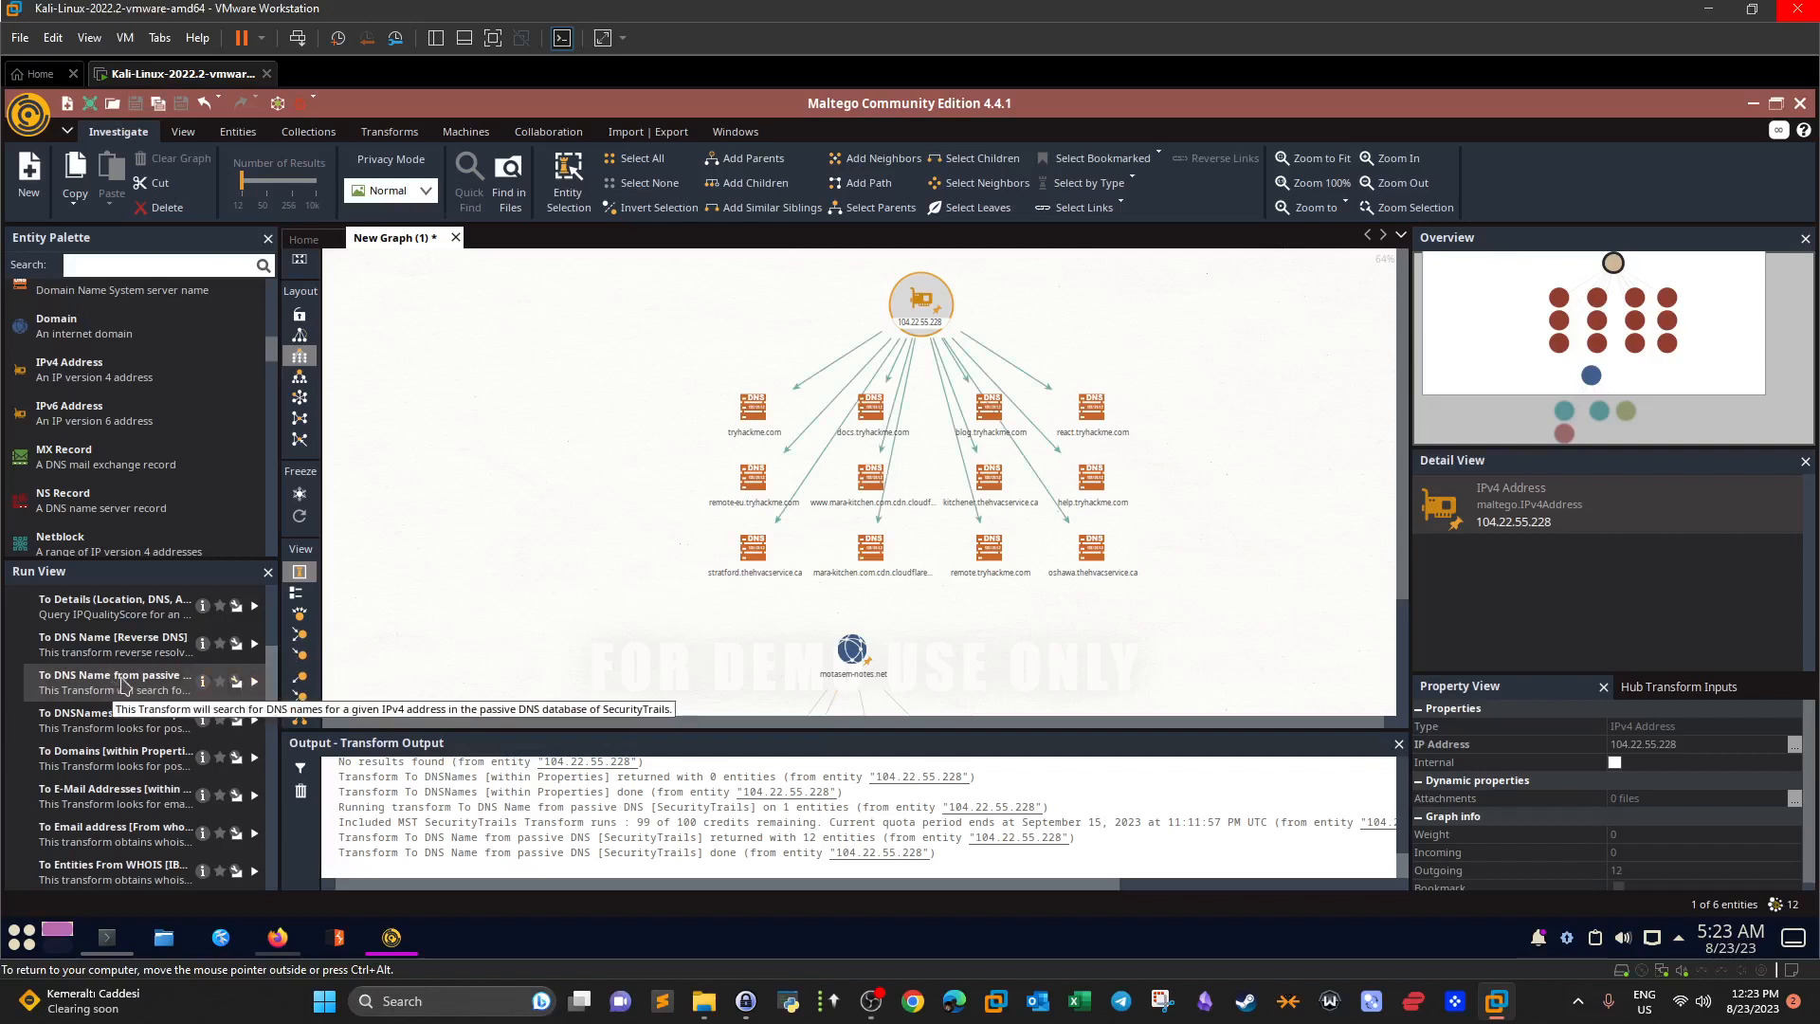
Inspect new DNS names like stratford and kitchener.thehvacservice.ca, then select tryhackme.com.
left_click(874, 547)
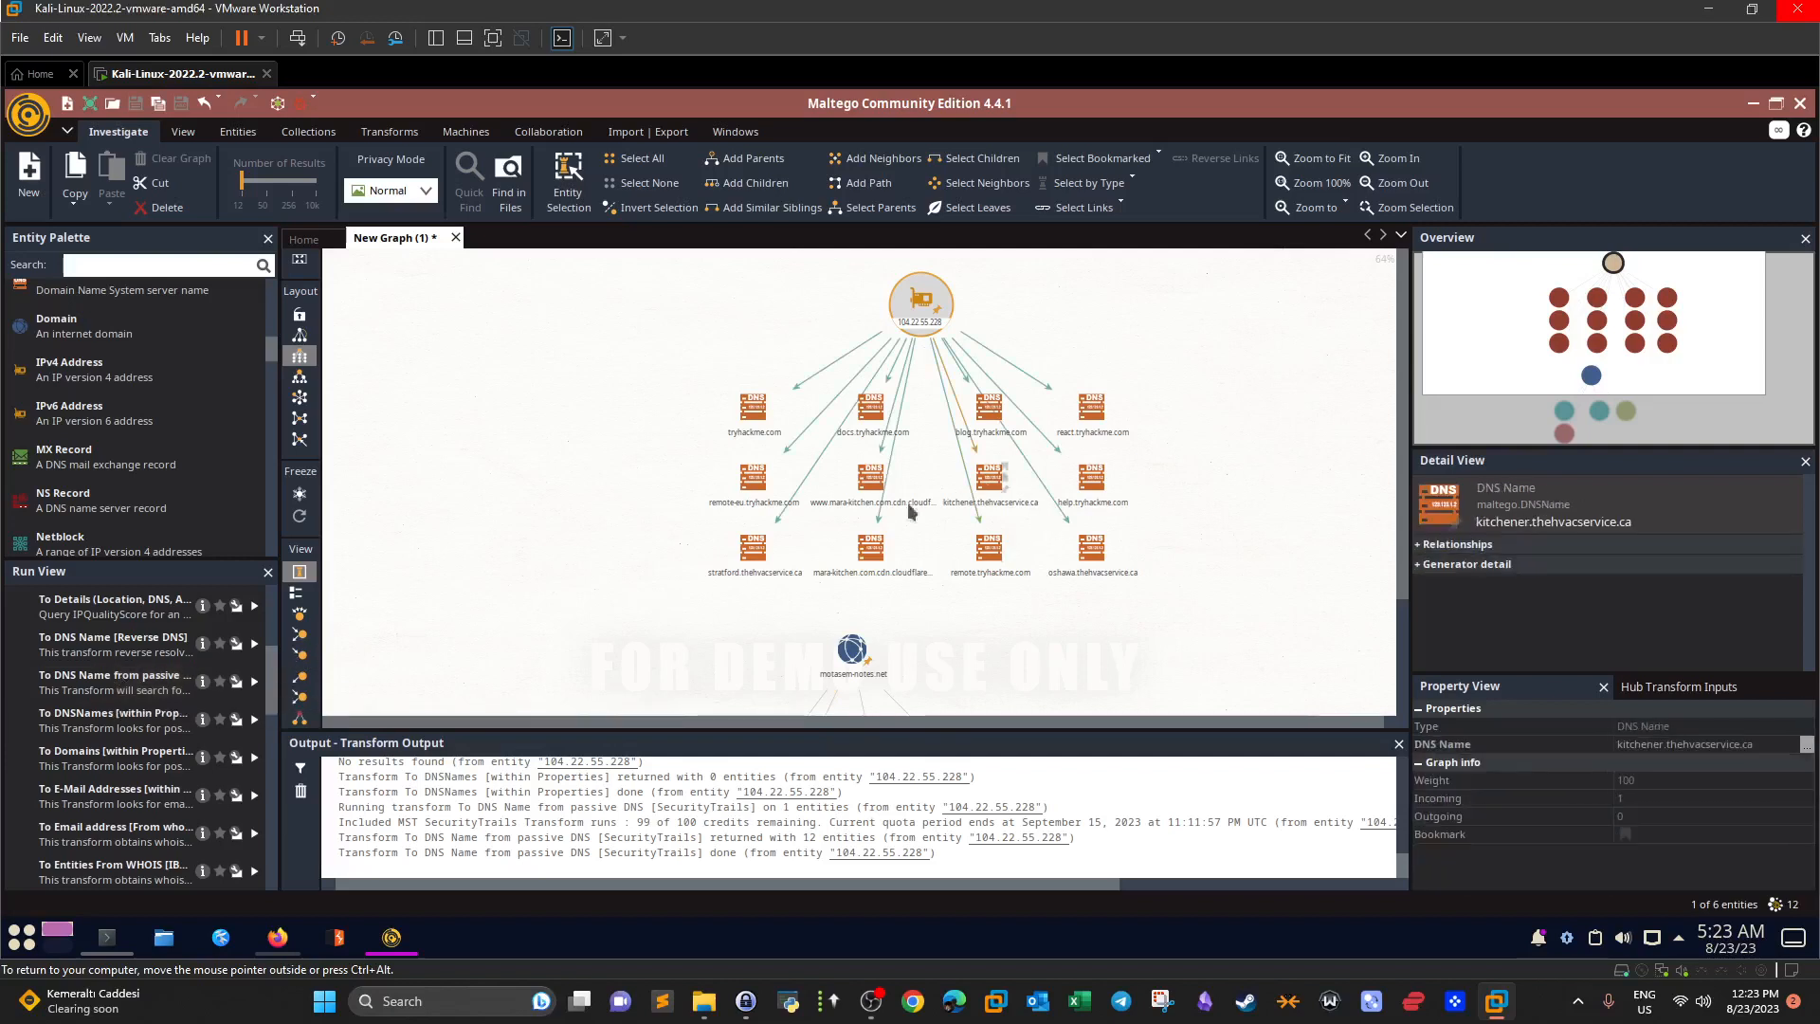
left_click(764, 572)
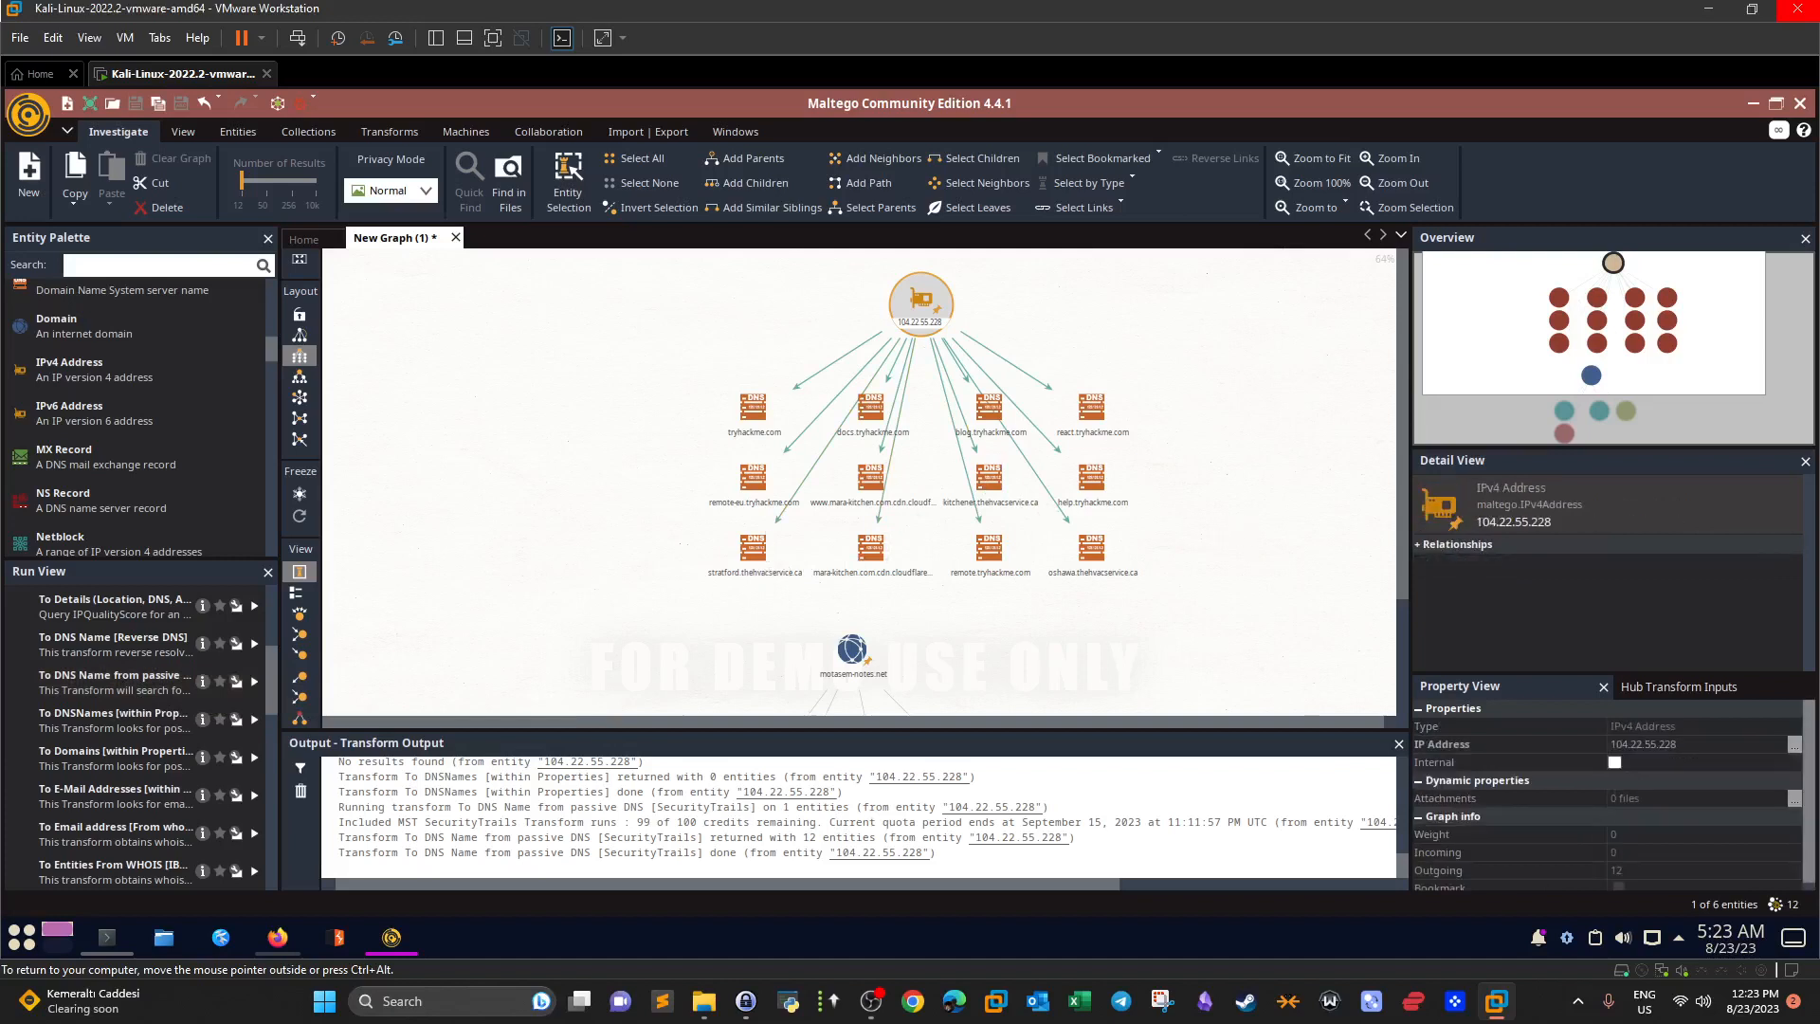
left_click(934, 305)
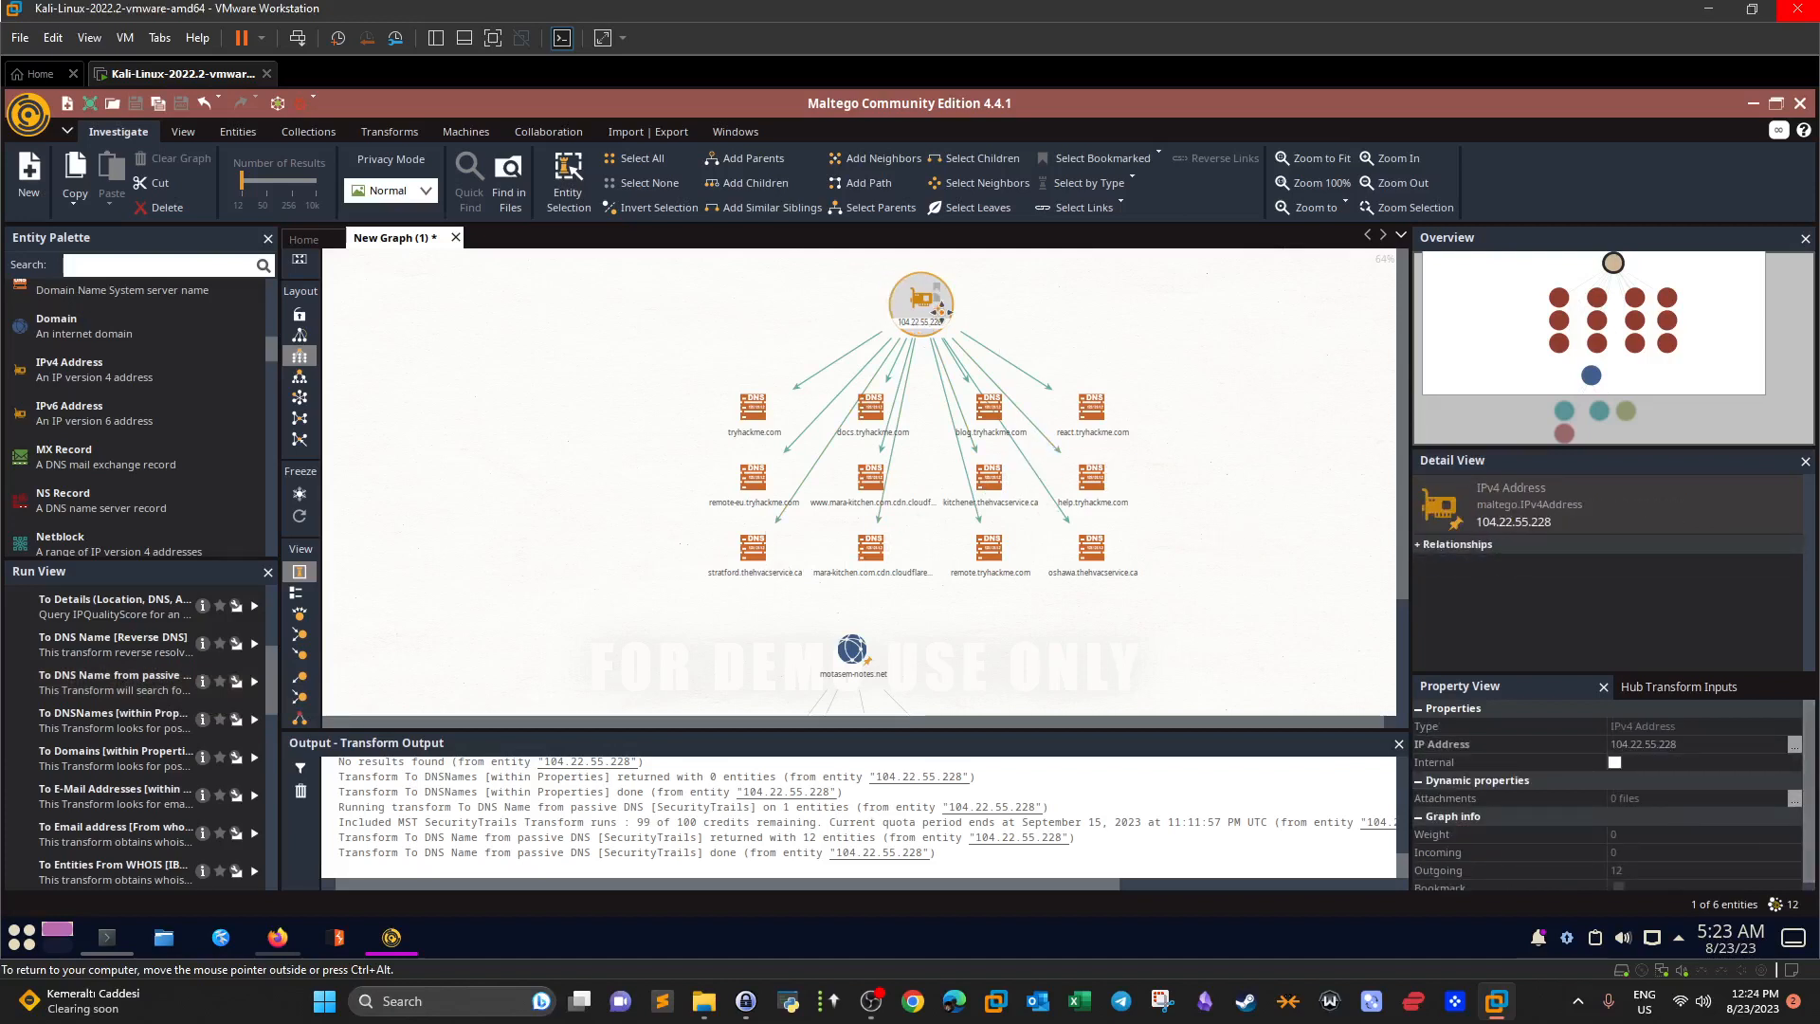
left_click(872, 476)
left_click(993, 472)
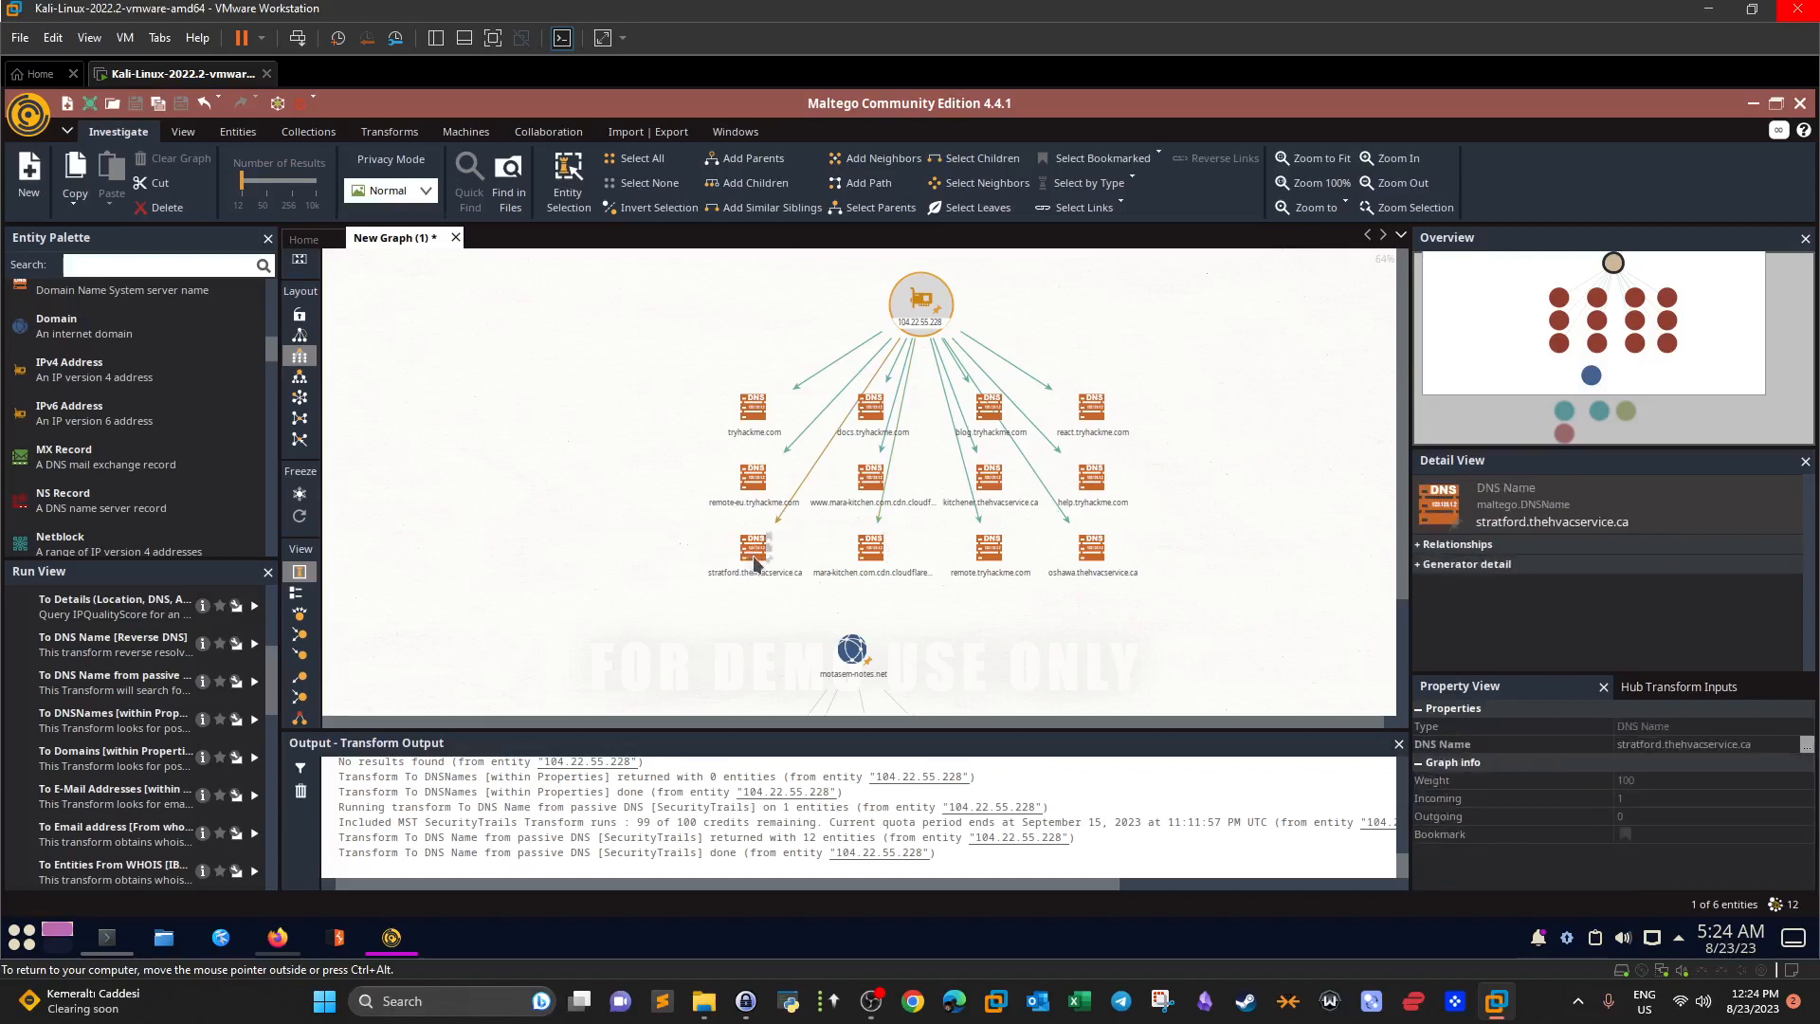
left_click(1068, 633)
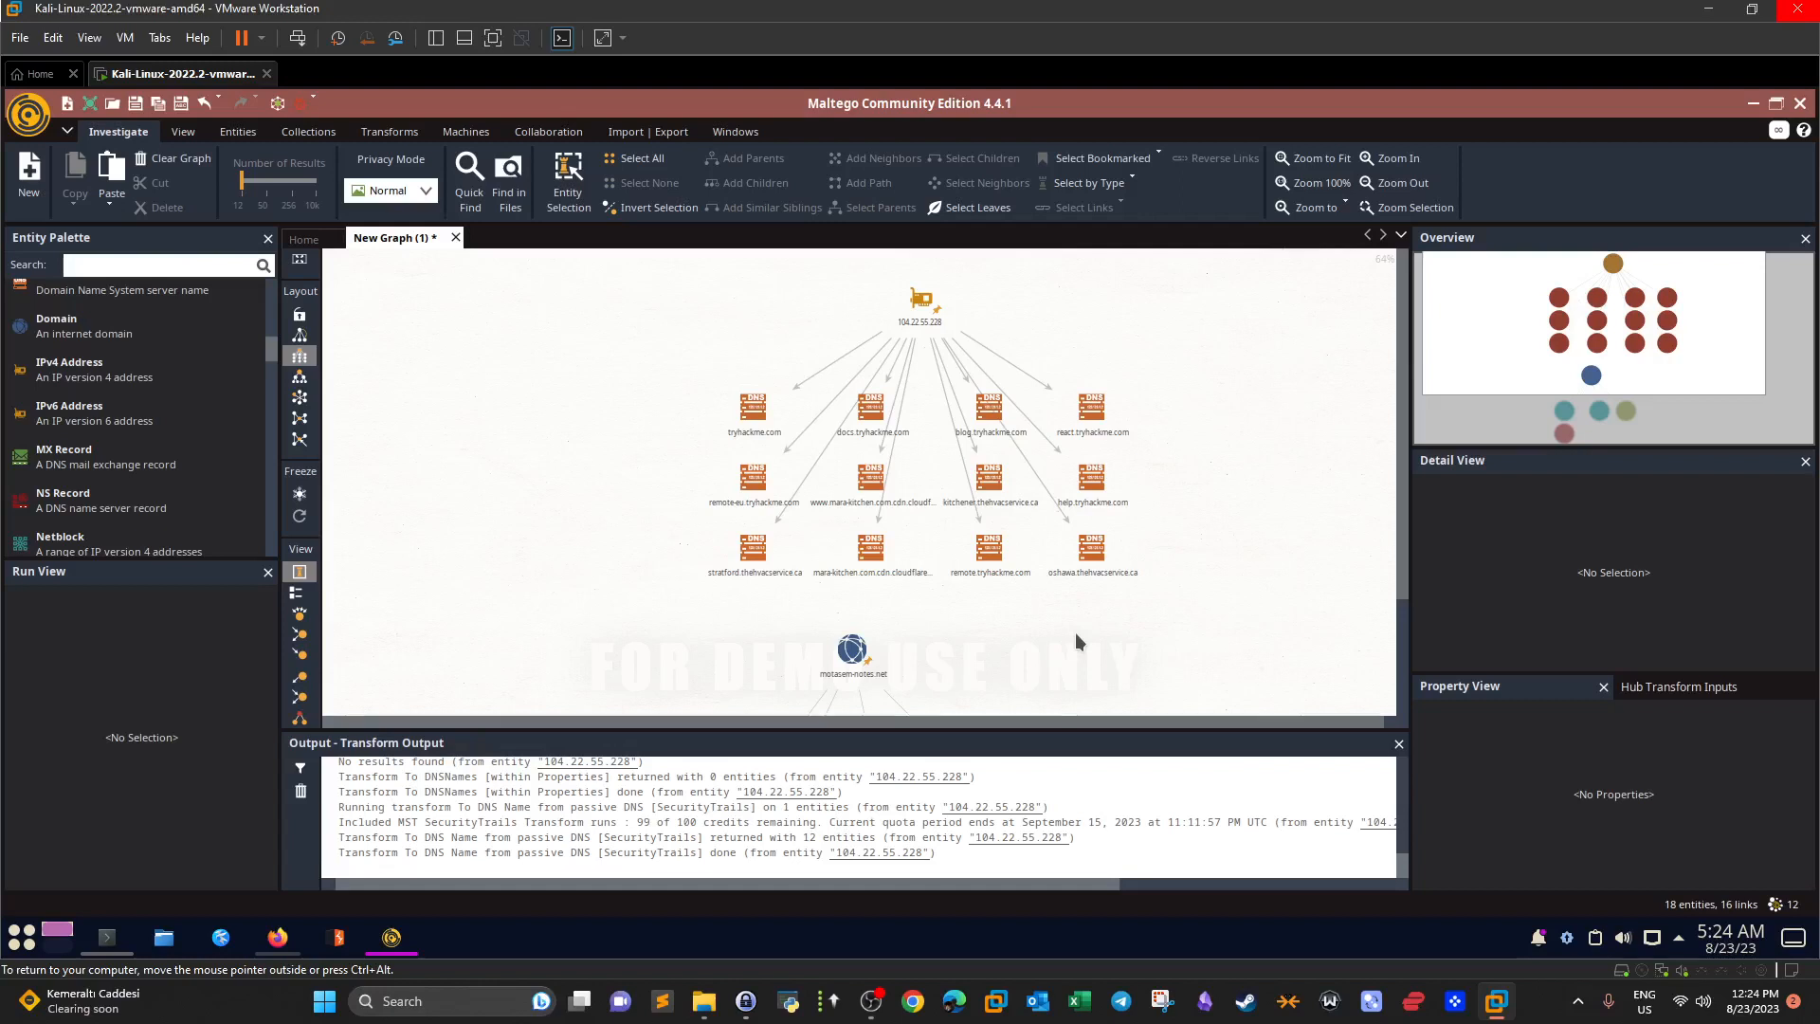
left_click(756, 411)
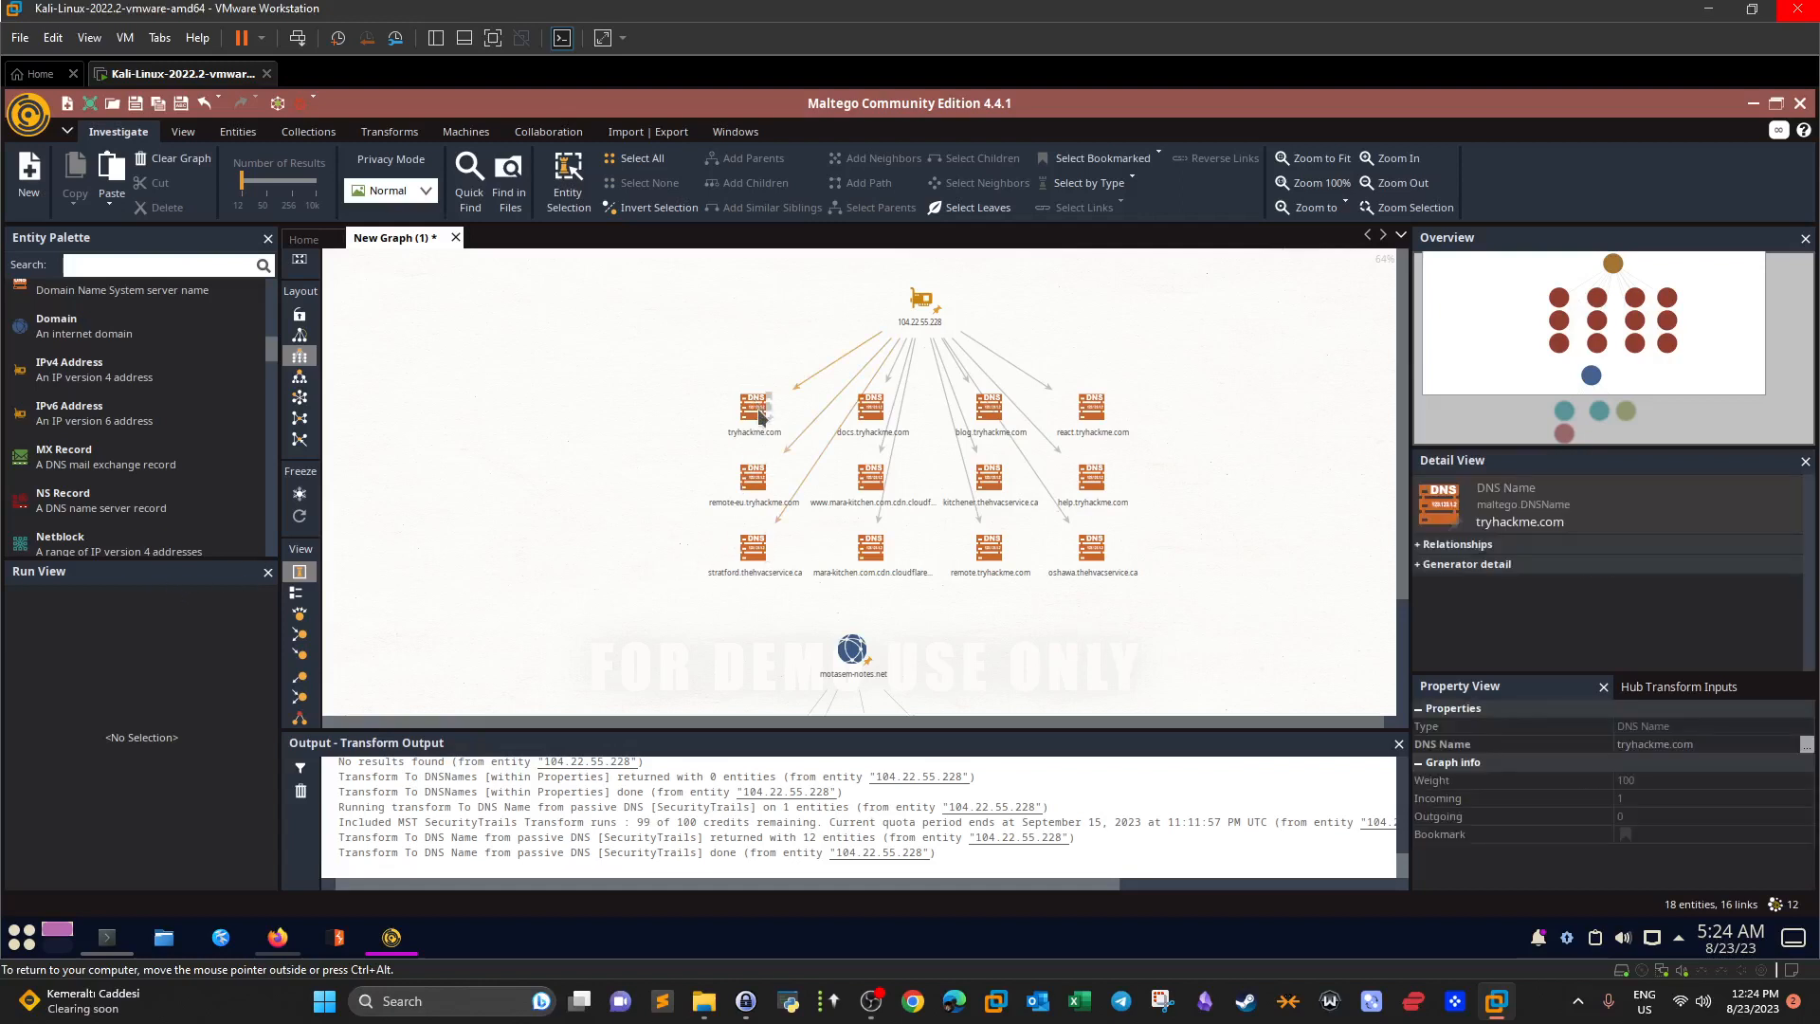
left_click(755, 414)
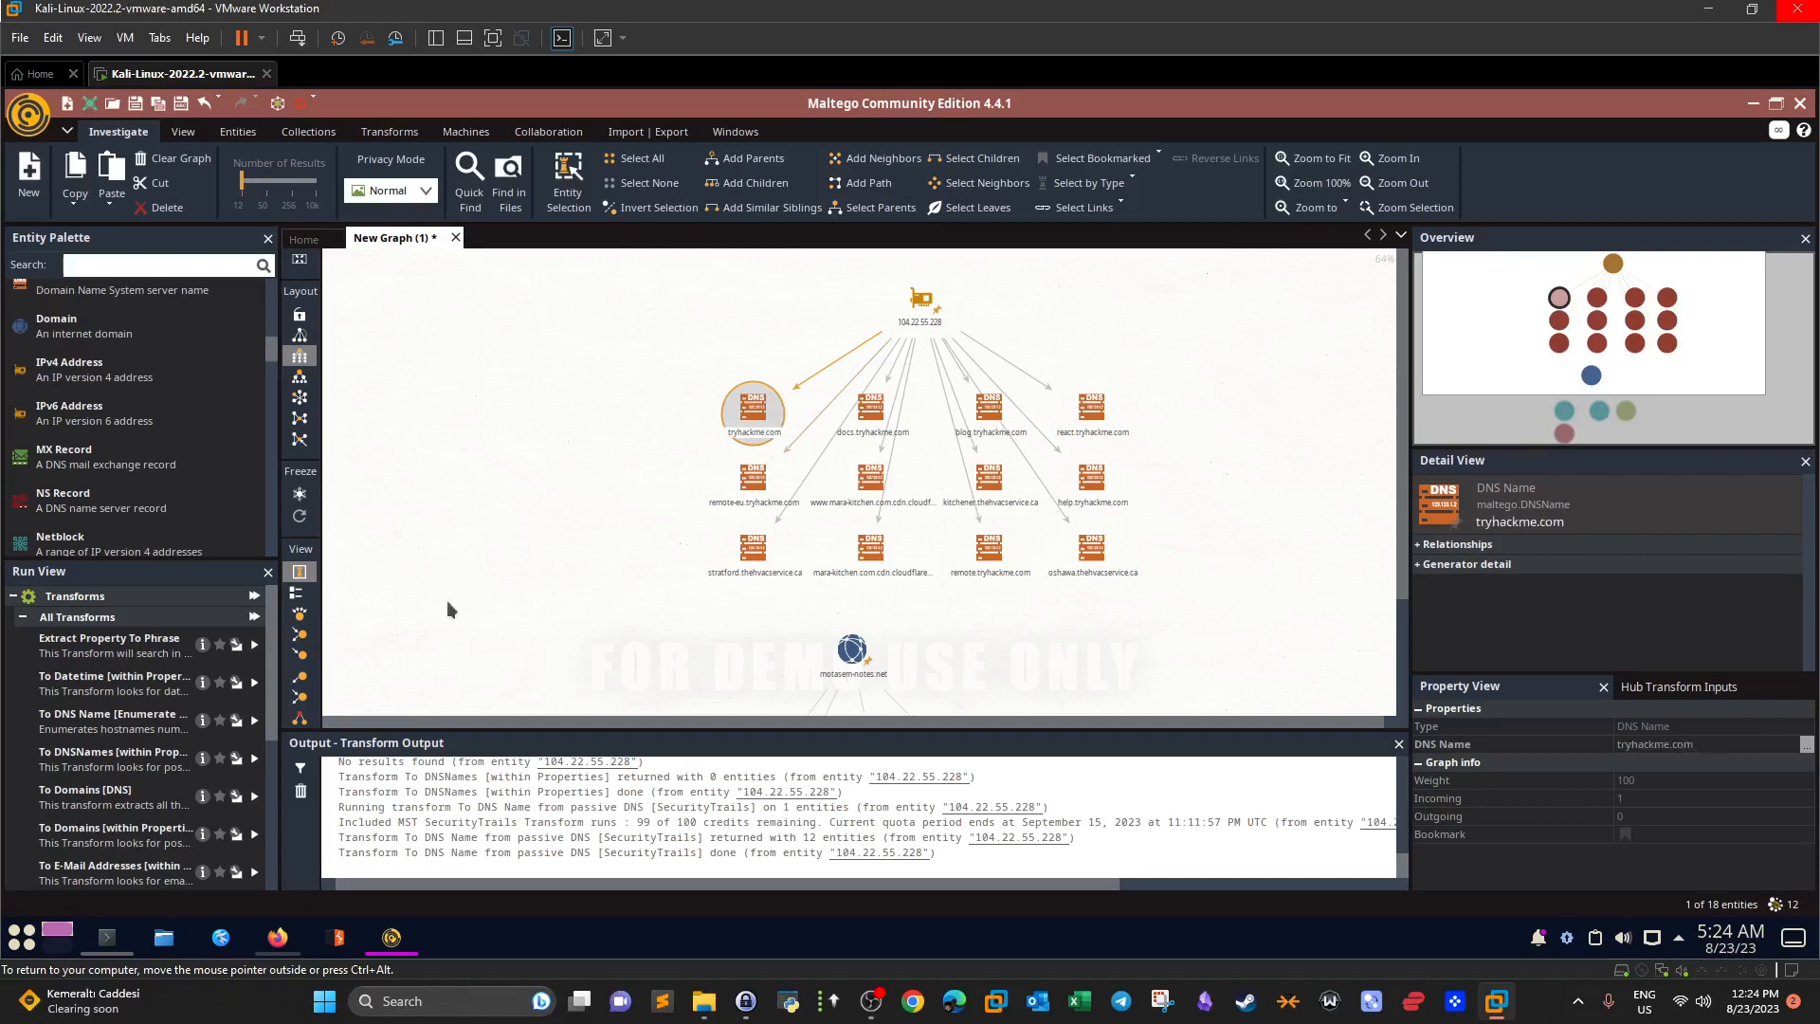
Run 'To IP Address [DNS]' on tryhackme.com and drag 172.67.27.10 to the left.
left_click_drag(268, 668, 261, 786)
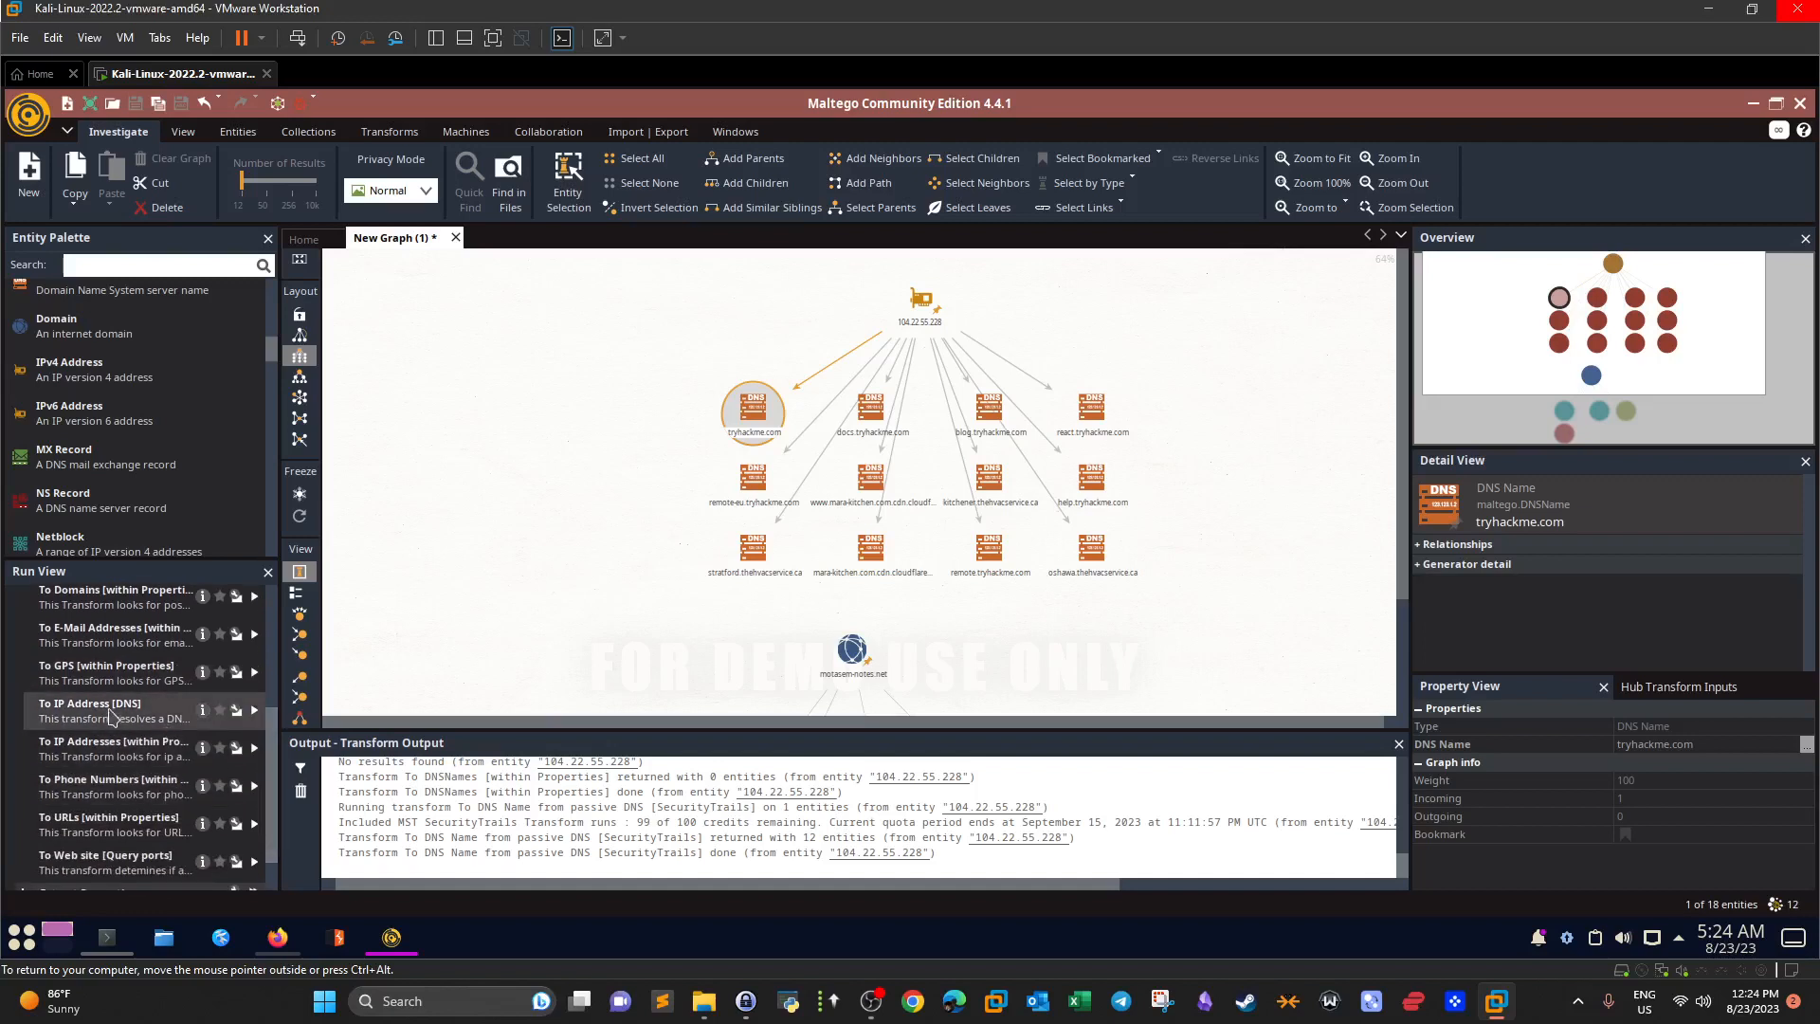
left_click(254, 709)
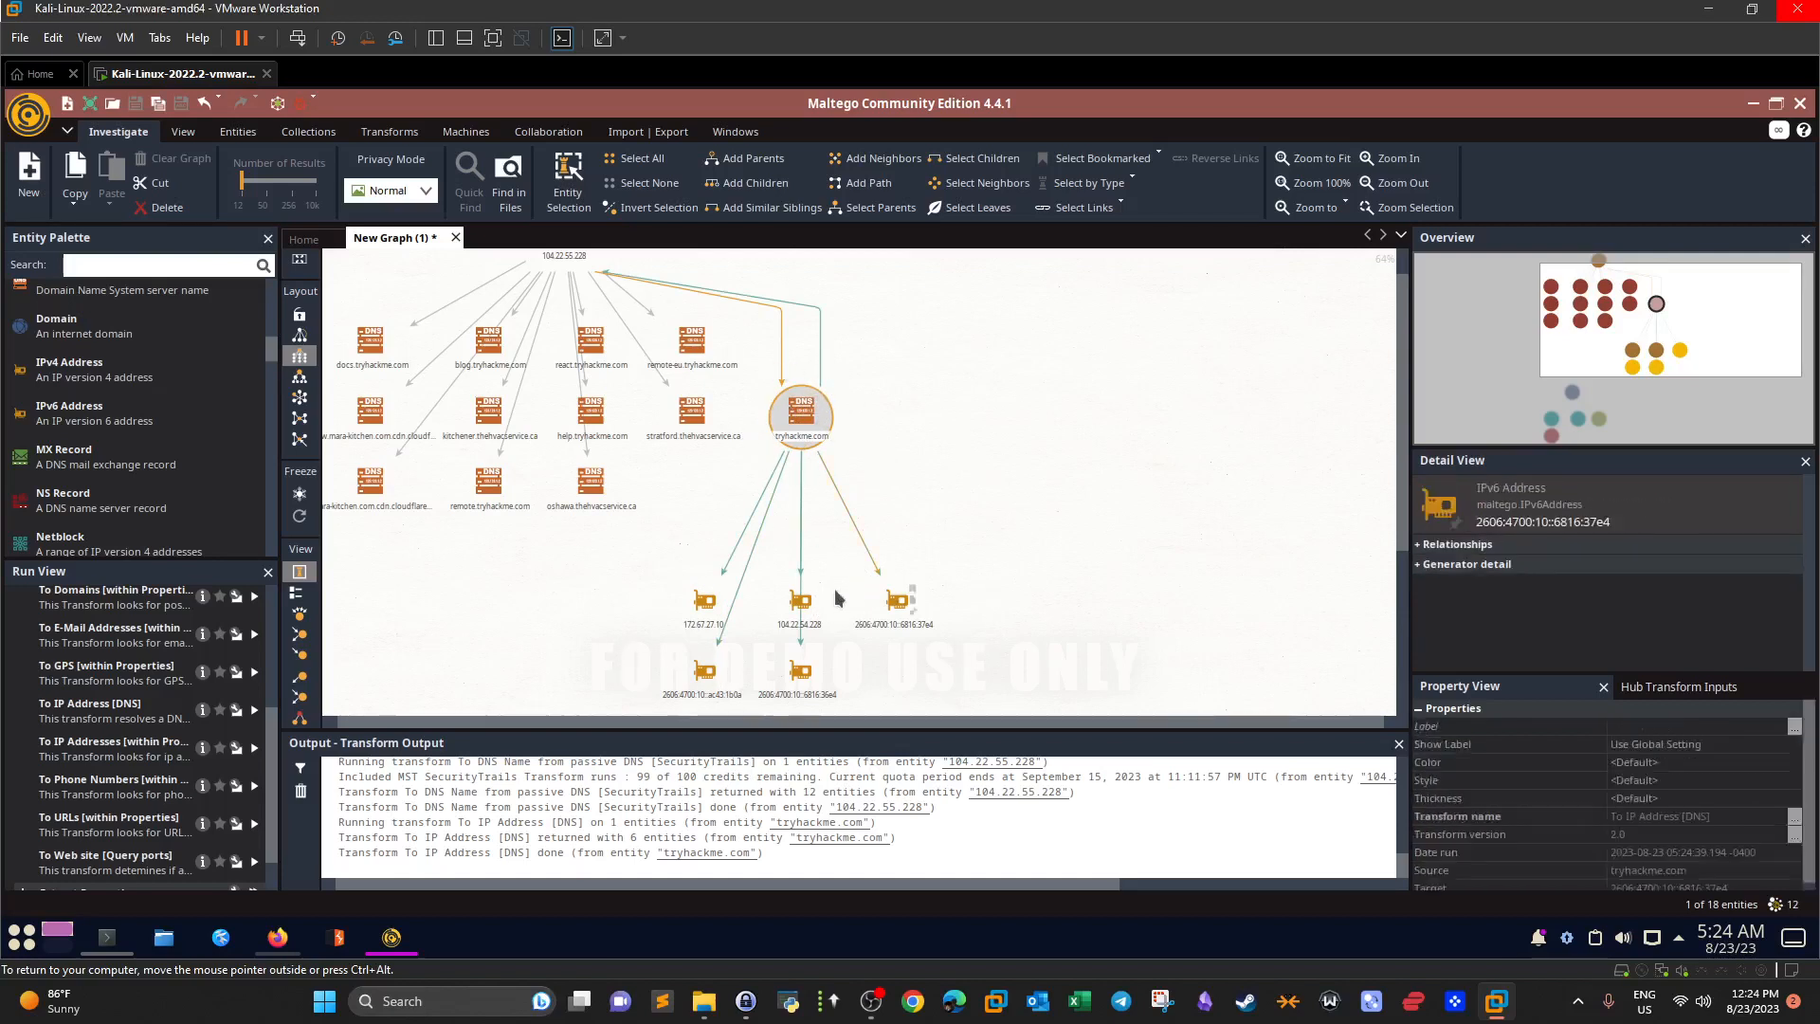
left_click(704, 604)
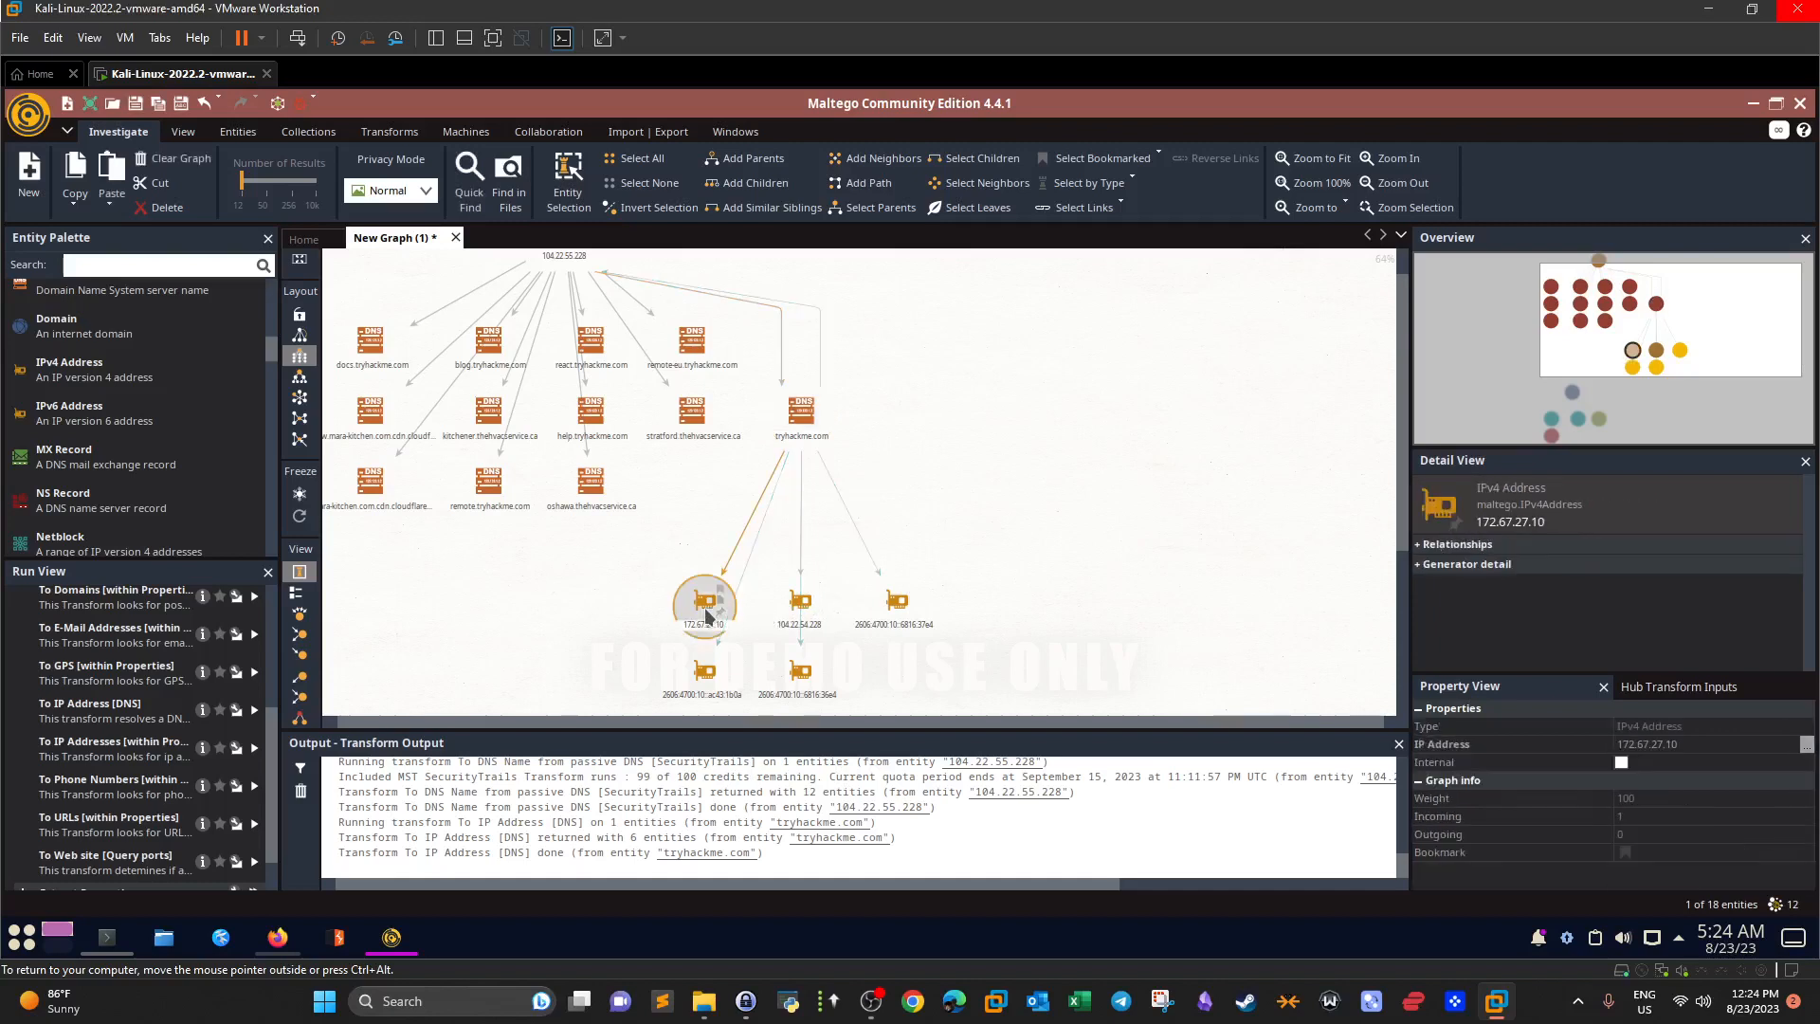
left_click_drag(704, 603, 545, 580)
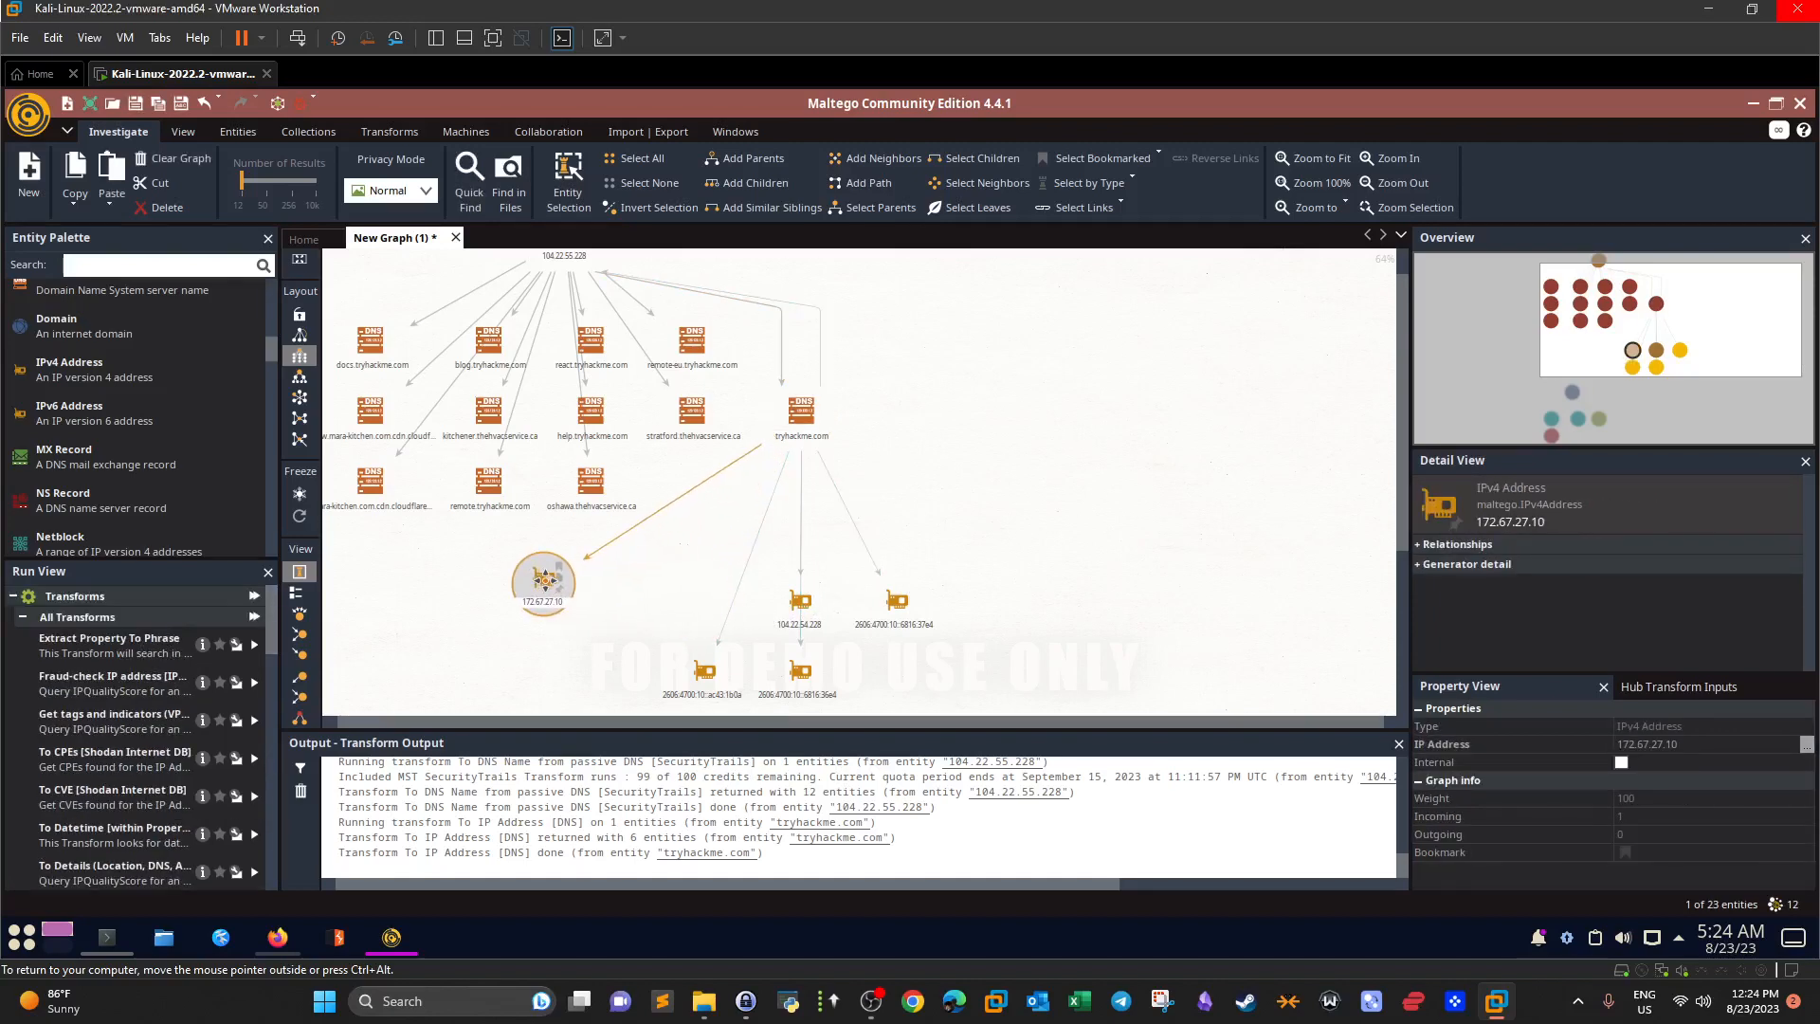
Move 104.22.54.228 beside tryhackme.com and run 'To Hostnames [Shodan Internet DB]' on it.
left_click(798, 606)
left_click_drag(798, 604, 1011, 438)
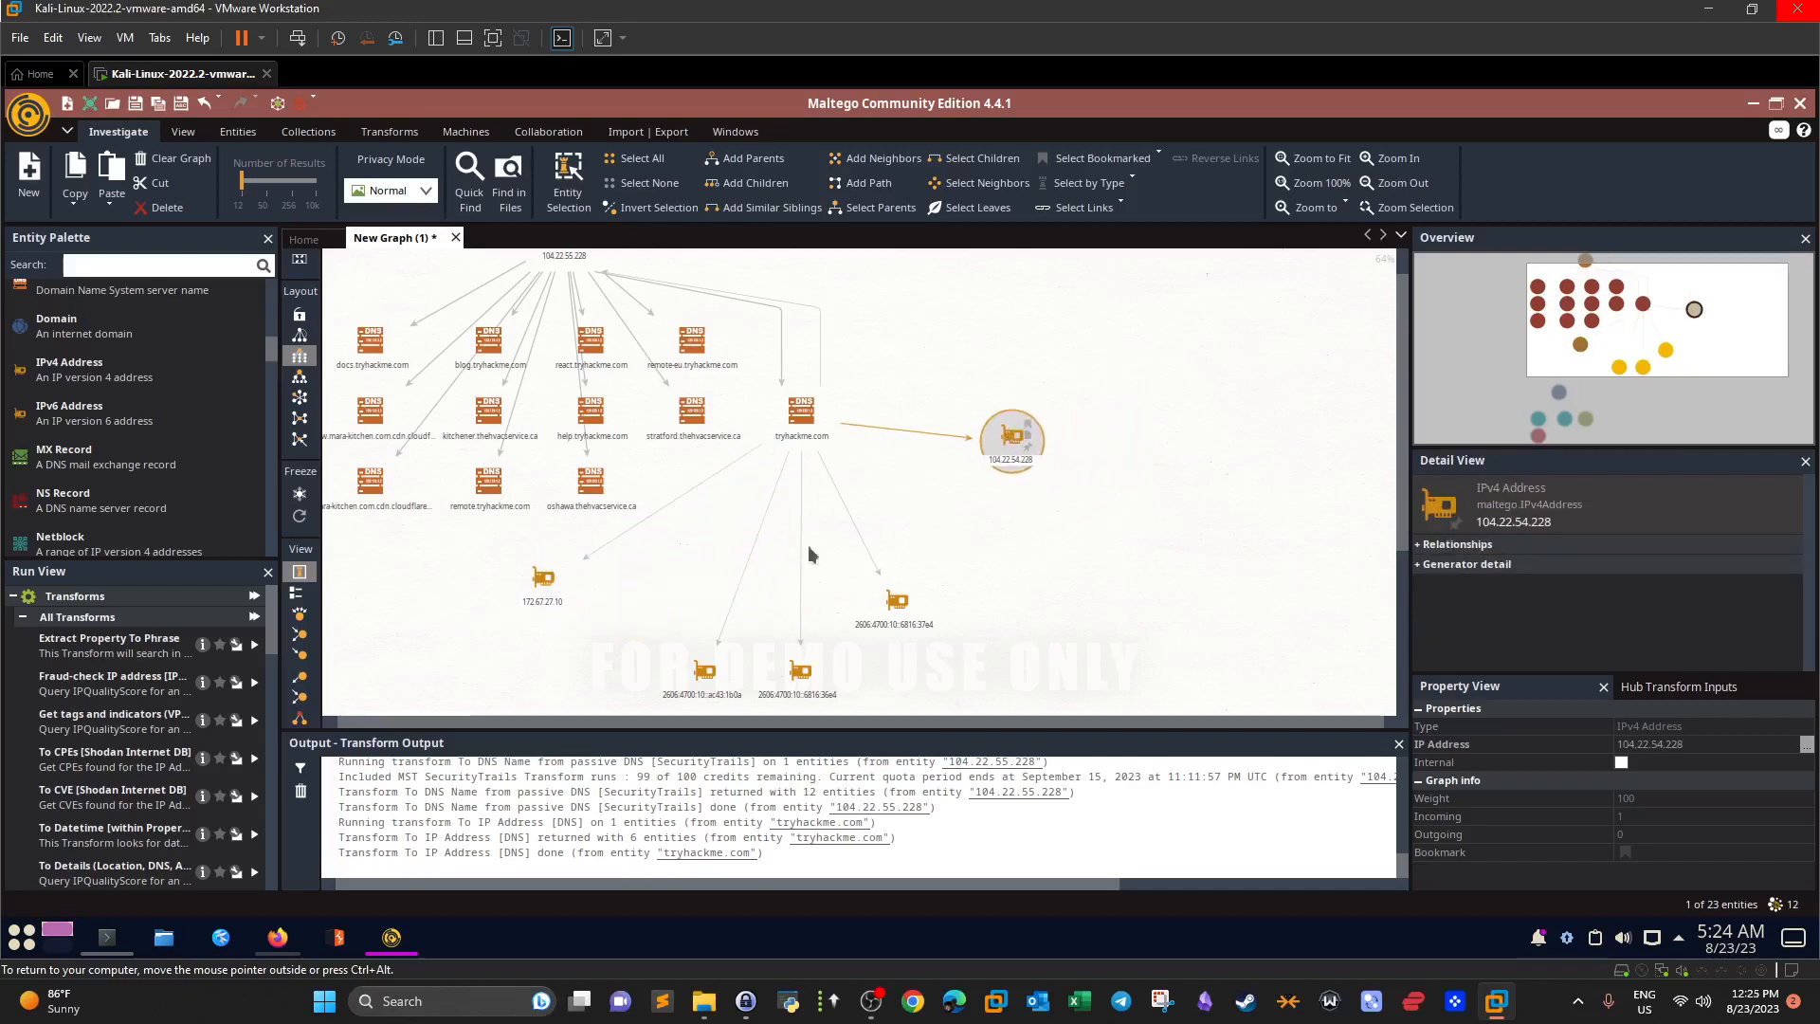
left_click_drag(275, 652, 275, 699)
scroll(244, 769, "down", 5)
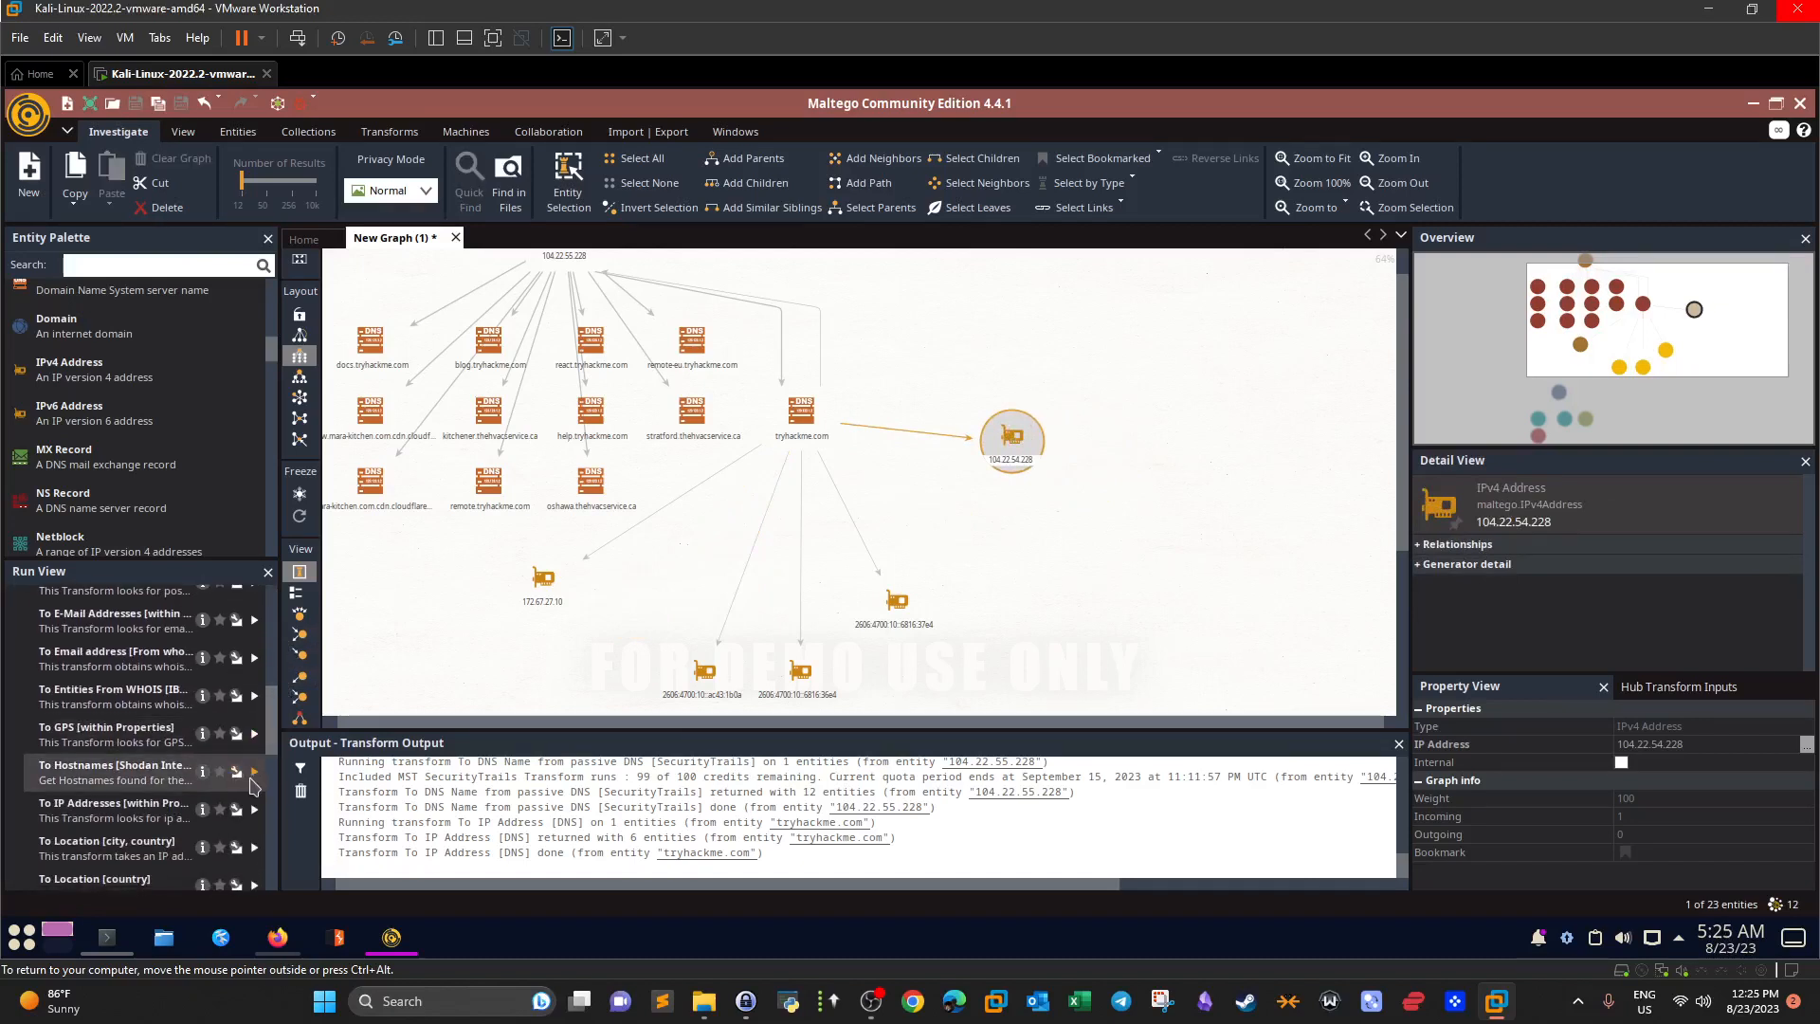
left_click(253, 773)
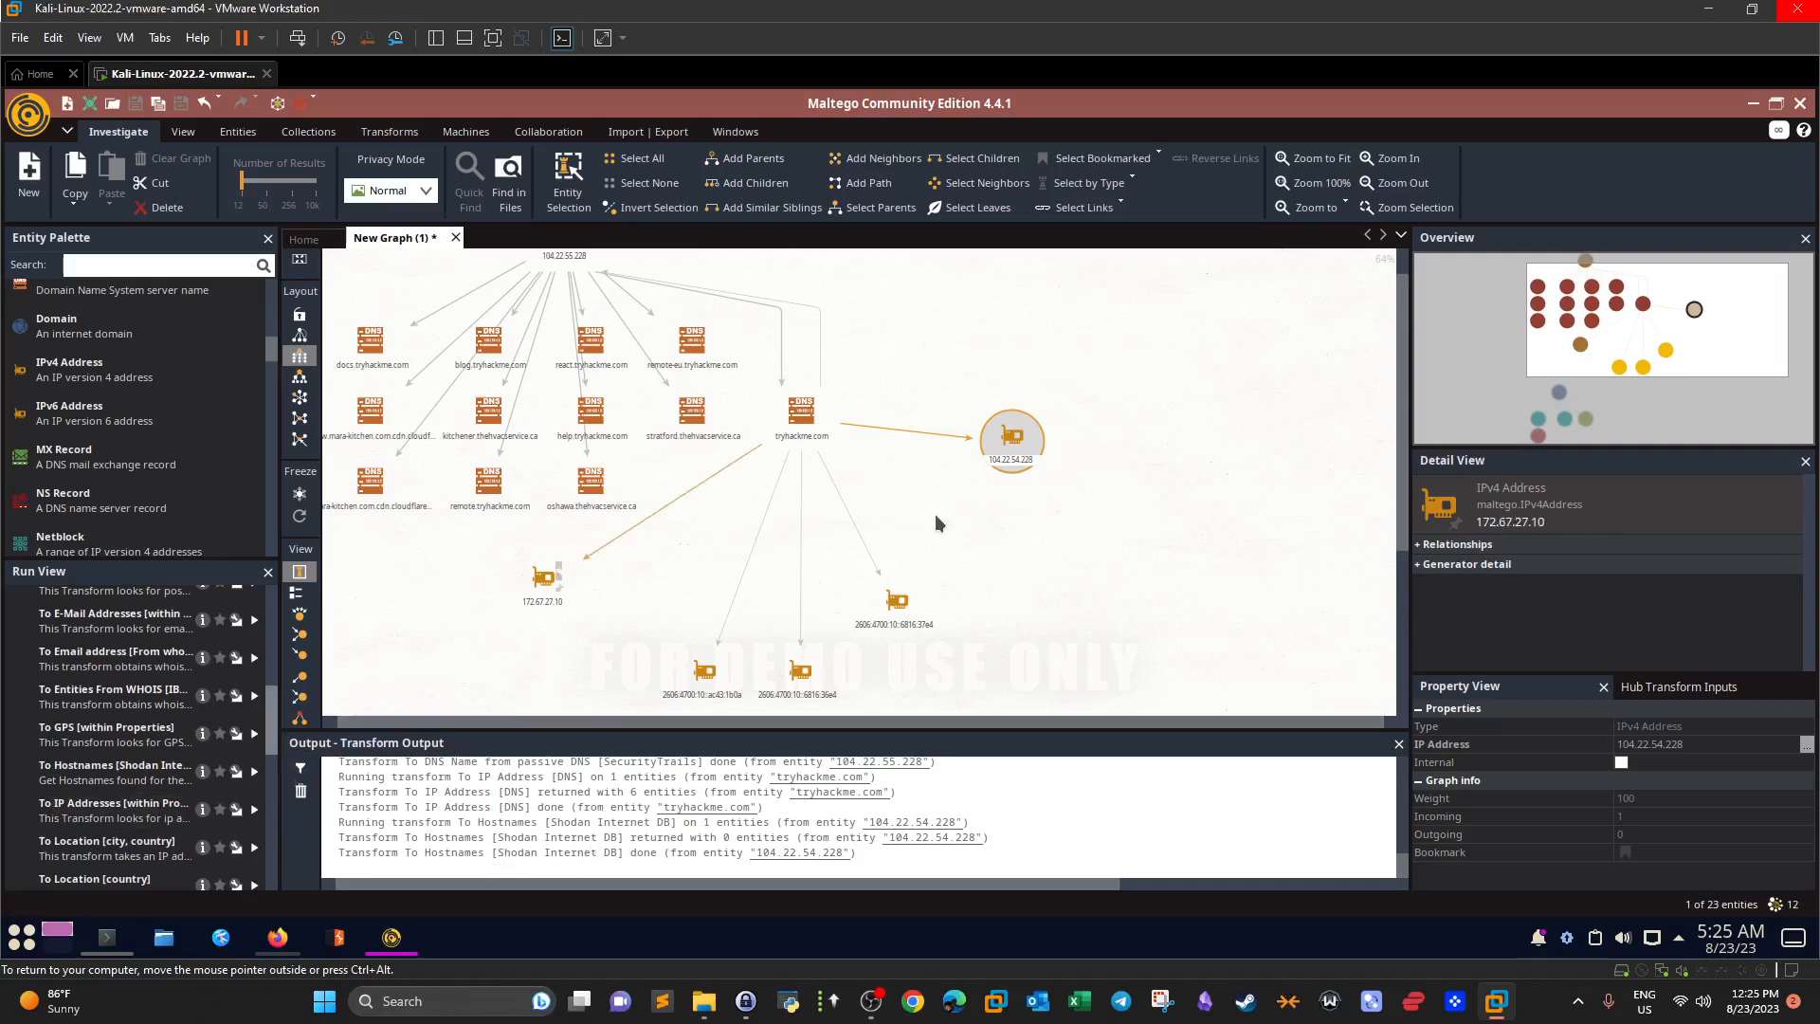
Run To Location [country] and [city, country] on 104.22.54.228 and view its Generator detail.
scroll(274, 772, "down", 3)
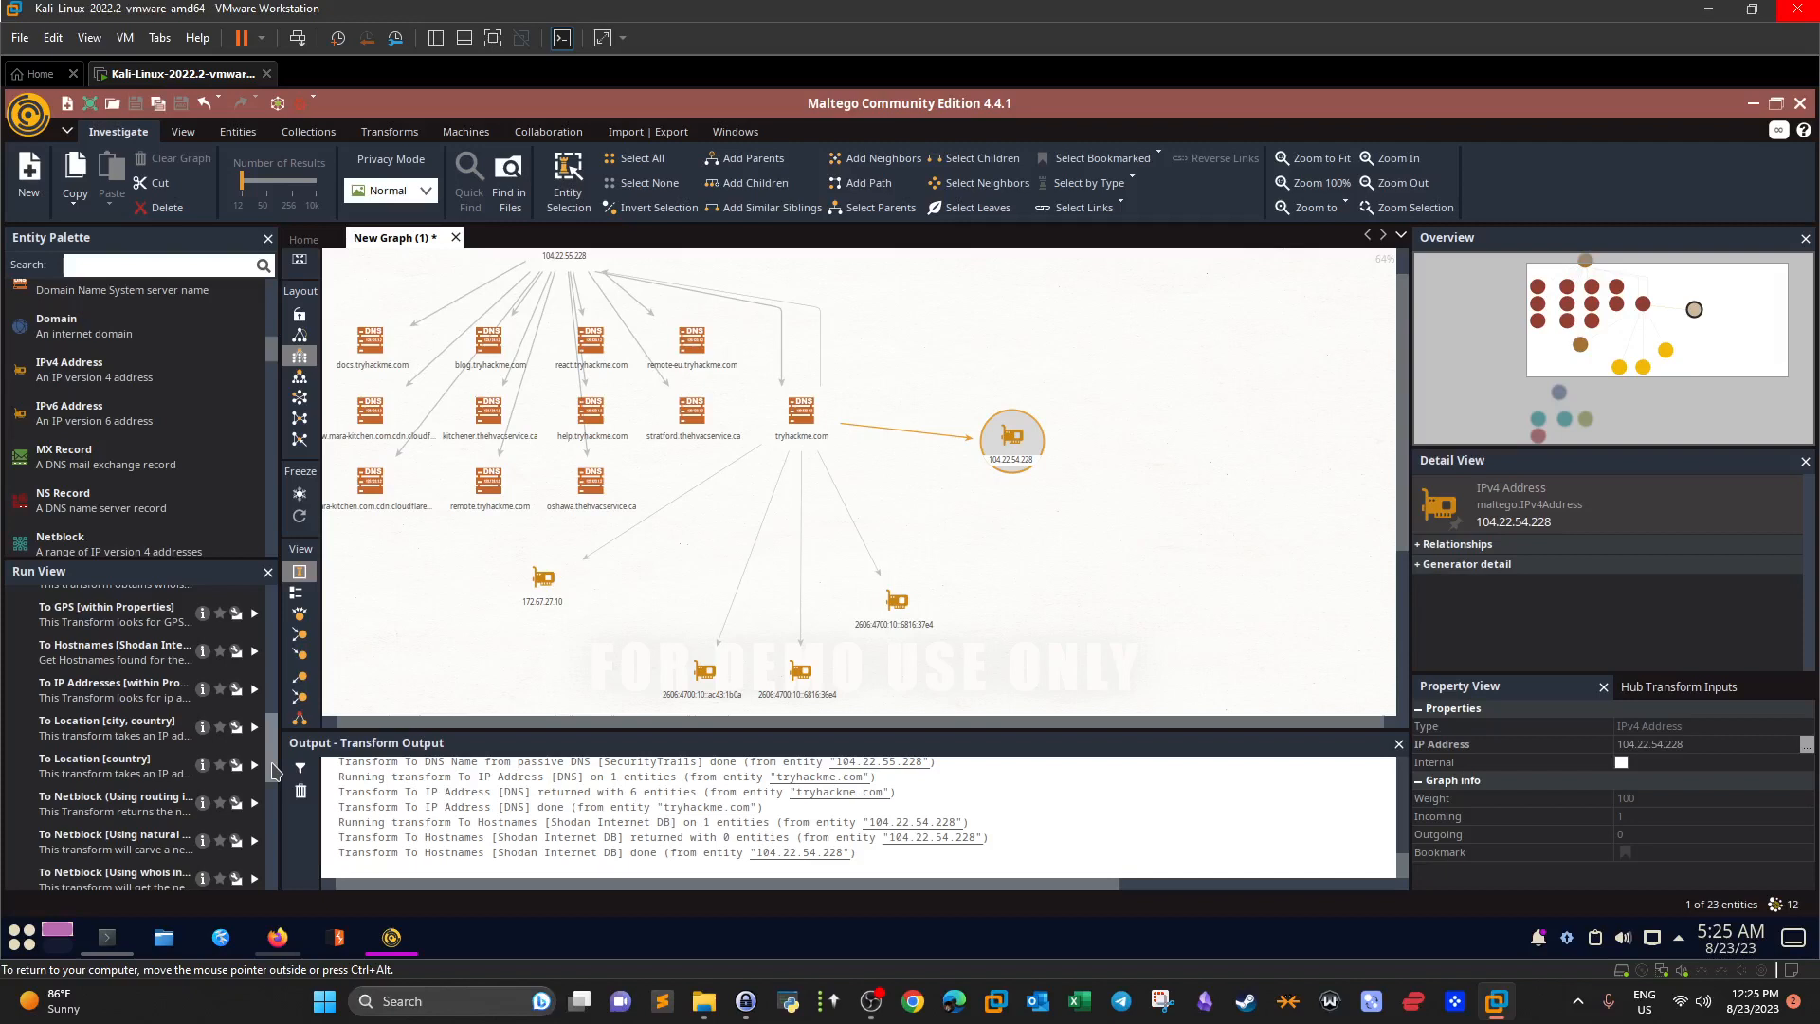
left_click(254, 765)
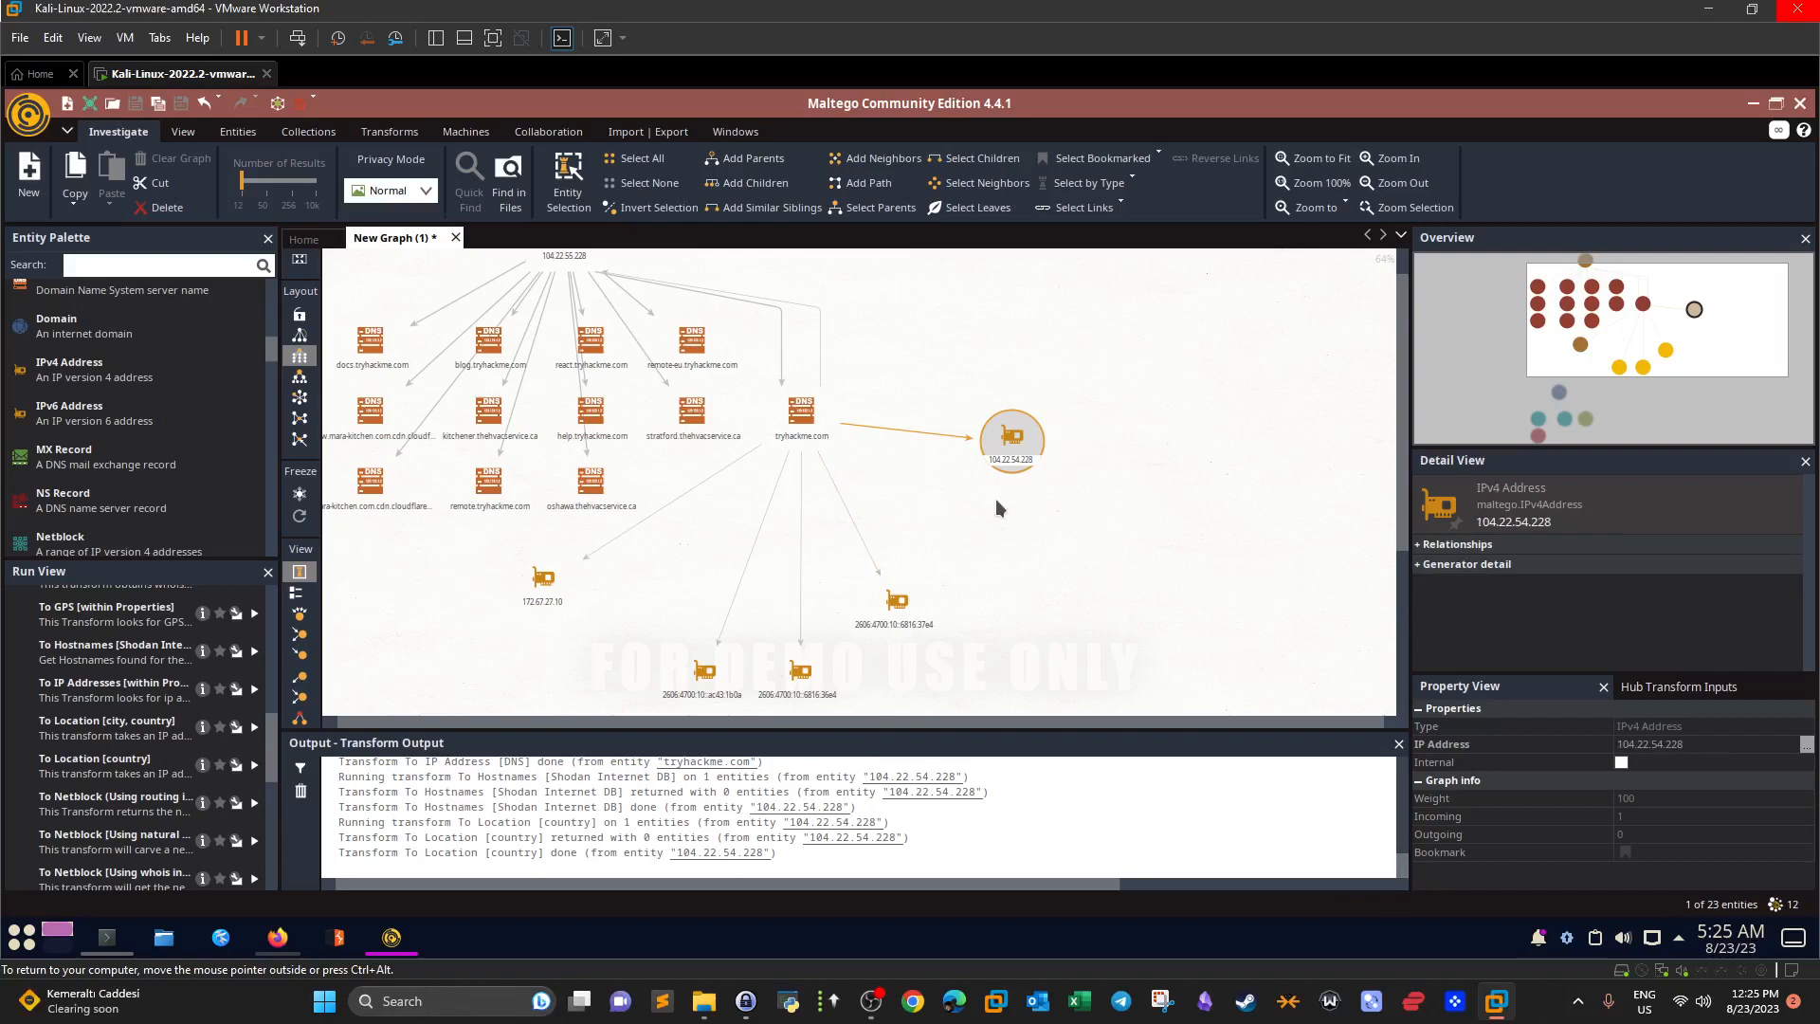
left_click(254, 727)
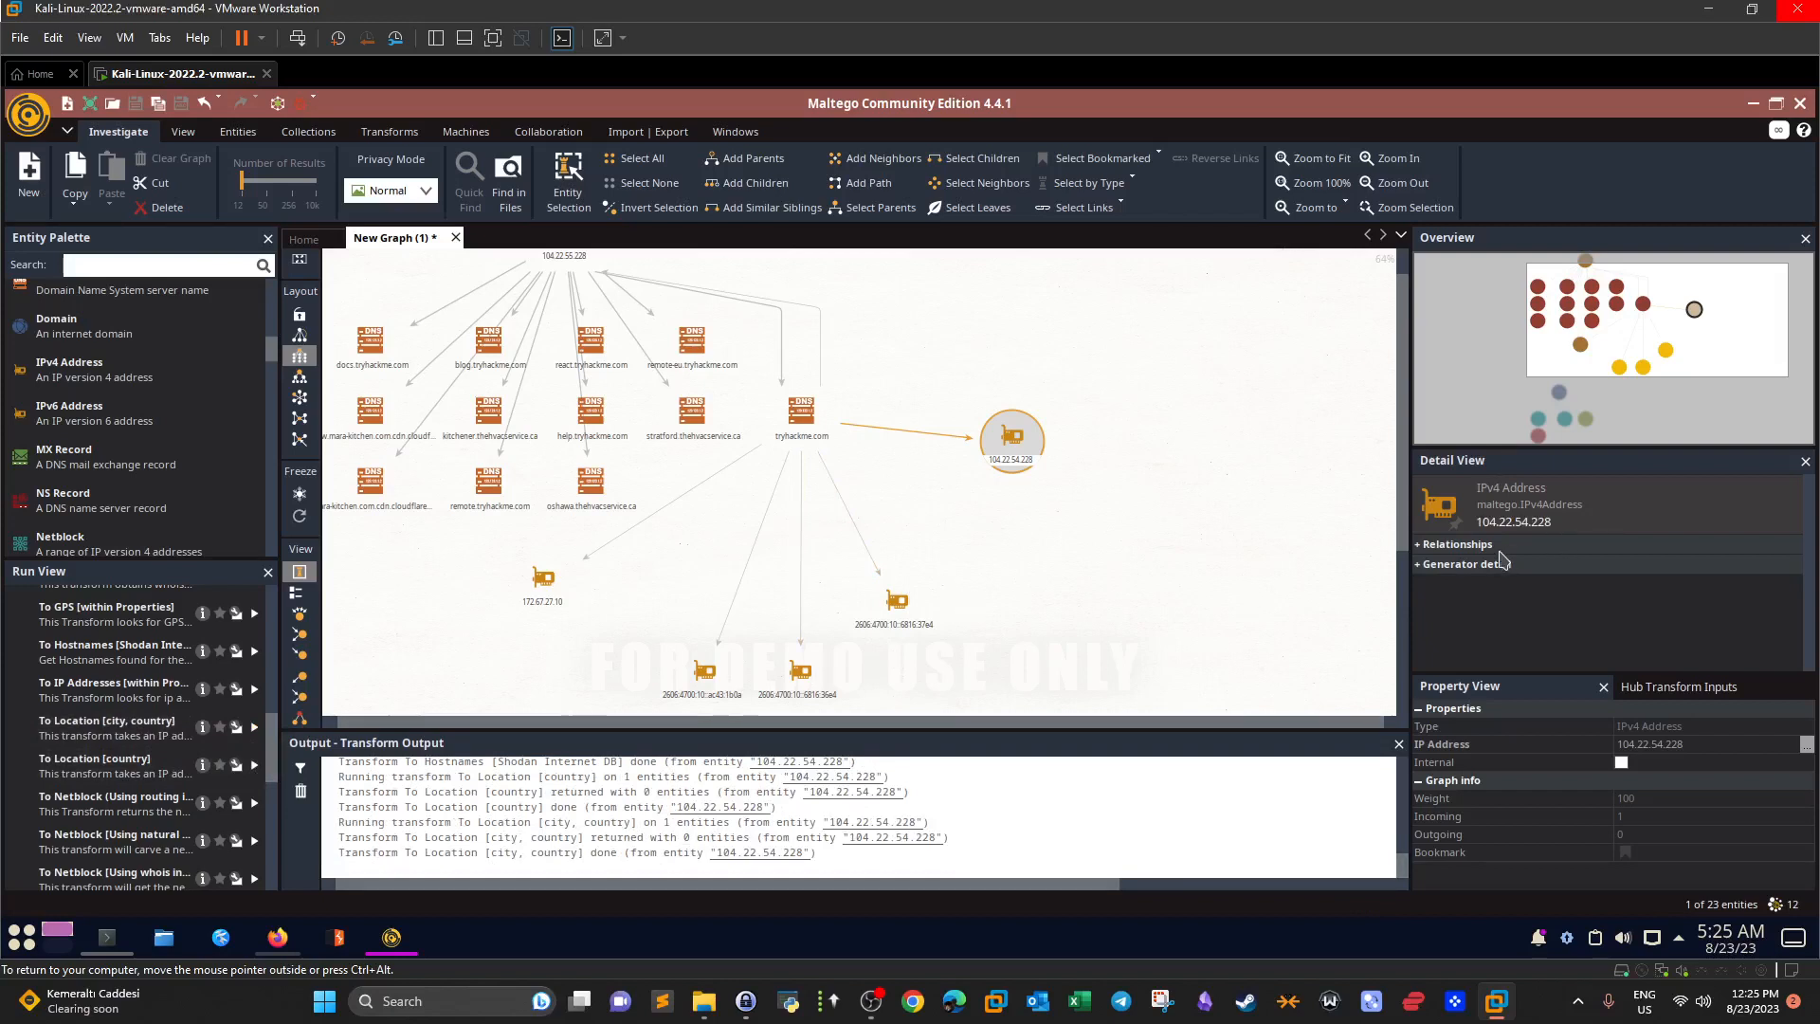
left_click(1422, 566)
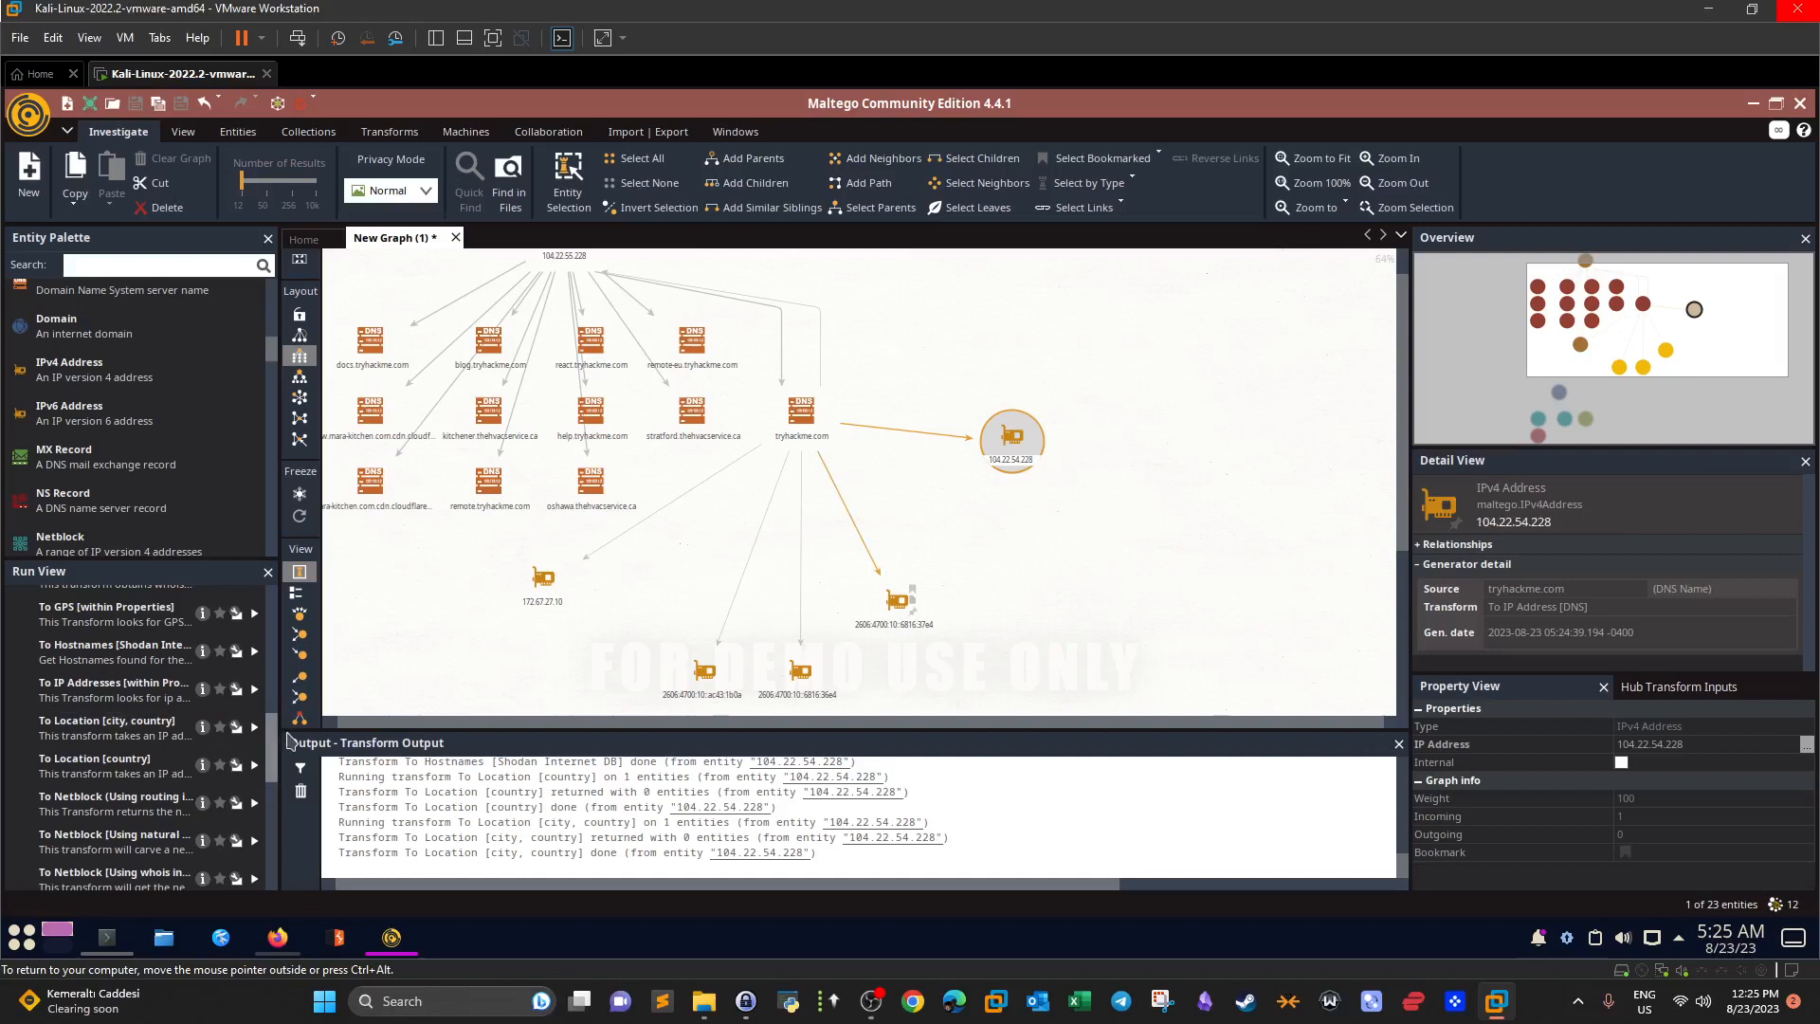
mouse_move(276, 739)
left_mouse_down()
mouse_move(272, 803)
mouse_move(273, 769)
left_mouse_up()
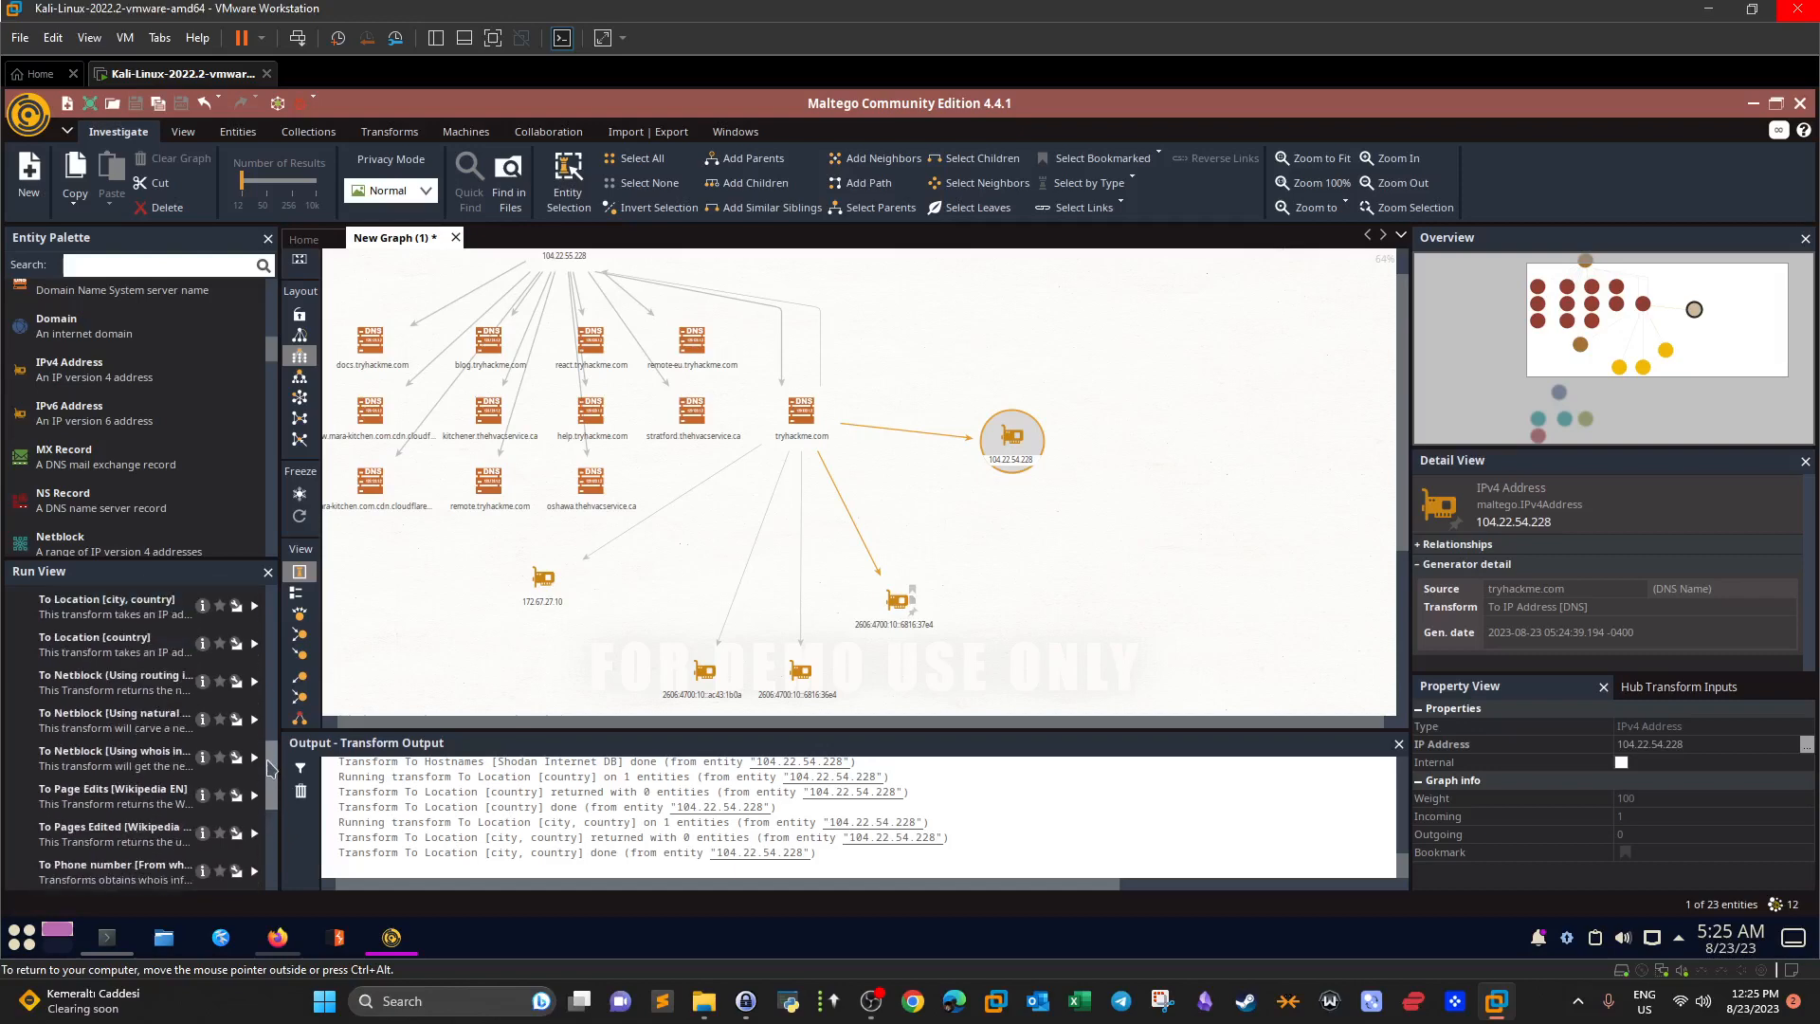
scroll(622, 457, "down", 5)
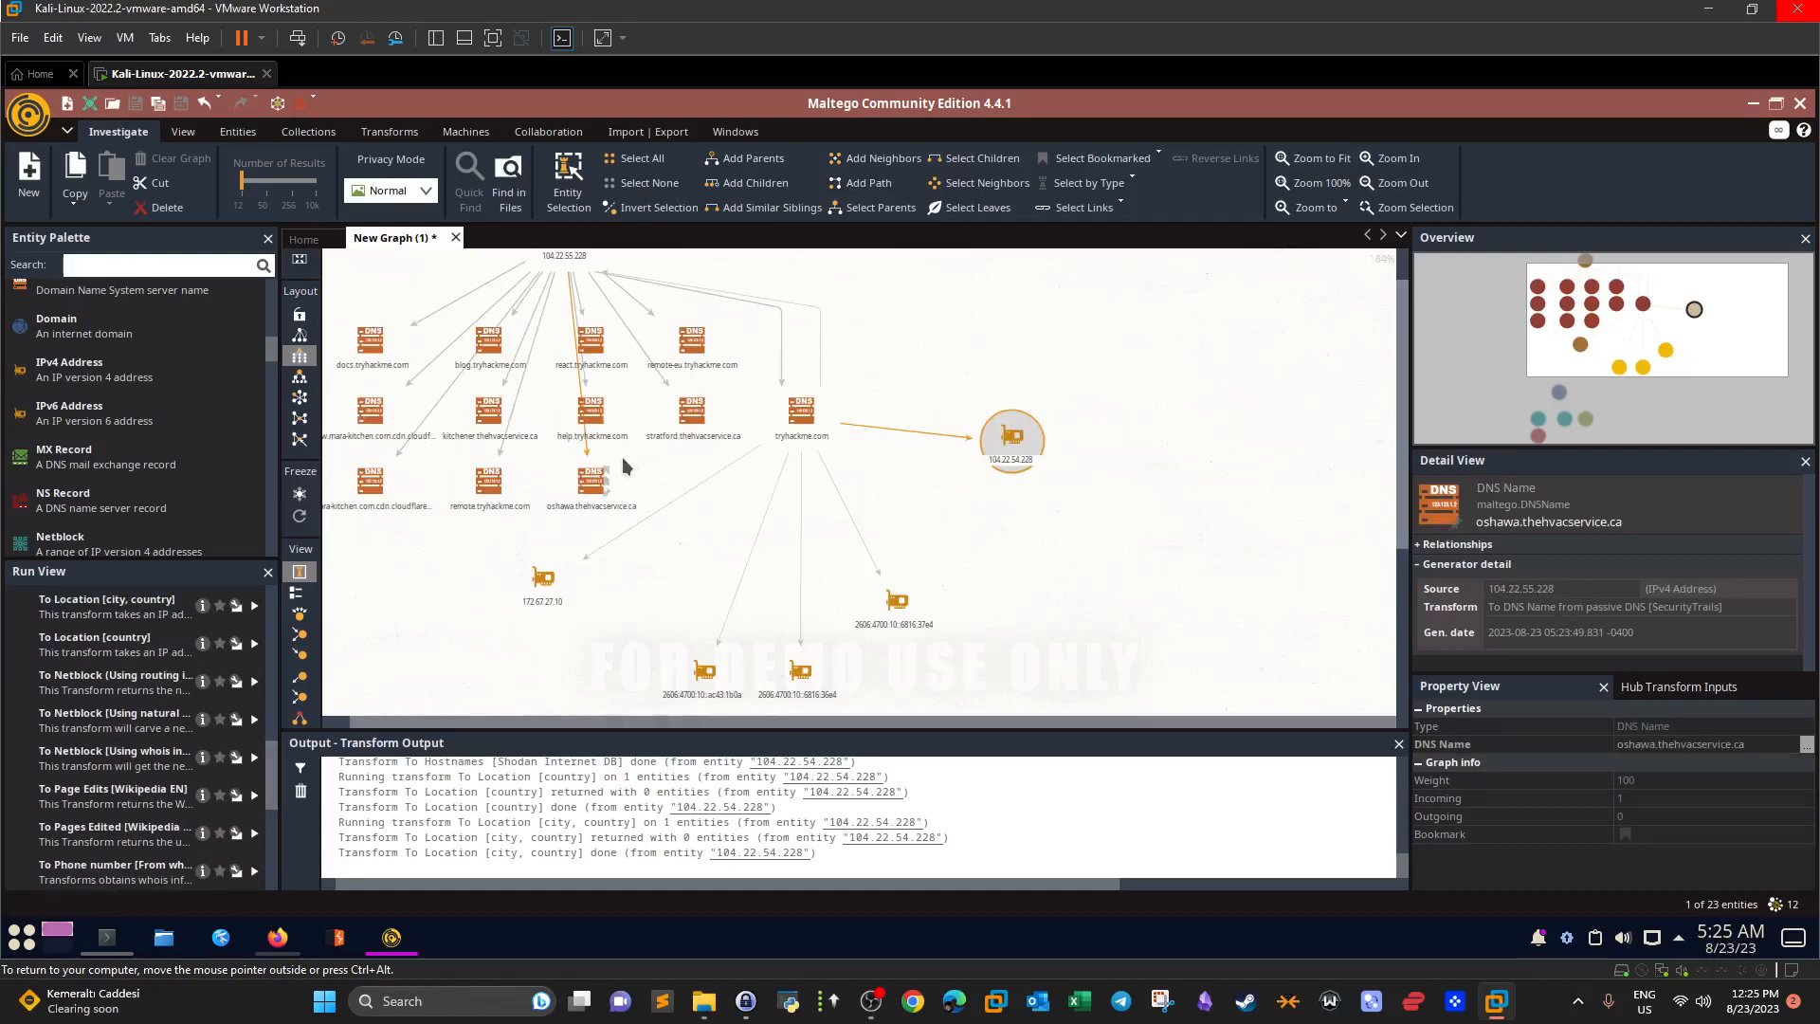
scroll(631, 401, "up", 5)
Move 104.22.55.228 to the upper right and run the country and city location lookups.
left_click(562, 269)
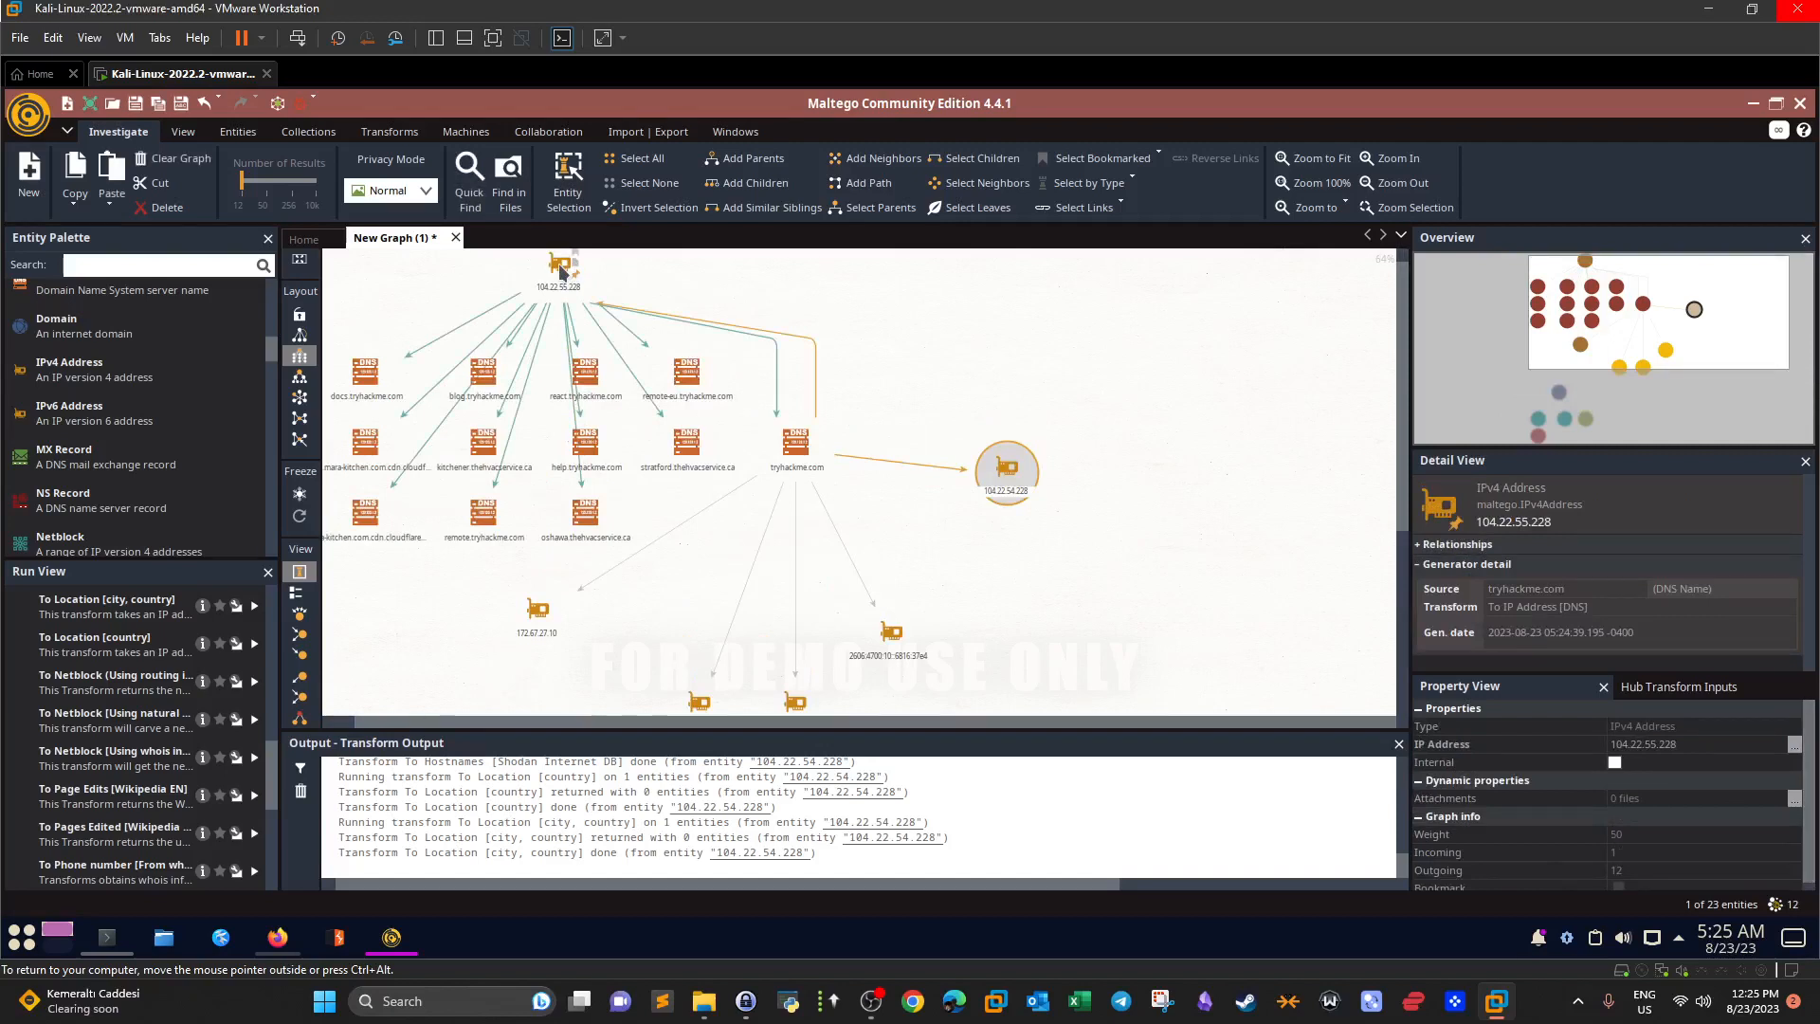
left_click_drag(563, 272, 982, 292)
left_click(1003, 474)
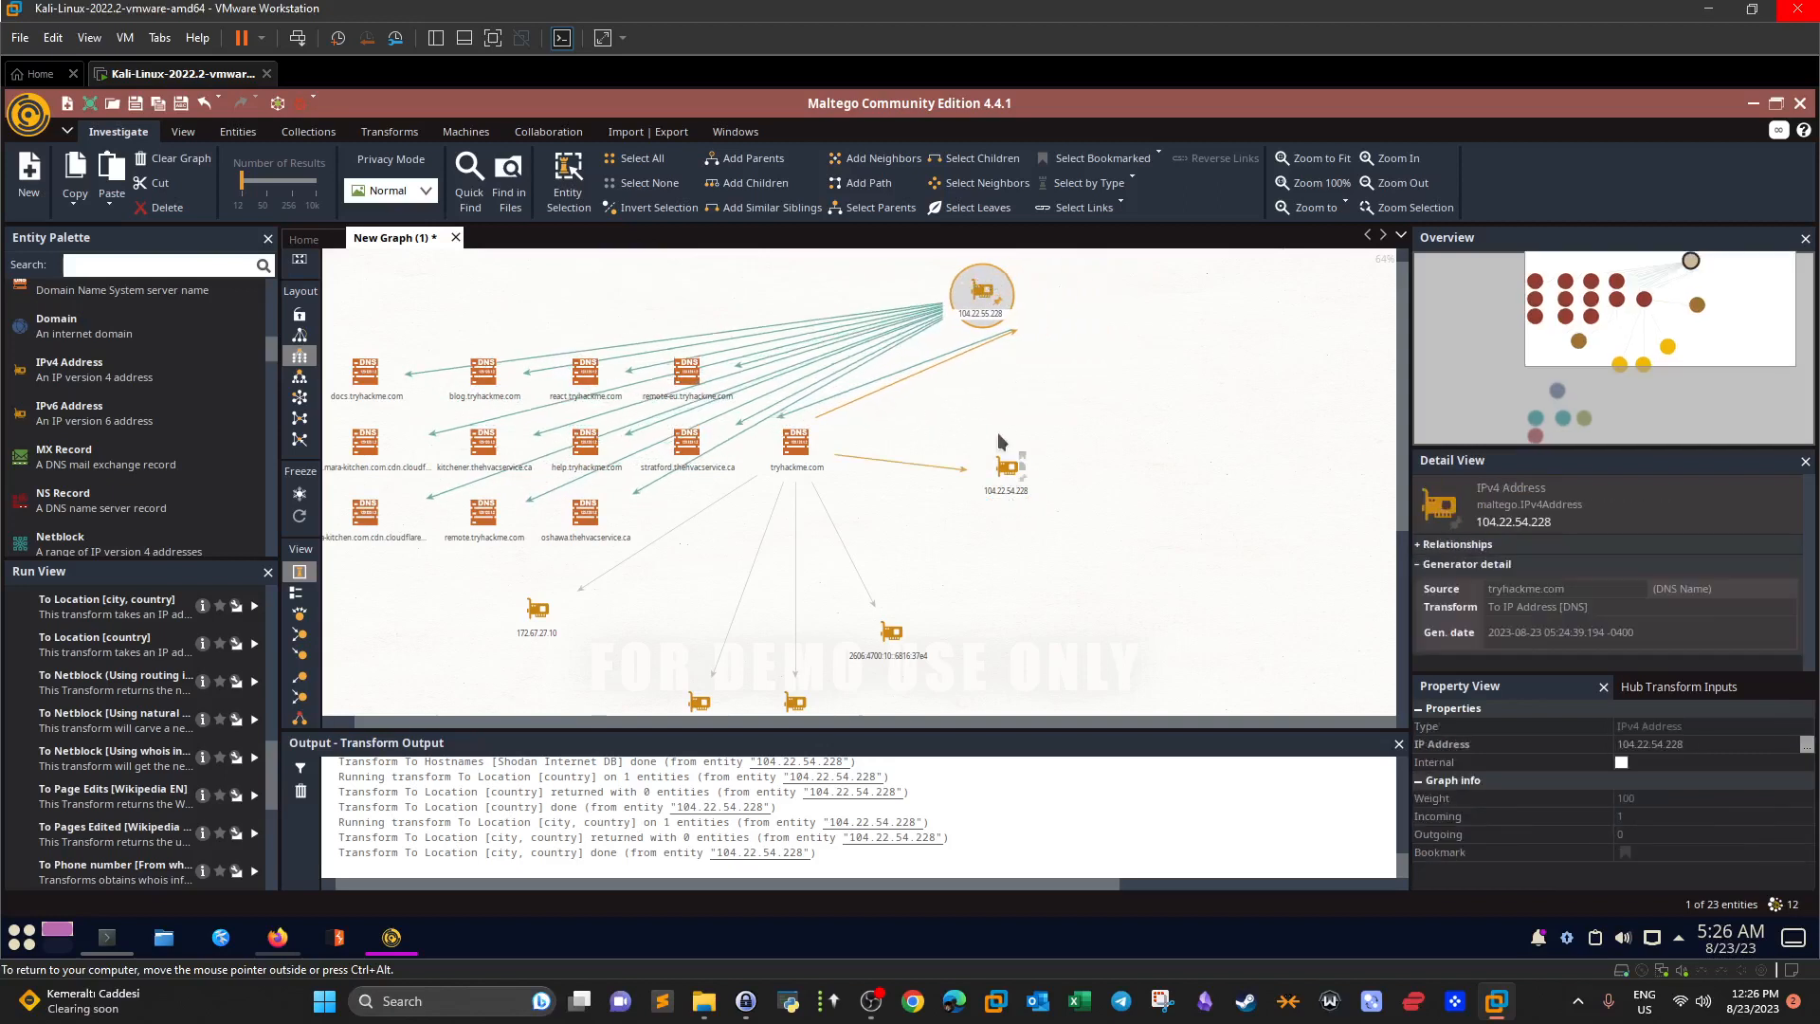
left_click(967, 300)
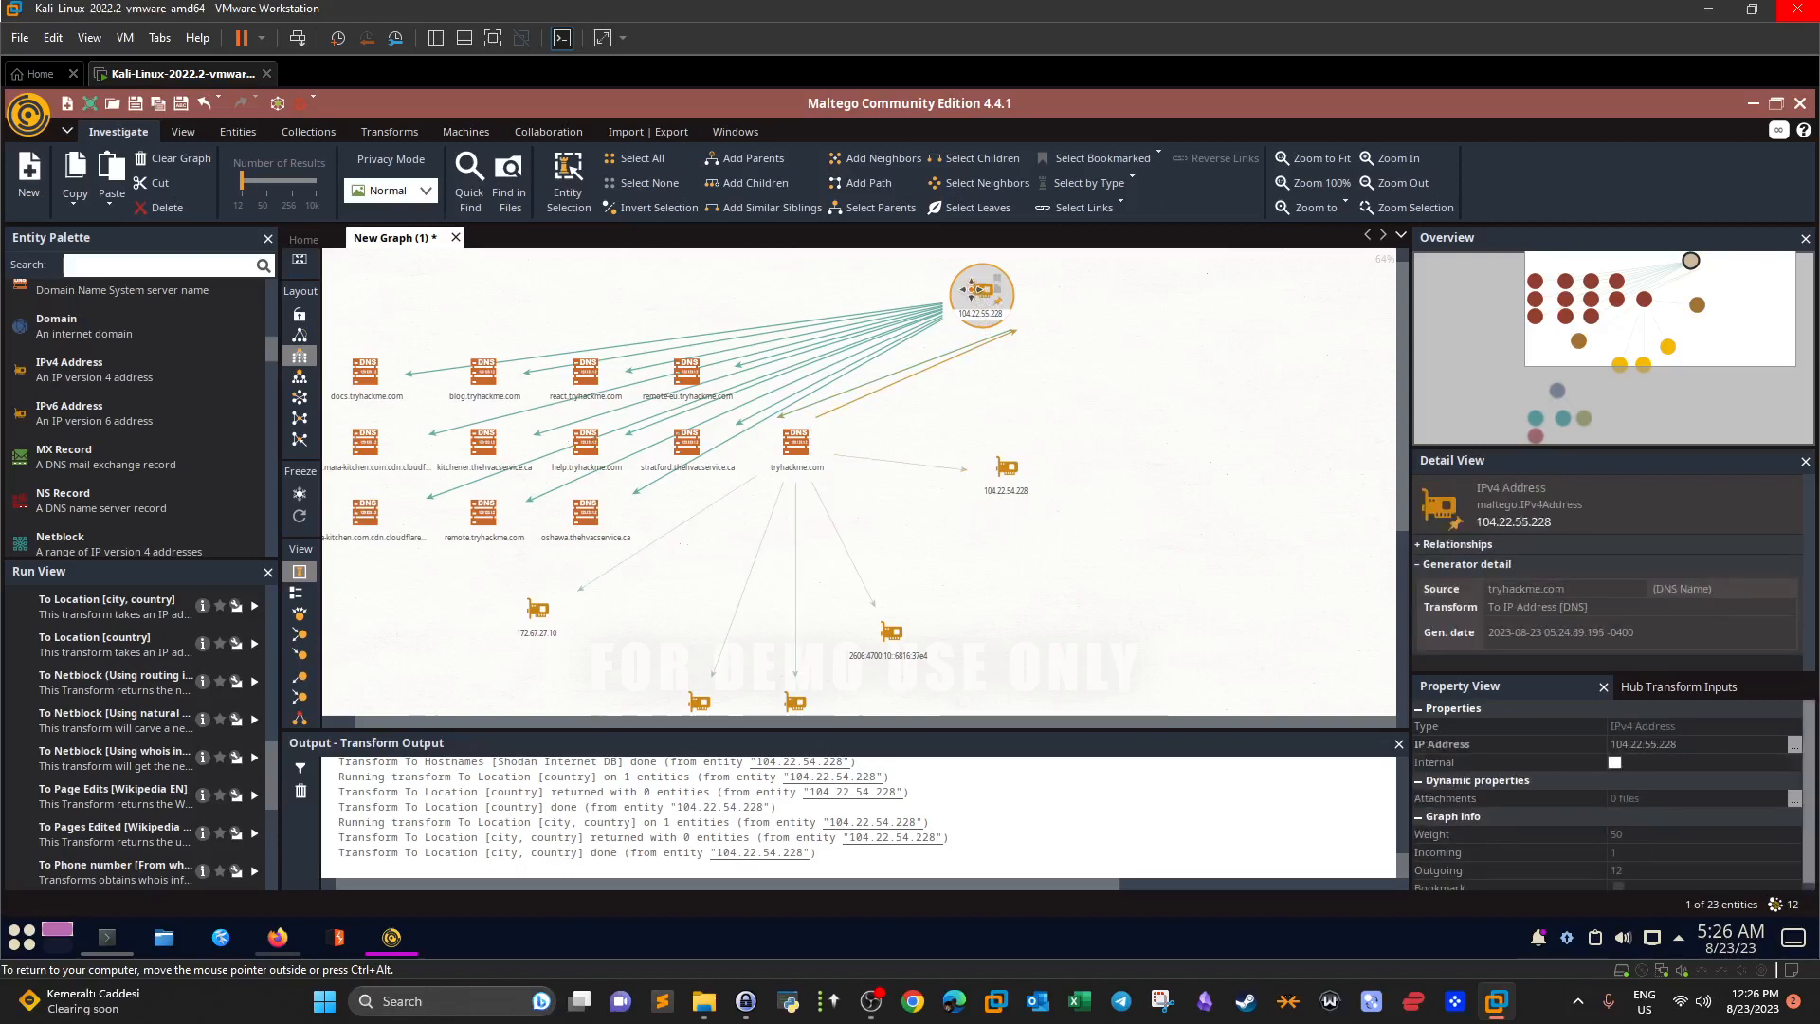
left_click(254, 644)
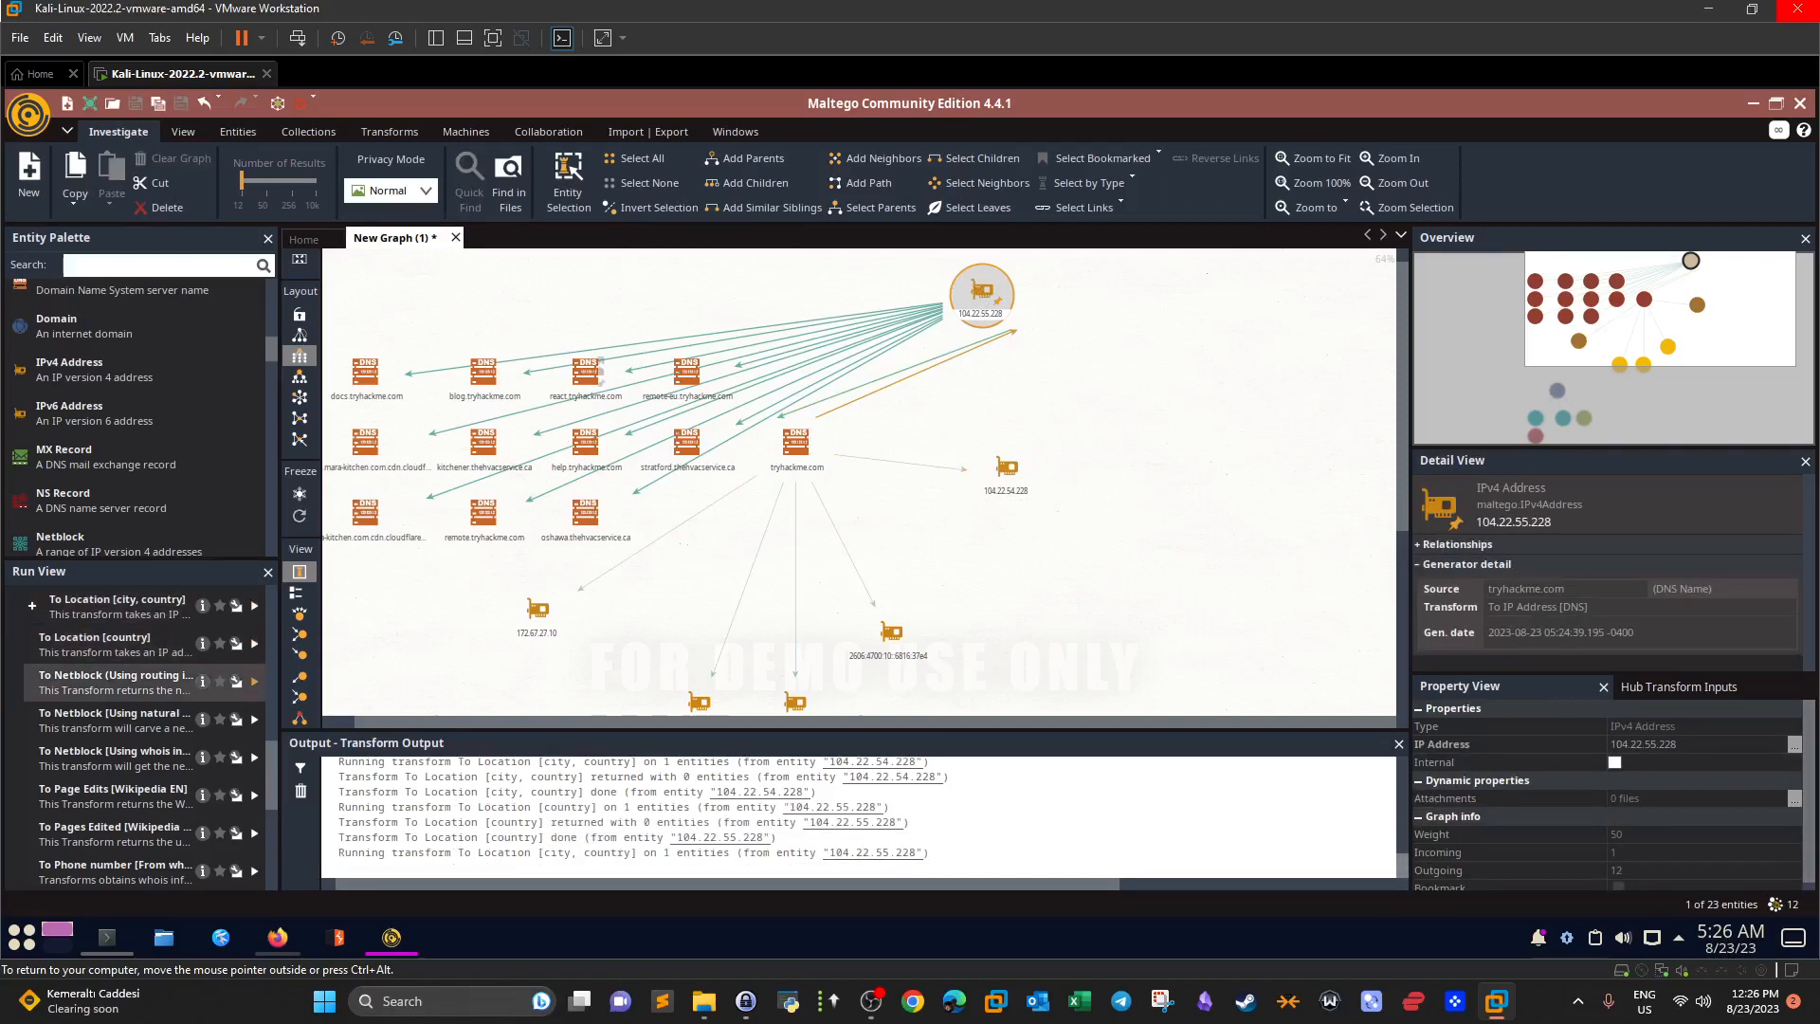
left_click(254, 607)
Run To GPS [within Properties] on 104.22.55.228, which returns nothing.
left_click_drag(451, 725, 386, 726)
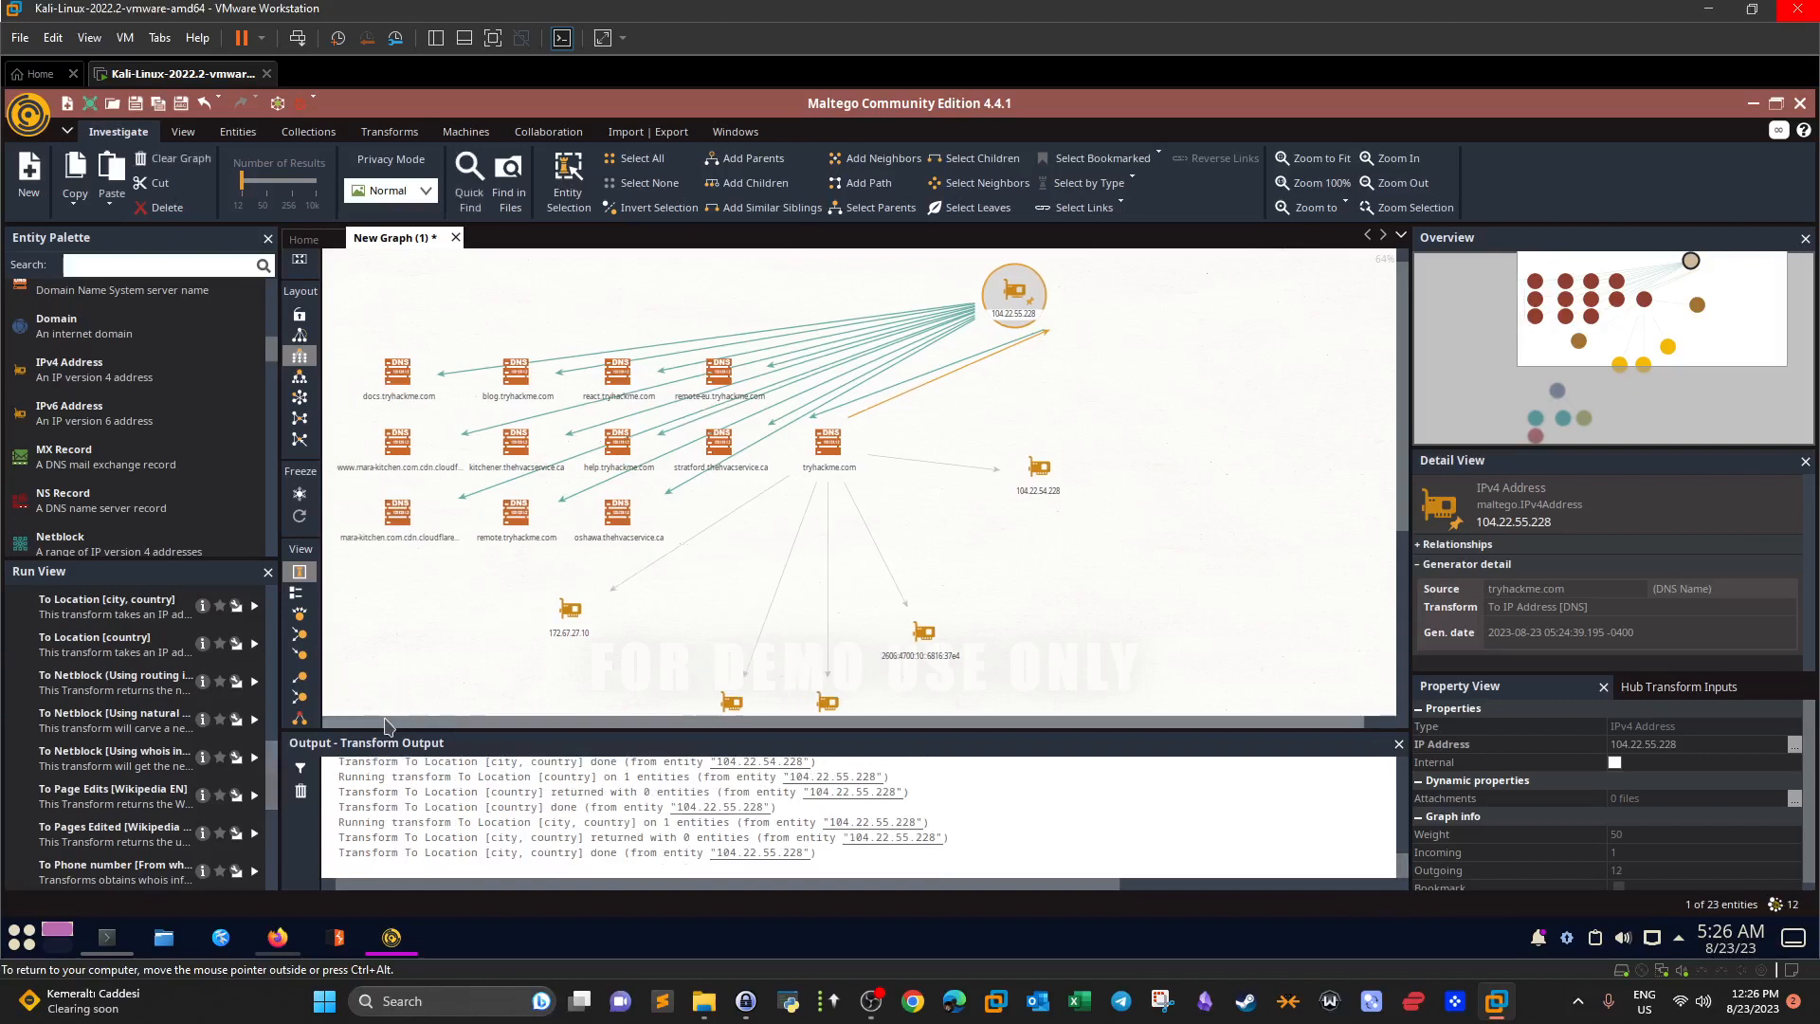
scroll(275, 839, "down", 3)
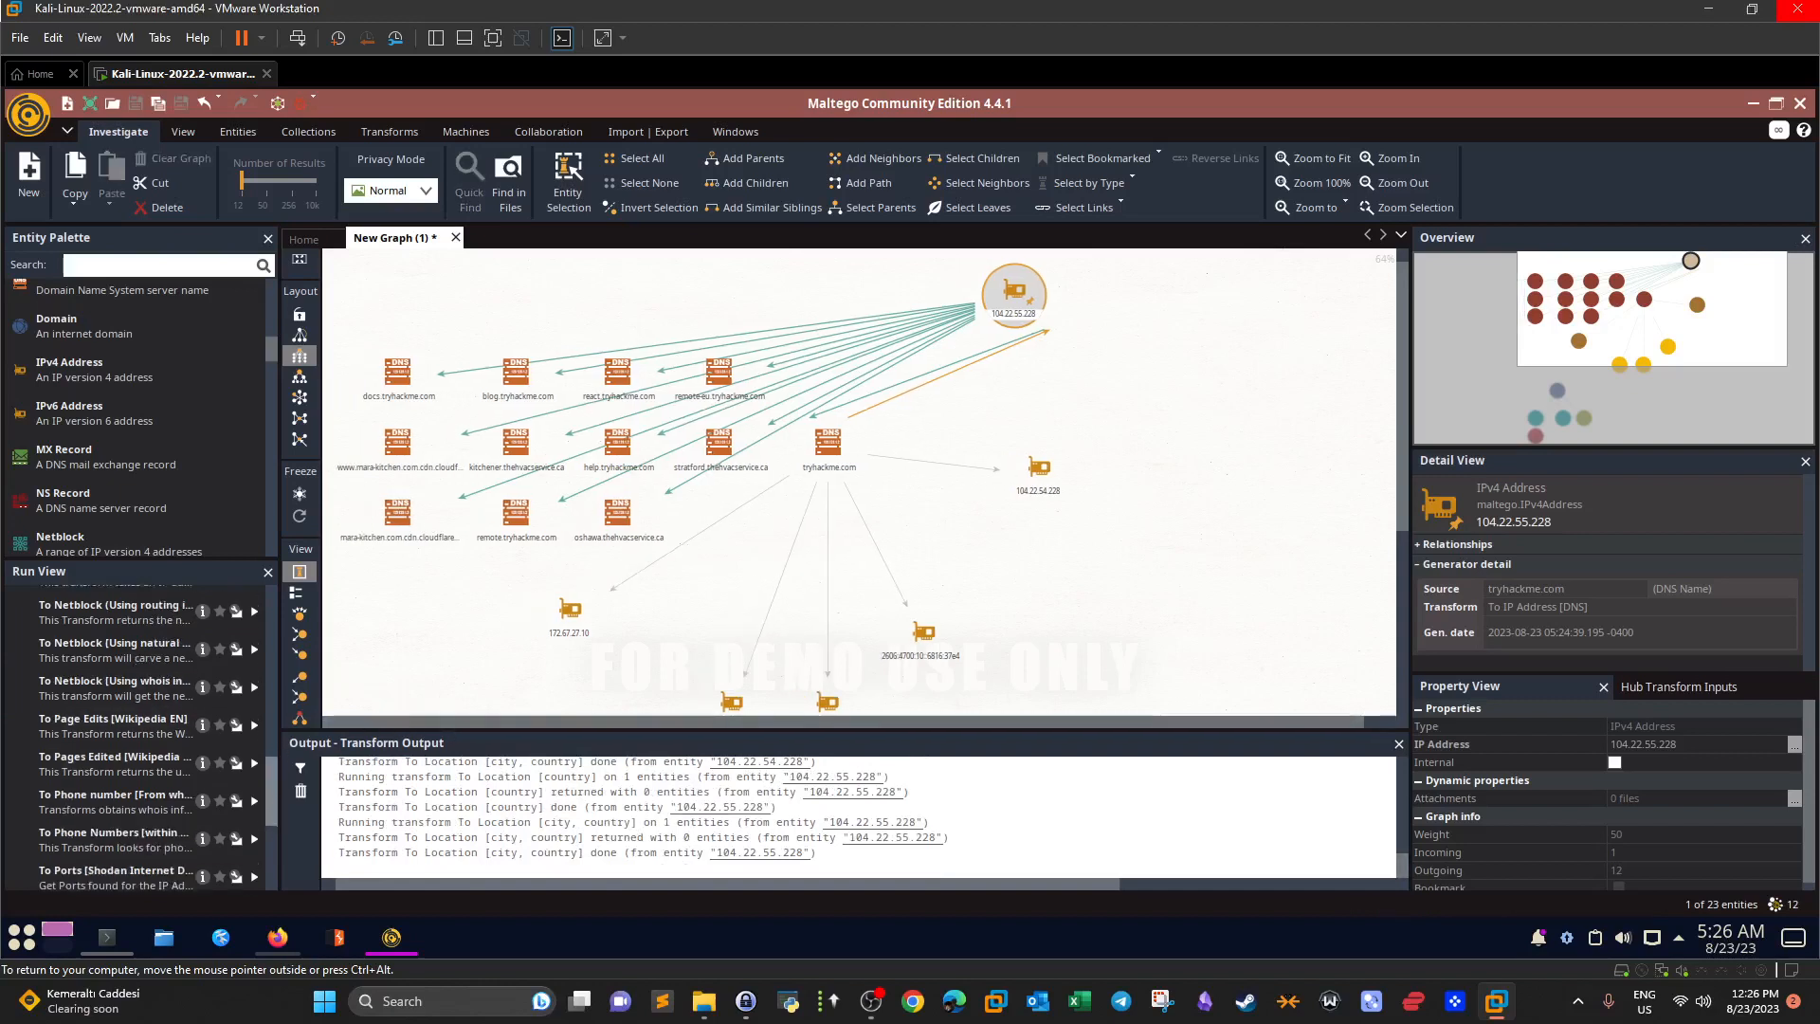
scroll(275, 840, "down", 2)
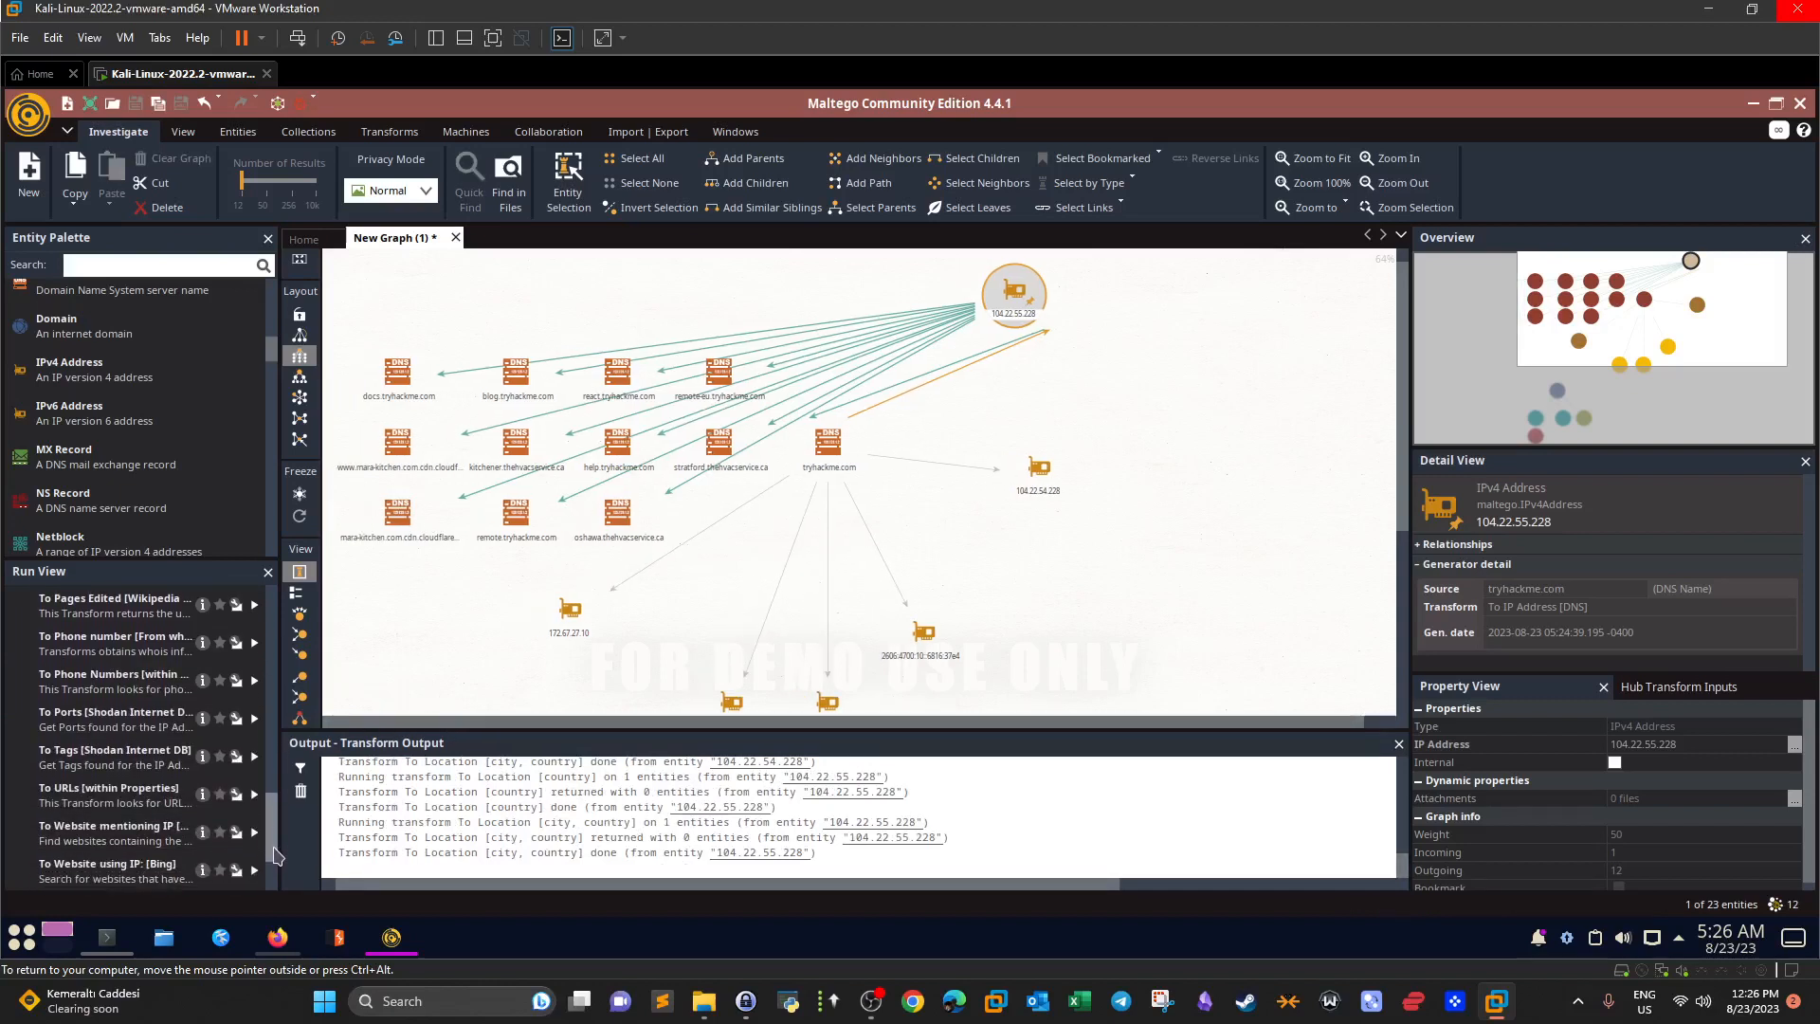
scroll(275, 853, "up", 8)
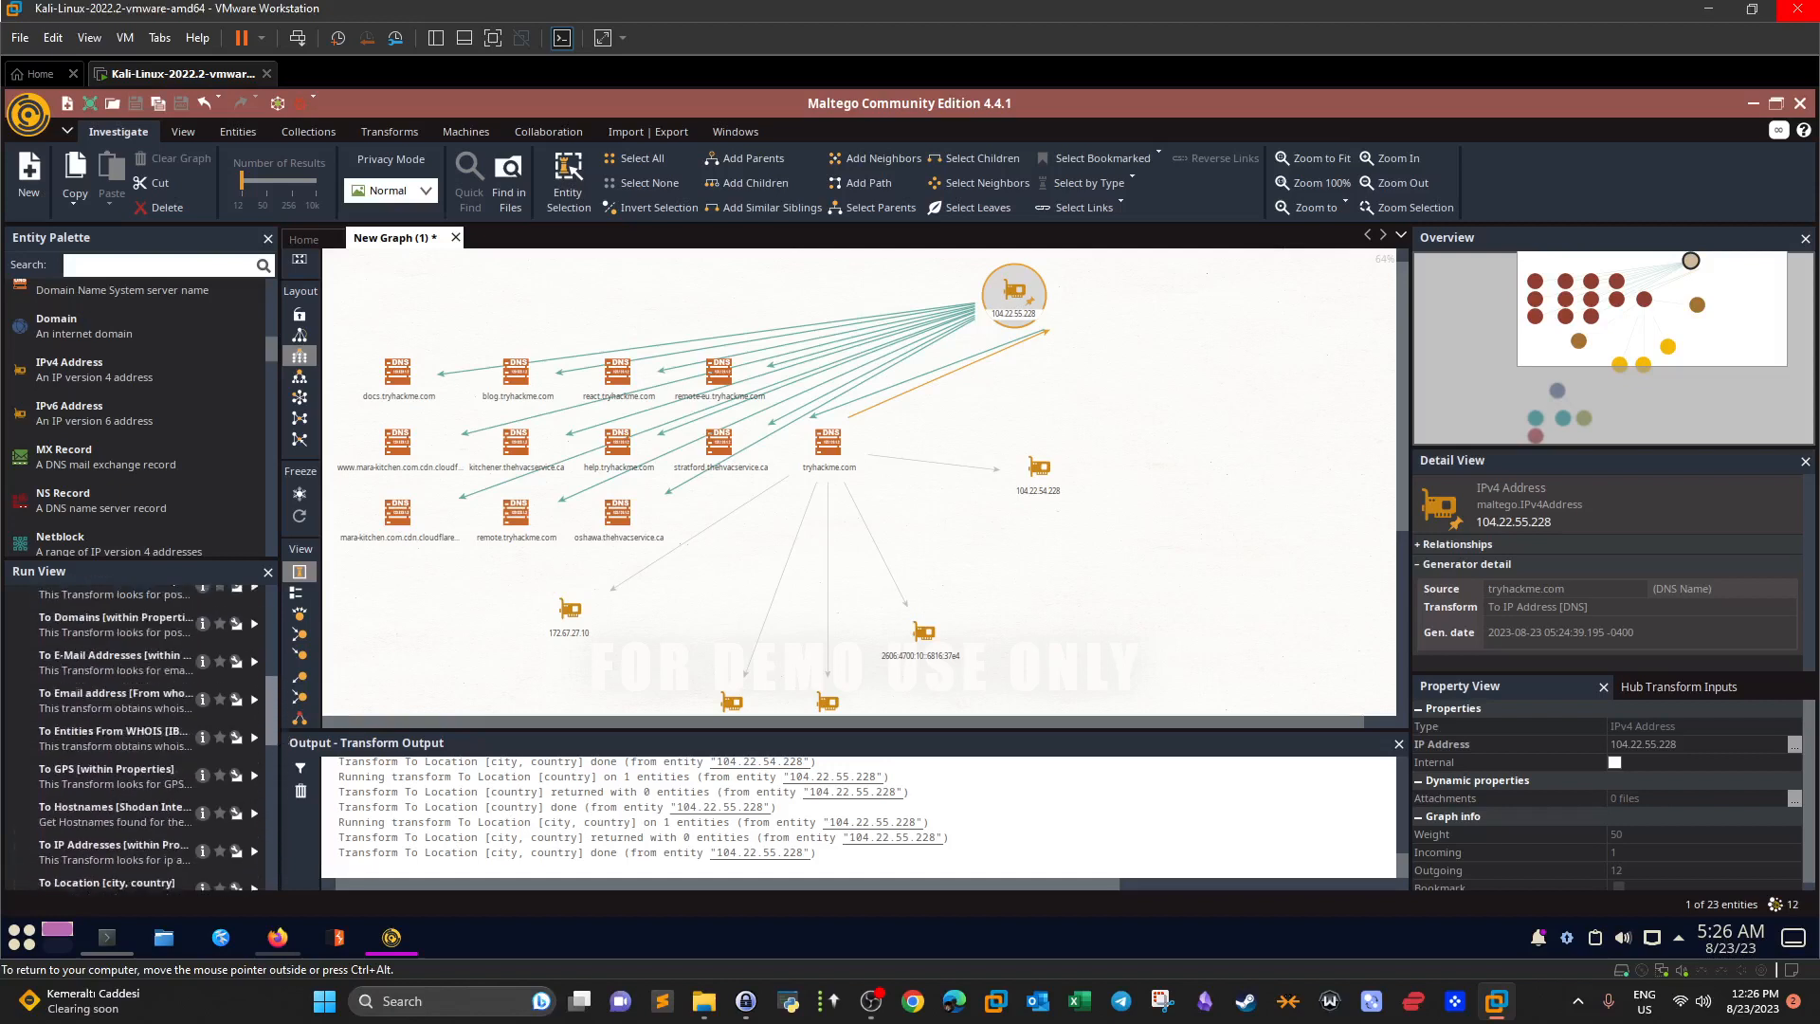
scroll(261, 749, "down", 1)
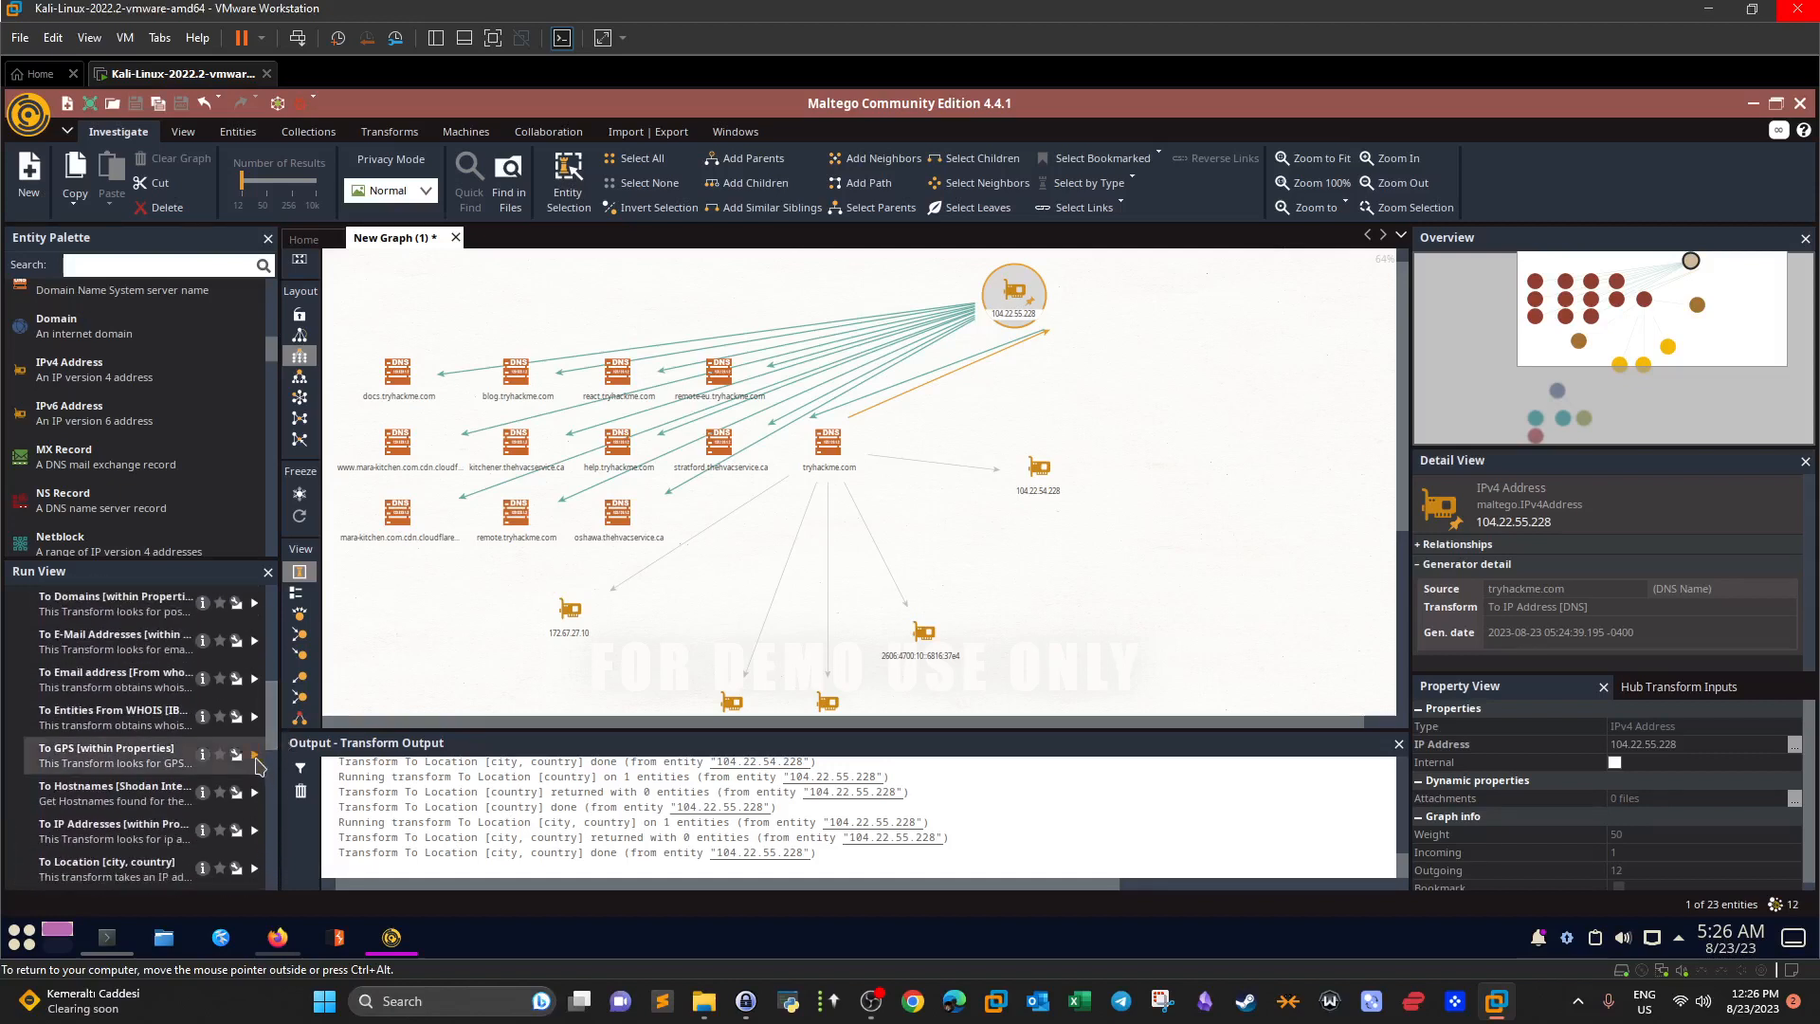
left_click(255, 756)
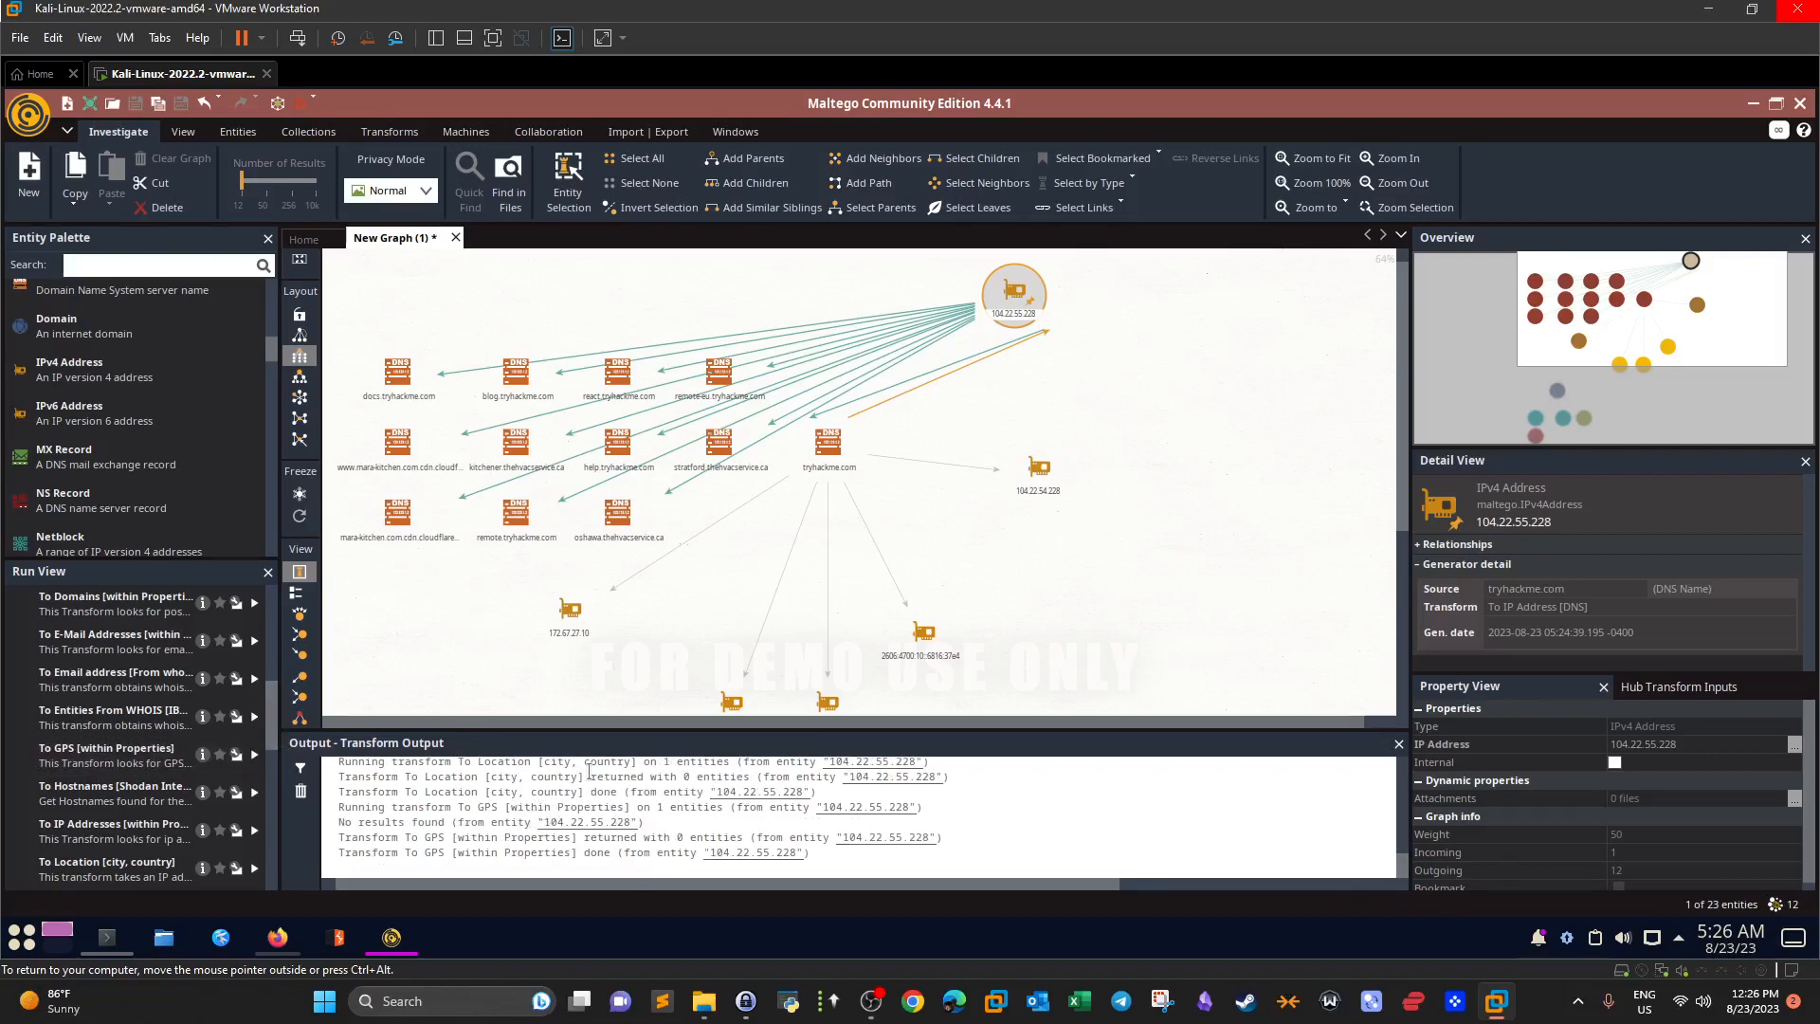
left_click(820, 455)
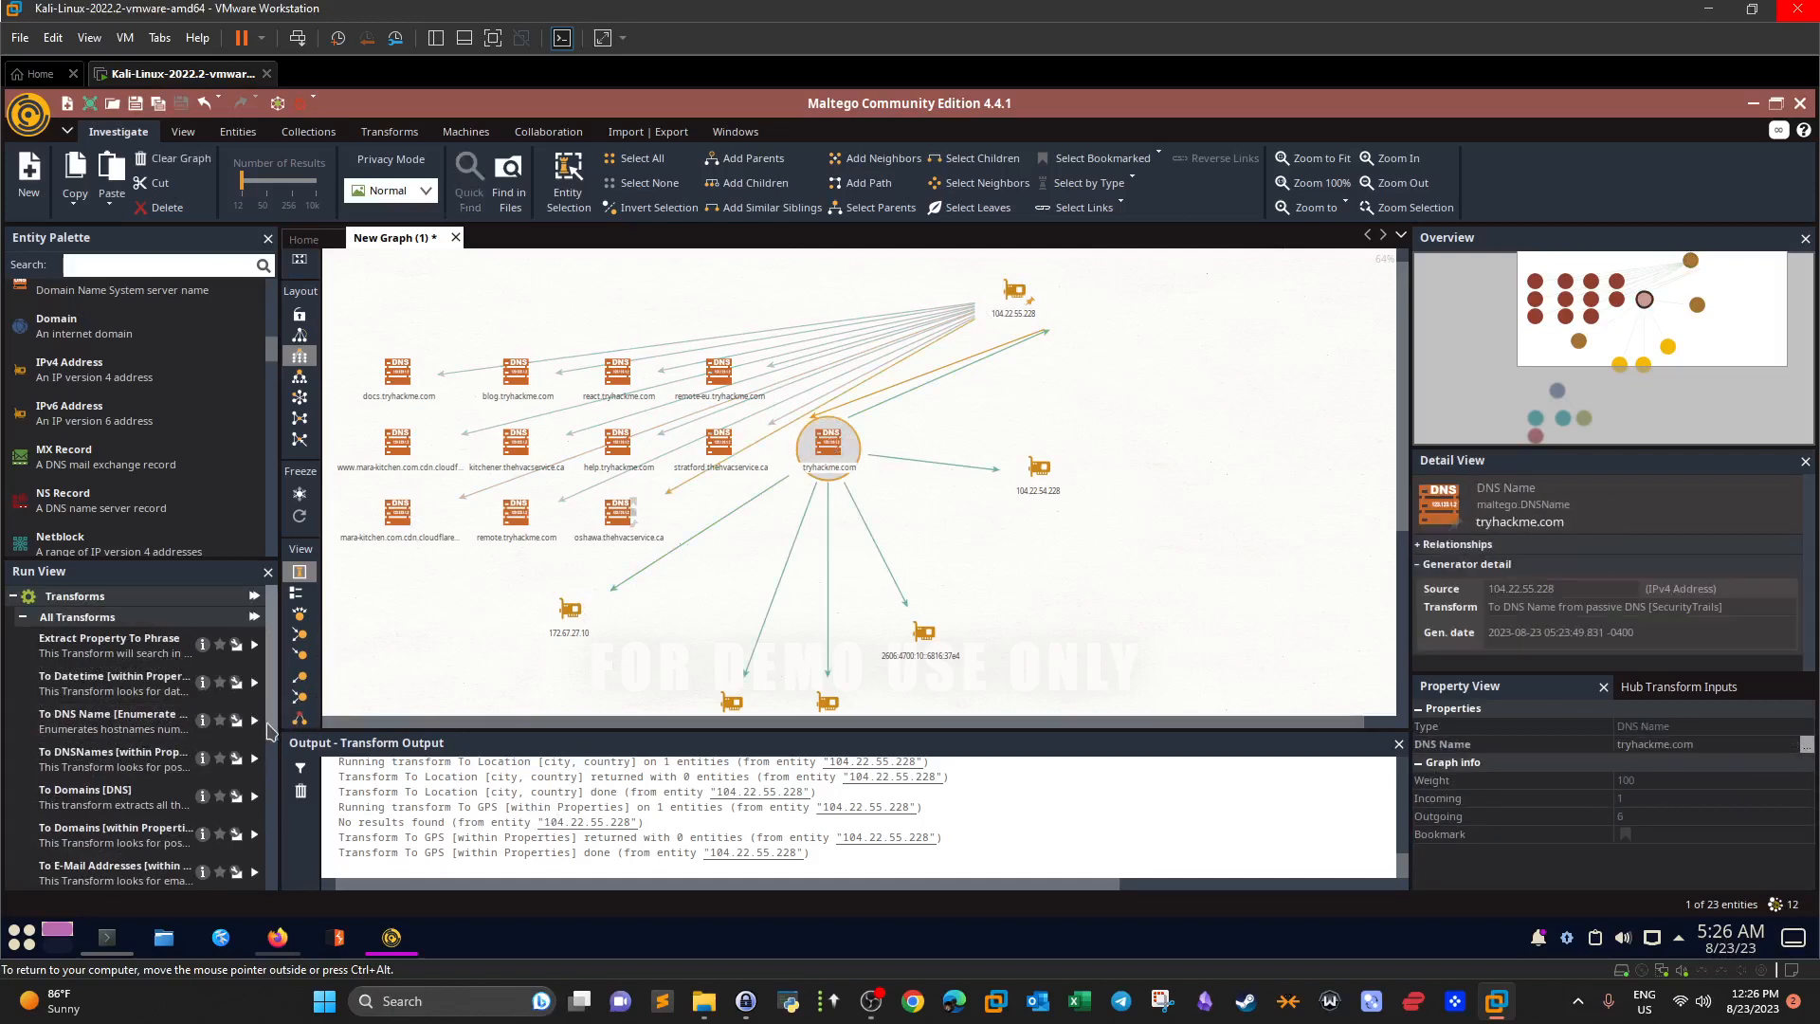
Run To E-Mail Addresses and To URLs [within Properties] on tryhackme.com, each returning 0 entities.
scroll(256, 739, "down", 3)
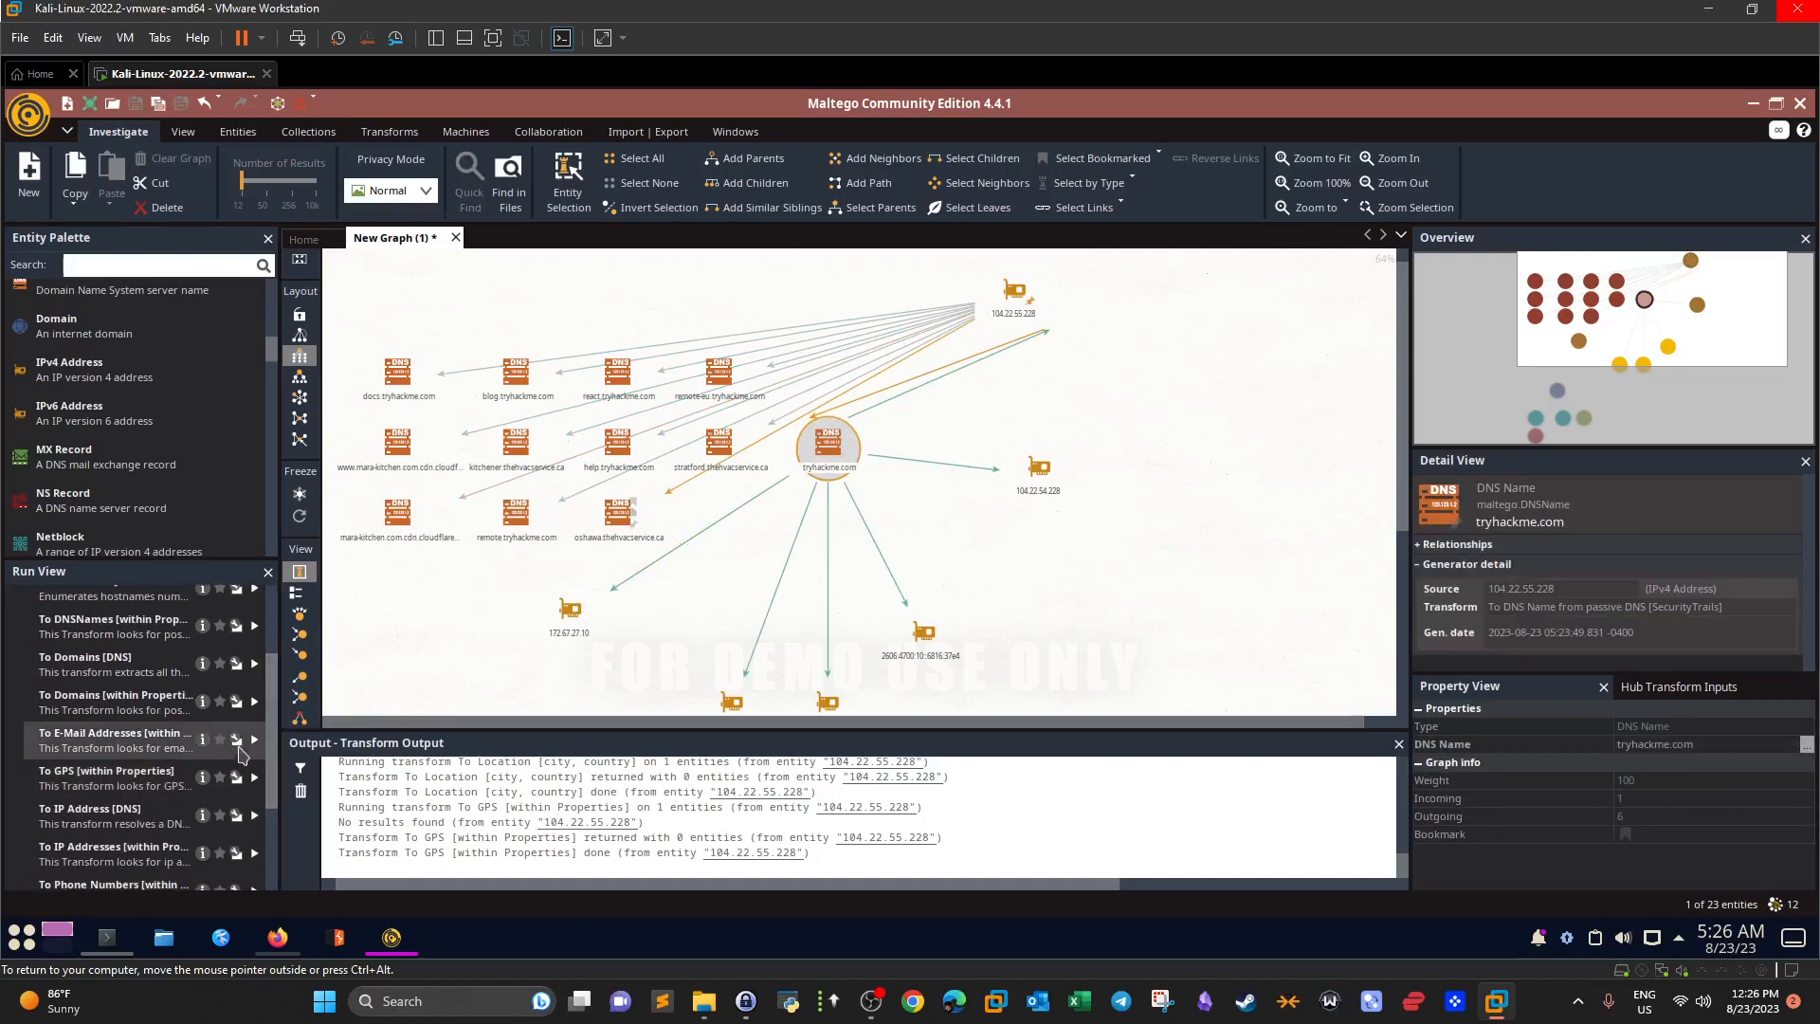
left_click(254, 739)
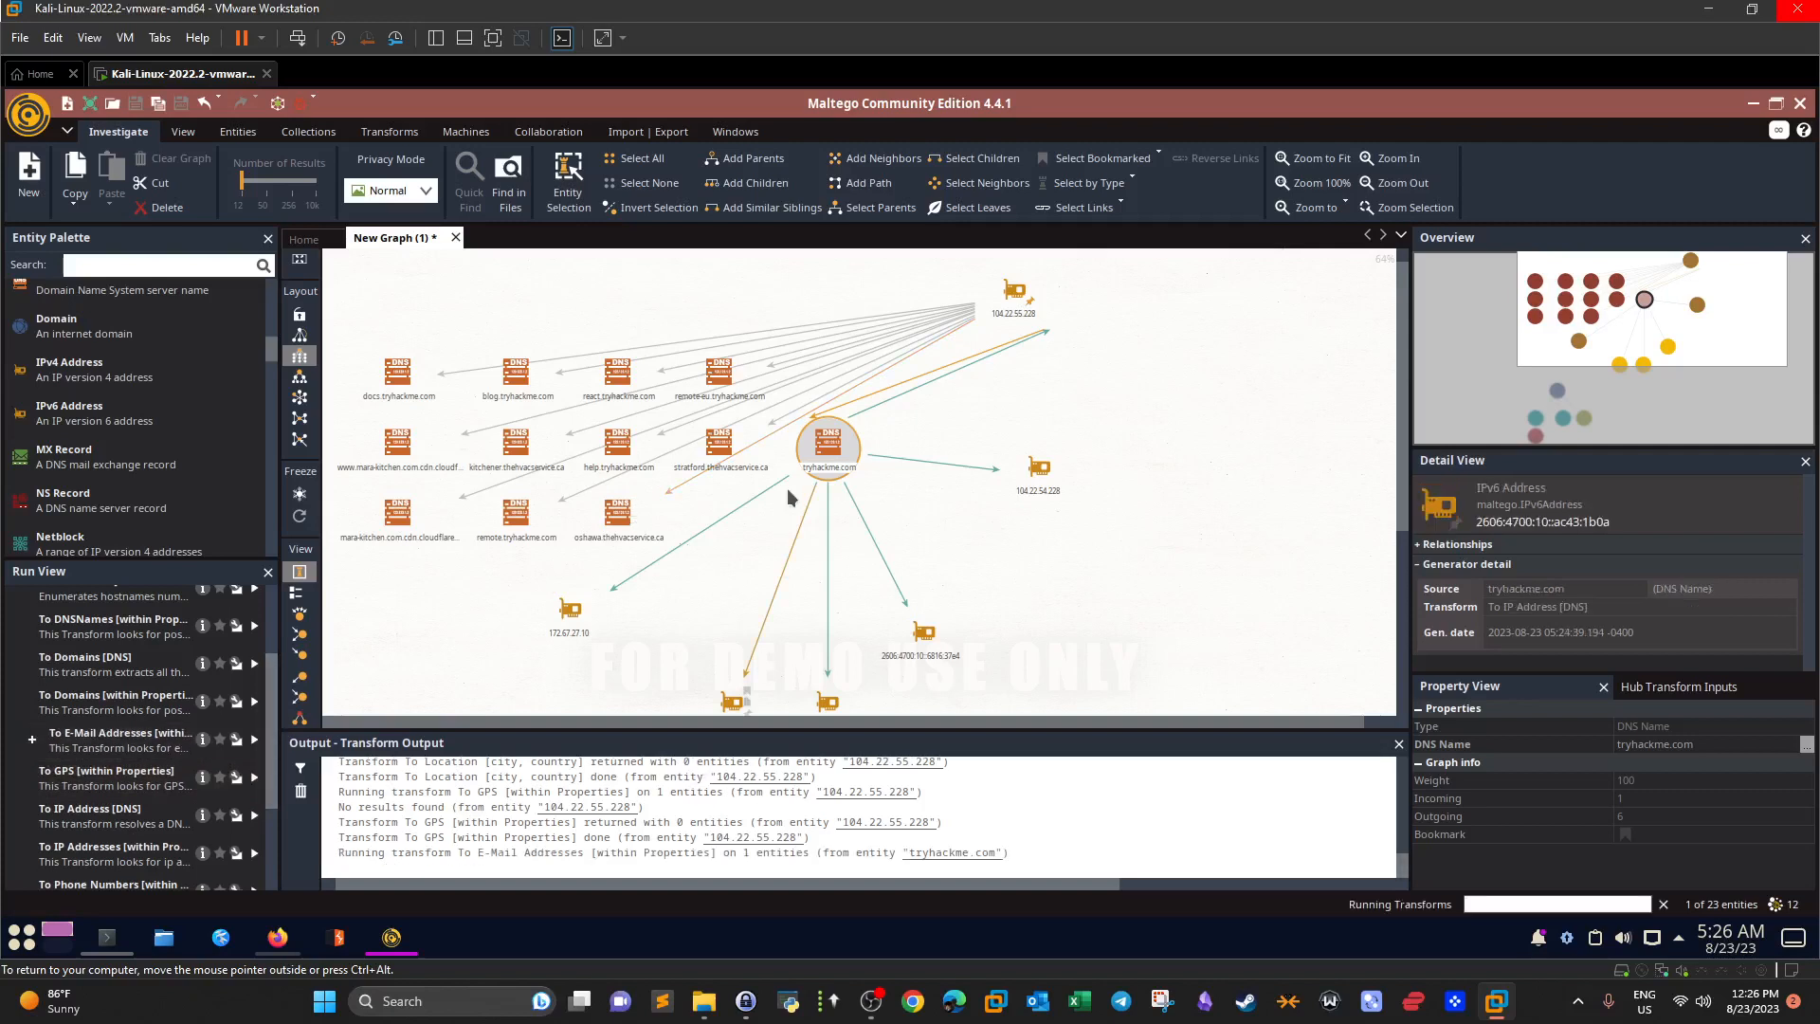
left_click_drag(820, 459, 1266, 541)
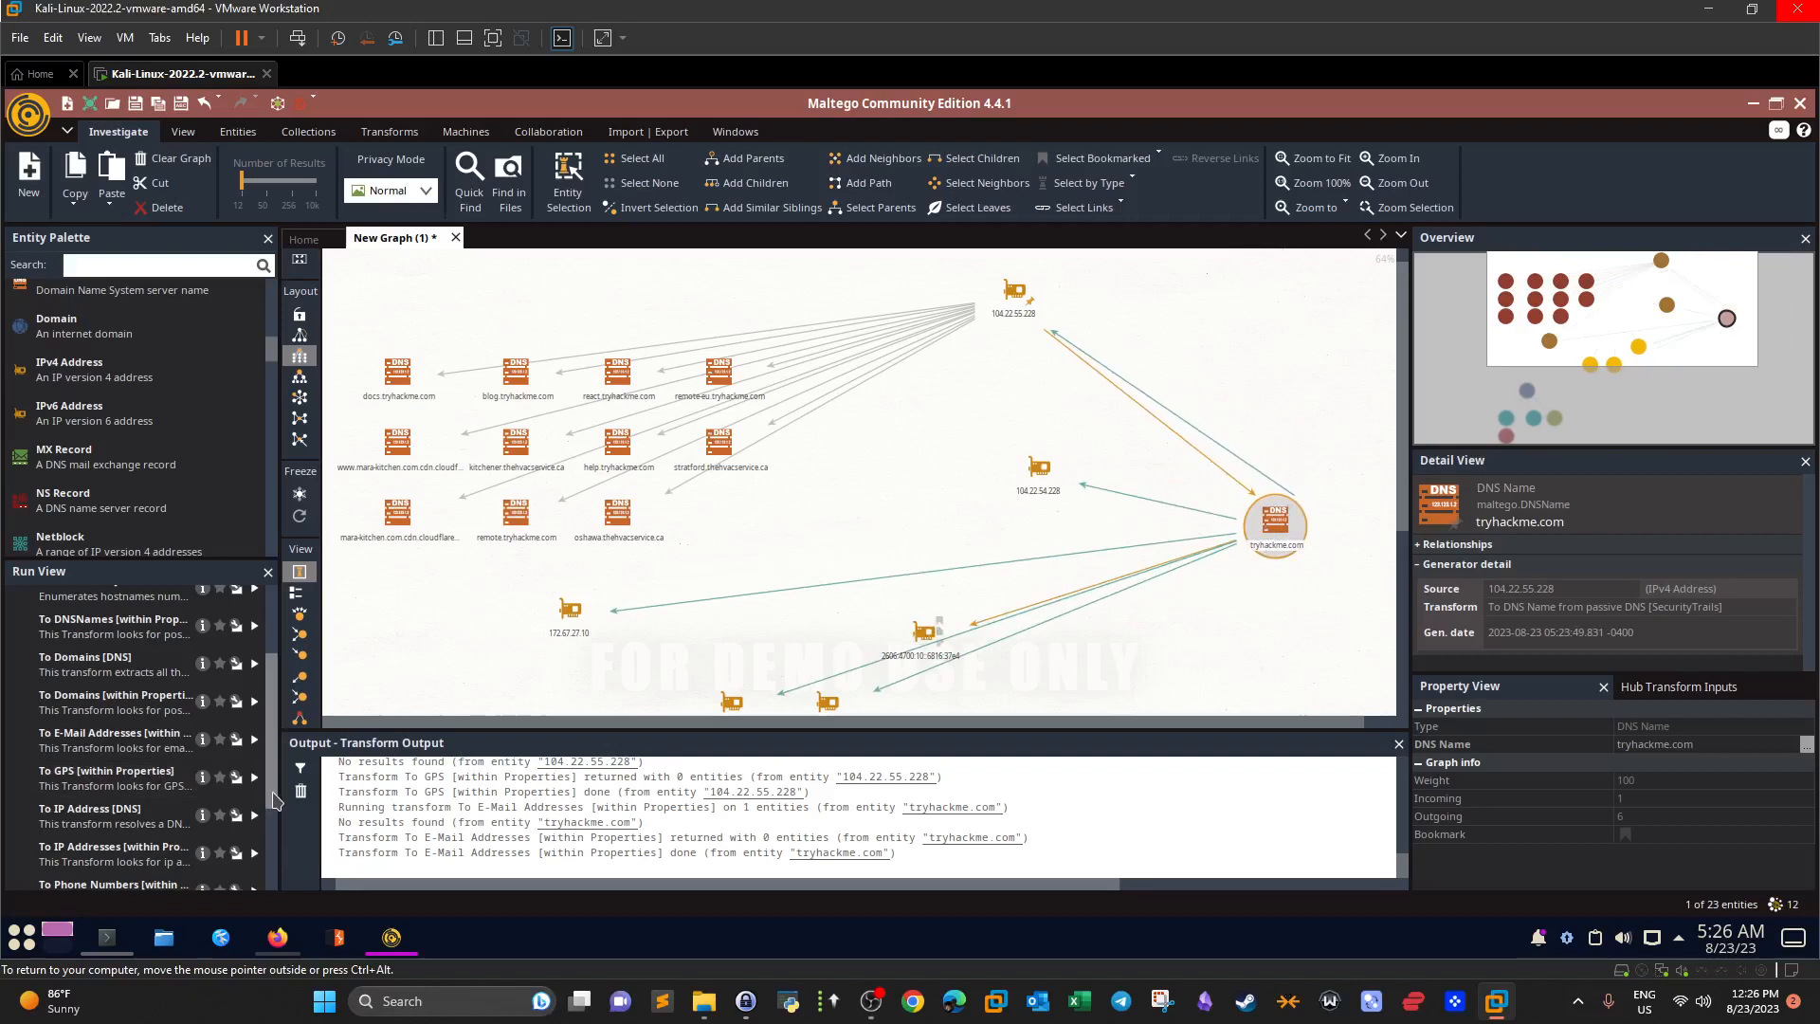
scroll(273, 822, "down", 3)
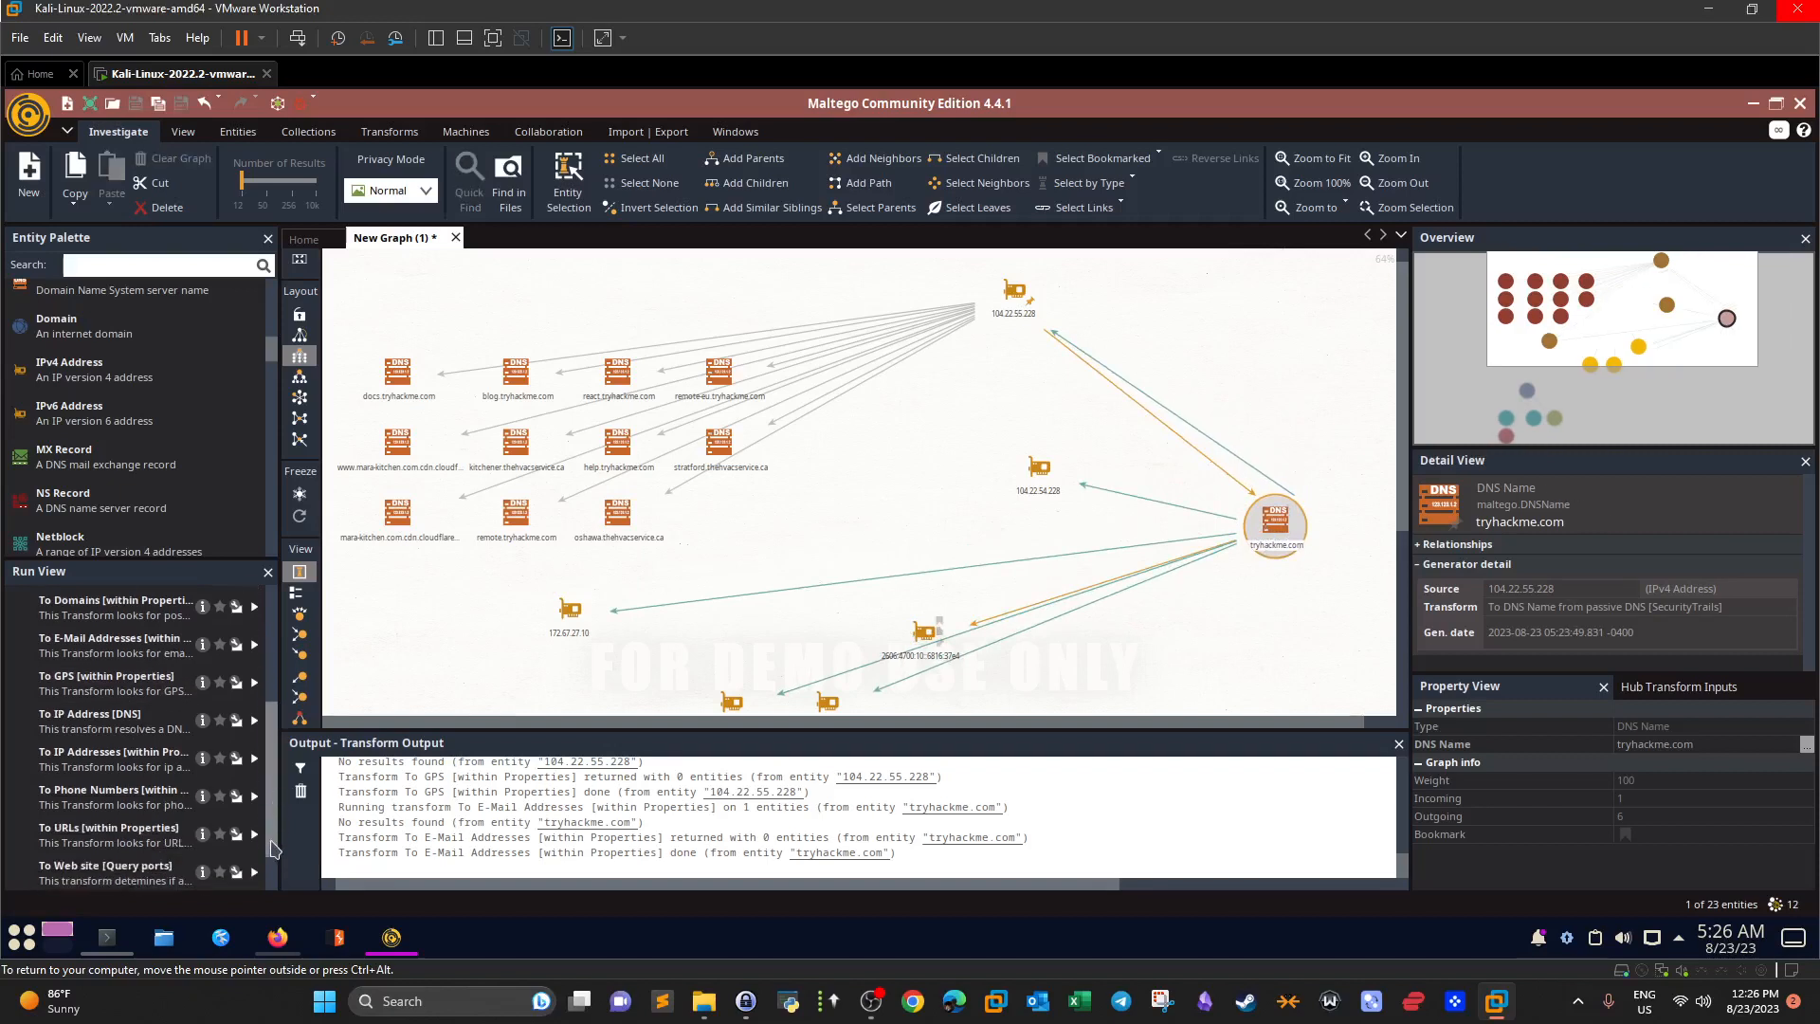
scroll(273, 847, "down", 1)
left_click(254, 811)
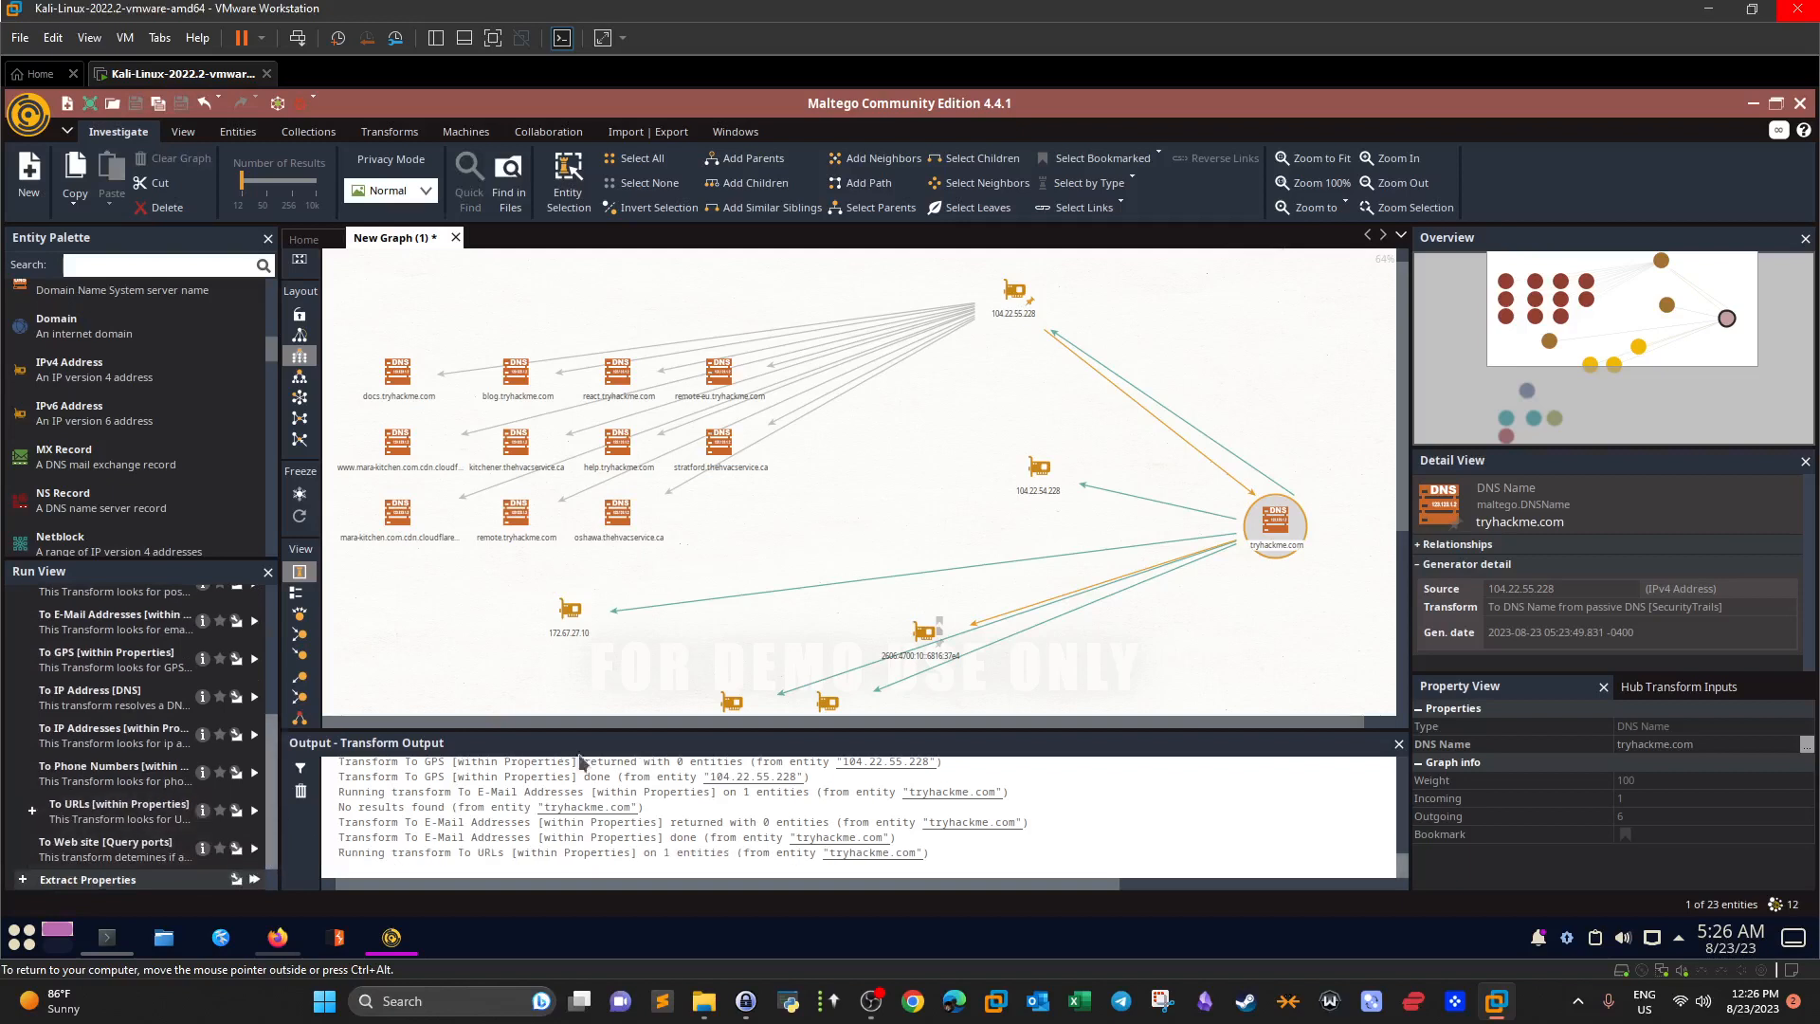
left_click_drag(1270, 536, 834, 512)
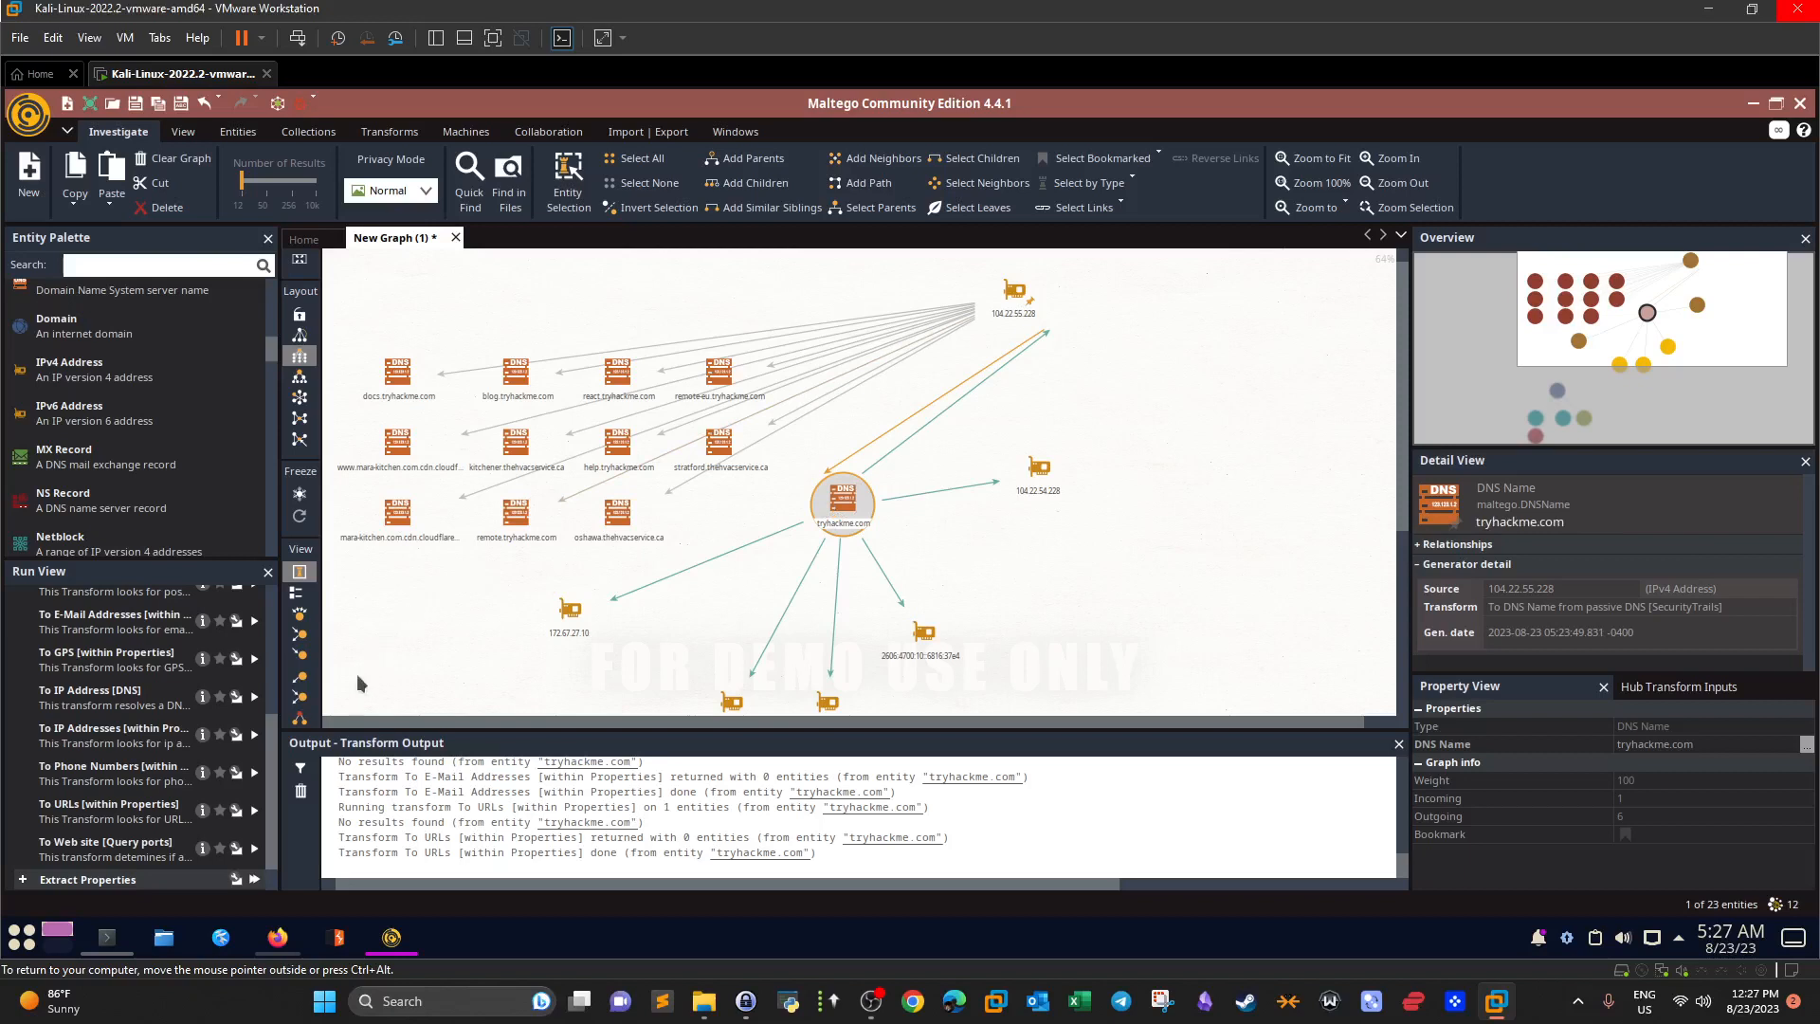
scroll(276, 727, "up", 2)
scroll(277, 727, "up", 5)
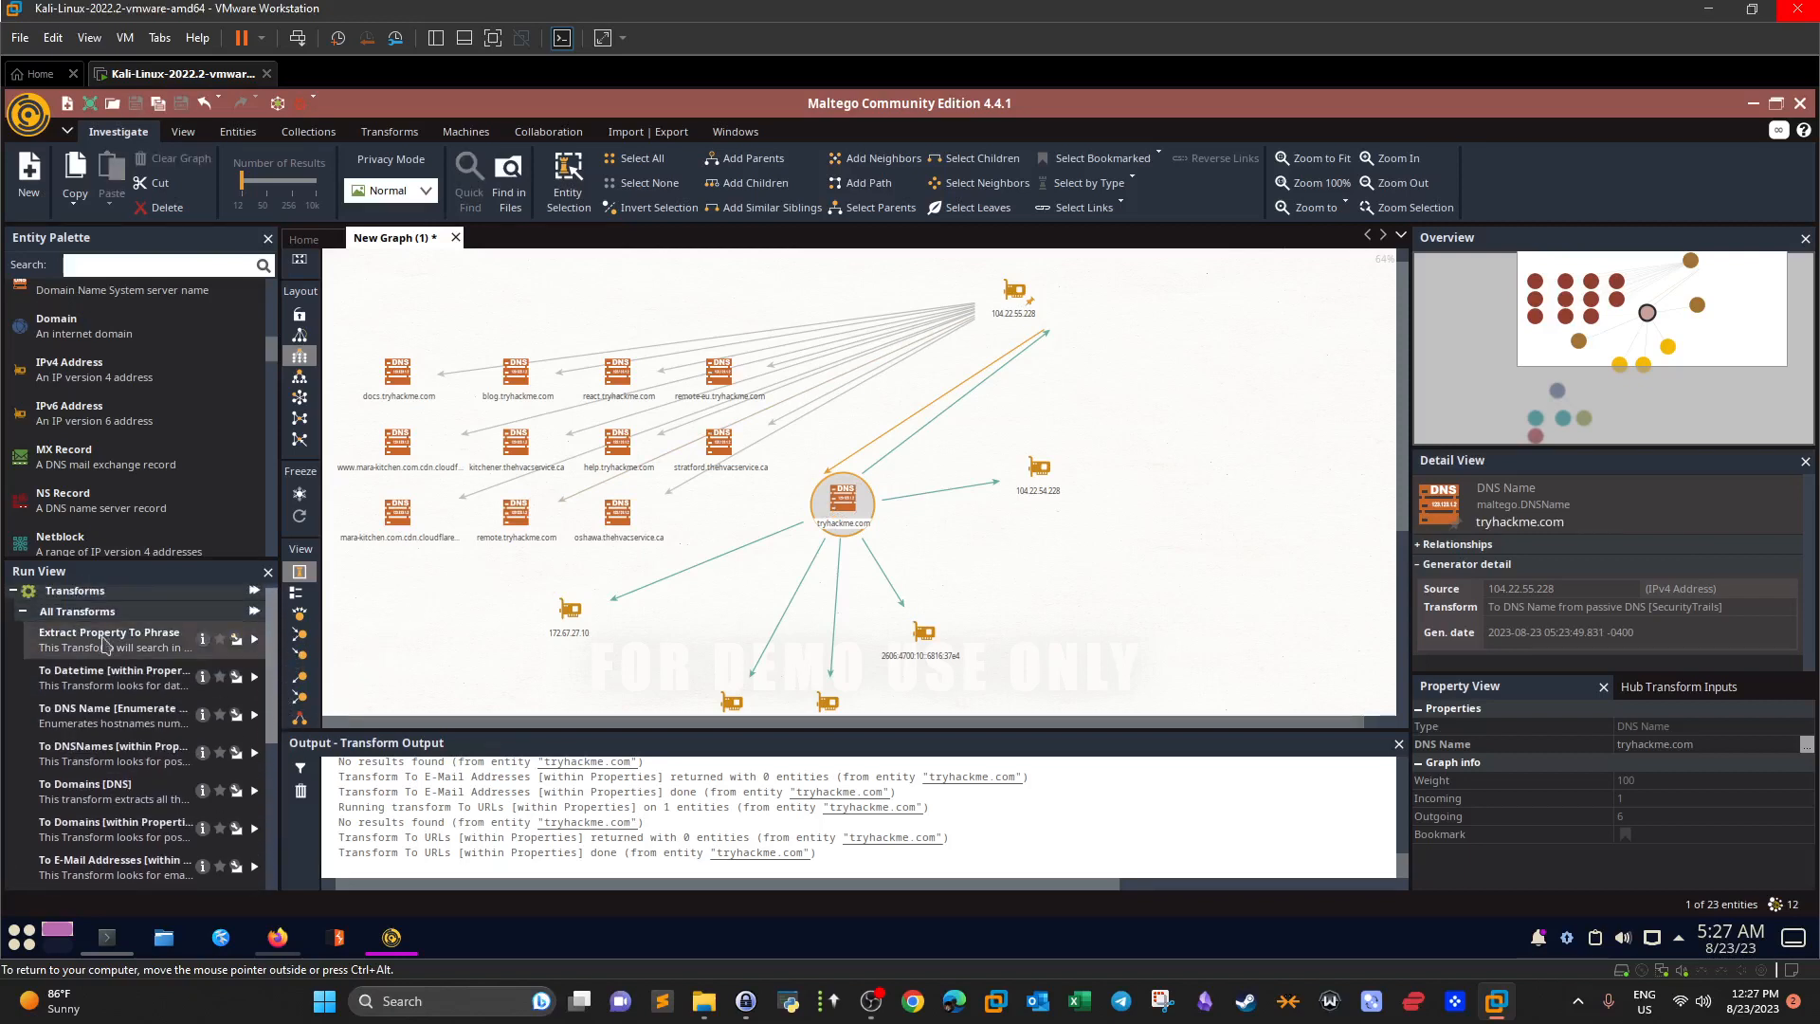
Fold away the Transforms group in Run View.
left_click(22, 612)
left_click(23, 617)
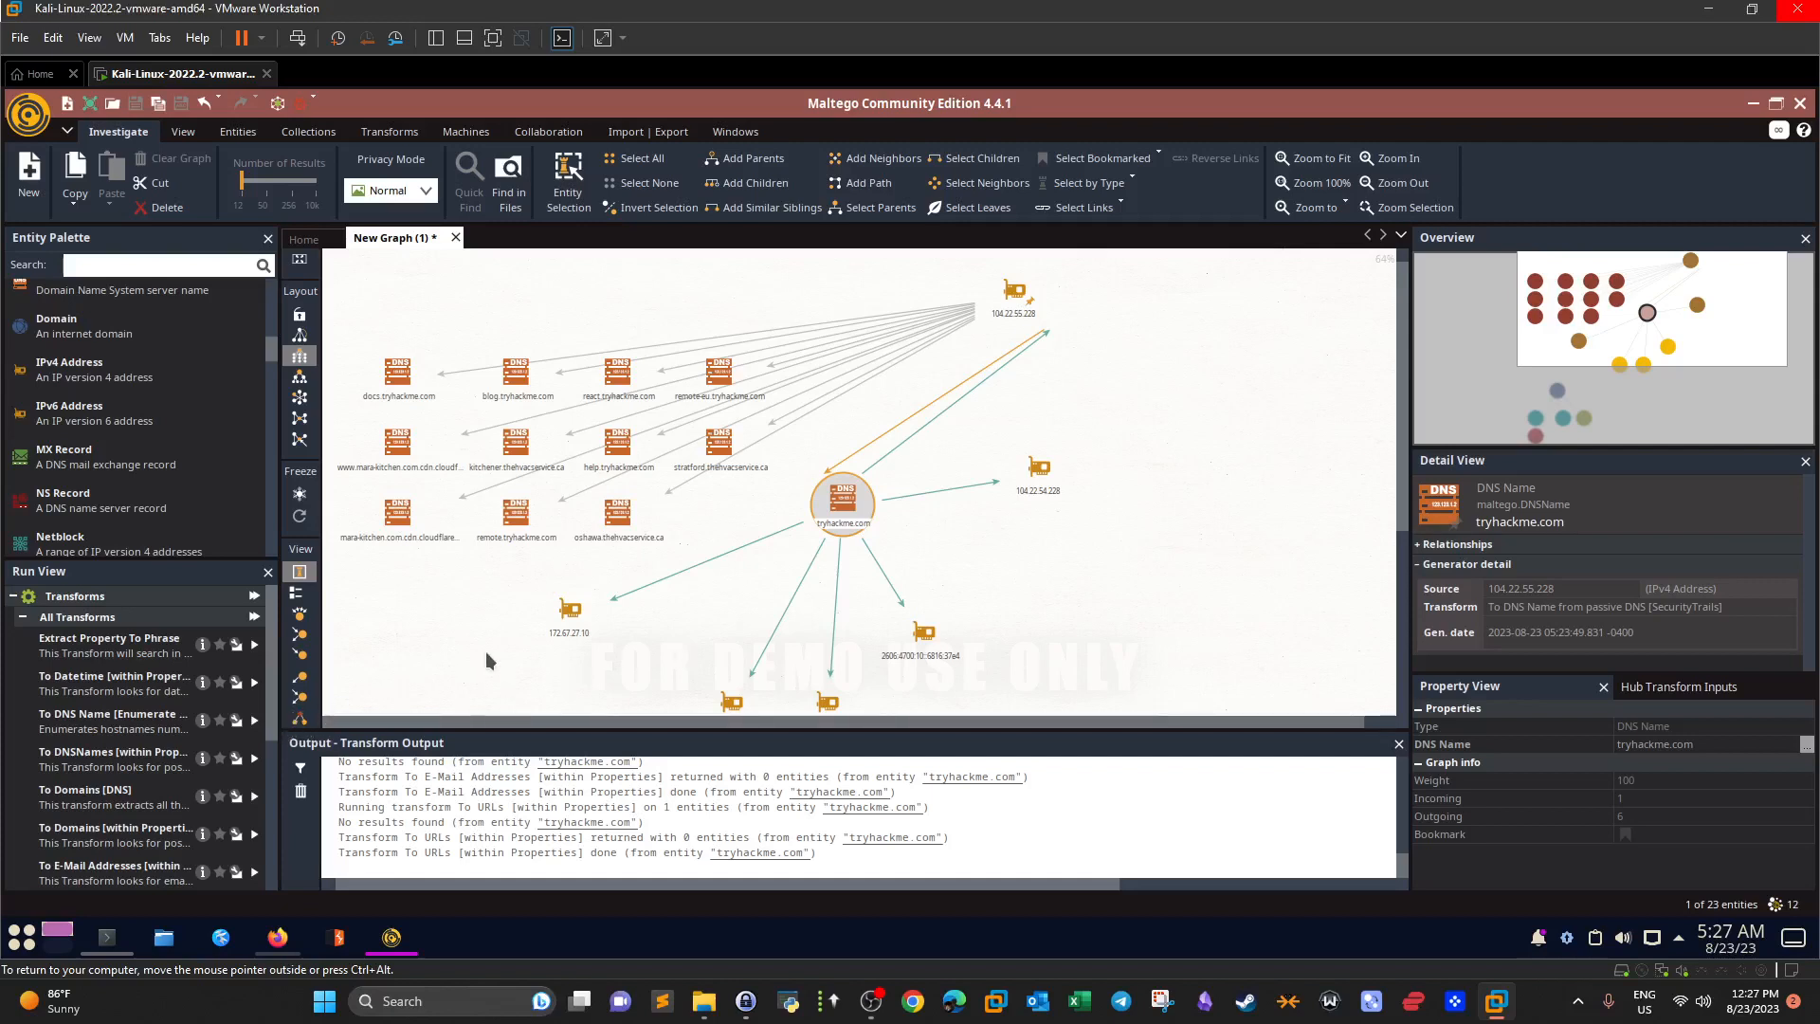
left_click(14, 598)
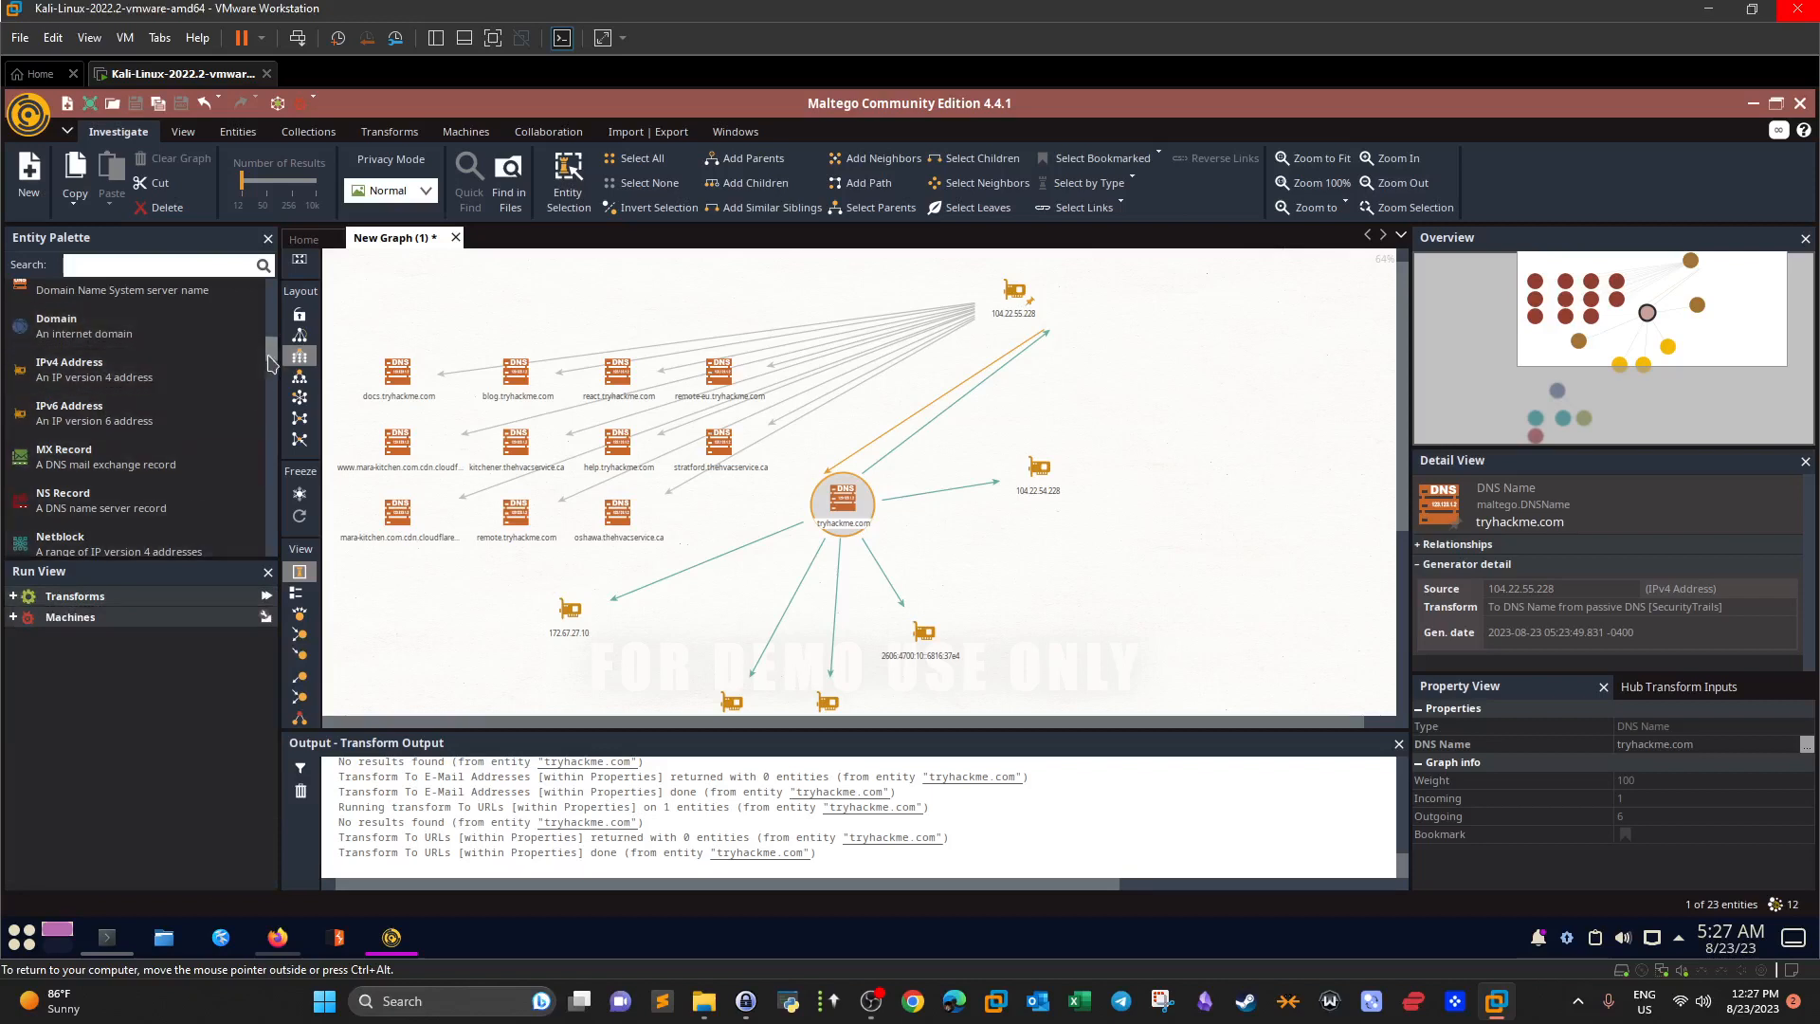
Collapse Recently Used, Groups, Infrastructure and Locations in the Entity Palette, leaving Malware open.
left_click_drag(272, 362, 271, 296)
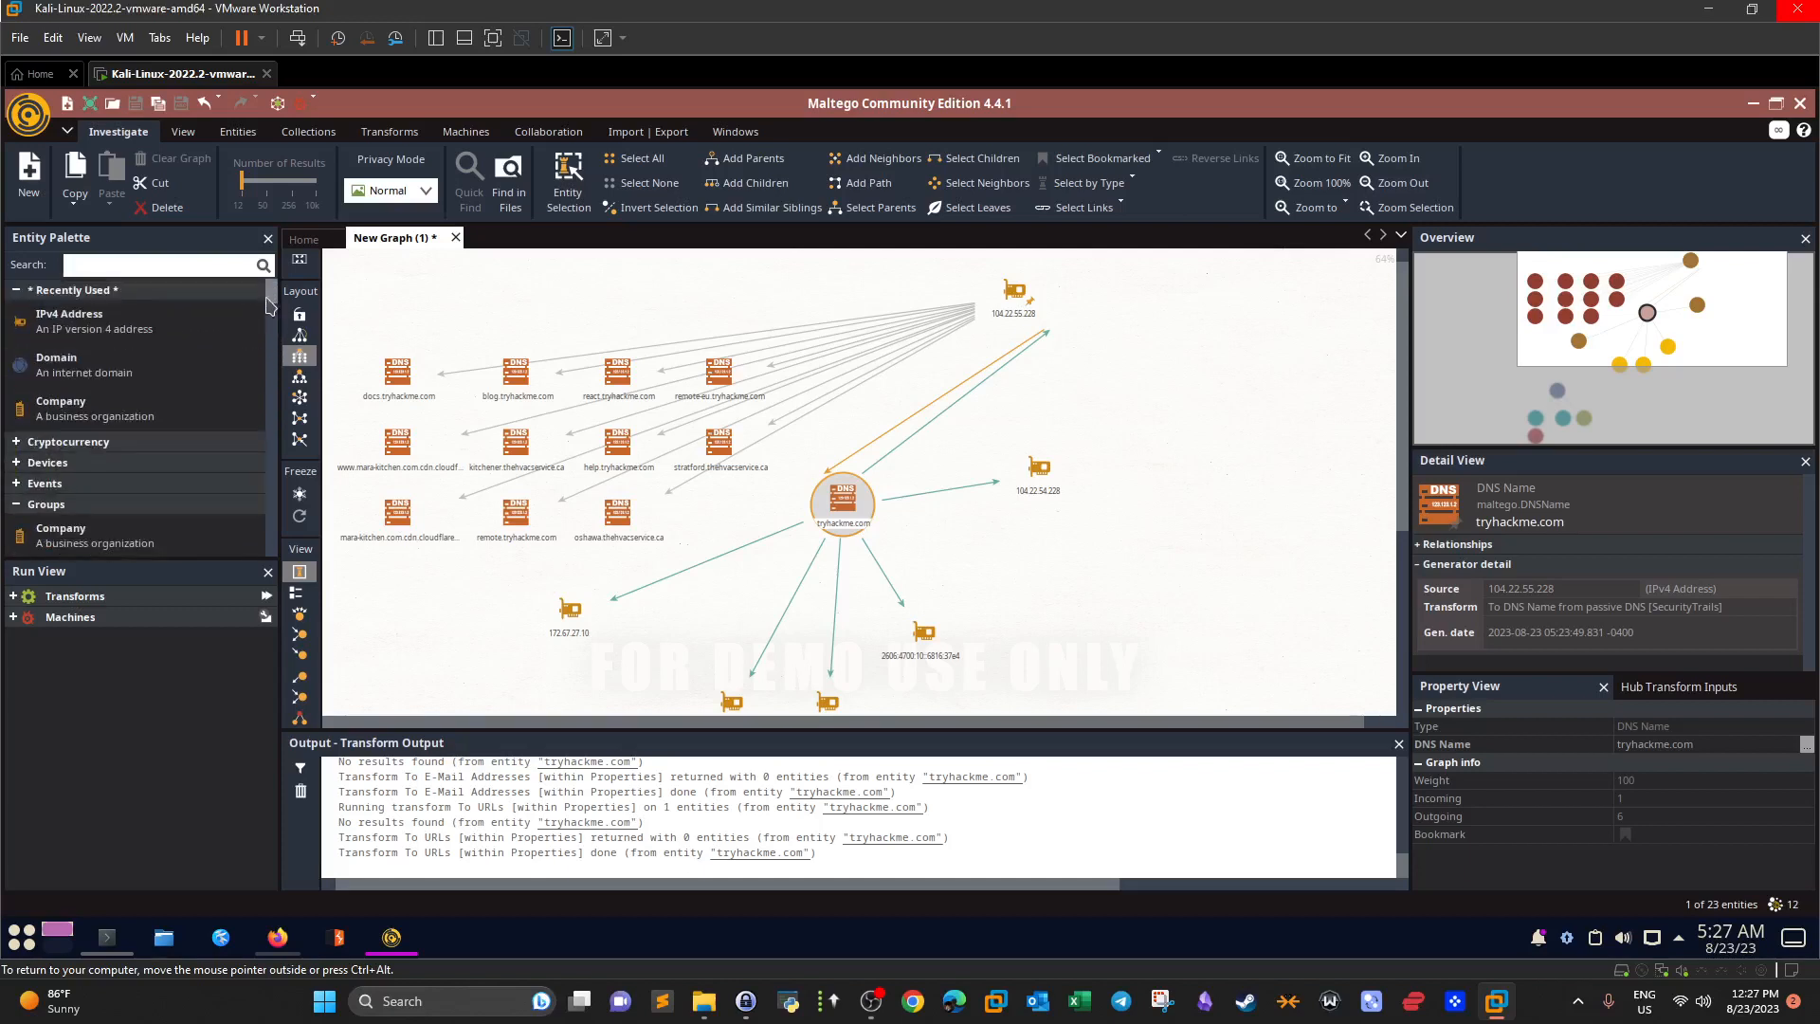
left_click(19, 291)
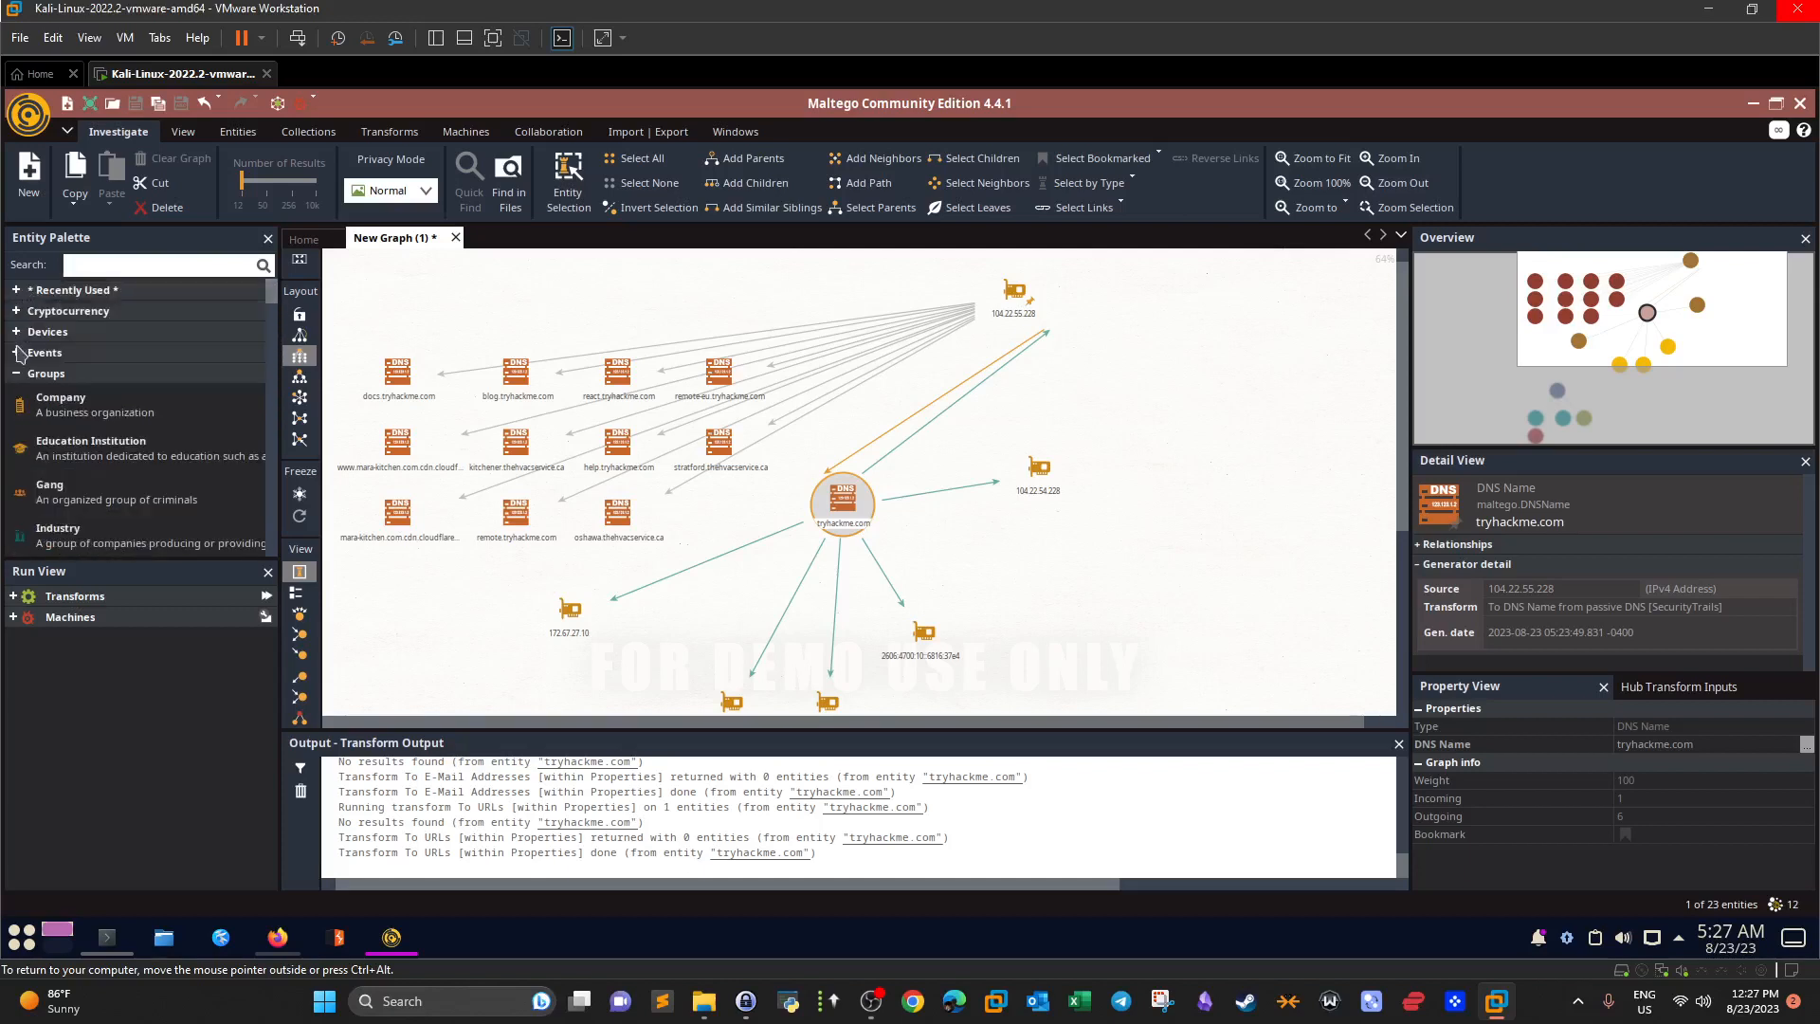
left_click(17, 375)
left_click(16, 396)
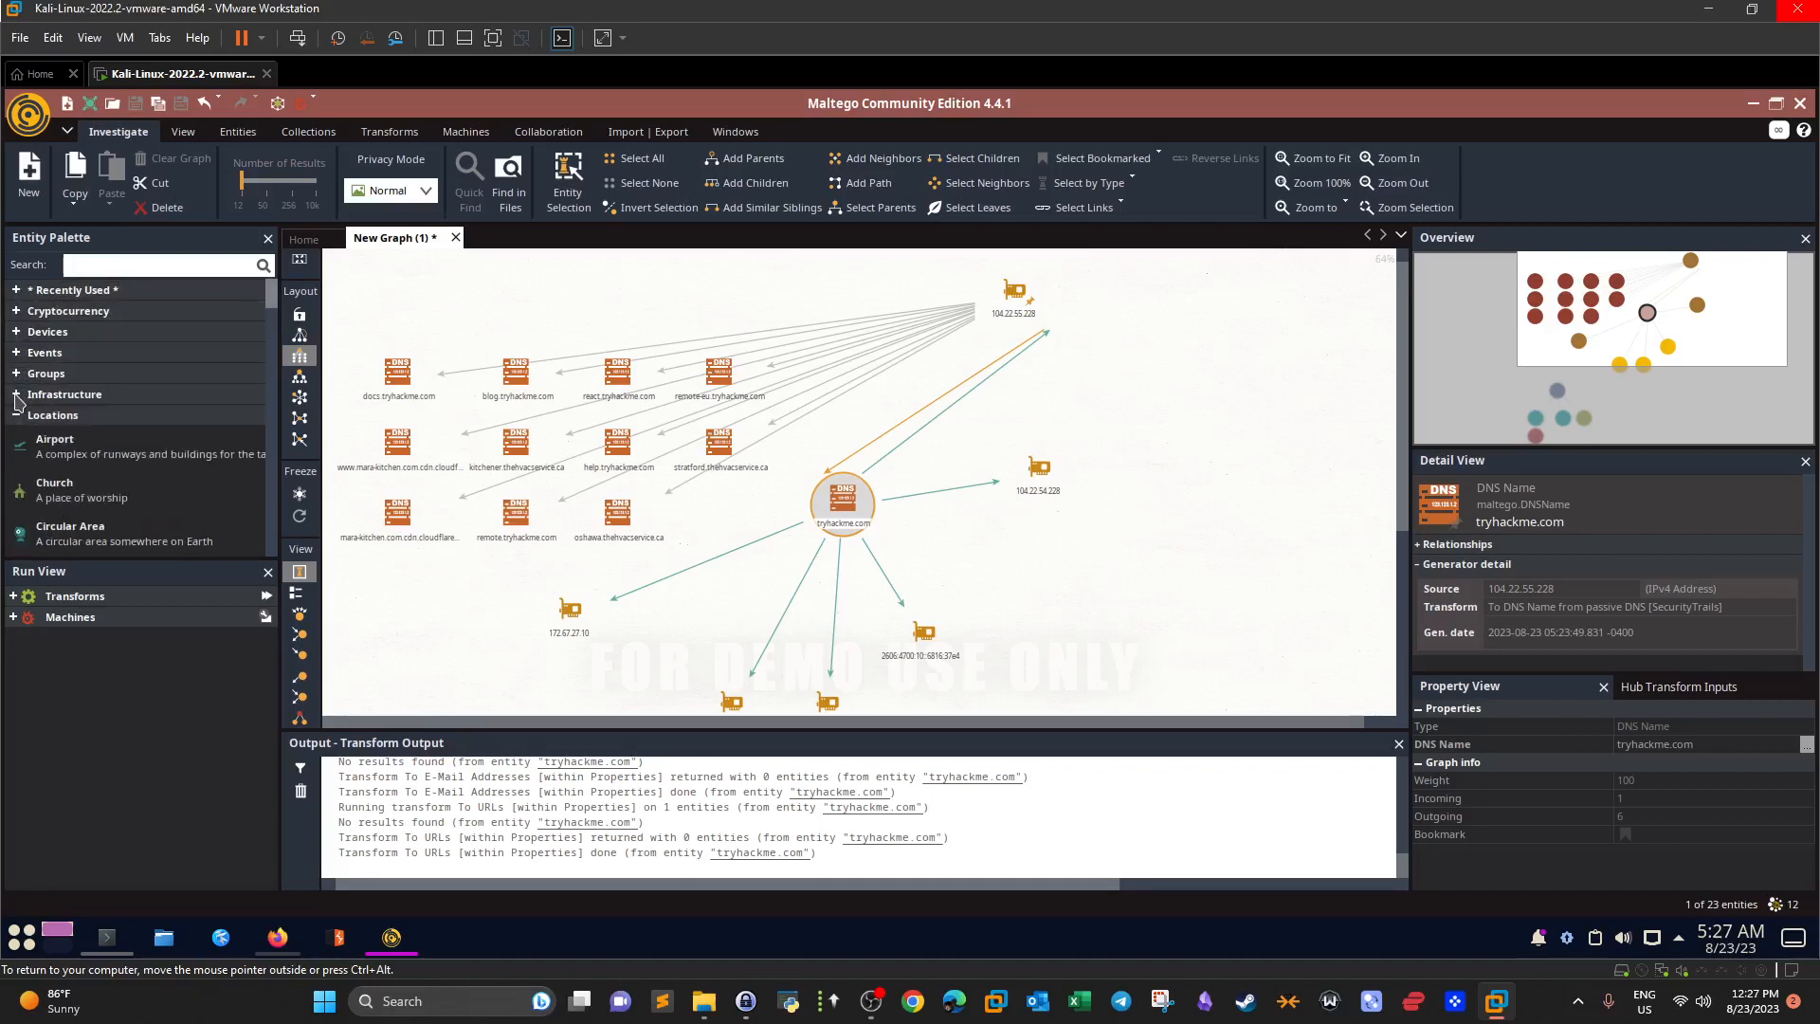
left_click(17, 417)
left_click(16, 437)
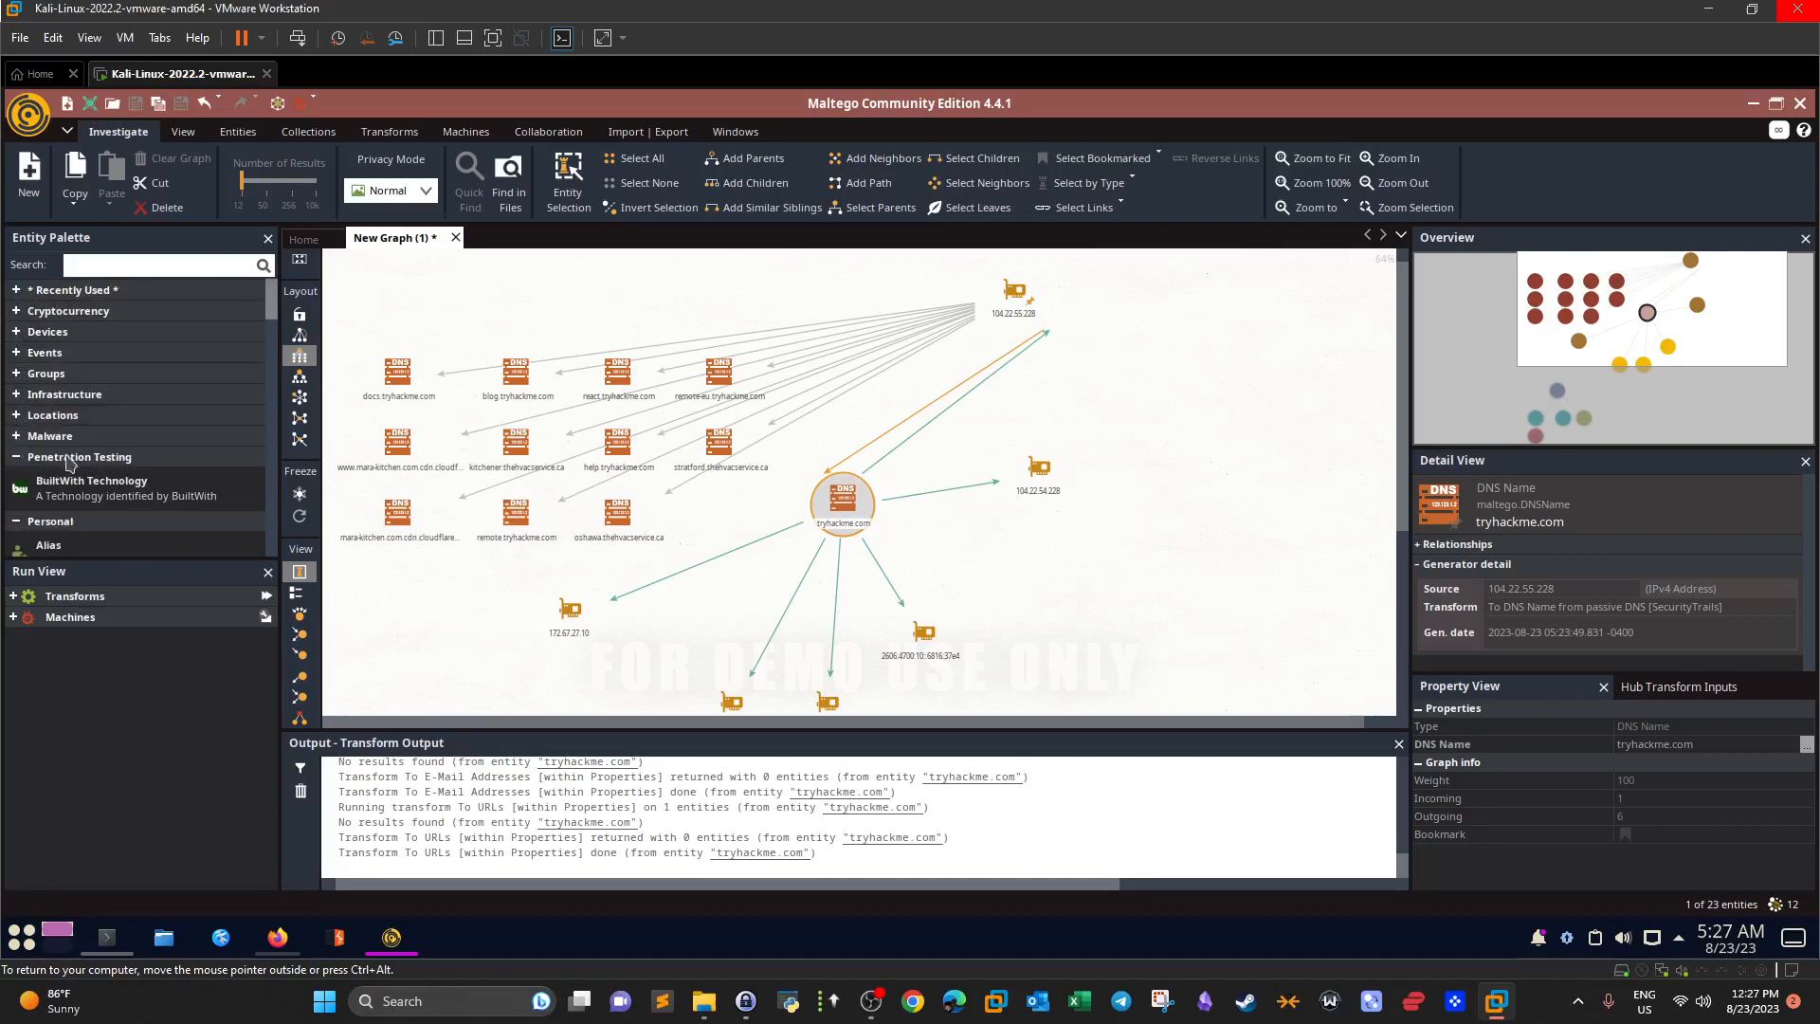
left_click(12, 437)
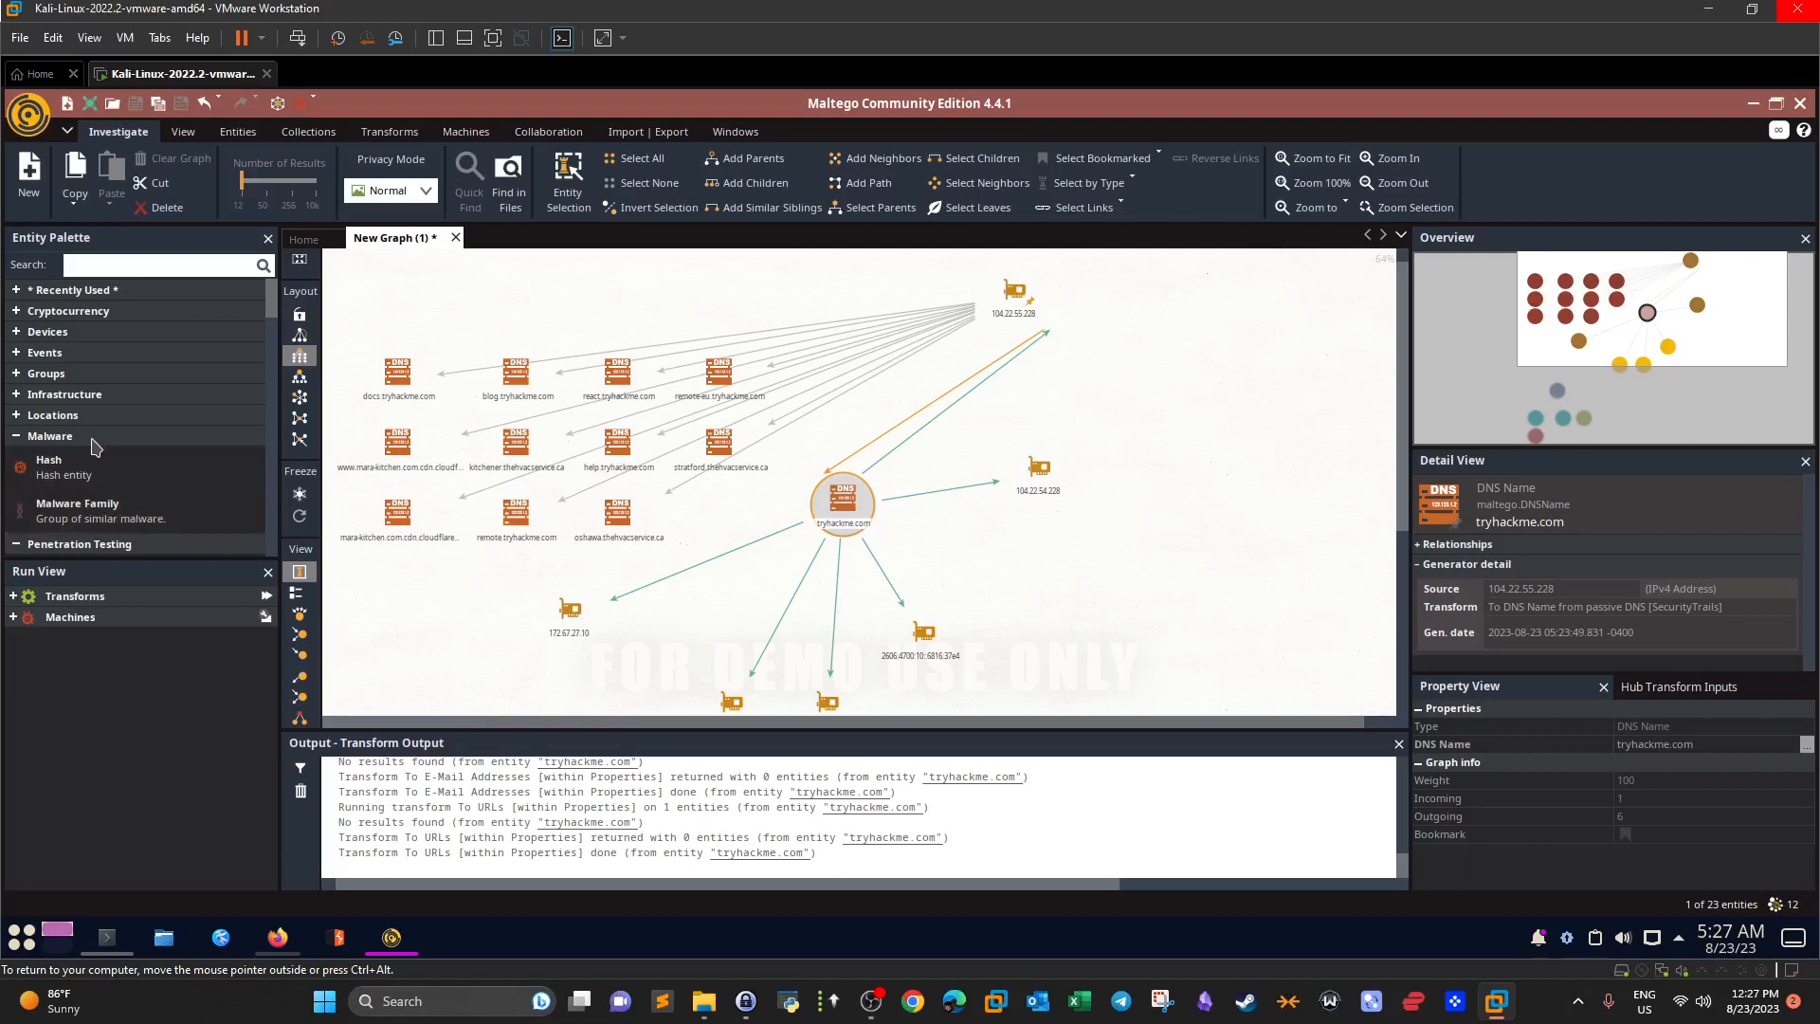
In Firefox, scroll through the Maltego Standard Transforms docs' use-case sections to Threat intelligence.
left_click(278, 938)
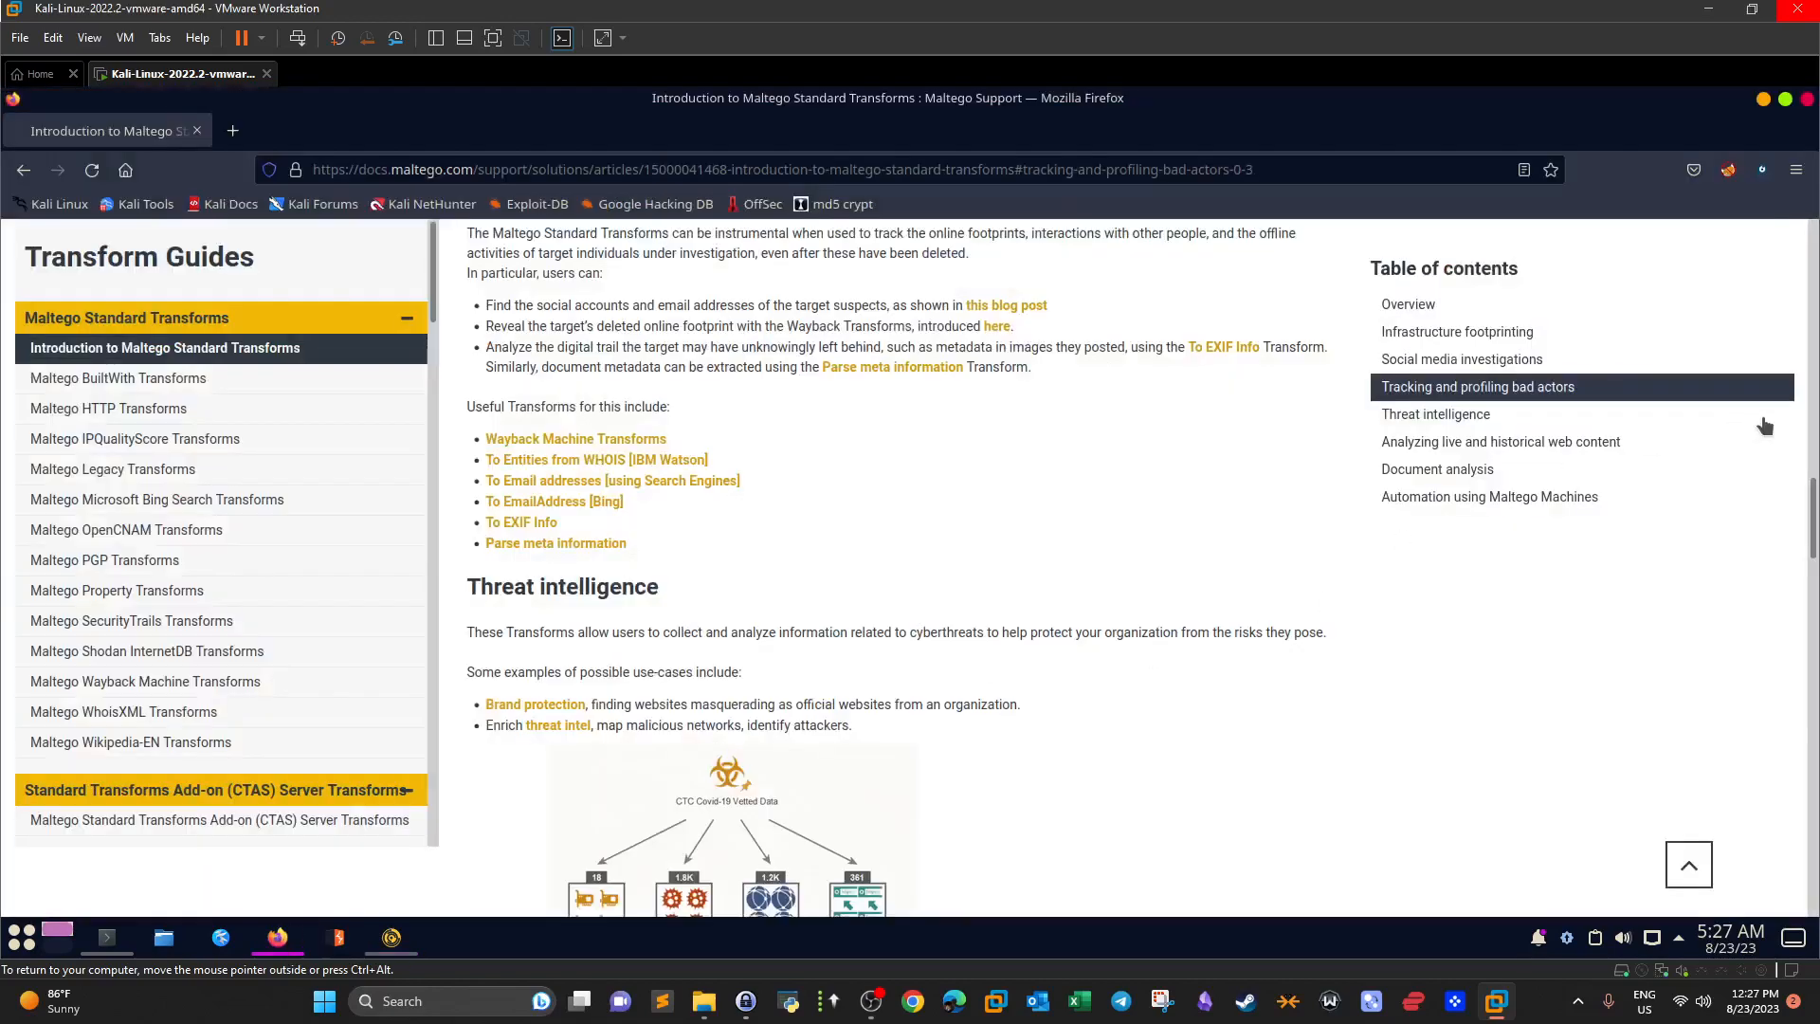
left_click_drag(1810, 519, 1811, 403)
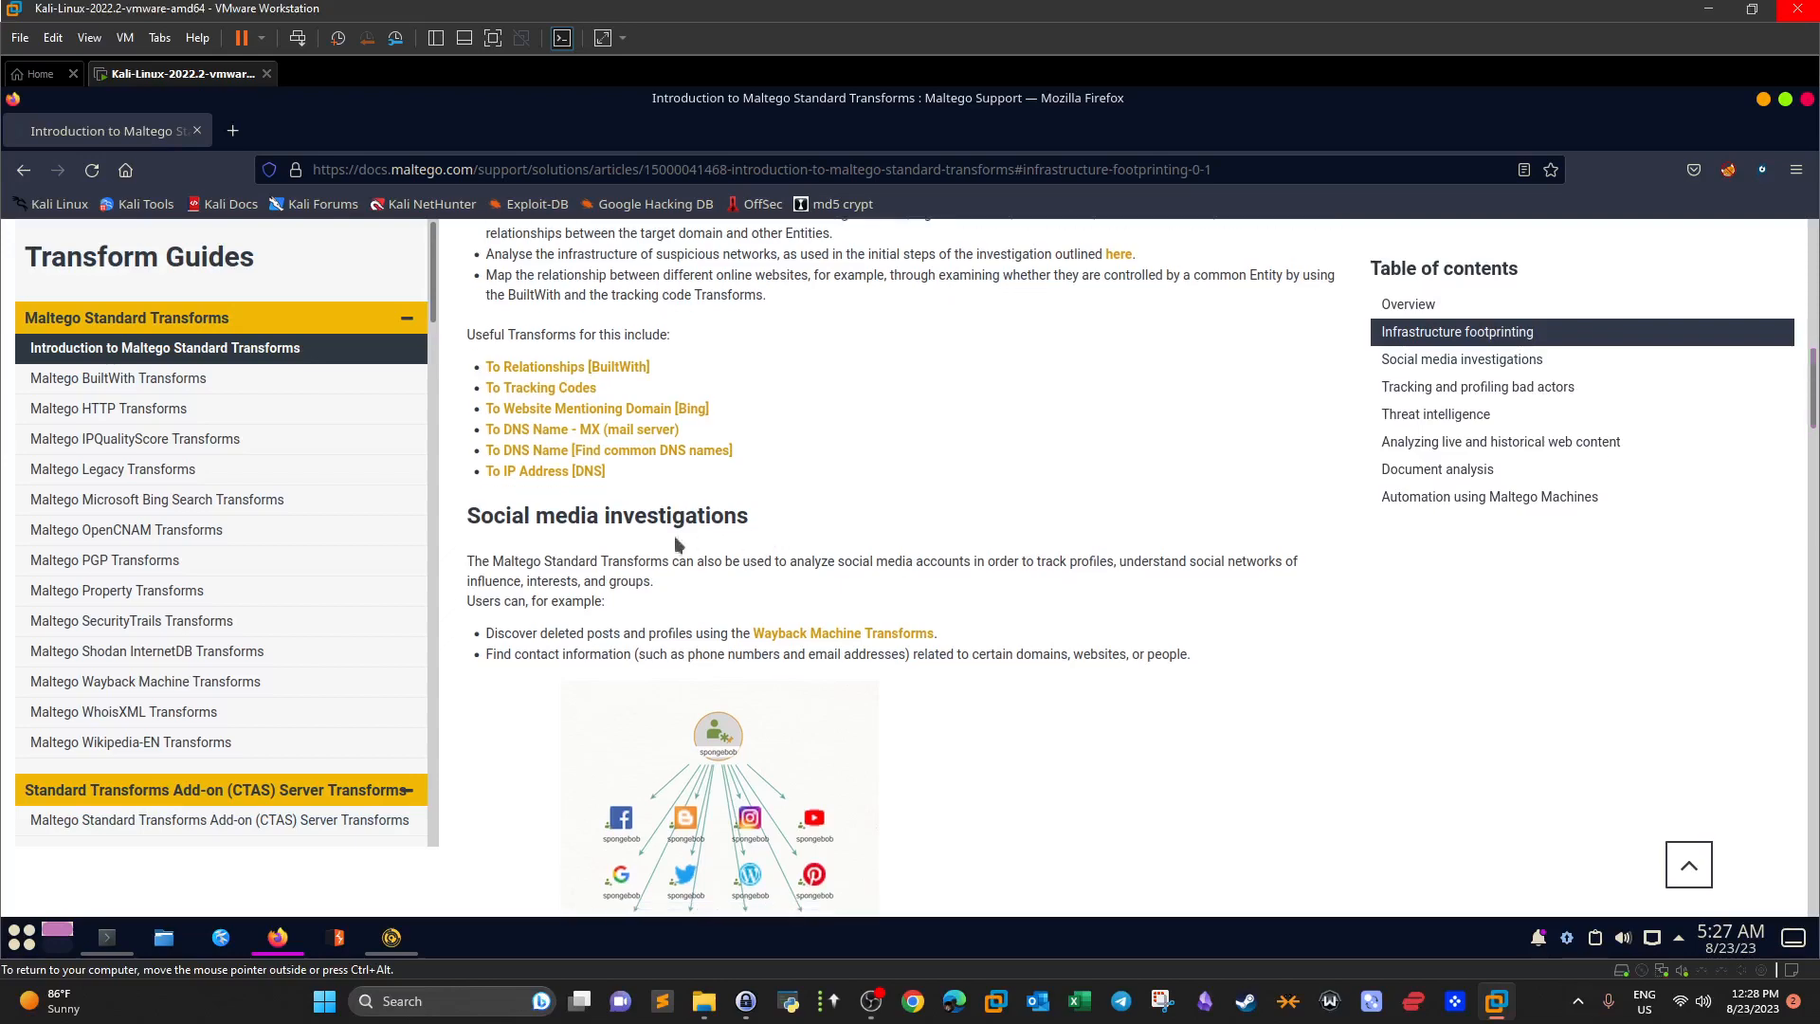
scroll(827, 603, "down", 10)
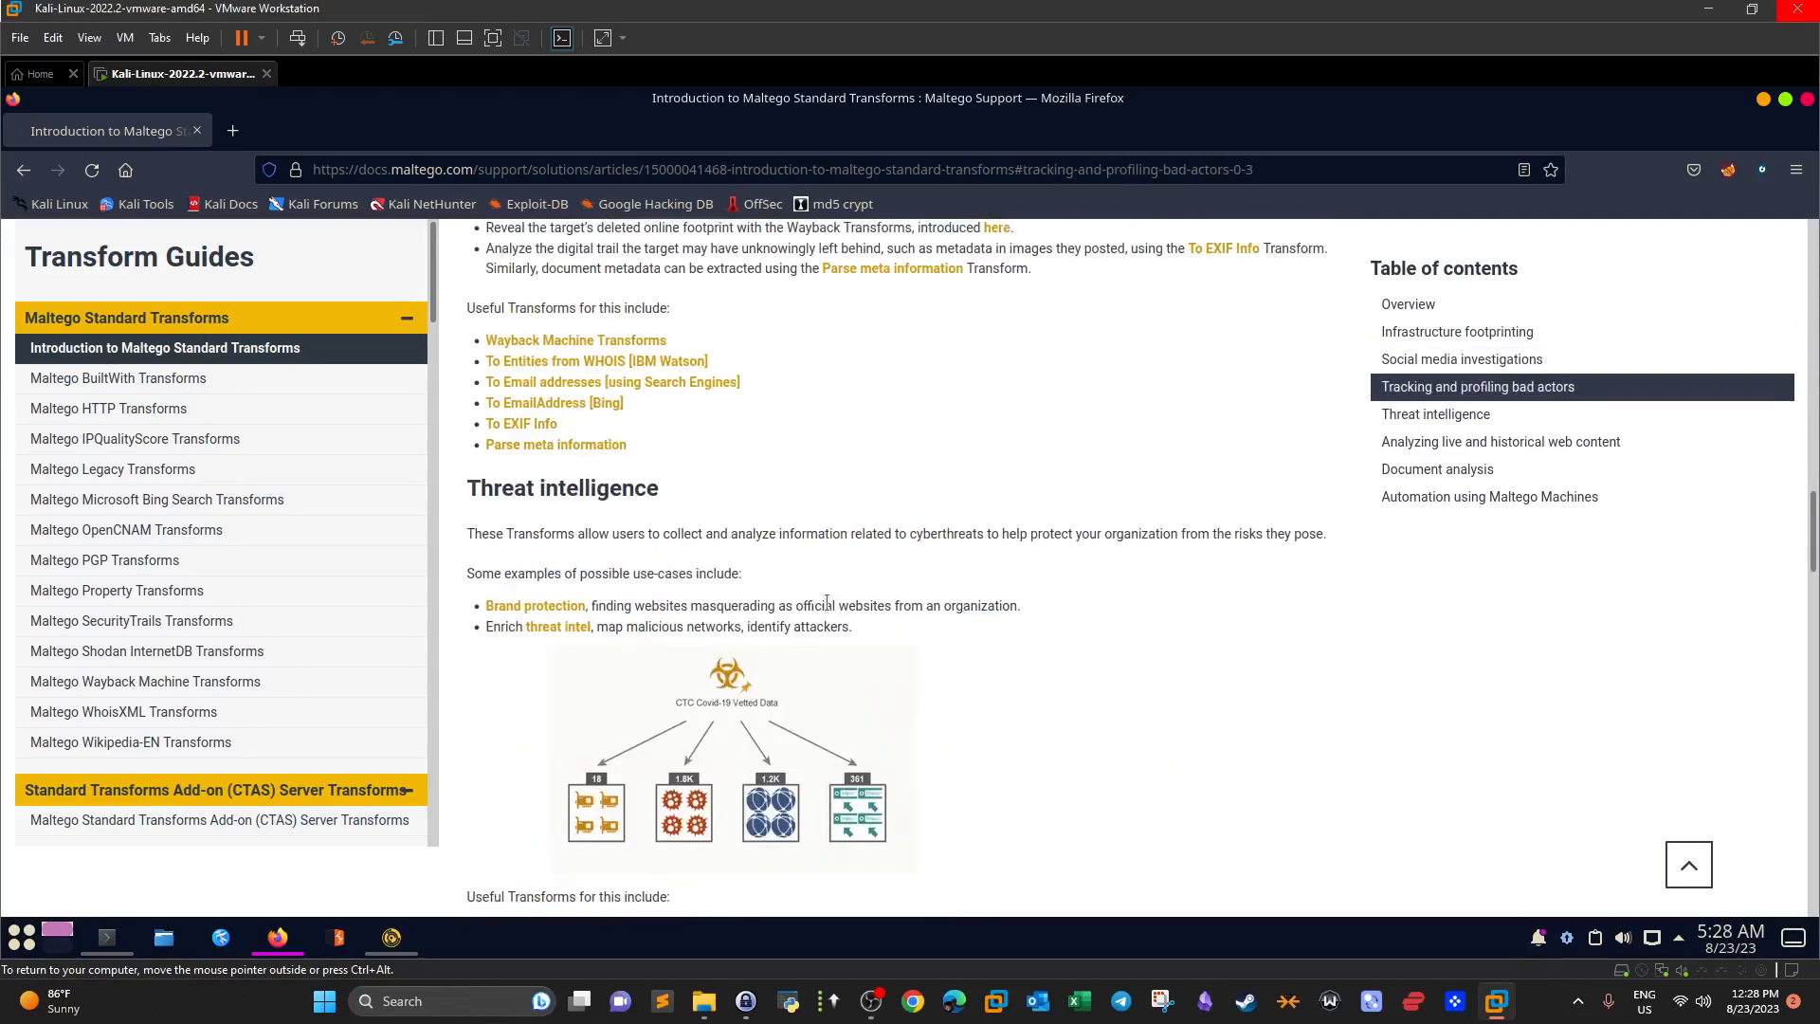
scroll(823, 603, "up", 3)
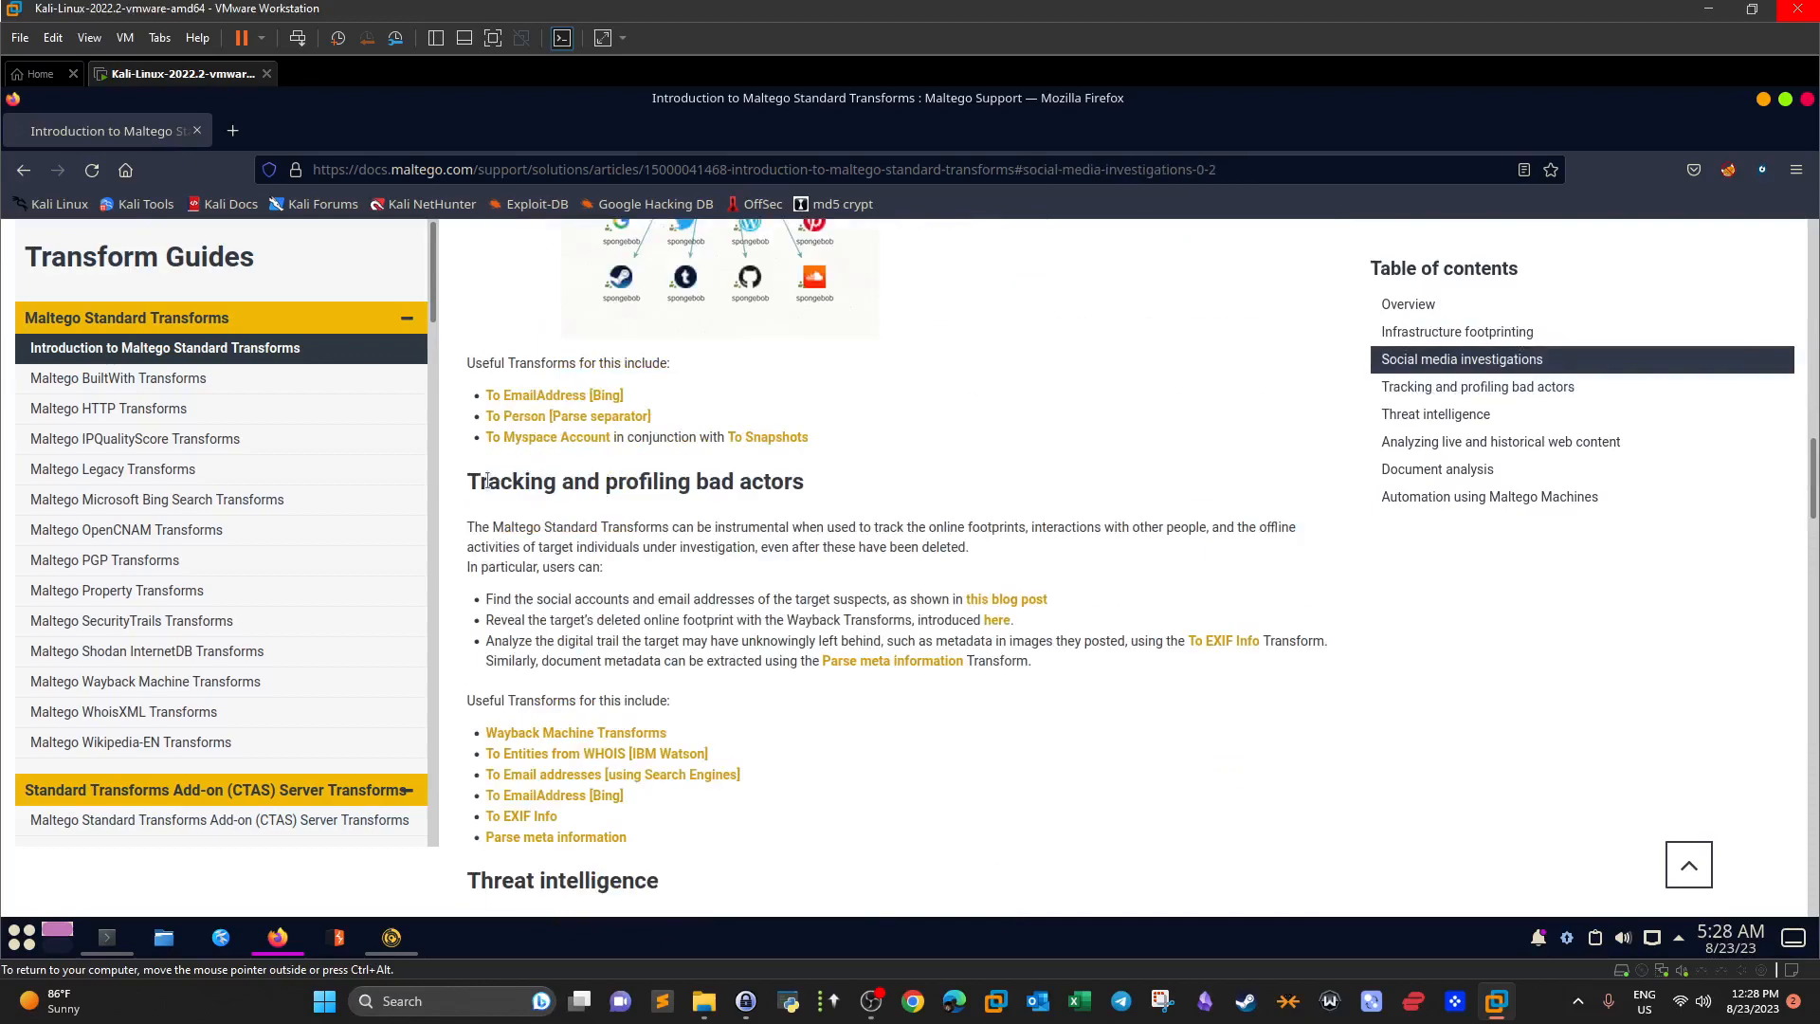
left_click_drag(476, 482, 802, 483)
scroll(684, 624, "down", 5)
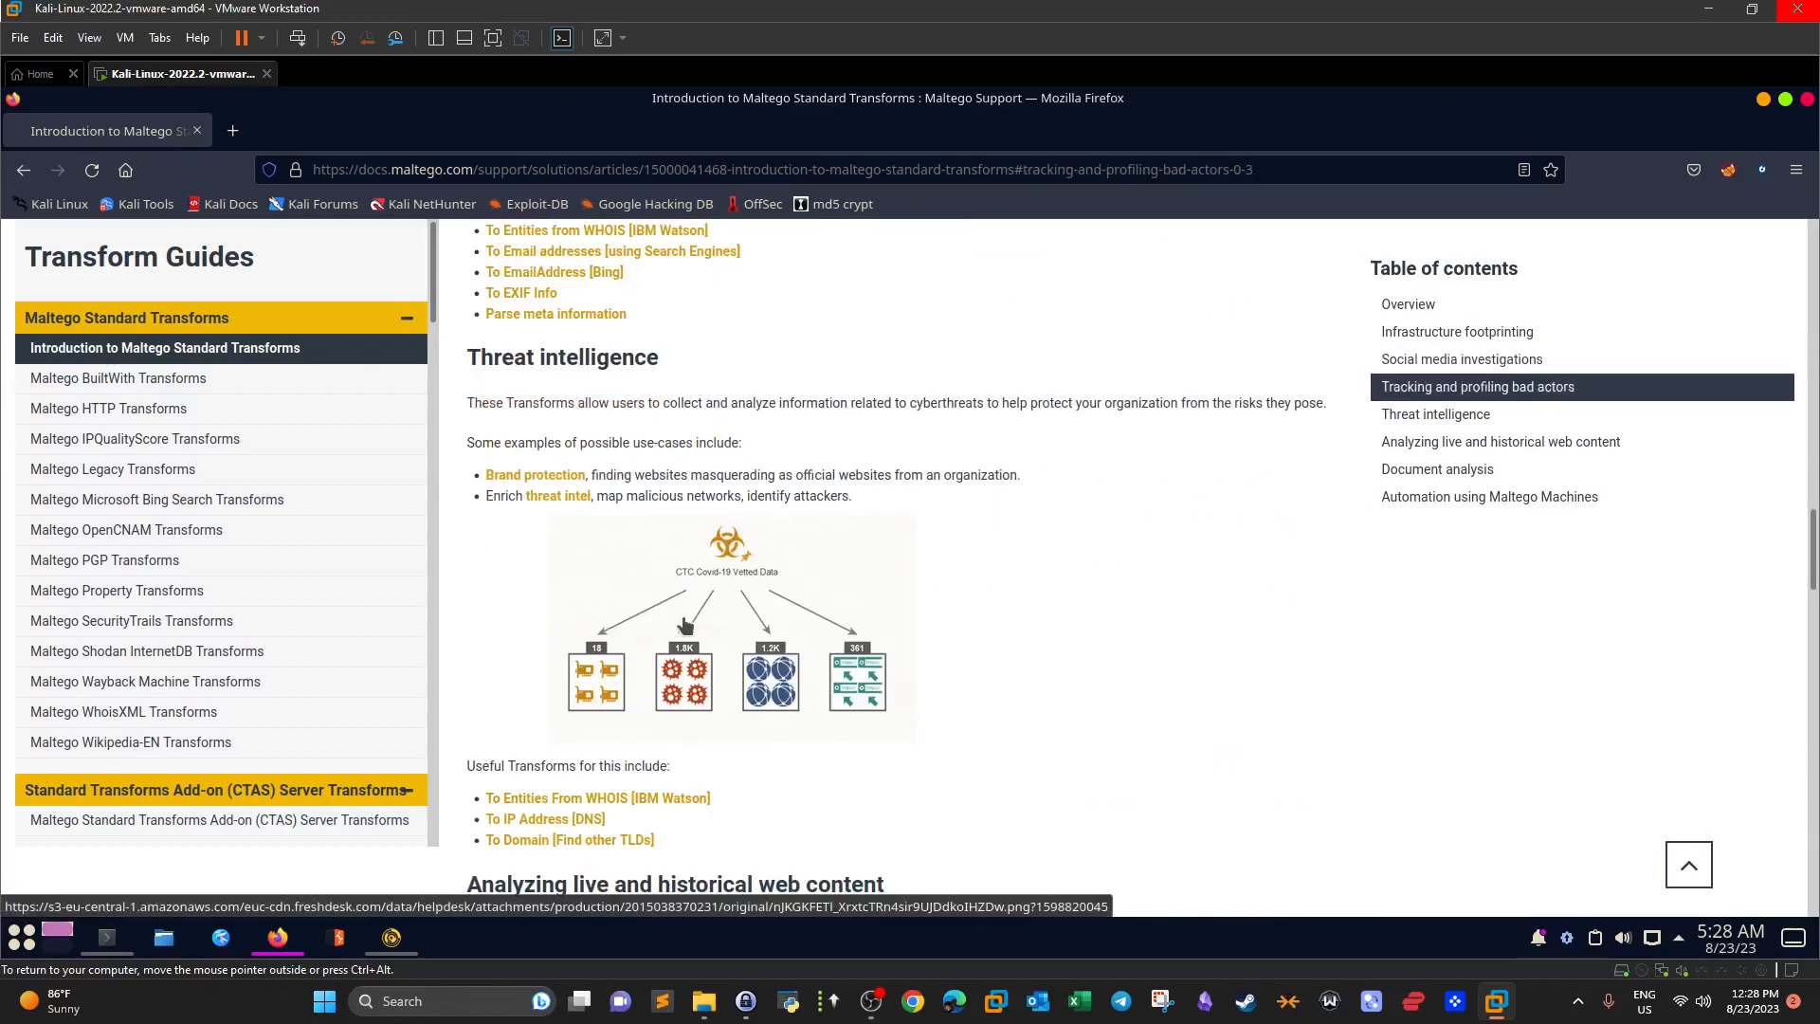
scroll(689, 377, "down", 4)
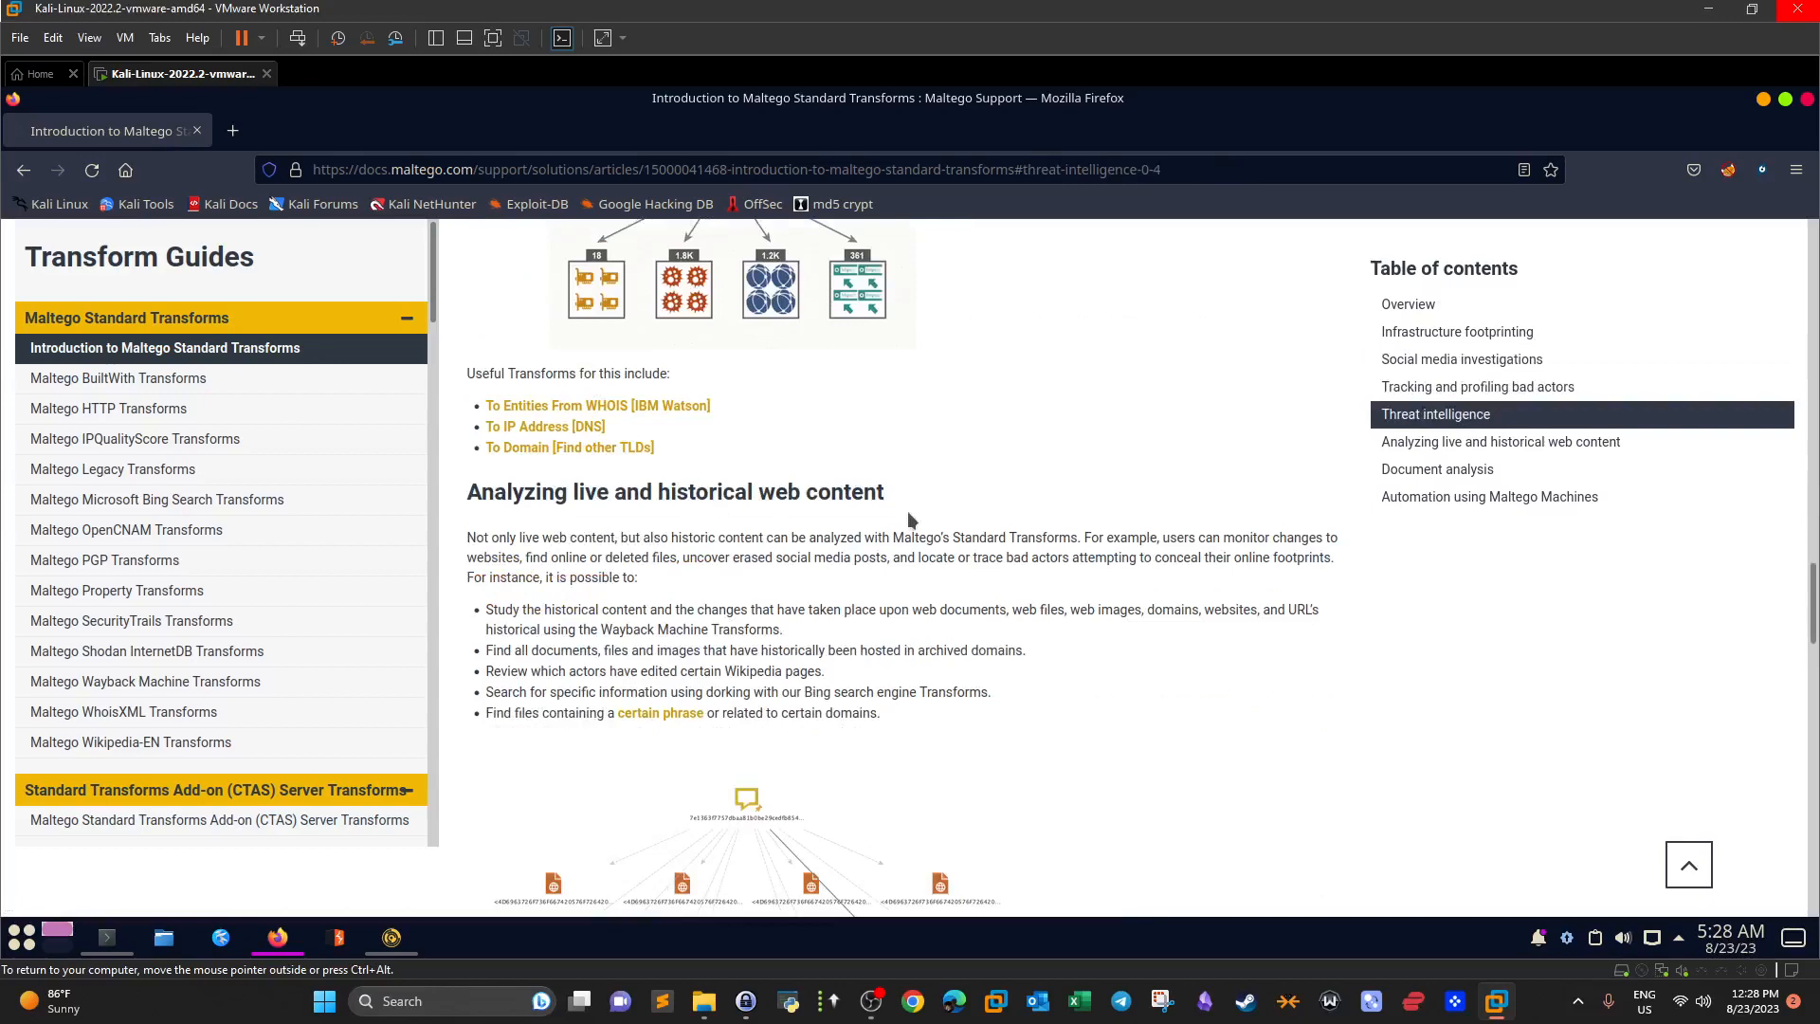
left_click_drag(884, 491, 623, 491)
scroll(621, 491, "down", 5)
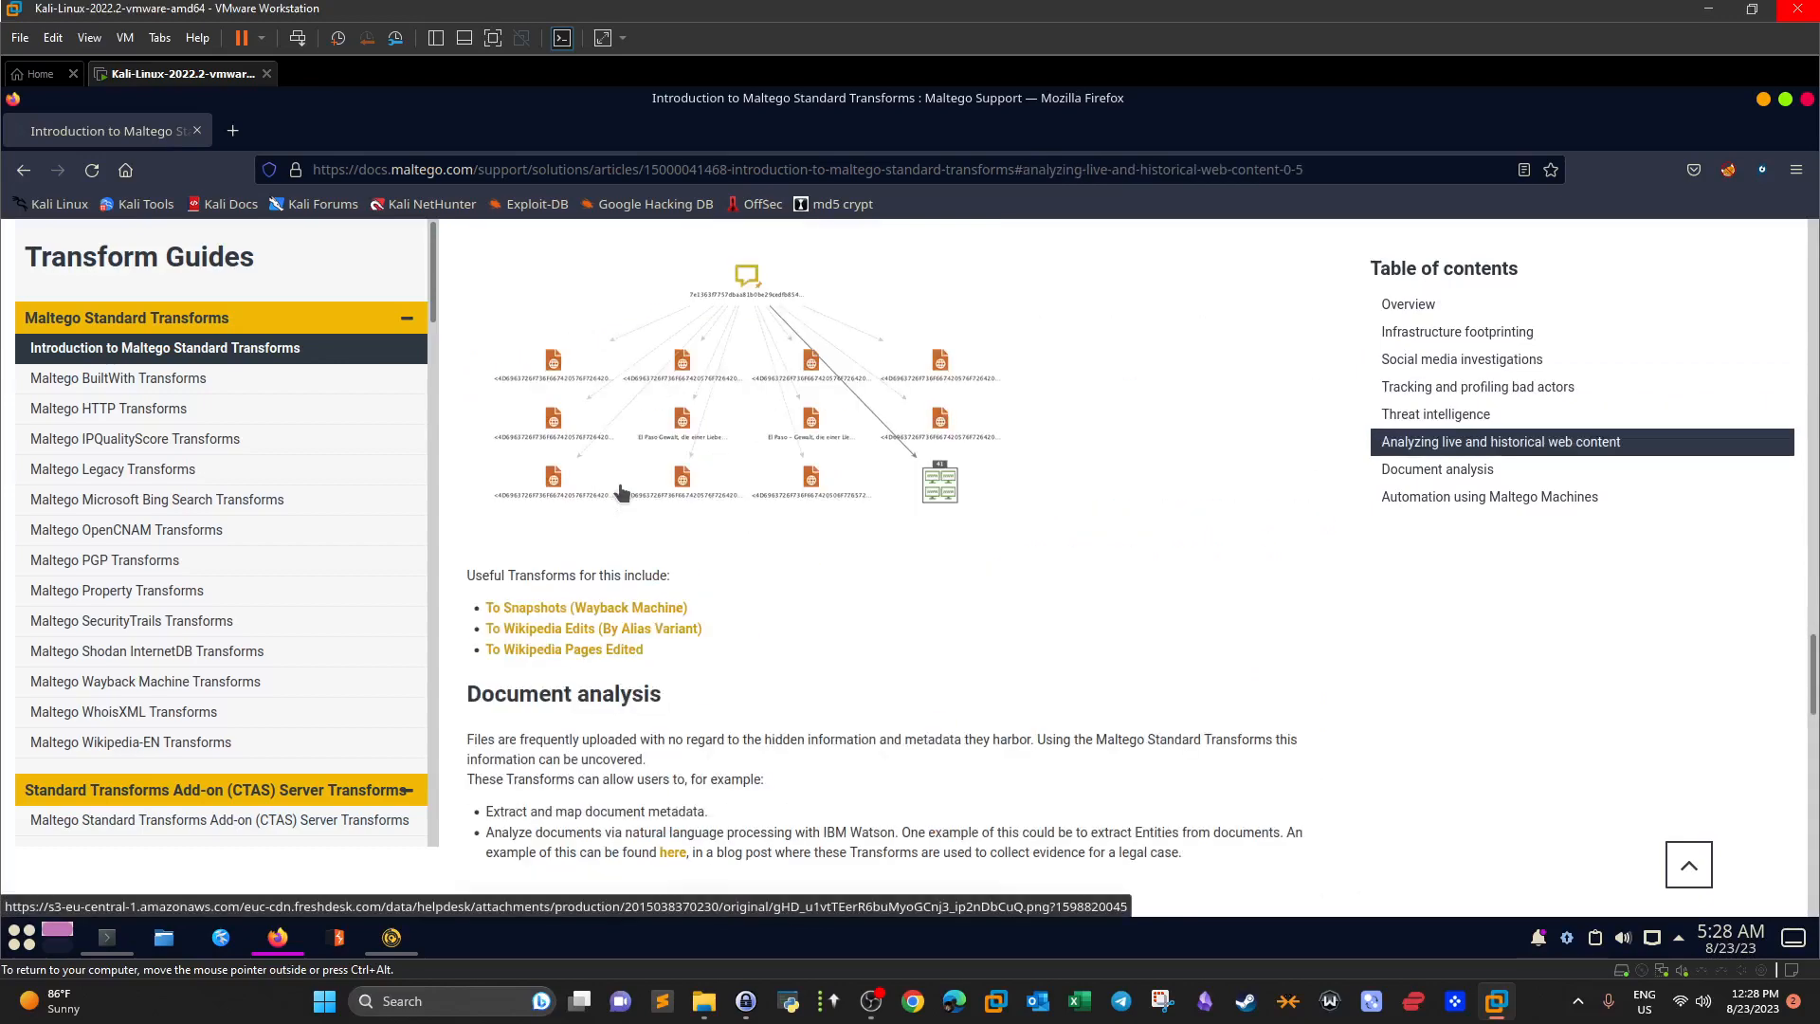
scroll(691, 622, "down", 5)
left_click_drag(663, 302, 599, 289)
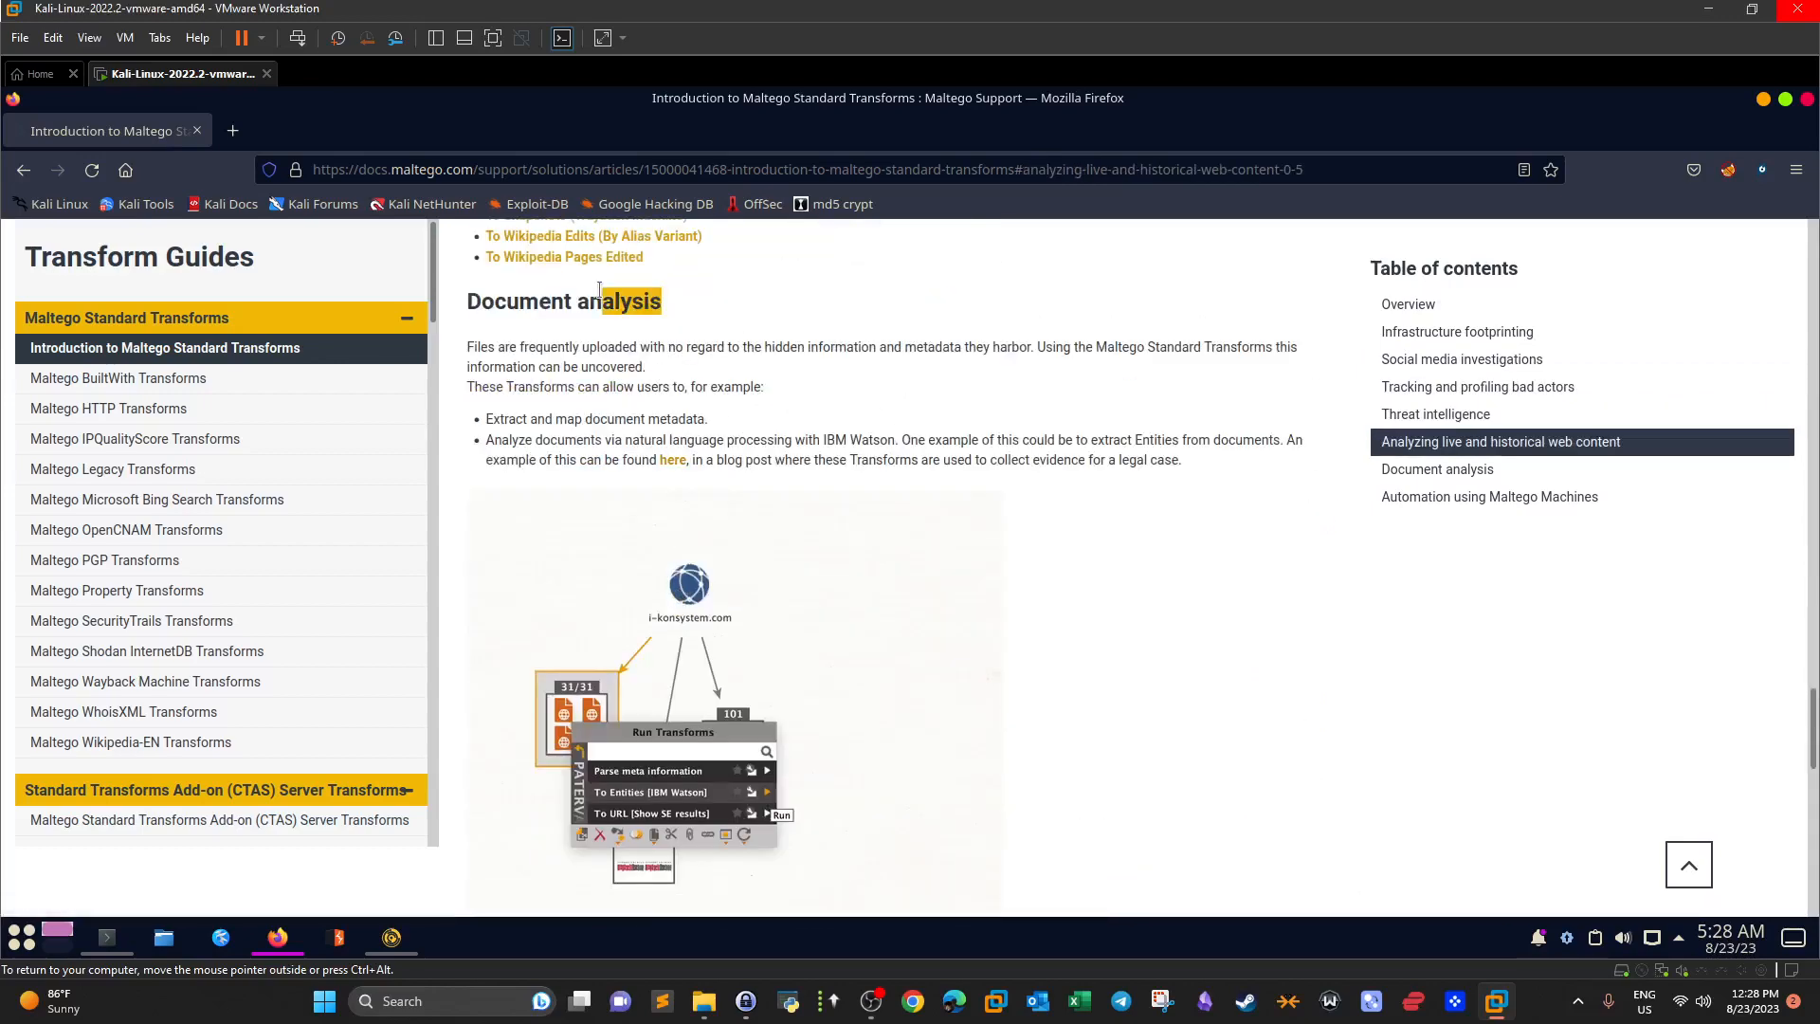
scroll(787, 597, "down", 10)
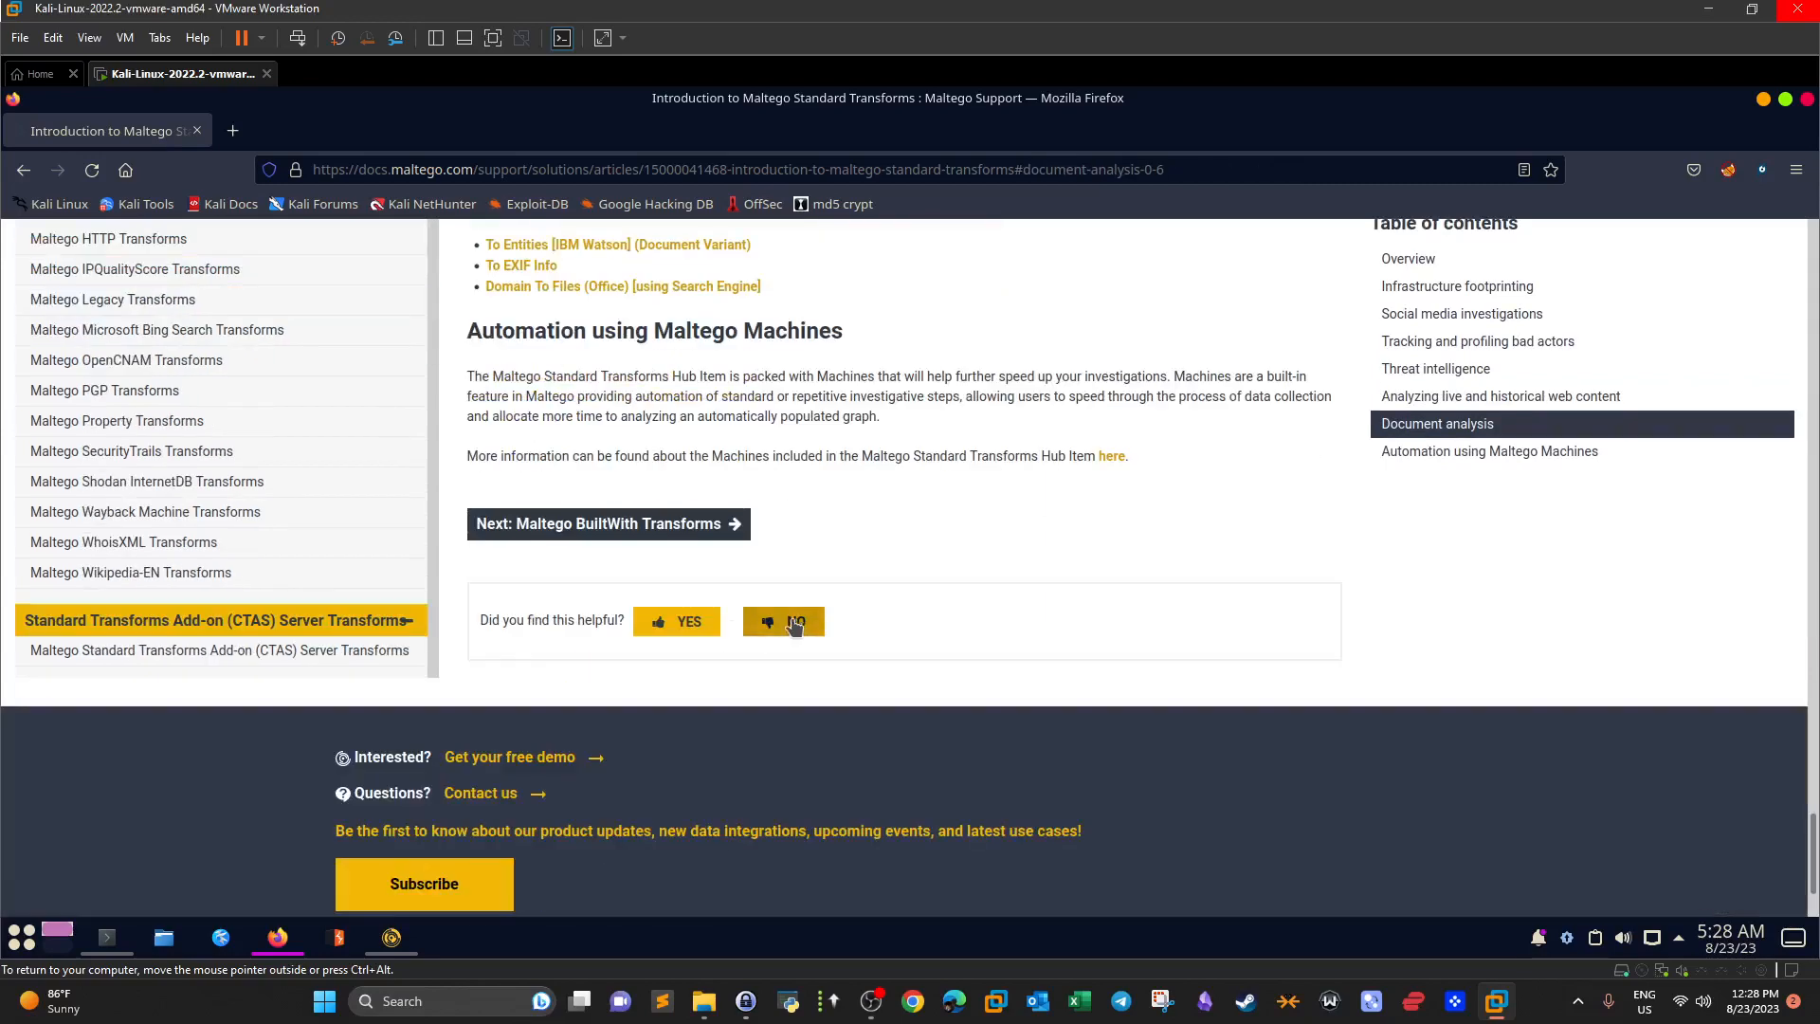
left_click_drag(1815, 839, 1763, 536)
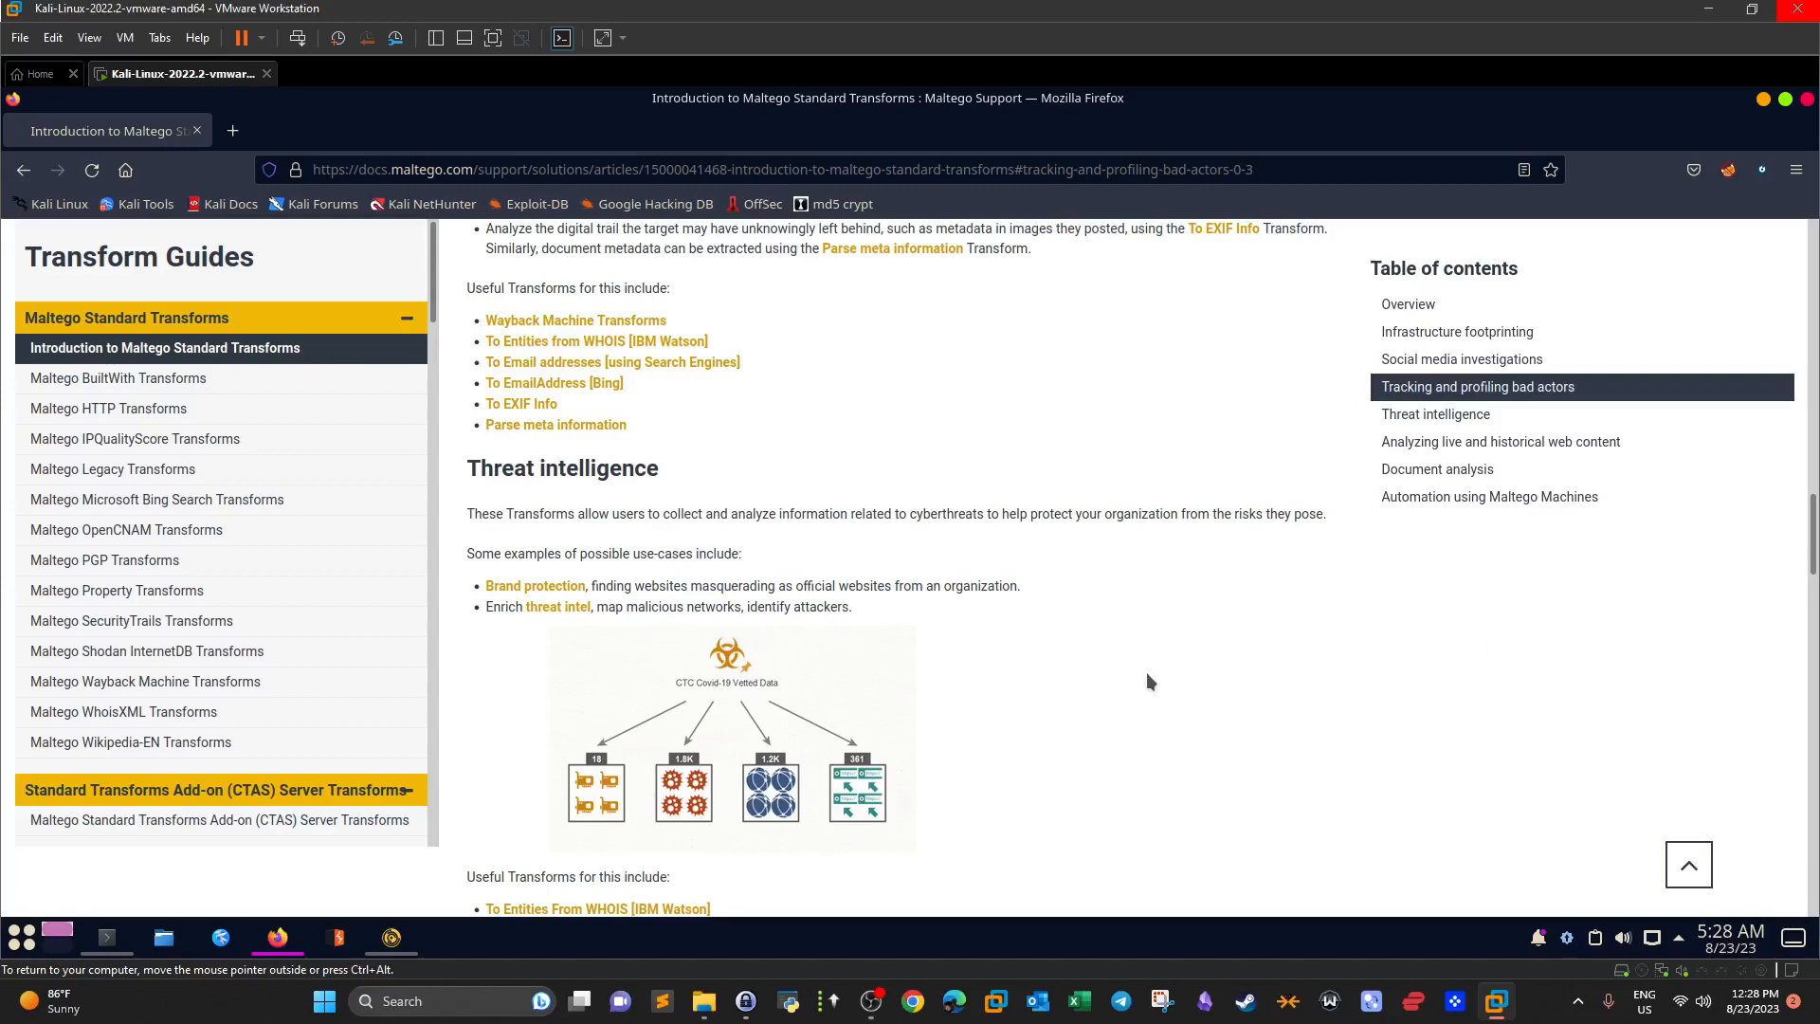
Bring the 23-entity tryhackme.com graph back to the front and collapse the palette's Malware category.
left_click(392, 938)
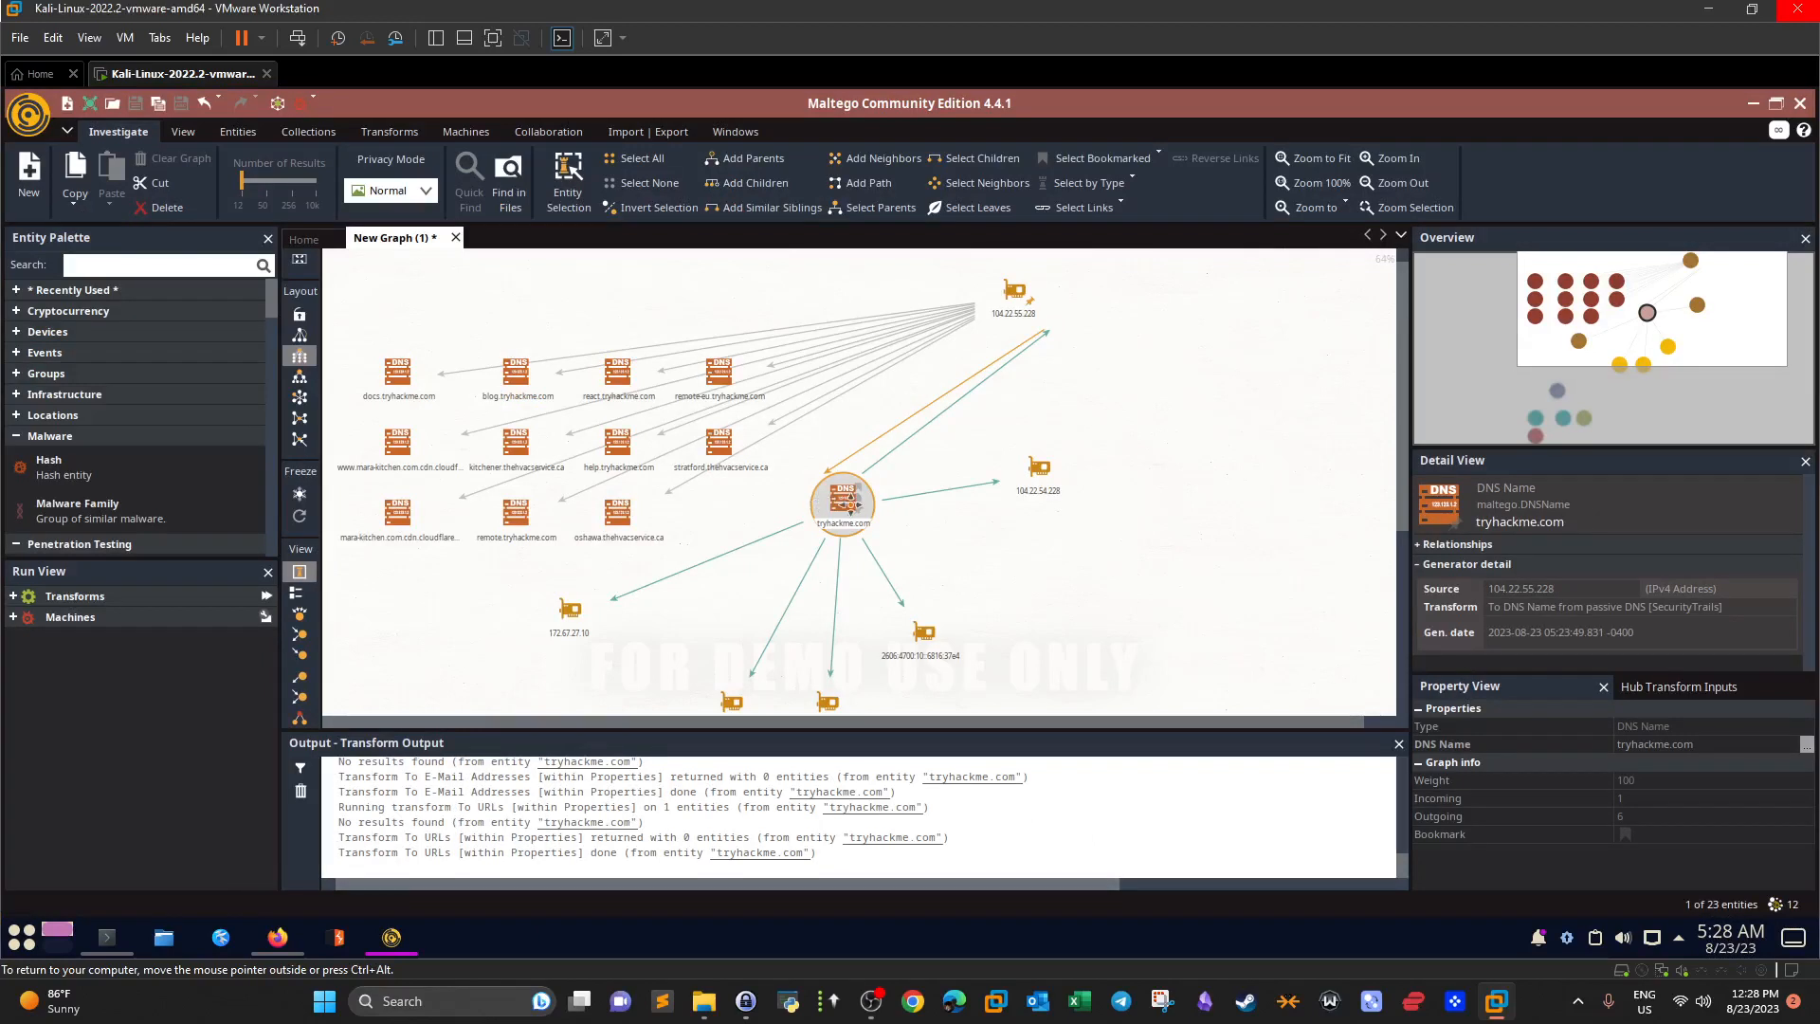
left_click(46, 436)
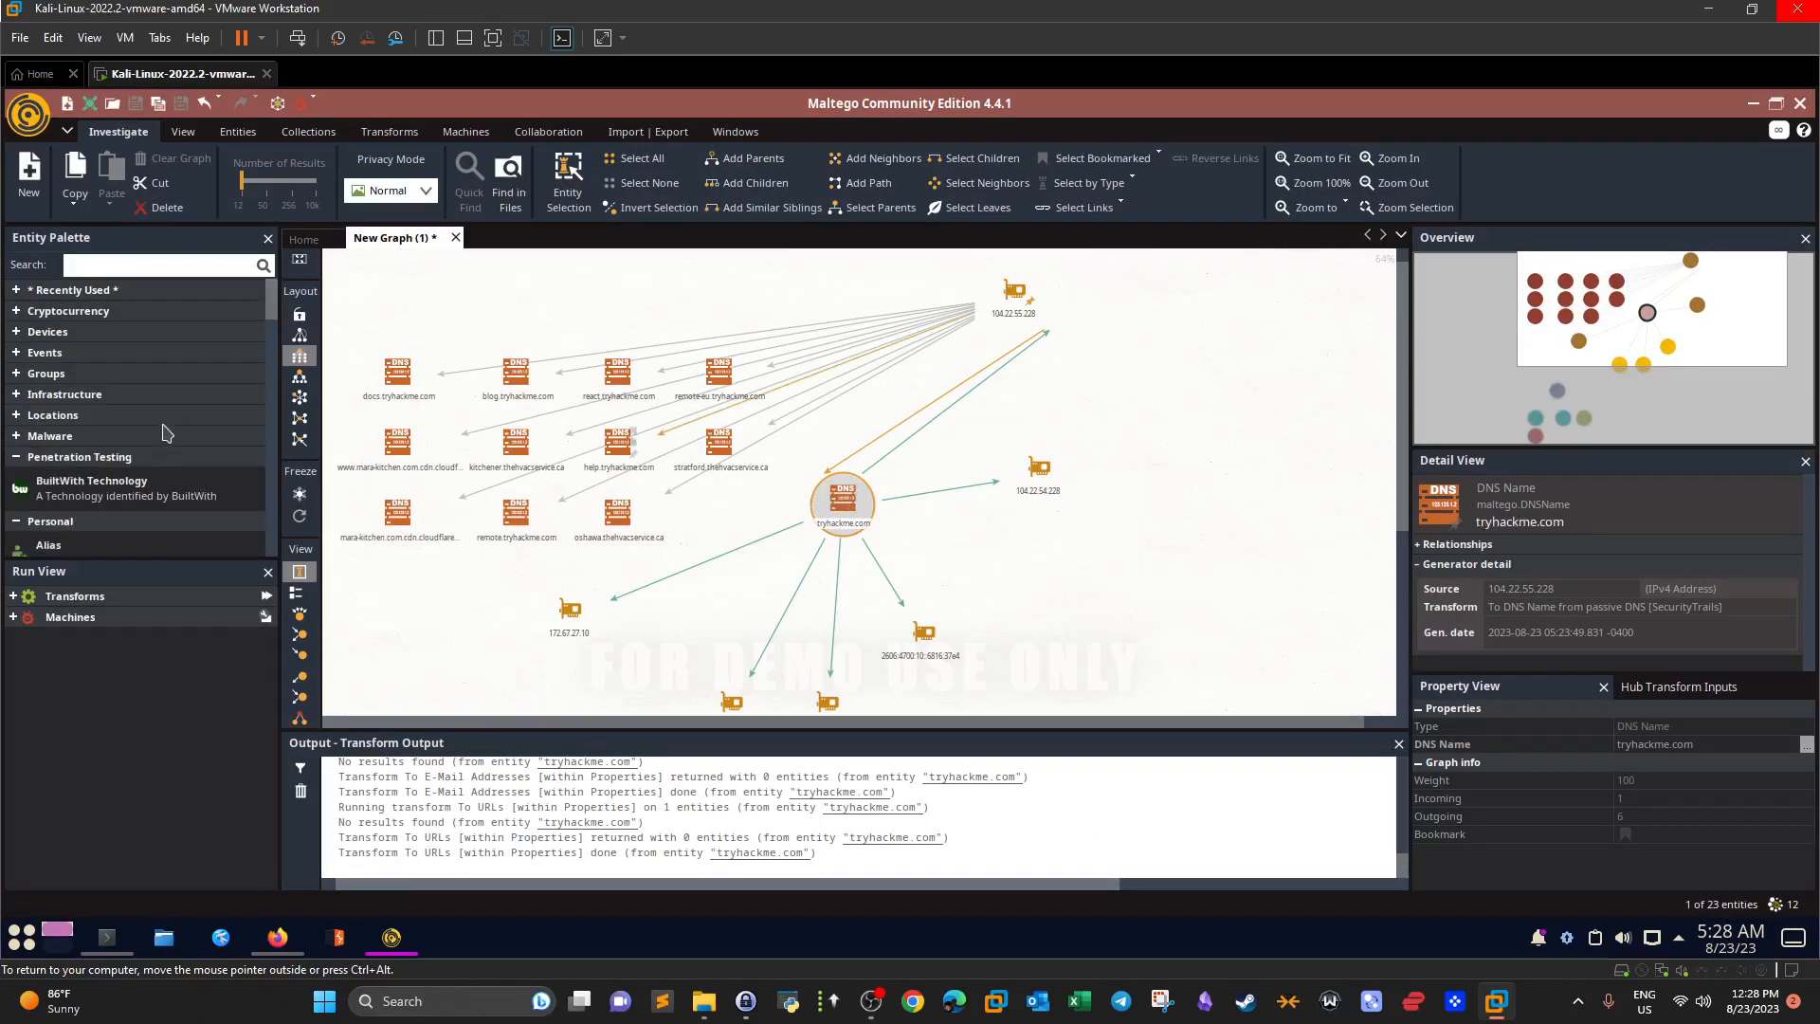
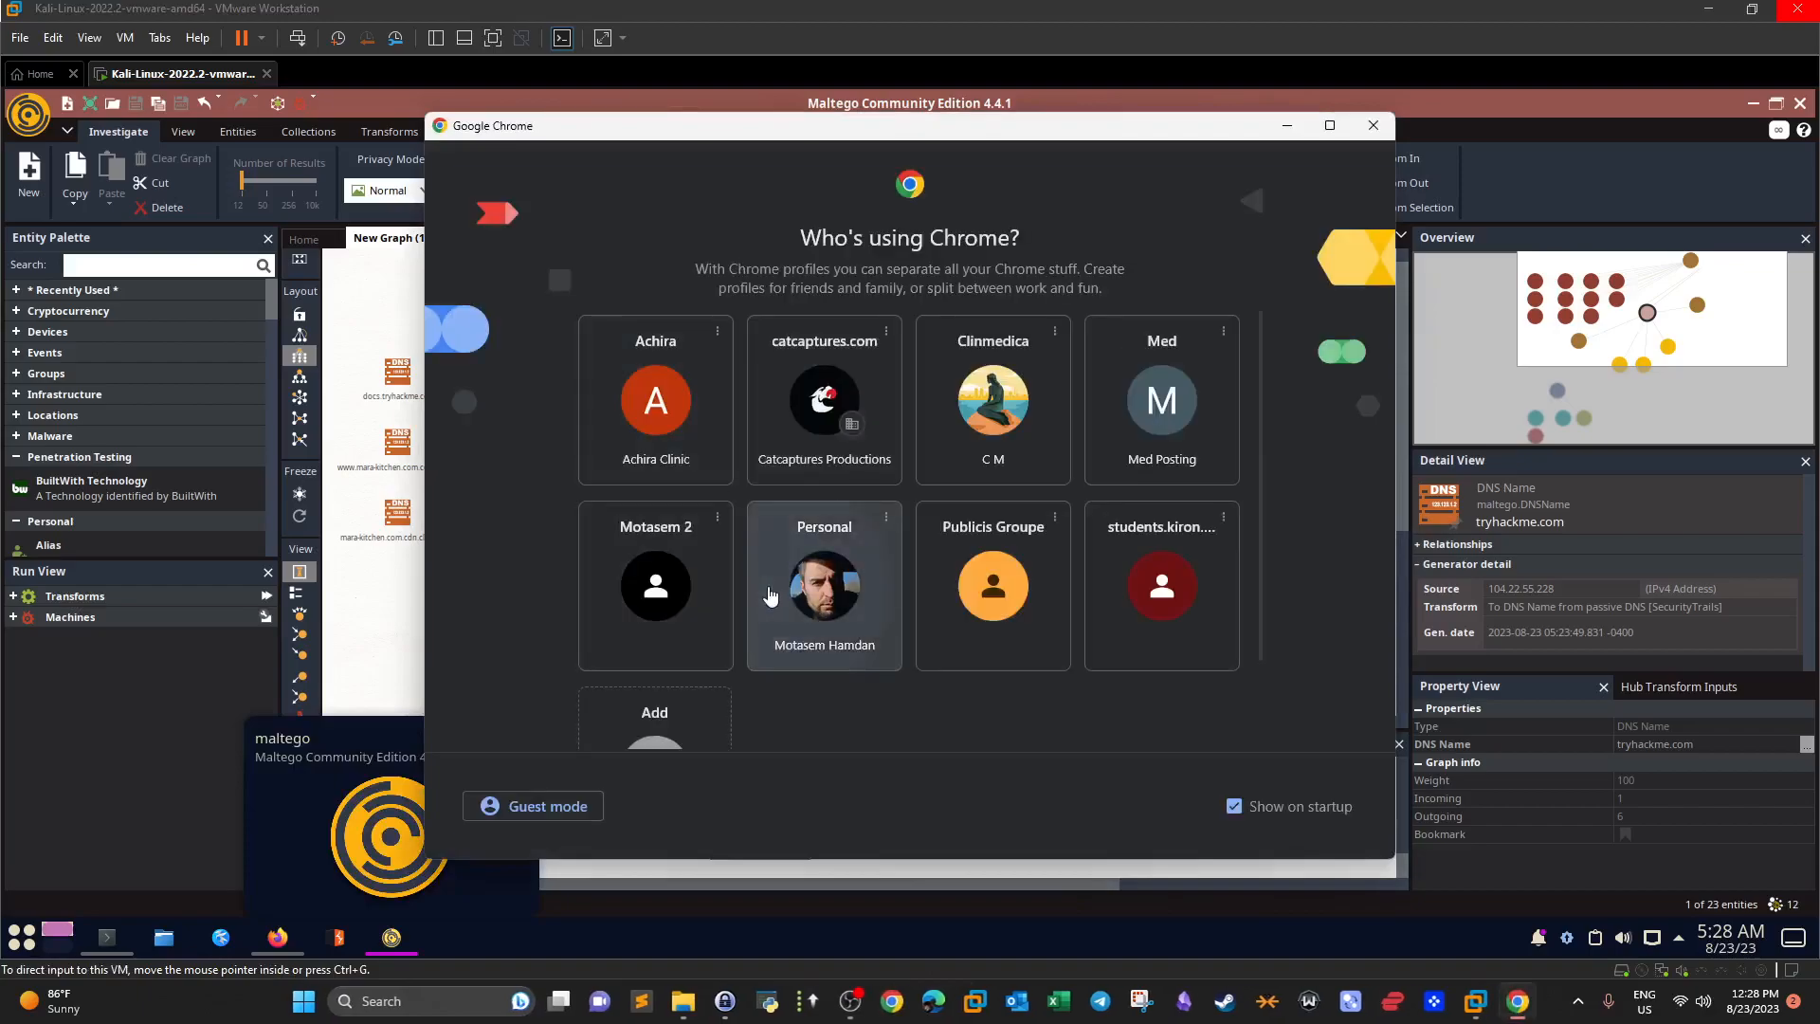
Open tryhackme.com/room/redteamrecon in the Personal Chrome profile and scroll down to Task 7.
left_click(772, 589)
type("https://tryhackme.com/room/redteamrecon")
key("Return")
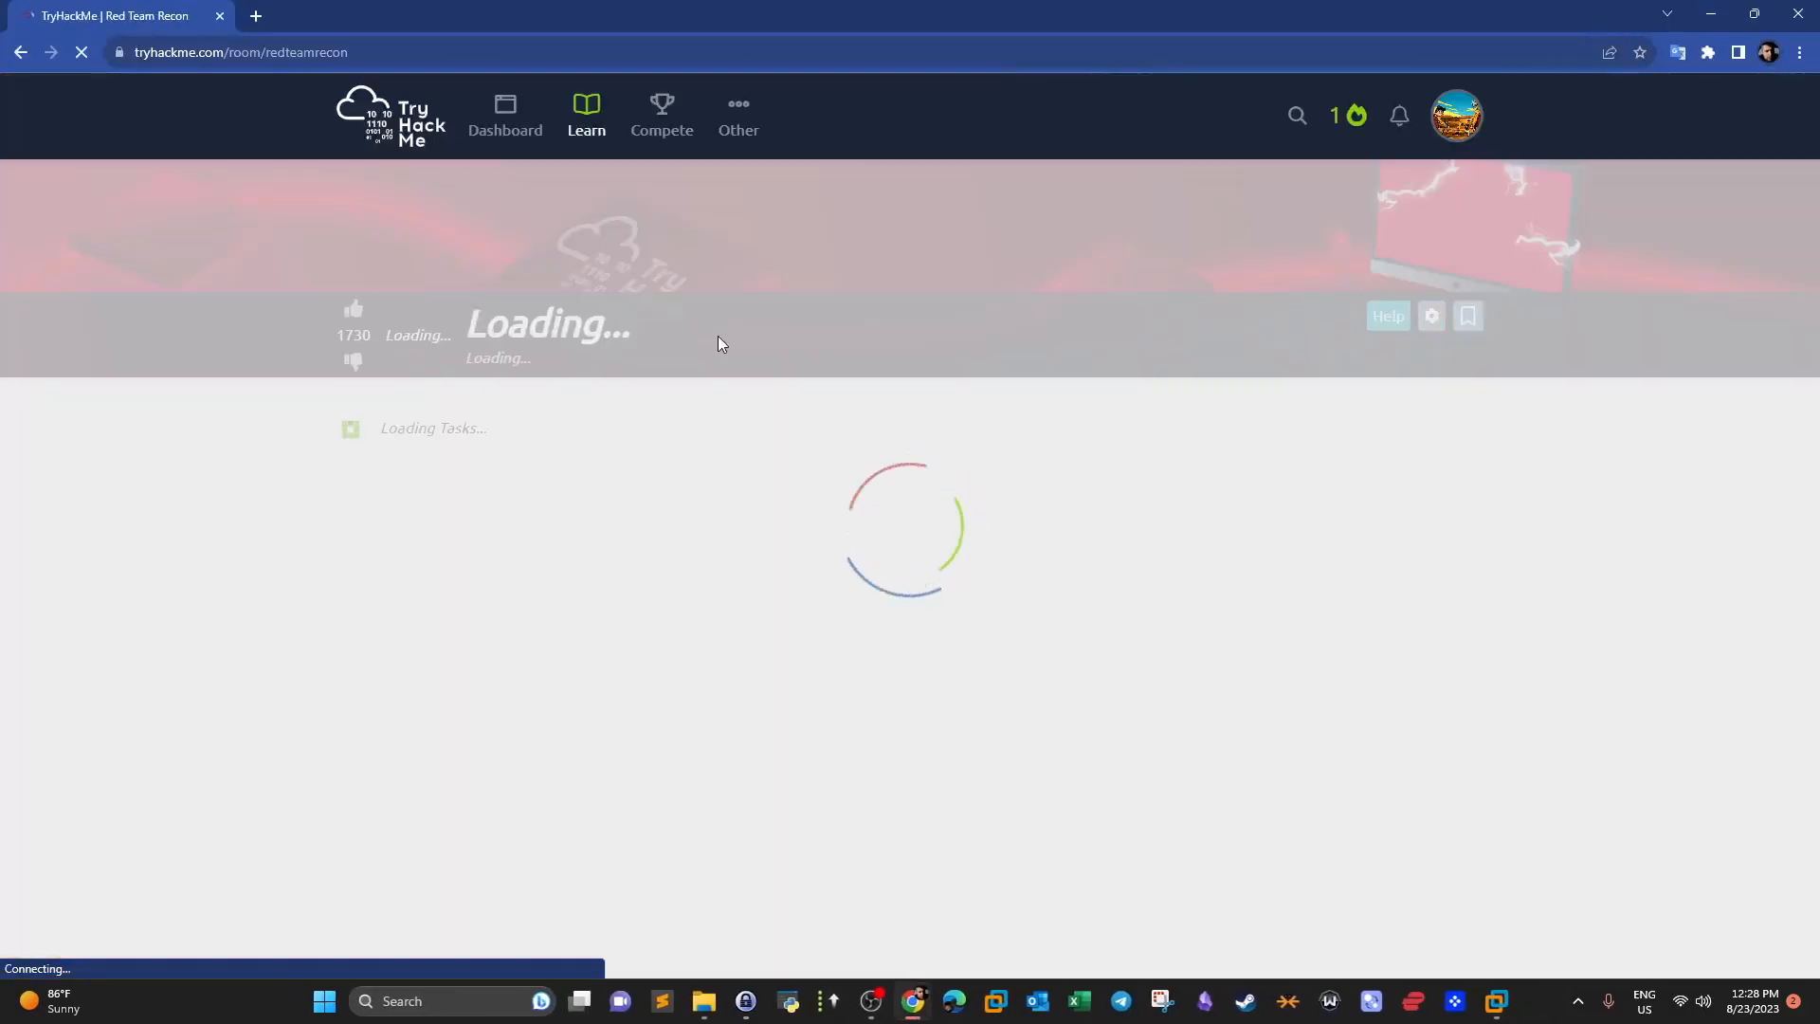
scroll(723, 334, "down", 2)
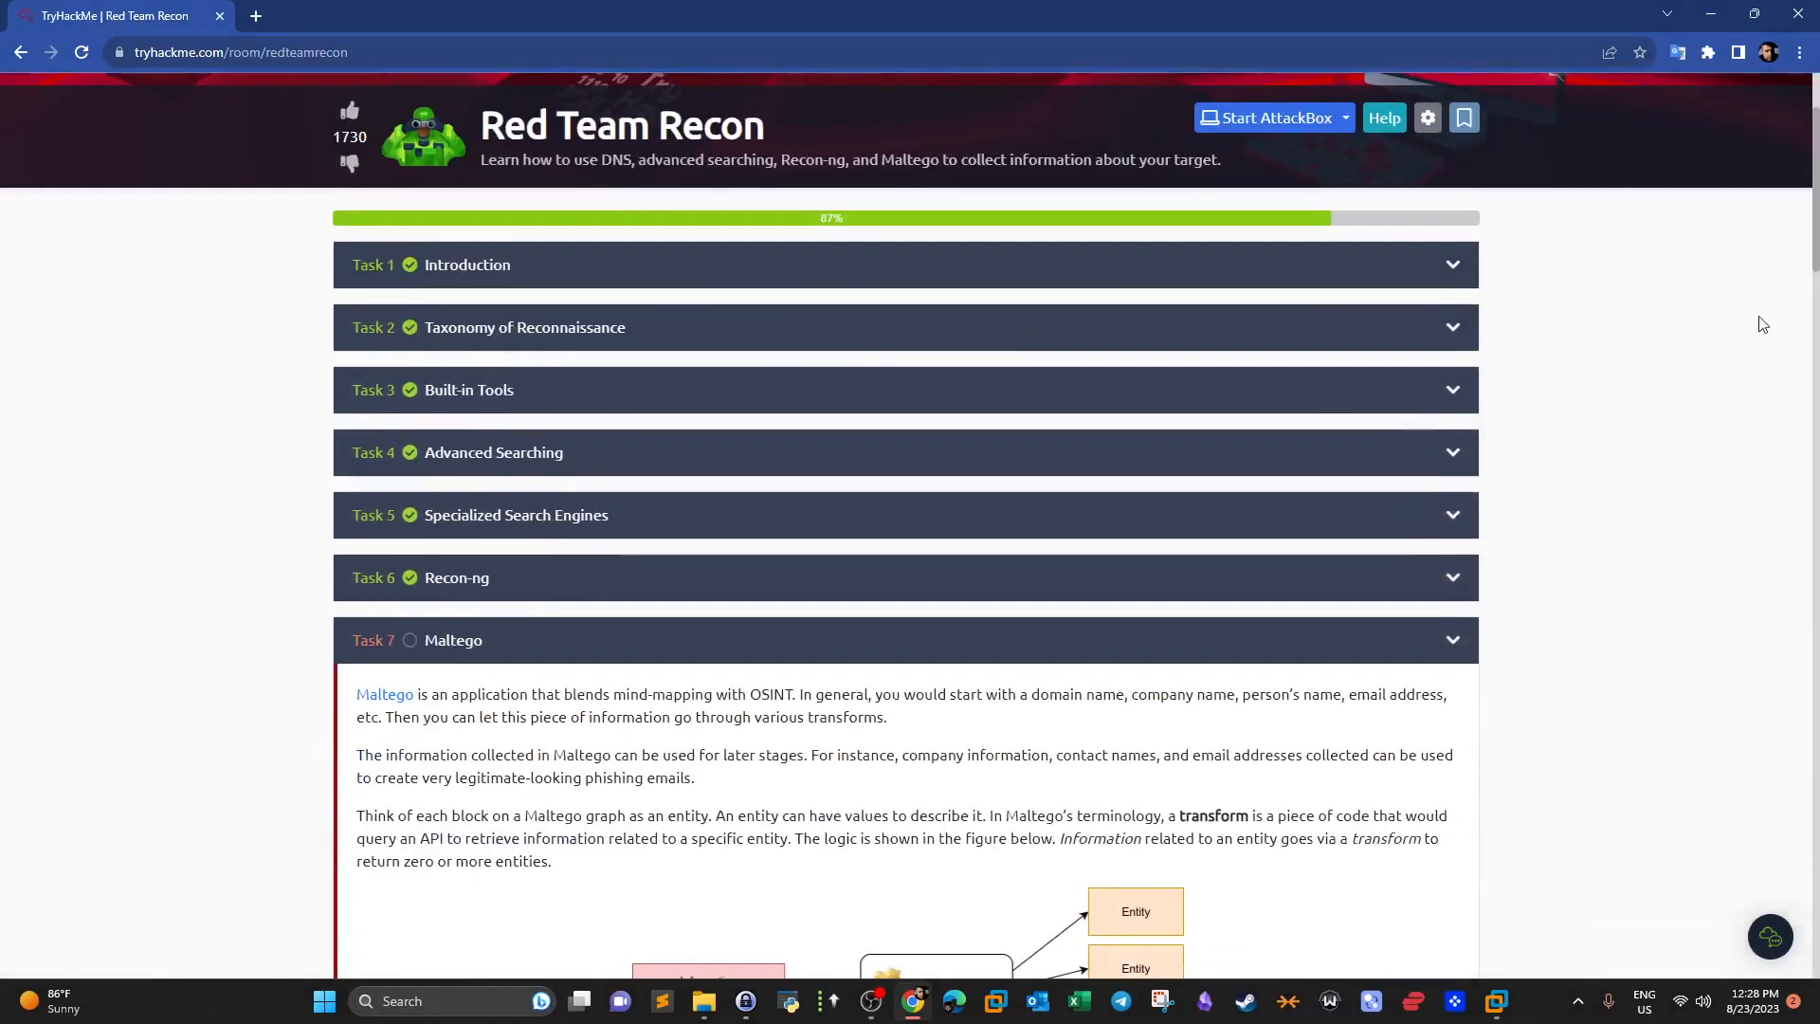
left_click_drag(1814, 254, 1774, 981)
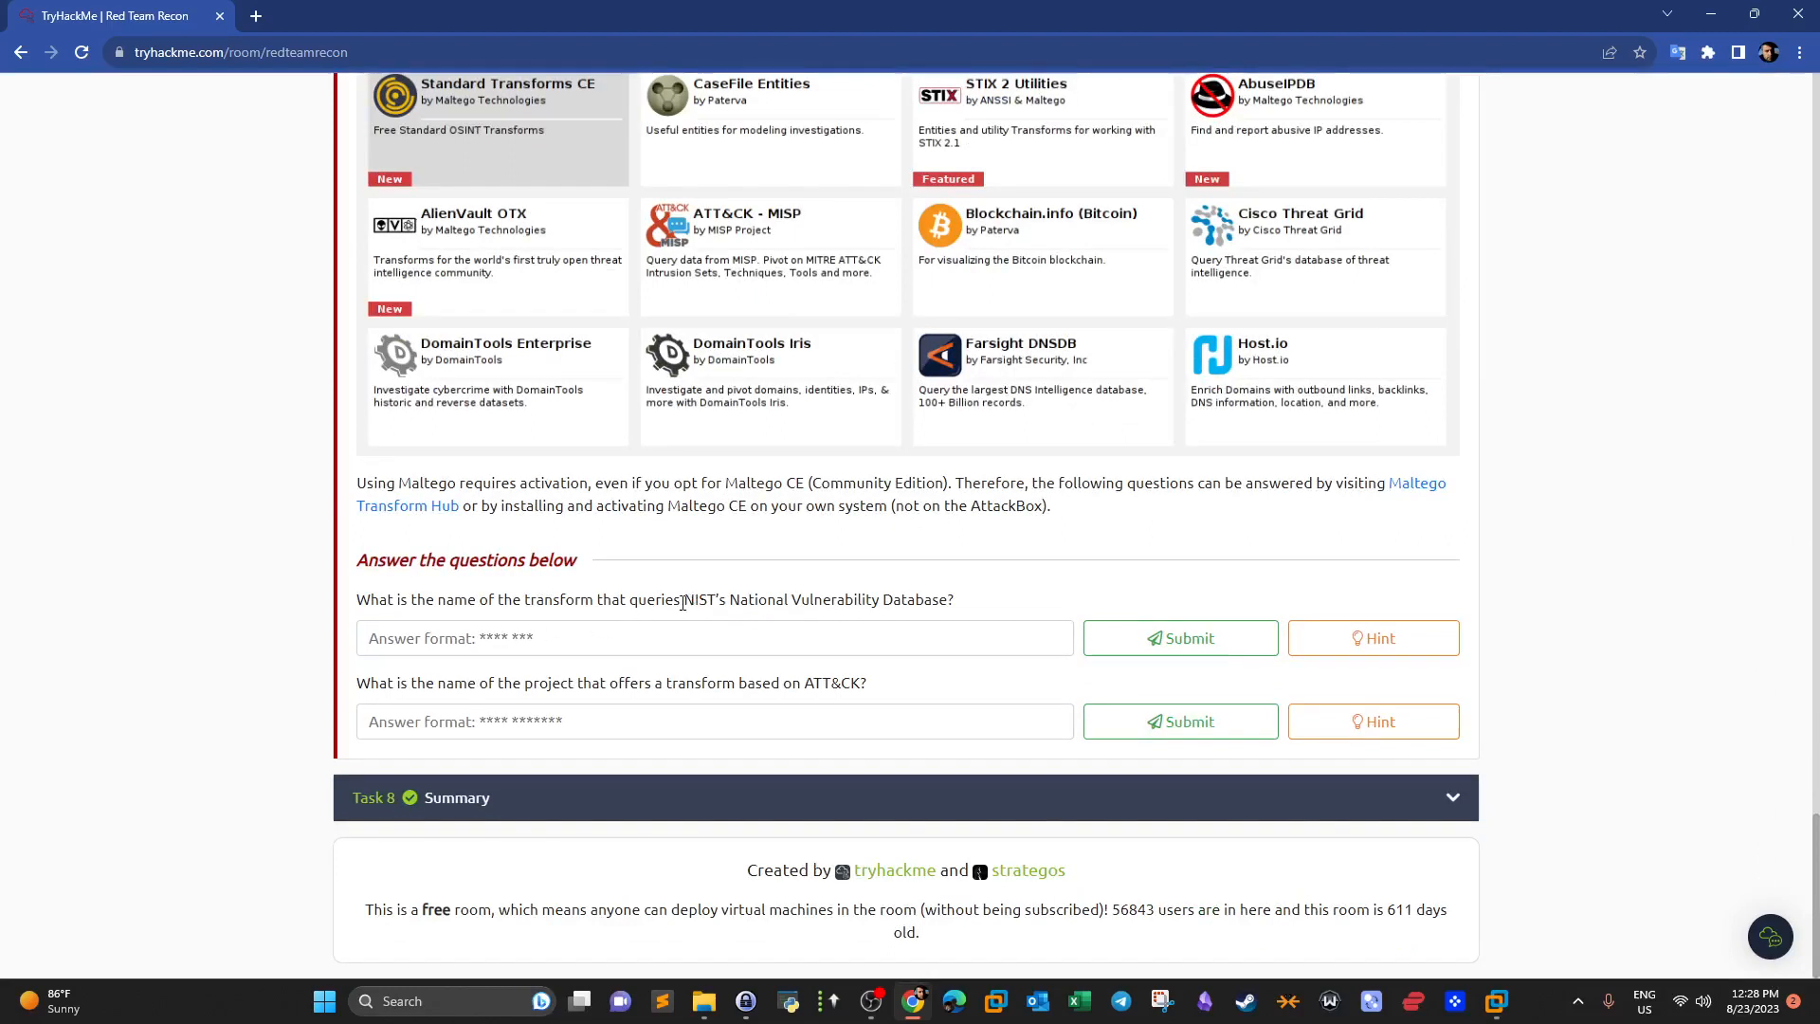
Copy the Transform Hub address from the first question's hint and paste it into a new tab.
left_click_drag(682, 602, 488, 600)
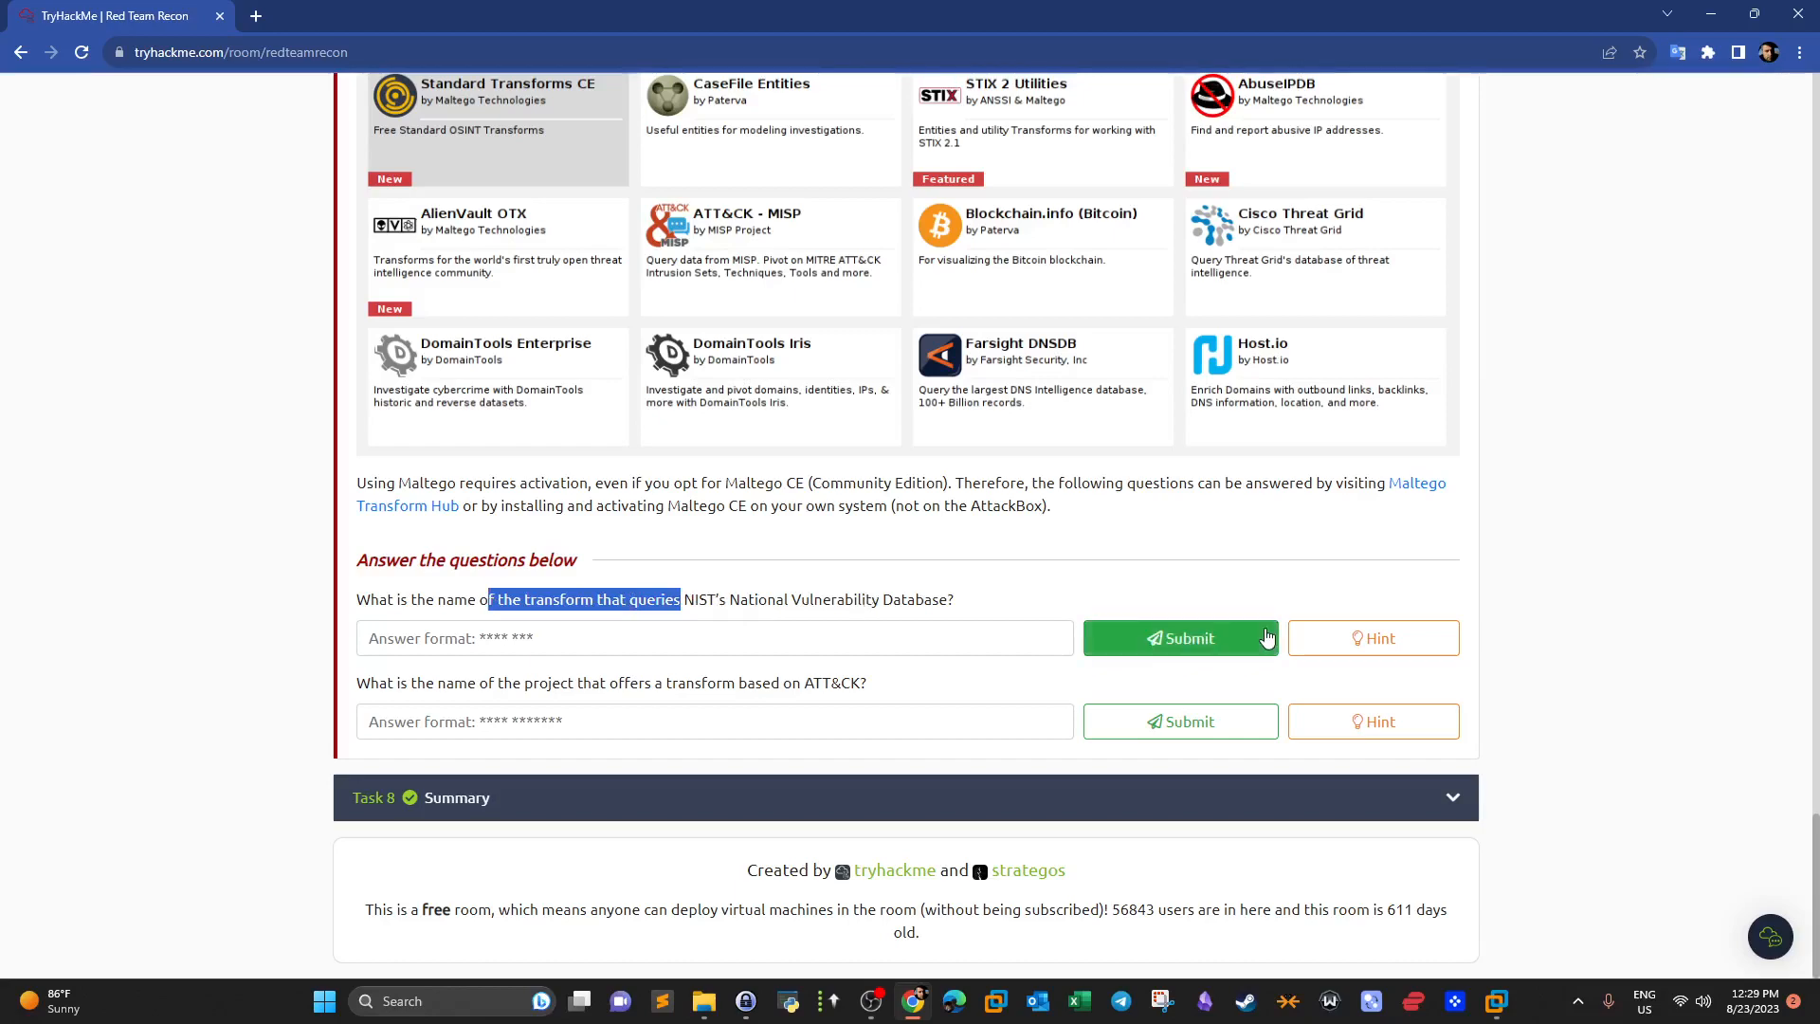
left_click(1367, 633)
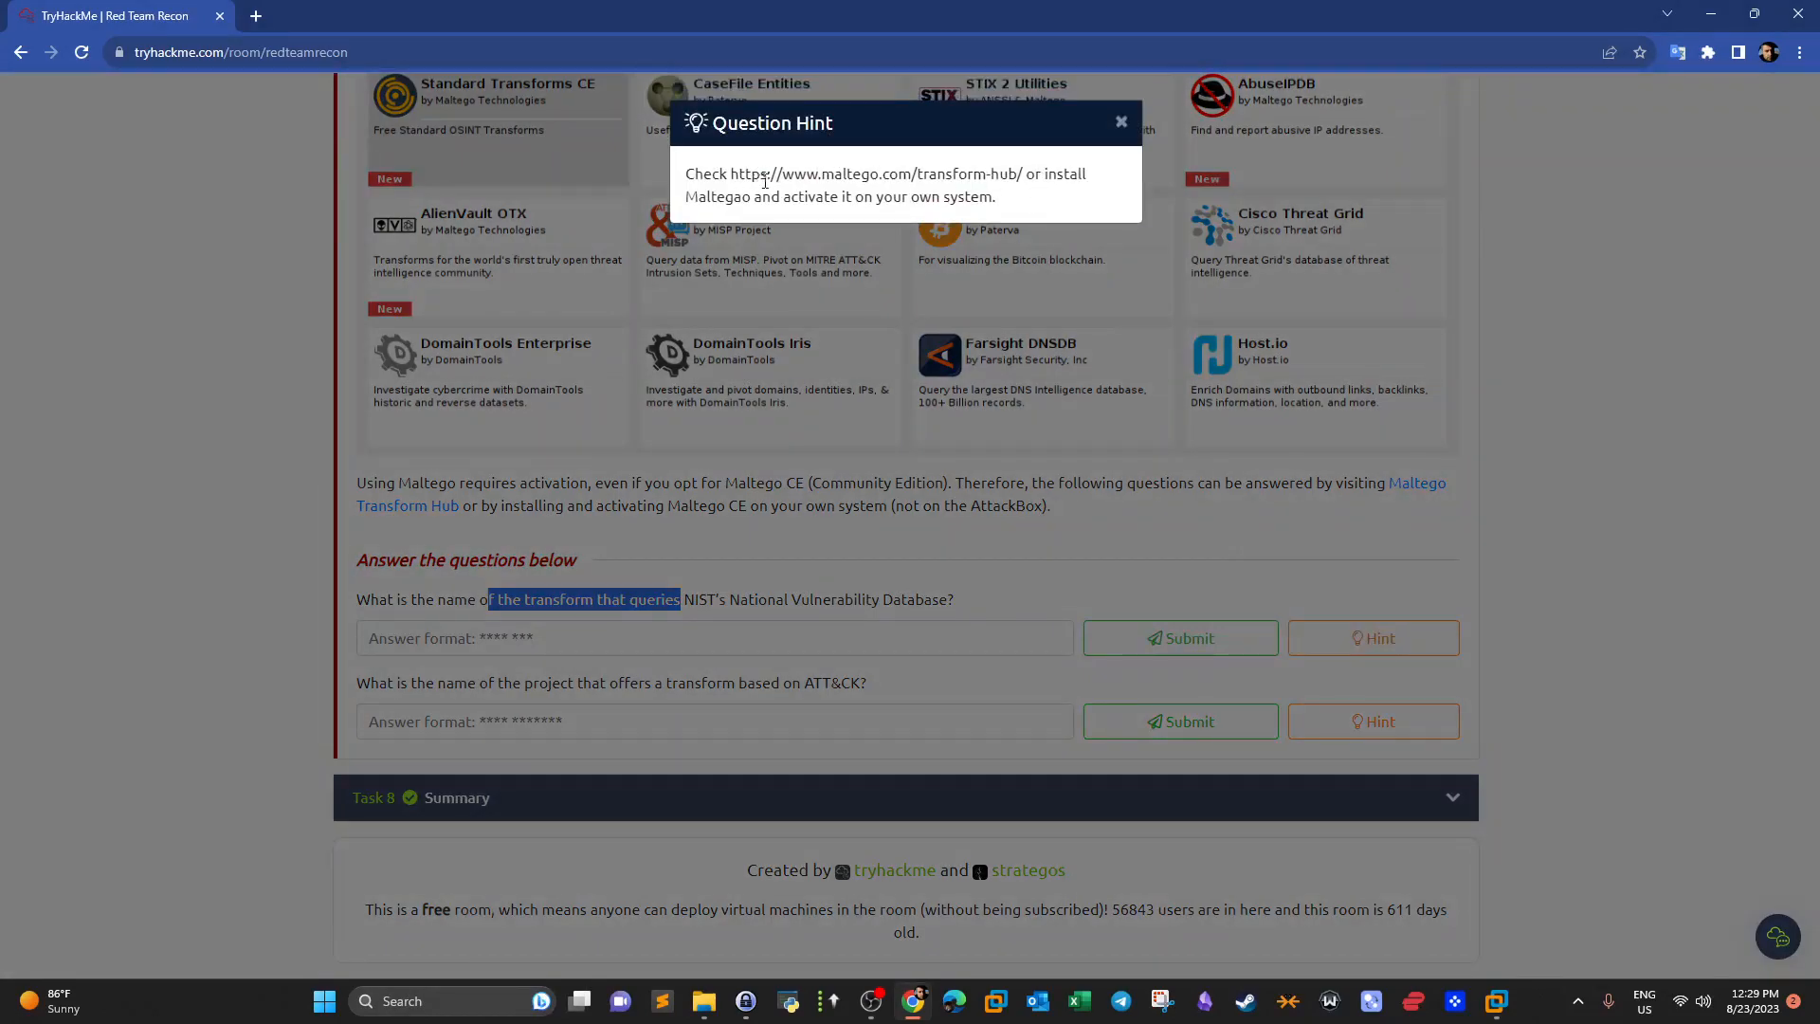
mouse_move(765, 181)
left_mouse_down()
mouse_move(1019, 178)
mouse_move(730, 175)
left_mouse_up()
key("ctrl+c")
left_click(1030, 180)
right_click(730, 176)
left_click(759, 184)
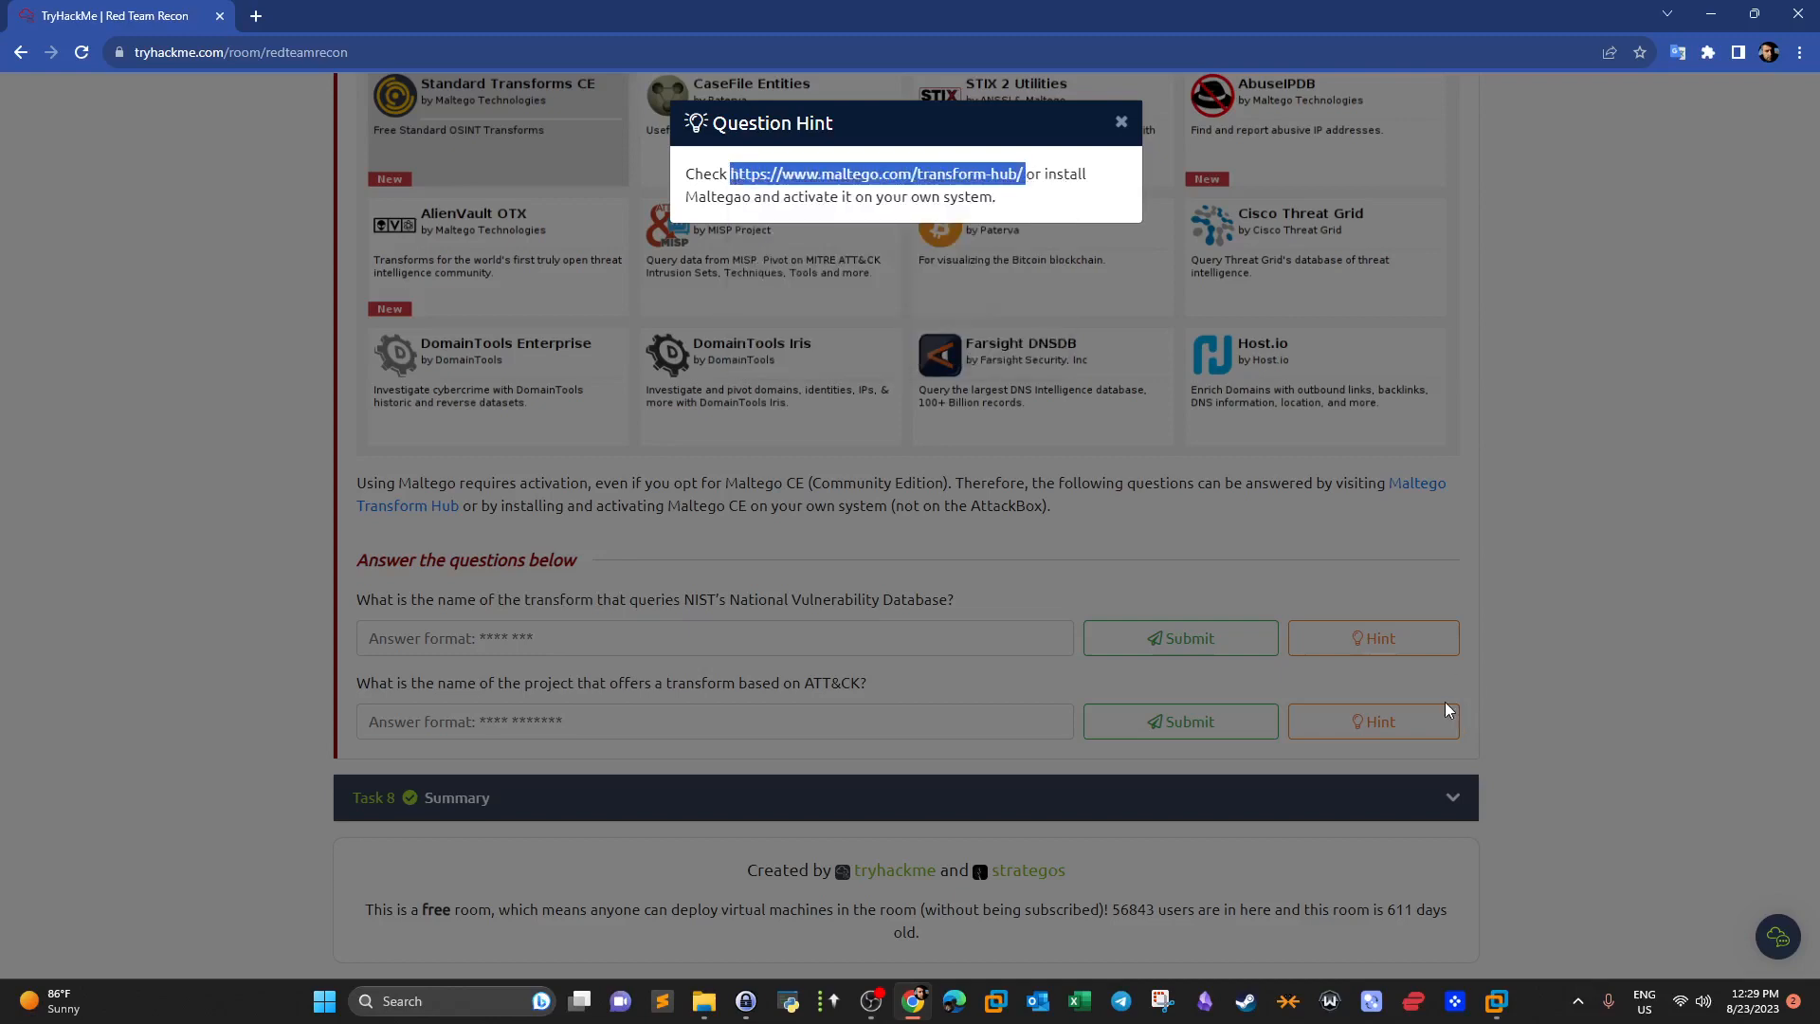
left_click(1121, 121)
left_click(256, 16)
key("ctrl+v")
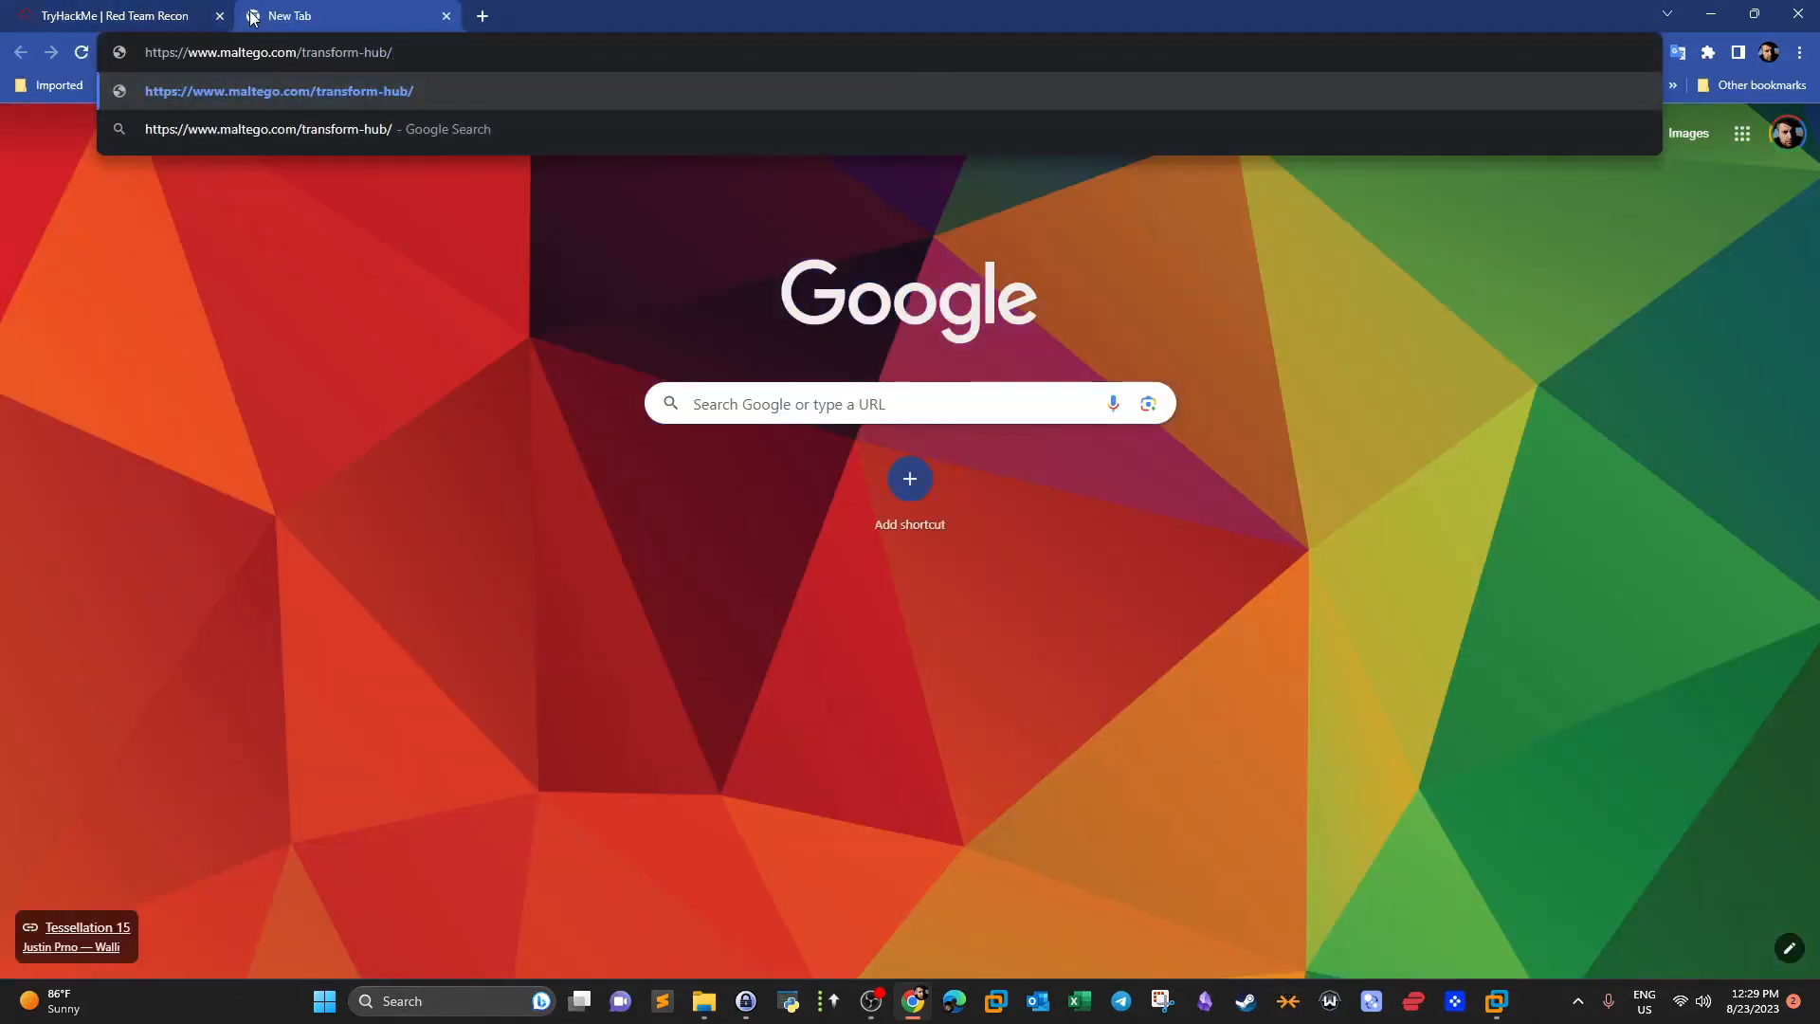
Load maltego.com/transform-hub, accept its cookies, then switch back to the Maltego VM.
key("Return")
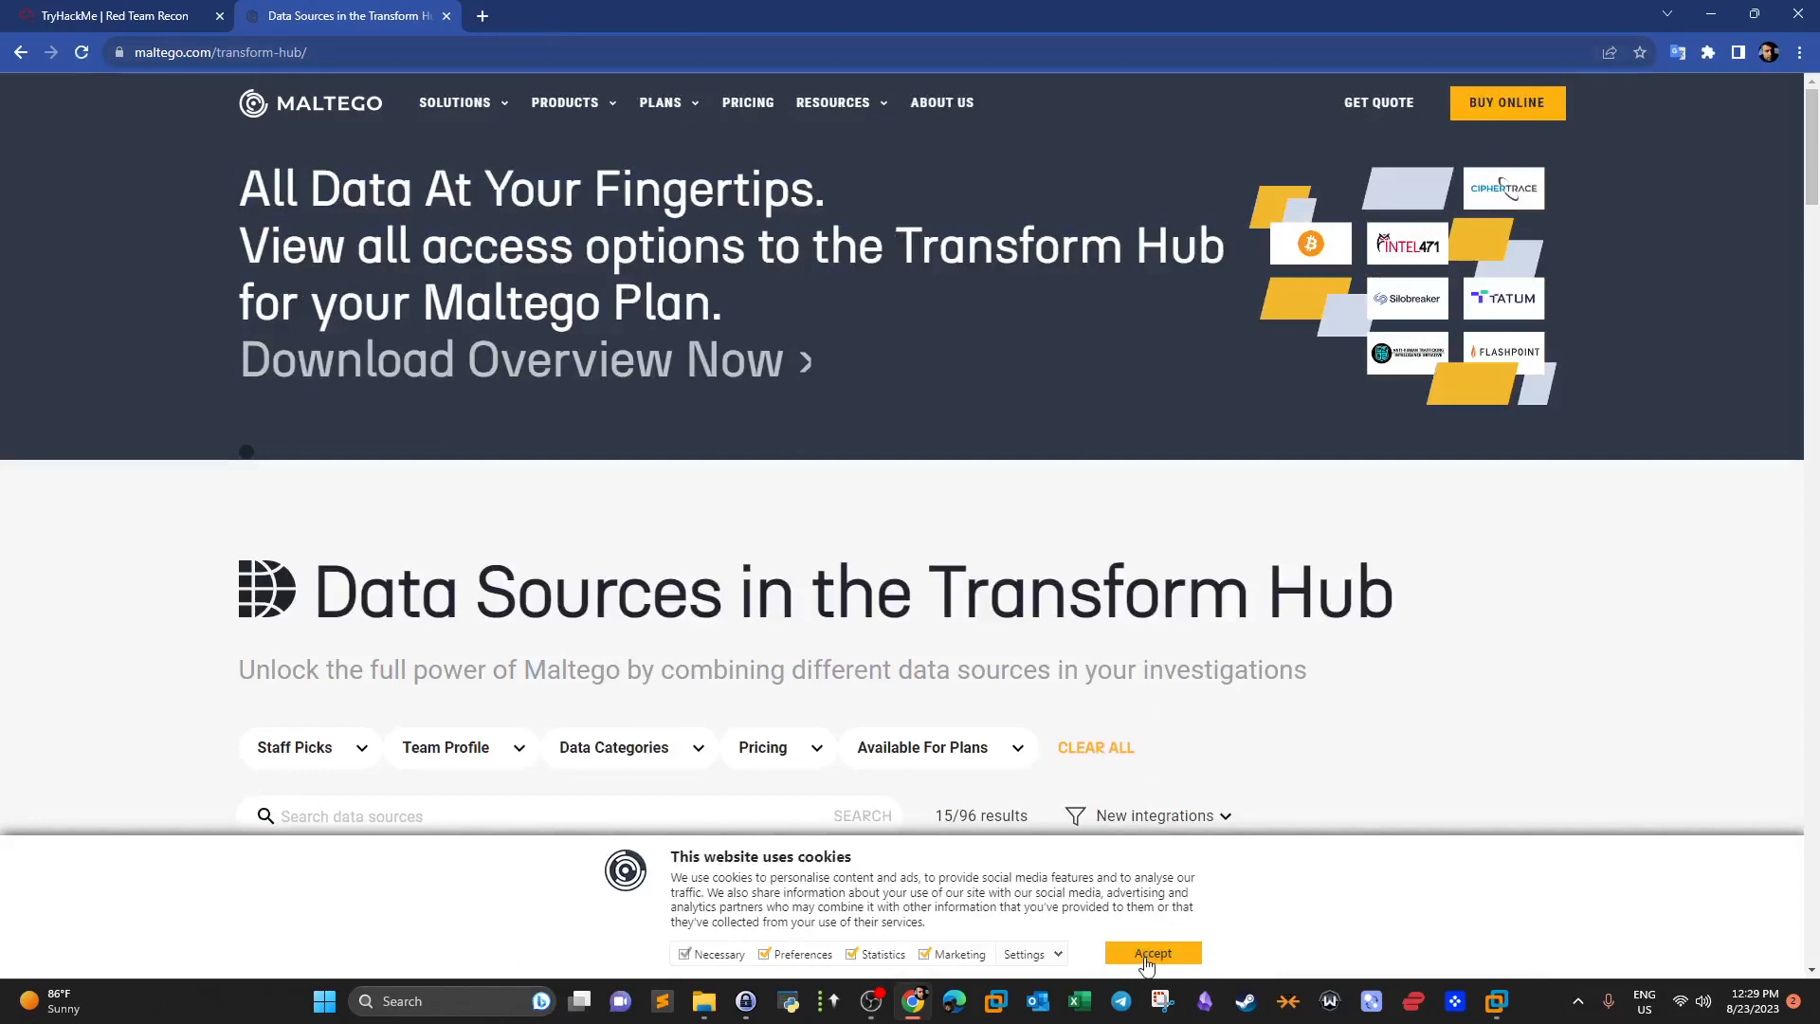
left_click(1152, 953)
scroll(865, 352, "down", 3)
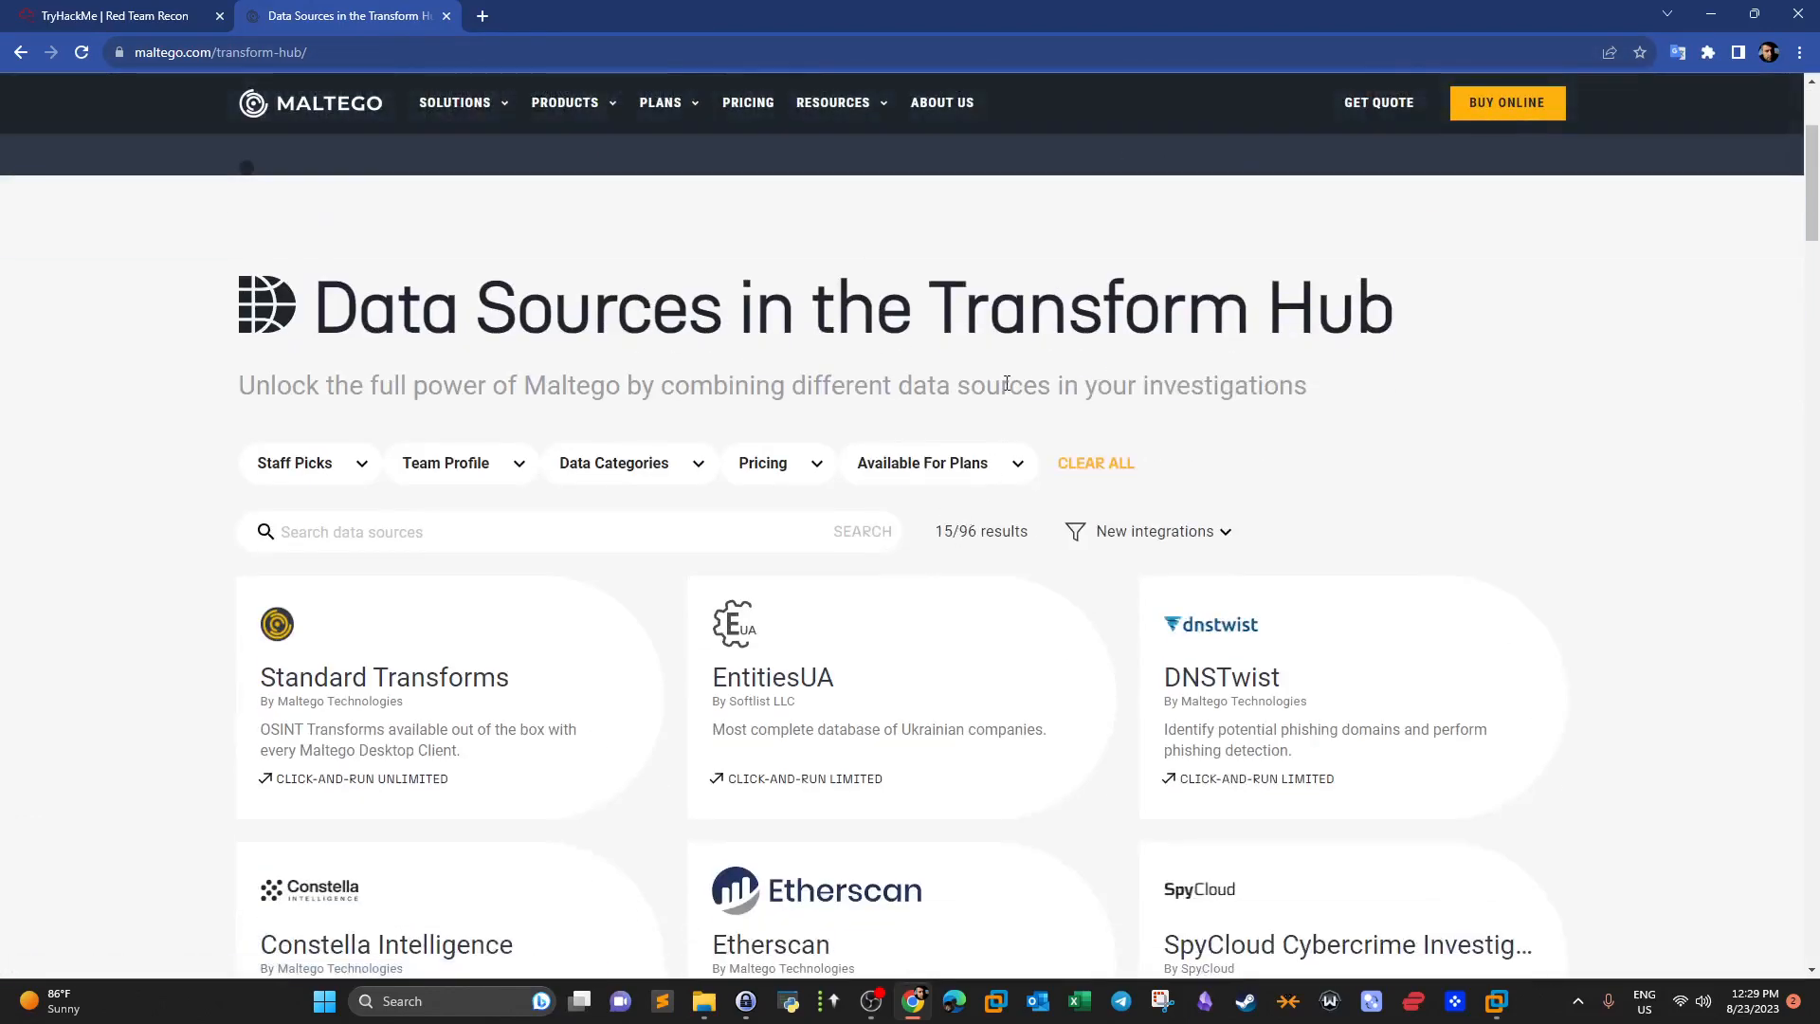
left_click(1495, 1001)
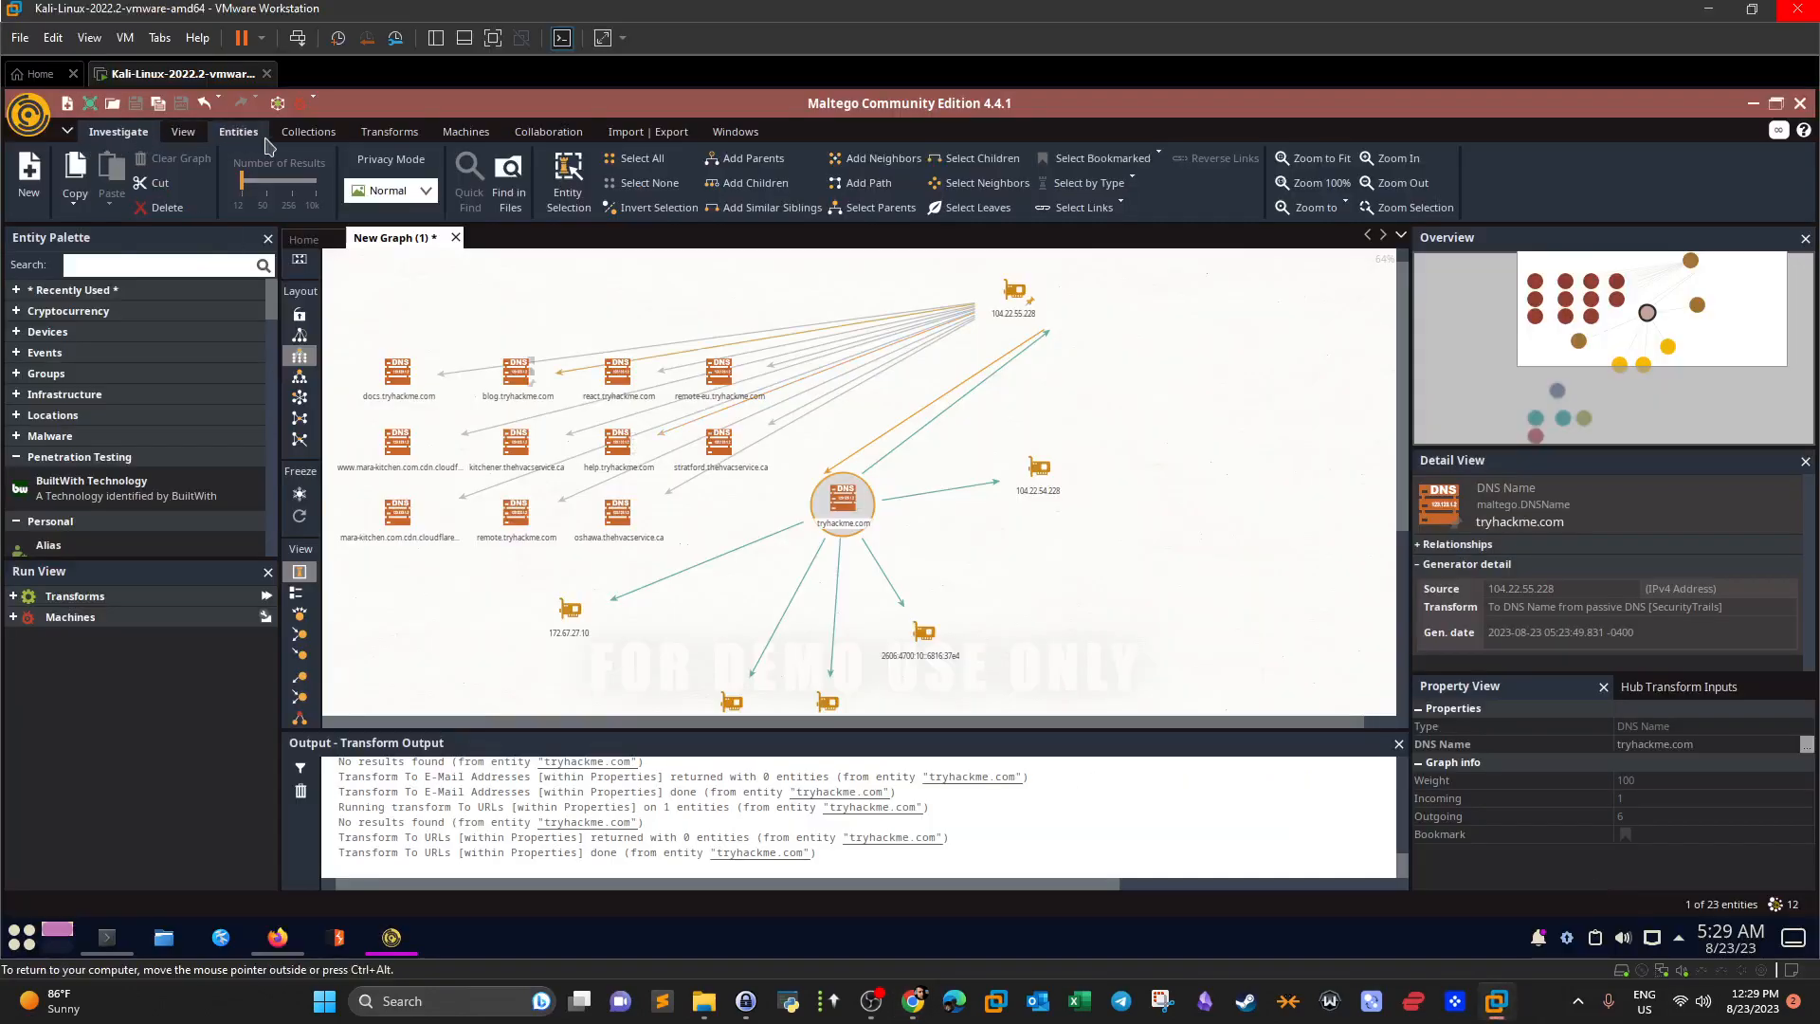
Open Maltego's Transform Hub and re-read the National Vulnerability Database question in TryHackMe.
left_click(405, 139)
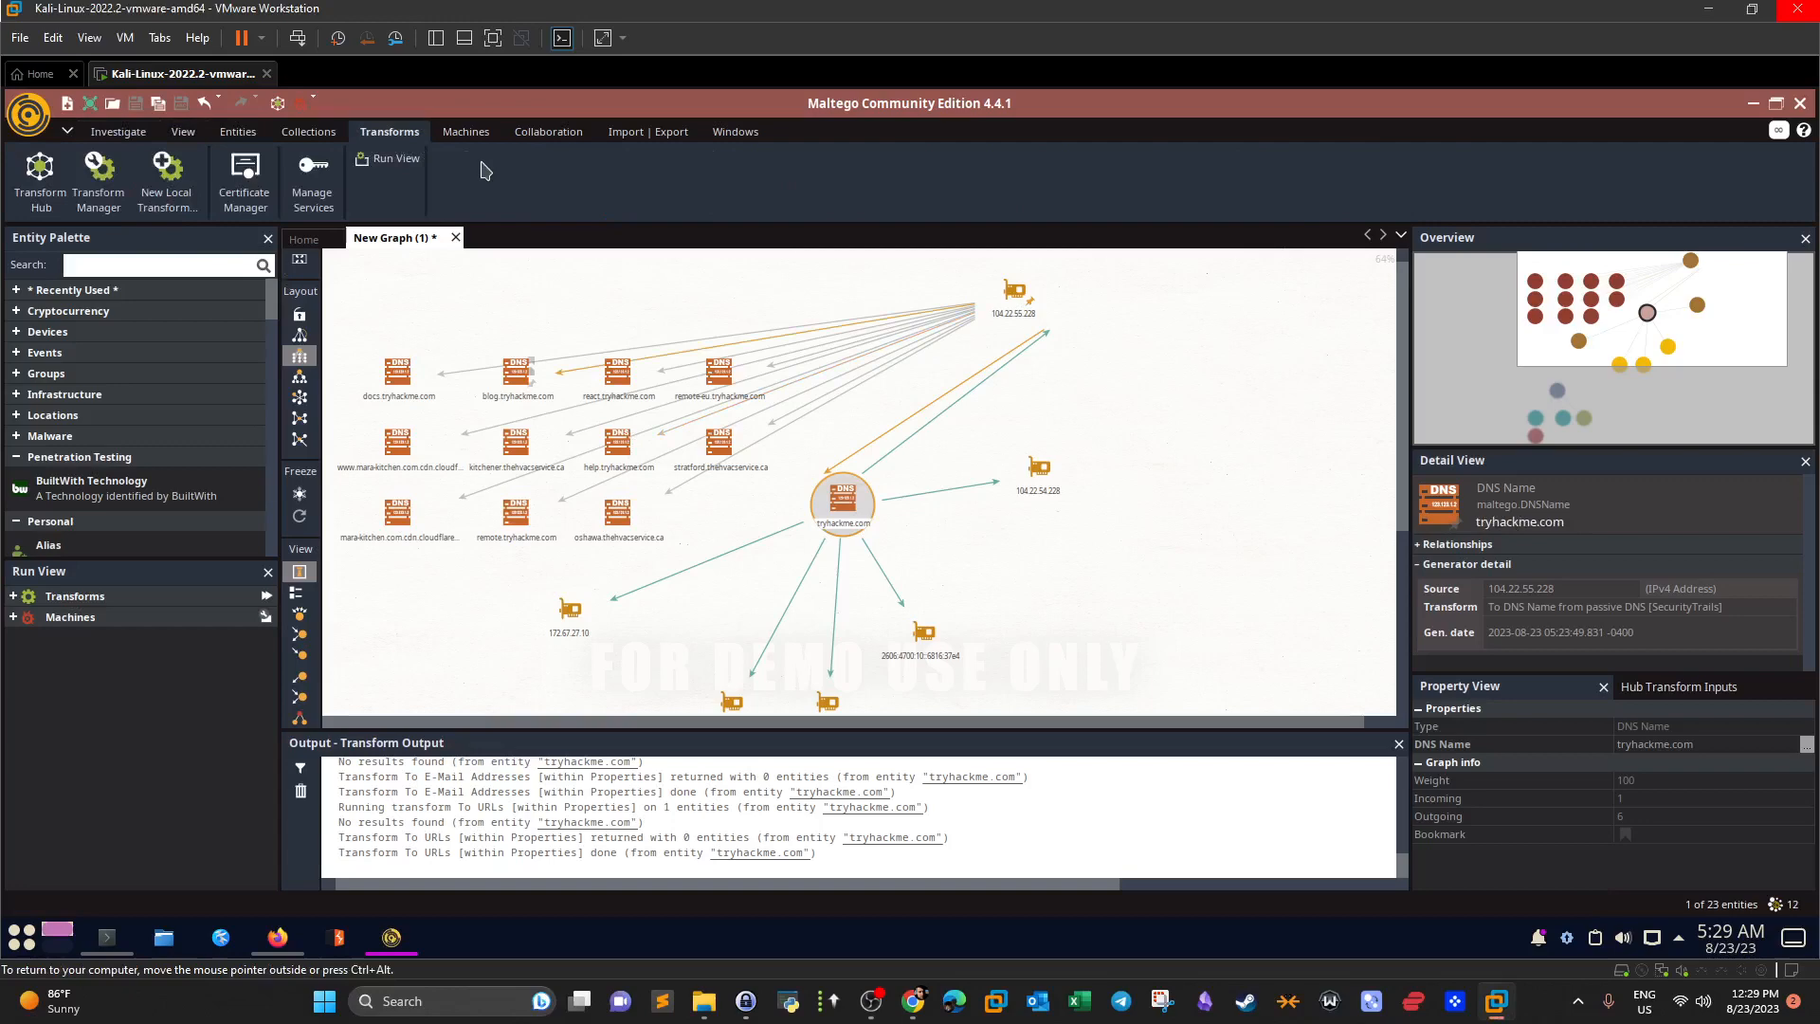
left_click(38, 182)
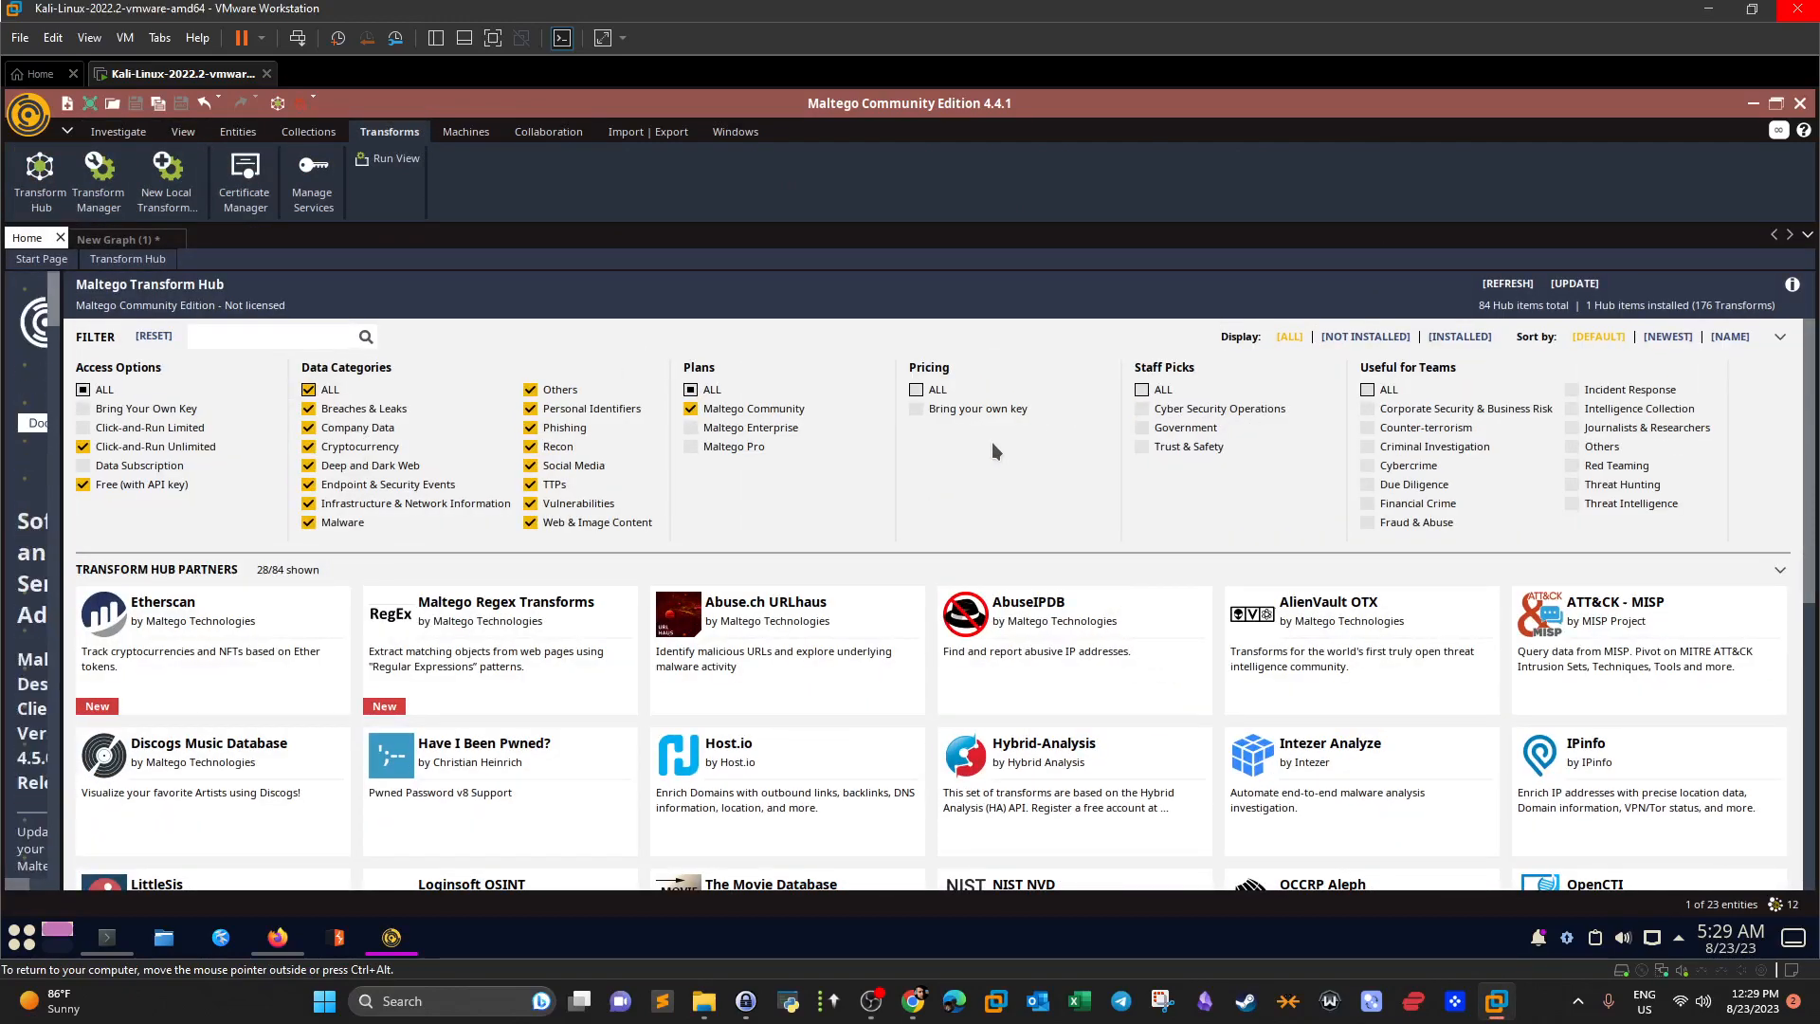
left_click(912, 1000)
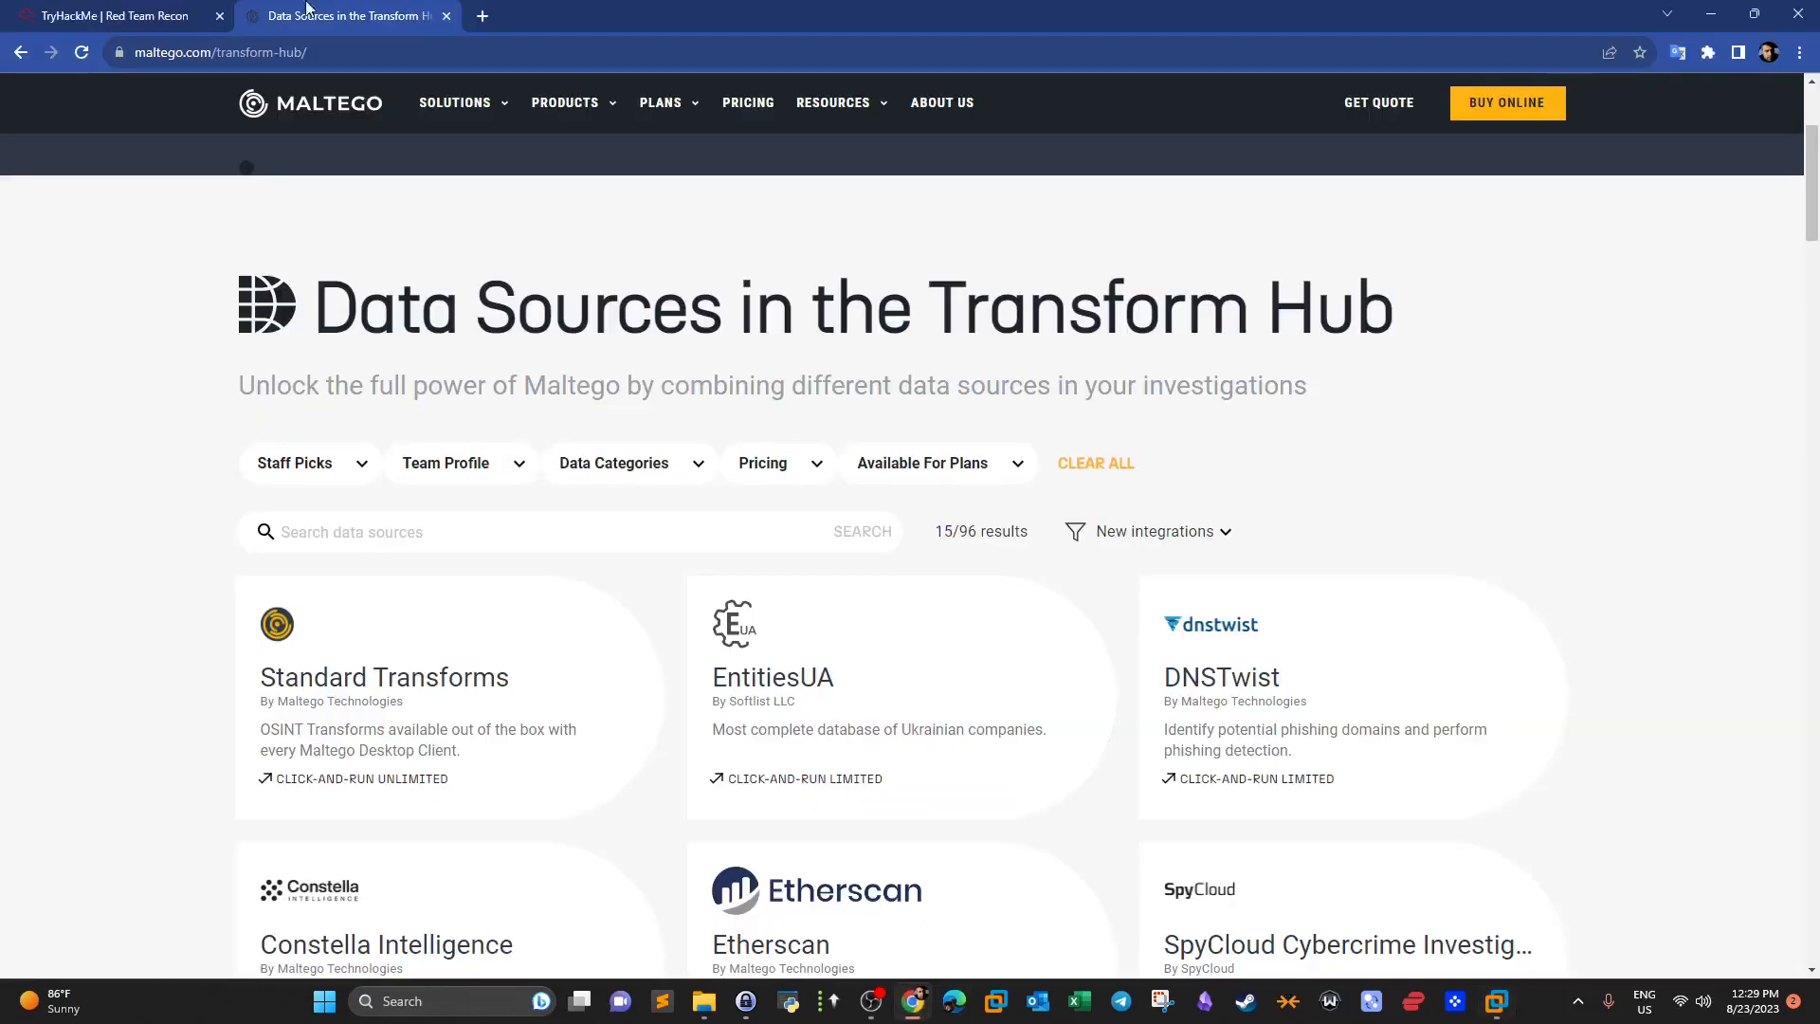
key("ctrl+shift+Tab")
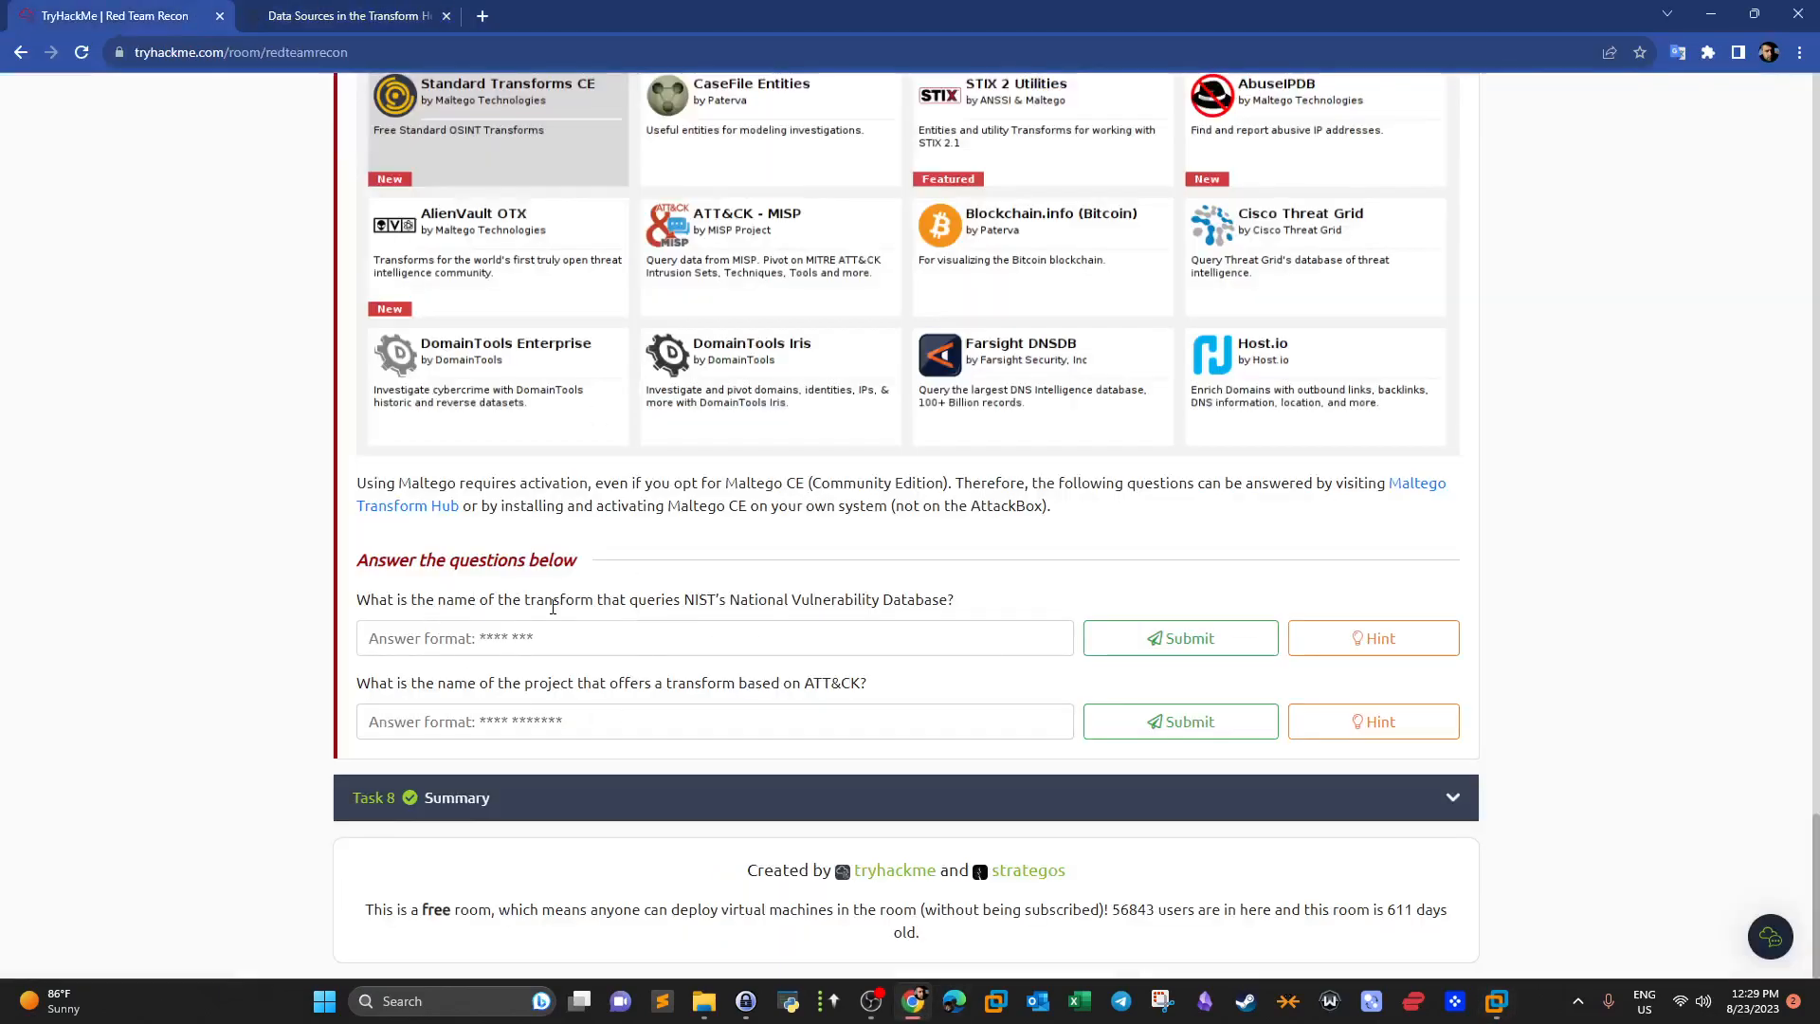
left_click_drag(735, 600, 925, 606)
left_click(911, 1001)
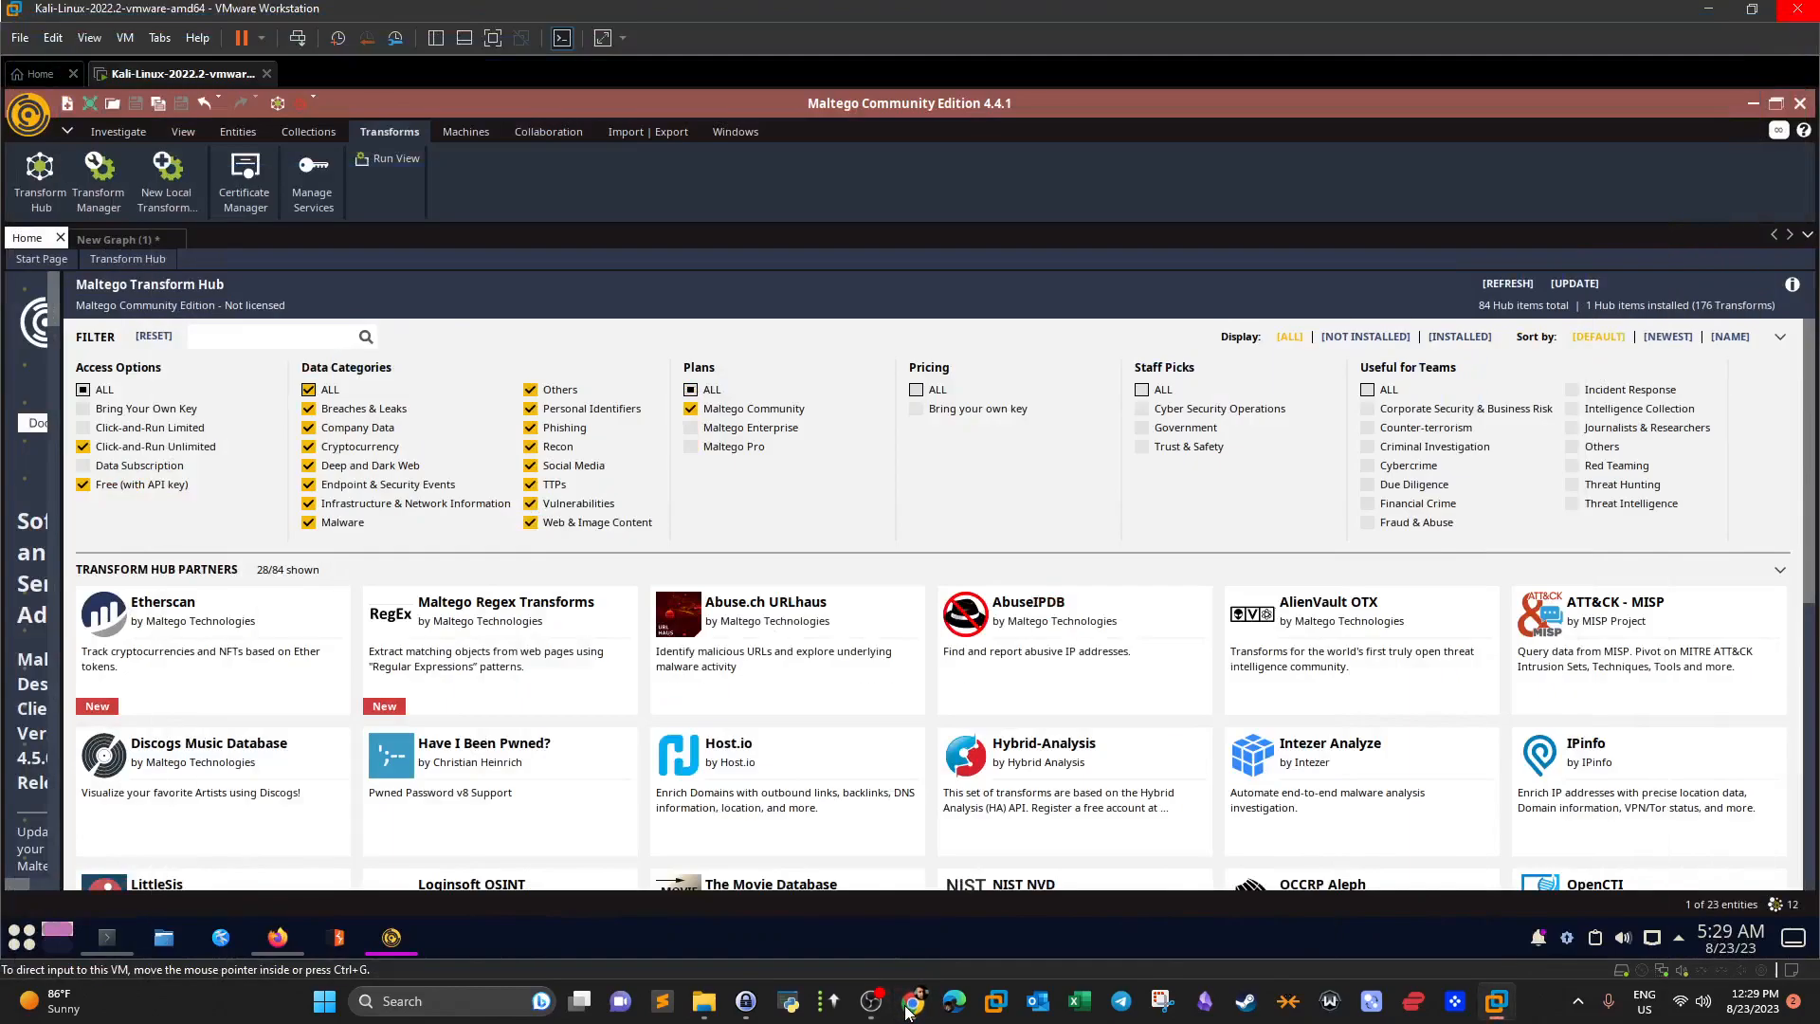
Filter the hub to Vulnerabilities only, view the NIST NVD card, then focus TryHackMe's answer field.
left_click(308, 390)
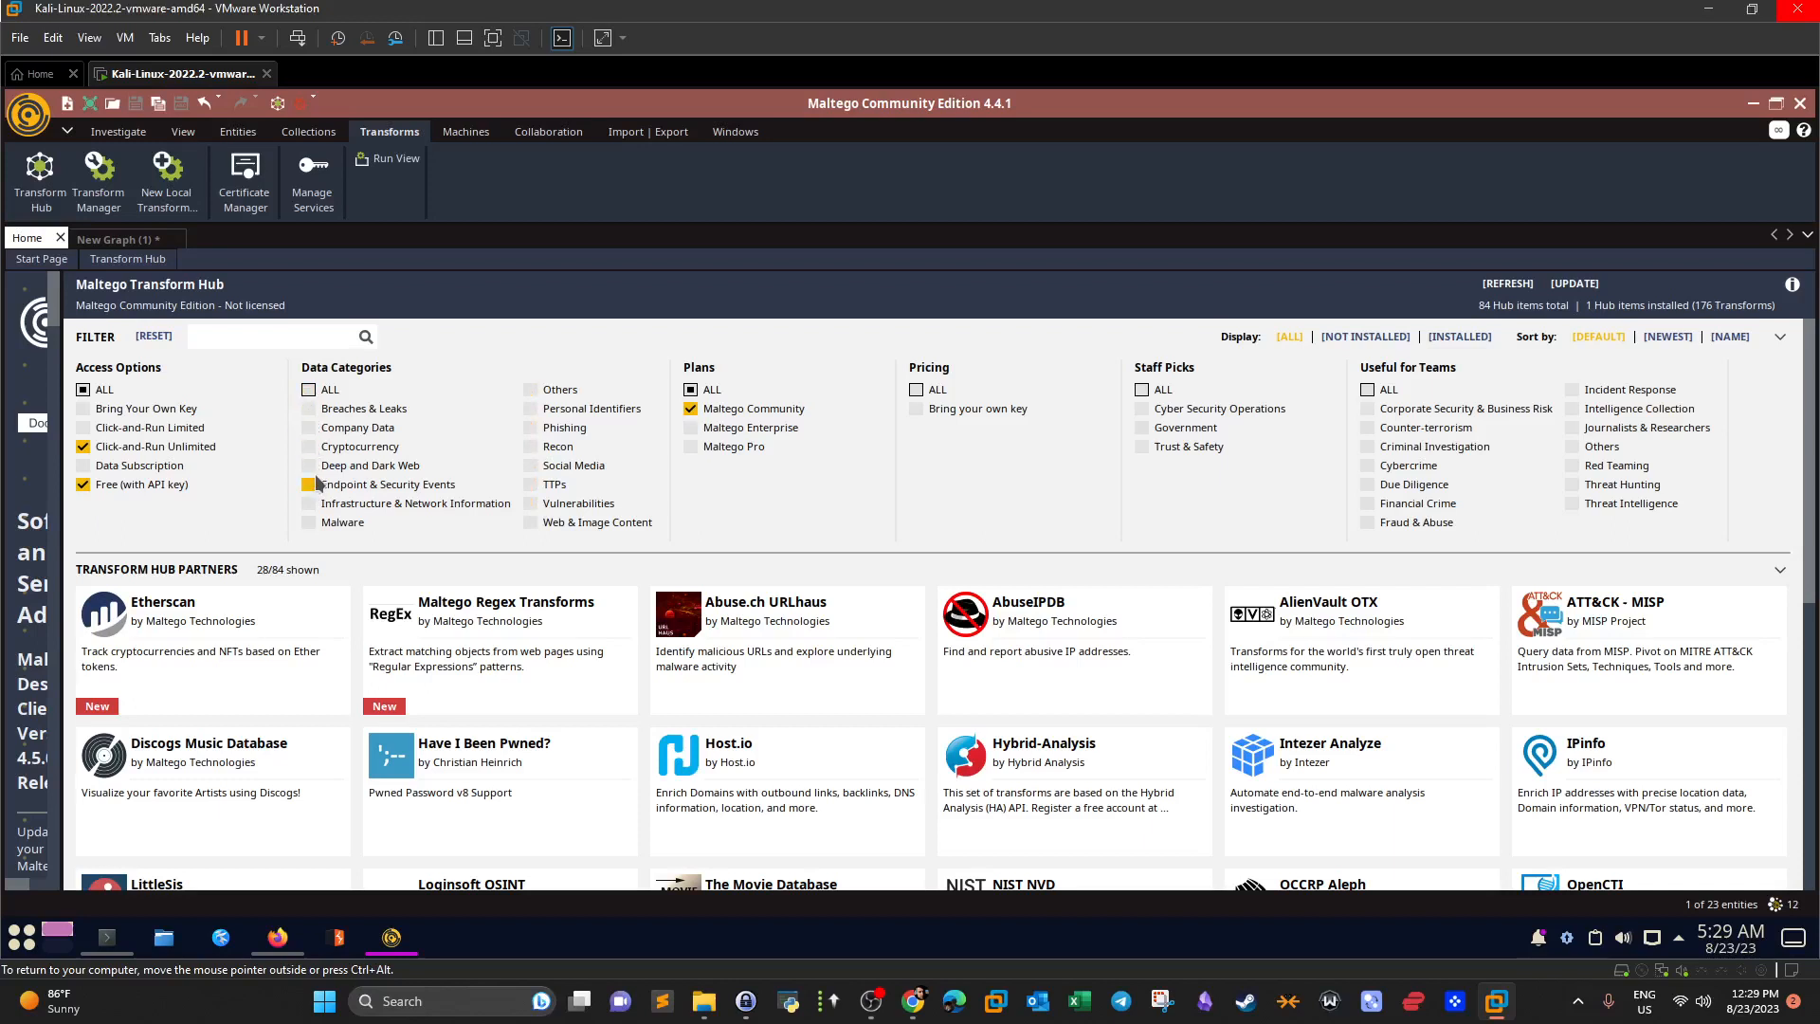
left_click(531, 505)
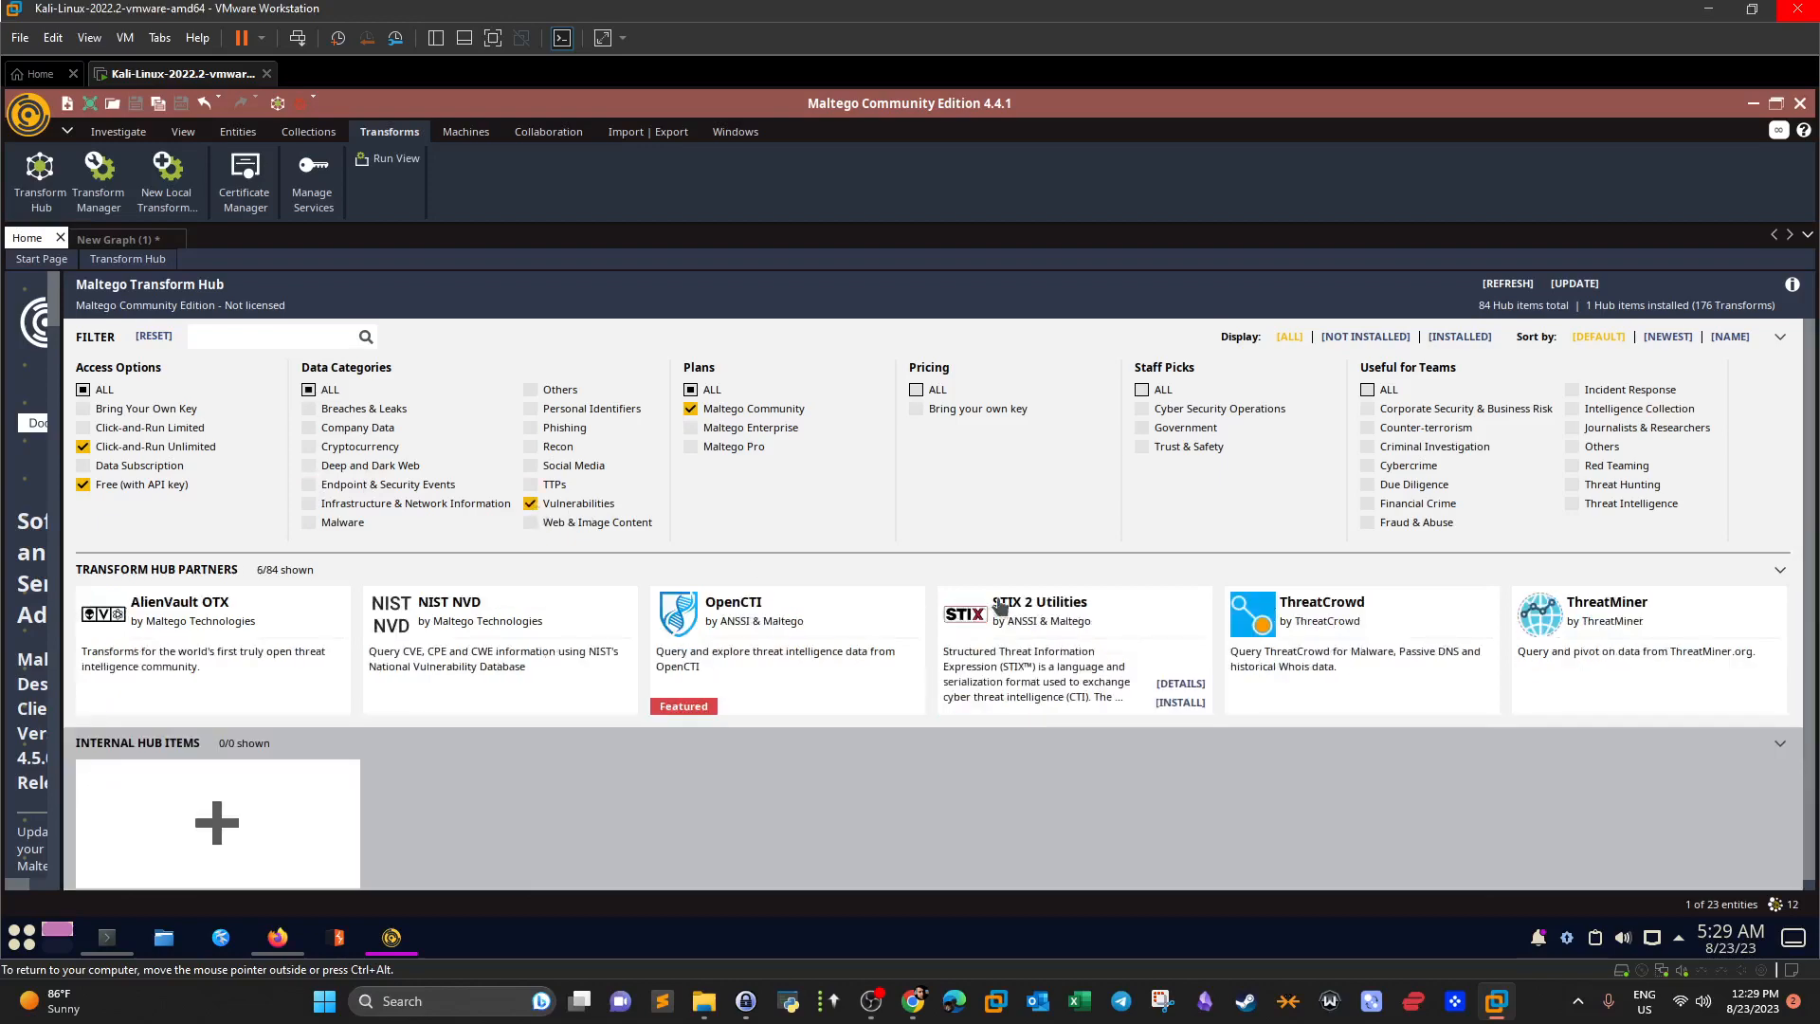
scroll(989, 524, "down", 1)
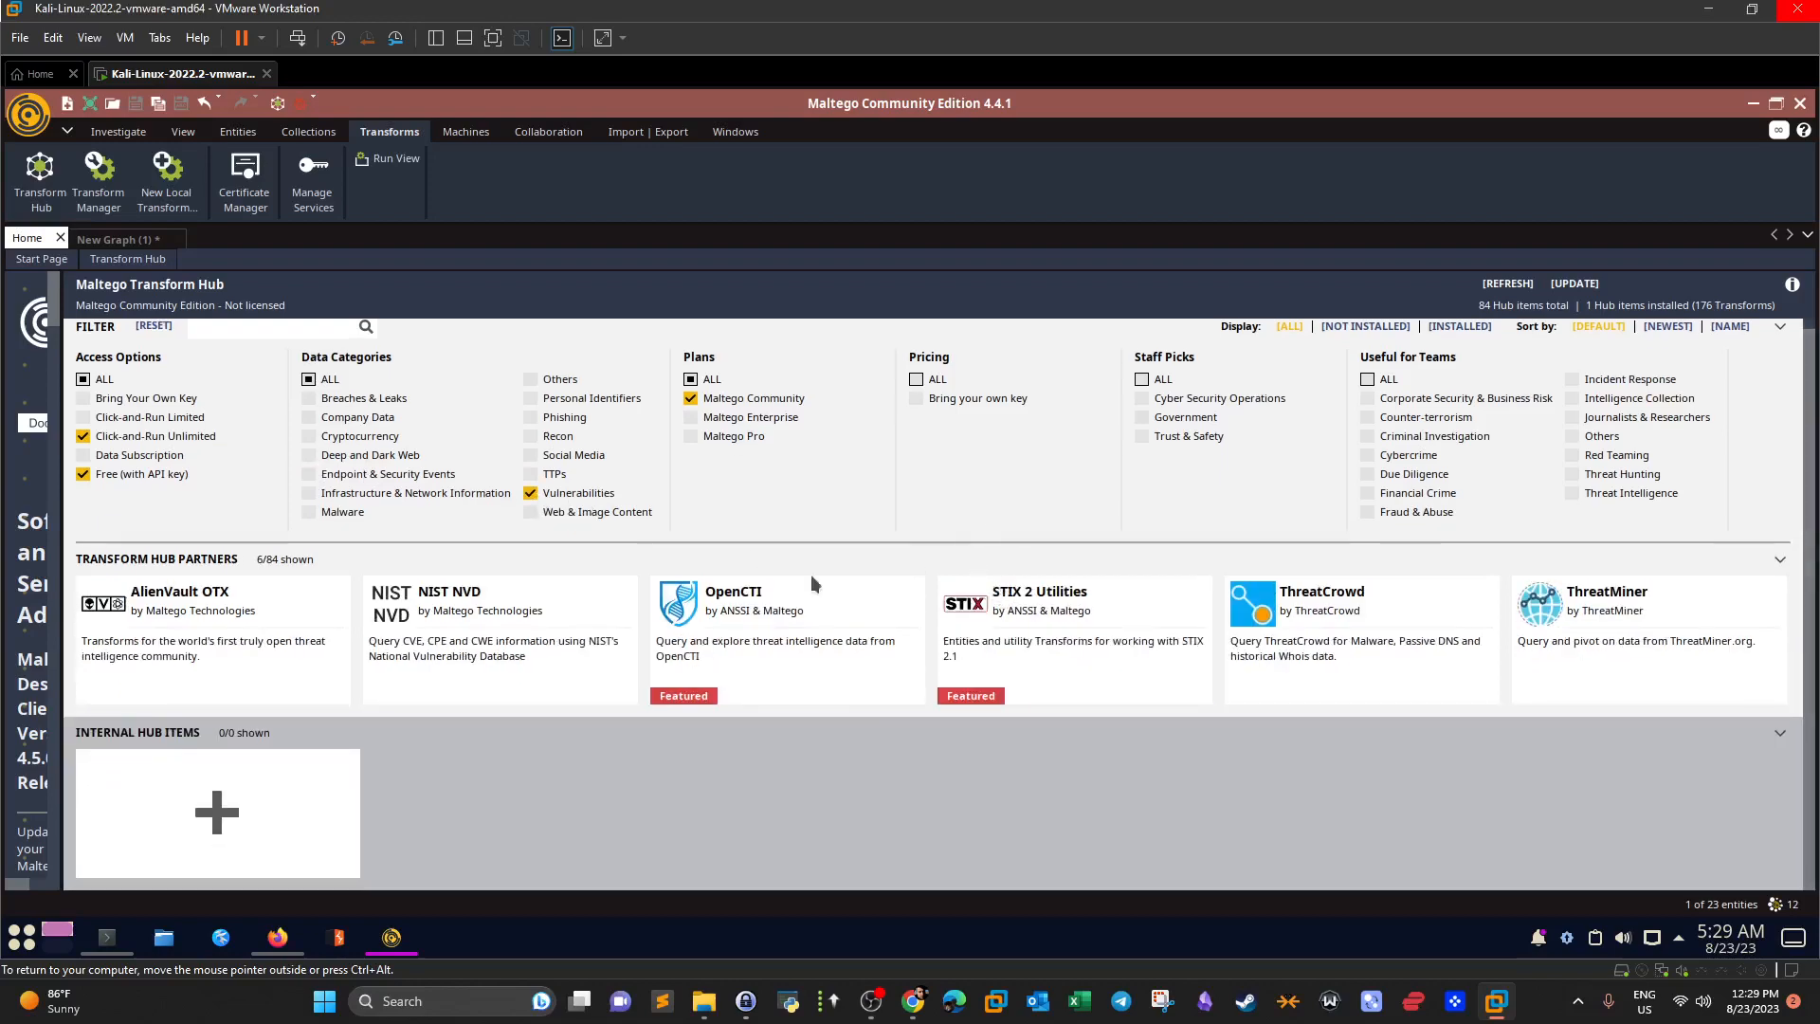
mouse_move(737, 612)
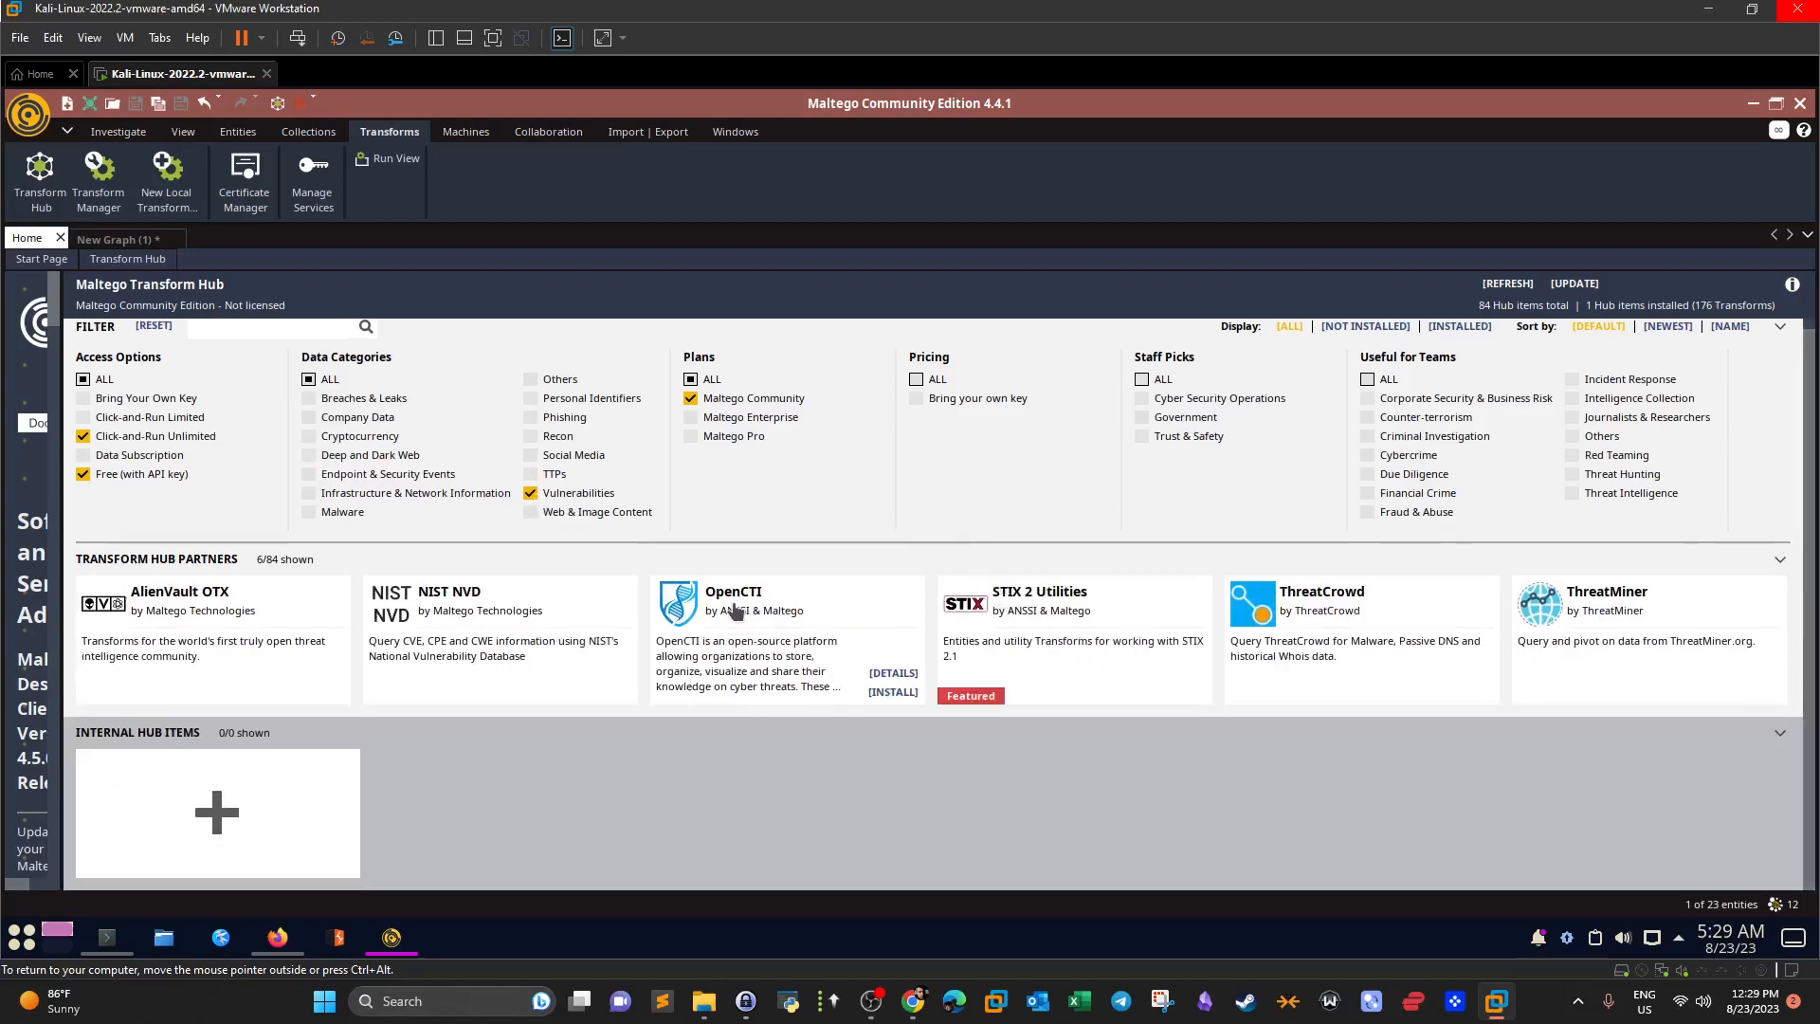
left_click(440, 599)
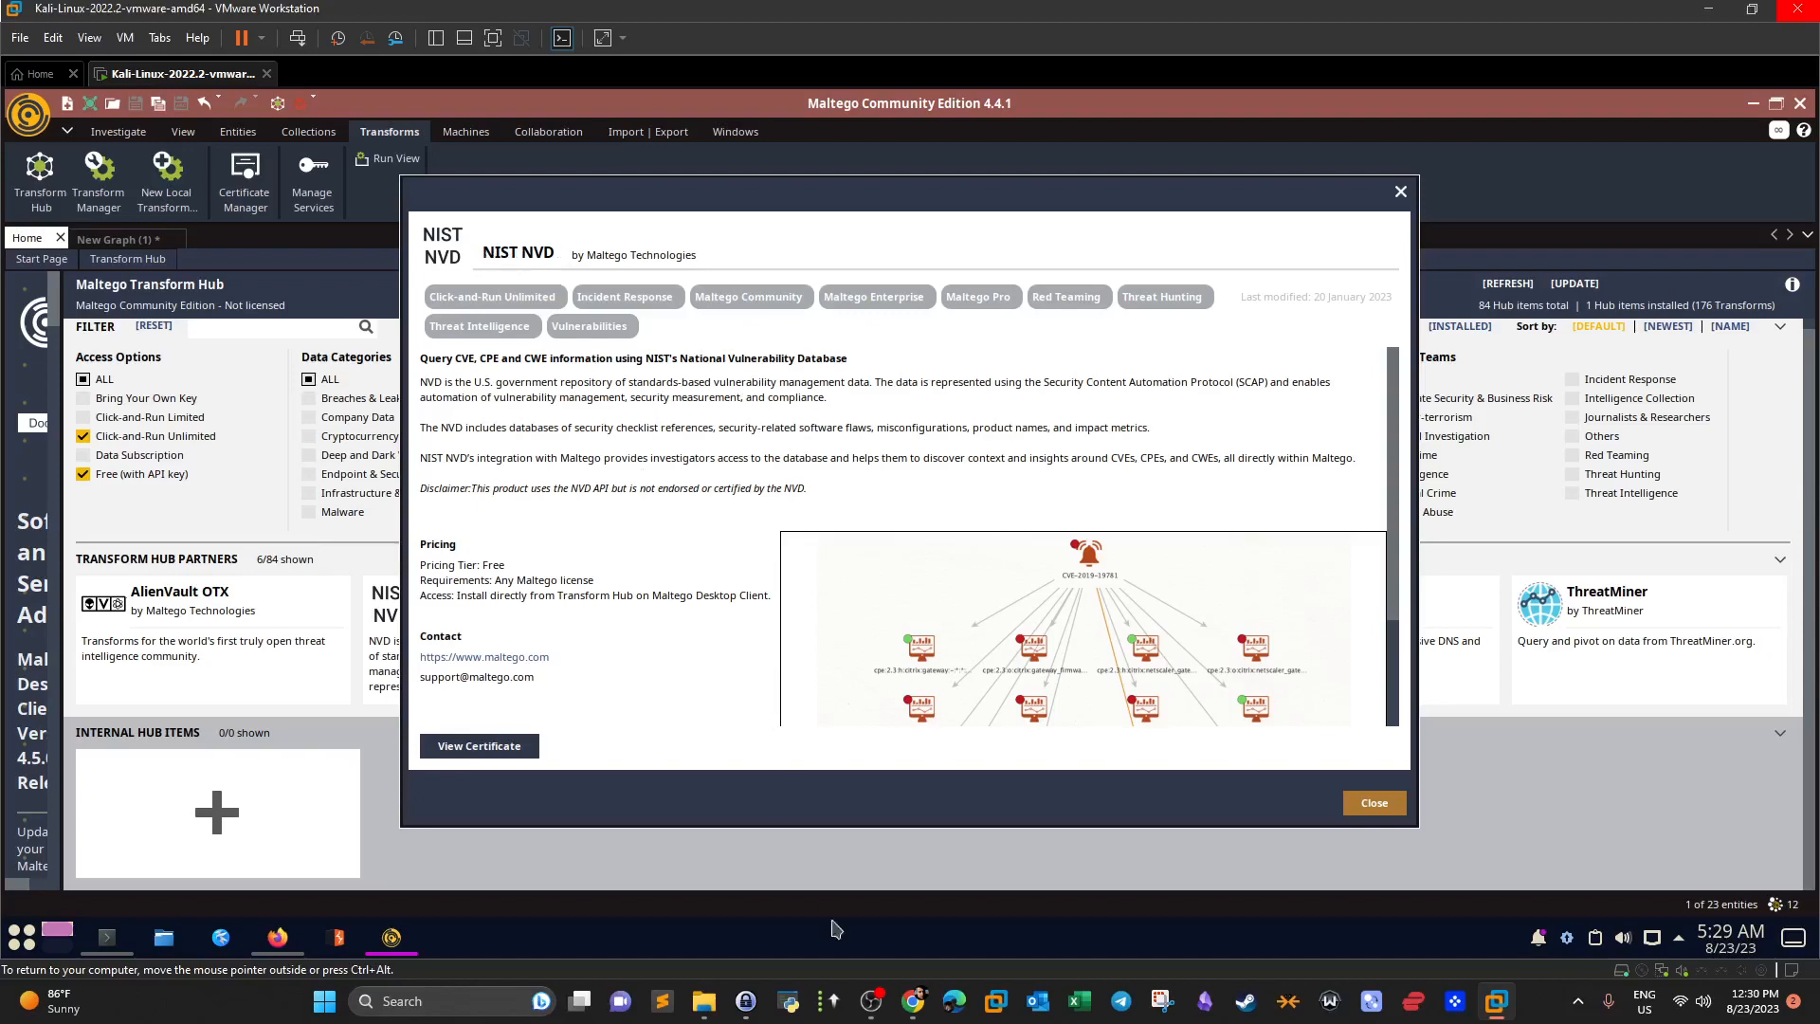
left_click(913, 1001)
left_click(563, 642)
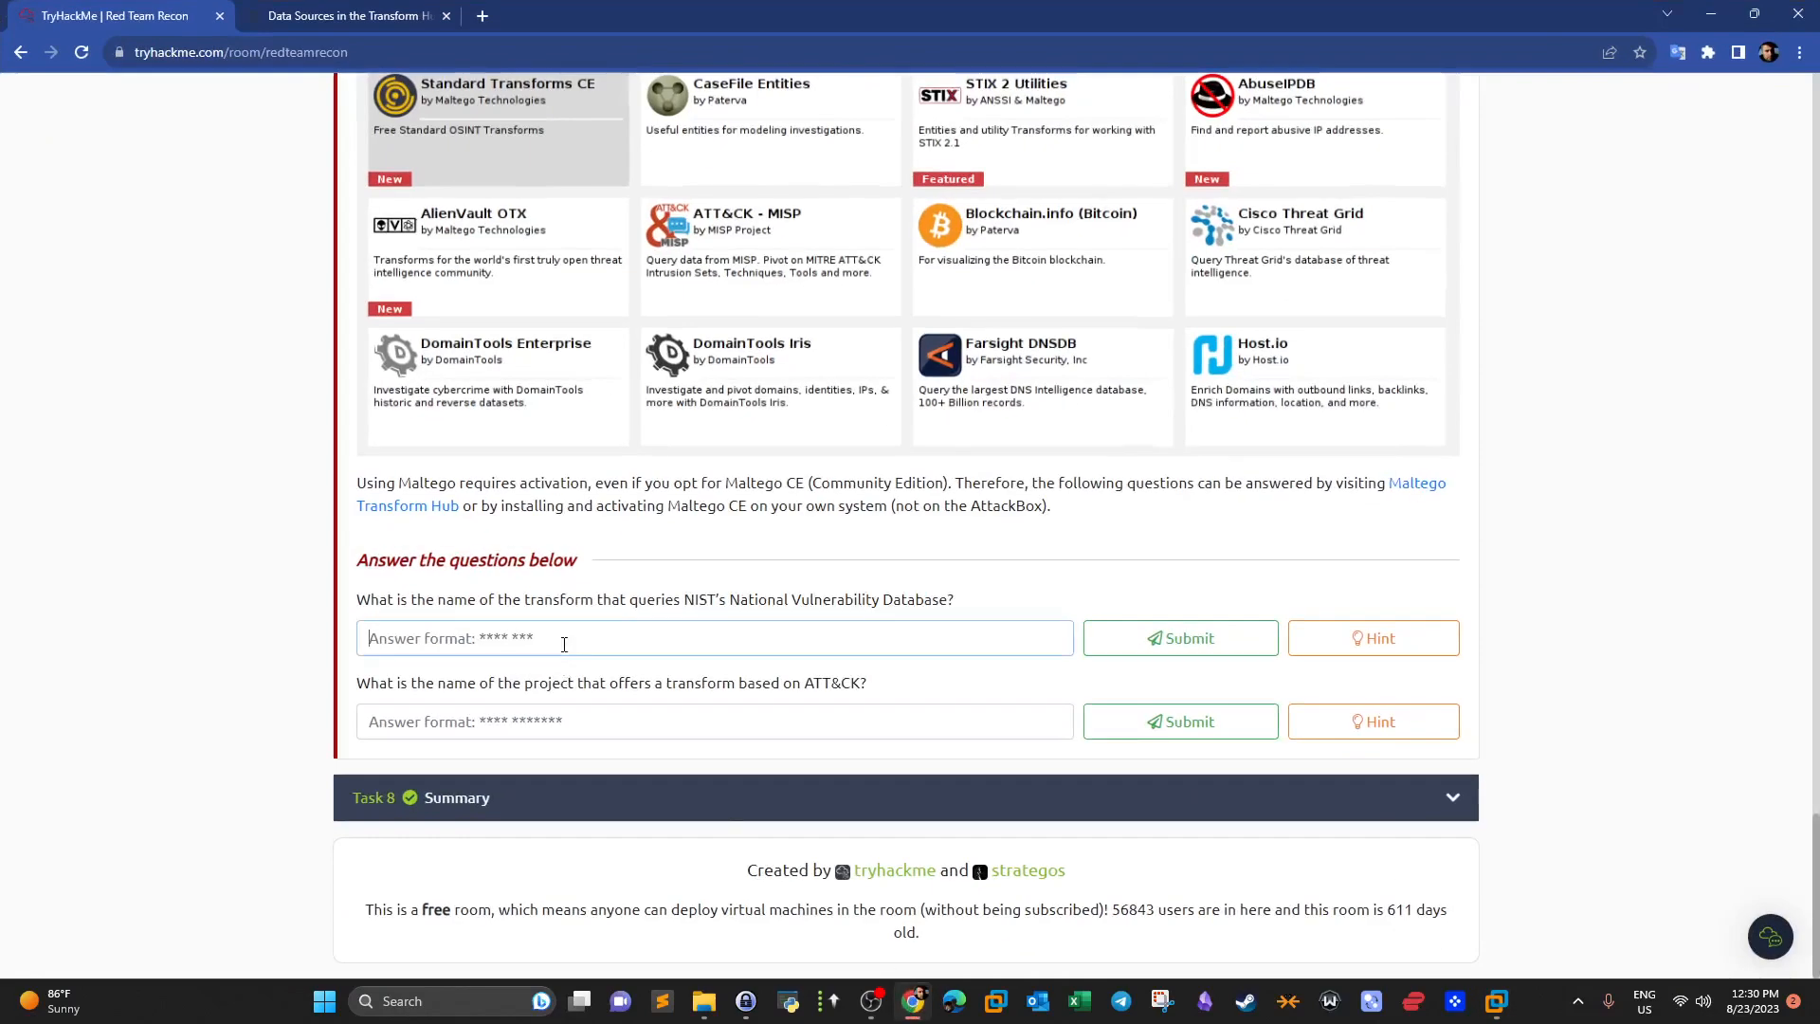
Submit NIST NVD as the first answer, read the ATT&CK question's hint, then return to Kali.
type("NIST NVD")
key("Return")
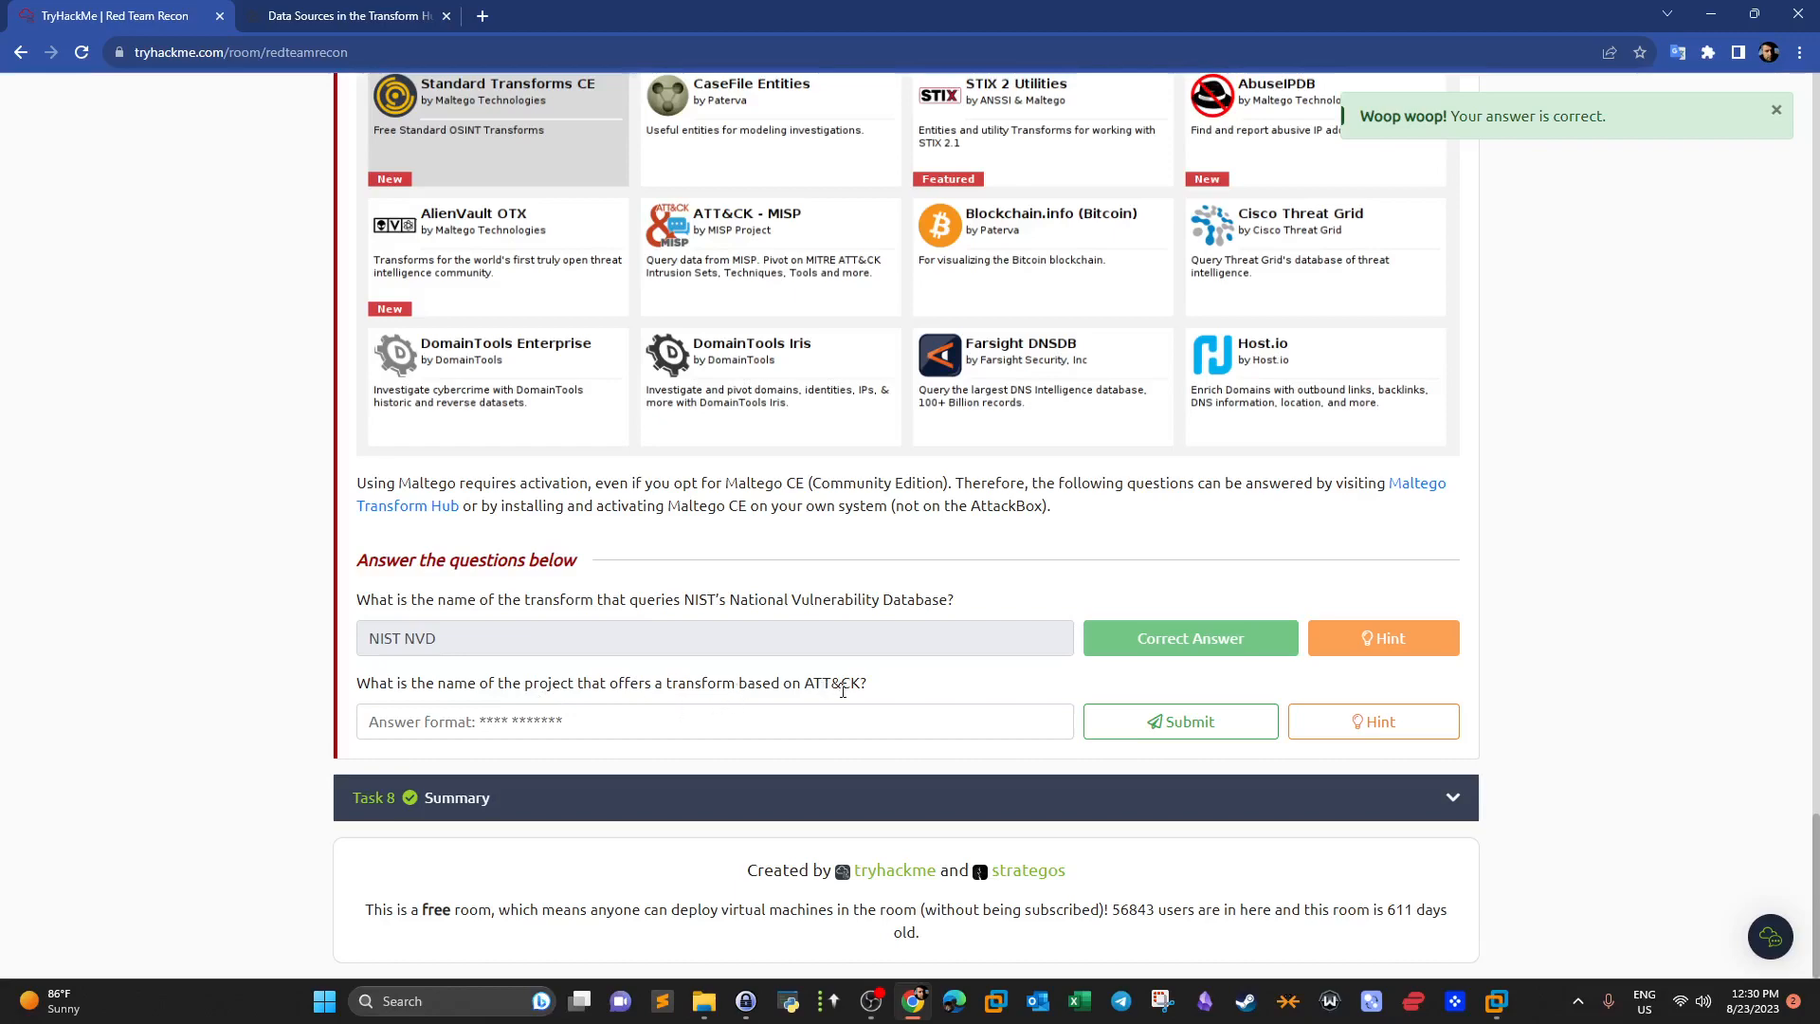
left_click(1389, 721)
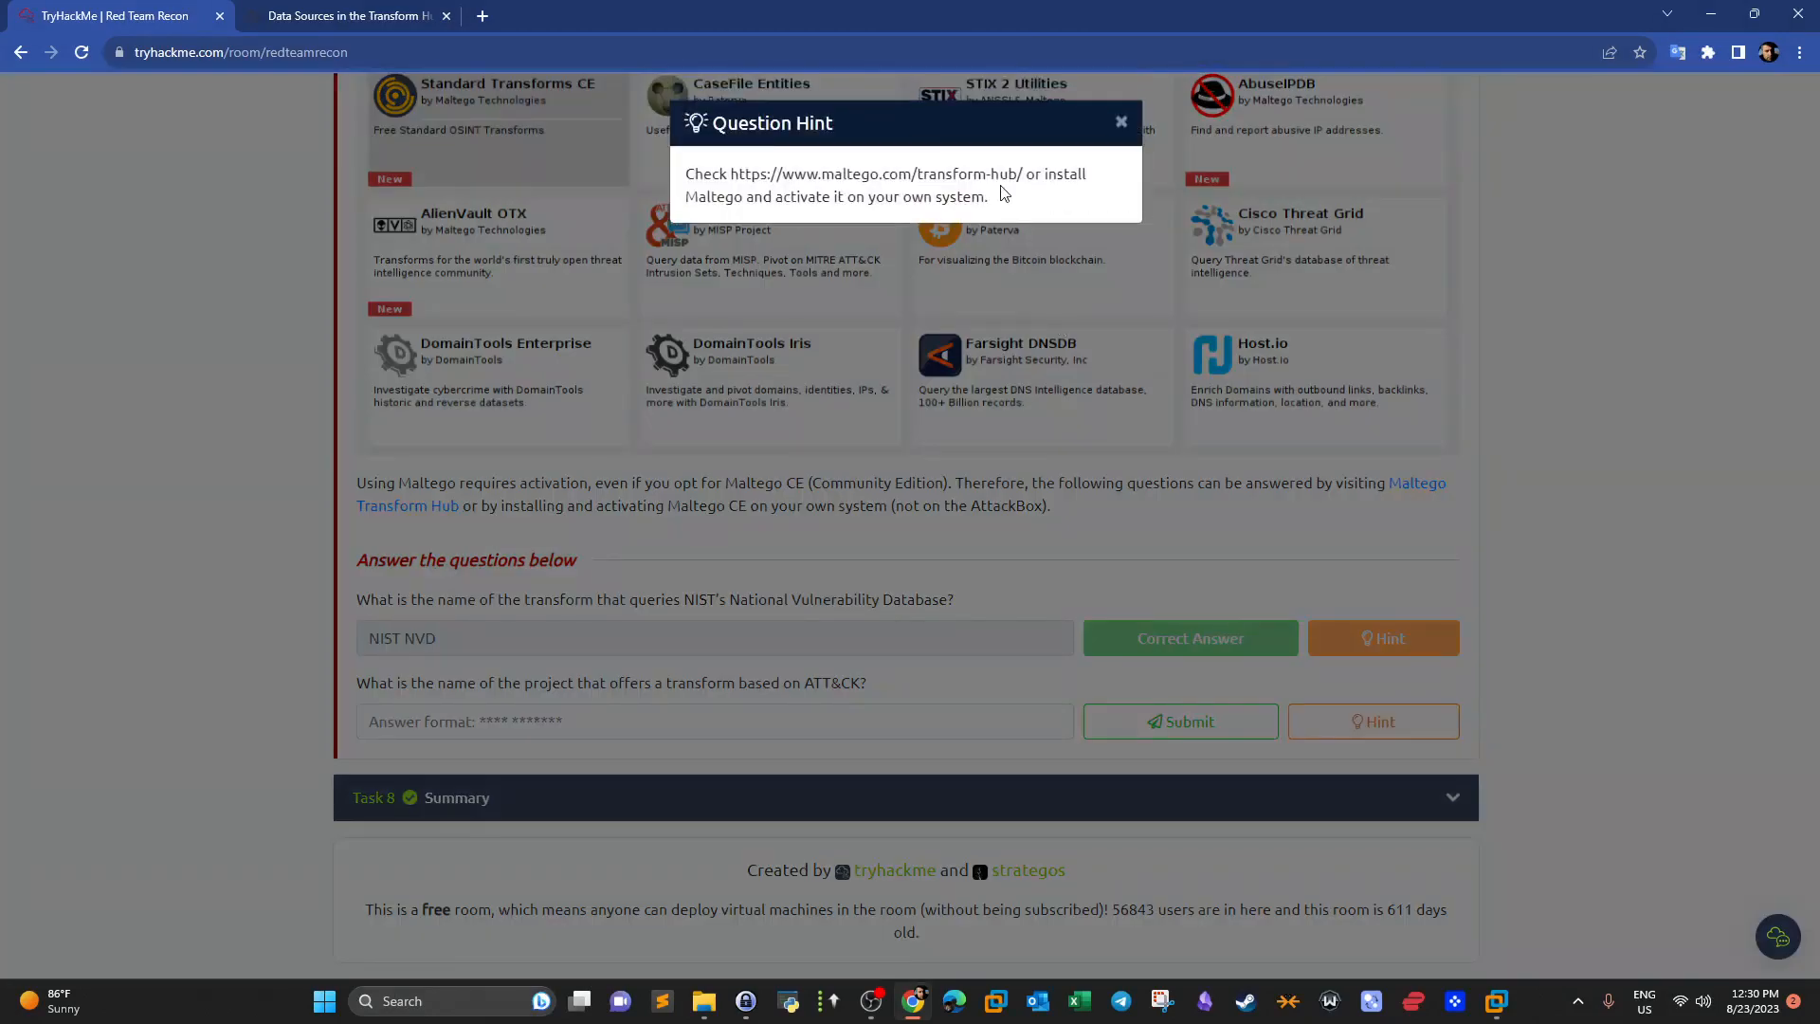
left_click_drag(1022, 175, 794, 176)
left_click(1121, 122)
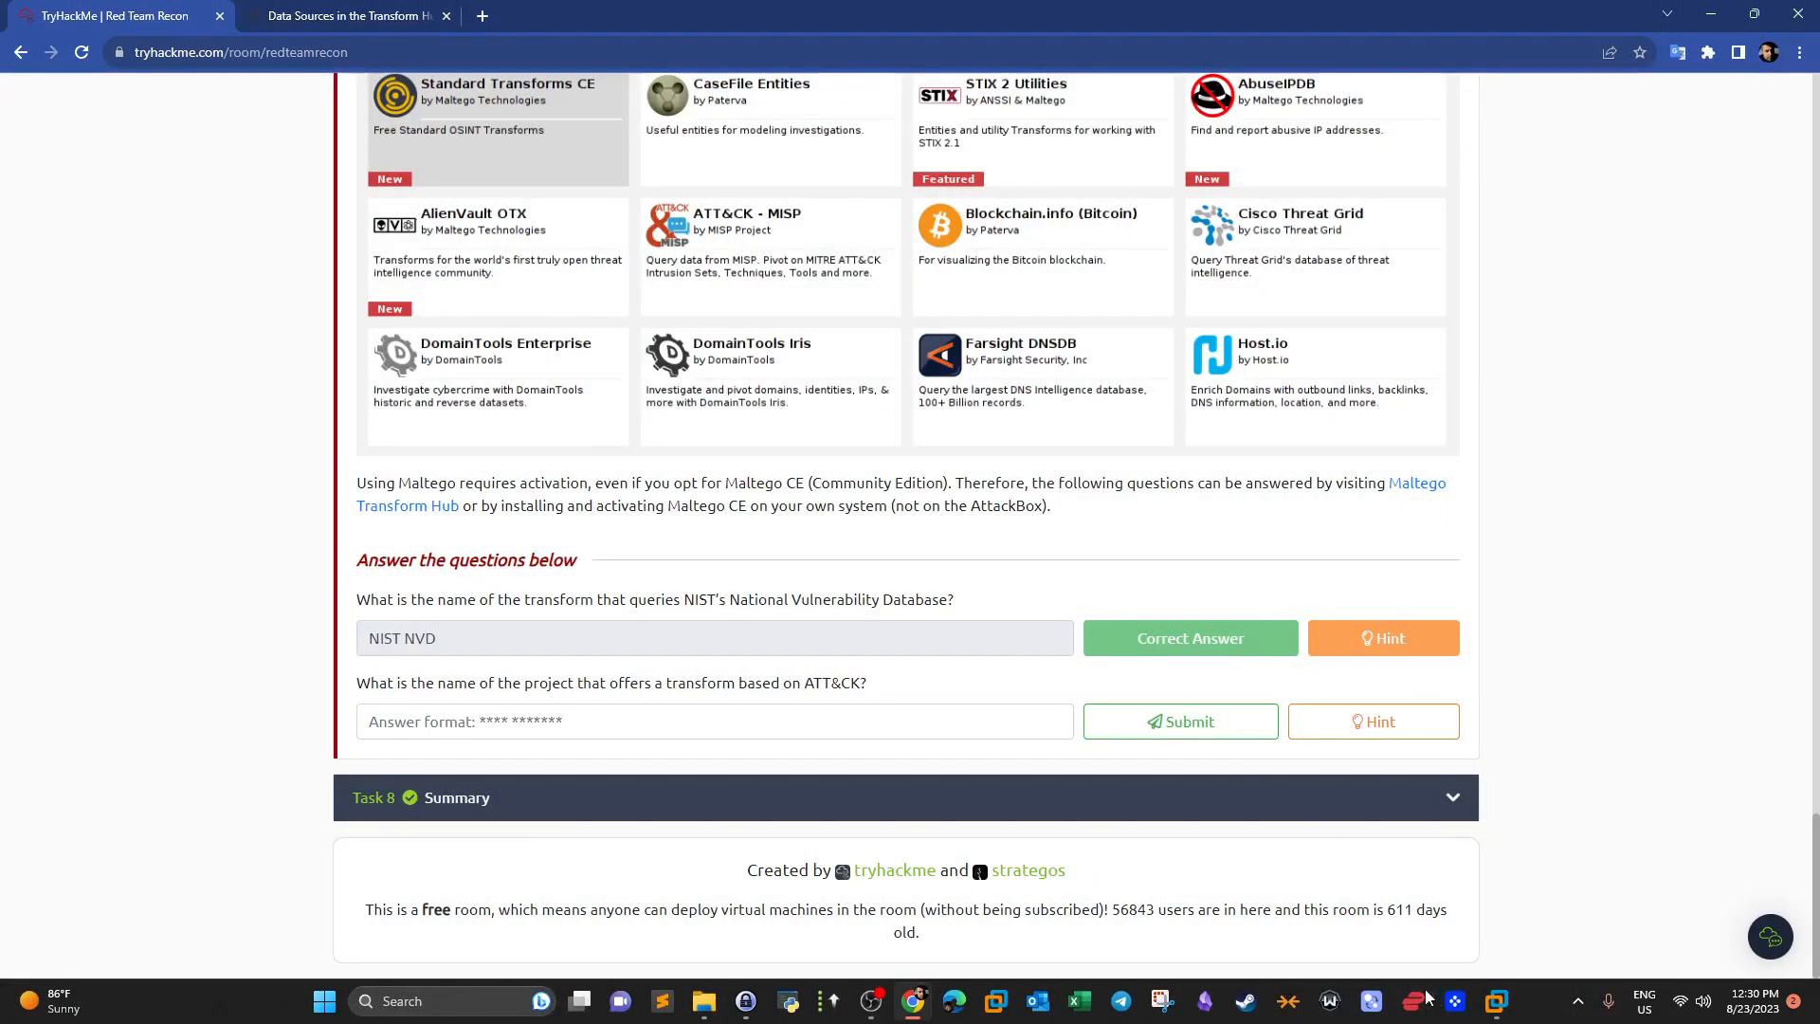
left_click(1490, 1005)
left_click(1602, 890)
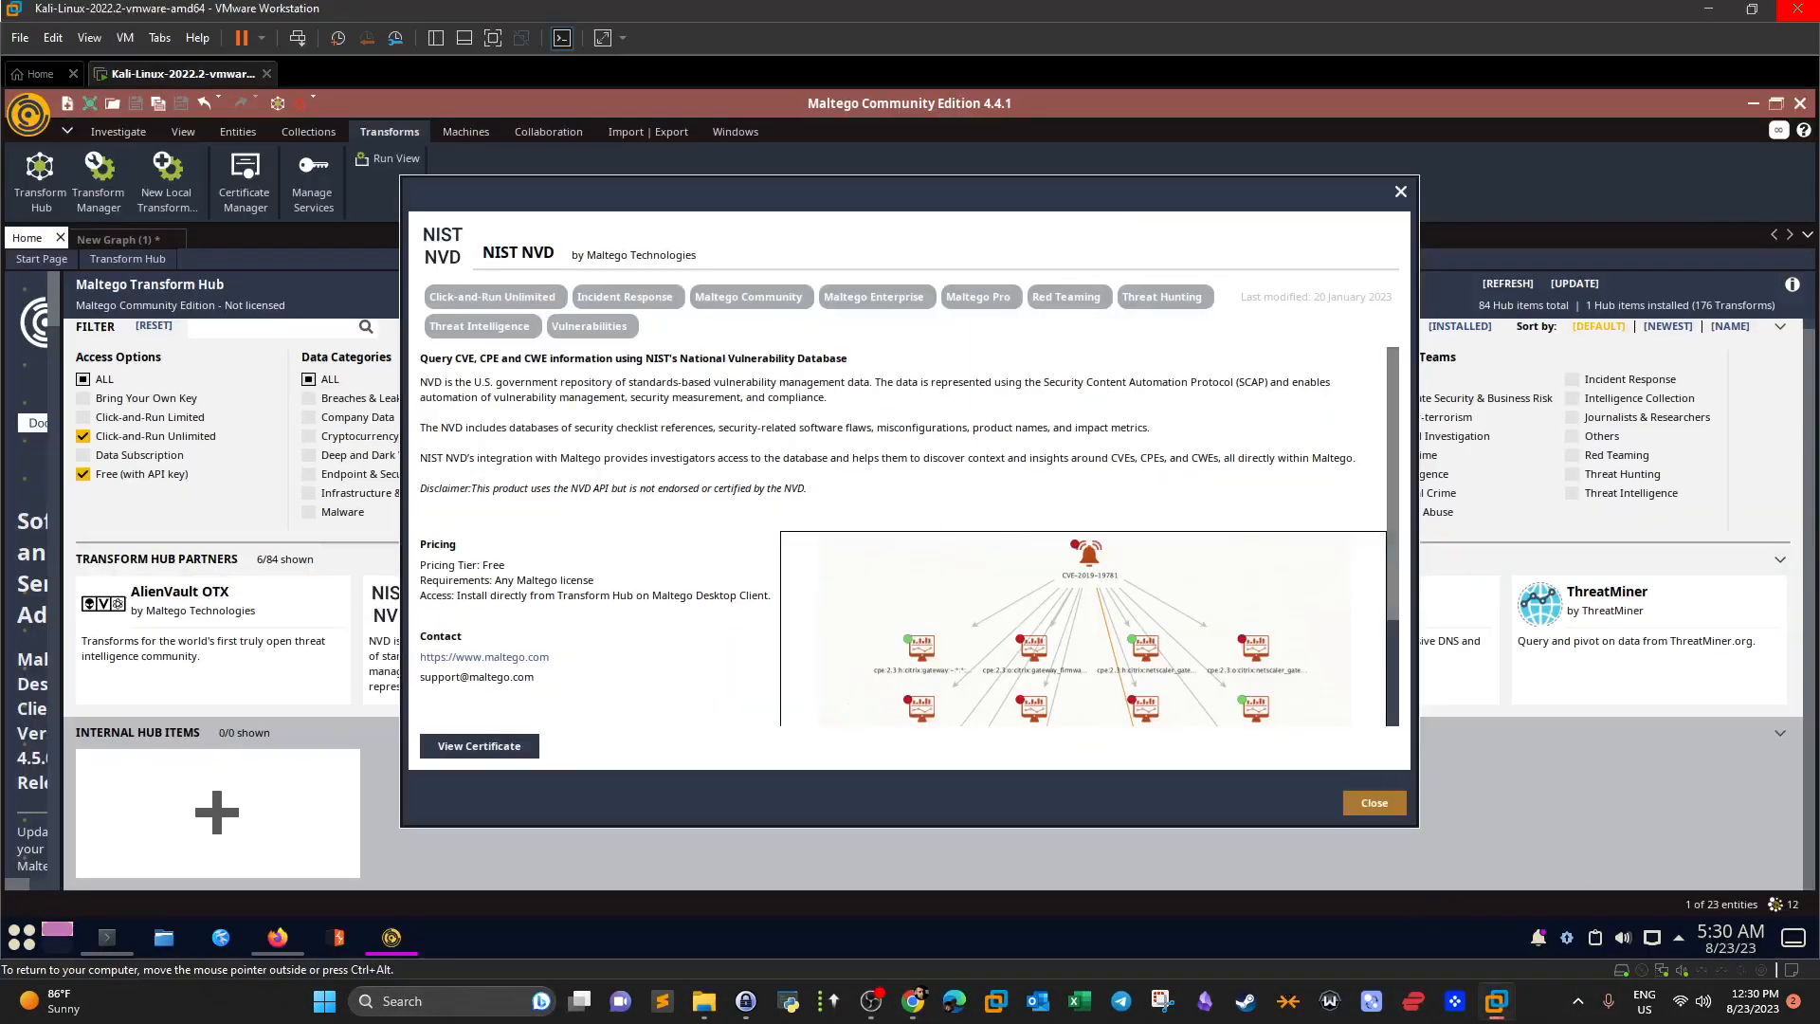
Close the NIST NVD details, filter the hub to TTPs, and open the ATT&CK - MISP card.
left_click(1374, 802)
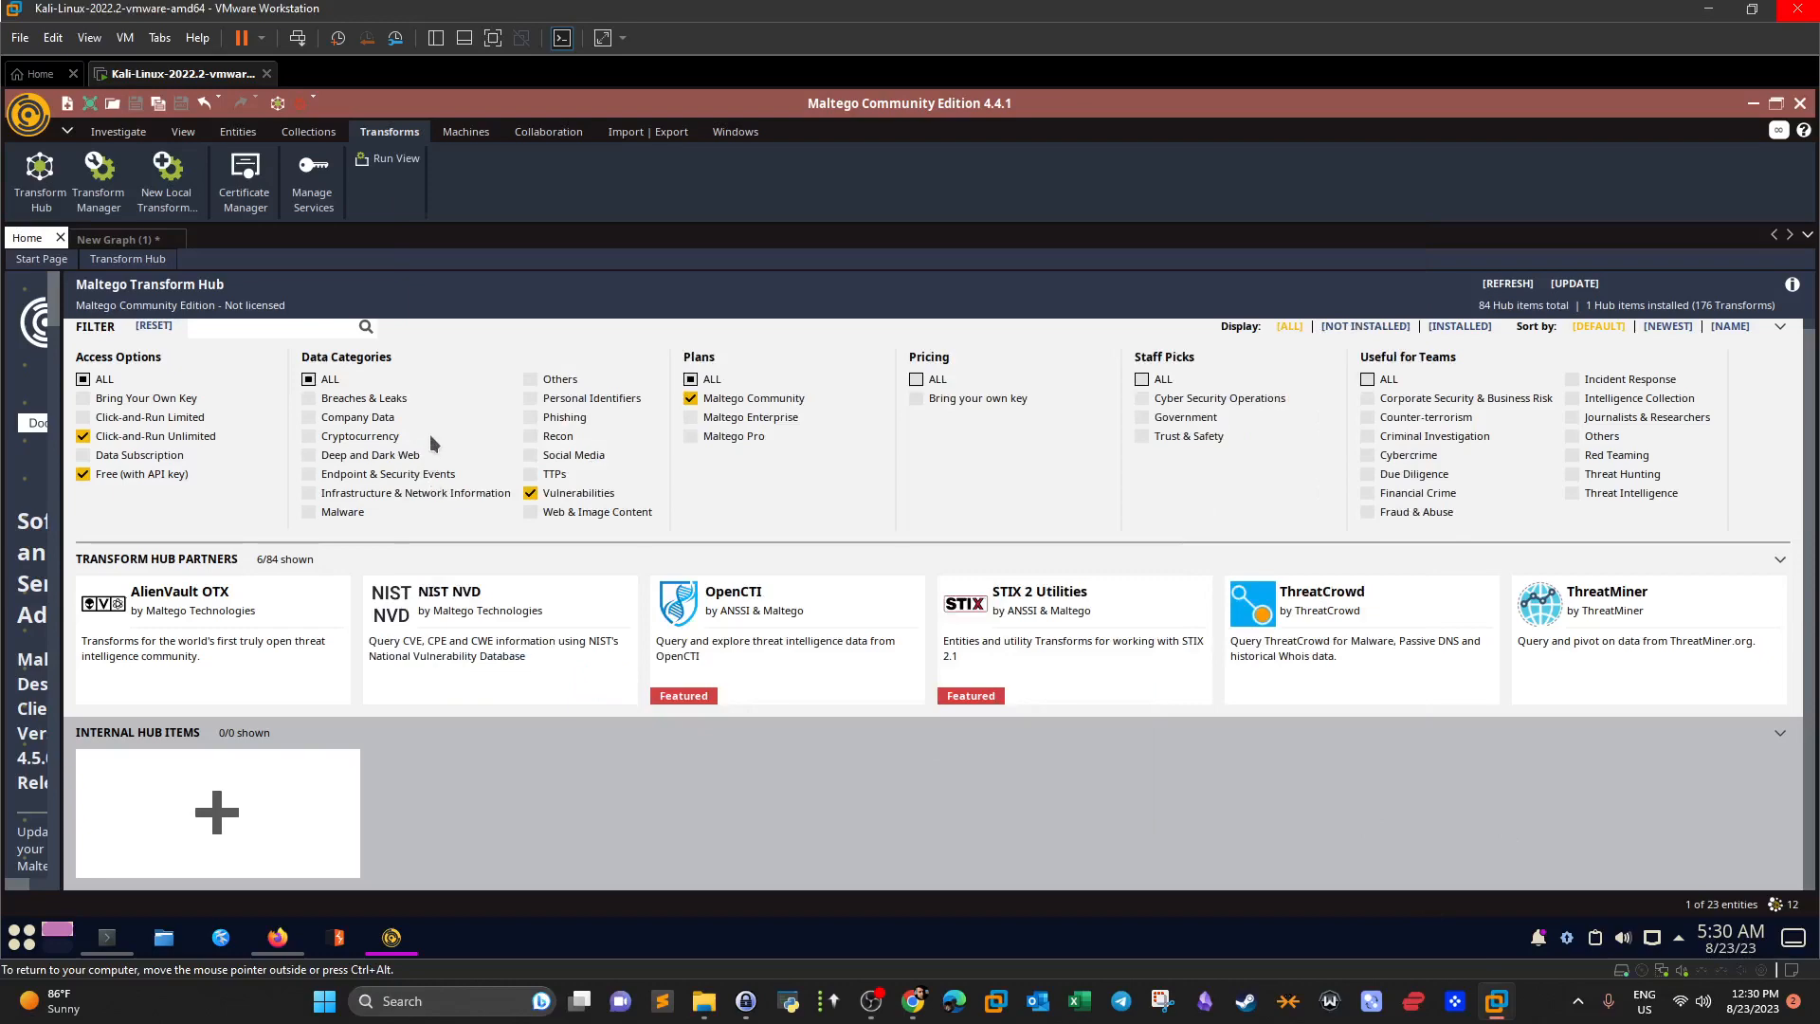
left_click(920, 1007)
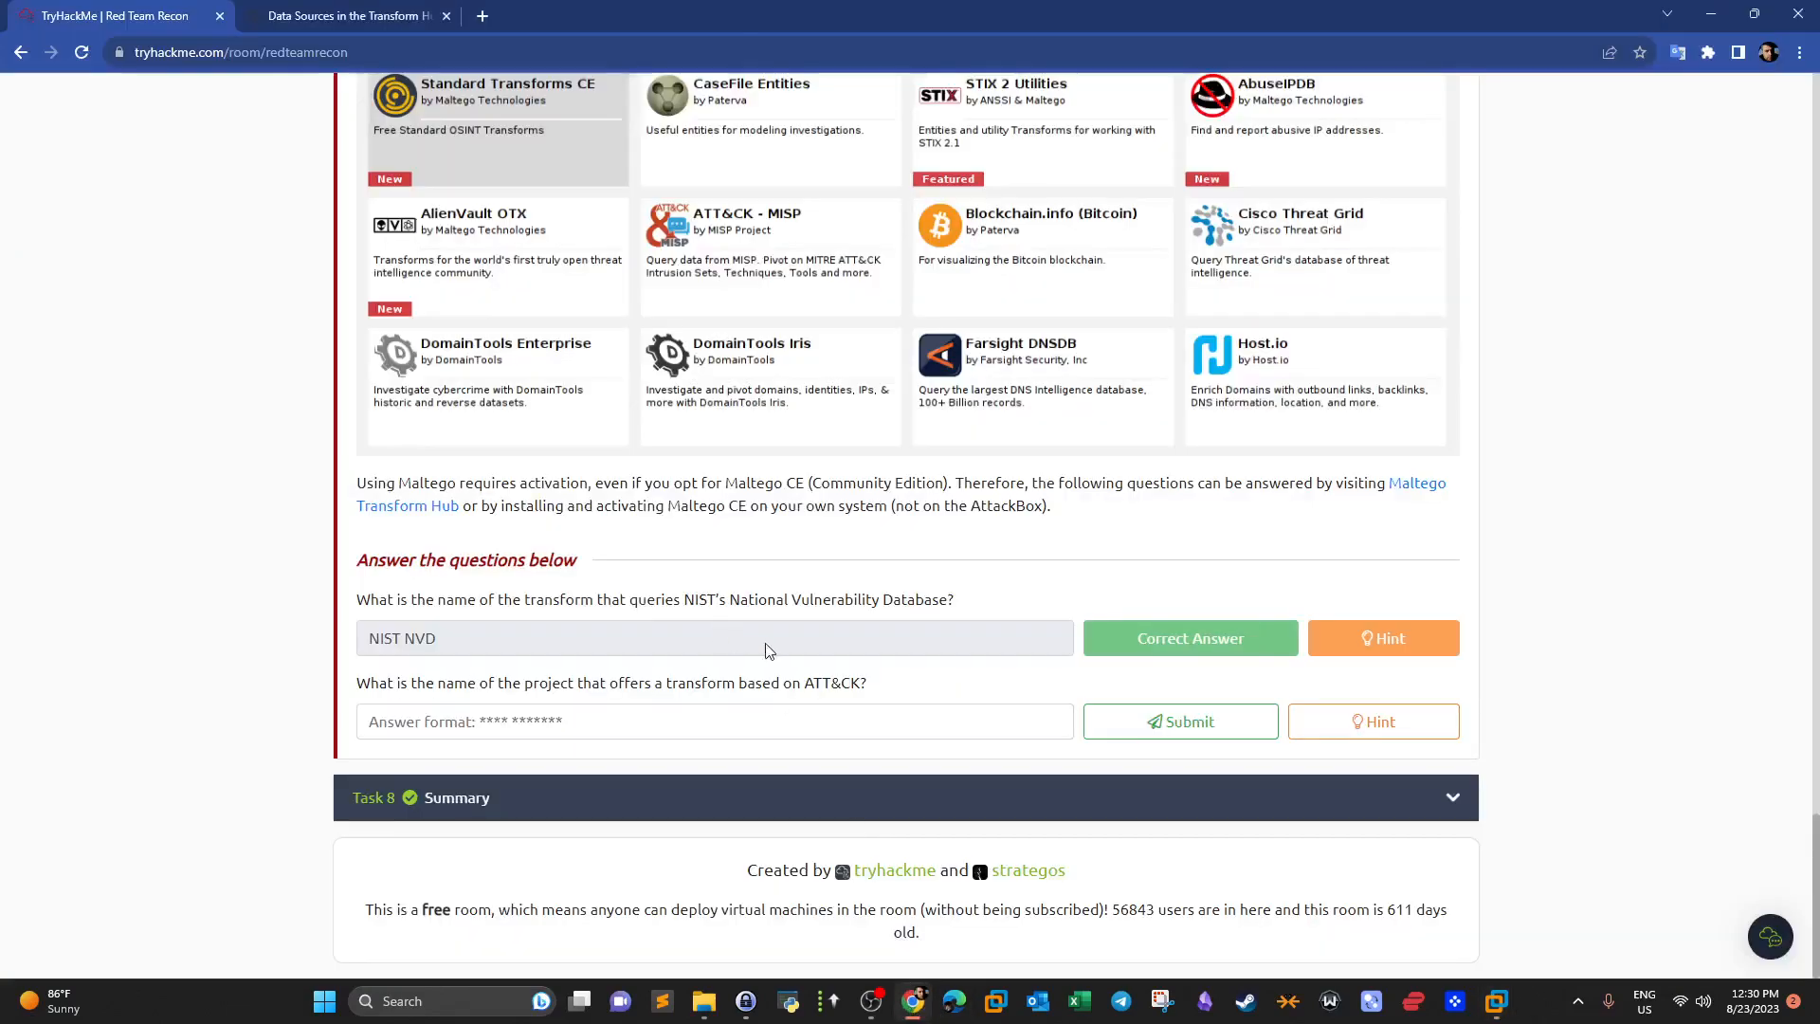
left_click_drag(808, 686, 856, 675)
left_click(913, 1001)
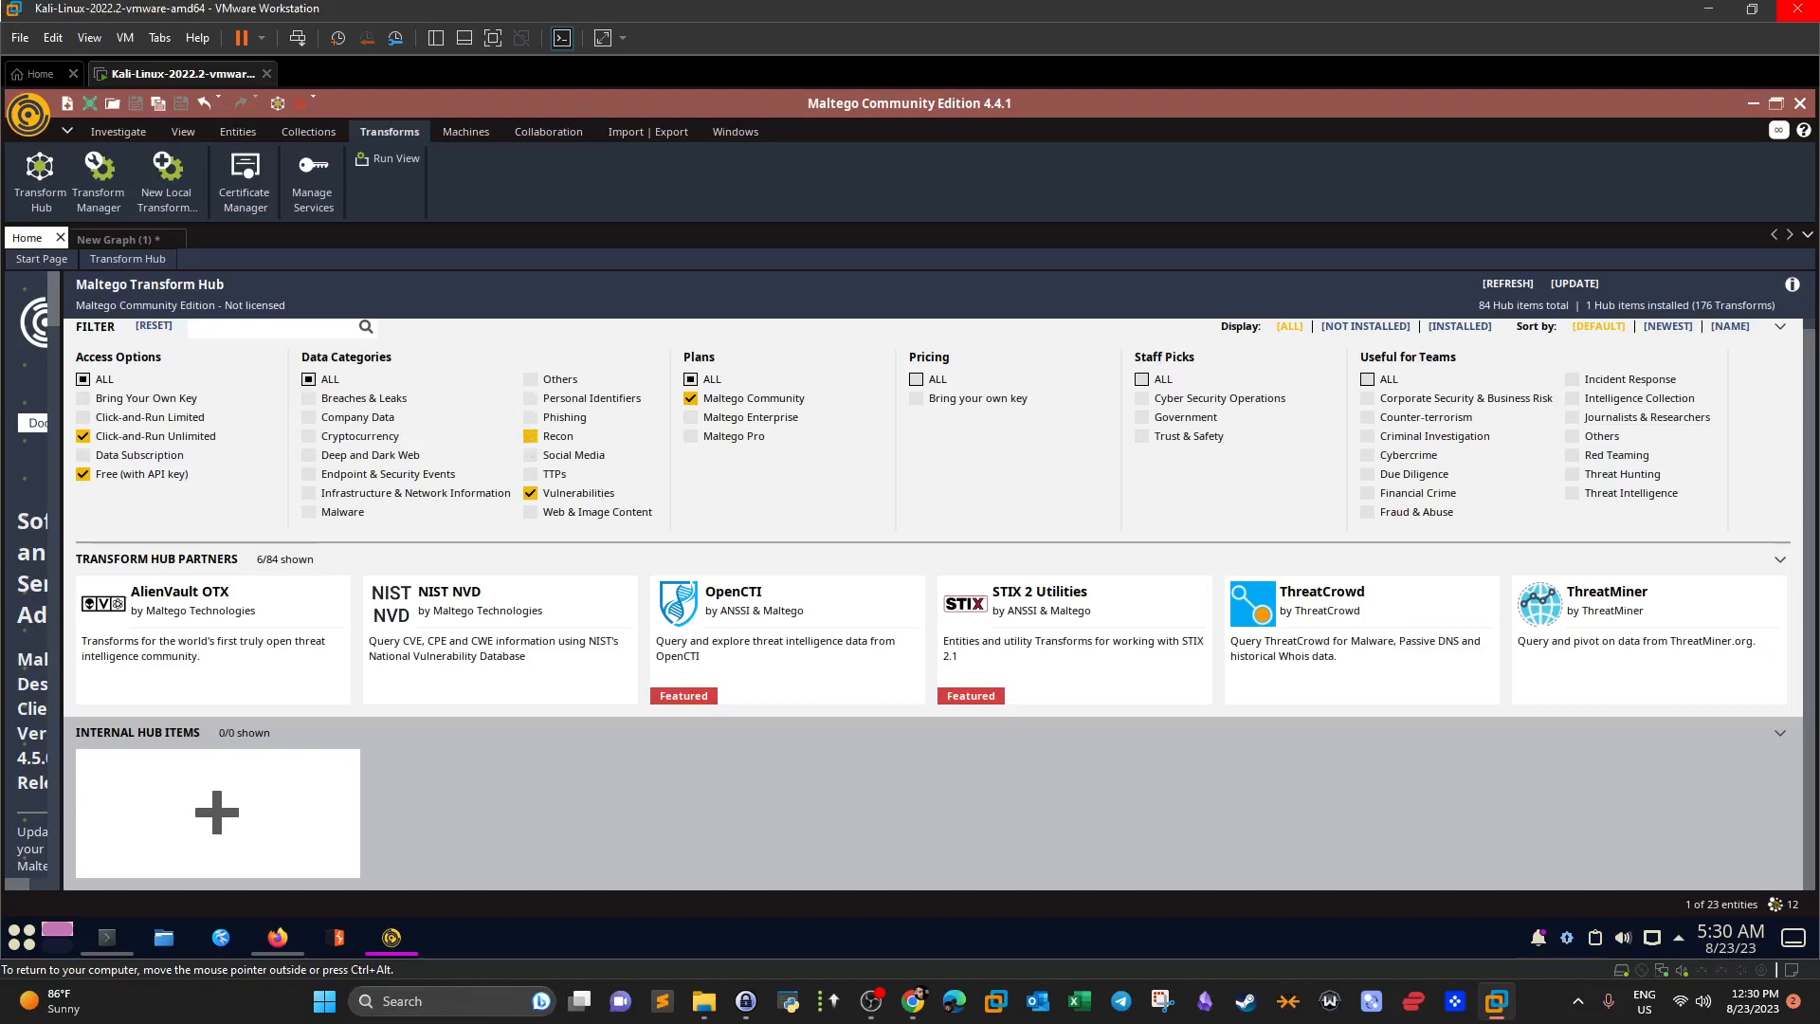
left_click(531, 492)
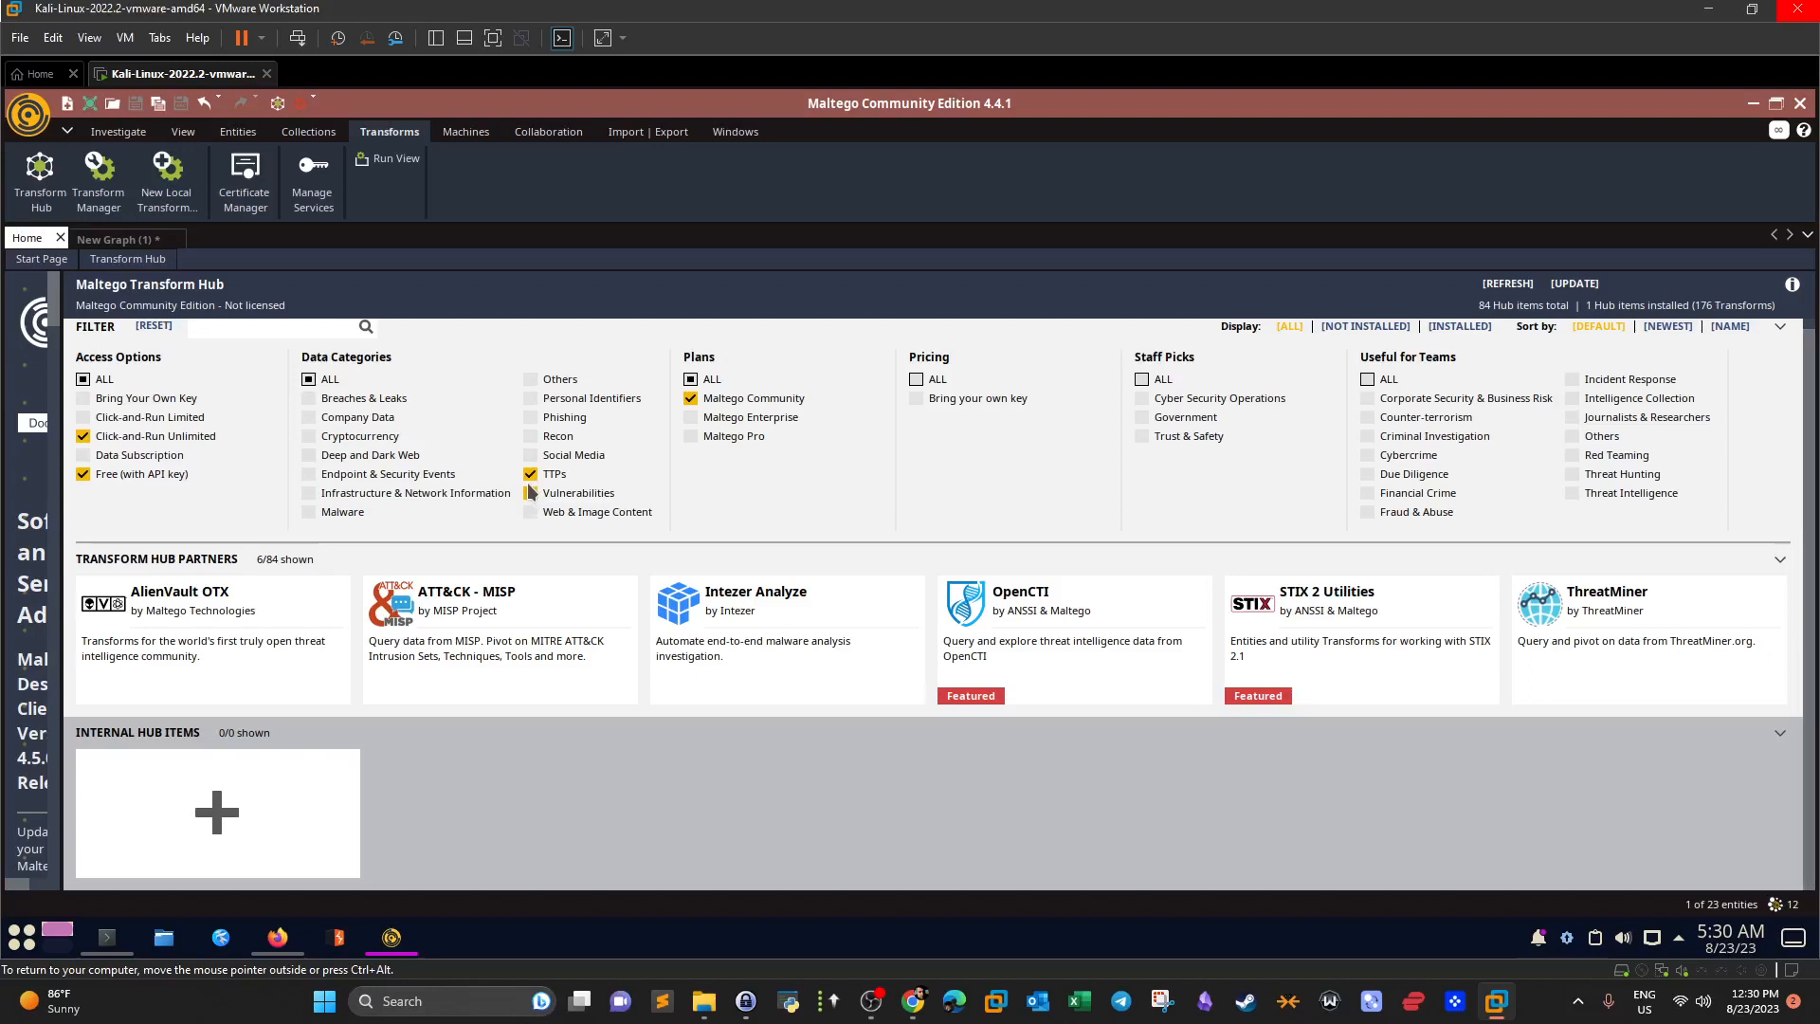
mouse_move(500, 618)
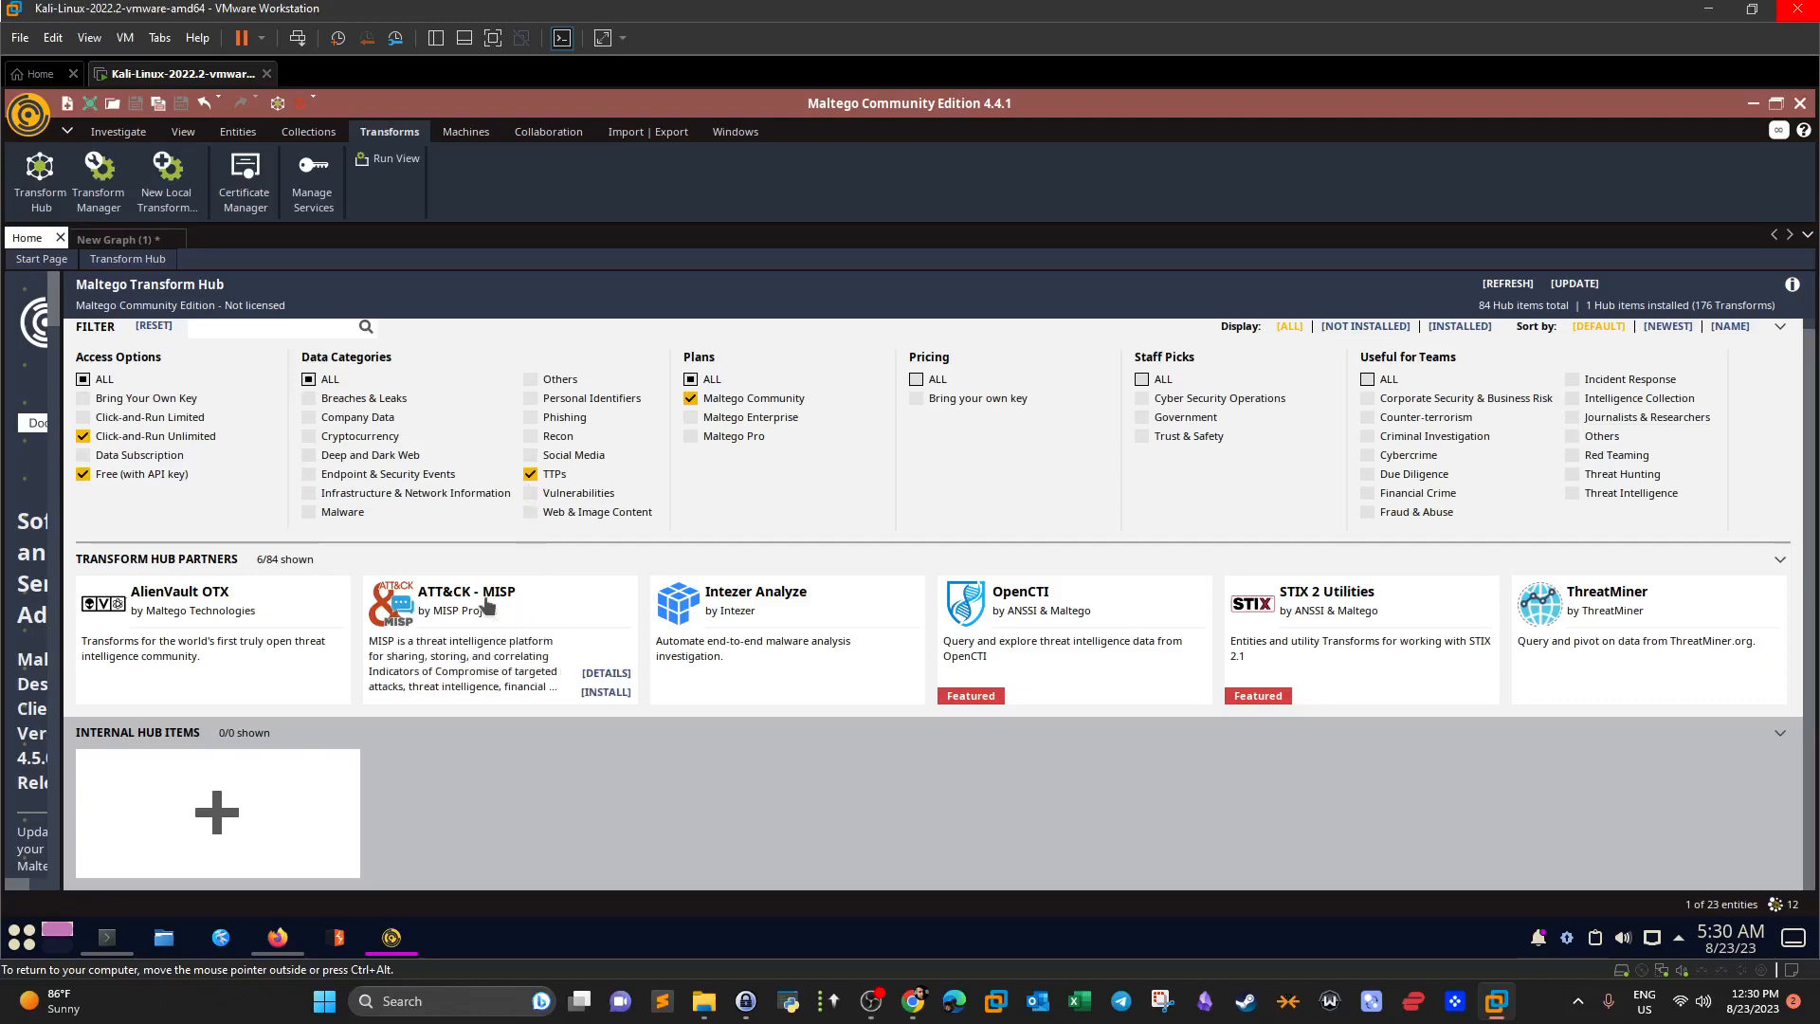
left_click(488, 605)
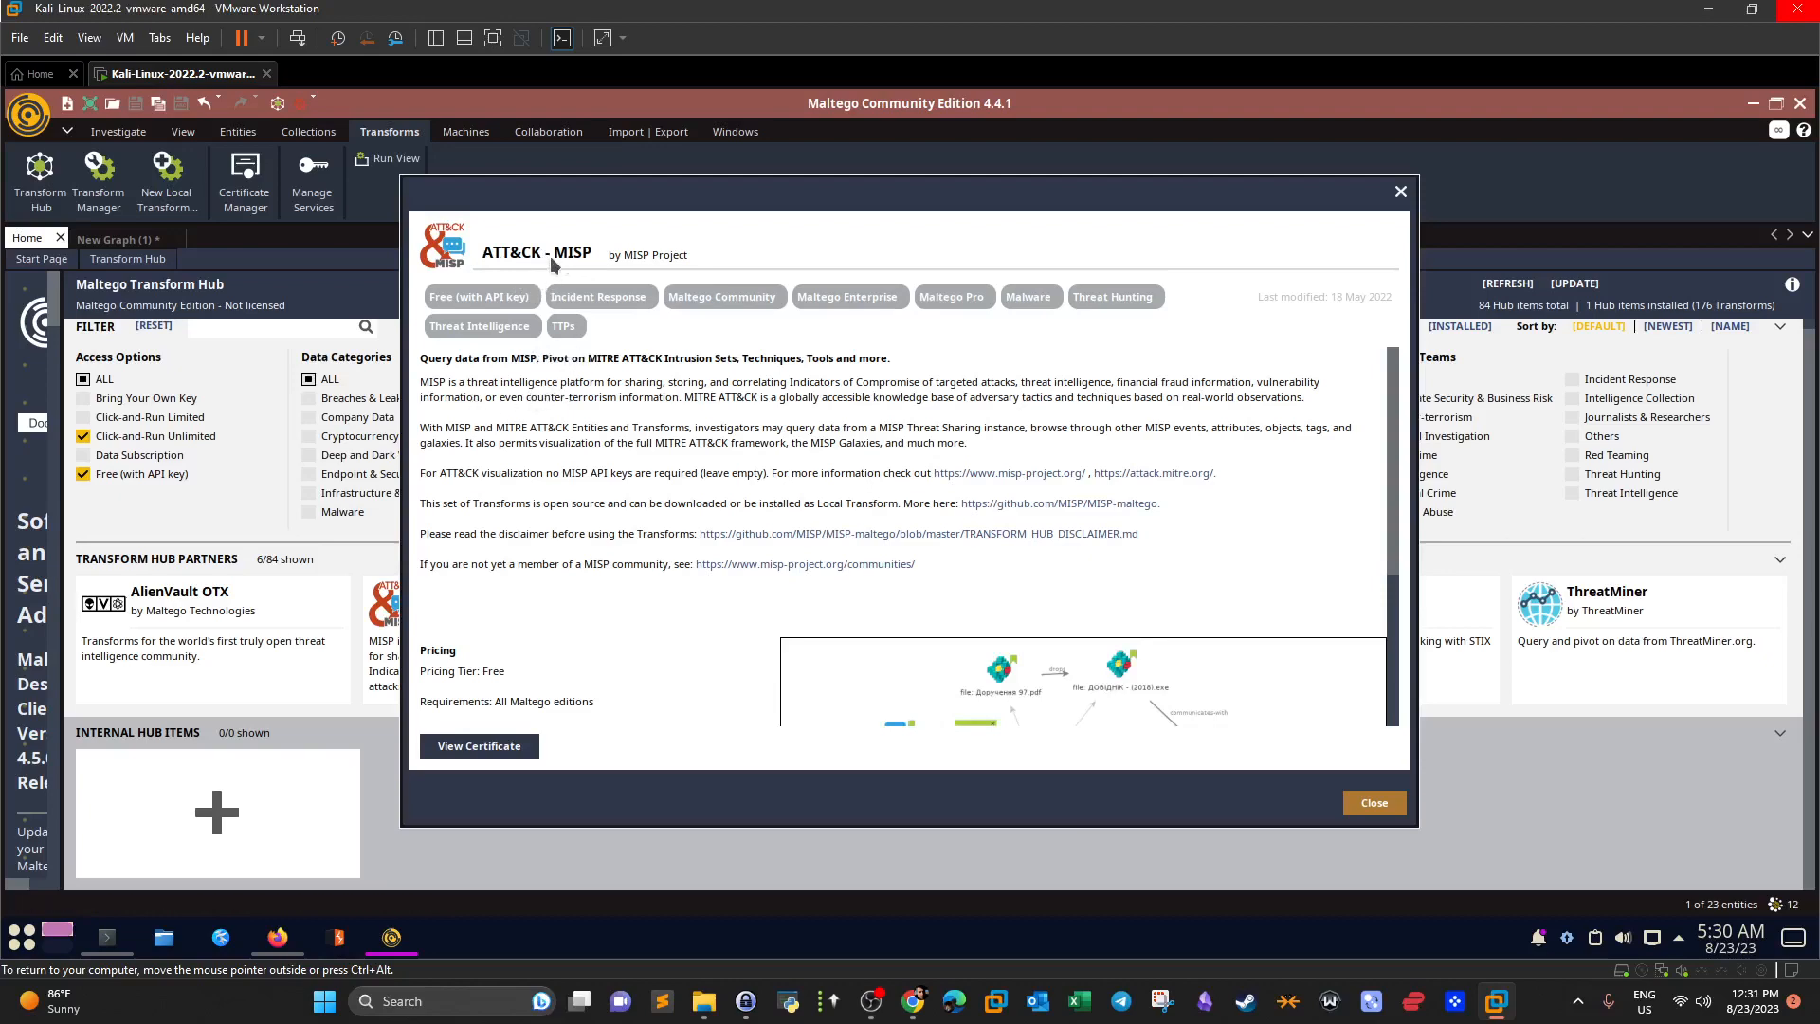
left_click(913, 1001)
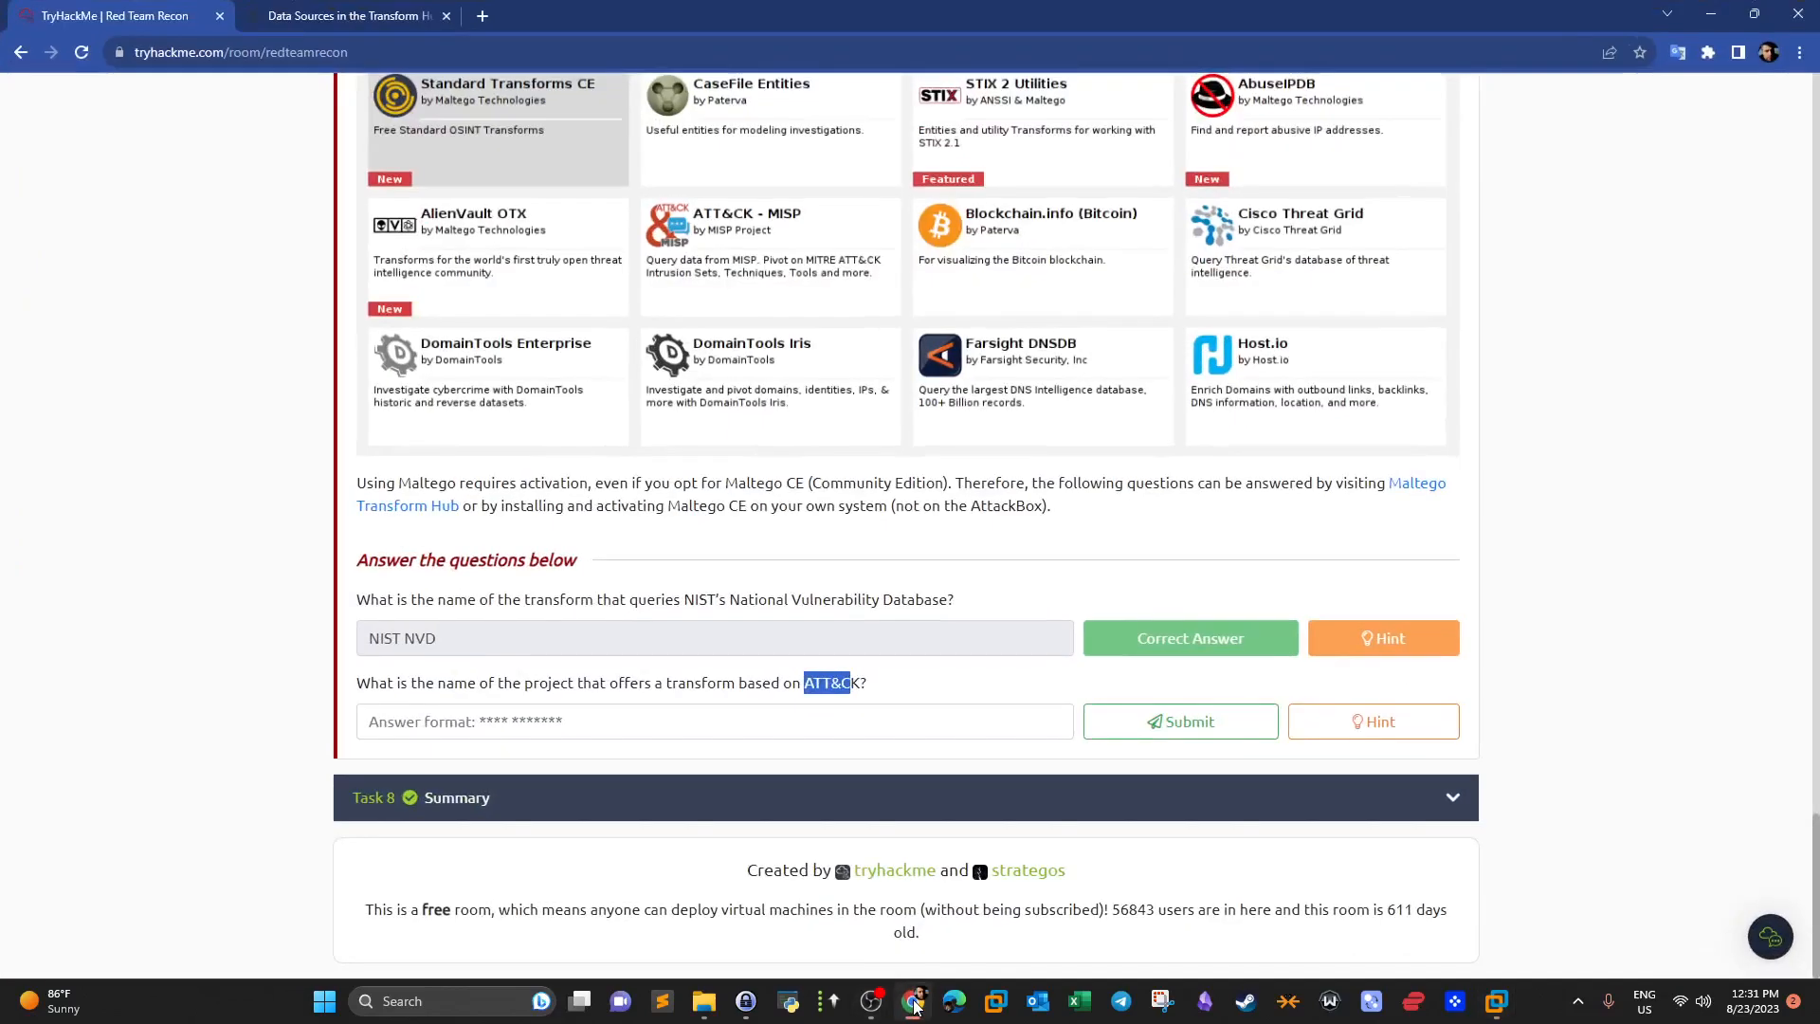
Compare the question's project wording with the ATT&CK - MISP details in Maltego.
left_click(912, 1003)
left_click(913, 1003)
left_click_drag(513, 699, 577, 683)
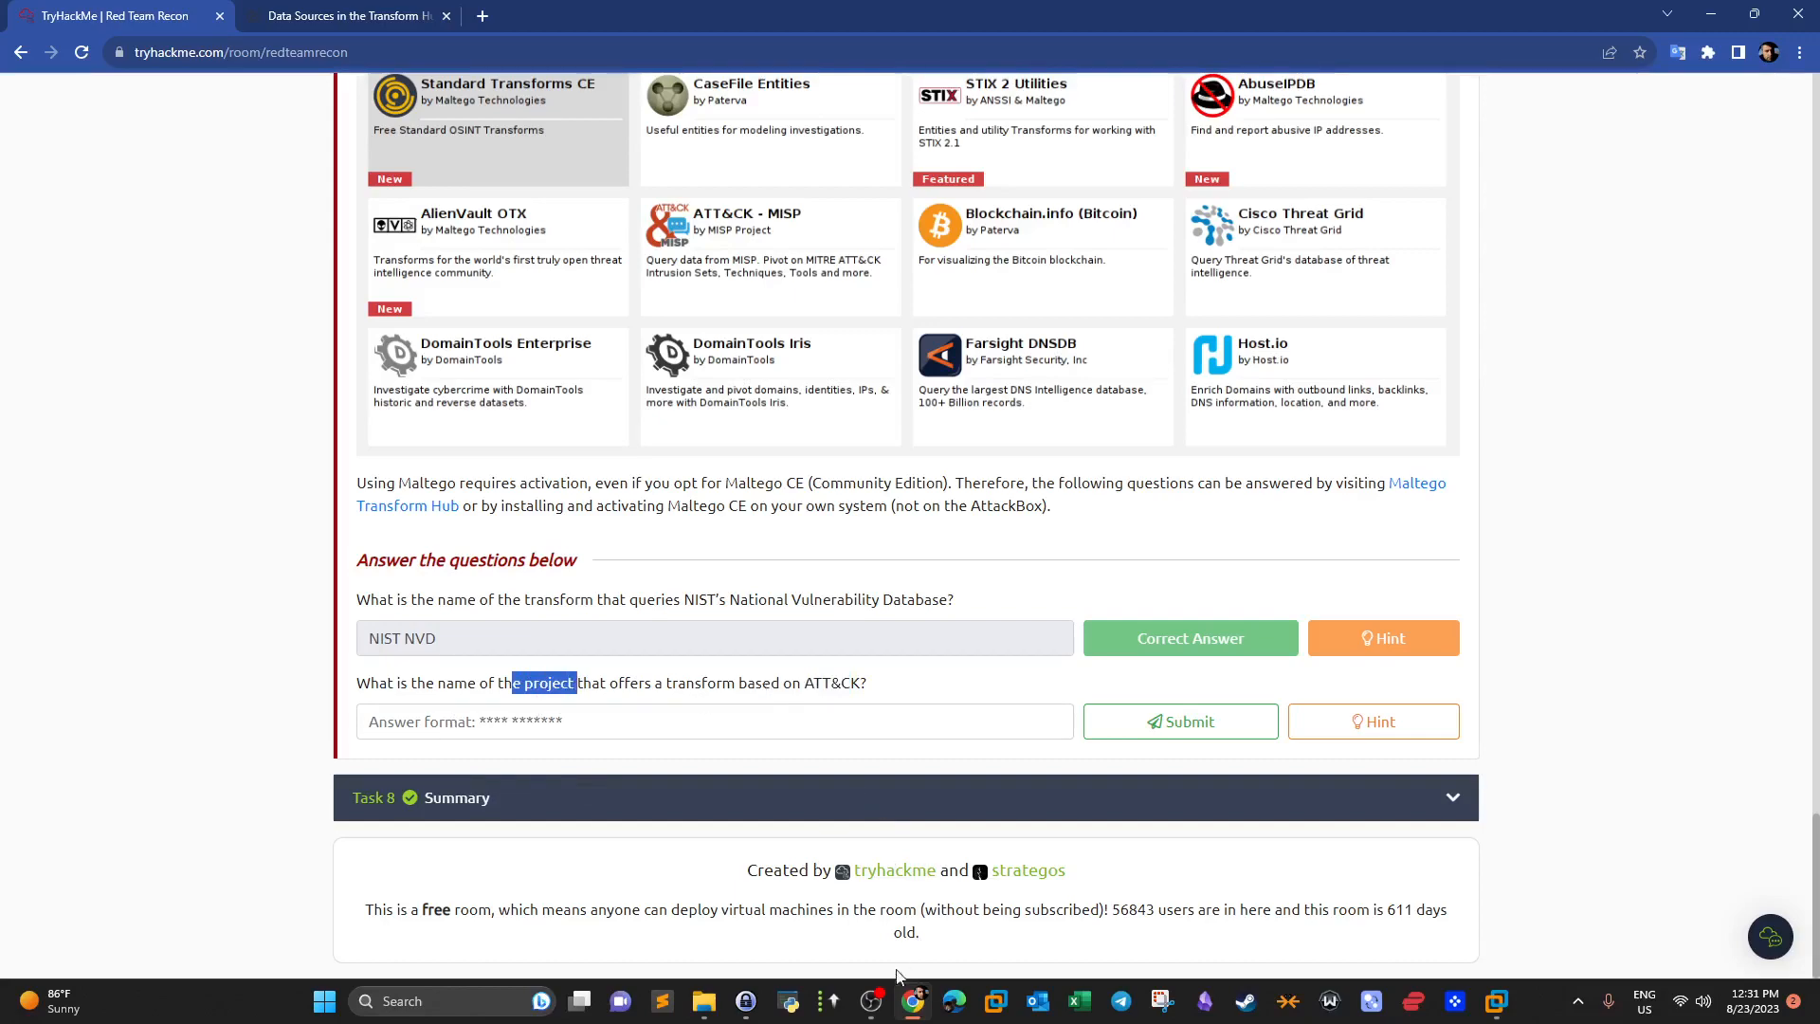
left_click(910, 1010)
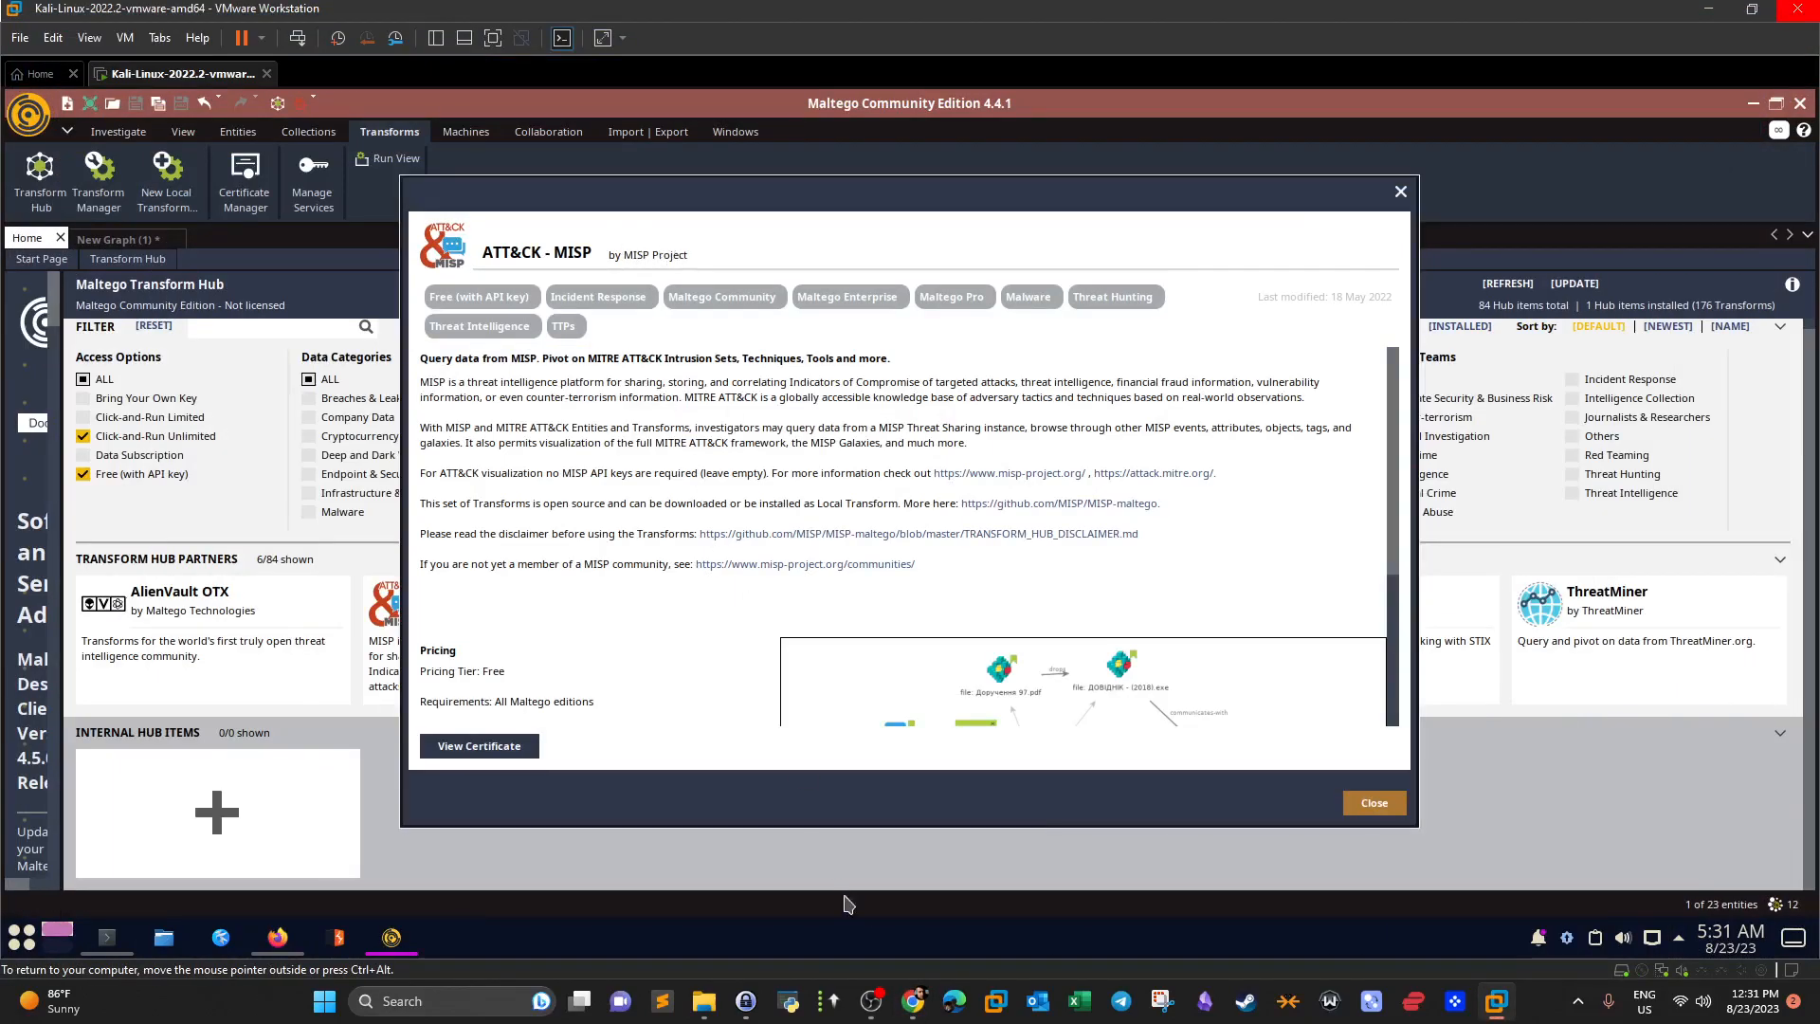
left_click(908, 994)
Submit 'MISP Project' as the ATT&CK answer, dismiss the notice, and return to Kali.
left_click(622, 721)
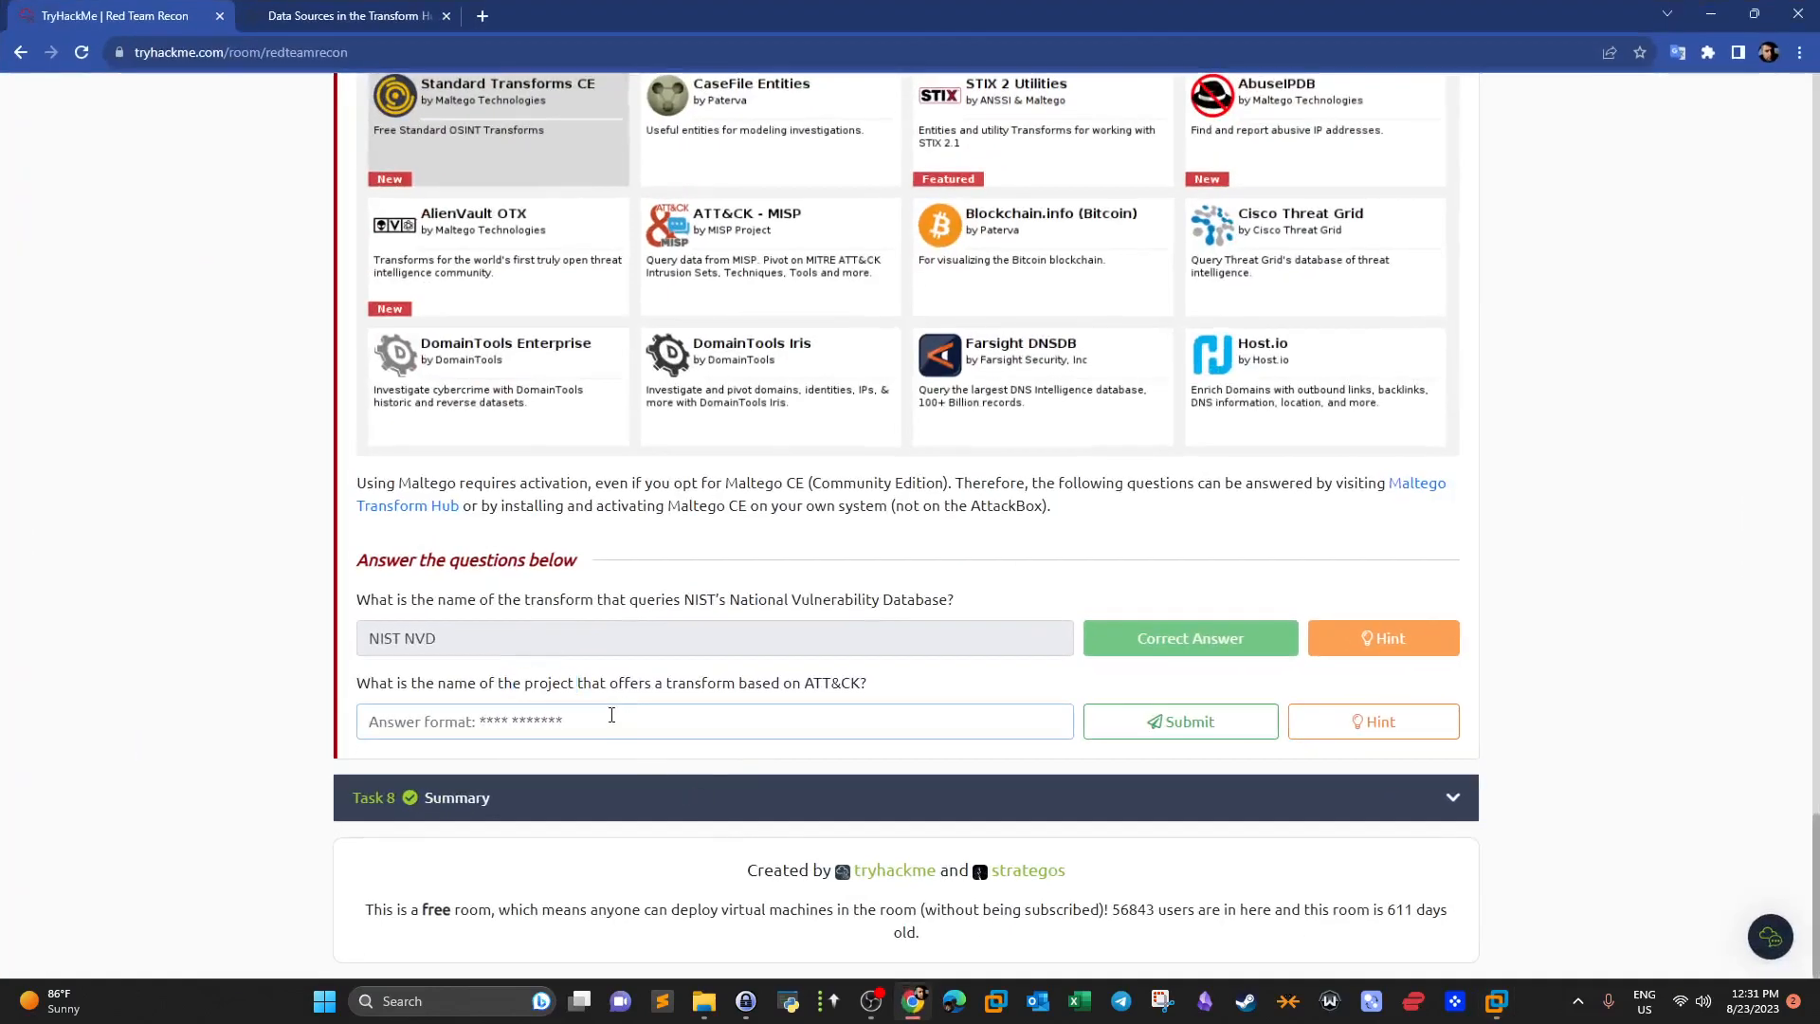
type("MISP Project")
left_click(1241, 738)
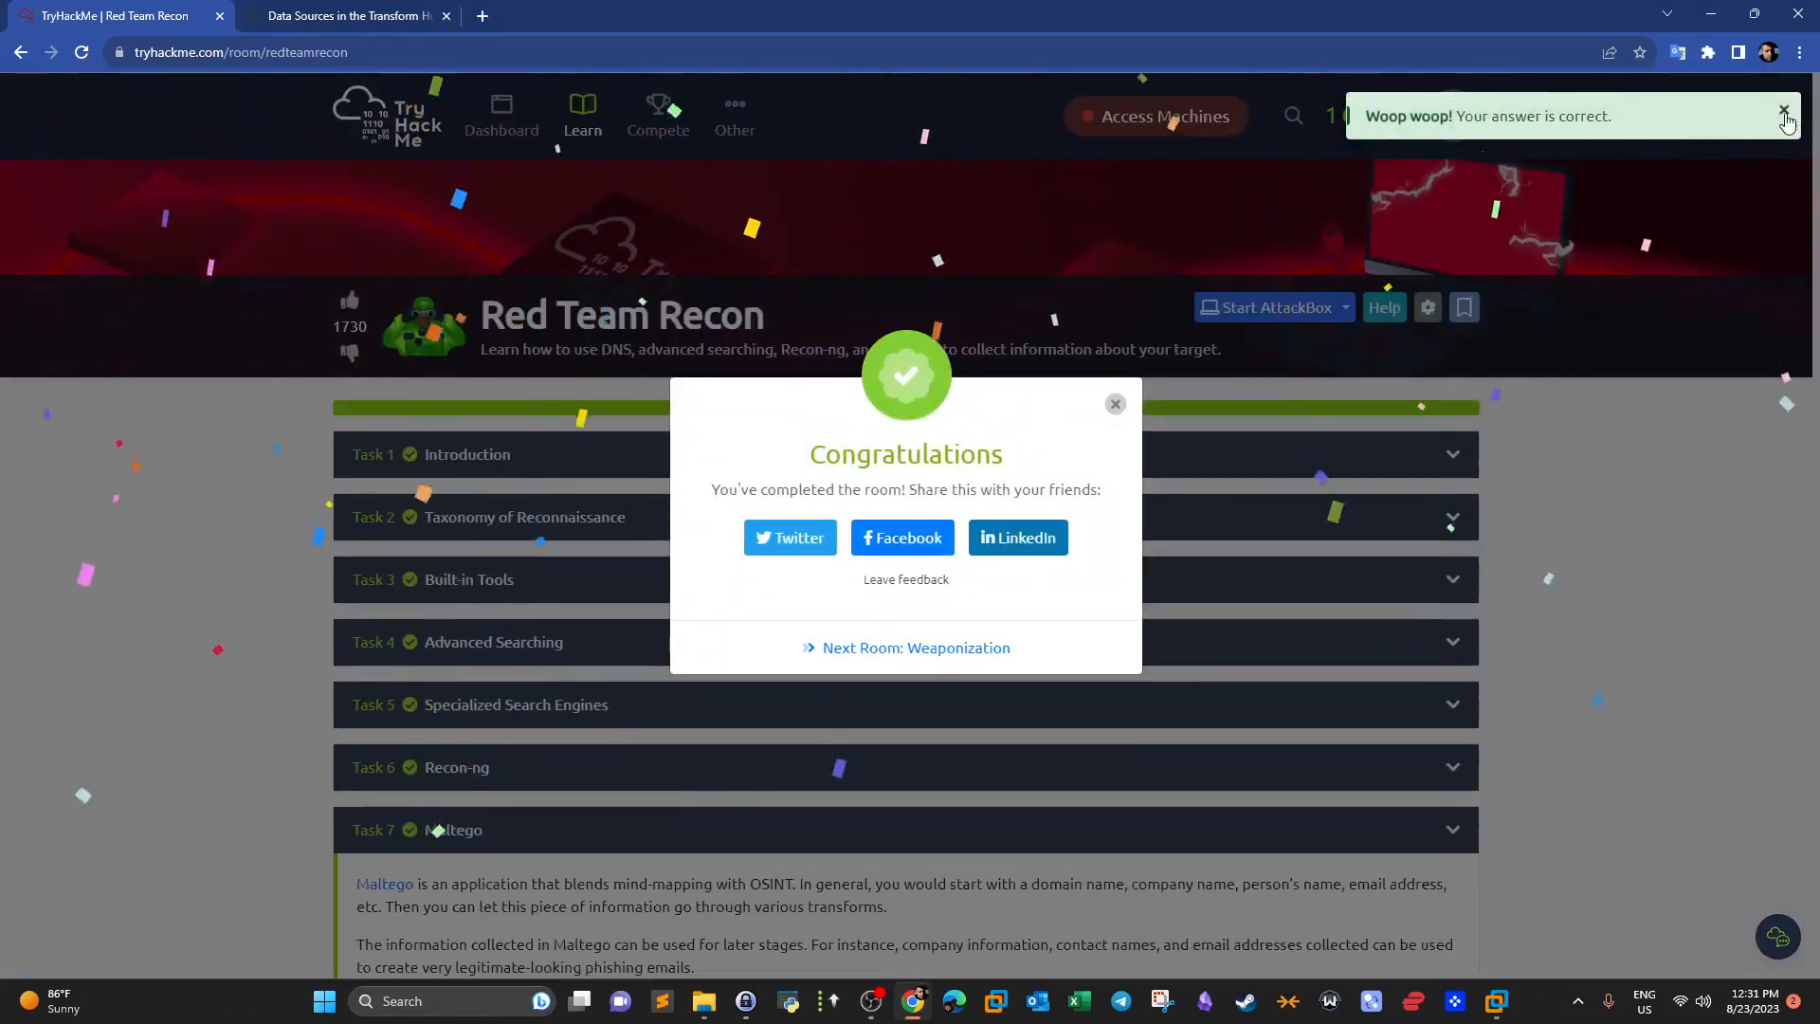
left_click(1783, 112)
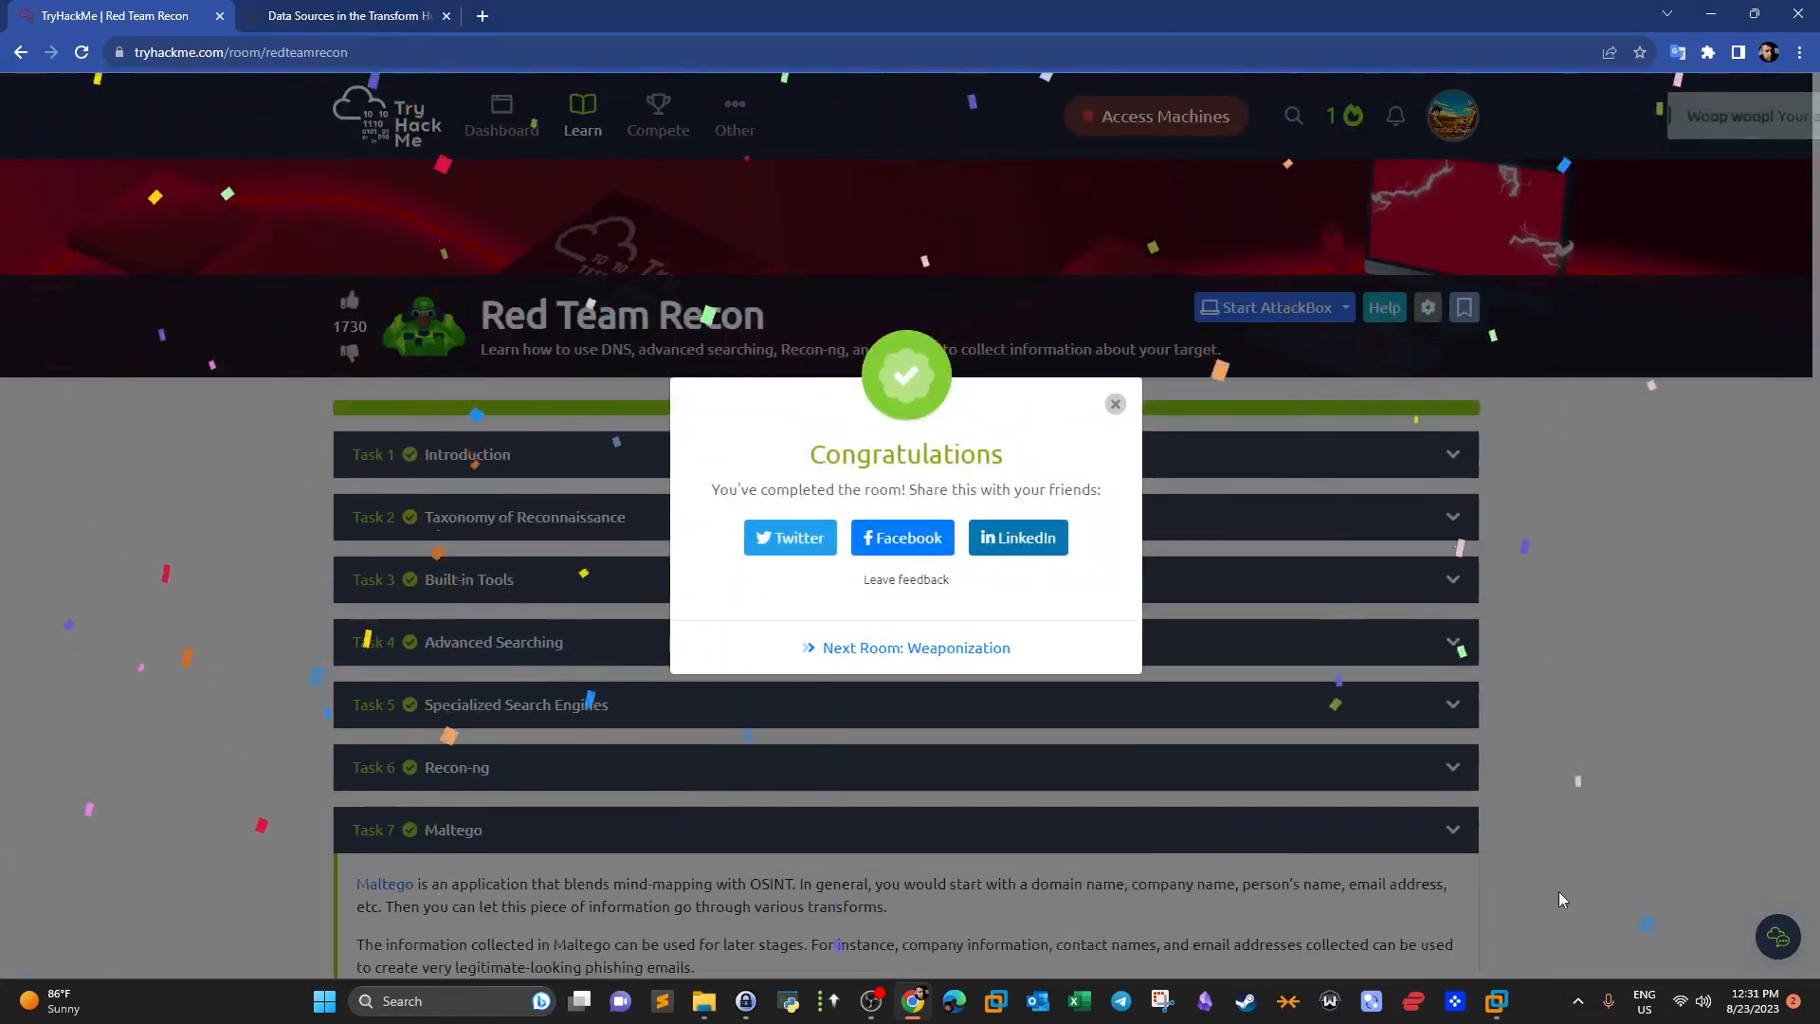
mouse_move(1495, 1001)
left_click(1668, 868)
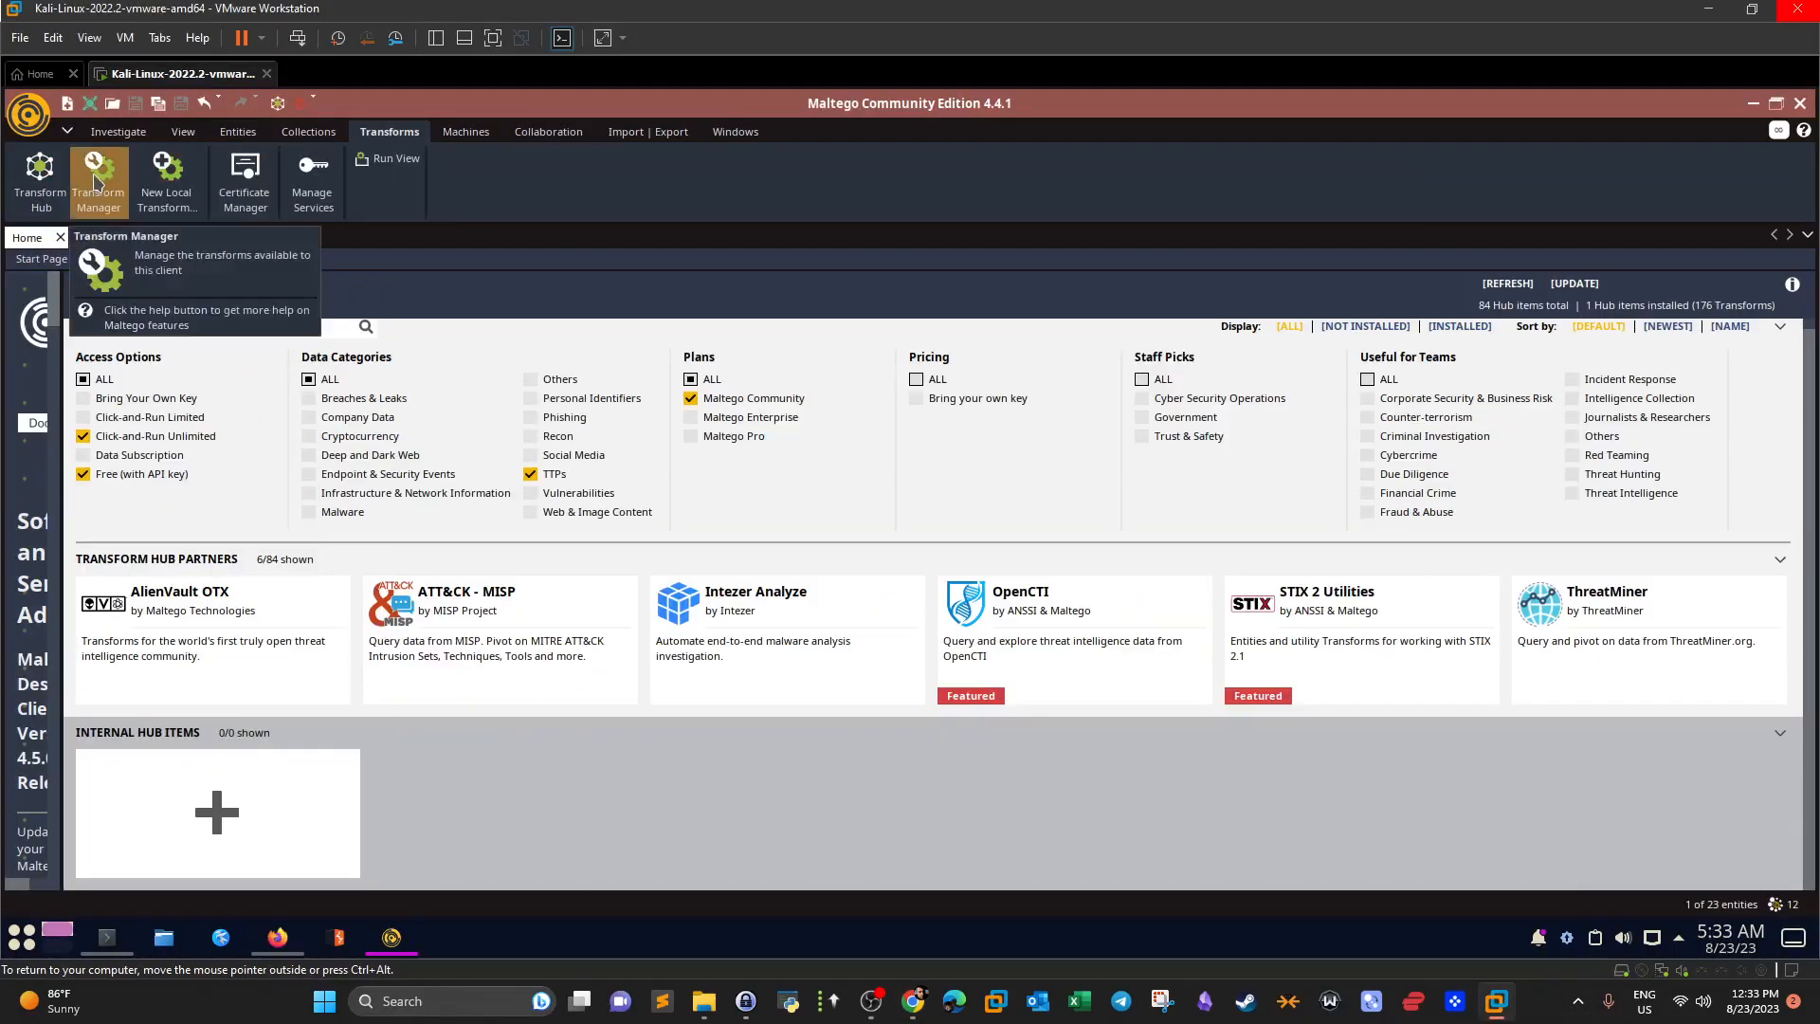
In the Transform Manager, inspect the Get tags and indicators [IPQS] transform and its Delete/Add to set actions.
left_click(95, 181)
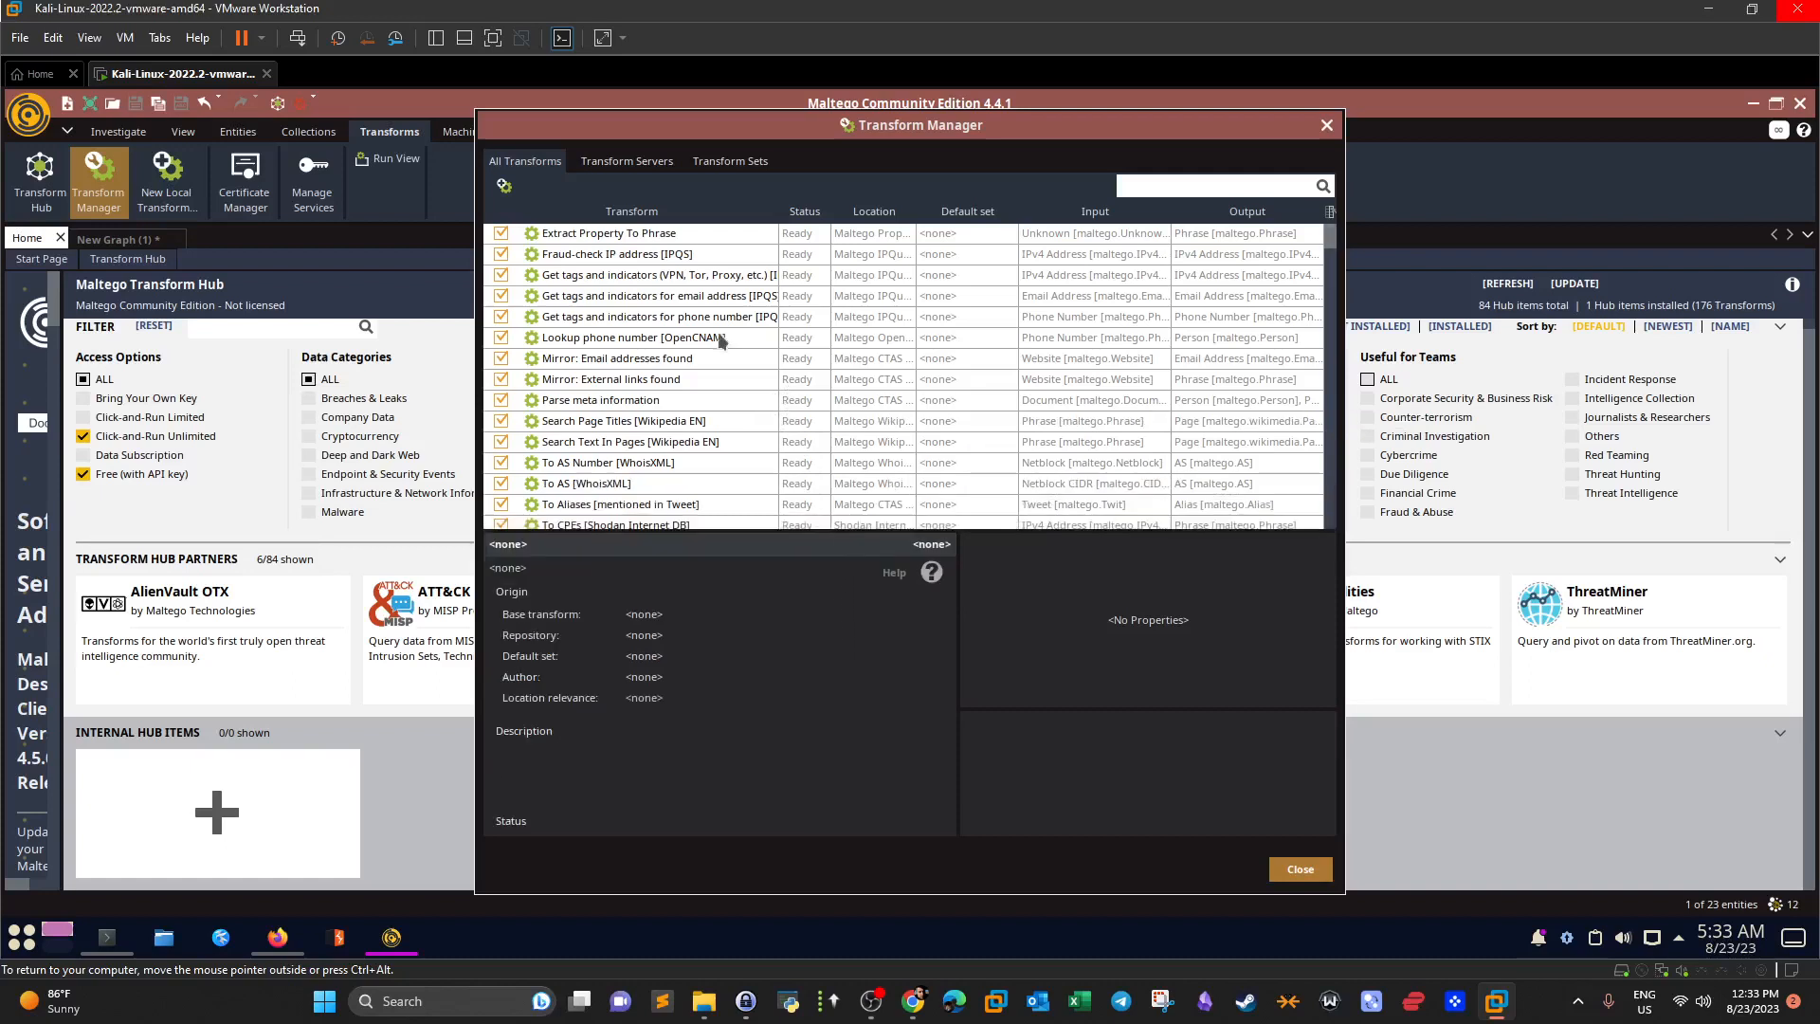
left_click(661, 276)
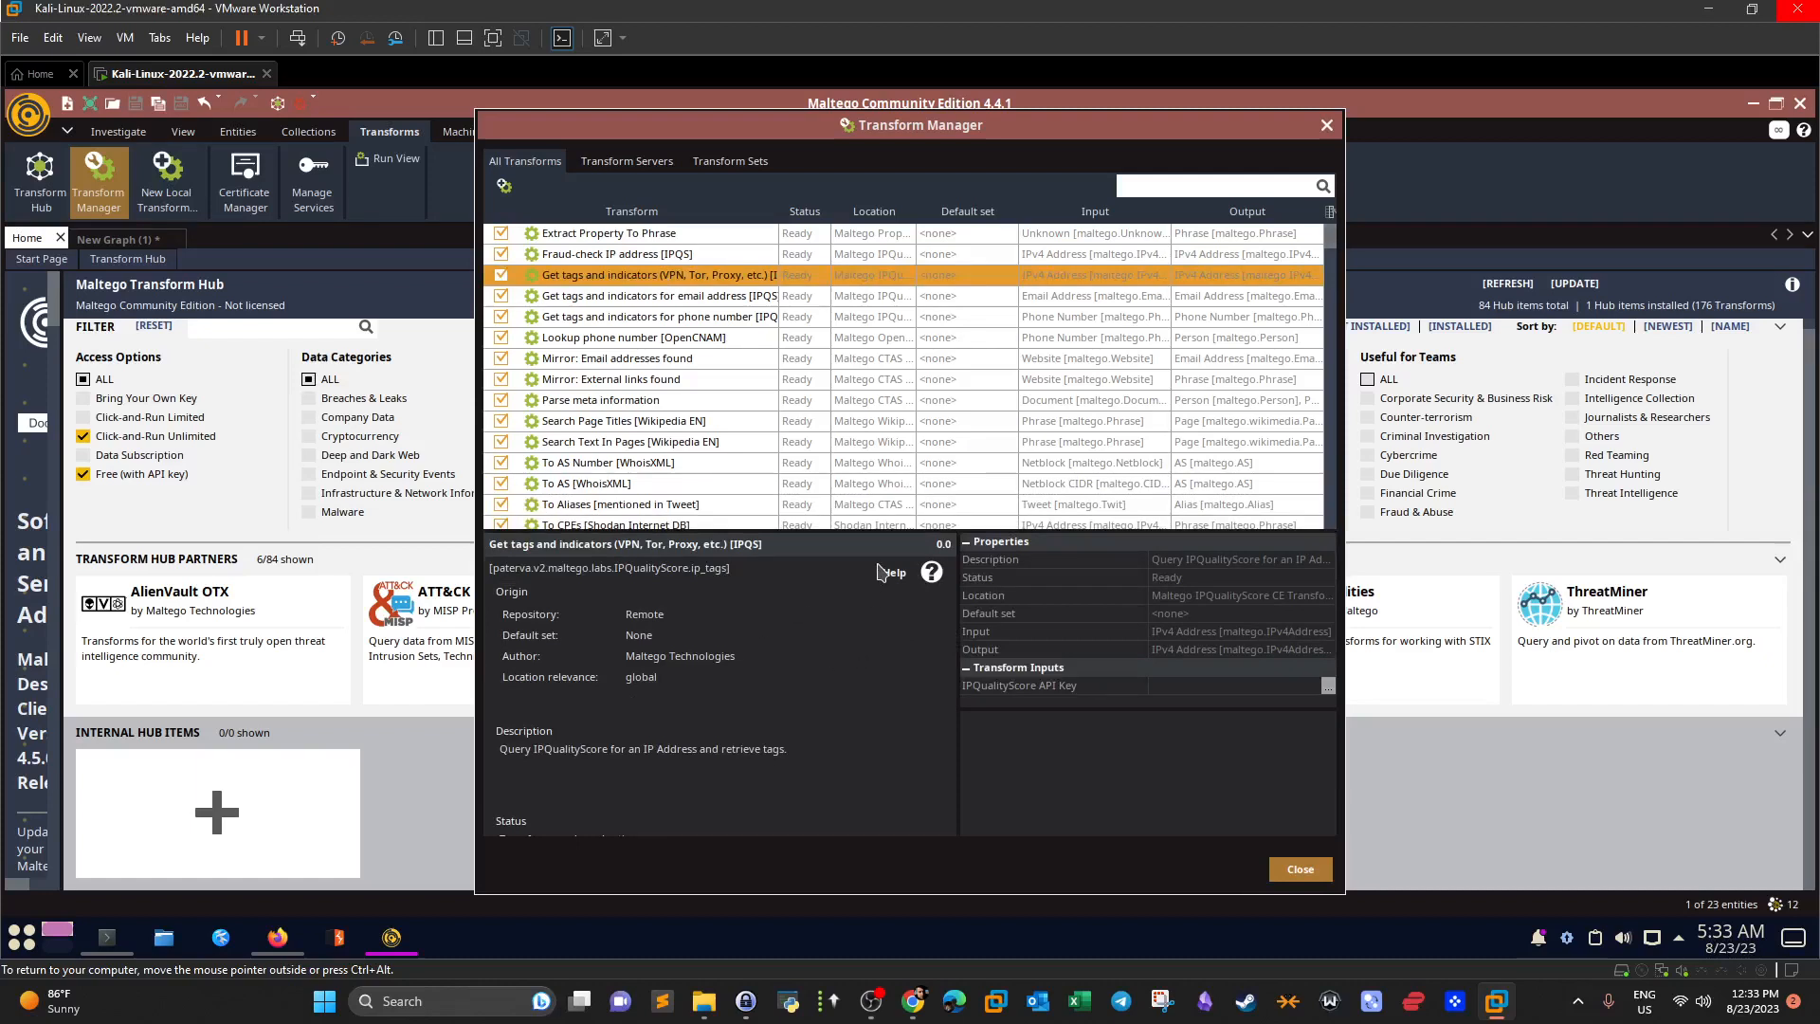
right_click(594, 275)
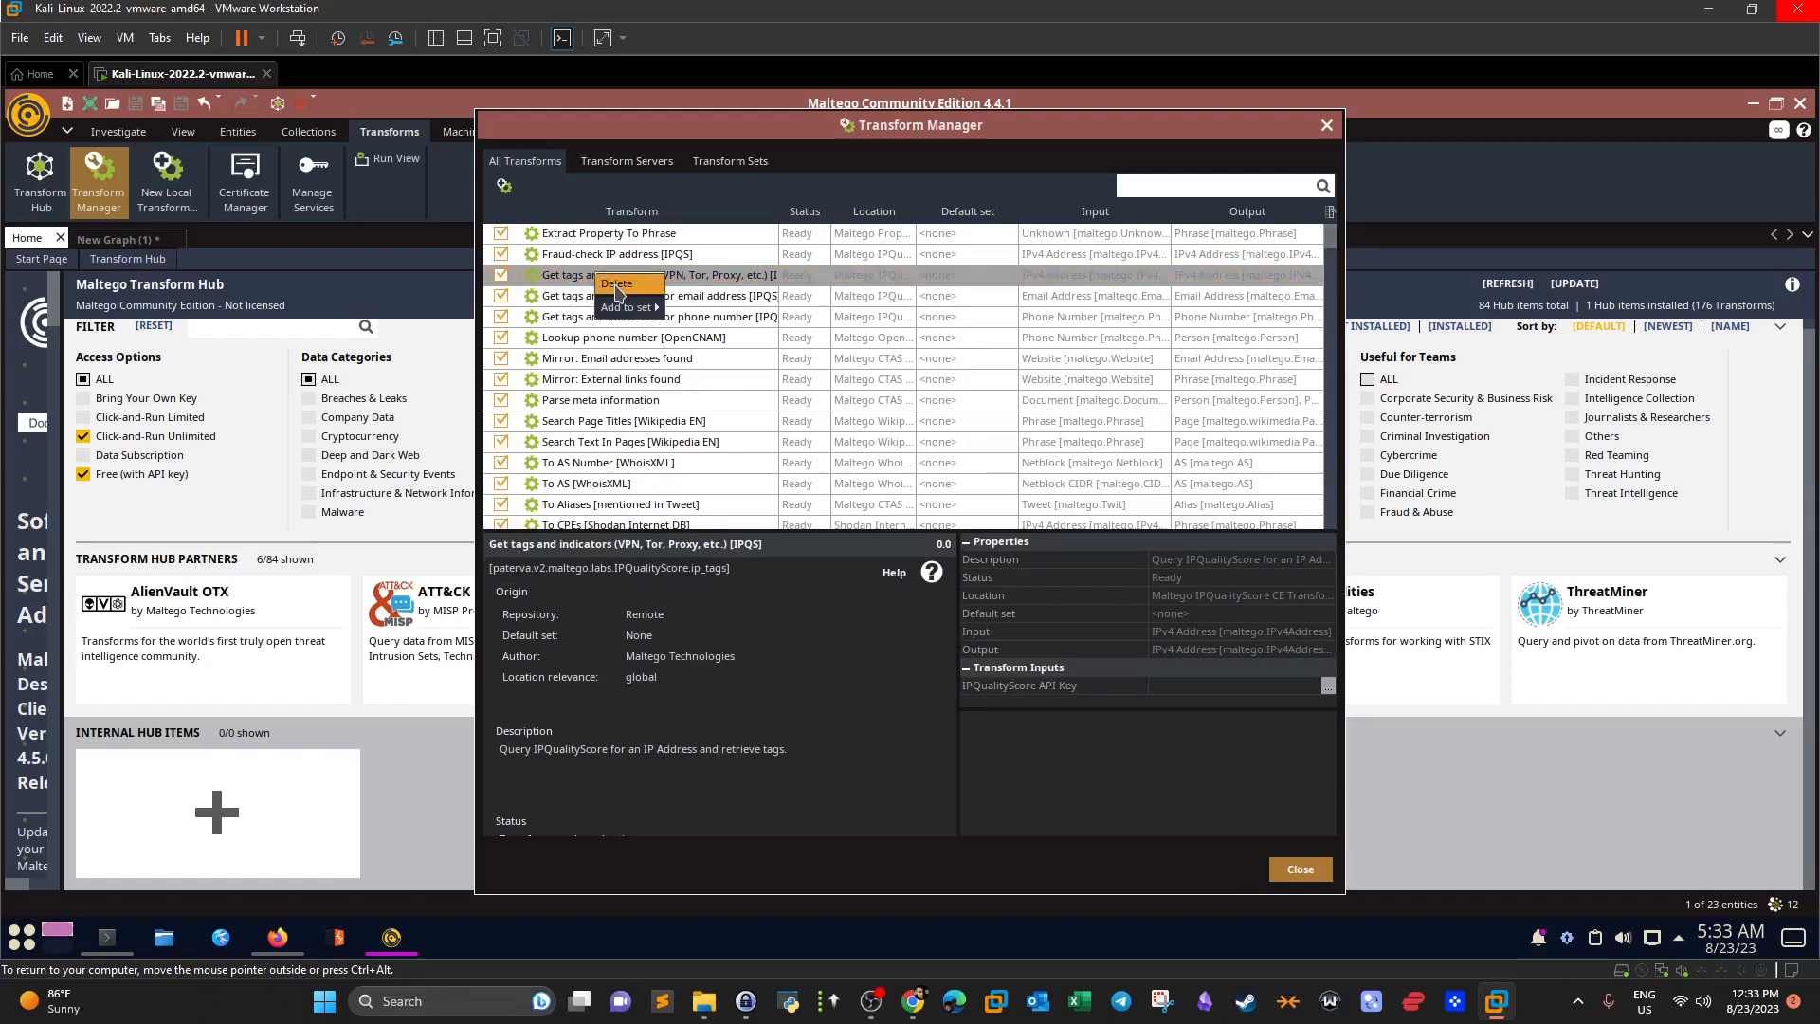
left_click(557, 282)
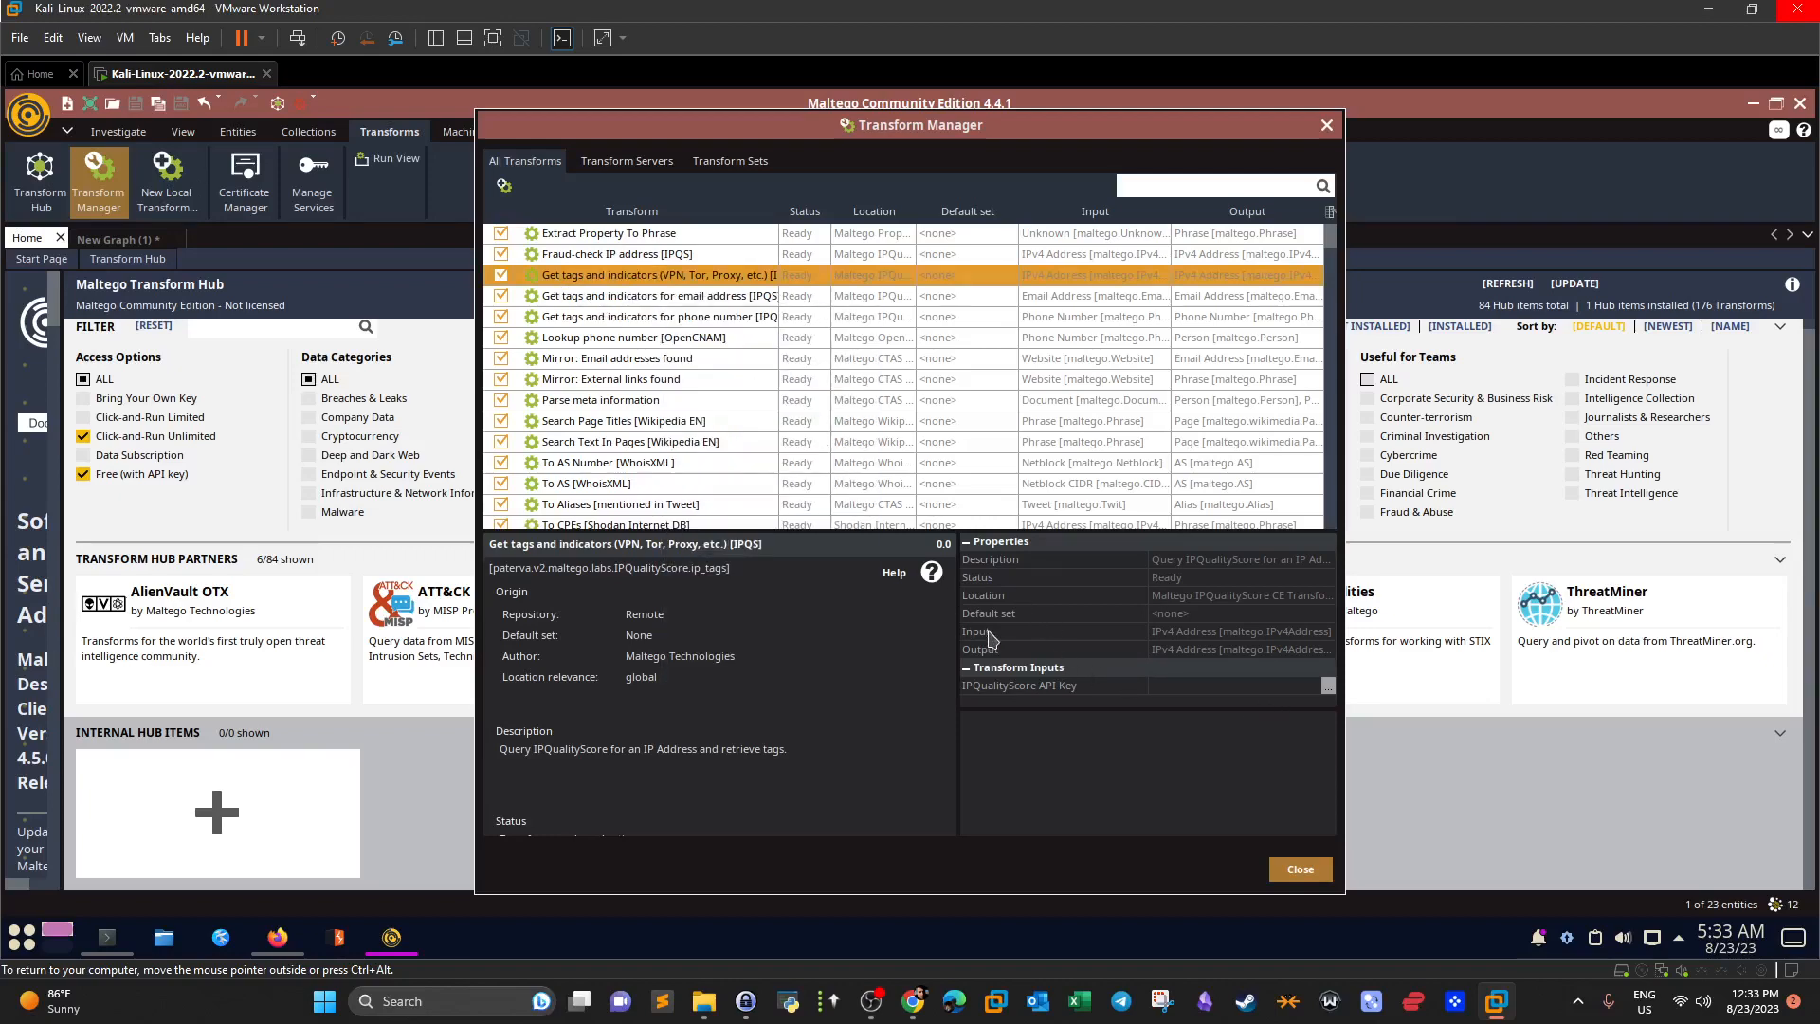
Browse the transform servers, expanding PGP and IPQualityScore and toggling IPQualityScore off and on.
left_click(592, 161)
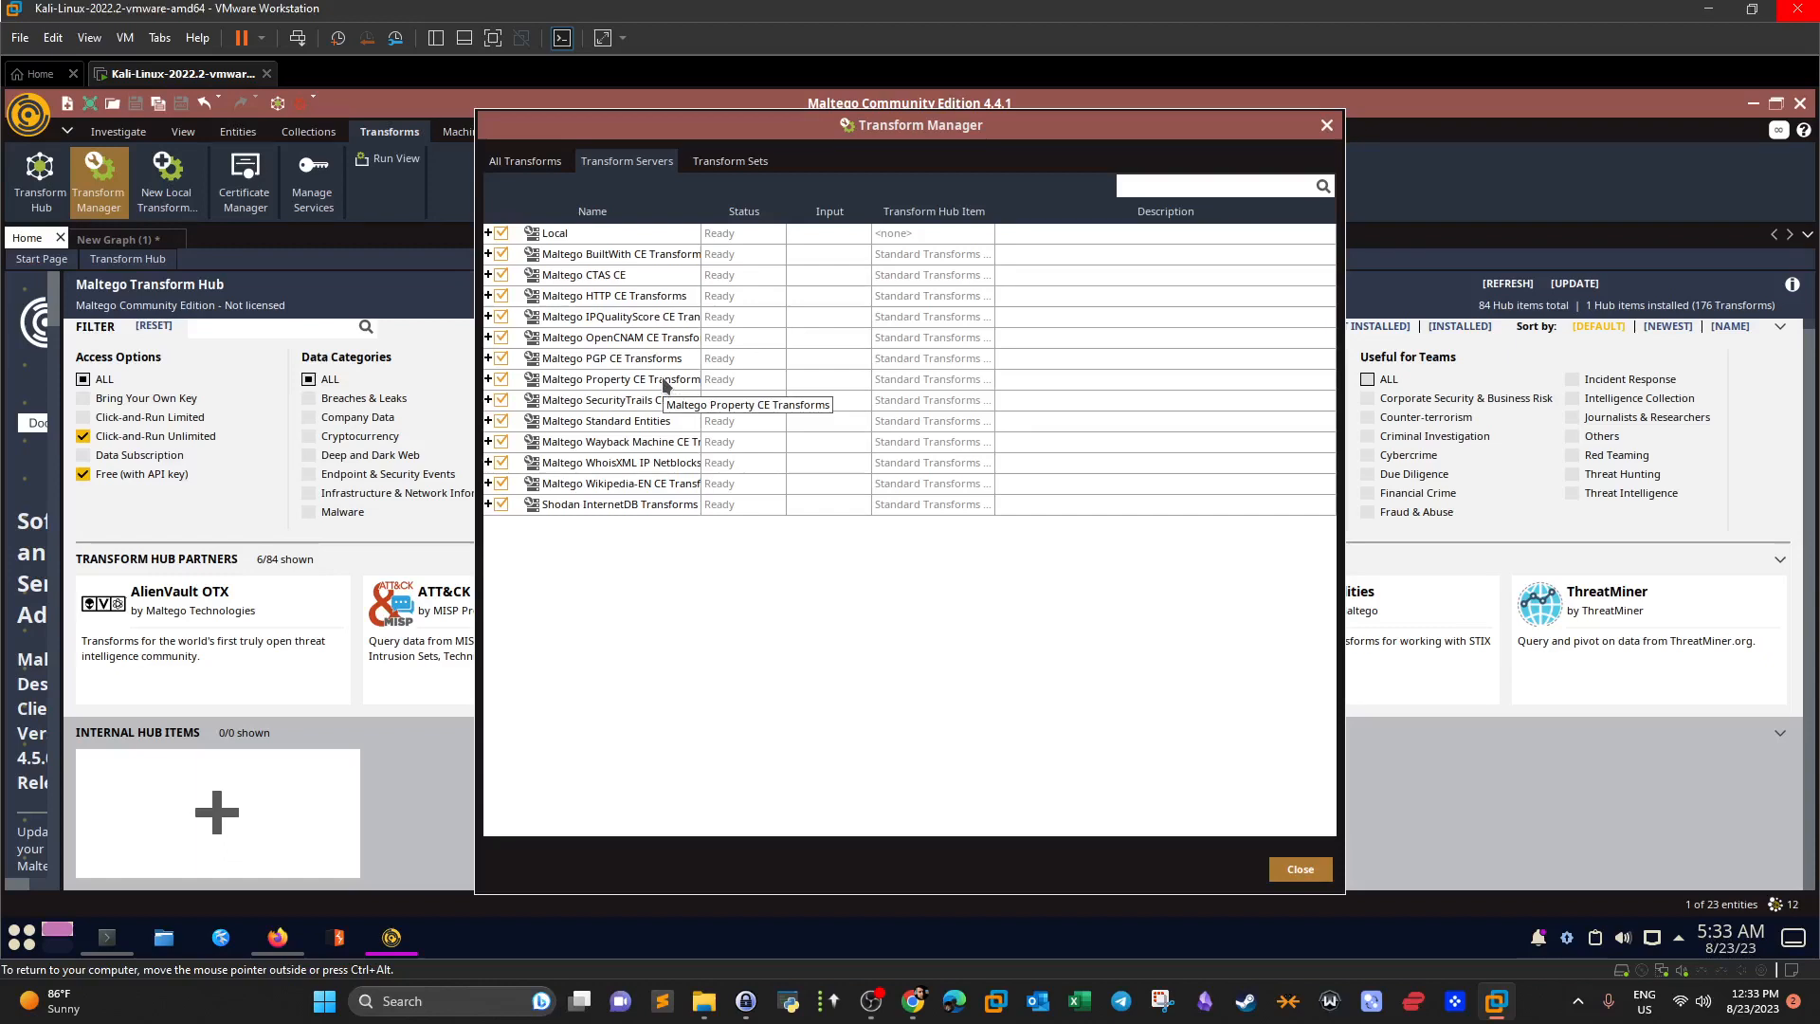
left_click(488, 358)
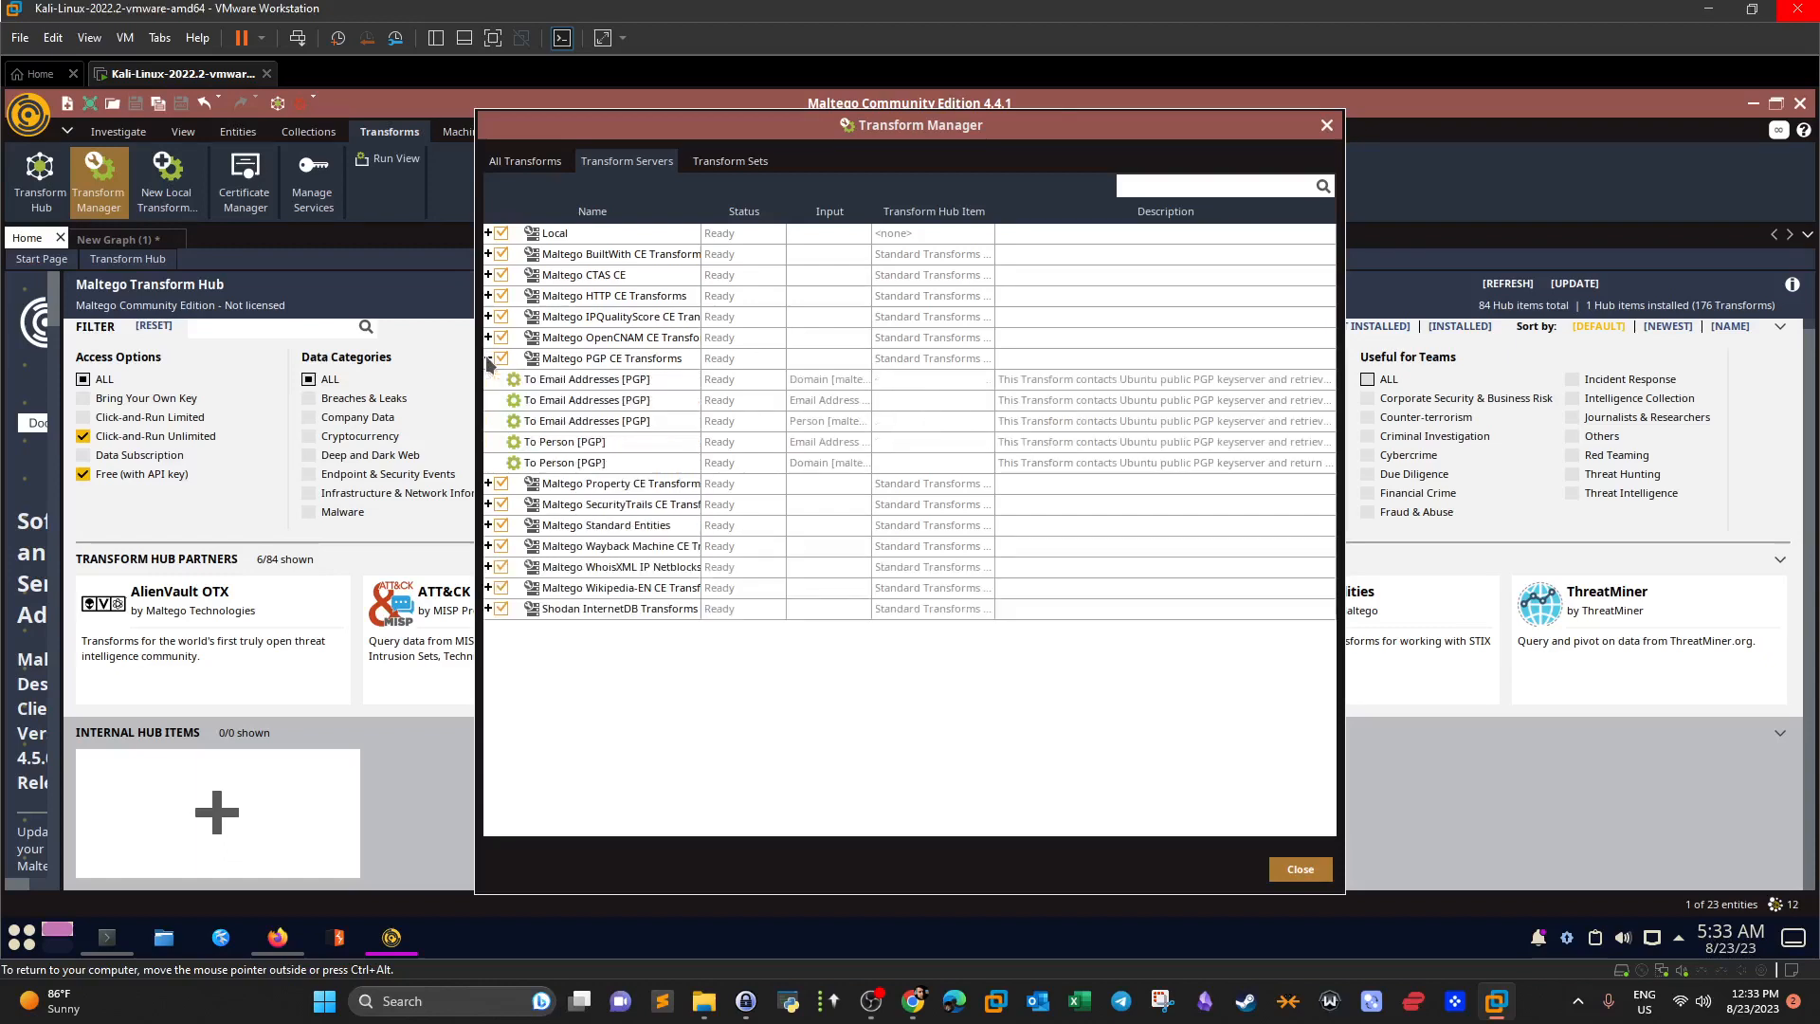
left_click(488, 359)
left_click(501, 317)
left_click(501, 316)
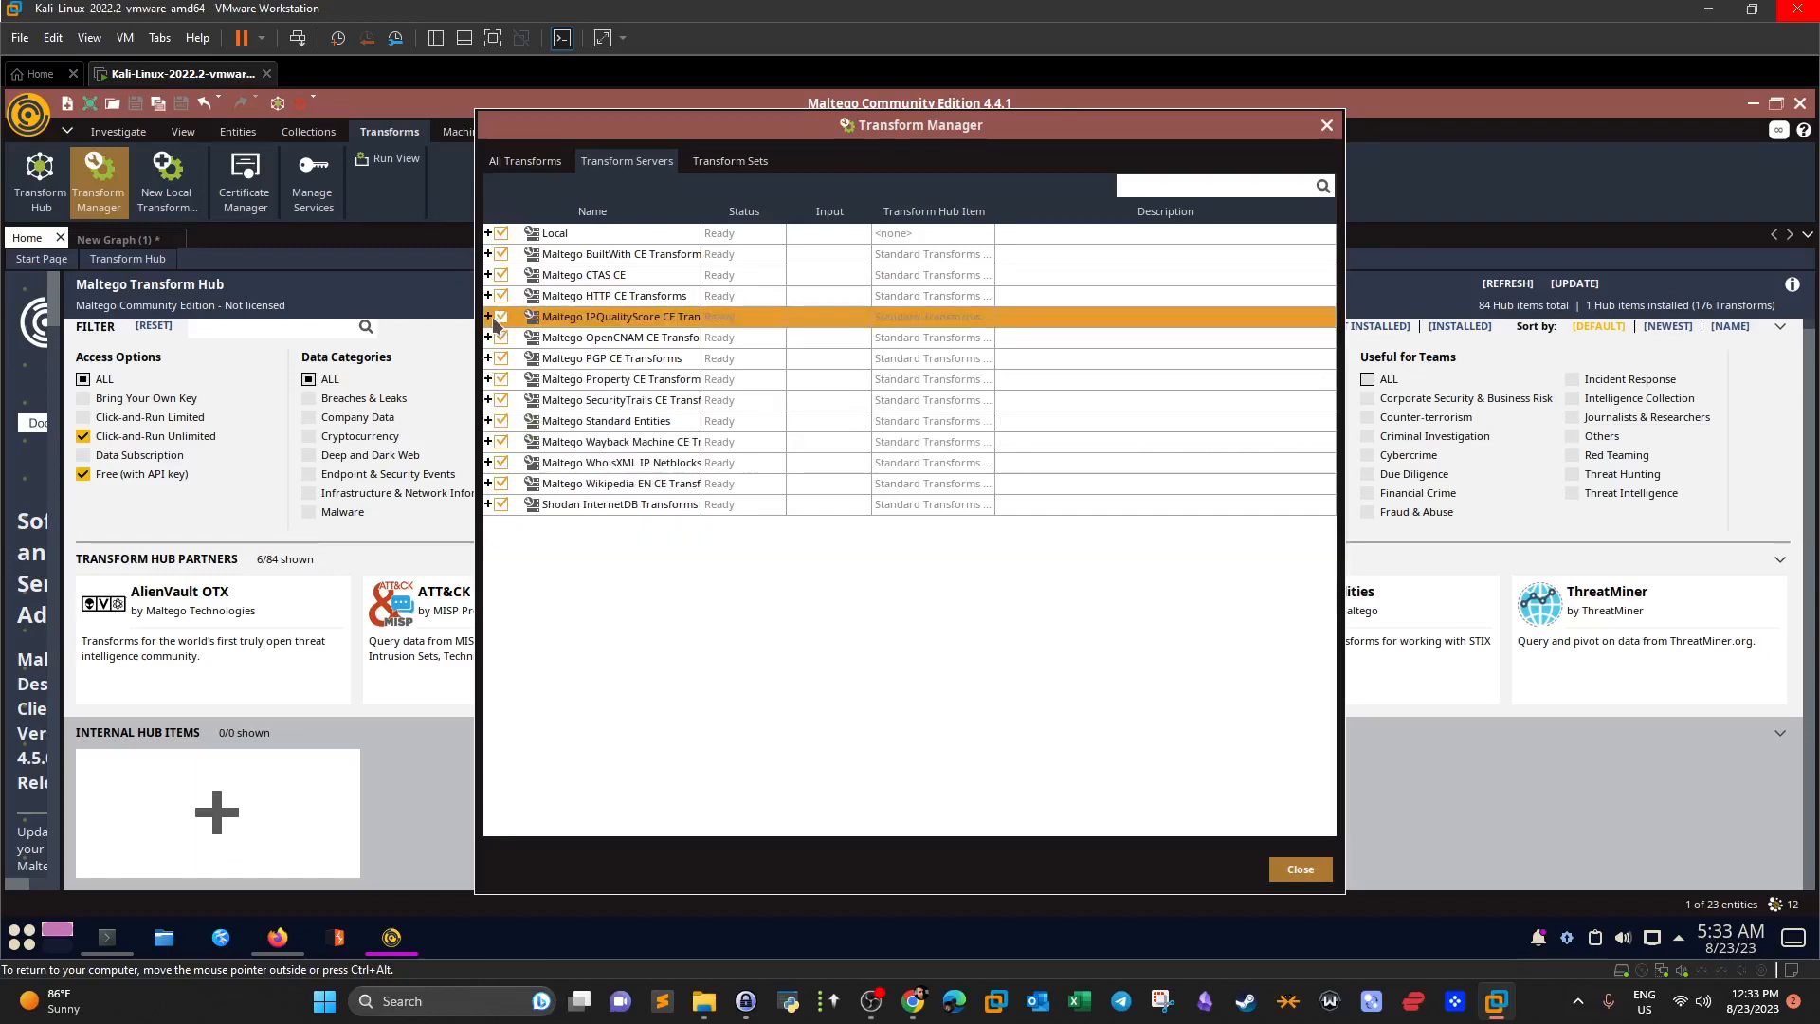
left_click(488, 317)
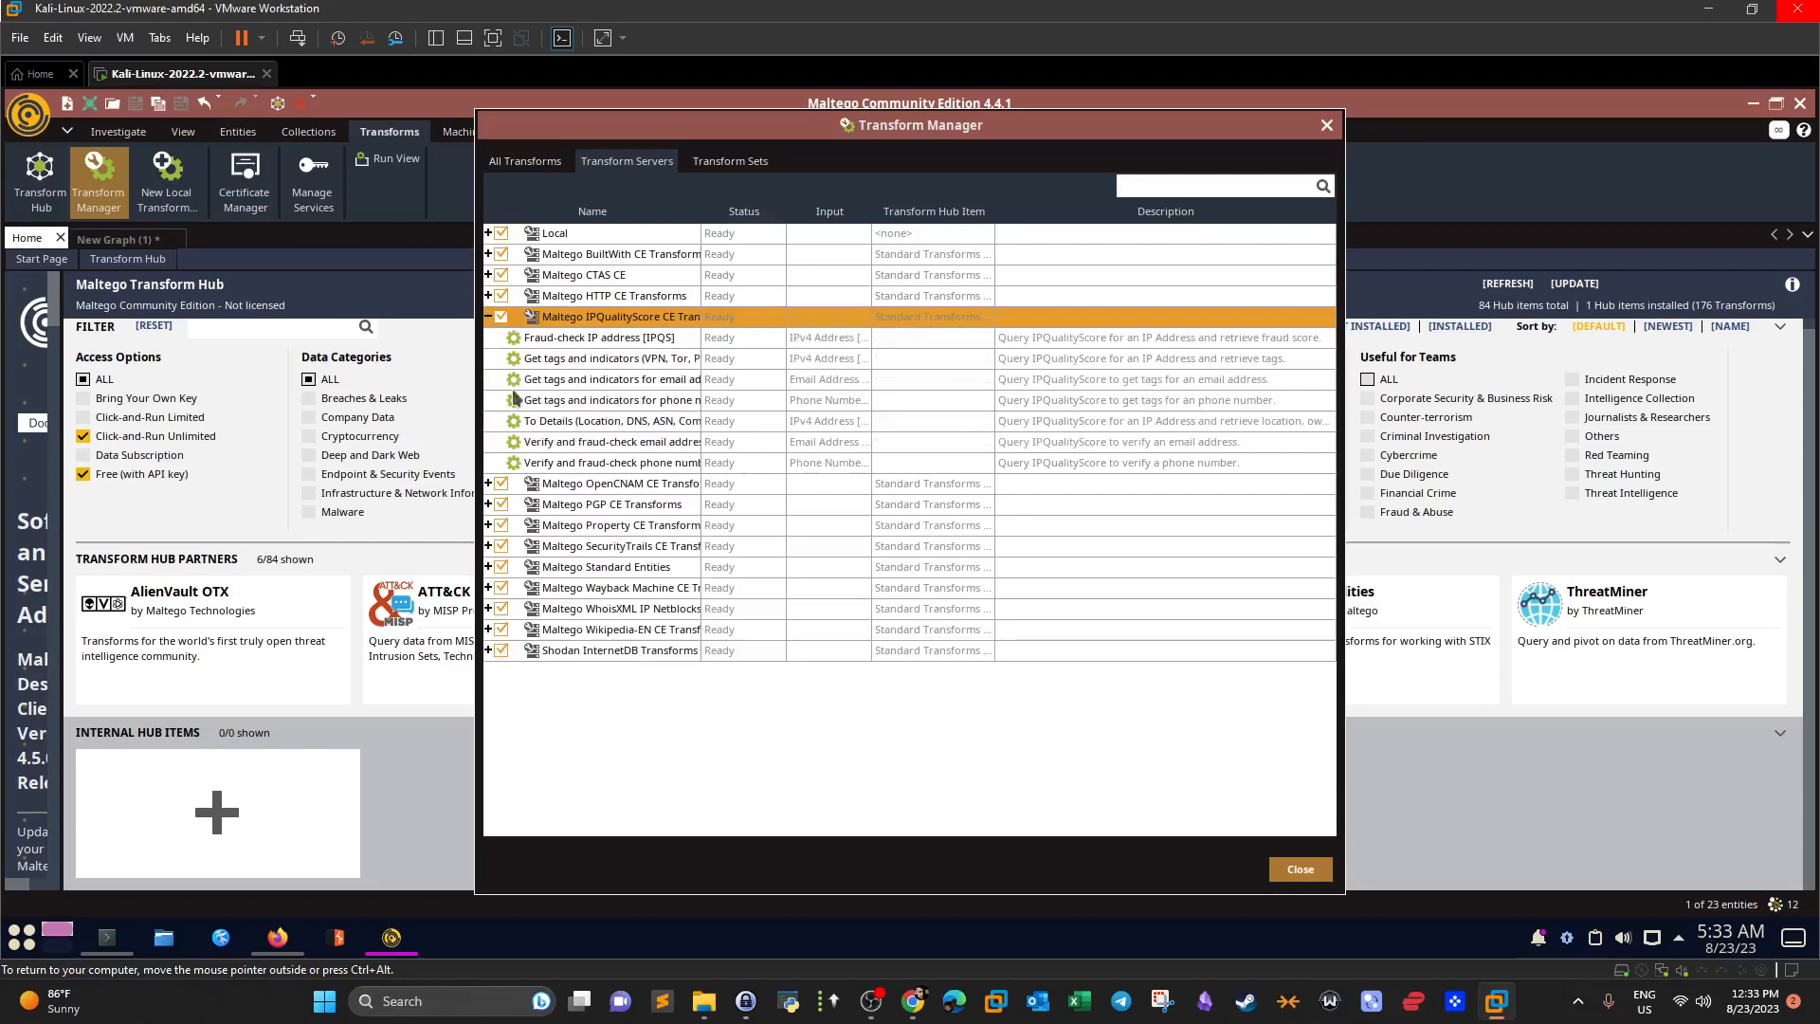
left_click(488, 317)
View All Transforms, cancel the Local Transform Wizard, and close the Transform Manager.
left_click(563, 169)
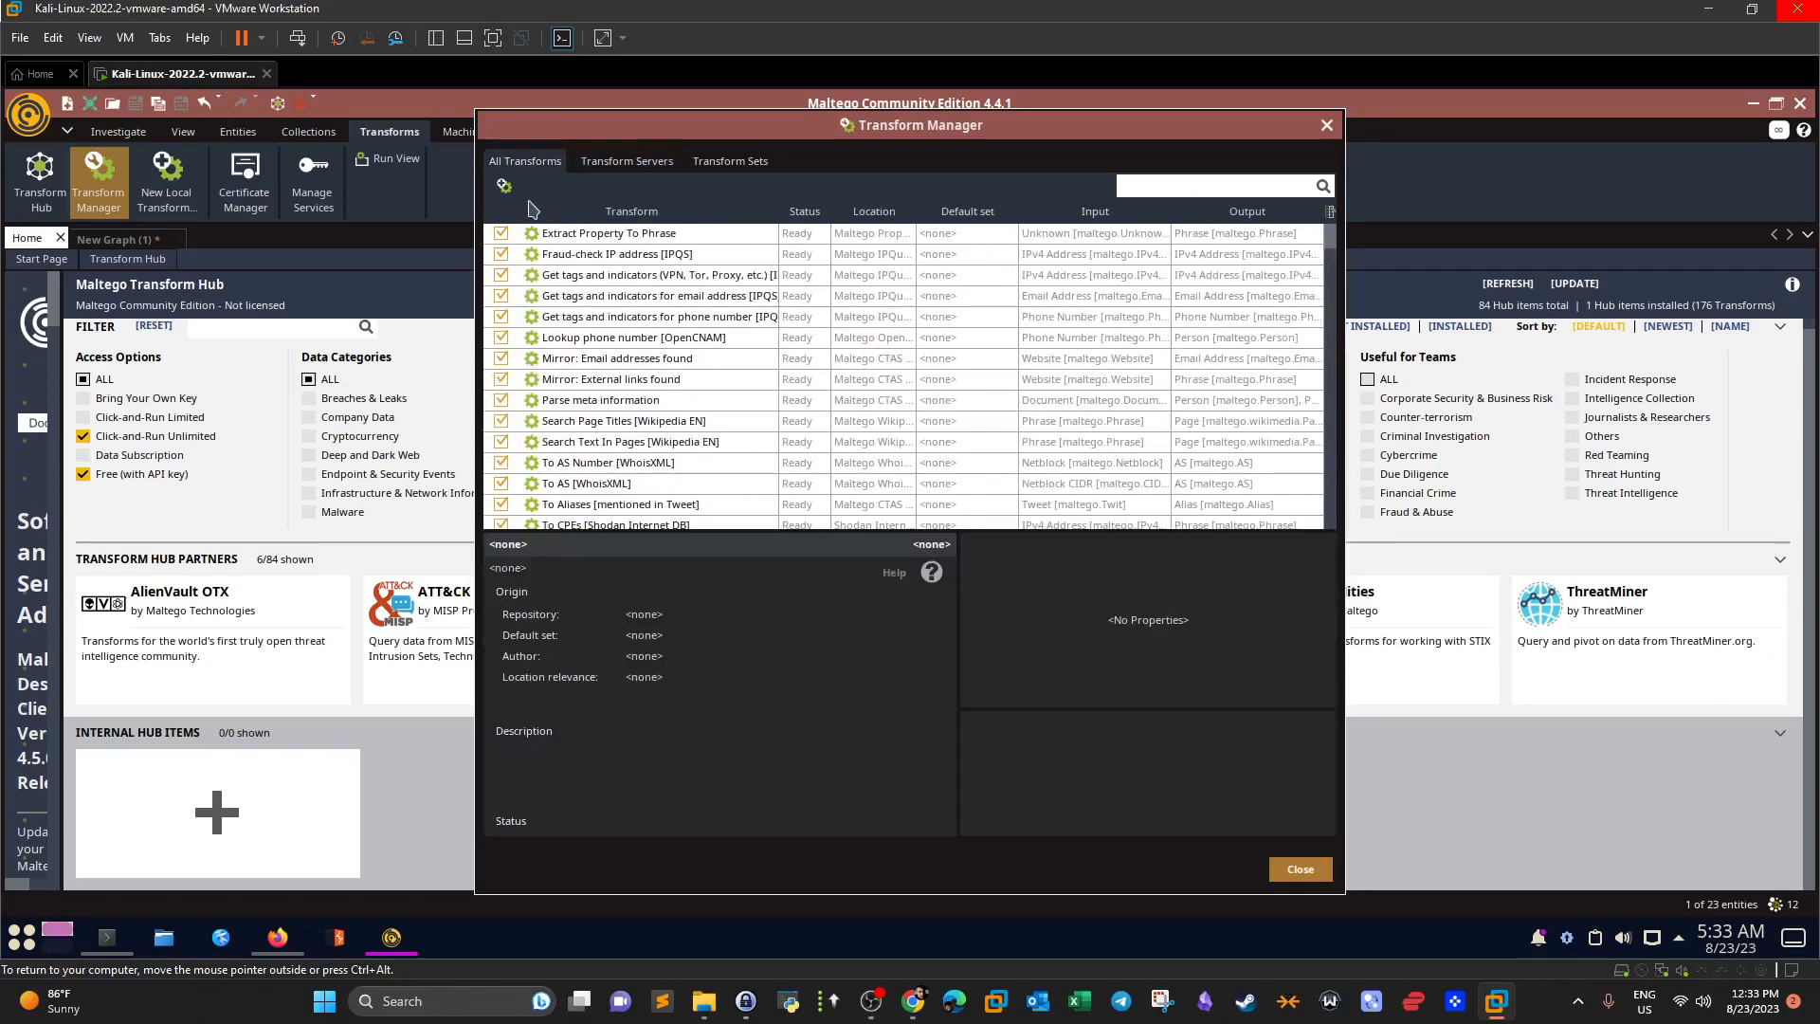
left_click(503, 185)
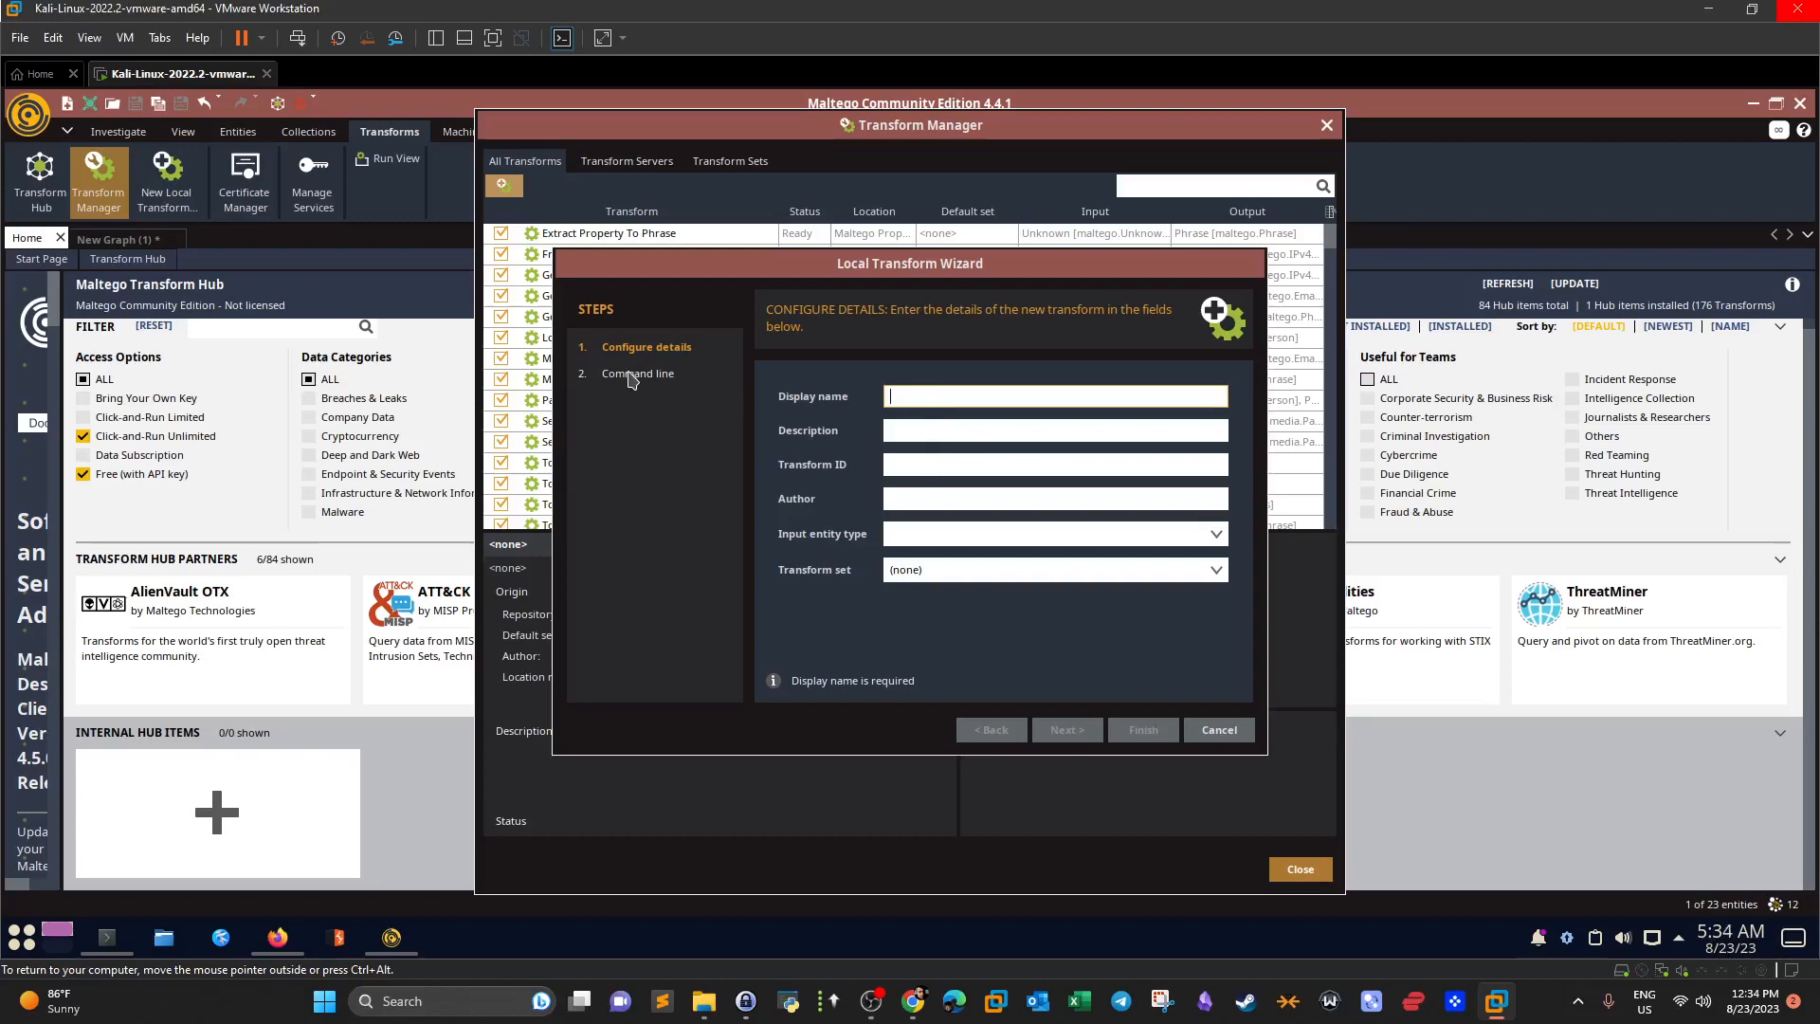
left_click(1220, 729)
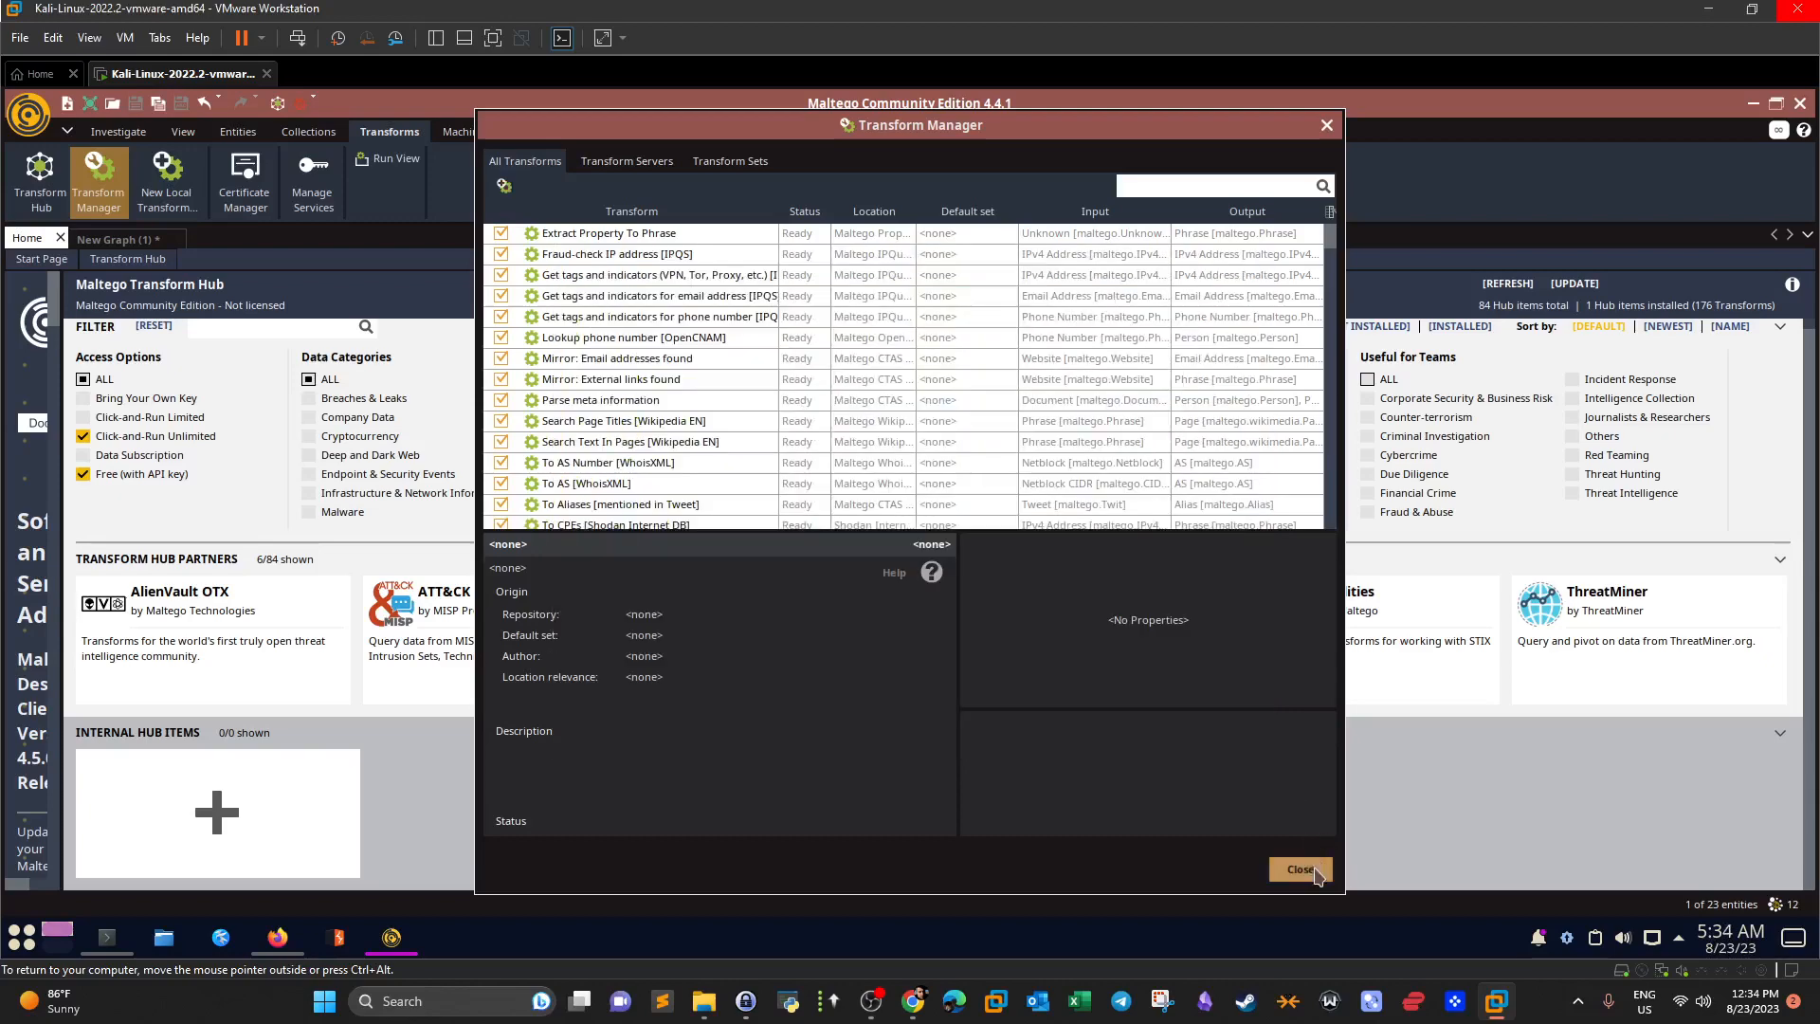
left_click(1300, 869)
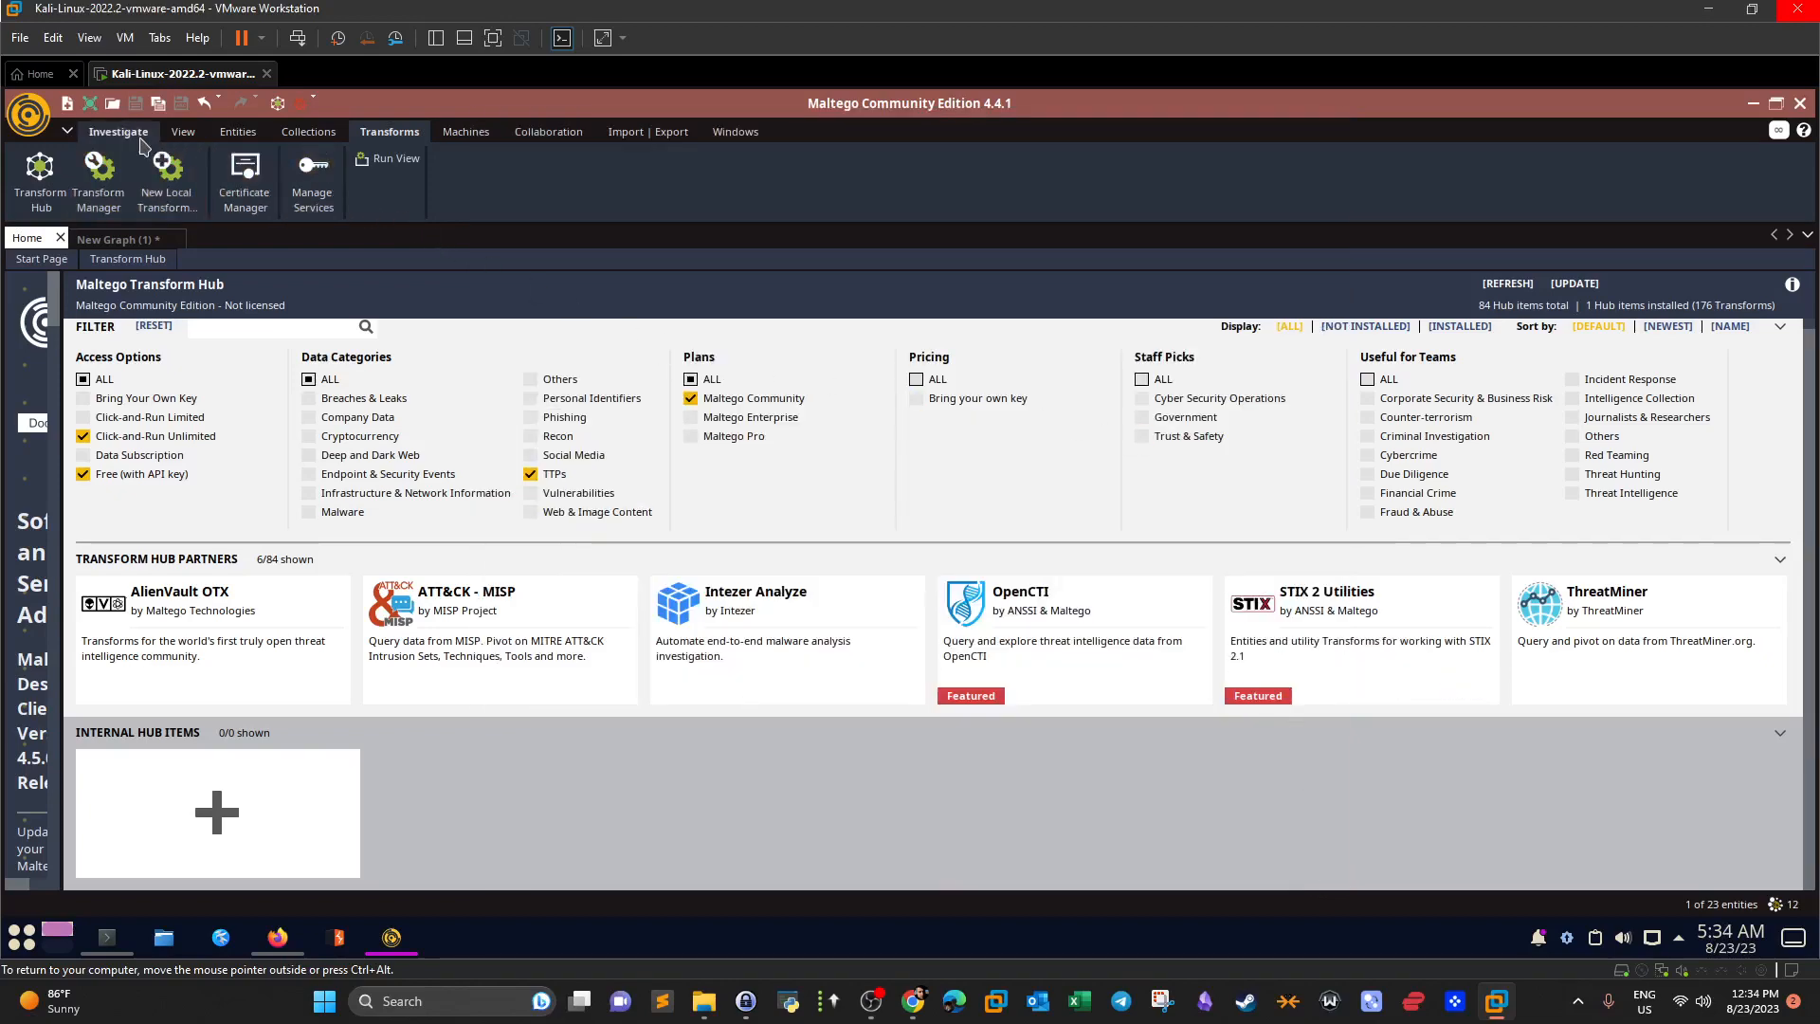
Create New Graph (1) via Investigate > New, compare it with the tryhackme.com tab, and open the logo menu.
left_click(121, 133)
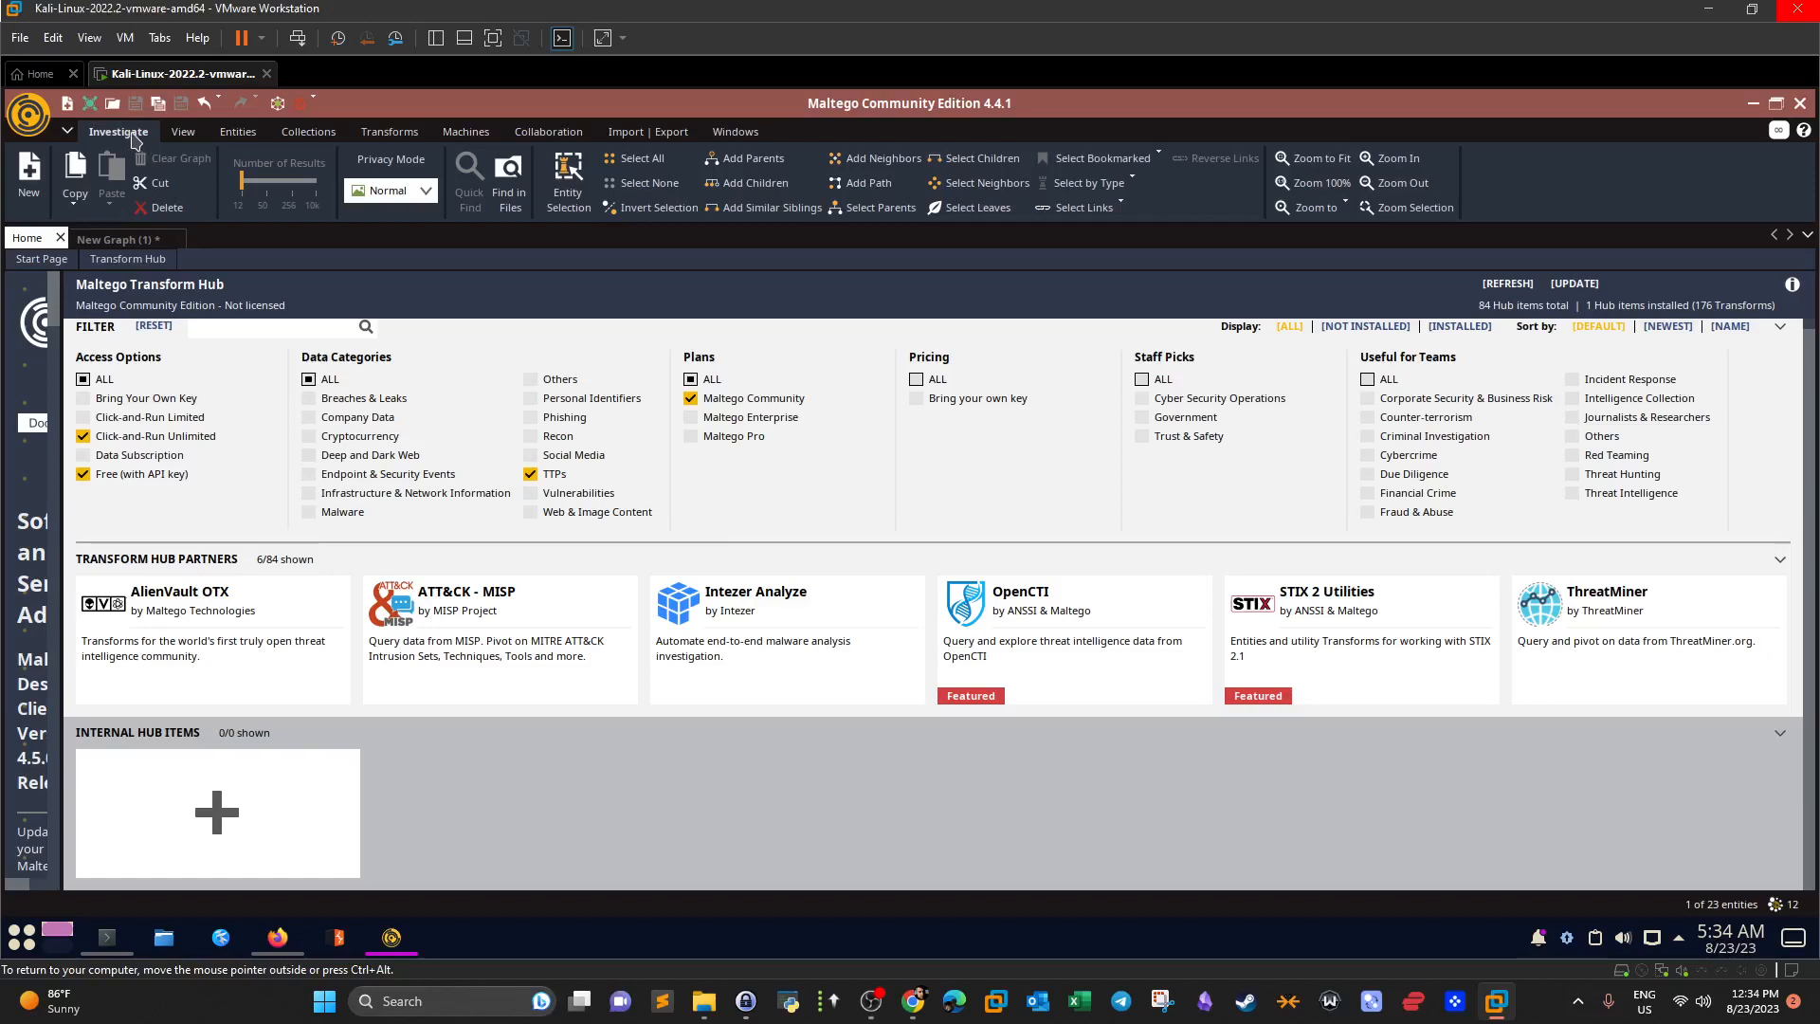
left_click(33, 207)
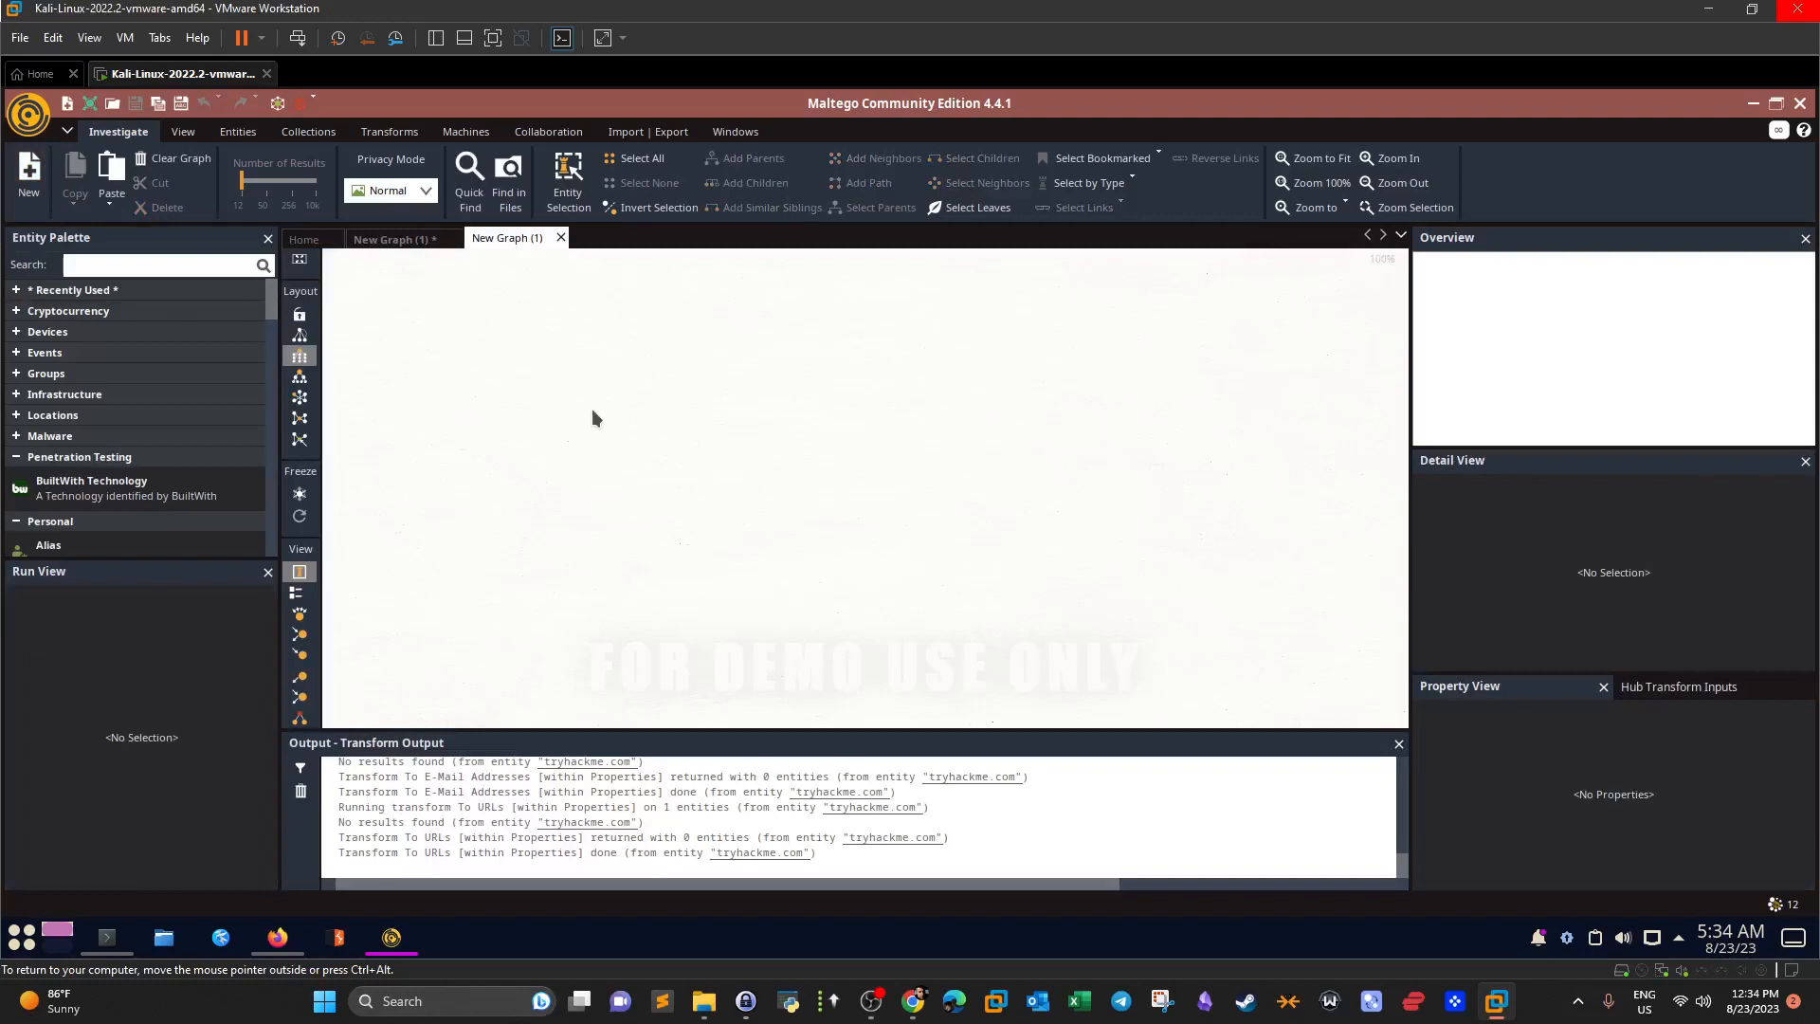
left_click(394, 239)
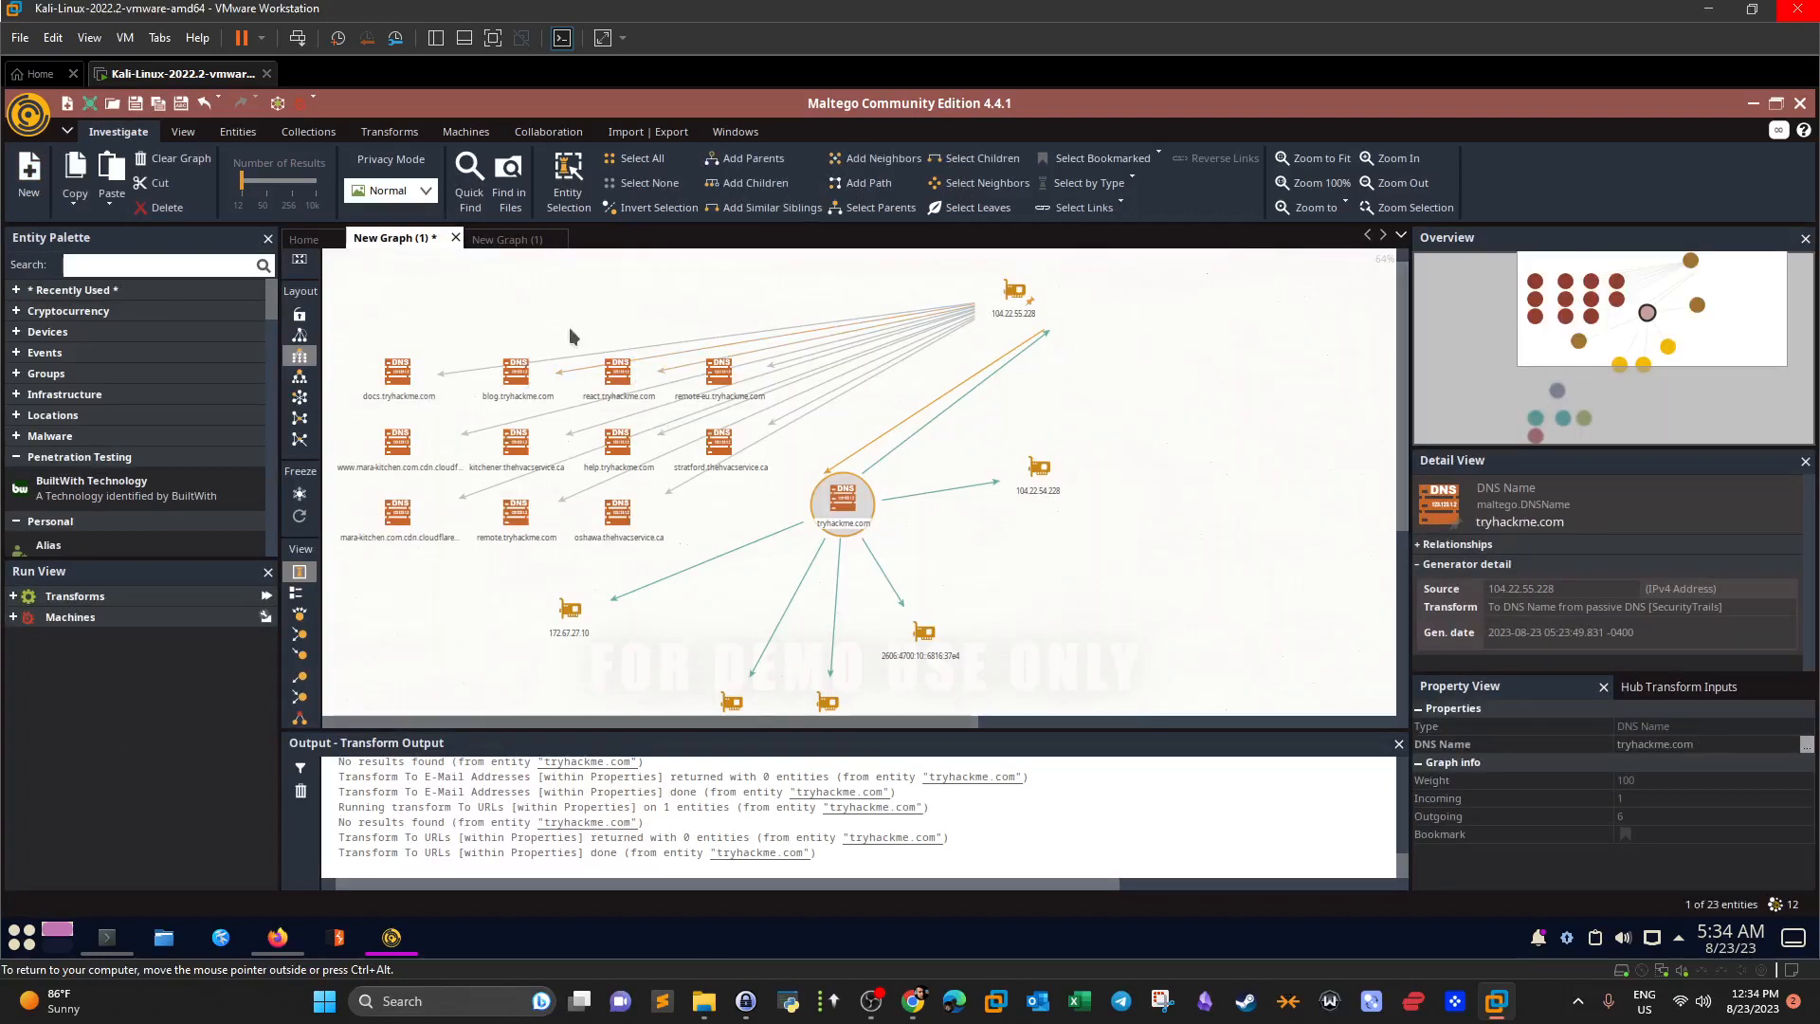
left_click(509, 239)
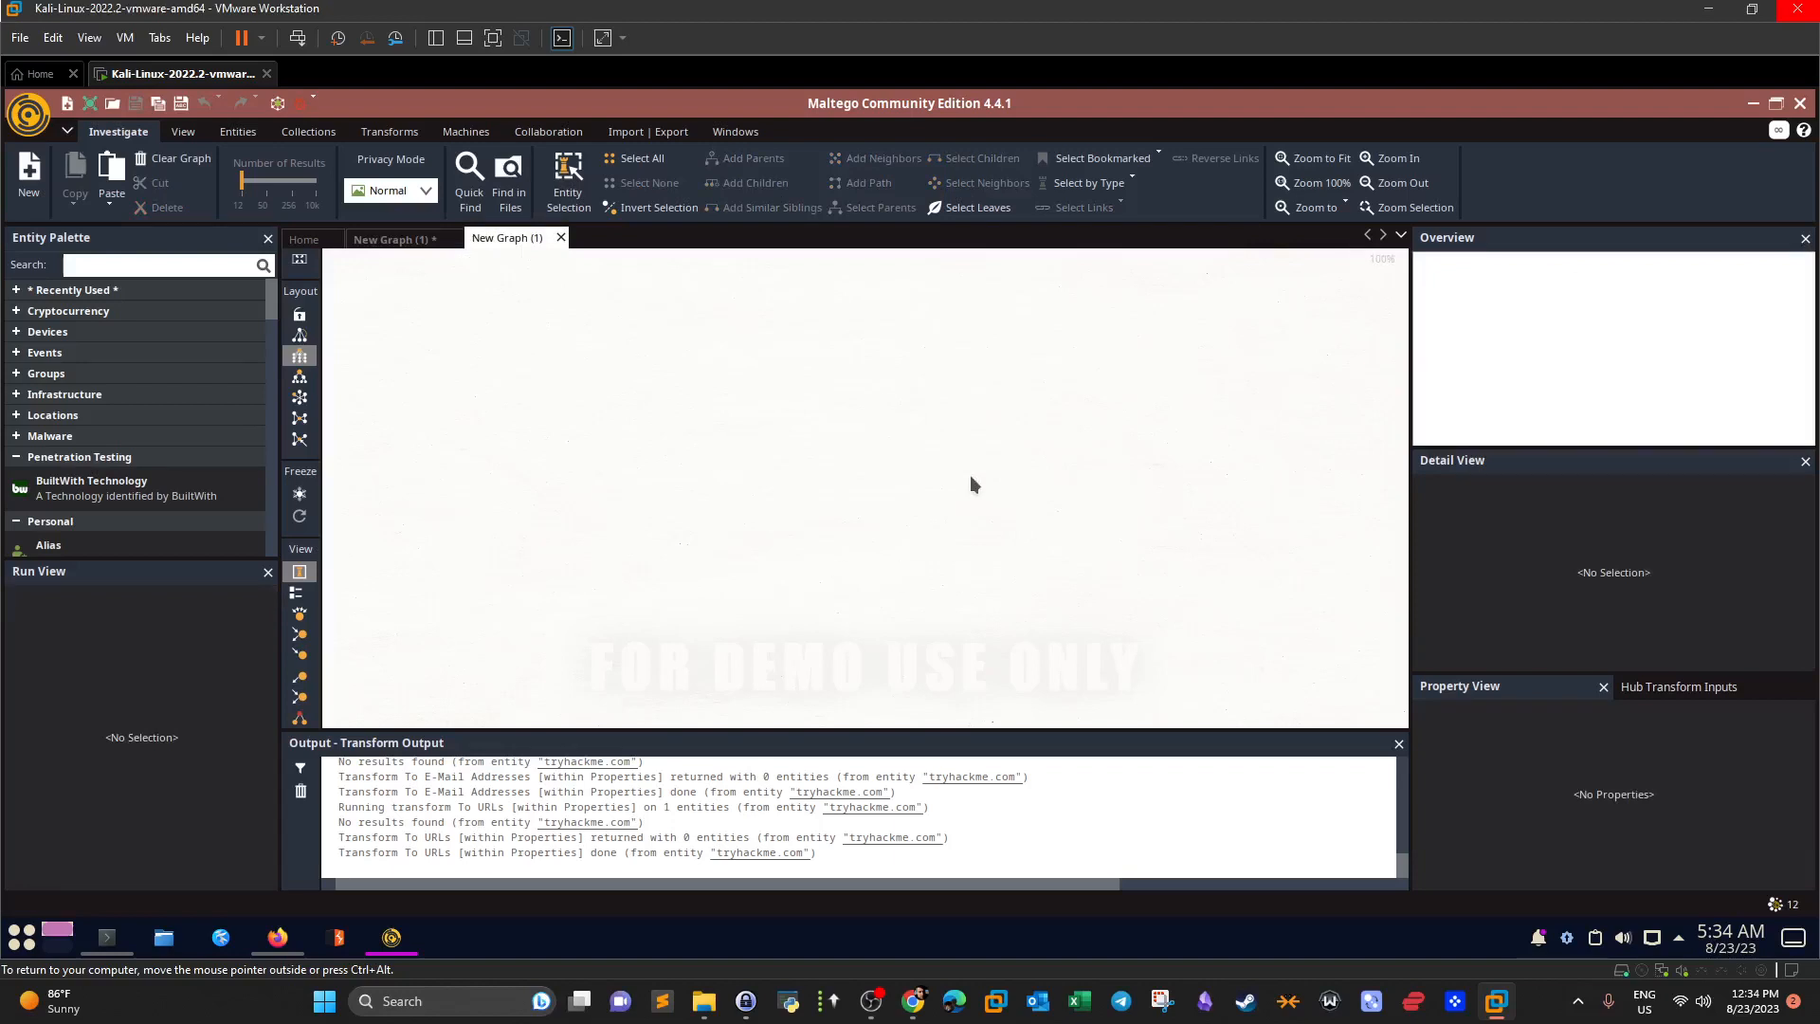
left_click(183, 132)
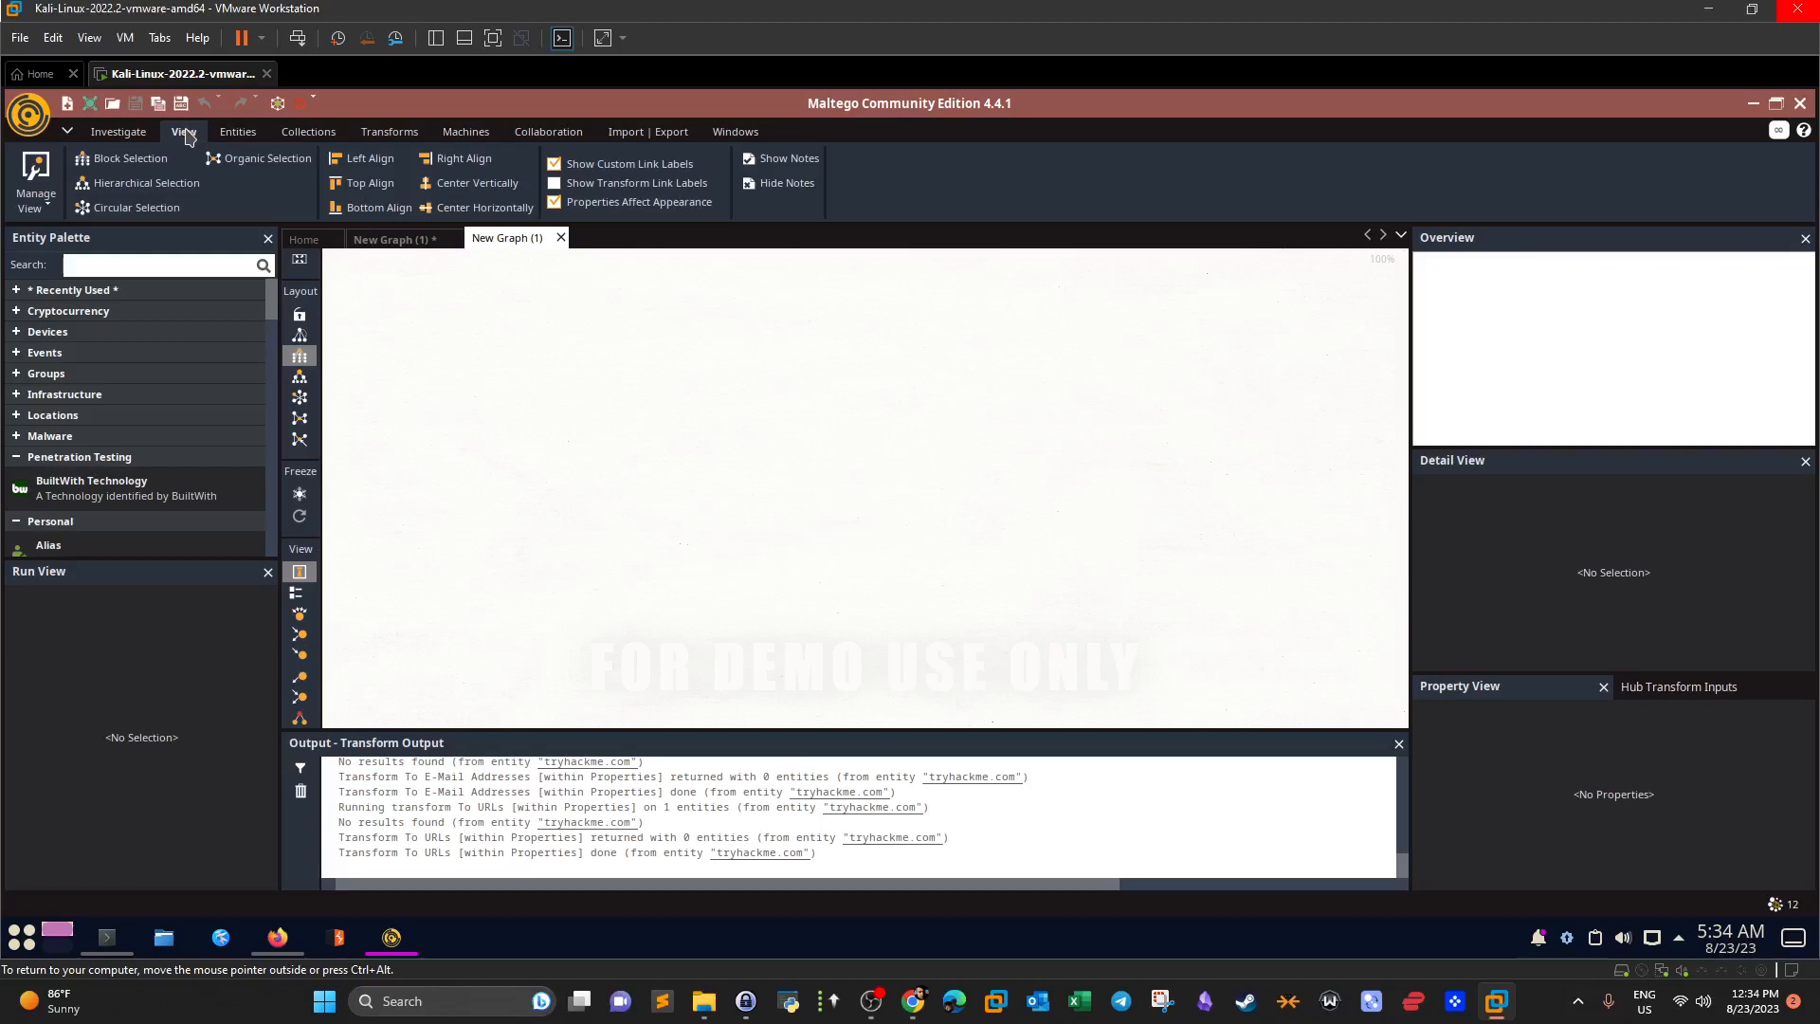
left_click(36, 127)
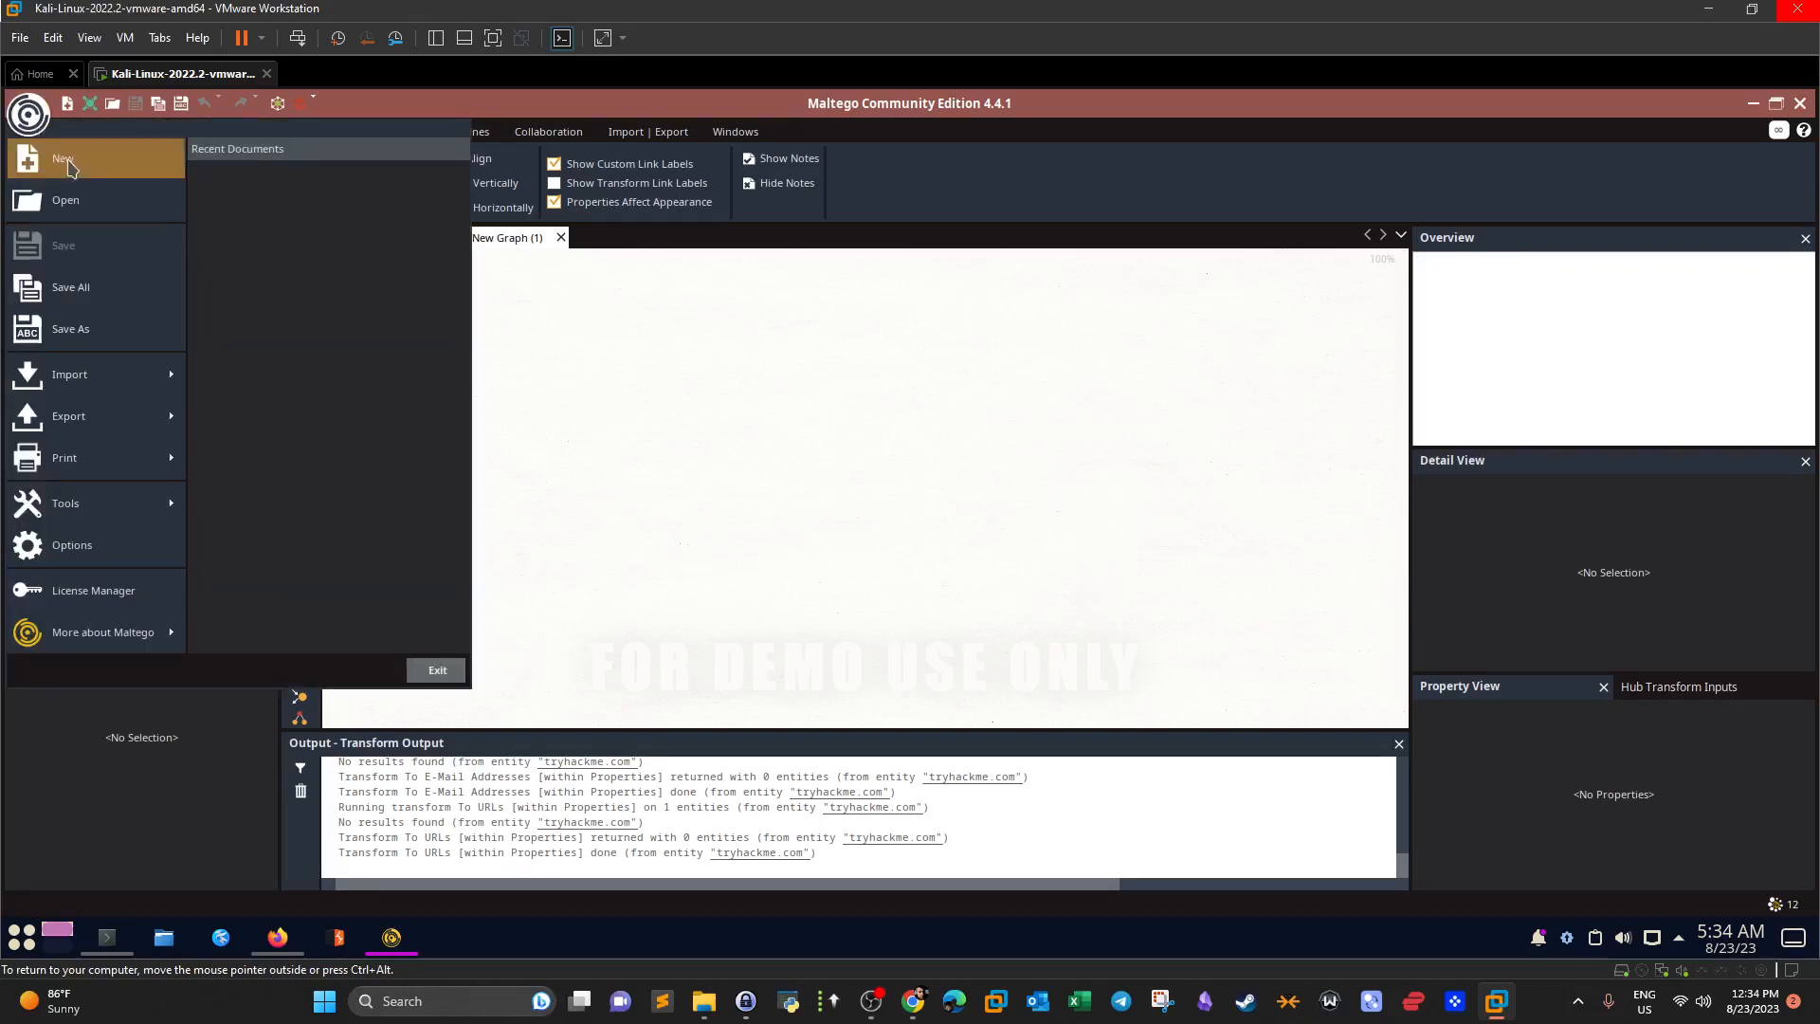
Browse Options' Web Browser choices, Collections, Discovery and Updates pages, then close without changes.
mouse_move(114, 420)
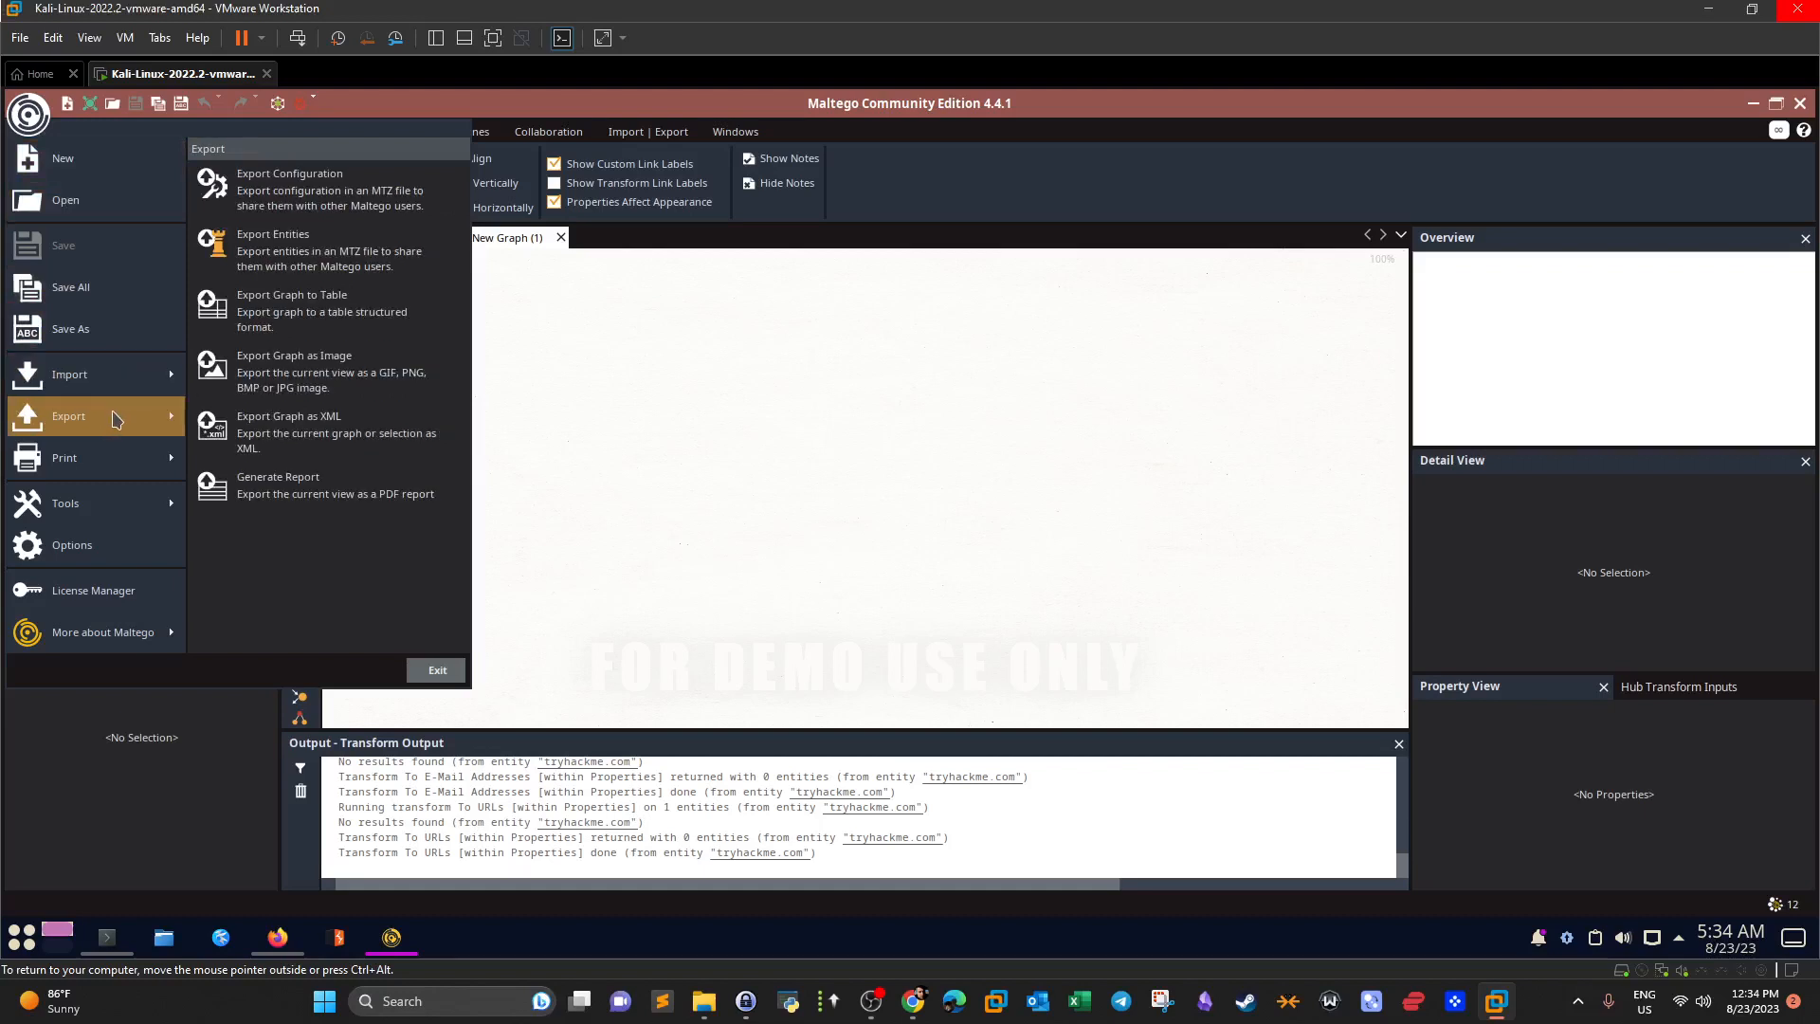
mouse_move(111, 522)
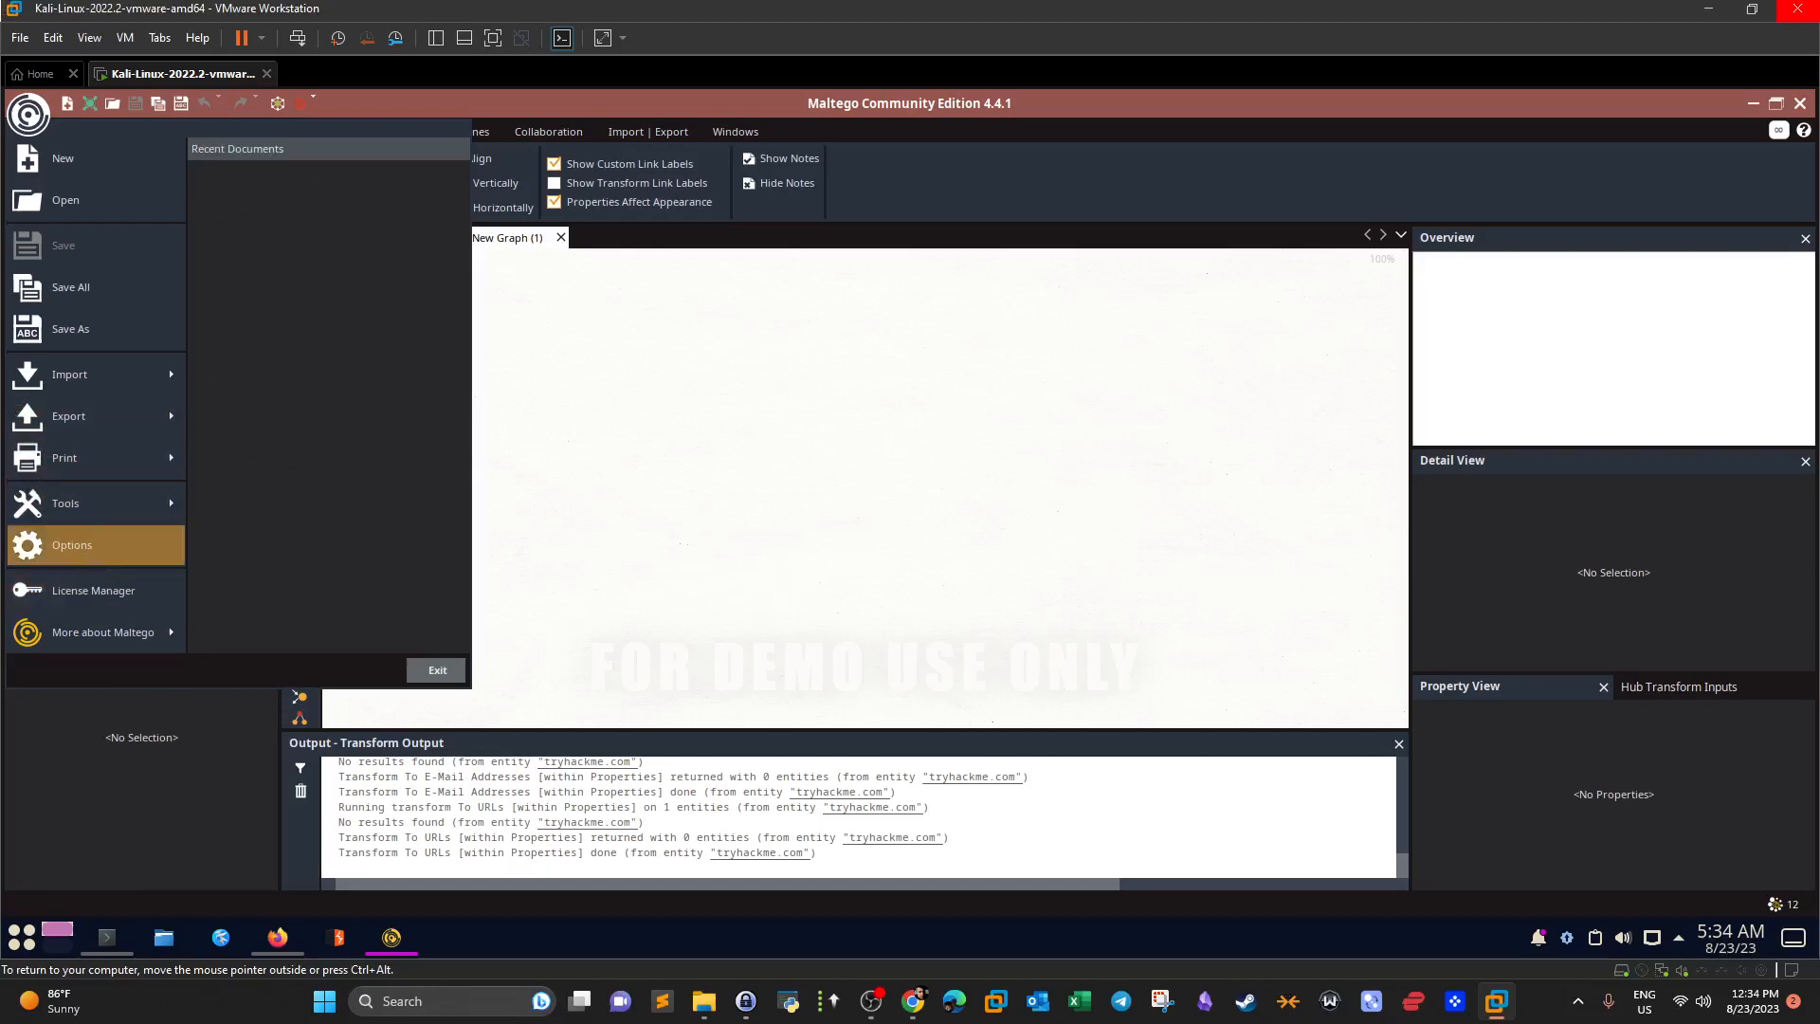
left_click(87, 550)
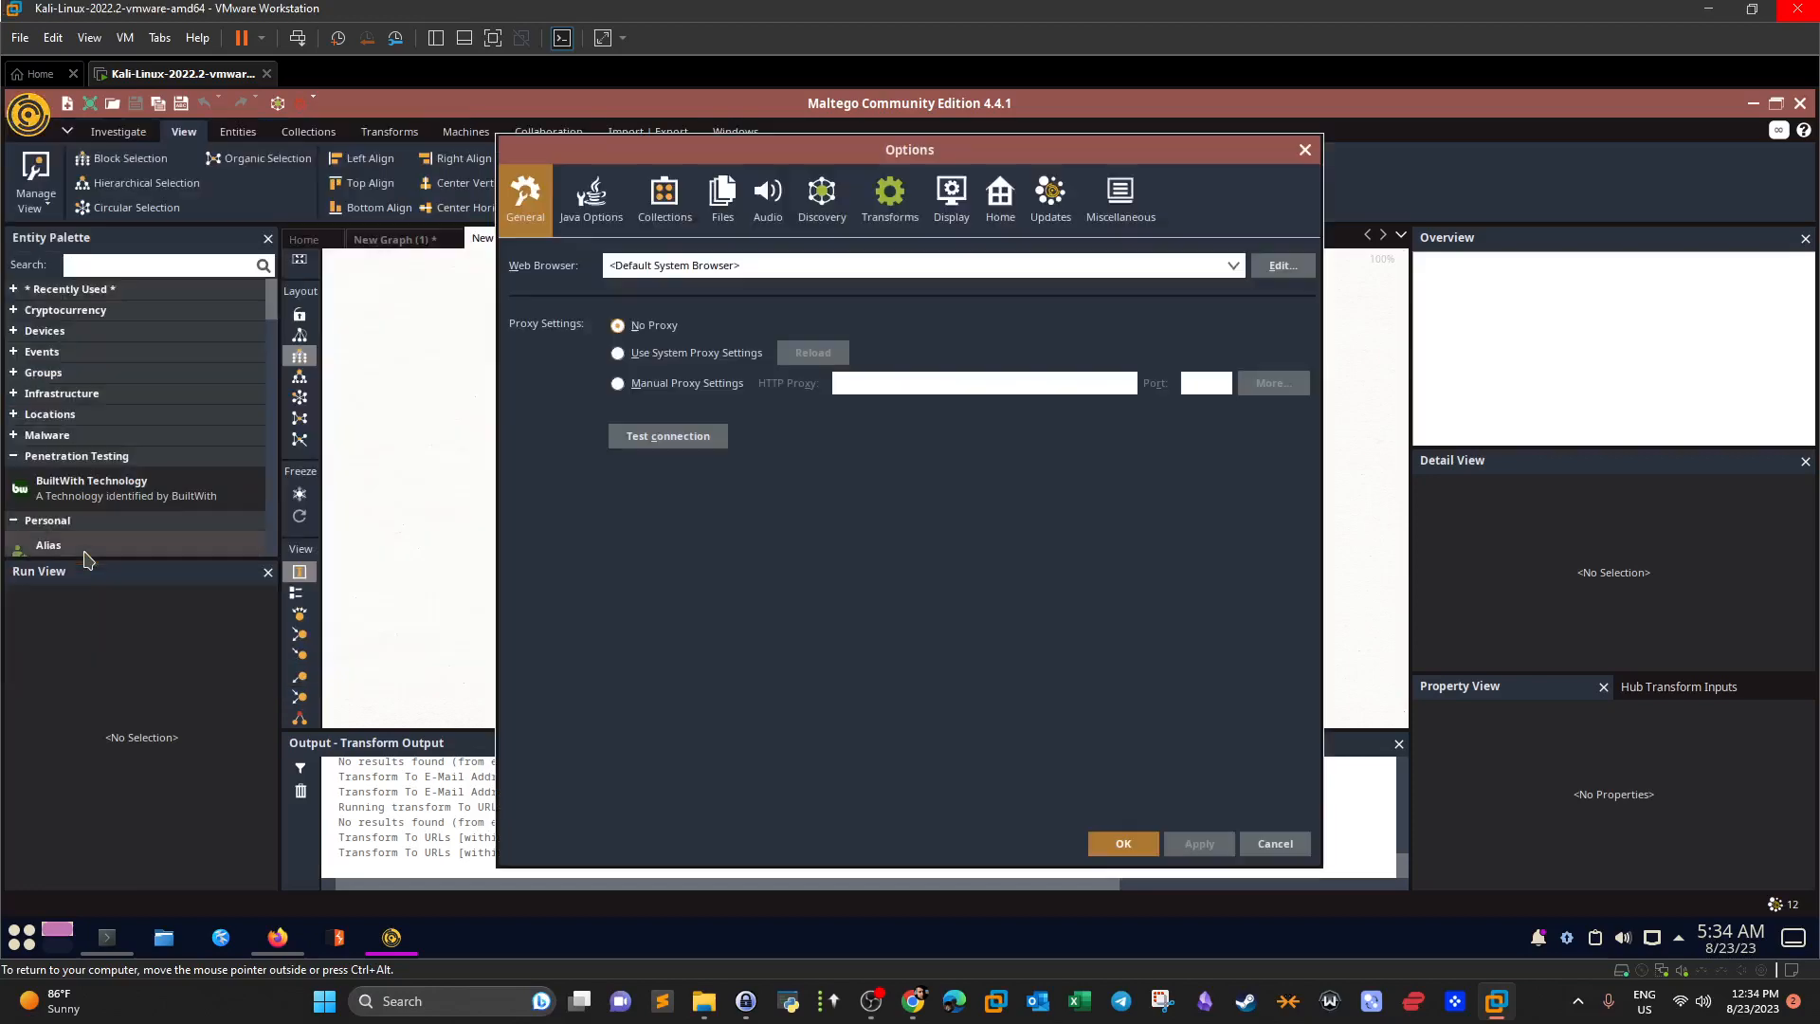
left_click(726, 275)
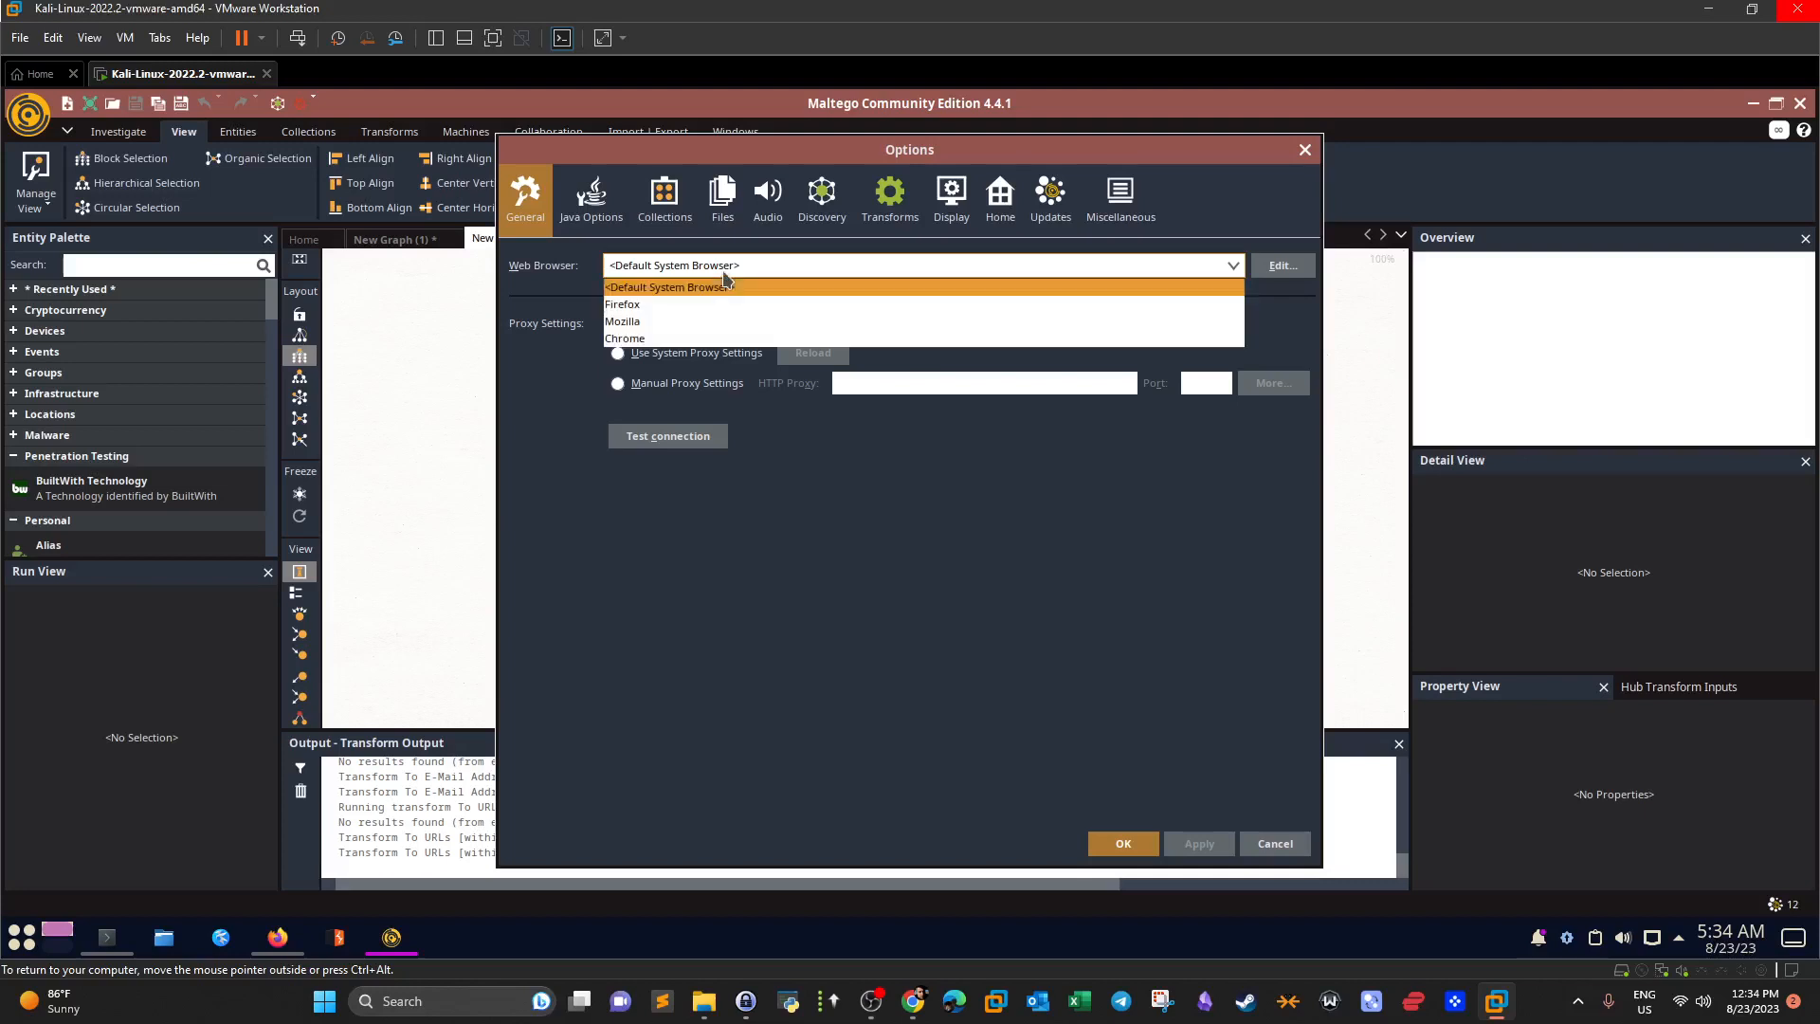
left_click(671, 203)
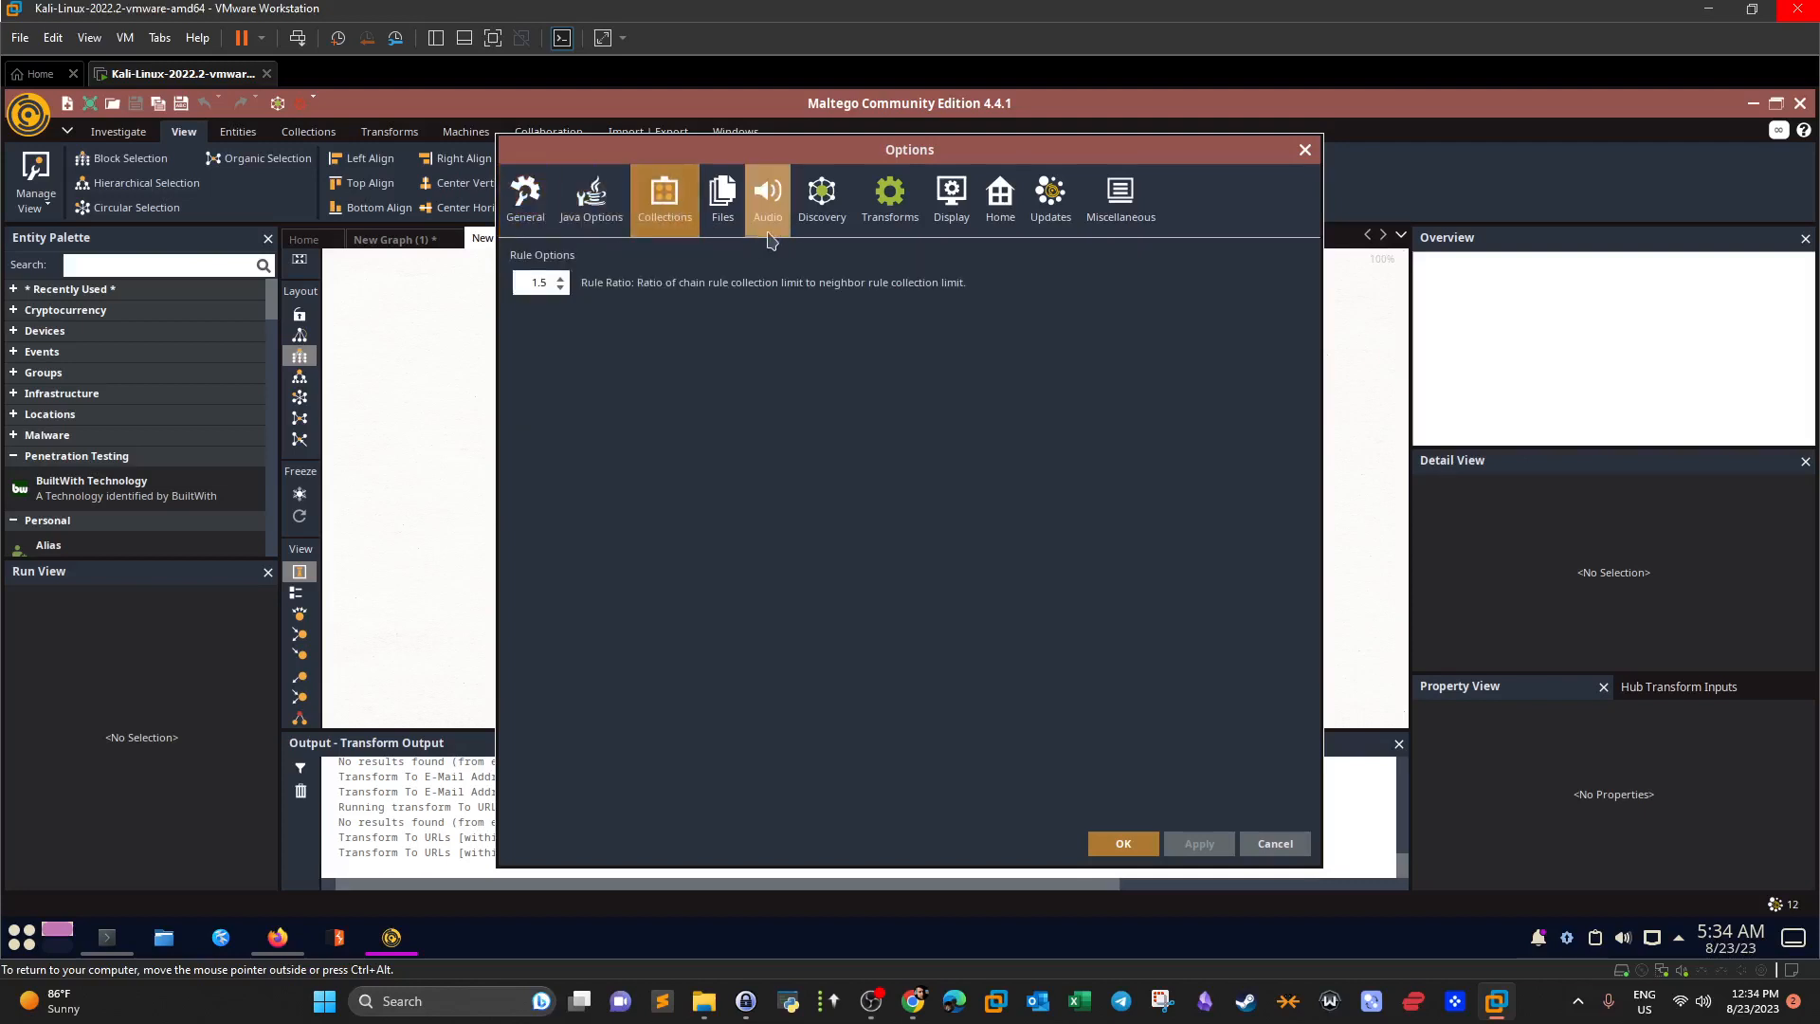
left_click(808, 230)
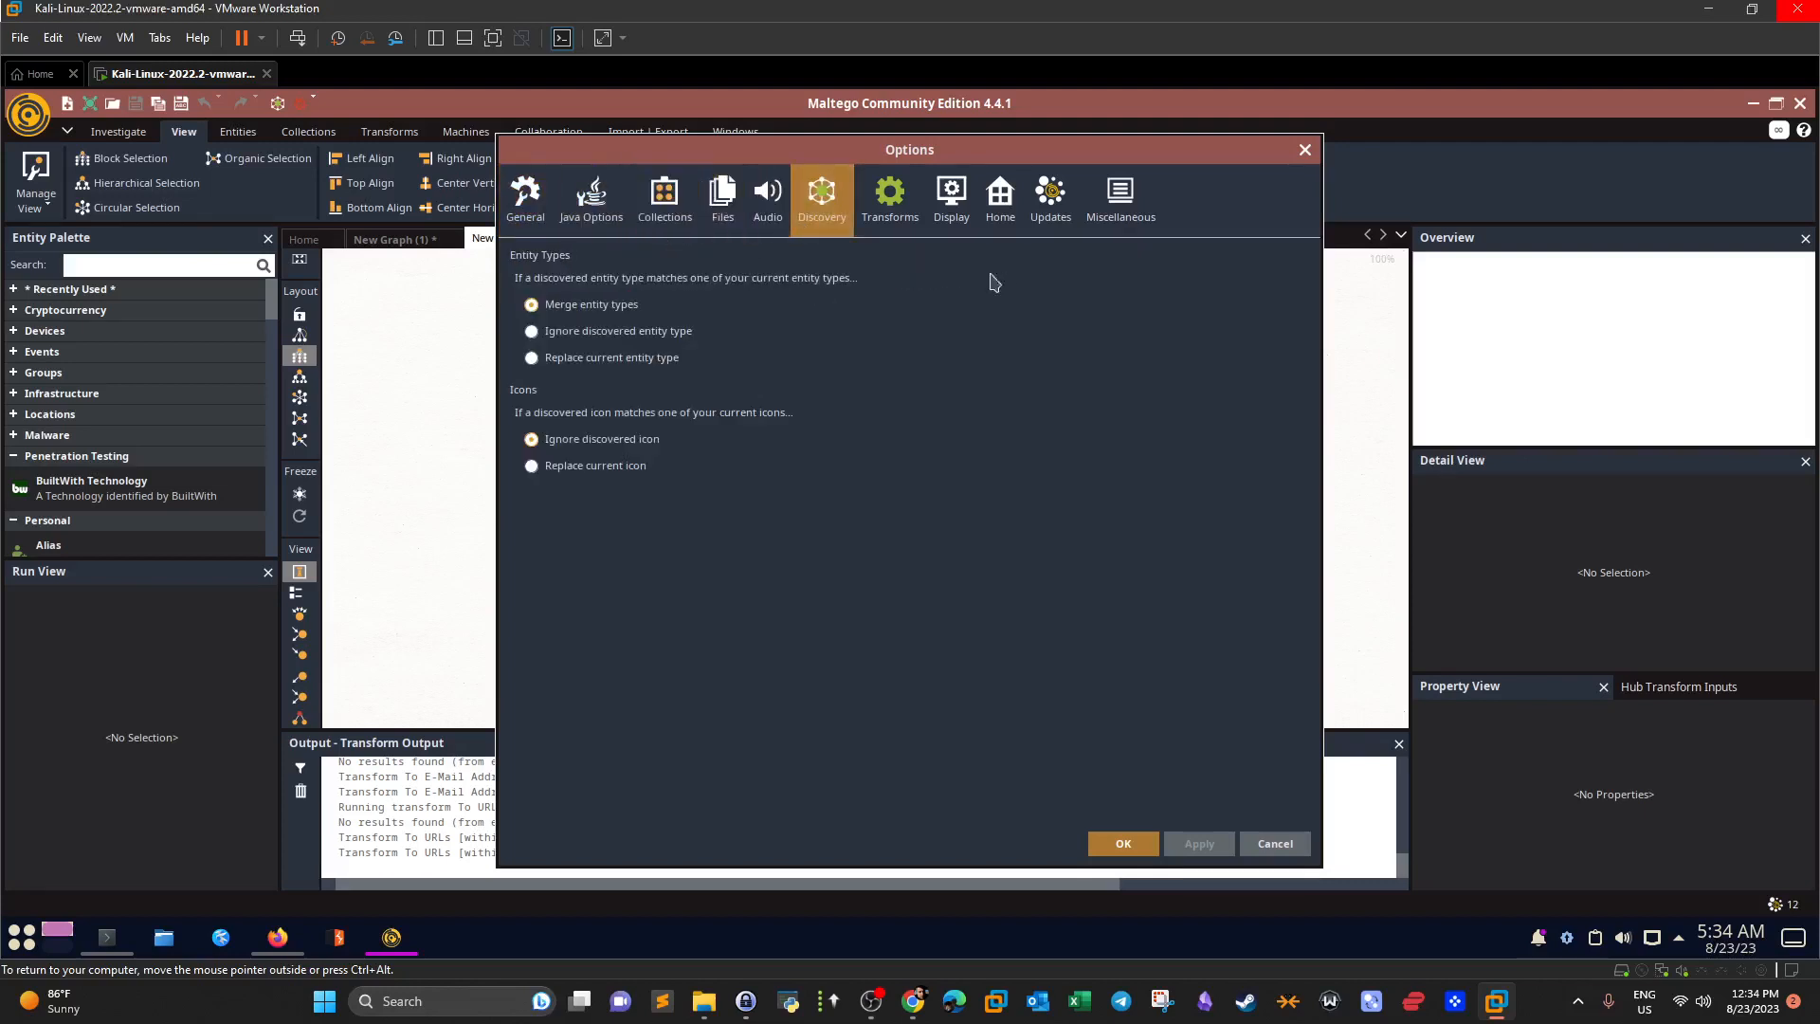
left_click(1039, 228)
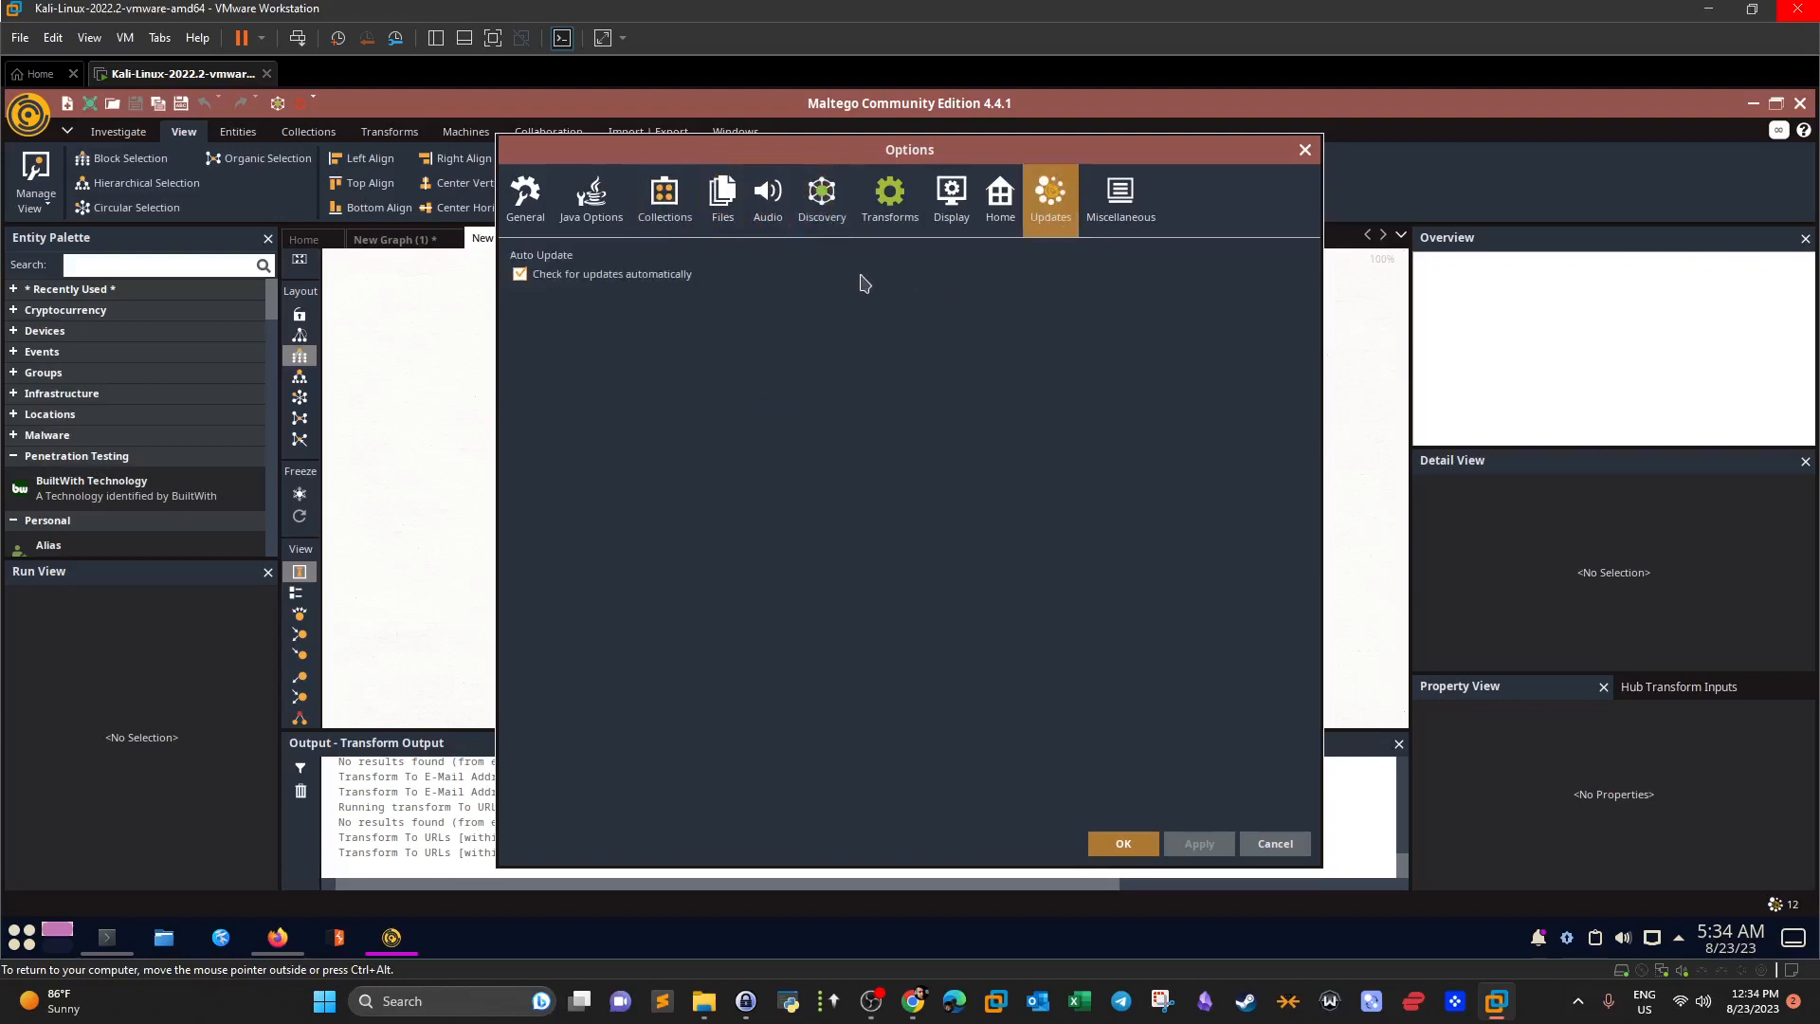
left_click(1304, 149)
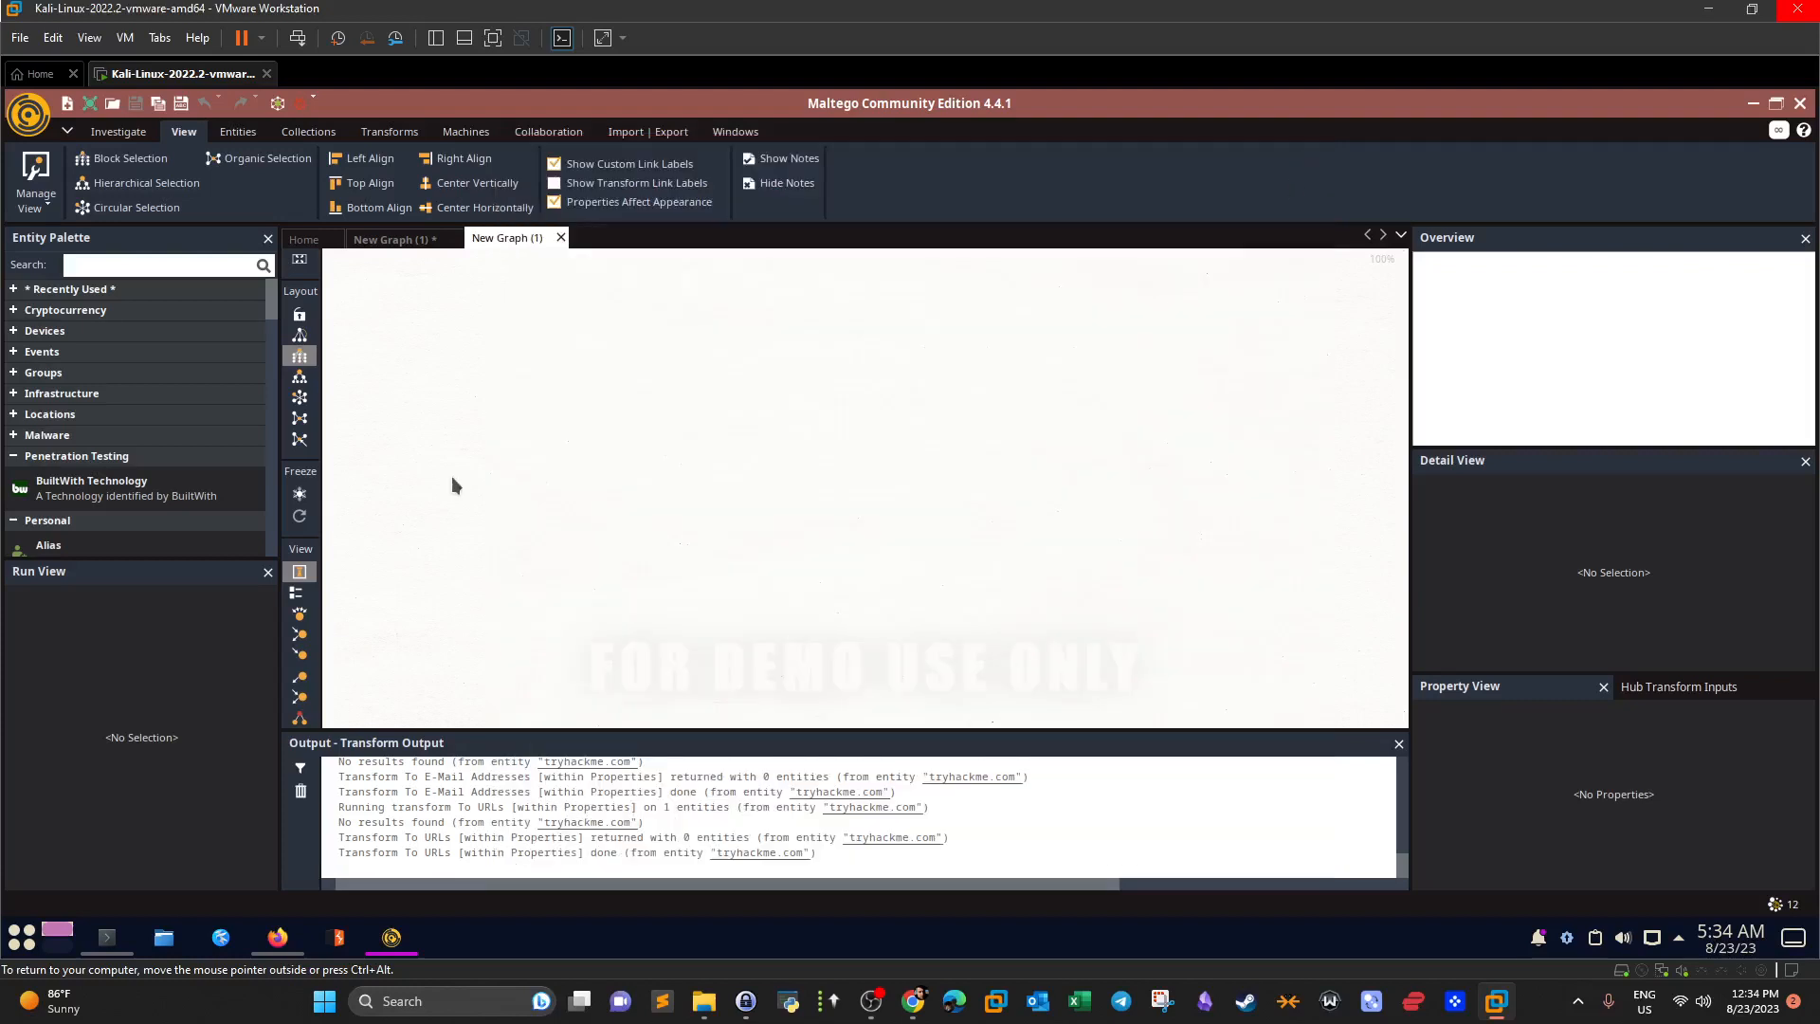